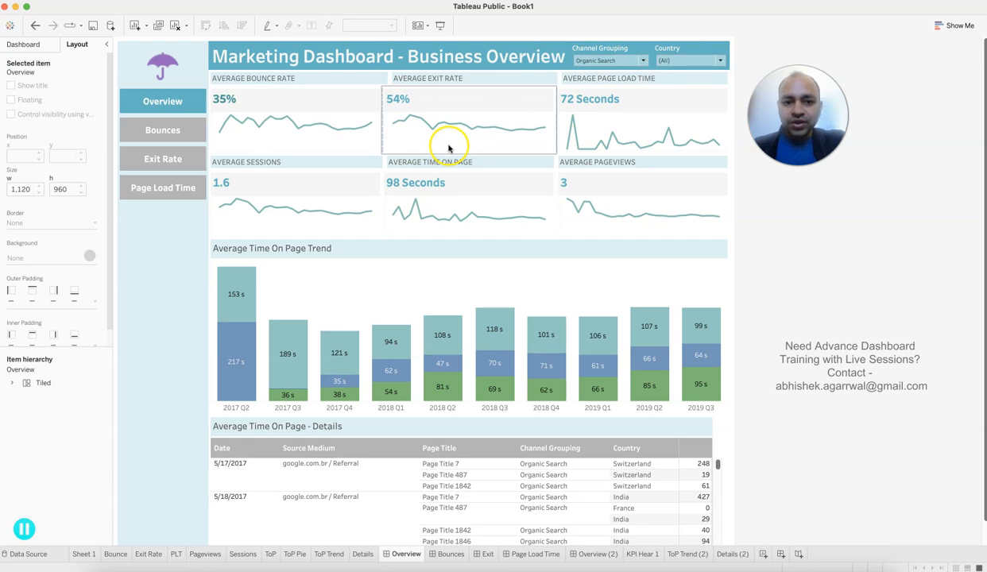
Step: Examine the Marketing Dashboard's KPI cards, Average Time On Page Trend chart, details table and page navigation buttons
{"action": "scroll", "coordinate": [386, 290], "scroll_direction": "down", "scroll_amount": 1}
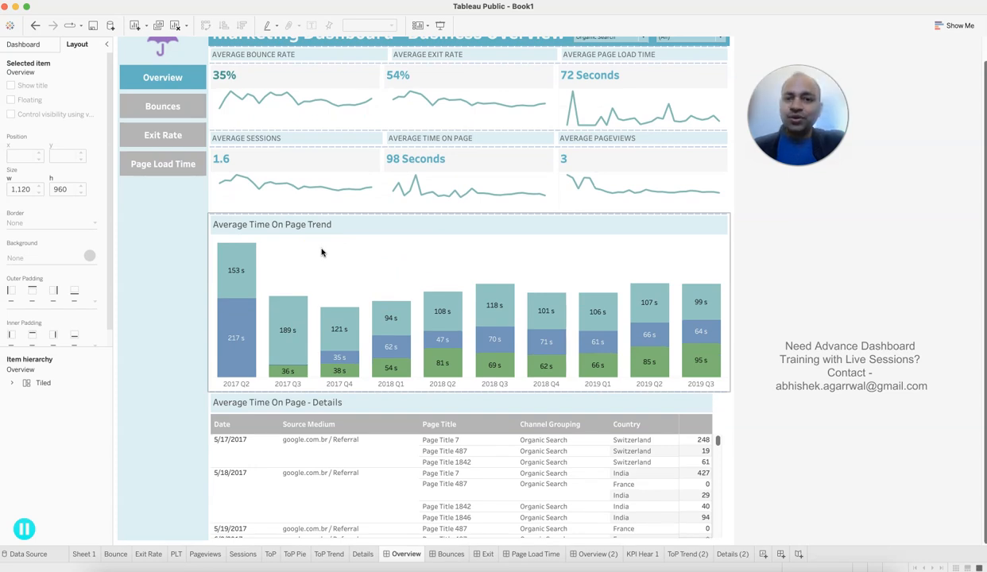
{"action": "left_click", "coordinate": [282, 412]}
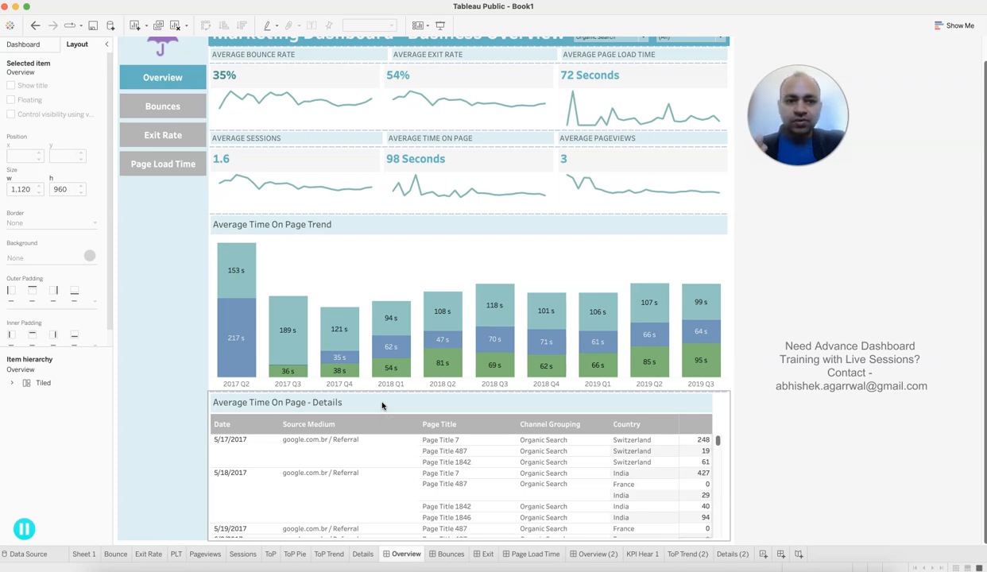
{"action": "left_click_drag", "start_coordinate": [145, 31], "coordinate": [166, 79]}
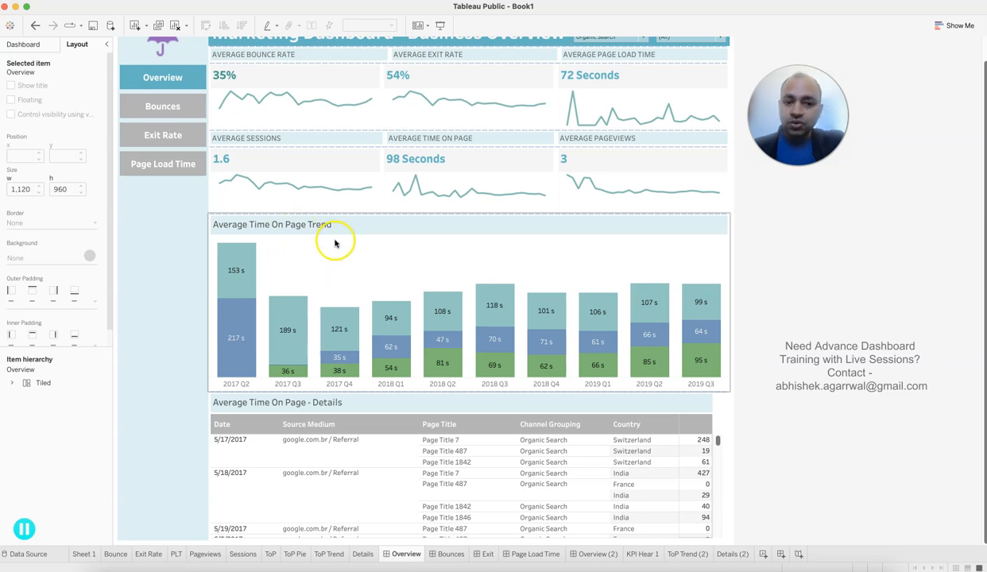
{"action": "left_click", "coordinate": [355, 77]}
{"action": "left_click", "coordinate": [628, 59]}
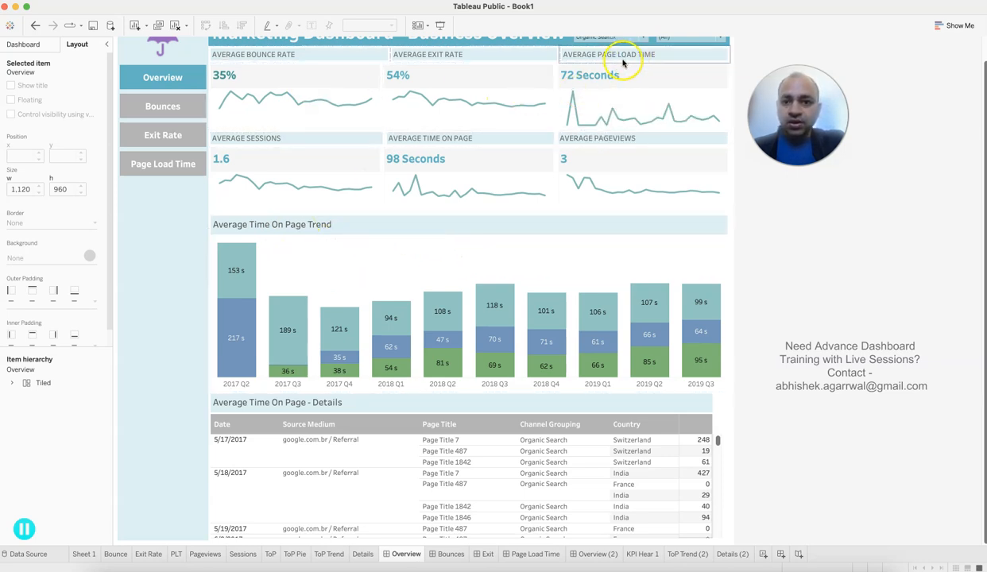
{"action": "left_click", "coordinate": [458, 71]}
{"action": "left_click", "coordinate": [332, 161]}
{"action": "left_click", "coordinate": [420, 157]}
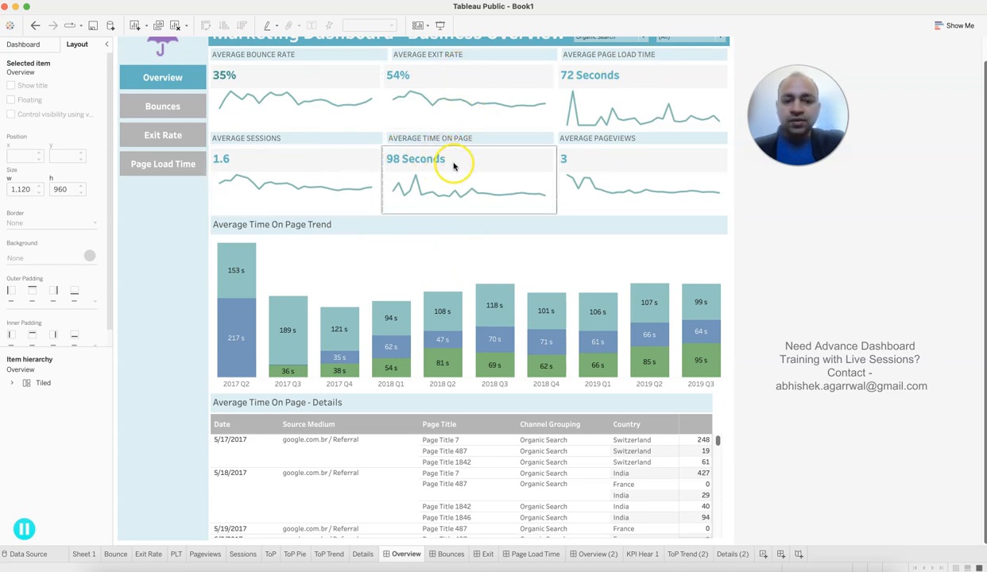
{"action": "left_click", "coordinate": [314, 137]}
{"action": "left_click", "coordinate": [320, 123]}
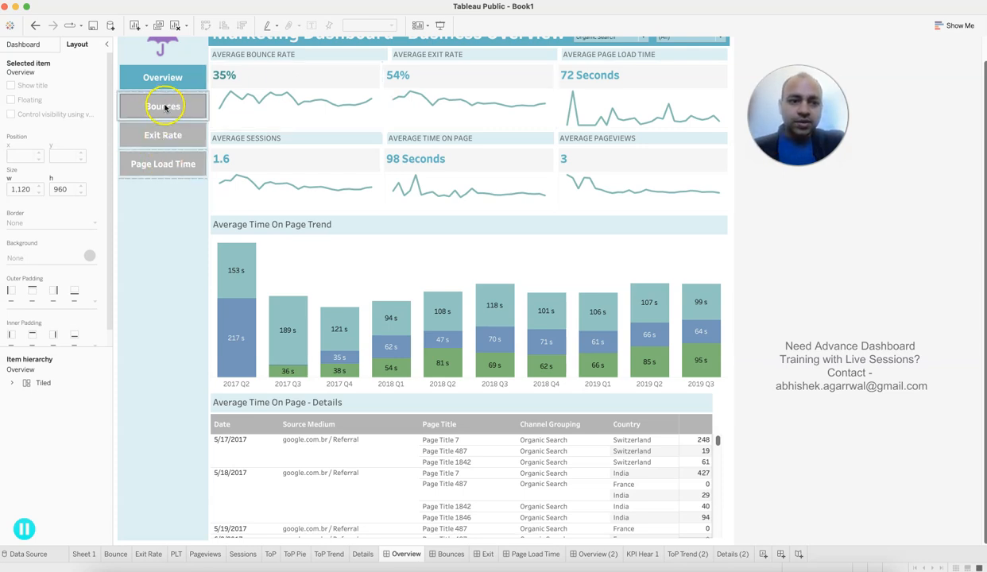
{"action": "mouse_move", "coordinate": [315, 104]}
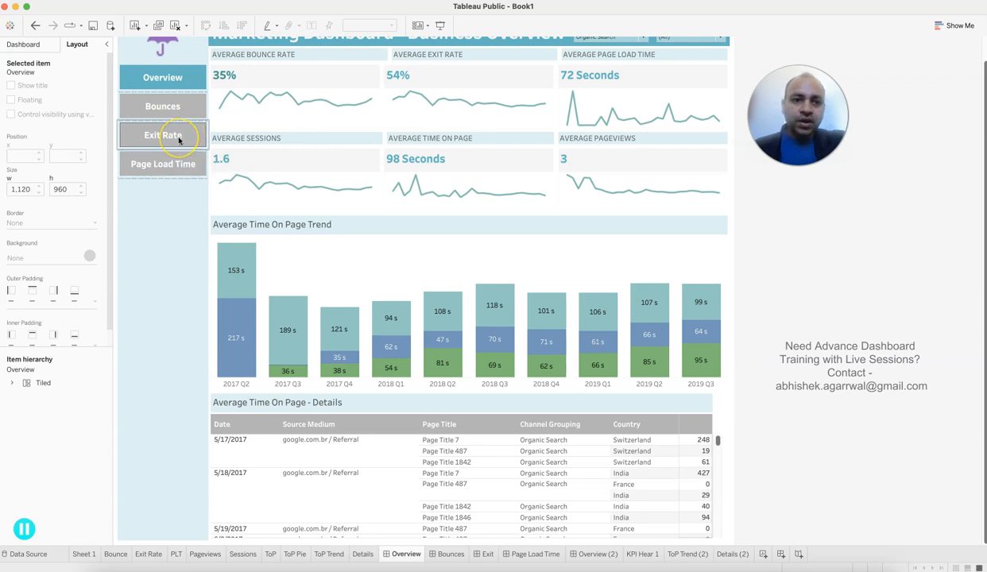
{"action": "scroll", "coordinate": [180, 140], "scroll_direction": "up", "scroll_amount": 1}
{"action": "left_click", "coordinate": [430, 166]}
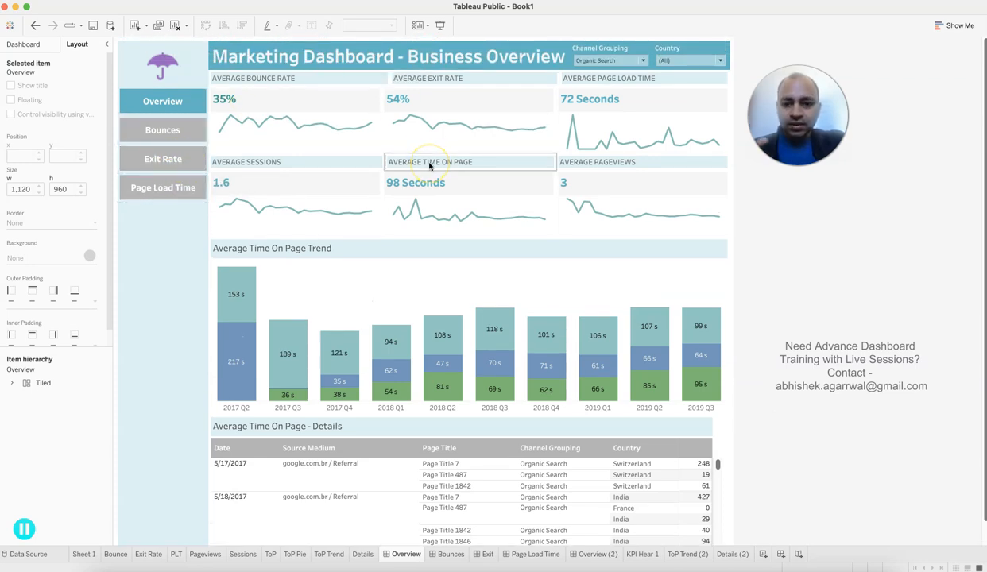
{"action": "left_click", "coordinate": [829, 314]}
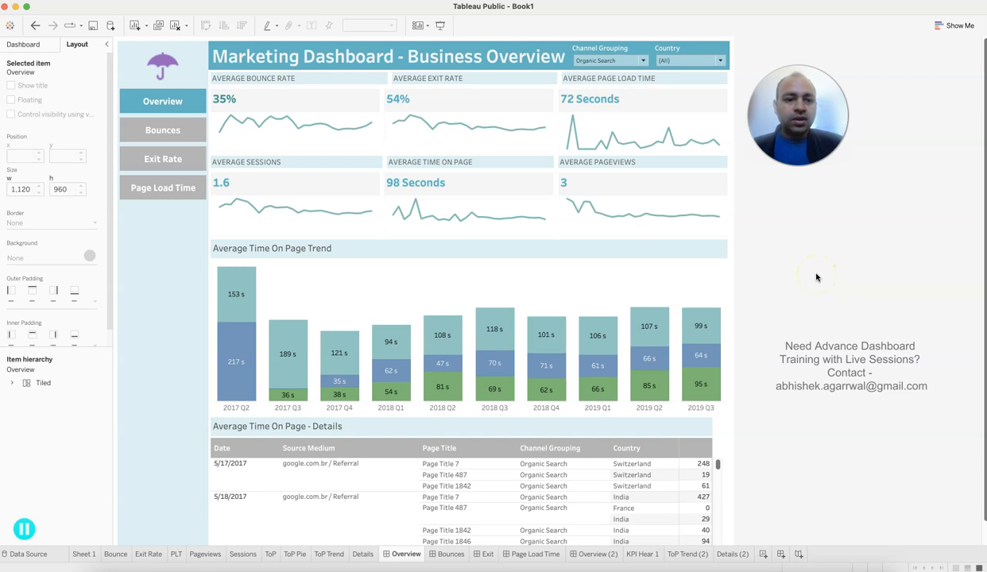
Step: Switch to Google Drive and open the Datasets spreadsheet inside the Datasets folder to find the Web Marketing Dashboard link
{"action": "left_click", "coordinate": [367, 188]}
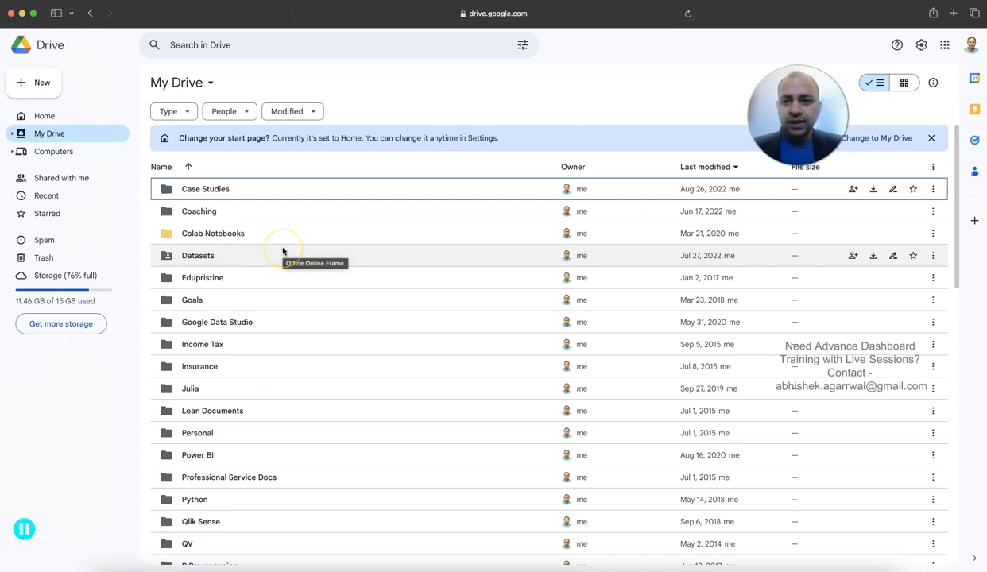
{"action": "left_click", "coordinate": [205, 259]}
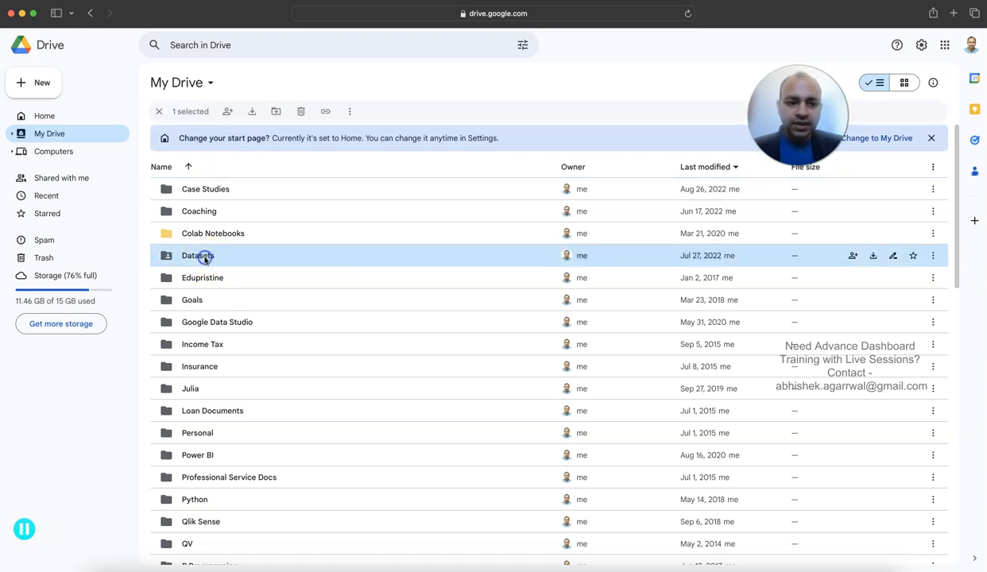
{"action": "double_click", "coordinate": [205, 259]}
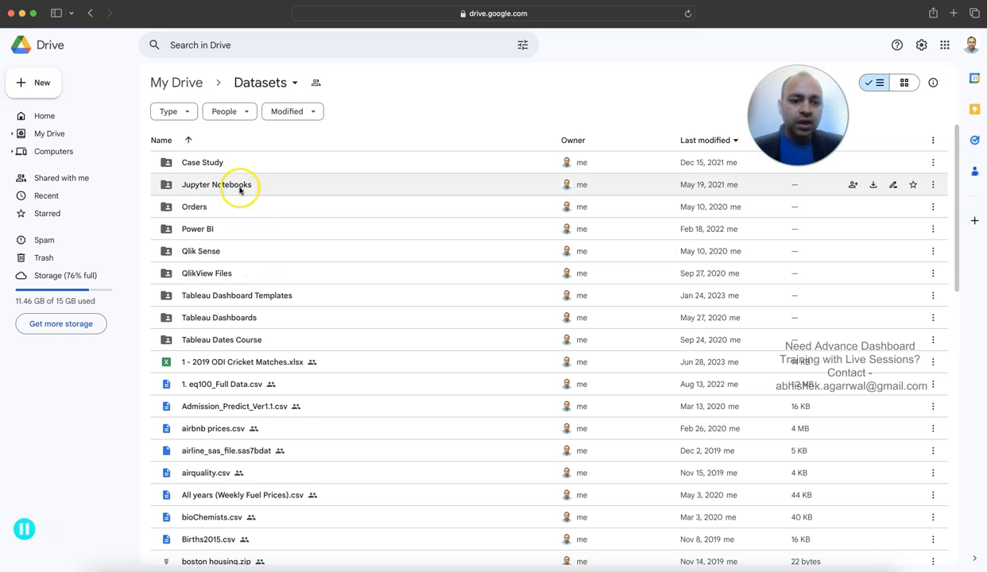
{"action": "scroll", "coordinate": [283, 345], "scroll_direction": "down", "scroll_amount": 8}
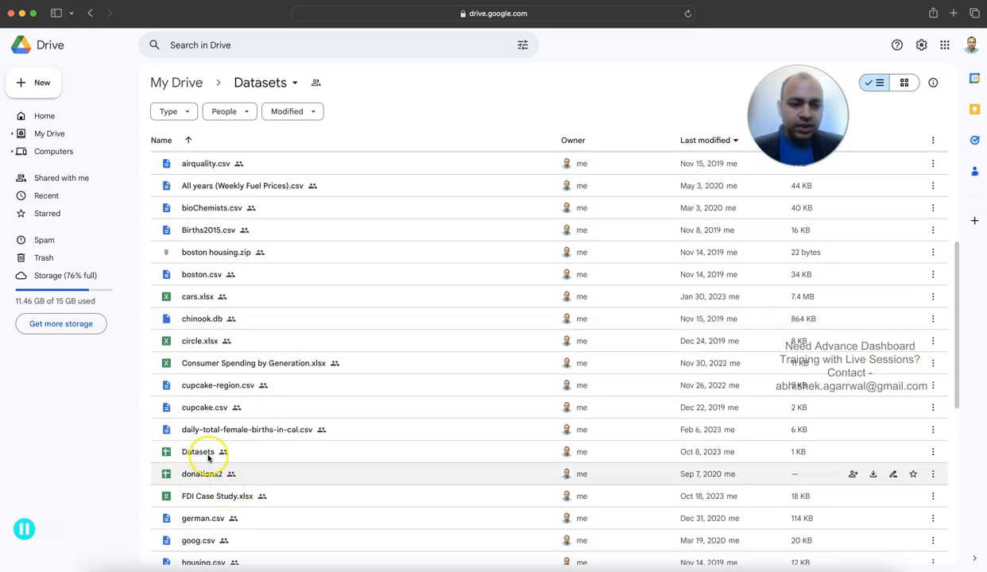
{"action": "left_click", "coordinate": [205, 452]}
{"action": "double_click", "coordinate": [205, 452]}
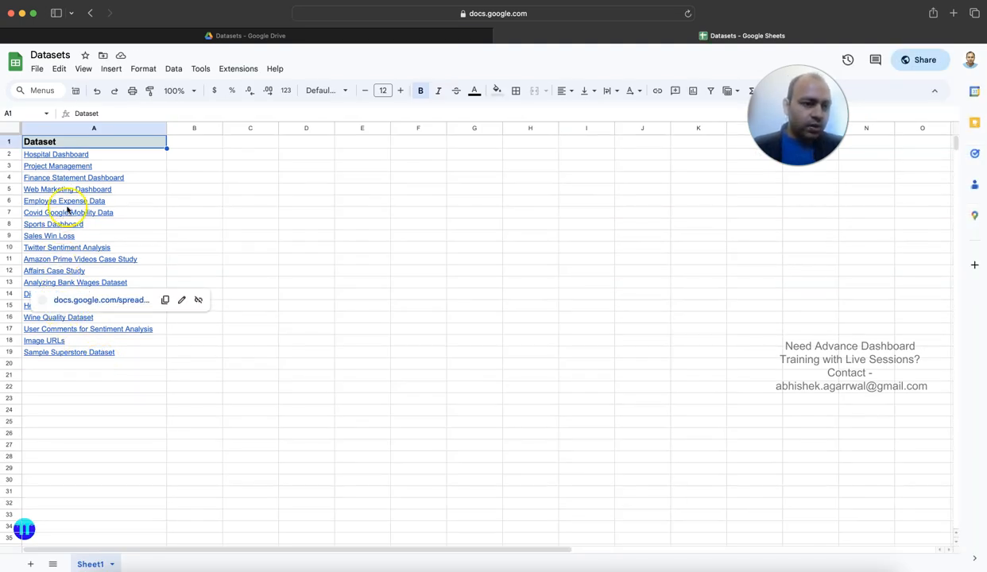
{"action": "mouse_move", "coordinate": [119, 189]}
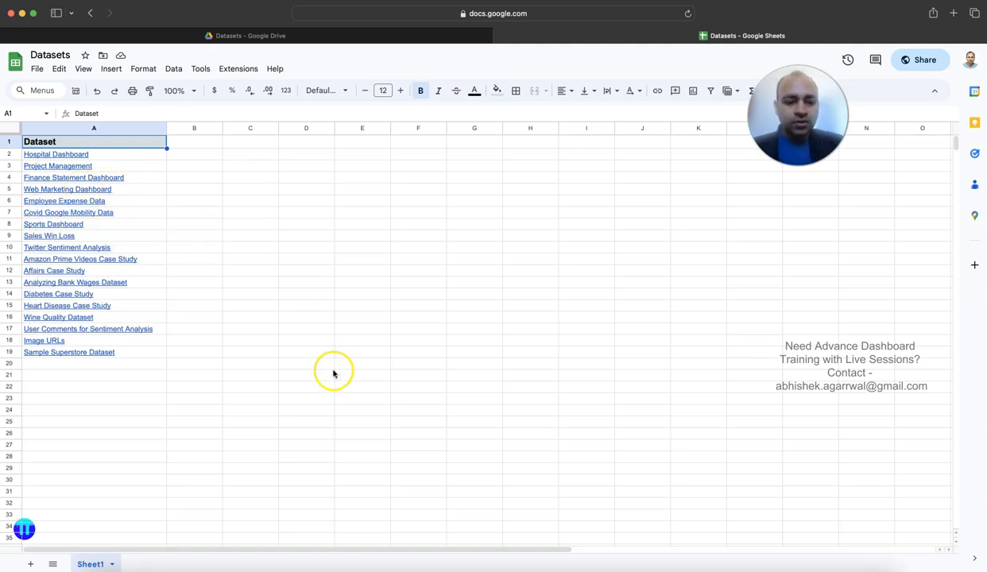
Step: Return to Tableau Public and create a new blank workbook, enlarging its window to fill the screen
{"action": "left_click", "coordinate": [747, 564]}
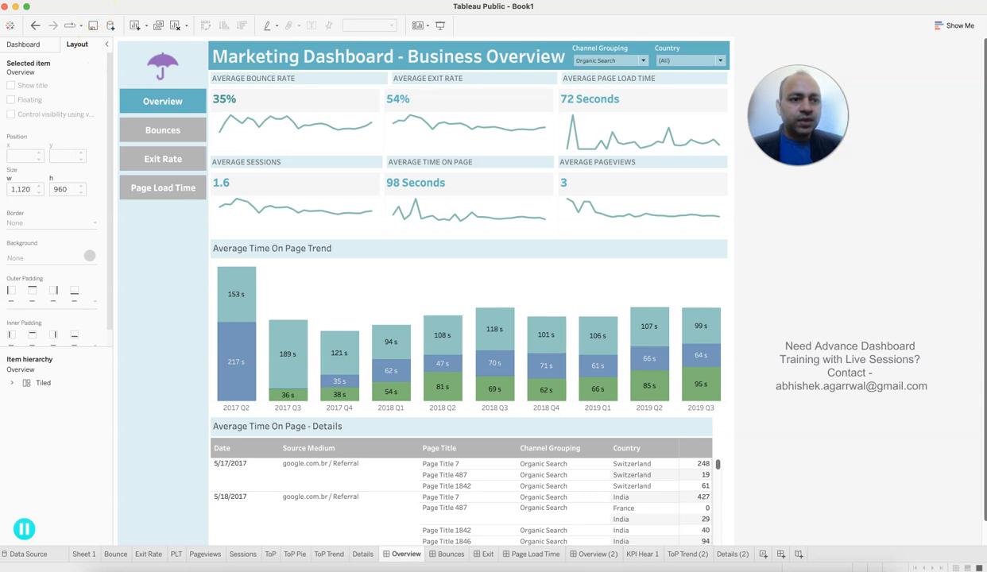
{"action": "left_click", "coordinate": [94, 2]}
{"action": "left_click", "coordinate": [103, 5]}
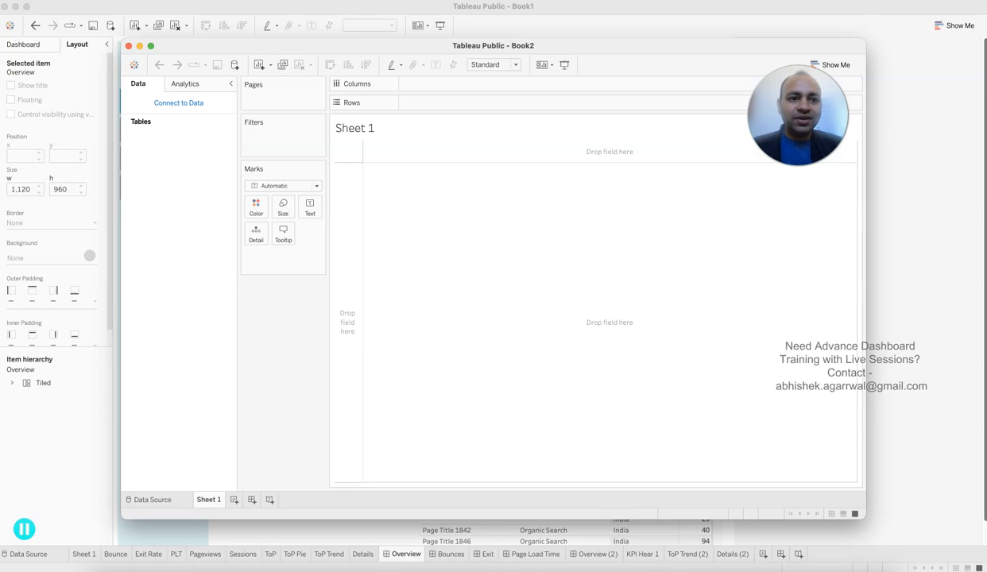
{"action": "left_click", "coordinate": [151, 46]}
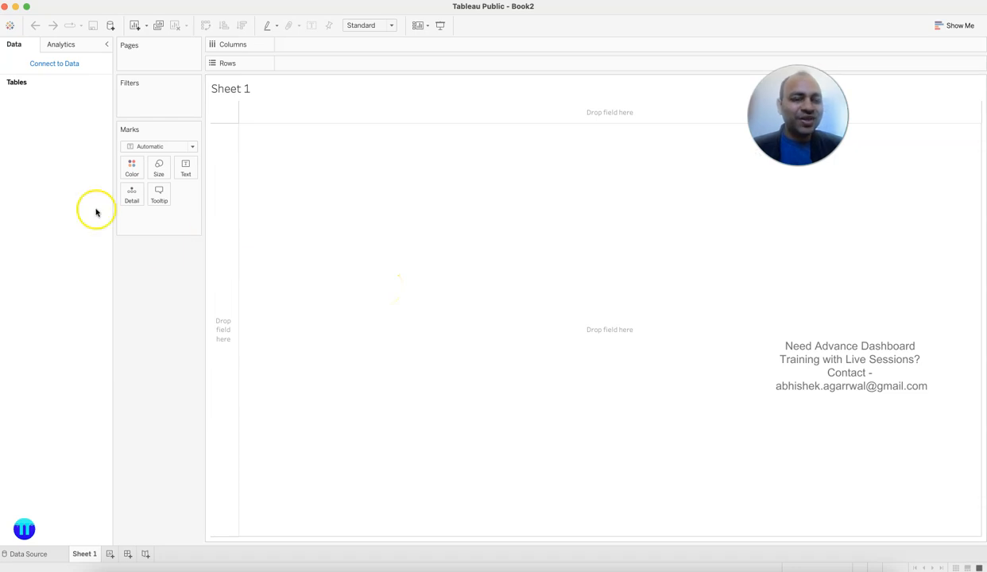
Step: Connect the new workbook to the text file Web Marketing_Migrated Data.csv
{"action": "left_click", "coordinate": [65, 66]}
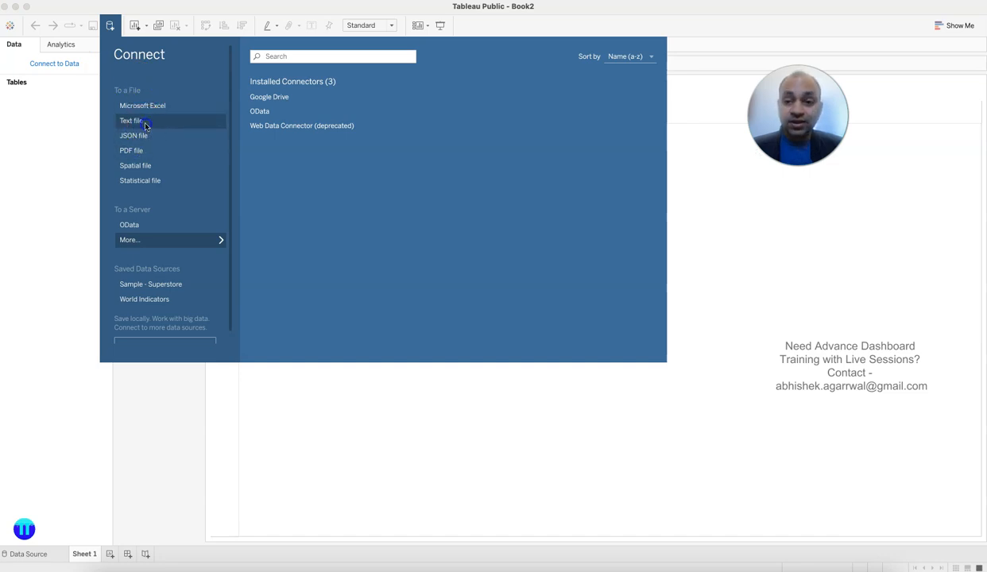
{"action": "left_click", "coordinate": [208, 121]}
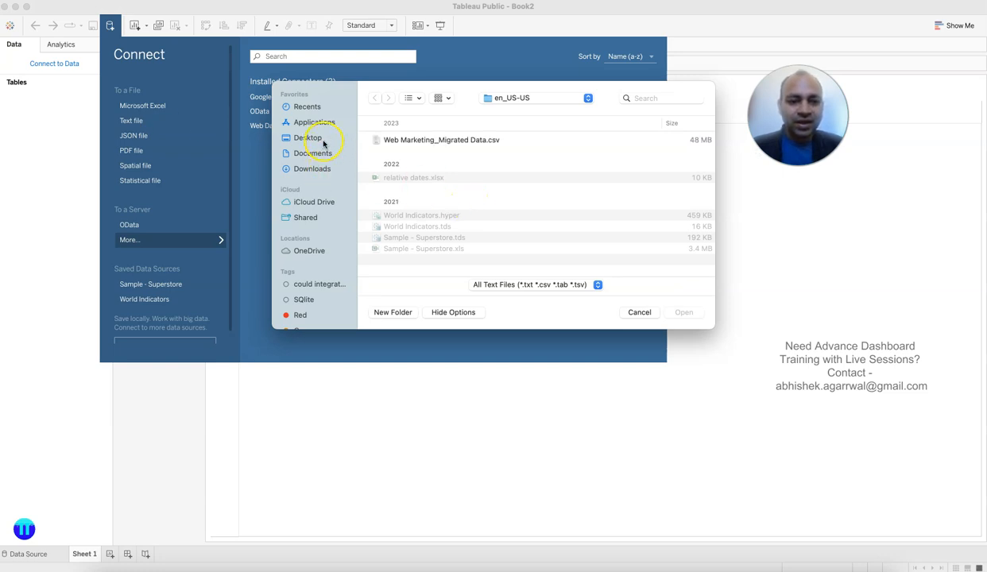
{"action": "double_click", "coordinate": [447, 141]}
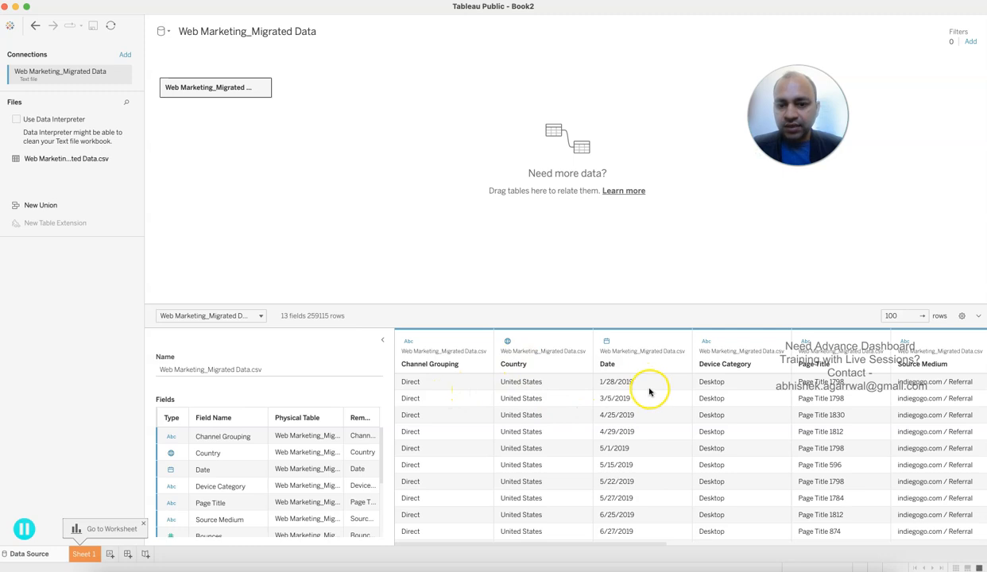
Step: Check the data types of the Device Category, Date and Country columns and review the remaining columns through Unique Pageviews
{"action": "left_click", "coordinate": [705, 344]}
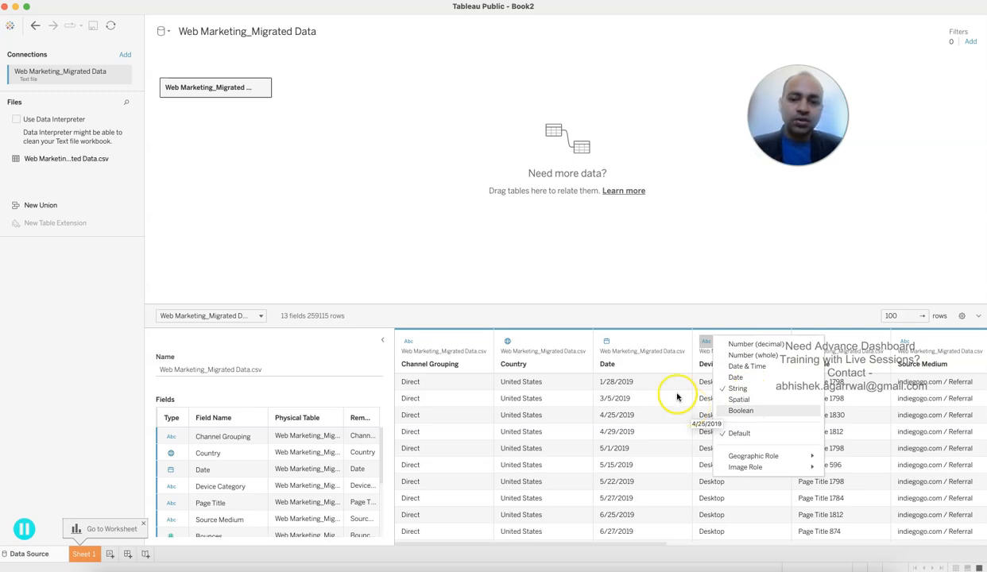
{"action": "left_click", "coordinate": [665, 360]}
{"action": "left_click", "coordinate": [607, 342]}
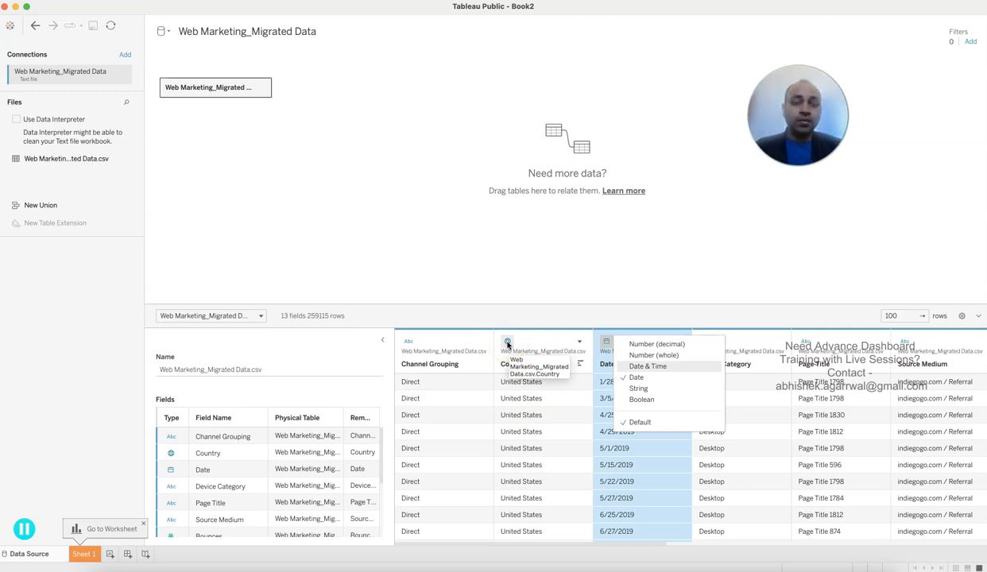
{"action": "left_click", "coordinate": [544, 356]}
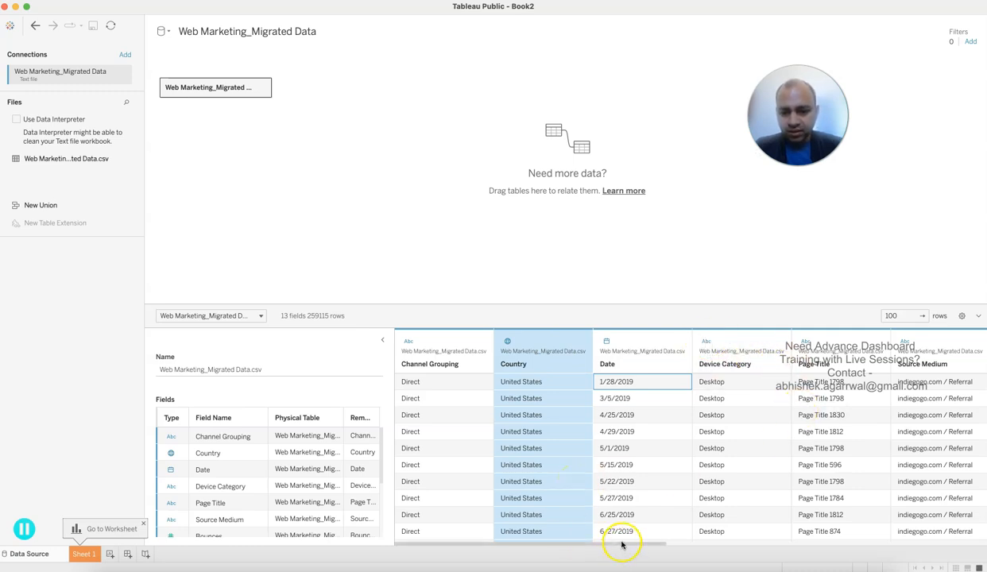
{"action": "left_click_drag", "start_coordinate": [624, 544], "coordinate": [567, 546]}
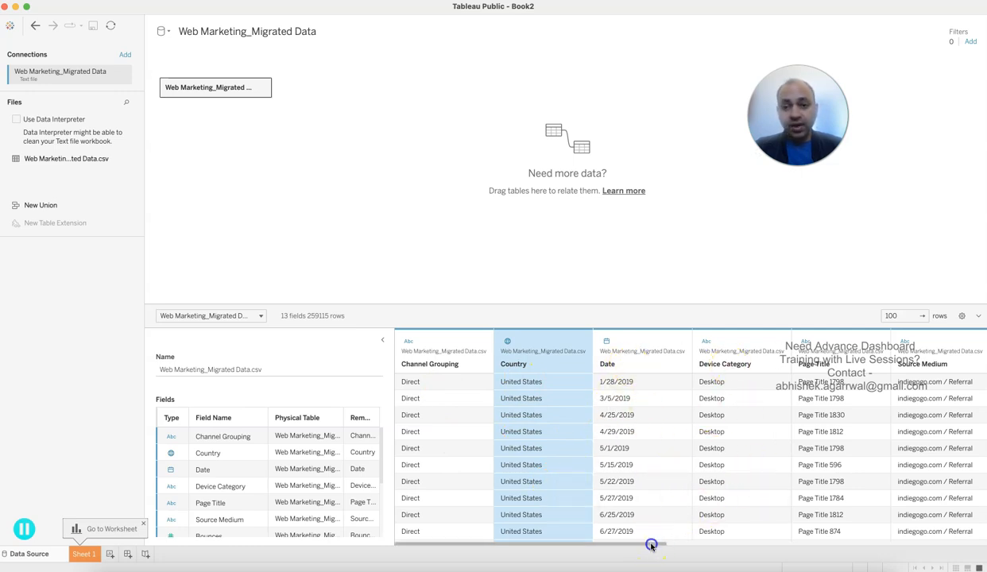
{"action": "scroll", "coordinate": [652, 543], "scroll_direction": "right", "scroll_amount": 3}
{"action": "scroll", "coordinate": [753, 543], "scroll_direction": "right", "scroll_amount": 5}
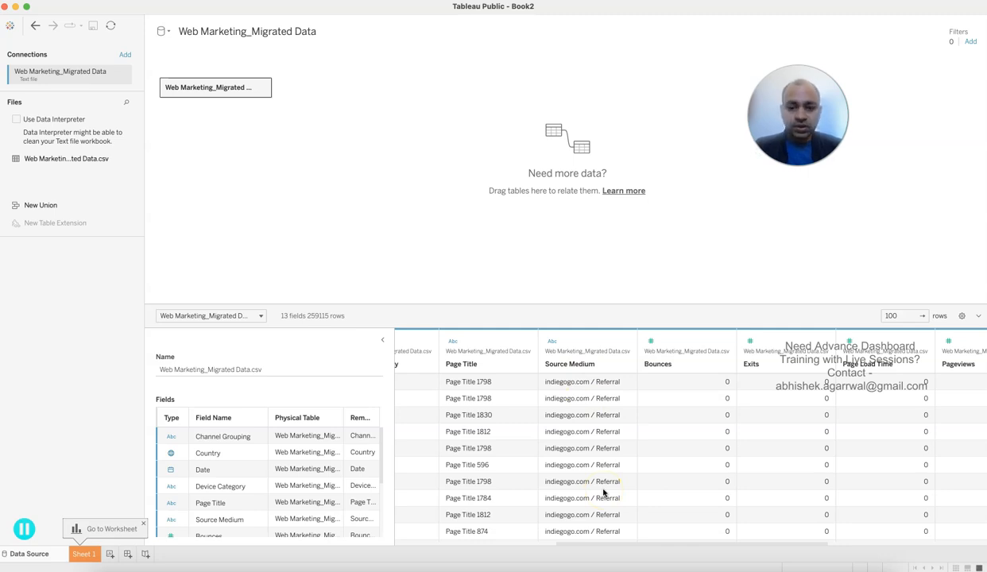
{"action": "left_click_drag", "start_coordinate": [679, 543], "coordinate": [771, 564]}
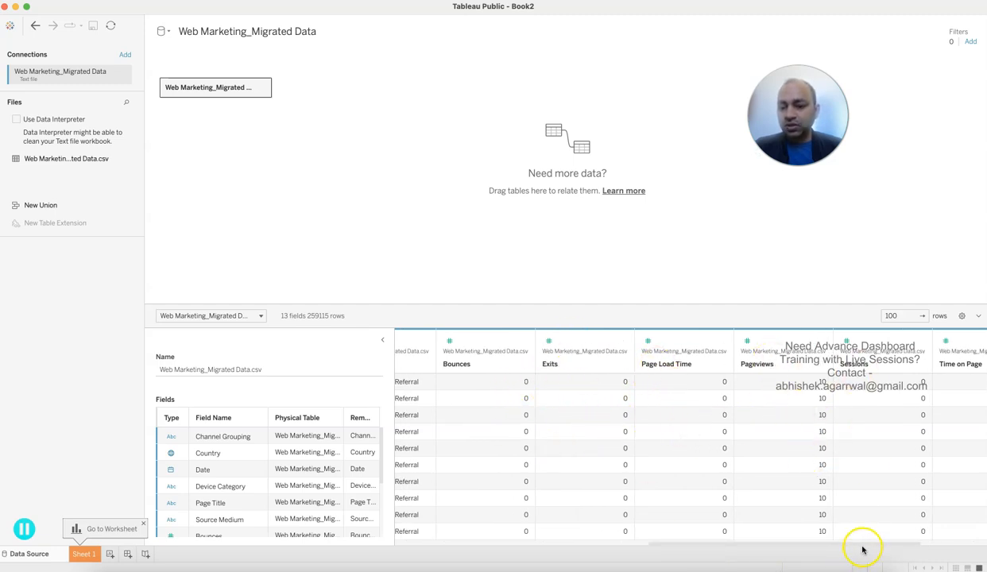
{"action": "left_click_drag", "start_coordinate": [864, 545], "coordinate": [936, 544]}
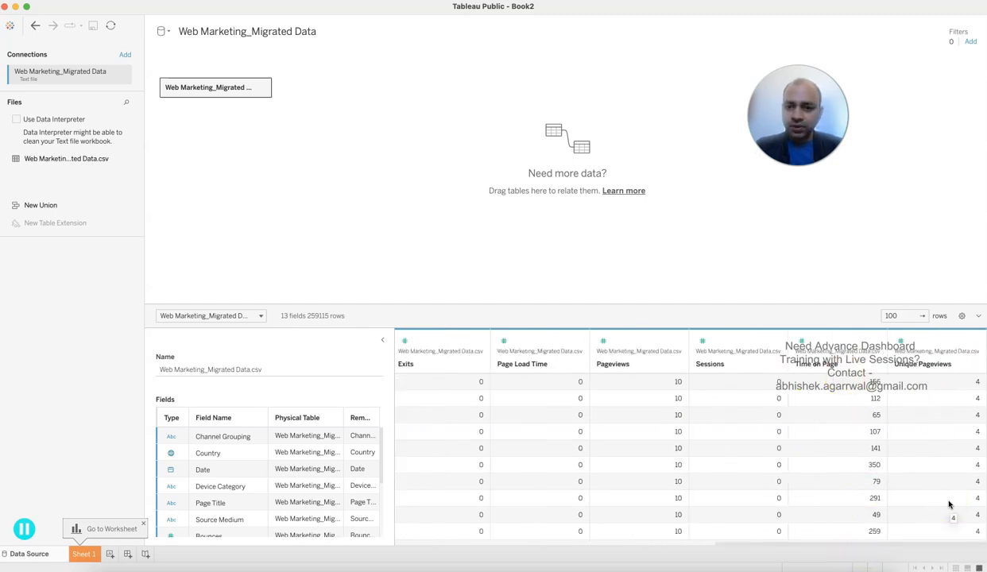
Step: Open Sheet 1 and examine the dimensions and measures available from the web marketing data
{"action": "left_click", "coordinate": [96, 554]}
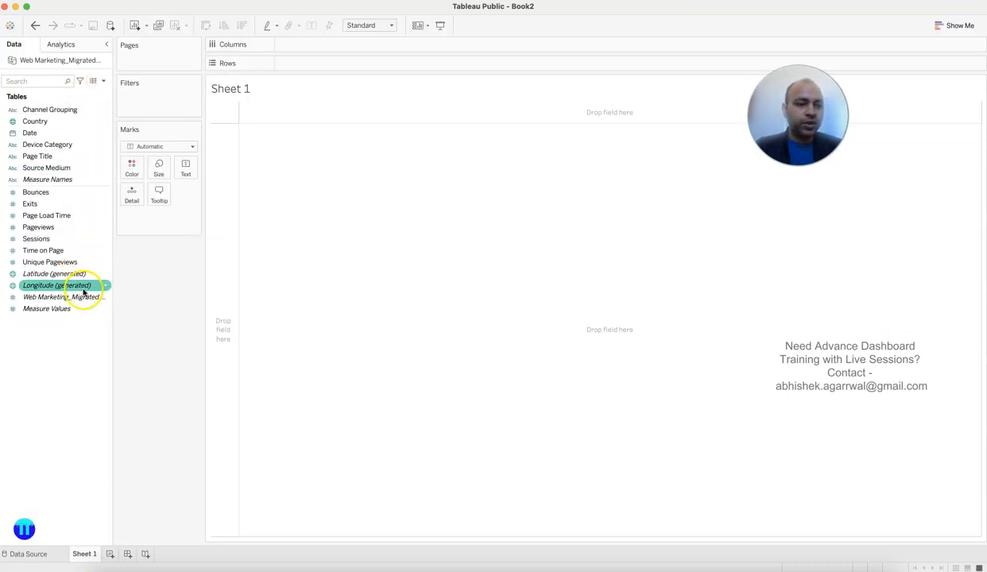
{"action": "left_click", "coordinate": [65, 109]}
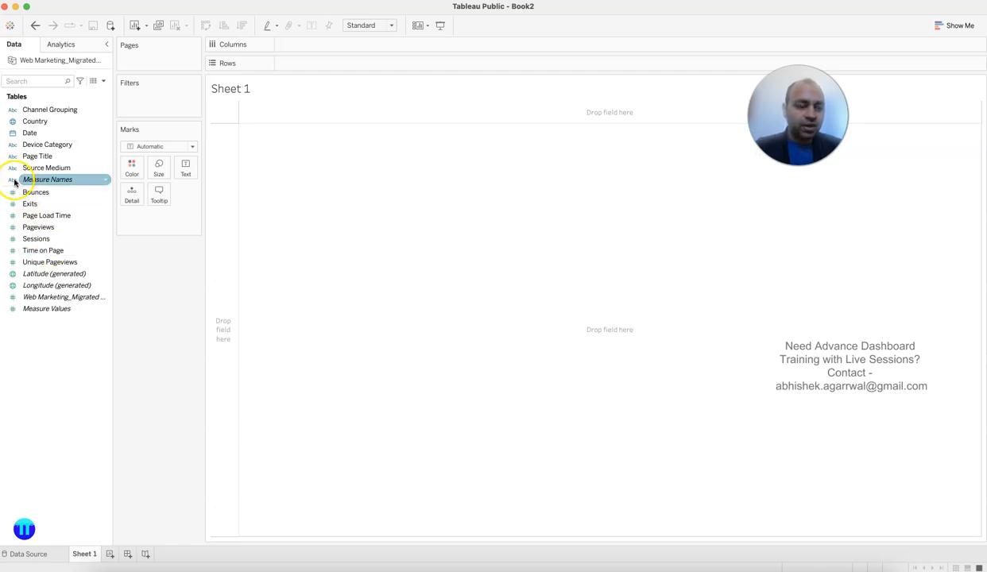
{"action": "left_click", "coordinate": [14, 111]}
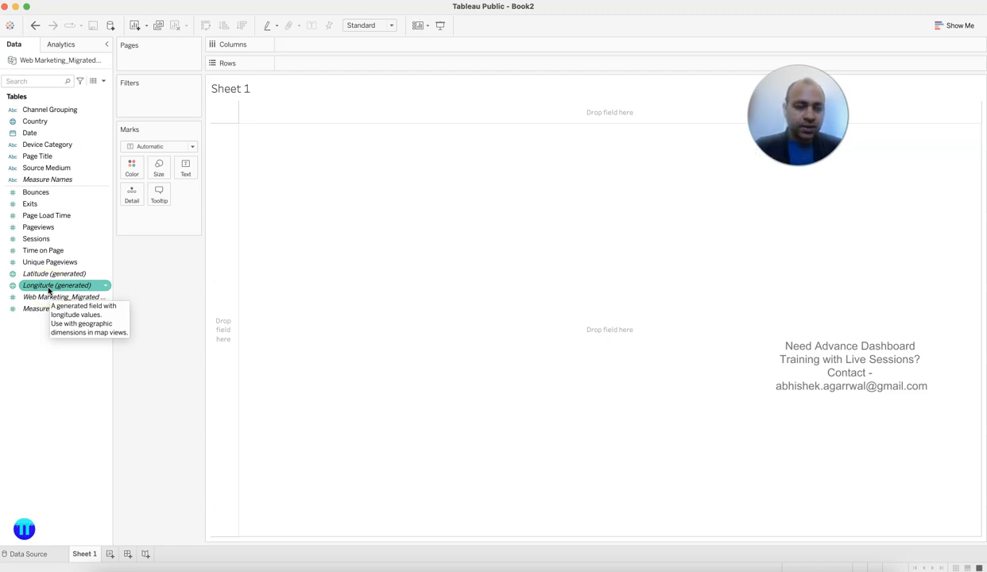
{"action": "left_click", "coordinate": [84, 171]}
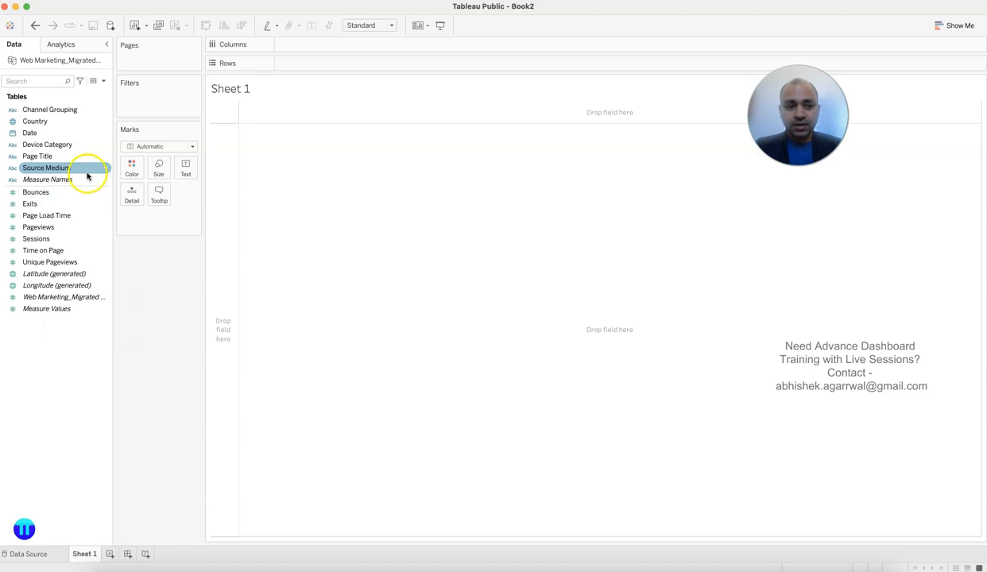
{"action": "left_click", "coordinate": [86, 194]}
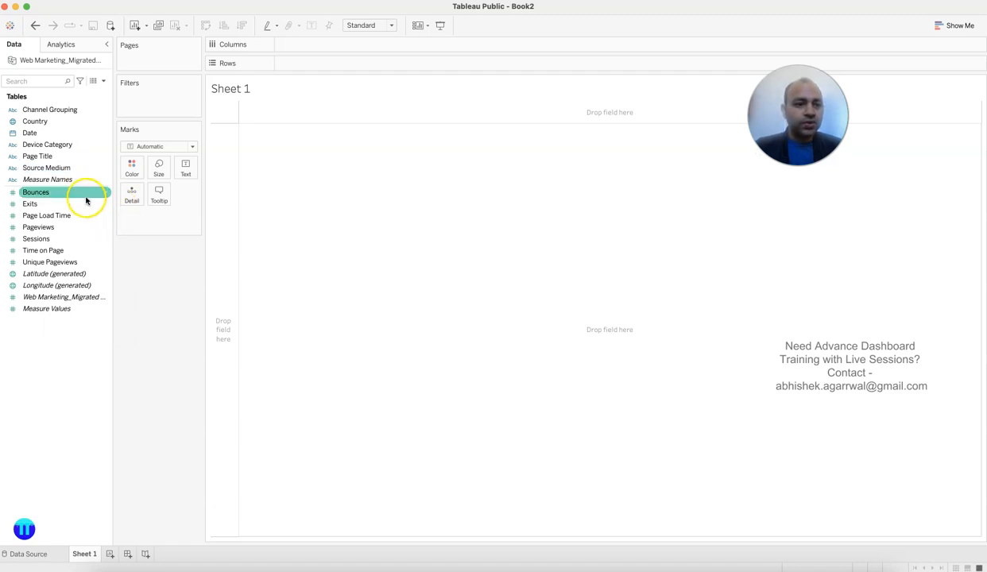
{"action": "left_click", "coordinate": [69, 133]}
{"action": "left_click", "coordinate": [68, 122]}
{"action": "left_click", "coordinate": [66, 134]}
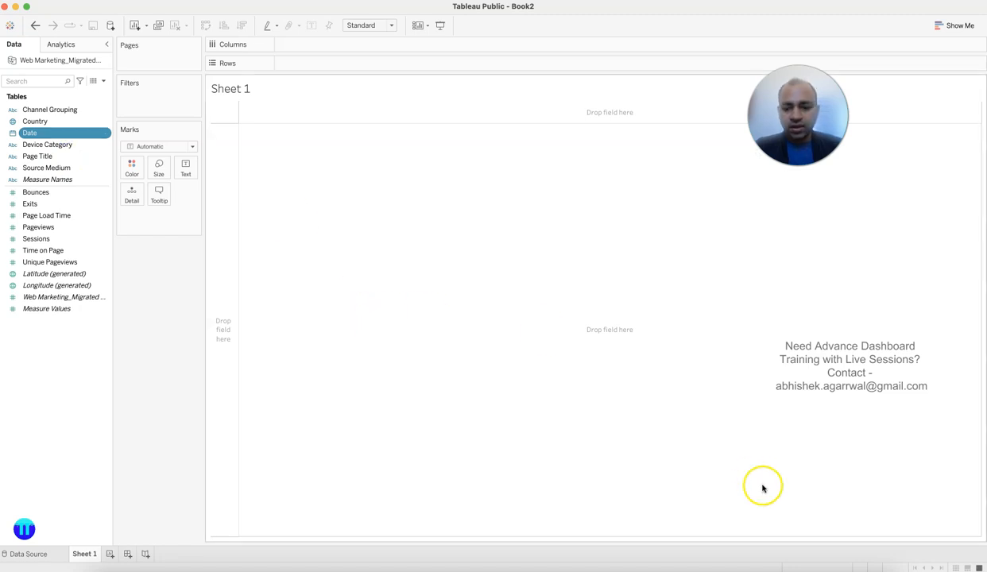
Step: Examine the Bounce sheet behind the overview dashboard in the Book1 example, and return to the Book2 workbook
{"action": "left_click", "coordinate": [756, 566]}
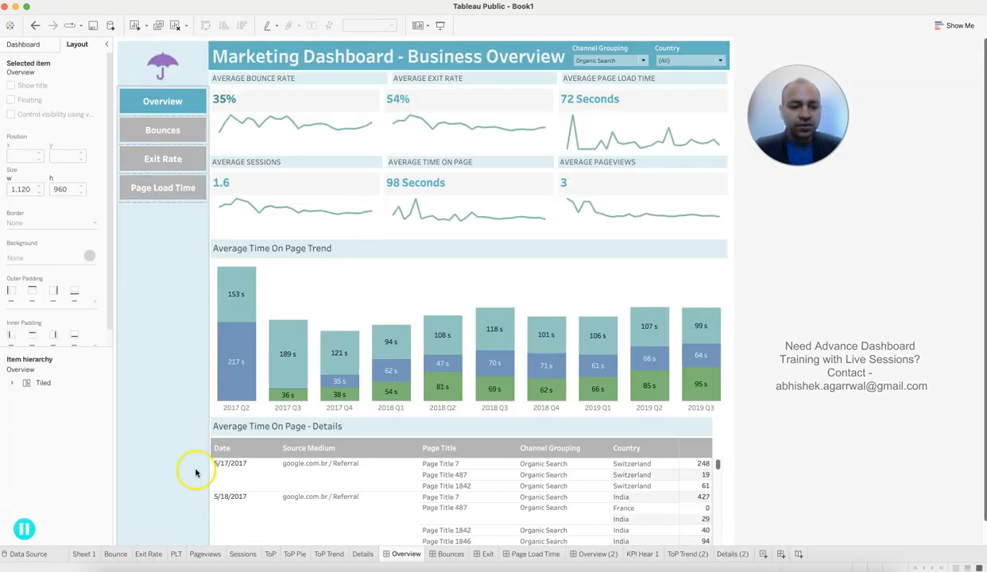
{"action": "left_click", "coordinate": [119, 555]}
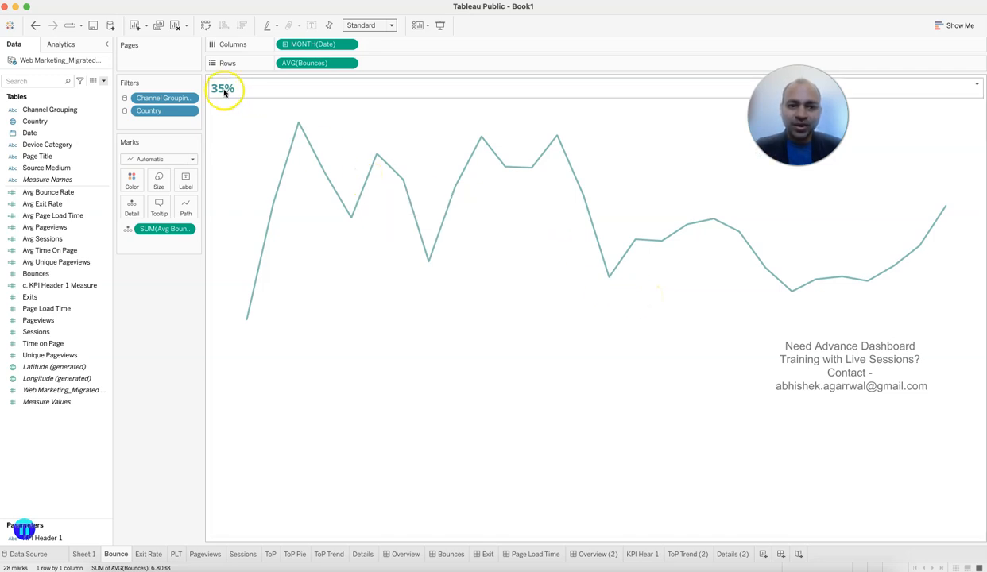
{"action": "key", "text": "super+n"}
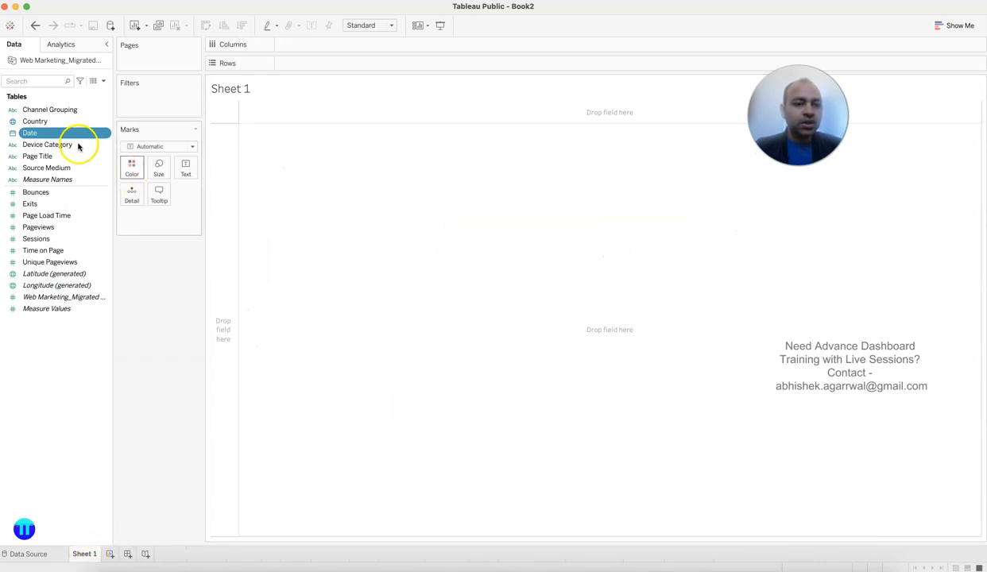
Step: Place Date on Columns in Sheet 1 as continuous quarters with the year, in the Q2 2015 form
{"action": "left_click_drag", "start_coordinate": [72, 132], "coordinate": [344, 45]}
{"action": "left_click", "coordinate": [347, 45]}
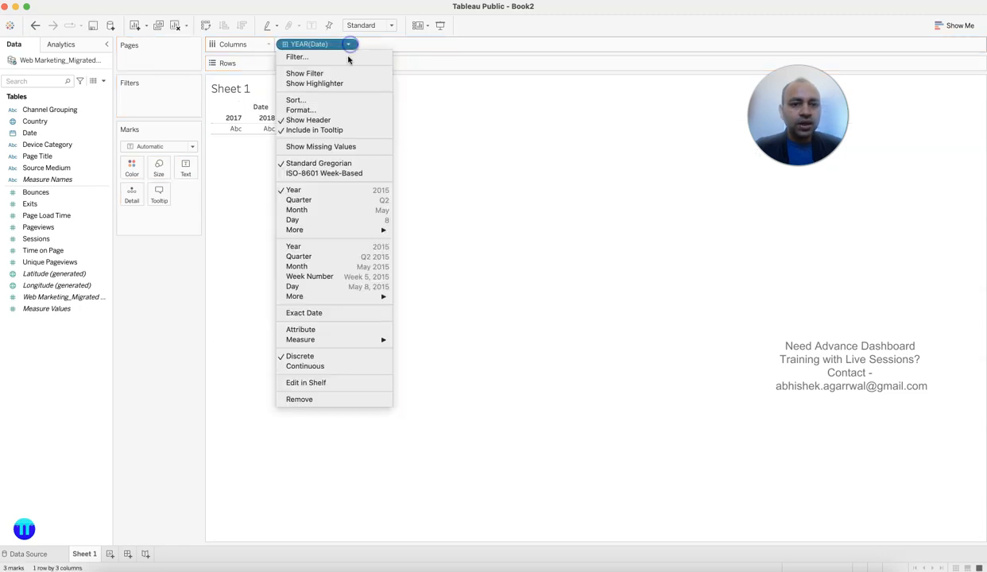
{"action": "left_click", "coordinate": [339, 258]}
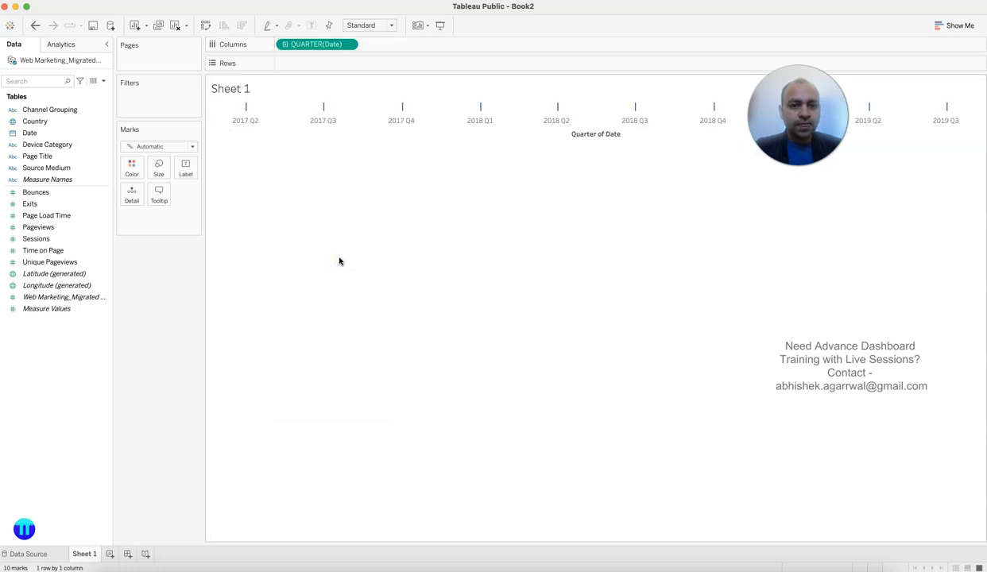
{"action": "left_click", "coordinate": [347, 46]}
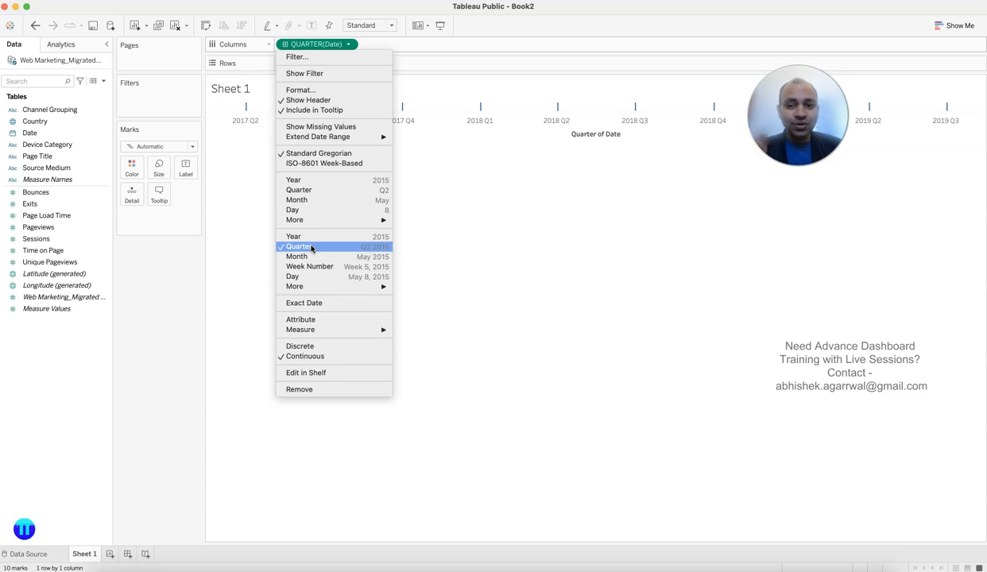
{"action": "left_click", "coordinate": [146, 299]}
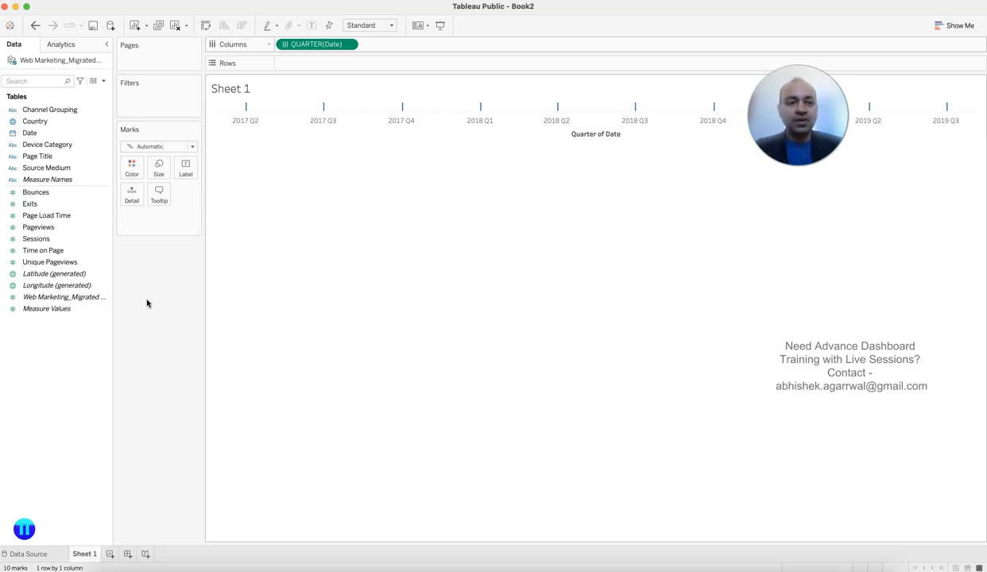
Step: Add Bounces to Rows and aggregate it as Average
{"action": "left_click_drag", "start_coordinate": [66, 194], "coordinate": [318, 62]}
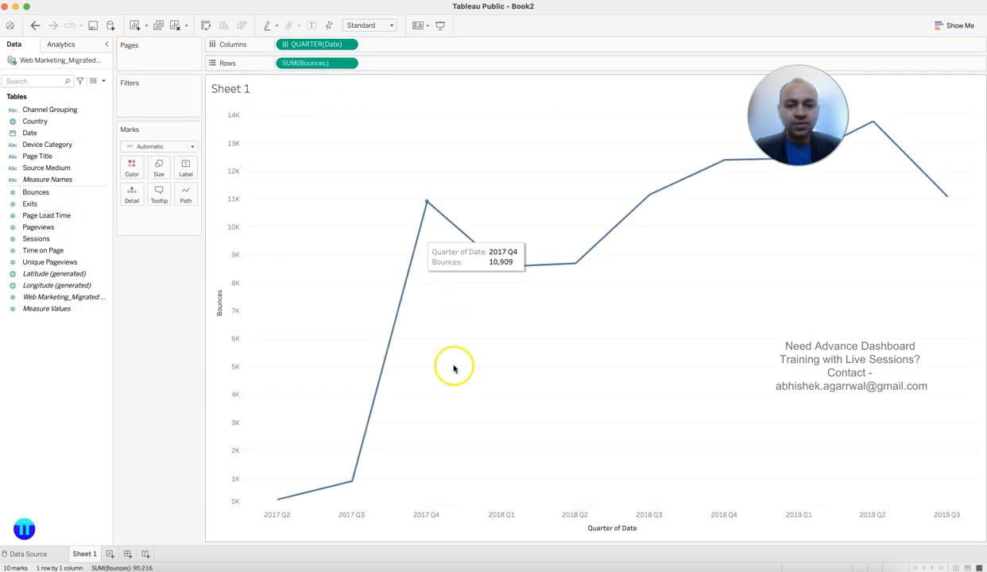
{"action": "left_click", "coordinate": [350, 64]}
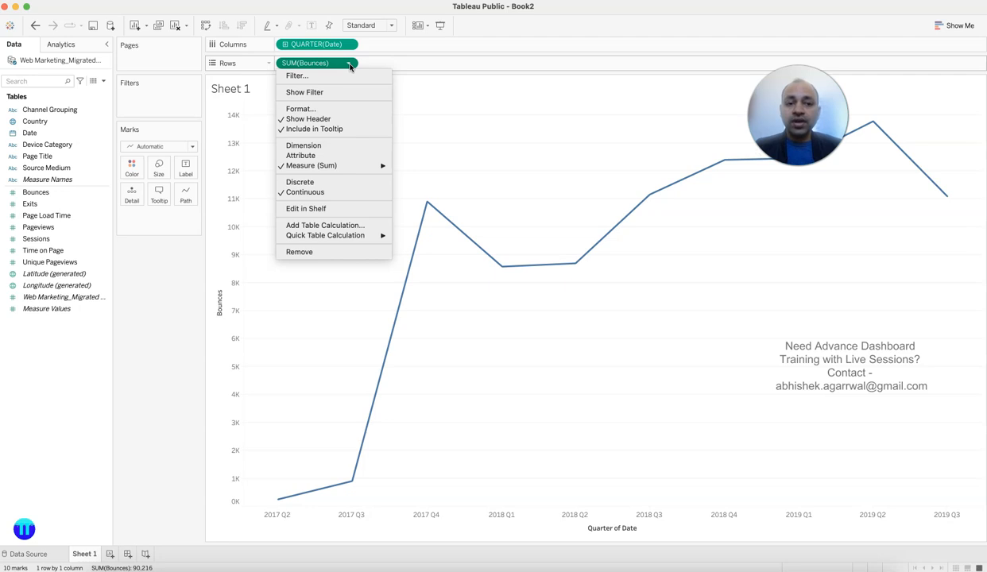
{"action": "mouse_move", "coordinate": [377, 164]}
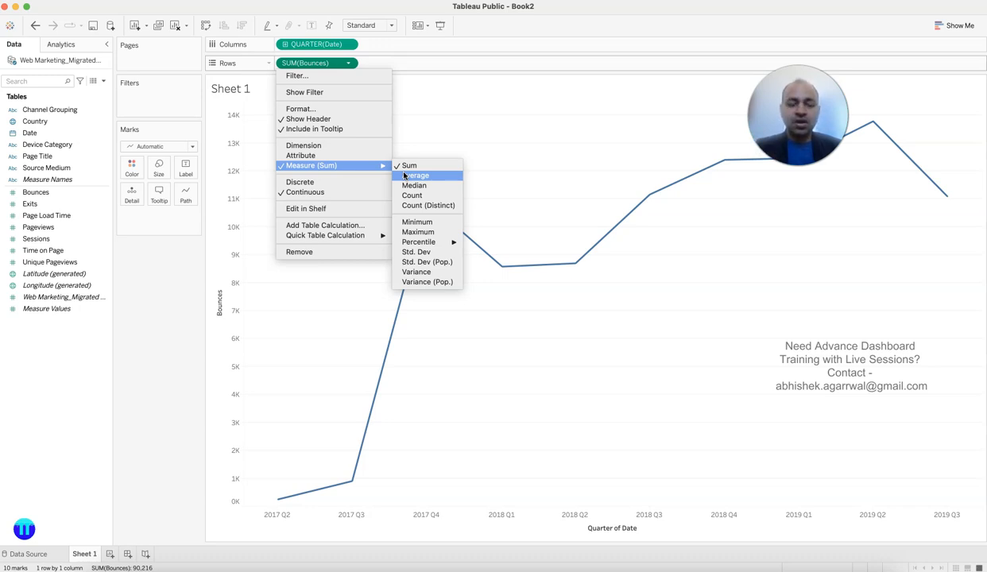
{"action": "left_click", "coordinate": [404, 176]}
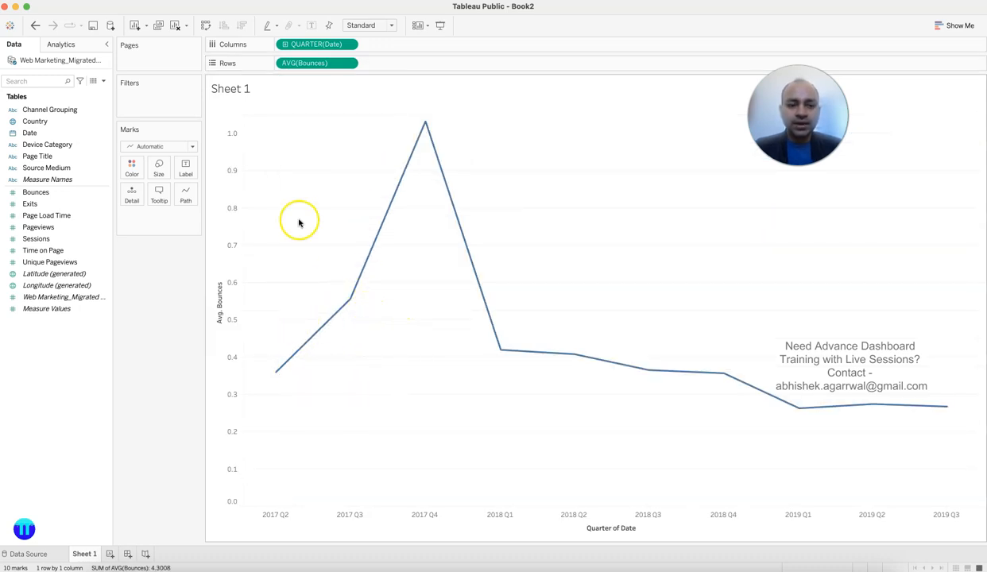
Step: Hide the headers of both the Avg. Bounces axis and the Quarter of Date axis
{"action": "left_click", "coordinate": [231, 211]}
{"action": "right_click", "coordinate": [230, 212]}
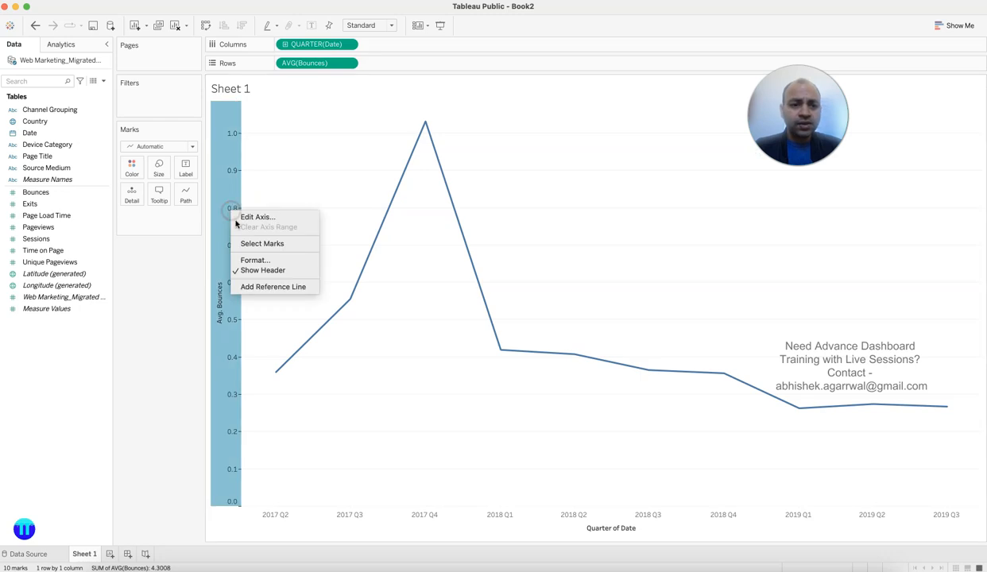
{"action": "left_click", "coordinate": [257, 271]}
{"action": "left_click", "coordinate": [458, 520]}
{"action": "right_click", "coordinate": [462, 520]}
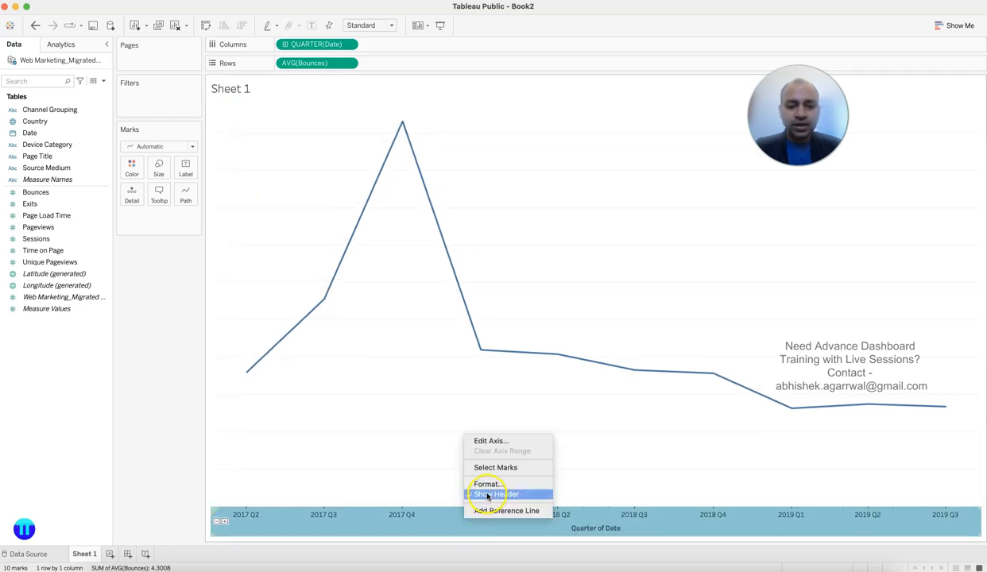
{"action": "left_click", "coordinate": [488, 494]}
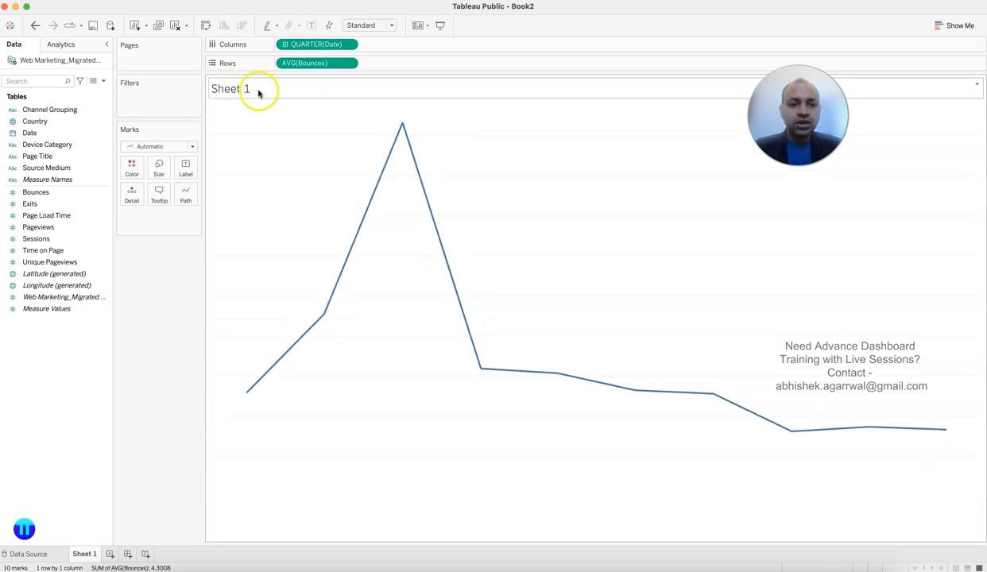
Step: Set the row grid lines of the bounce line chart to None and close the formatting options
{"action": "right_click", "coordinate": [318, 178]}
{"action": "left_click", "coordinate": [343, 209]}
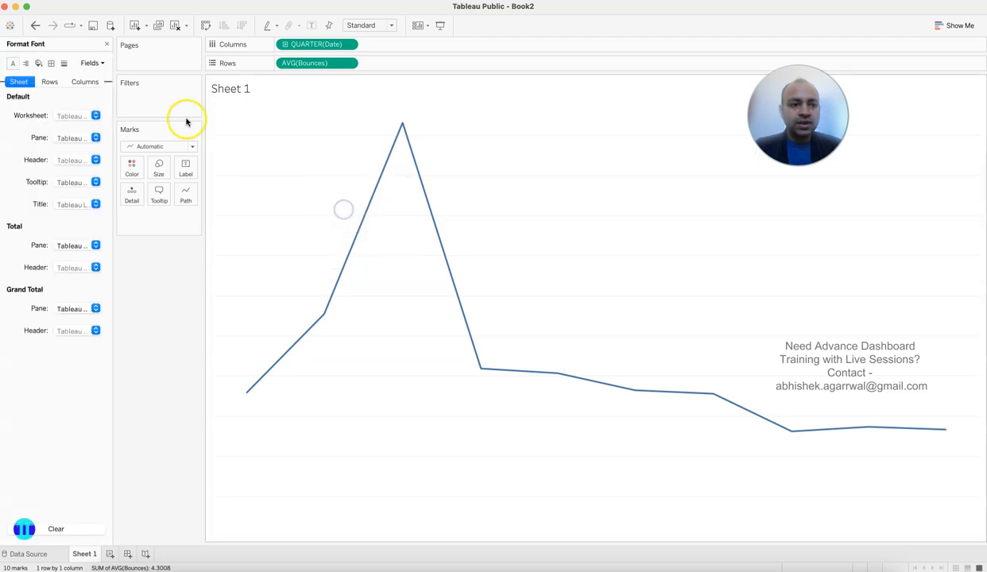
{"action": "left_click", "coordinate": [63, 63]}
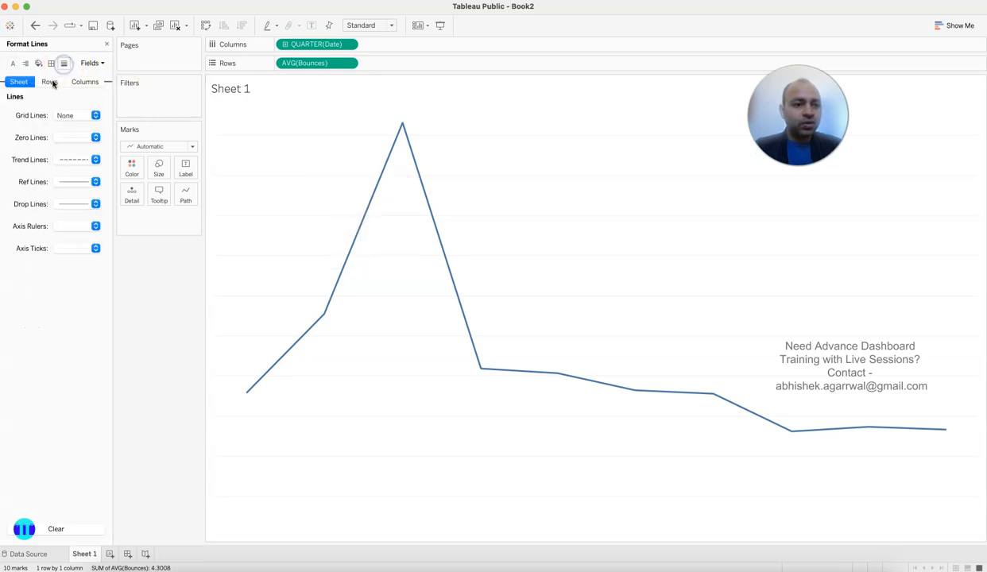
{"action": "left_click", "coordinate": [51, 82]}
{"action": "left_click", "coordinate": [72, 115]}
{"action": "left_click", "coordinate": [77, 133]}
{"action": "left_click", "coordinate": [185, 268]}
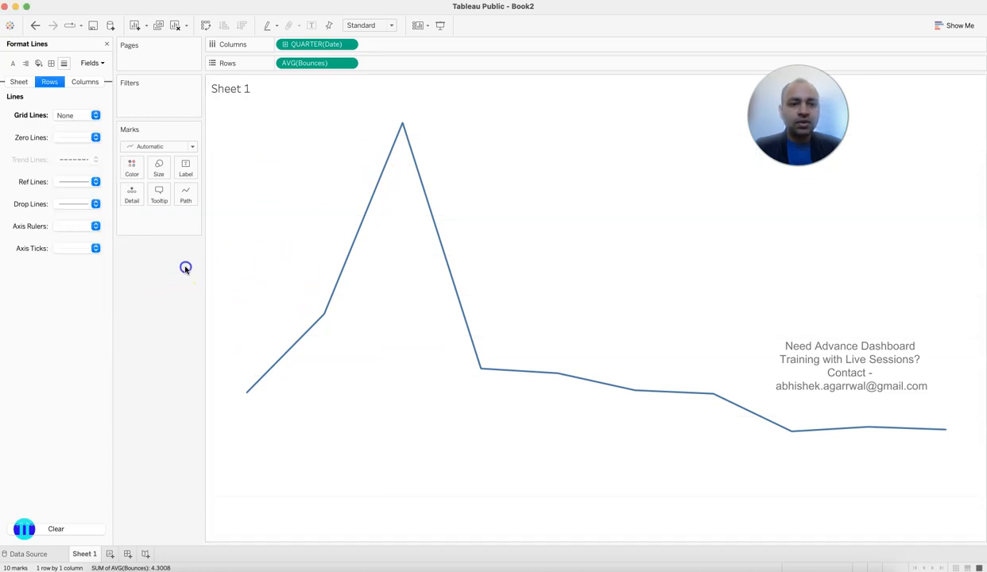
{"action": "left_click", "coordinate": [106, 44]}
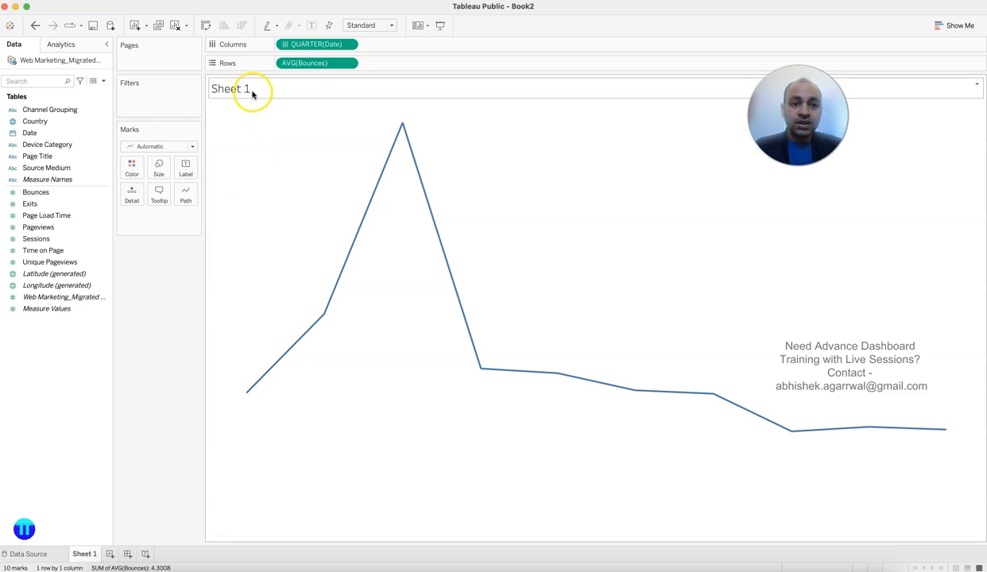
Step: Compare with the Book1 Bounce sheet, and replace the Sheet 1 title with the inserted AVG(Bounces) field
{"action": "left_click", "coordinate": [755, 563]}
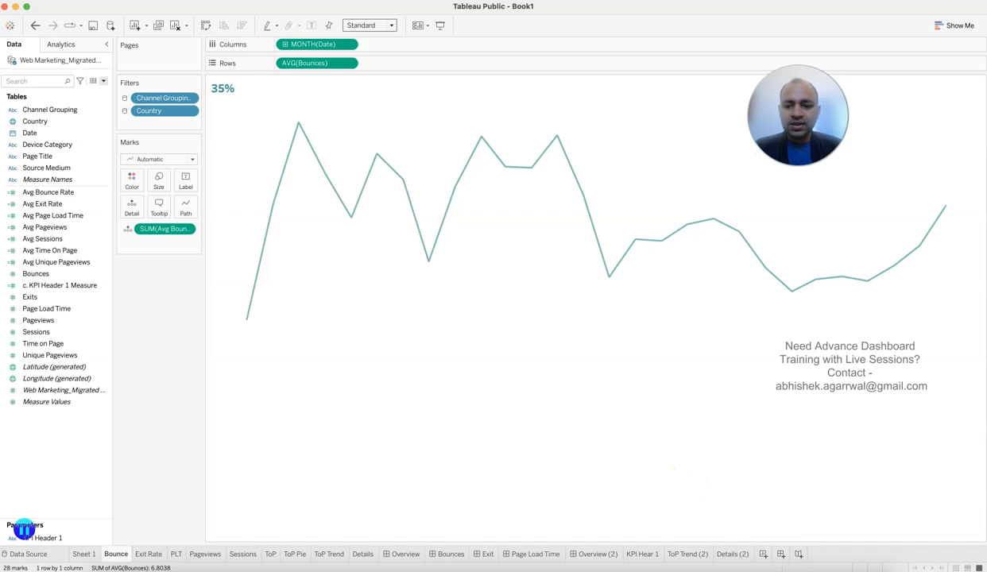
{"action": "left_click", "coordinate": [755, 563]}
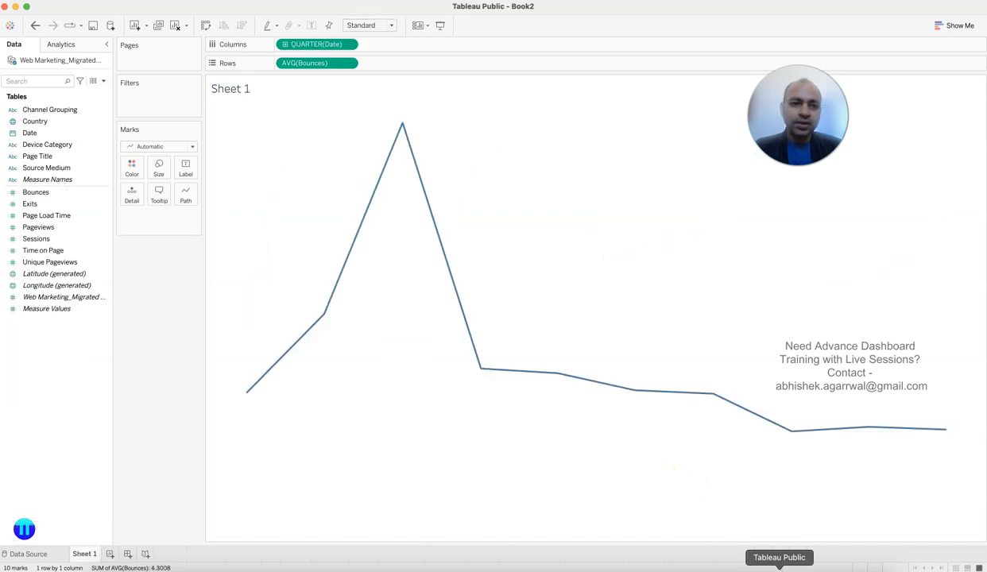
{"action": "double_click", "coordinate": [225, 93]}
{"action": "triple_click", "coordinate": [478, 258]}
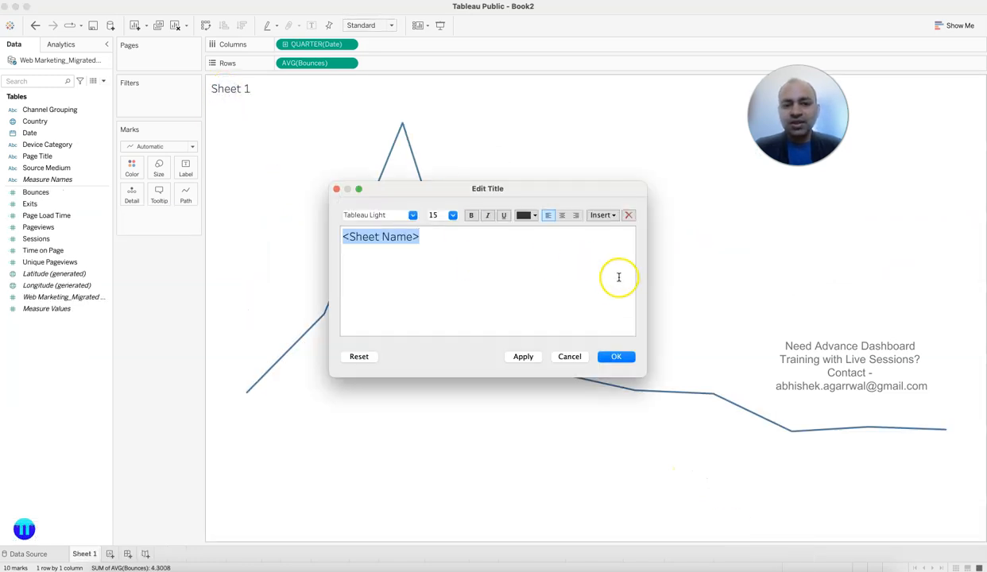
{"action": "key", "text": "BackSpace"}
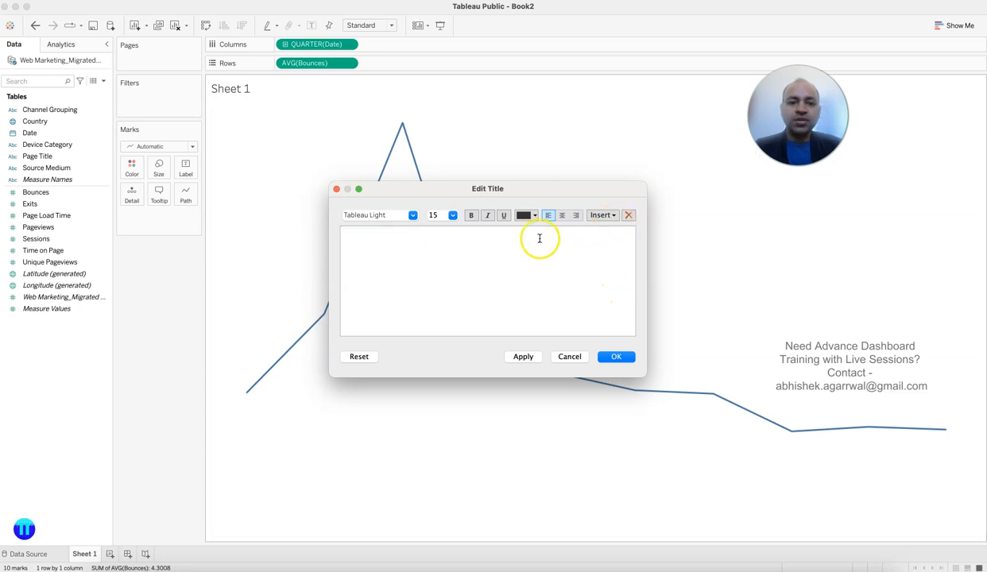
{"action": "left_click", "coordinate": [601, 215]}
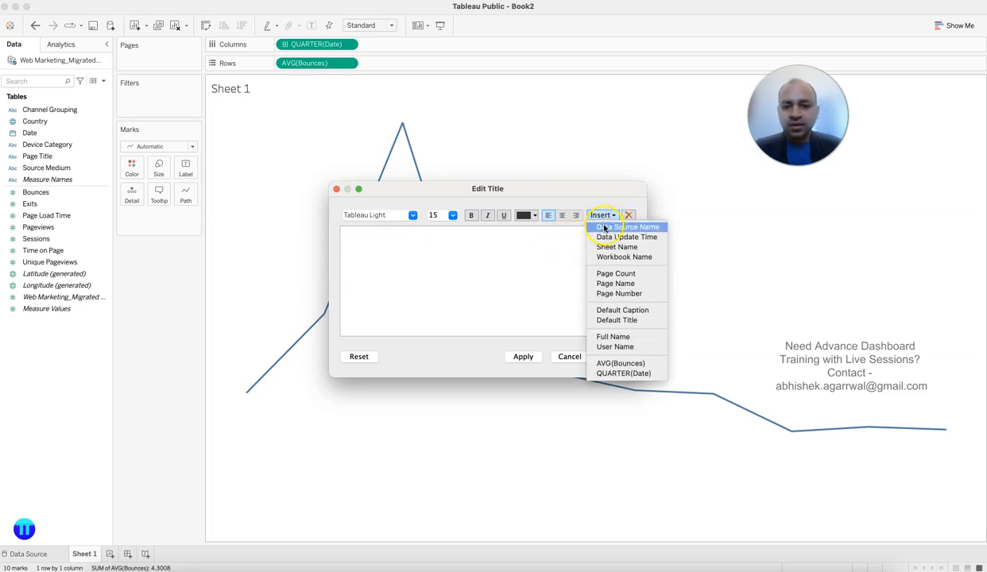
{"action": "left_click", "coordinate": [635, 364]}
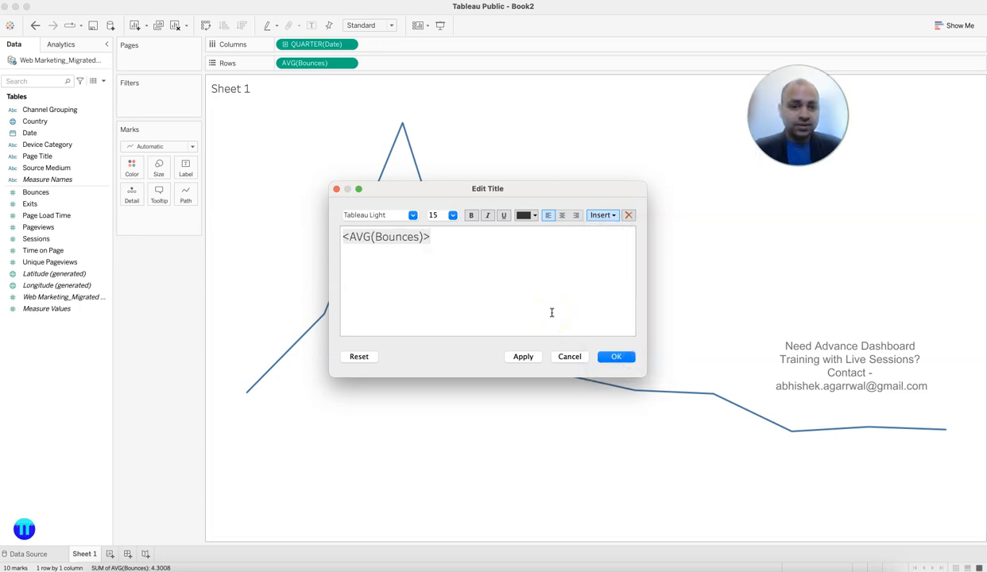
{"action": "left_click", "coordinate": [618, 357]}
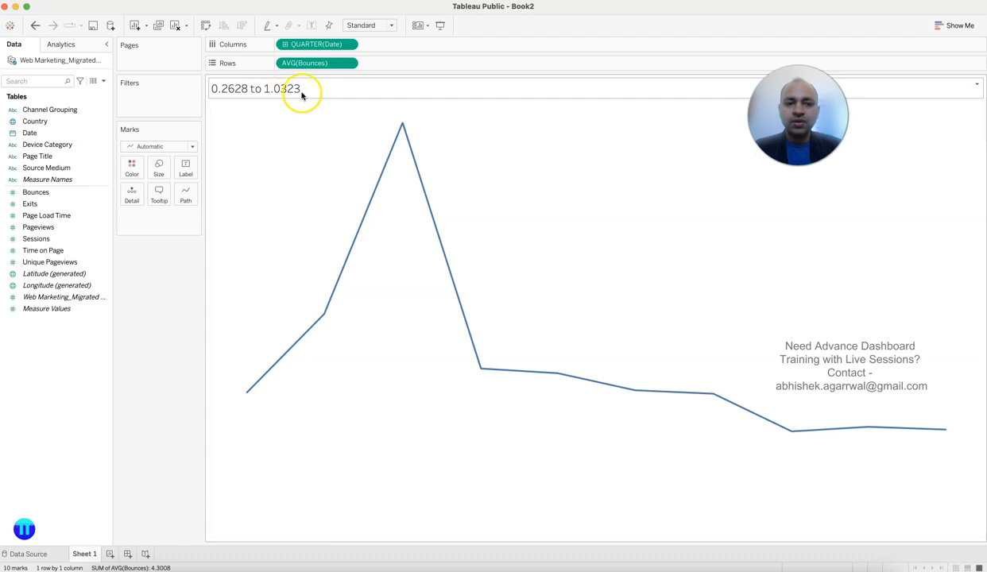
Step: Format the axis numbers of AVG(Bounces) as a percentage with 0 decimal places
{"action": "left_click", "coordinate": [348, 66]}
{"action": "left_click", "coordinate": [337, 105]}
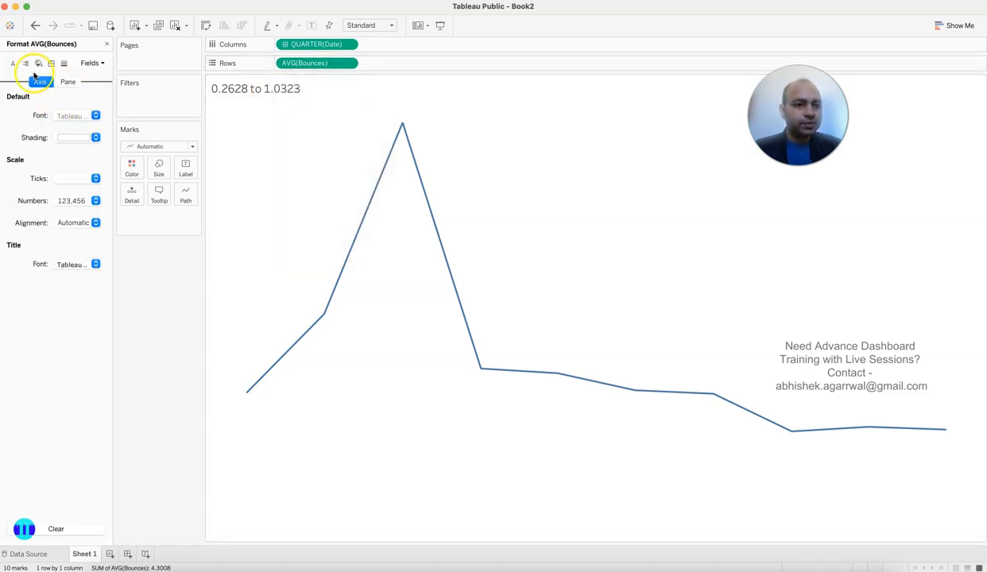
{"action": "left_click", "coordinate": [73, 201]}
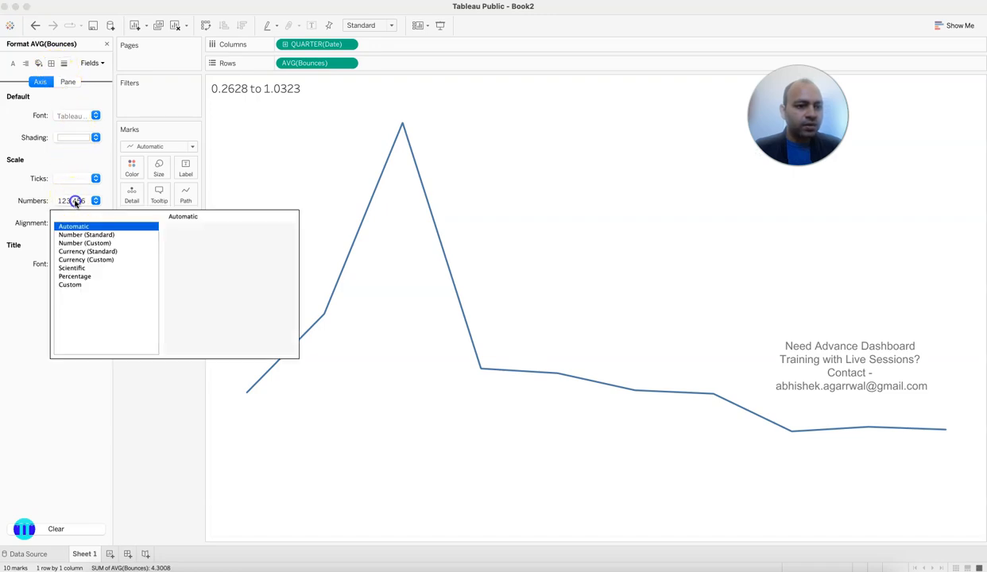
{"action": "left_click", "coordinate": [87, 277]}
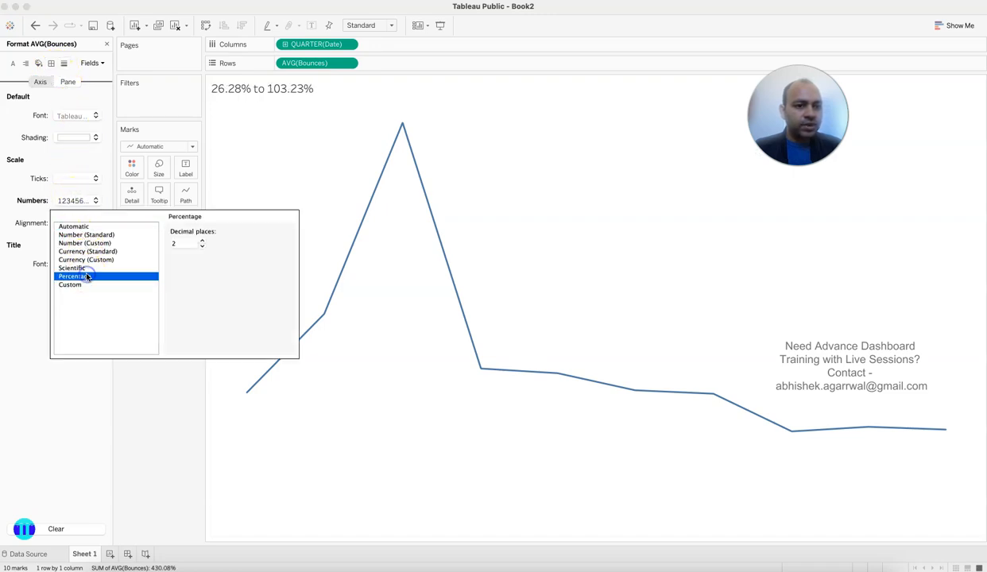
{"action": "left_click", "coordinate": [202, 246]}
{"action": "left_click", "coordinate": [202, 246]}
{"action": "left_click", "coordinate": [165, 415]}
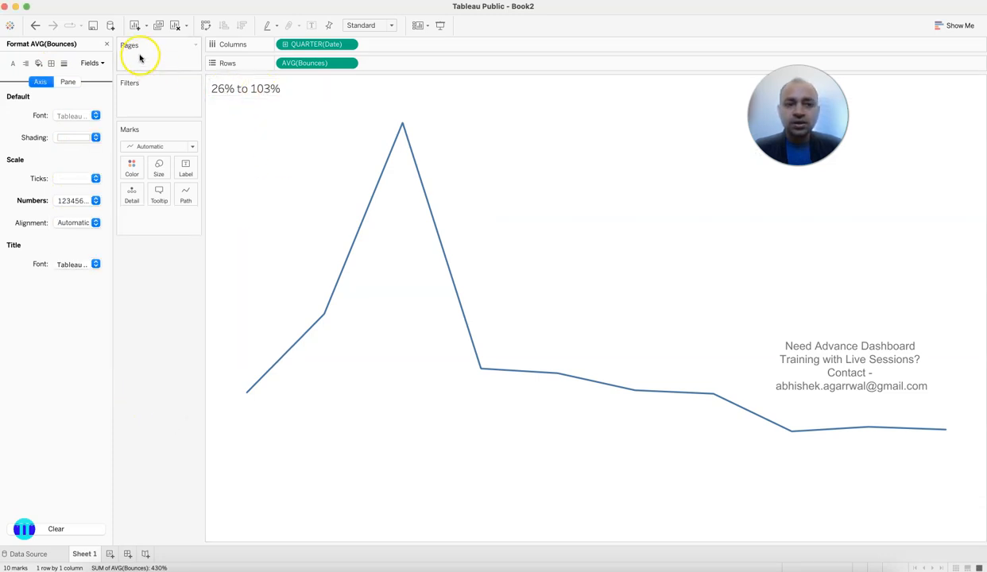
{"action": "left_click", "coordinate": [106, 44]}
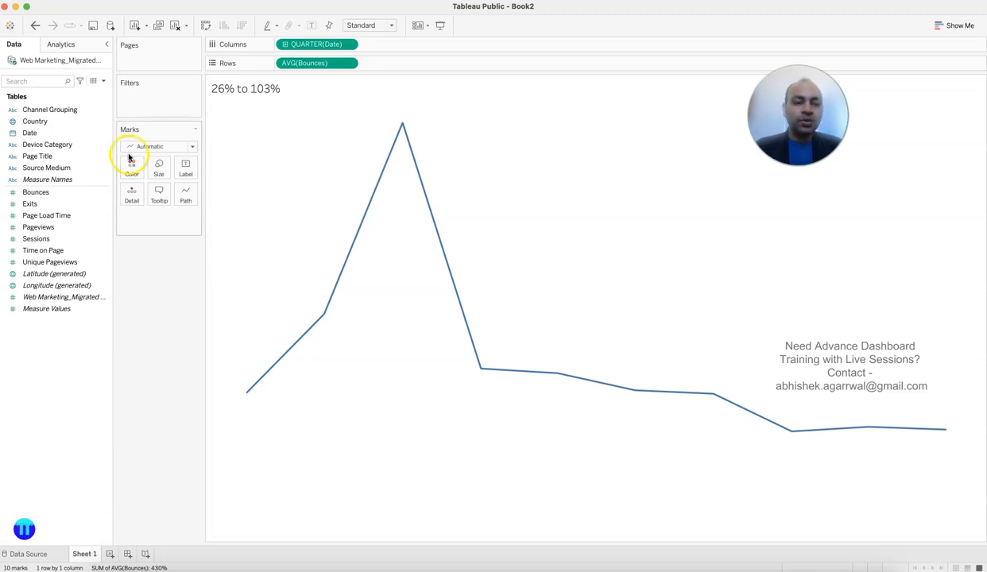
Step: Start a new calculated field named Avg Bounce Rate
{"action": "left_click", "coordinate": [103, 82]}
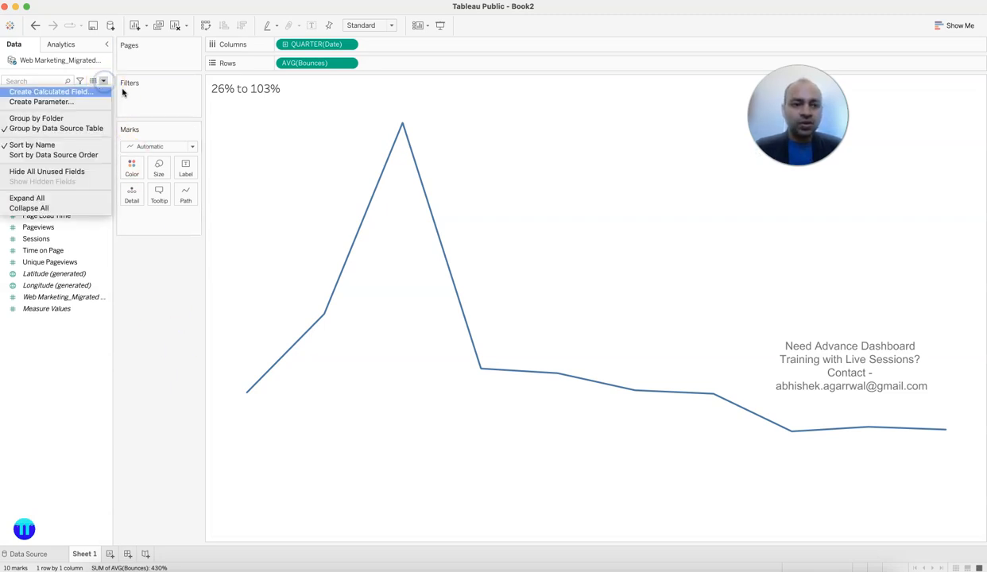
{"action": "left_click", "coordinate": [64, 92]}
{"action": "left_click", "coordinate": [417, 269]}
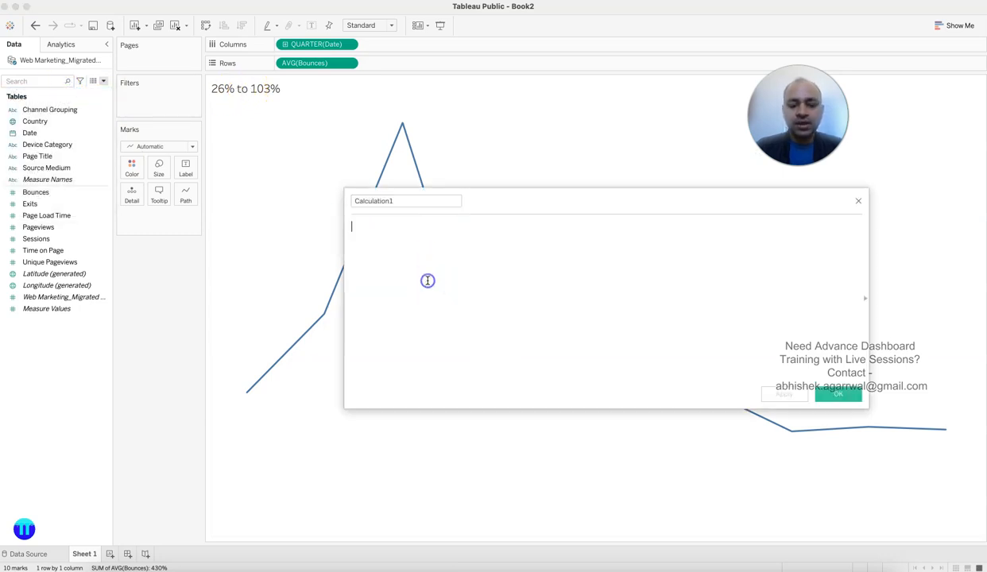
{"action": "left_click", "coordinate": [414, 200]}
{"action": "type", "text": "Avg Bounce Rate"}
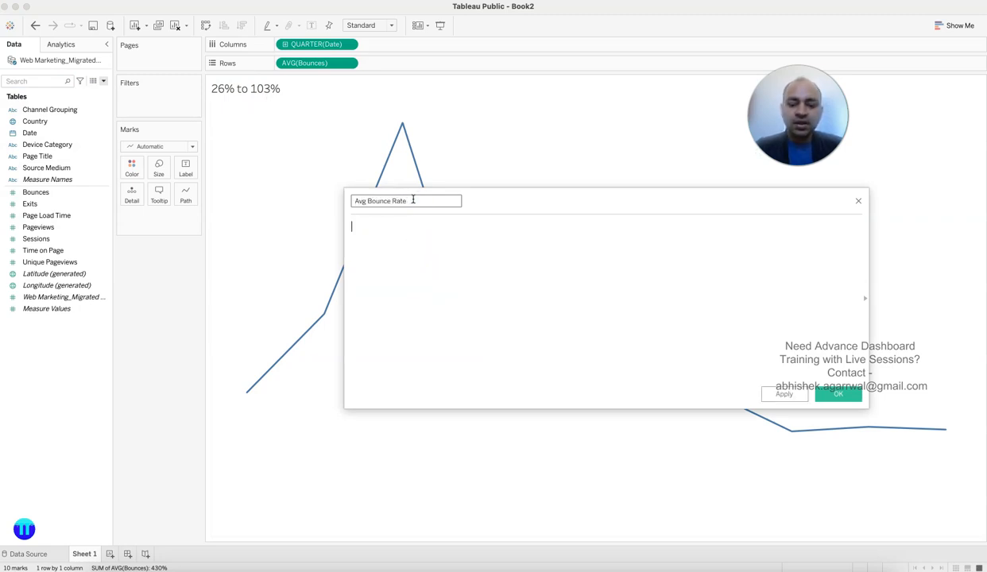
Step: Define the Avg Bounce Rate calculation as { FIXED : AVG([Bounces])} and save it
{"action": "key", "text": "Tab"}
{"action": "type", "text": "{ FIXED"}
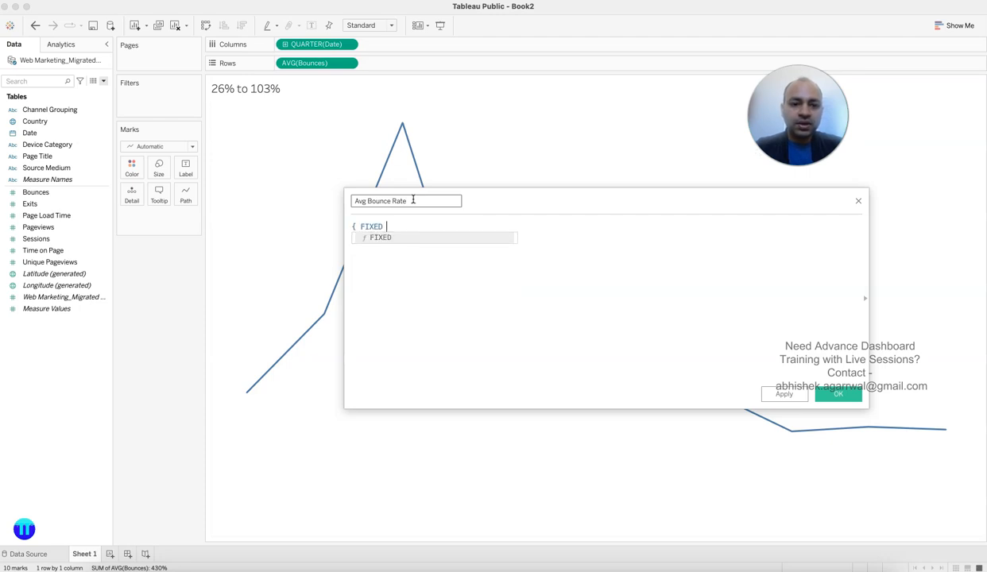
{"action": "left_click", "coordinate": [434, 228]}
{"action": "type", "text": ": avg"}
{"action": "key", "text": "Return"}
{"action": "type", "text": "bou"}
{"action": "key", "text": "Return"}
{"action": "type", "text": ")}"}
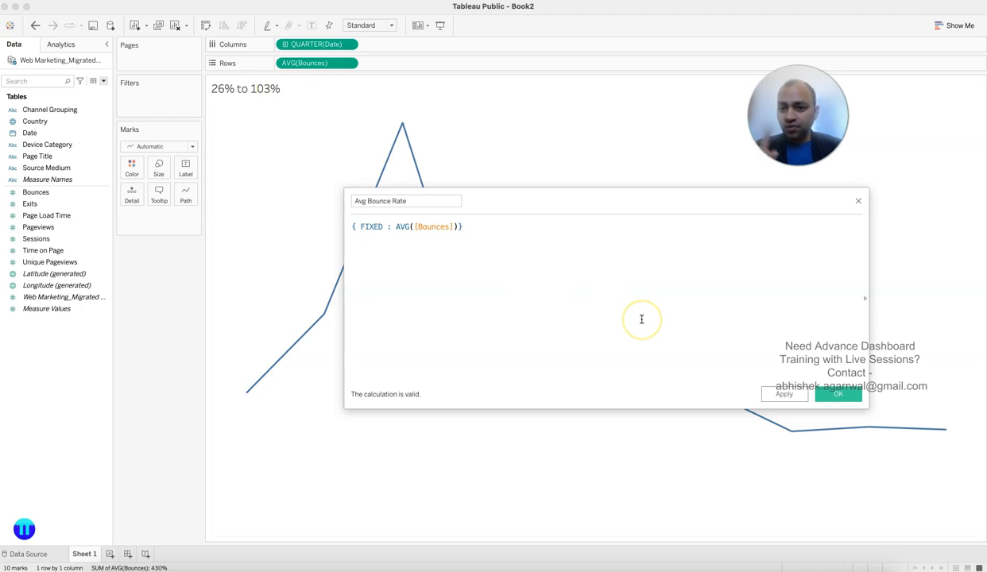
{"action": "left_click", "coordinate": [839, 395]}
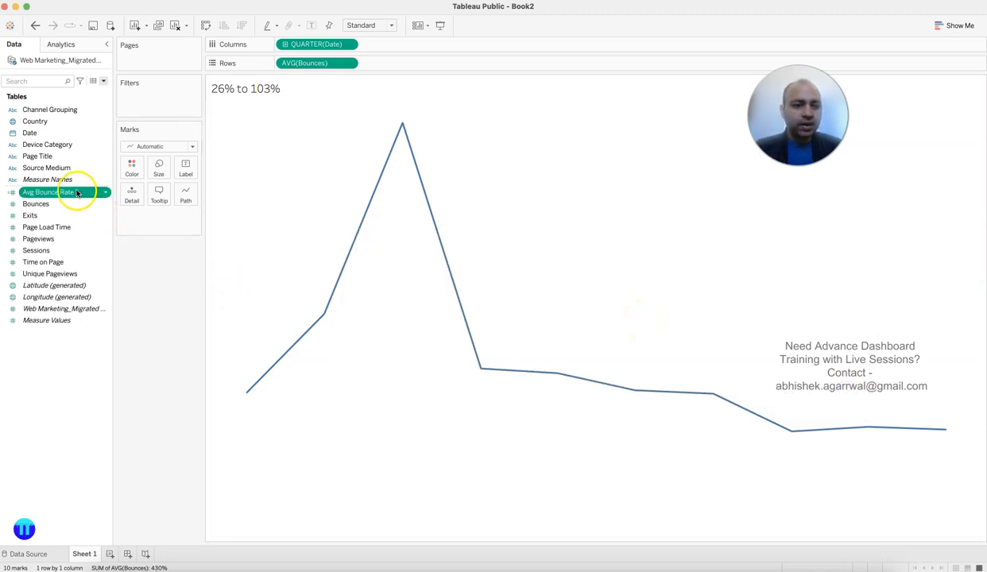
Step: Add Avg Bounce Rate to the marks as detail and replace the sheet title with the inserted SUM(Avg Bounce Rate) field
{"action": "left_click_drag", "start_coordinate": [76, 194], "coordinate": [137, 200]}
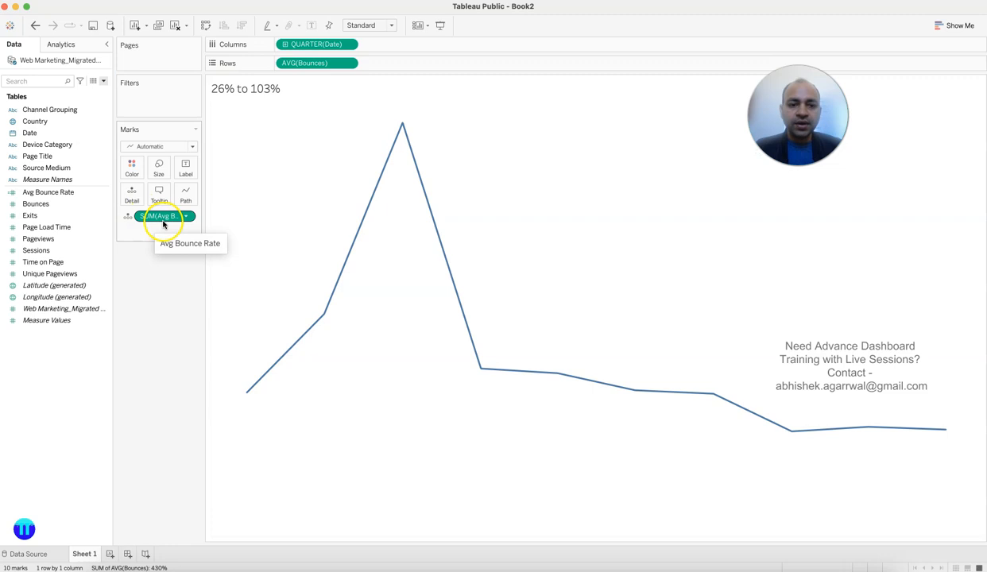
{"action": "double_click", "coordinate": [258, 91]}
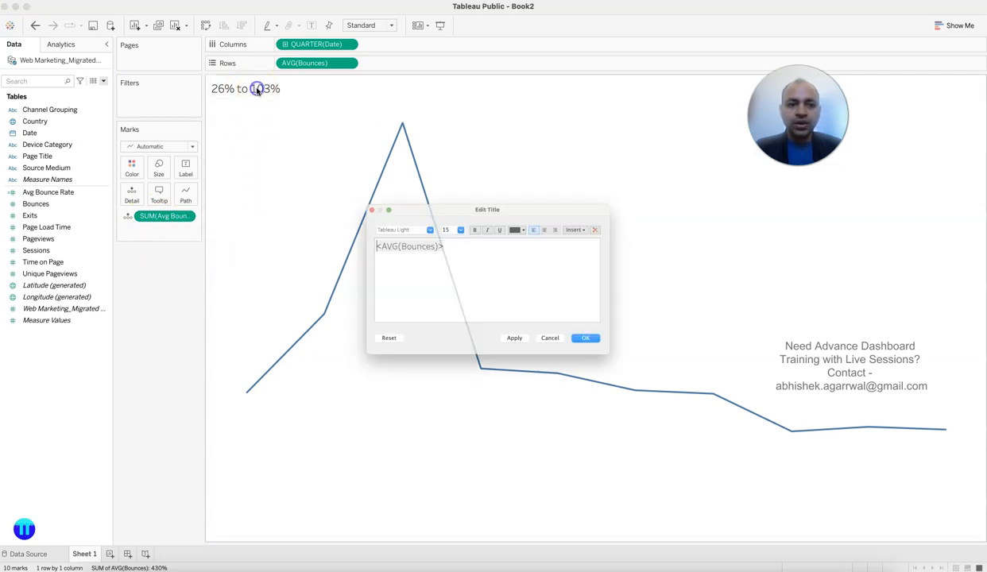
{"action": "key", "text": "super+a"}
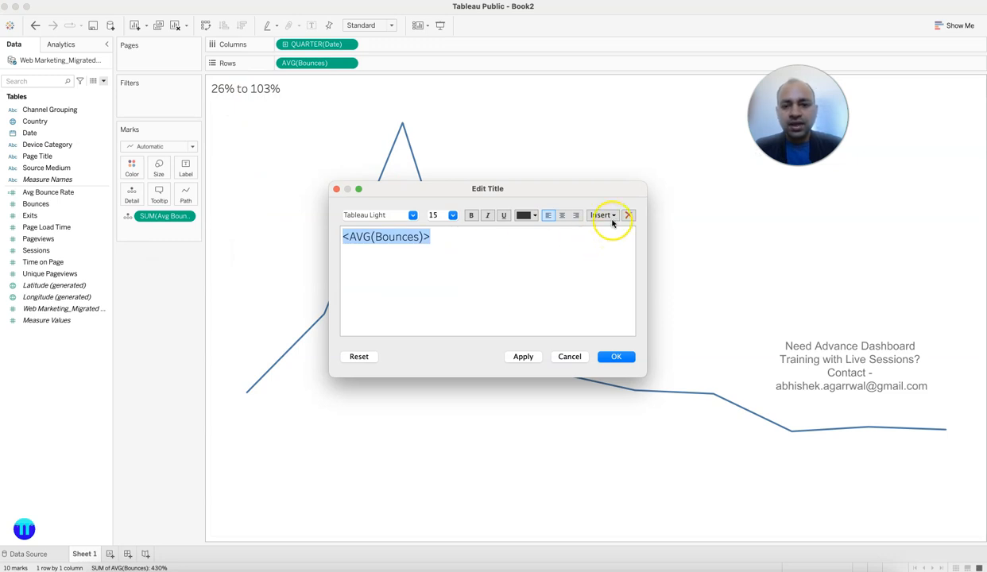
{"action": "left_click", "coordinate": [604, 215]}
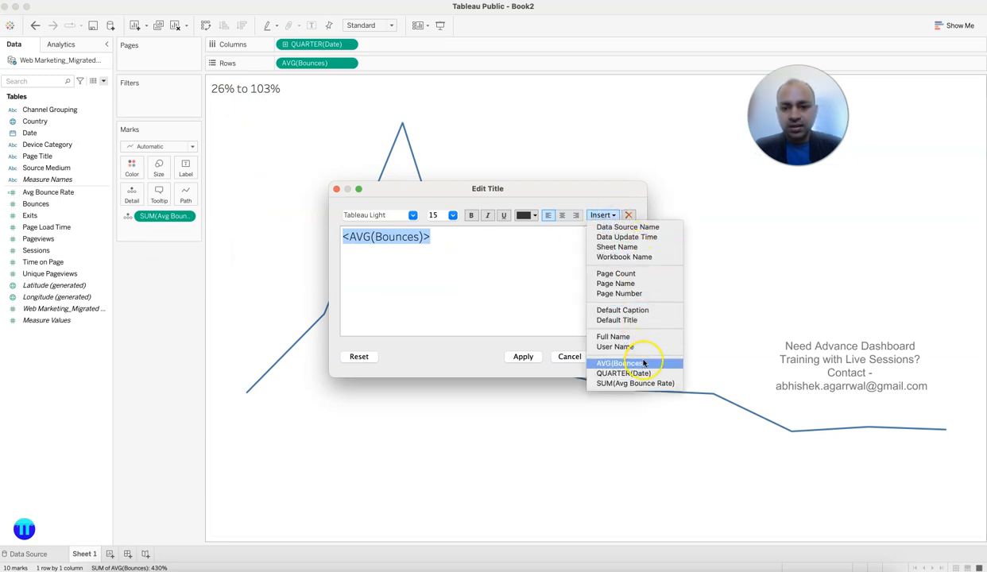
{"action": "left_click", "coordinate": [648, 385]}
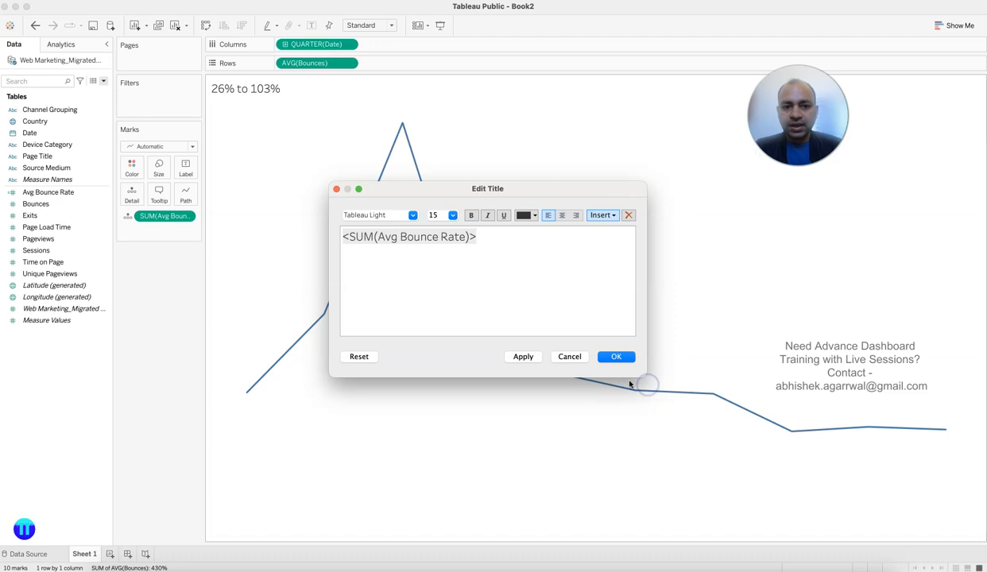
{"action": "left_click", "coordinate": [524, 356]}
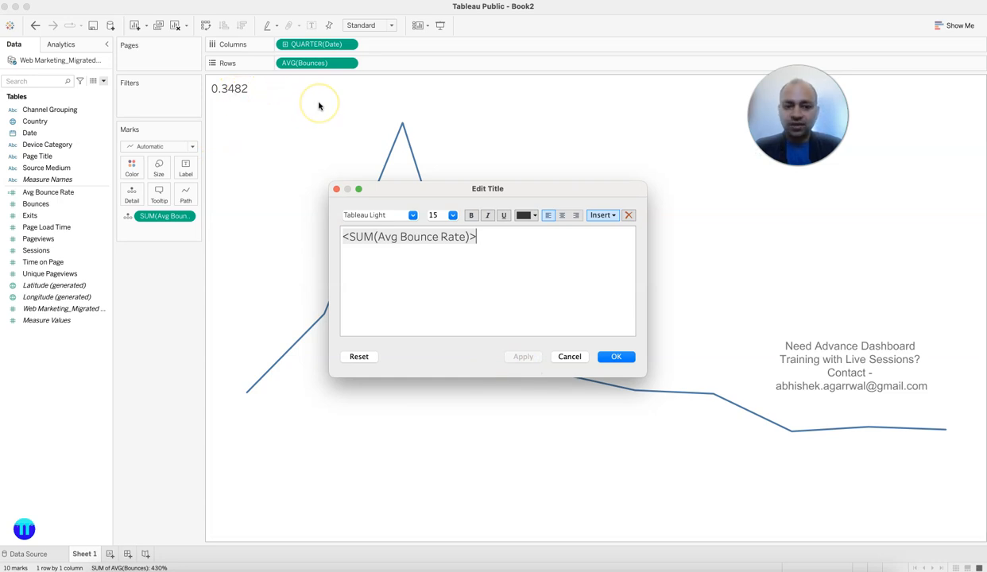
{"action": "left_click", "coordinate": [616, 358]}
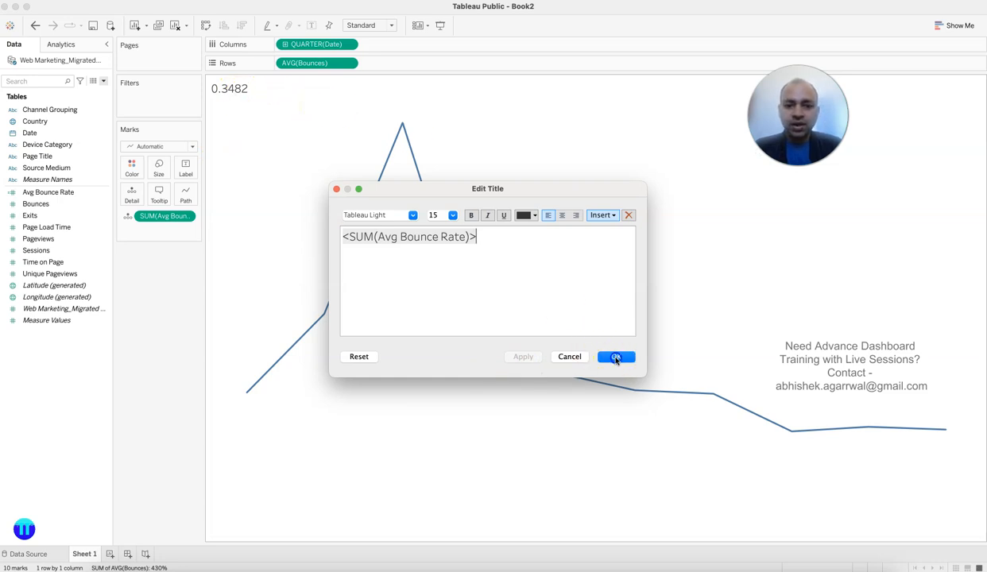
Step: Format the axis numbers of SUM(Avg Bounce Rate) as a percentage with 1 decimal place
{"action": "left_click", "coordinate": [185, 217]}
{"action": "left_click", "coordinate": [159, 262]}
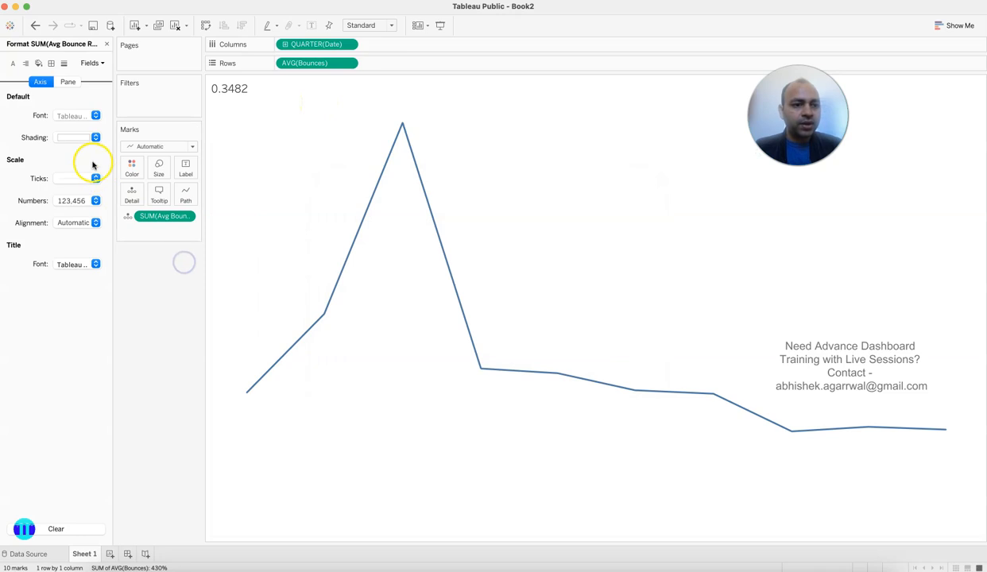
{"action": "left_click", "coordinate": [80, 202]}
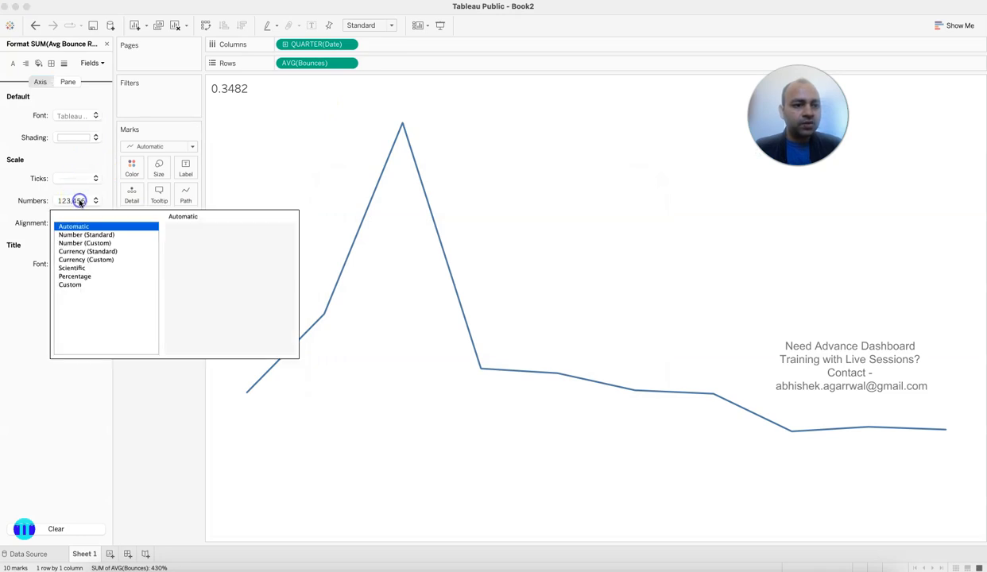
{"action": "left_click", "coordinate": [80, 276]}
{"action": "left_click", "coordinate": [203, 247]}
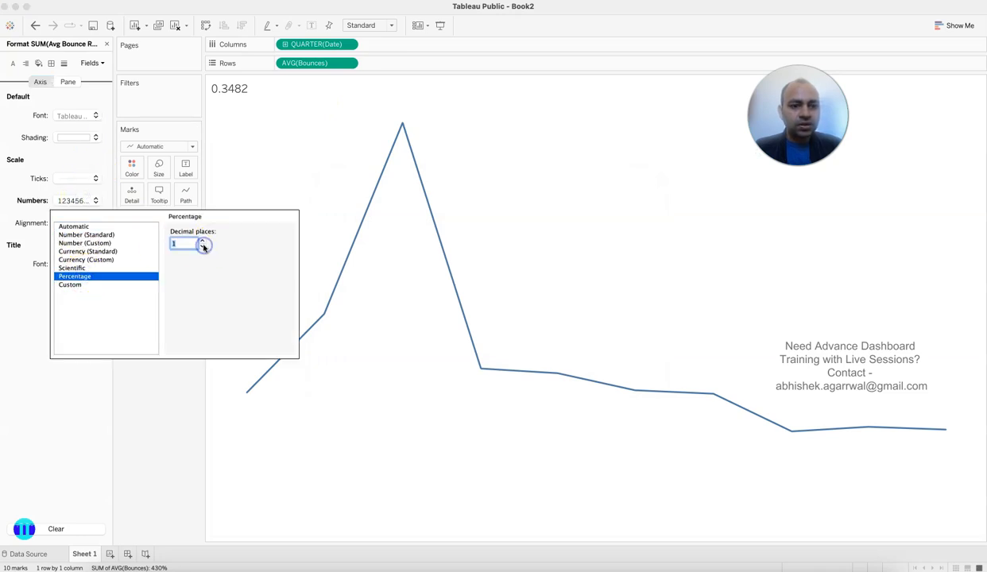
{"action": "left_click", "coordinate": [157, 372]}
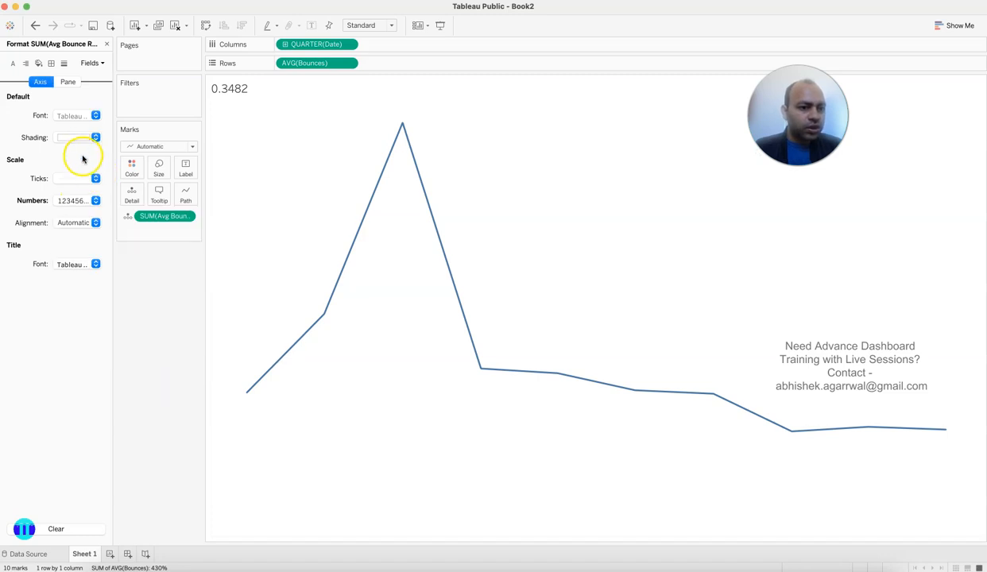
Step: Format the pane numbers of SUM(Avg Bounce Rate) as a percentage with 0 decimal places
{"action": "left_click", "coordinate": [68, 81]}
{"action": "left_click", "coordinate": [87, 159]}
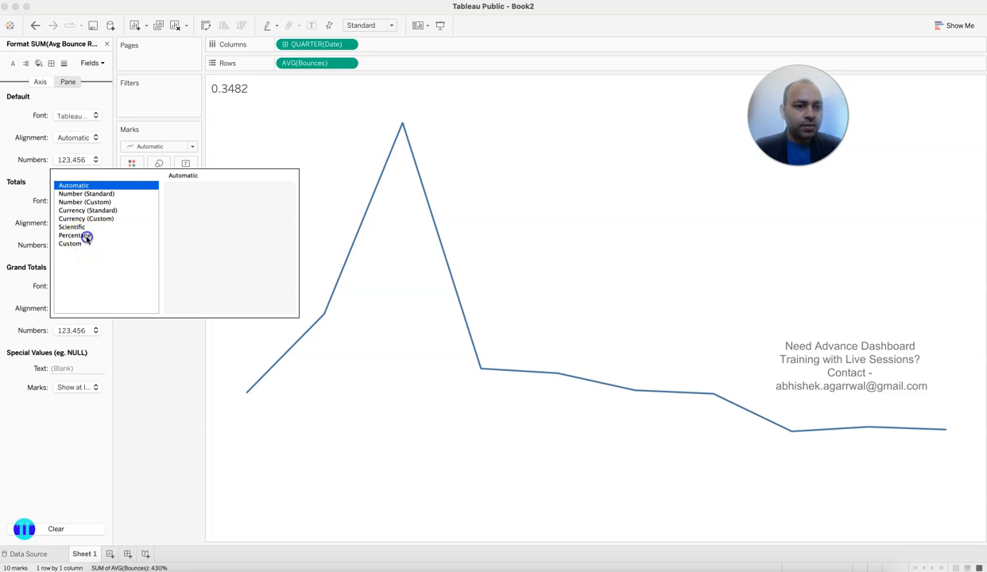
{"action": "left_click", "coordinate": [83, 235]}
{"action": "left_click", "coordinate": [202, 206]}
{"action": "left_click", "coordinate": [202, 206]}
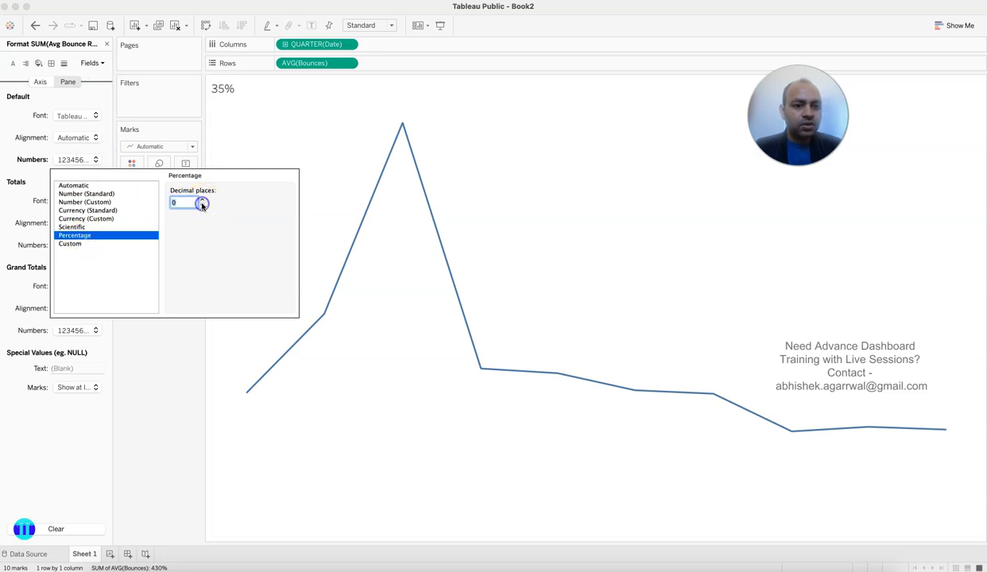
{"action": "left_click", "coordinate": [169, 372]}
Step: Set the font of the SUM(Avg Bounce Rate) sheet title to Tableau Bold and apply it
{"action": "double_click", "coordinate": [223, 89]}
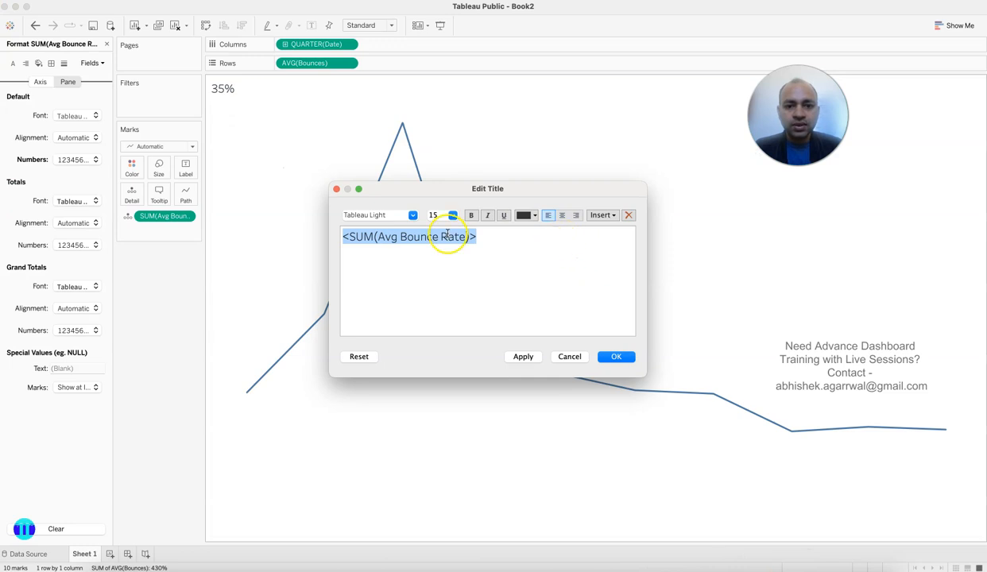
{"action": "left_click", "coordinate": [412, 214]}
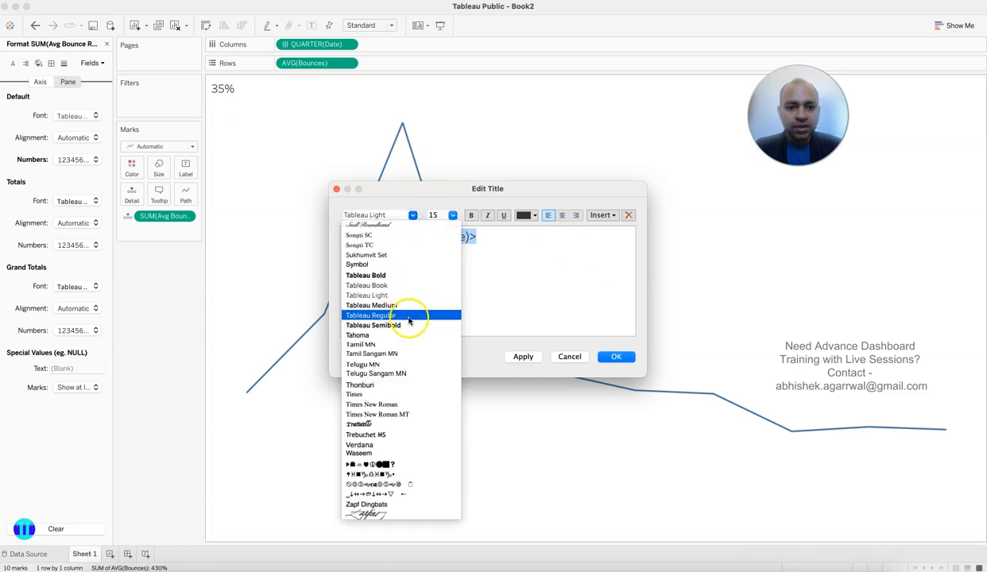
{"action": "left_click", "coordinate": [399, 279]}
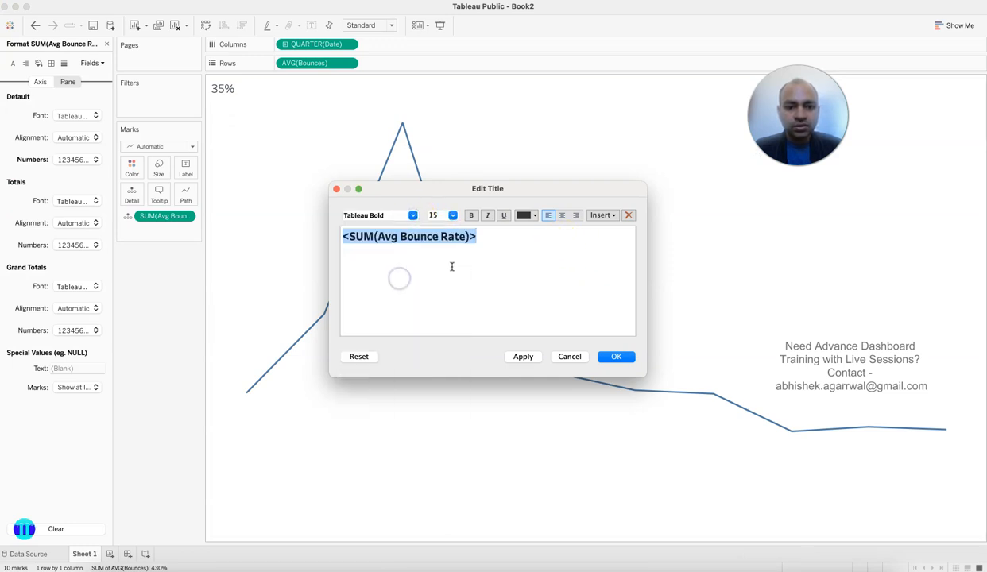
{"action": "left_click", "coordinate": [524, 356]}
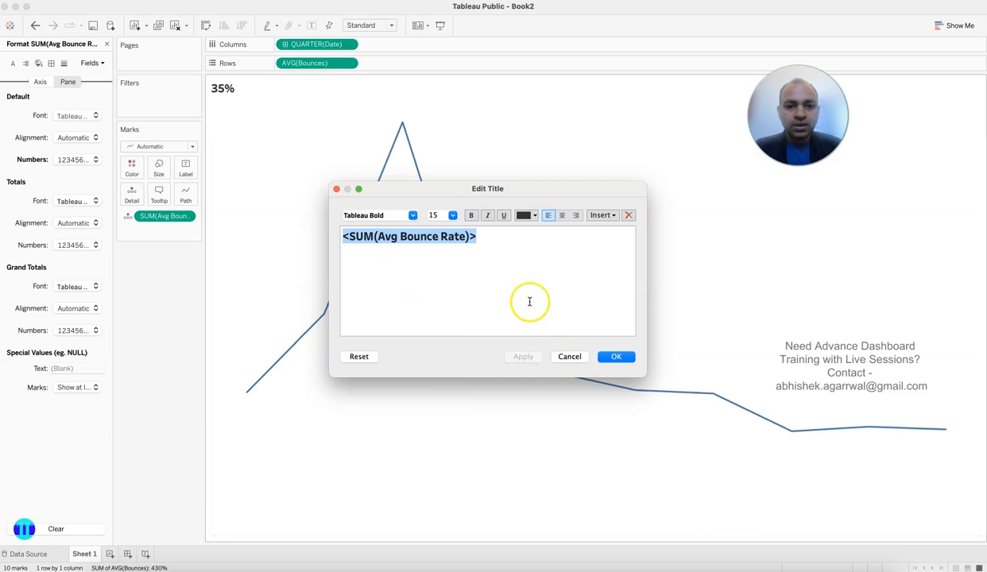
Step: Color the sheet title teal with hex value 64B5C2 and close the title editor and formatting options
{"action": "left_click", "coordinate": [524, 216]}
{"action": "left_click", "coordinate": [523, 282]}
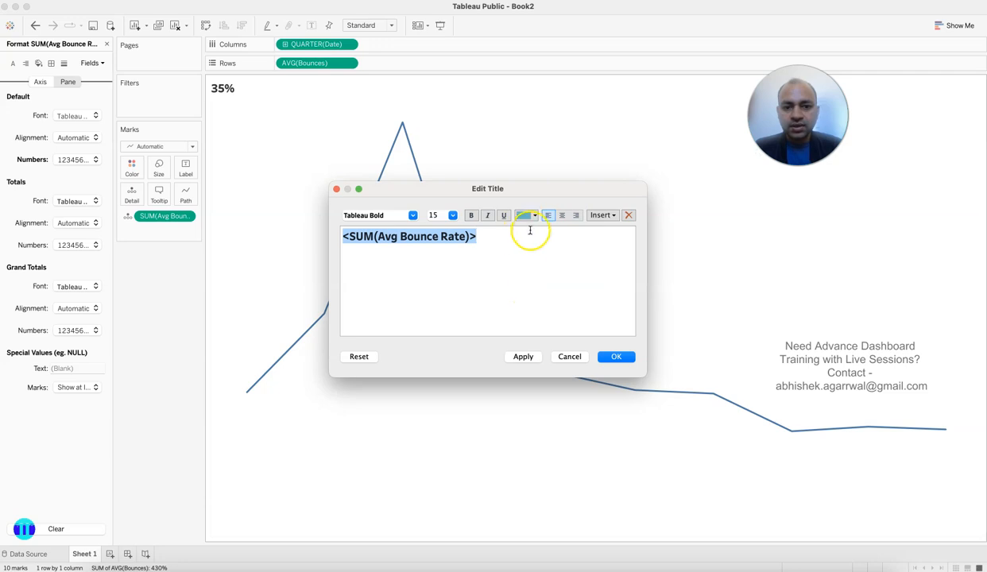
{"action": "left_click", "coordinate": [526, 216]}
{"action": "left_click", "coordinate": [551, 300]}
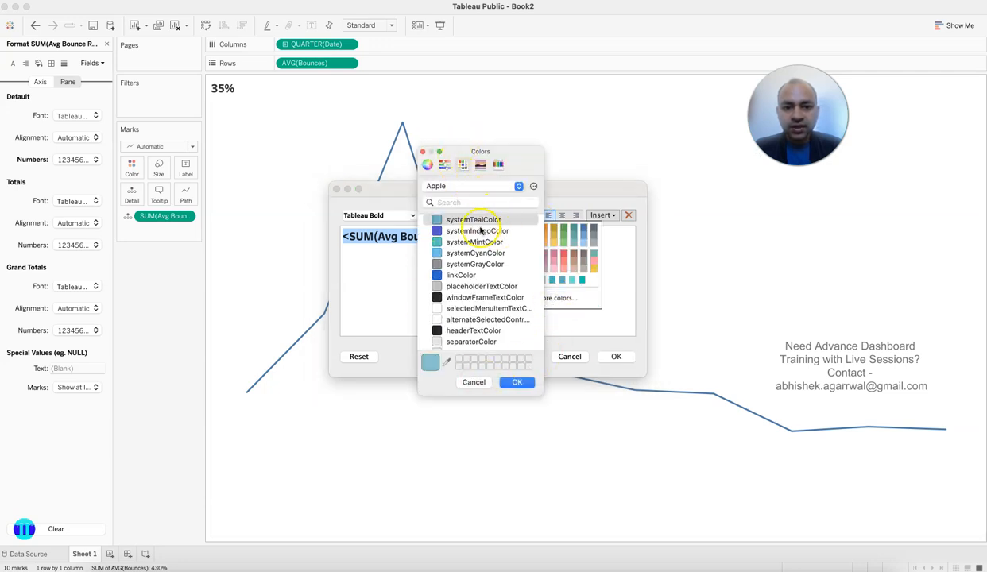
{"action": "left_click", "coordinate": [445, 165]}
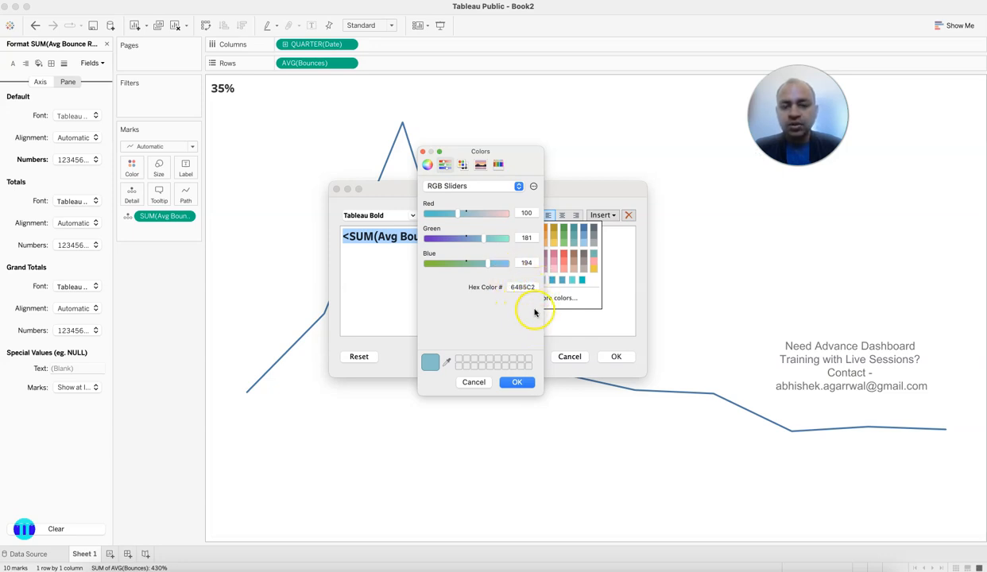
{"action": "left_click", "coordinate": [517, 383]}
{"action": "left_click", "coordinate": [615, 357]}
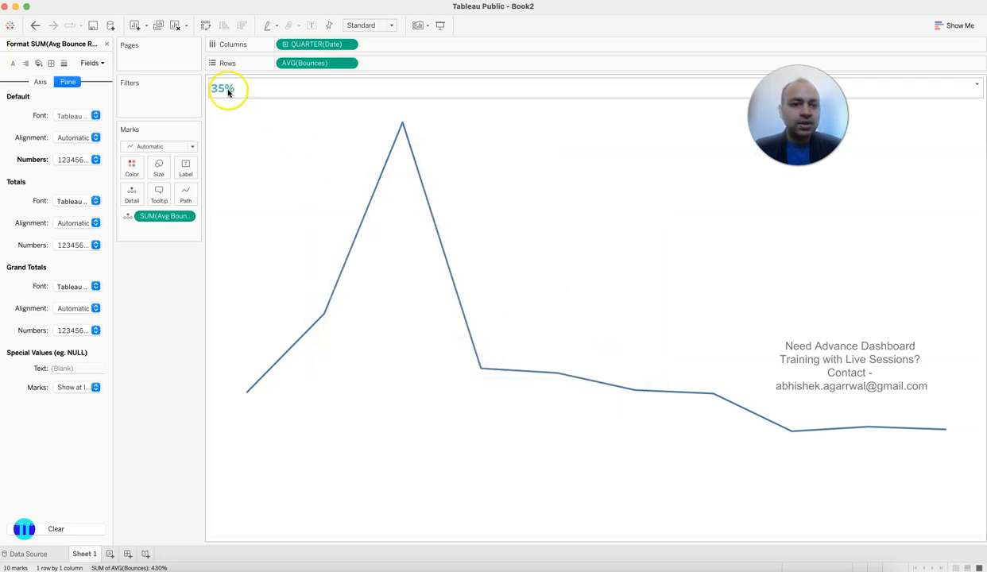
{"action": "left_click", "coordinate": [107, 44]}
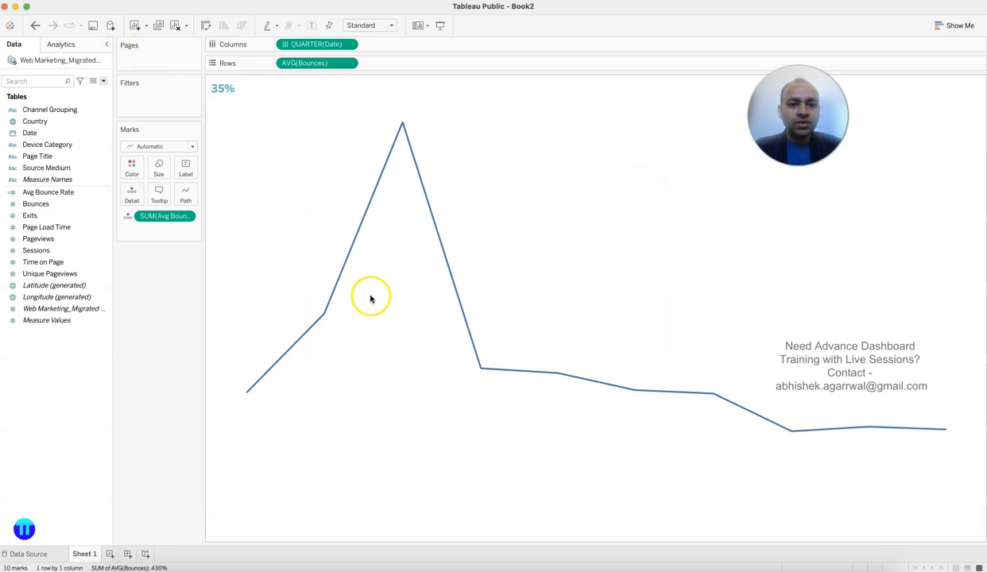
Step: Change the color of the bounce line to a teal matching the sheet title
{"action": "left_click", "coordinate": [132, 169]}
{"action": "left_click", "coordinate": [139, 254]}
{"action": "left_click", "coordinate": [166, 460]}
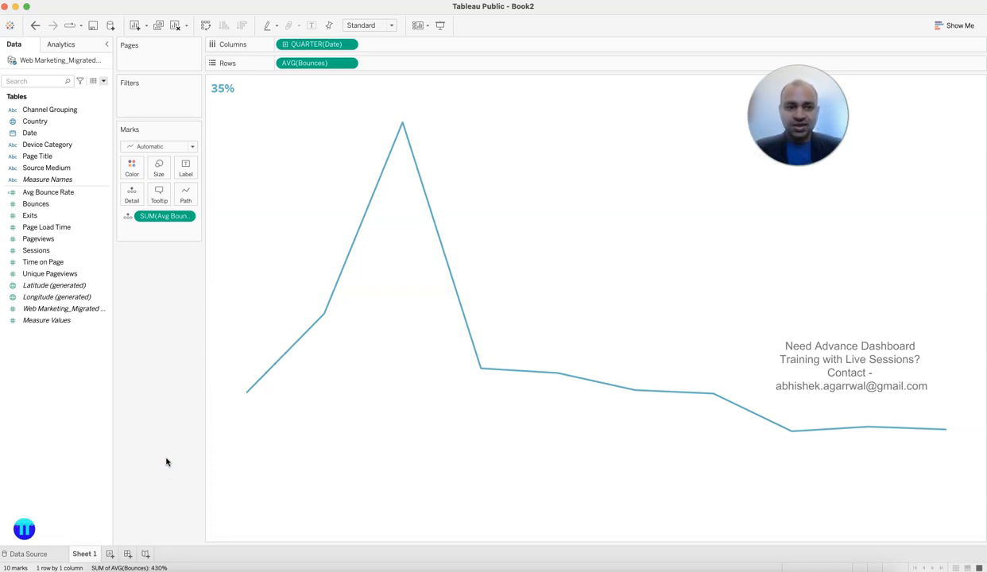
Step: Duplicate the Avg Bounce Rate calculated field and its successive copies until there are five copies
{"action": "left_click", "coordinate": [104, 195]}
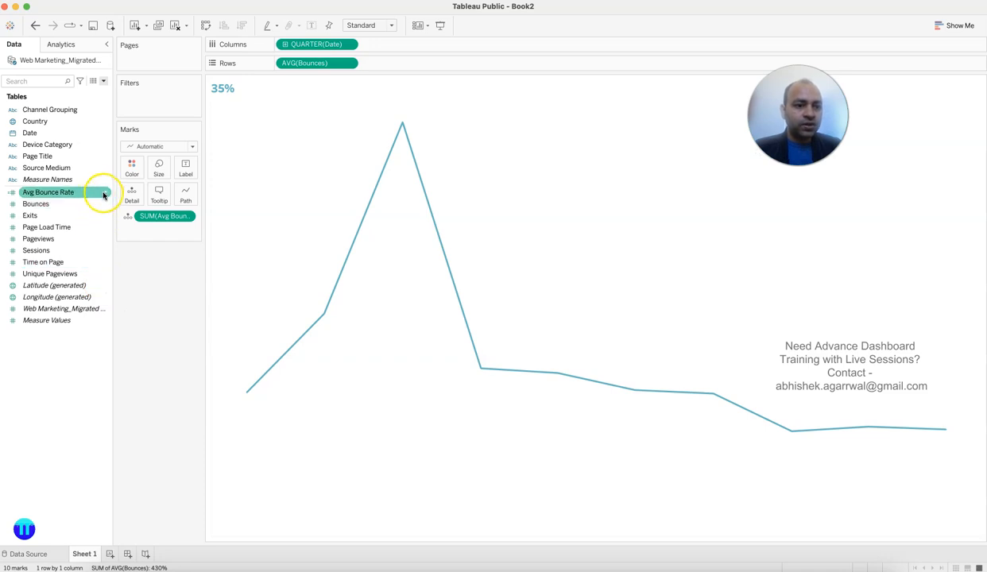
{"action": "right_click", "coordinate": [103, 195]}
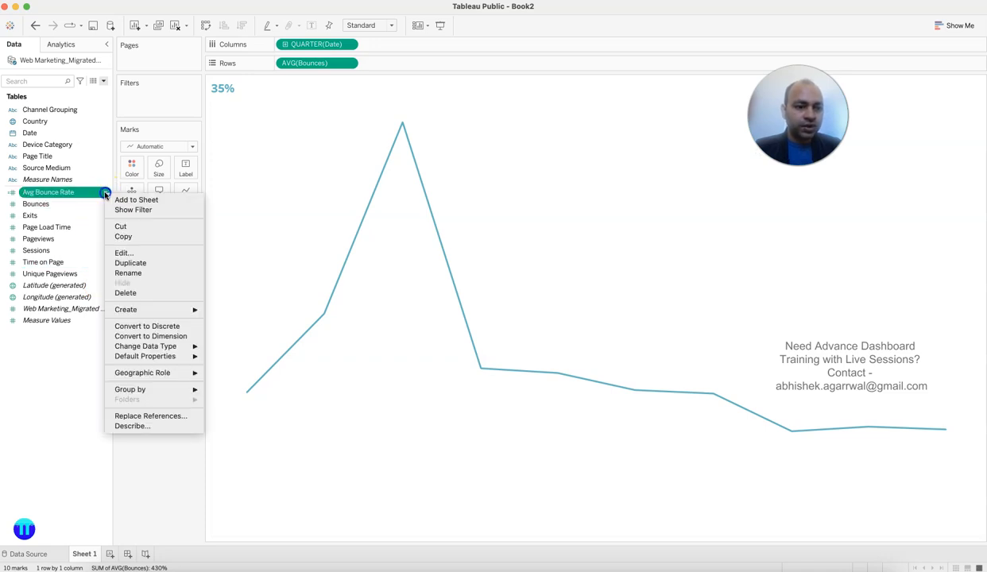
{"action": "left_click", "coordinate": [130, 263]}
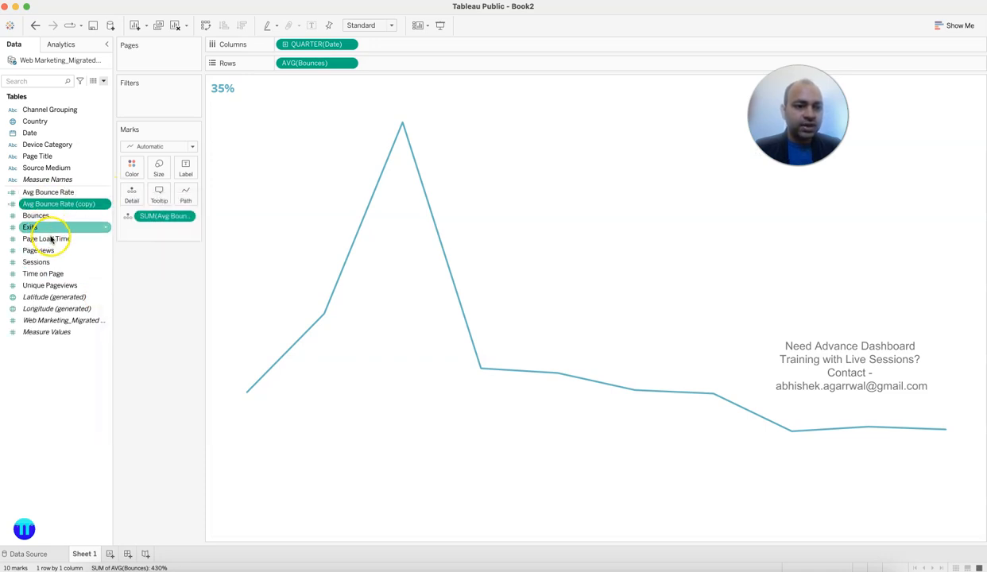
{"action": "left_click", "coordinate": [105, 205]}
{"action": "left_click", "coordinate": [135, 274]}
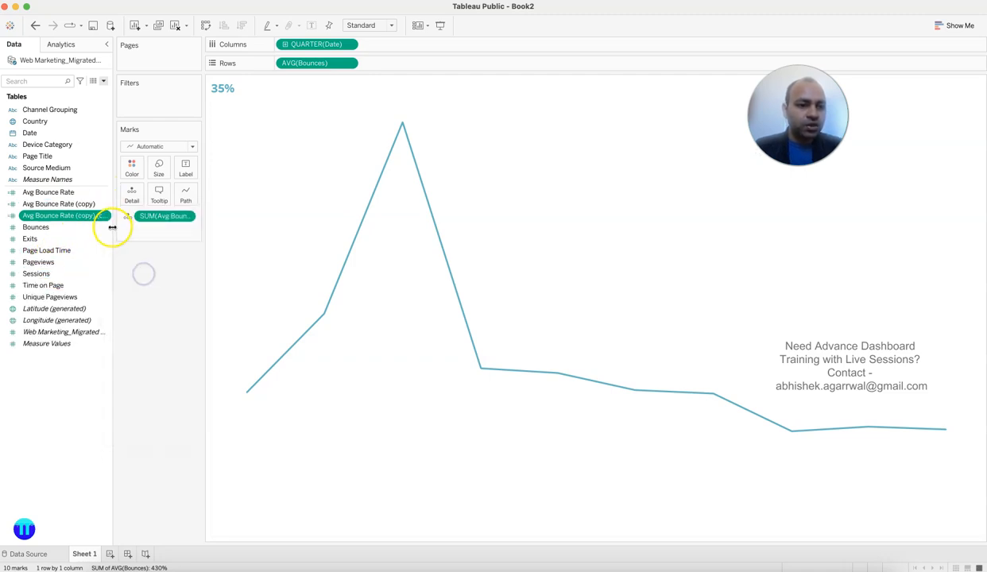
{"action": "left_click", "coordinate": [107, 217]}
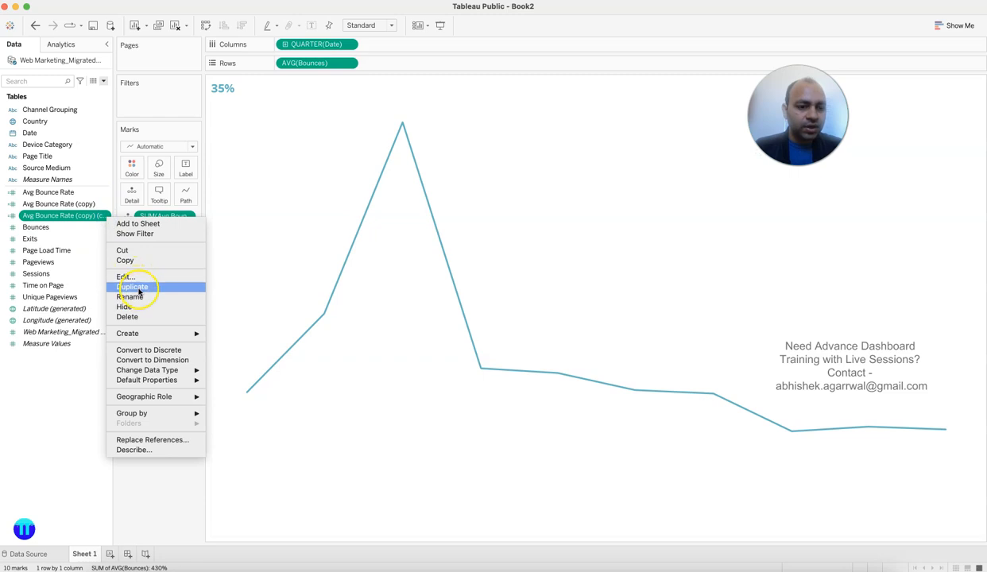
{"action": "left_click", "coordinate": [139, 291]}
{"action": "left_click", "coordinate": [104, 228]}
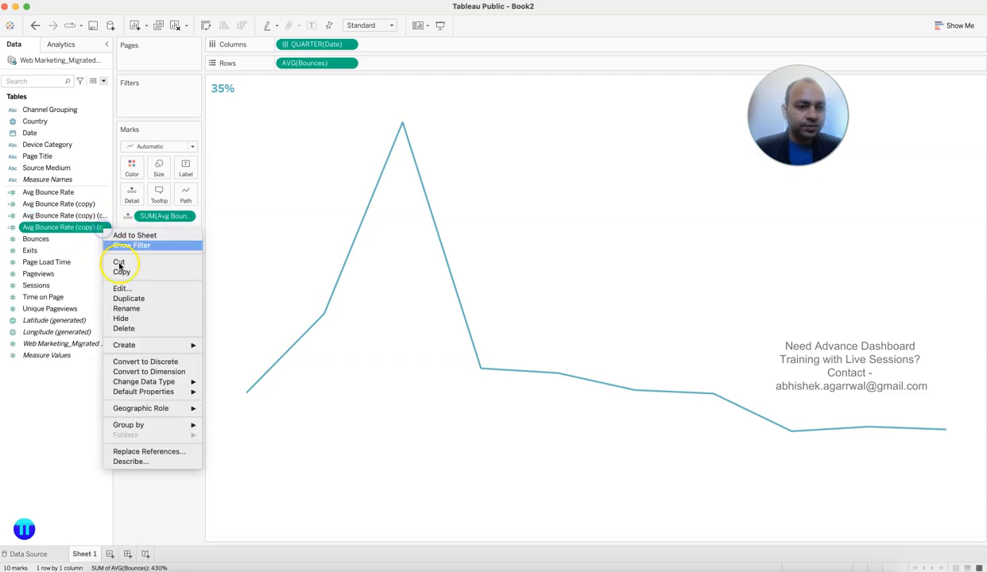
{"action": "left_click", "coordinate": [132, 298]}
{"action": "left_click", "coordinate": [104, 238]}
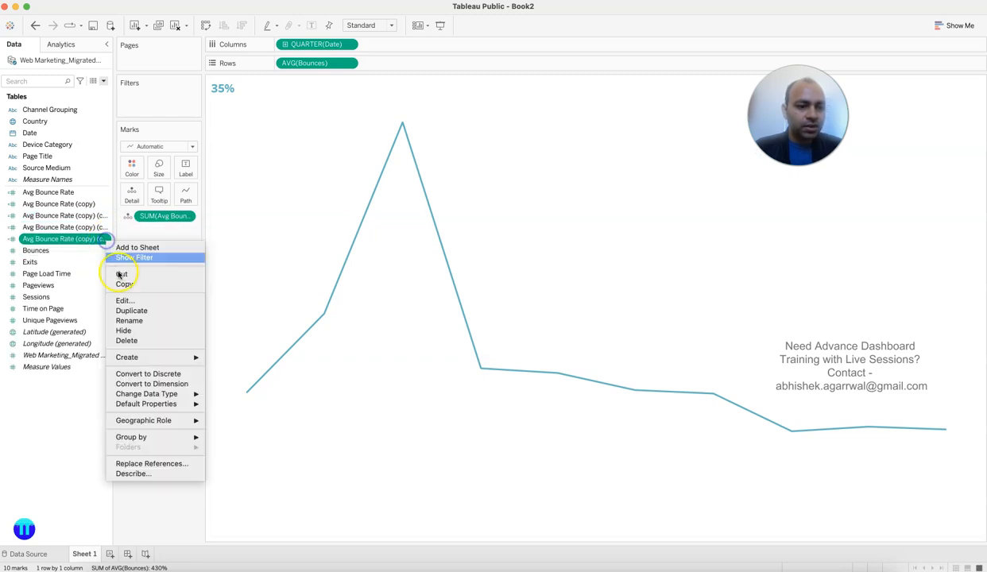
{"action": "left_click", "coordinate": [135, 310]}
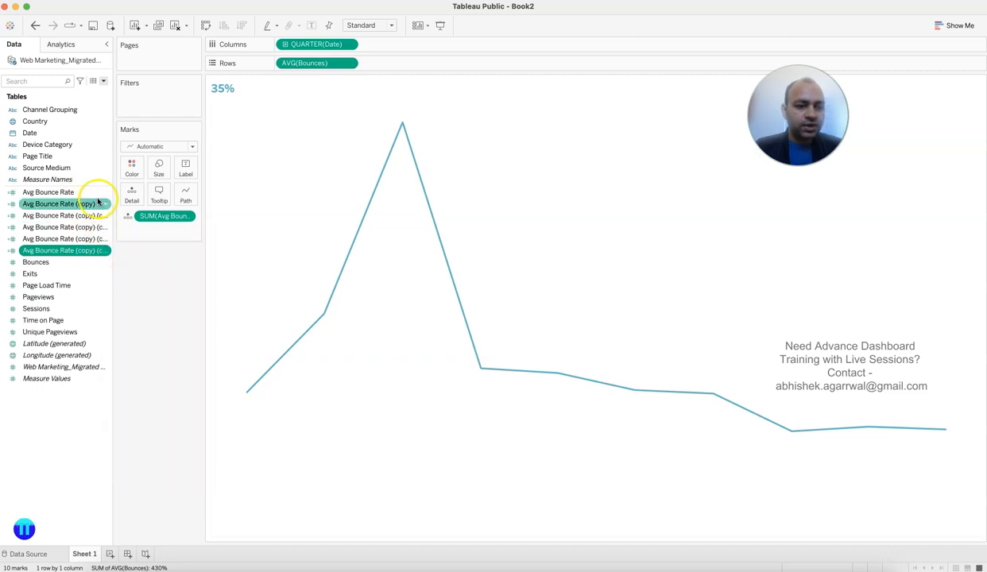
Step: Open the first Avg Bounce Rate copy for editing and rename it Avg Exits
{"action": "left_click", "coordinate": [103, 205]}
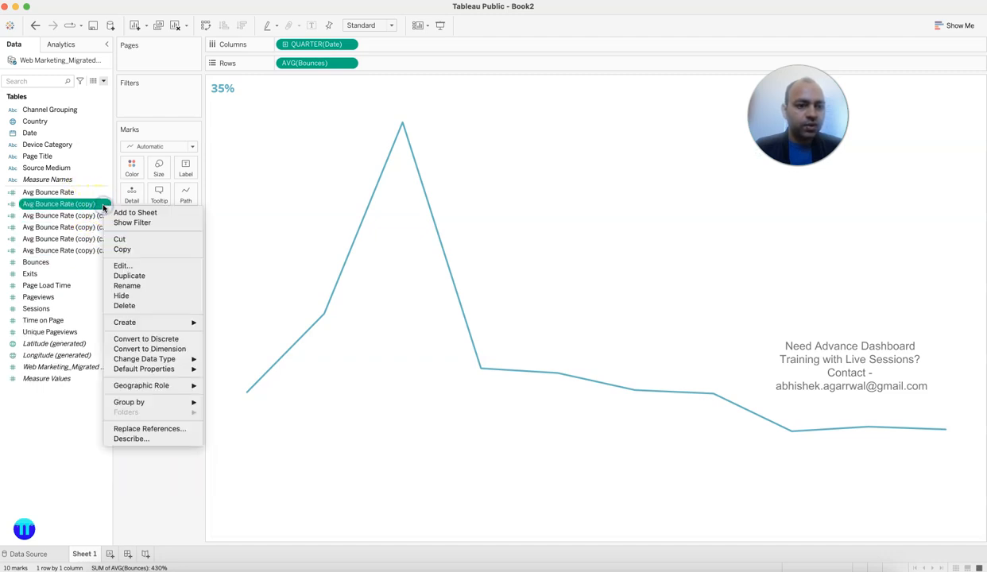
{"action": "left_click", "coordinate": [138, 267]}
{"action": "left_click", "coordinate": [435, 201]}
{"action": "key", "text": "BackSpace"}
{"action": "key", "text": "BackSpace"}
{"action": "key", "text": "BackSpace"}
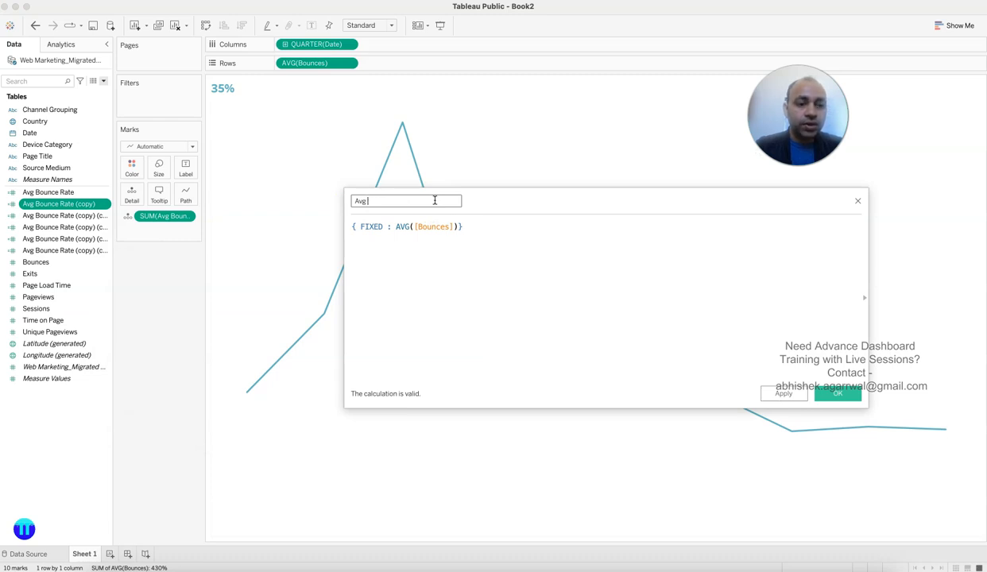
{"action": "type", "text": "Ex"}
Step: Replace Bounces with the Exits field in the Avg Exits formula and save the calculation
{"action": "left_click", "coordinate": [457, 228]}
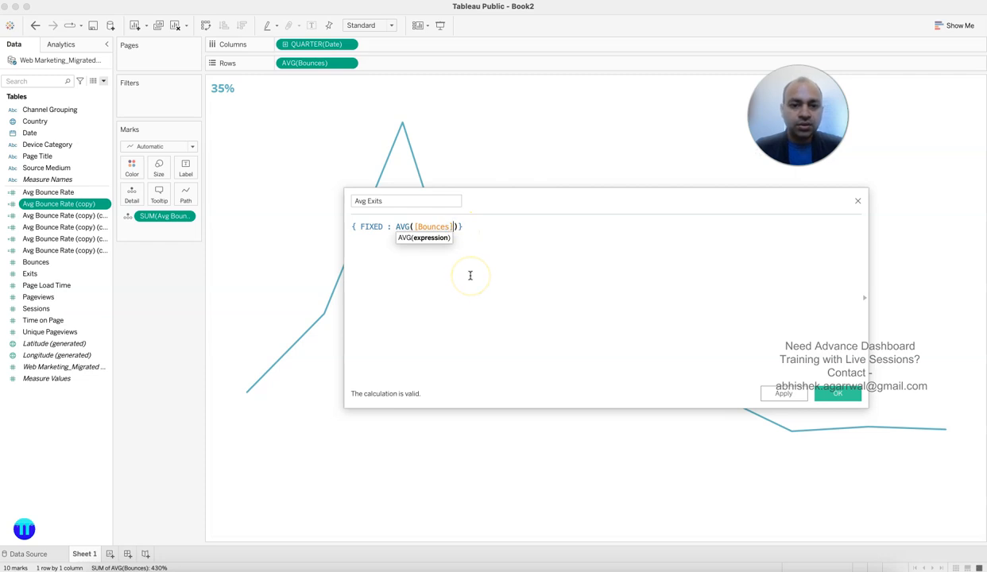
{"action": "key", "text": "BackSpace"}
{"action": "key", "text": "BackSpace"}
{"action": "key", "text": "BackSpace"}
{"action": "key", "text": "BackSpace"}
{"action": "key", "text": "BackSpace"}
{"action": "type", "text": "ex"}
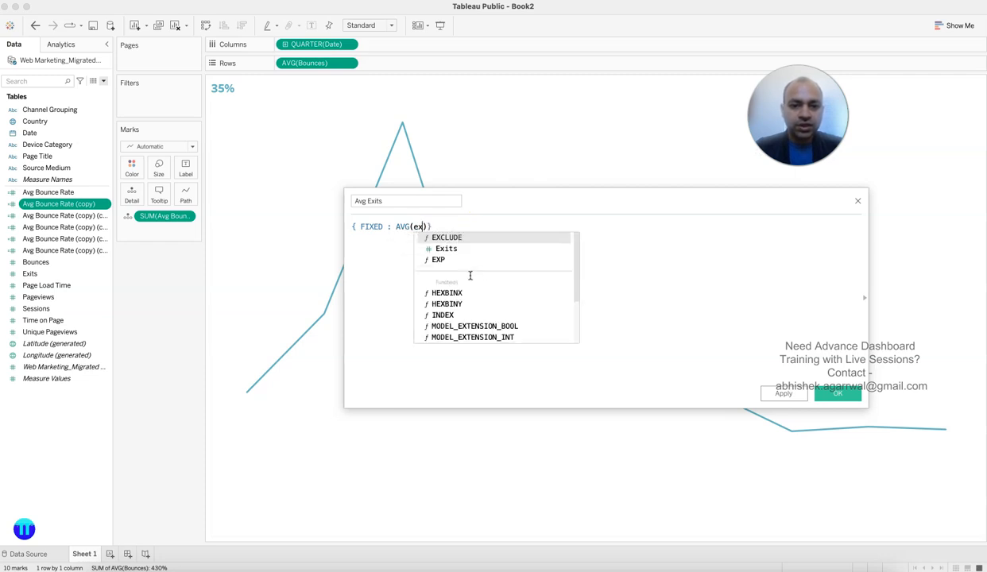
{"action": "left_click", "coordinate": [481, 252]}
{"action": "left_click", "coordinate": [821, 400]}
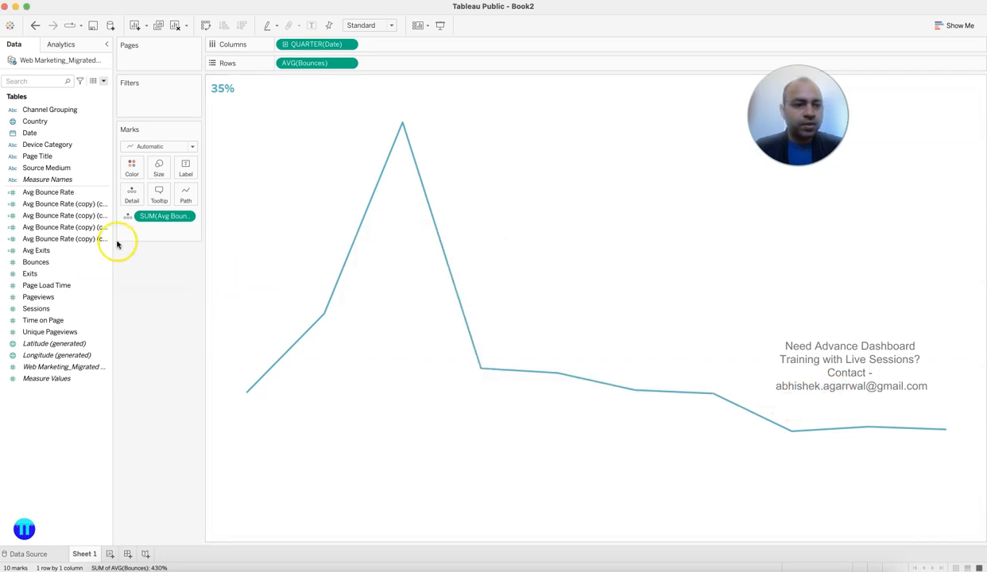
Step: Open the next Avg Bounce Rate copy for editing and rename it Avg Page Load Time
{"action": "right_click", "coordinate": [109, 205]}
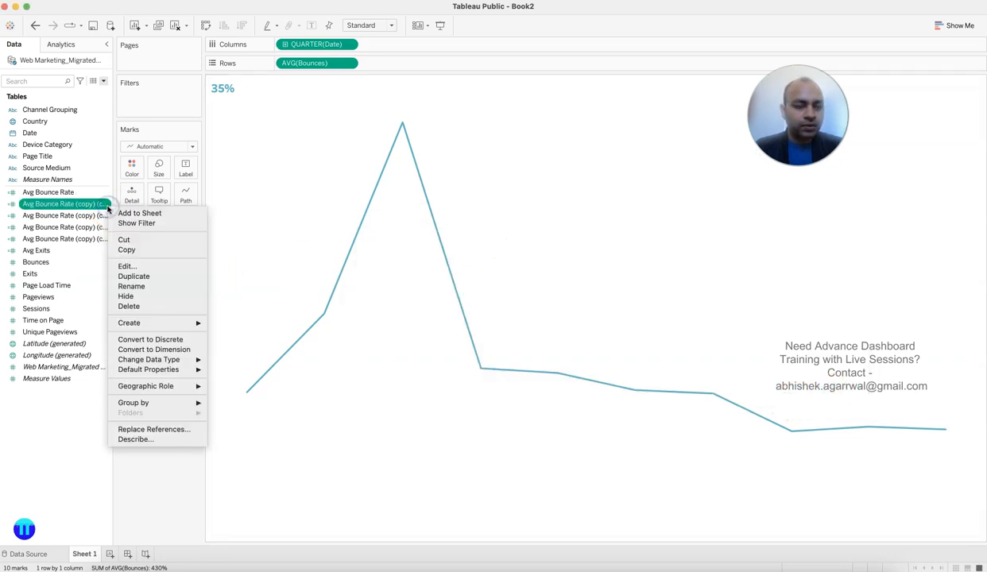
{"action": "left_click", "coordinate": [129, 267]}
{"action": "left_click", "coordinate": [453, 204]}
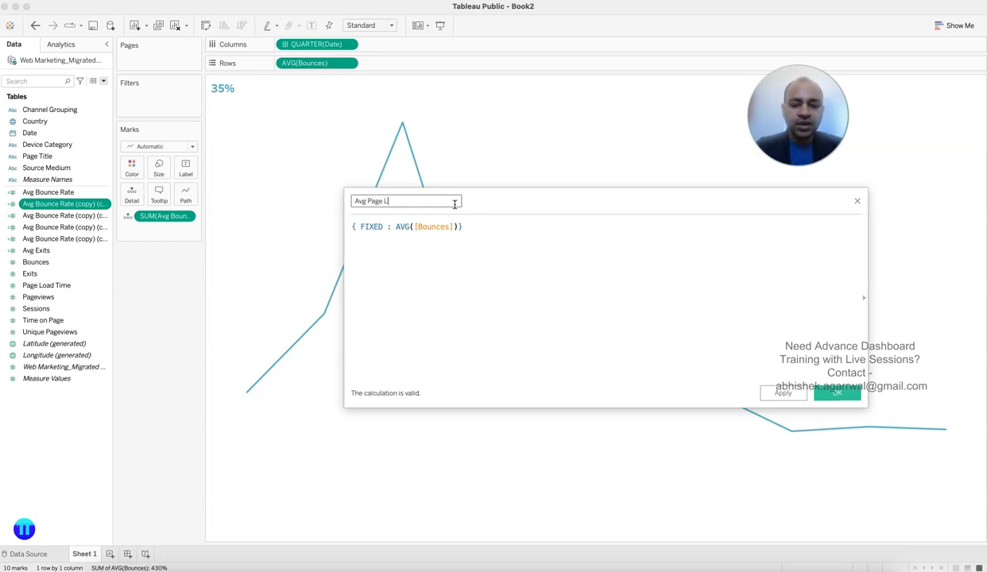
{"action": "type", "text": "Avg Page Load Time"}
Step: Change the Avg Page Load Time formula to { FIXED : AVG([Page Load Time])} and save it
{"action": "left_click", "coordinate": [455, 226]}
{"action": "key", "text": "BackSpace"}
{"action": "key", "text": "BackSpace"}
{"action": "key", "text": "BackSpace"}
{"action": "key", "text": "BackSpace"}
{"action": "key", "text": "BackSpace"}
{"action": "key", "text": "BackSpace"}
{"action": "key", "text": "BackSpace"}
{"action": "key", "text": "BackSpace"}
{"action": "key", "text": "BackSpace"}
{"action": "type", "text": "pag"}
{"action": "key", "text": "Return"}
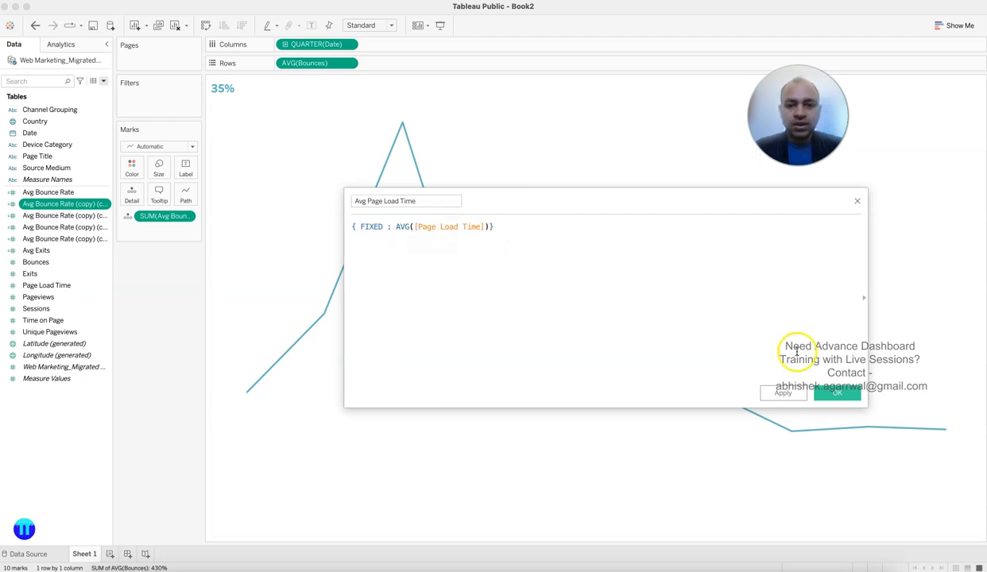
{"action": "left_click", "coordinate": [837, 392]}
Step: Open the next remaining Avg Bounce Rate copy for editing and rename it Avg Pageviews
{"action": "left_click", "coordinate": [105, 204]}
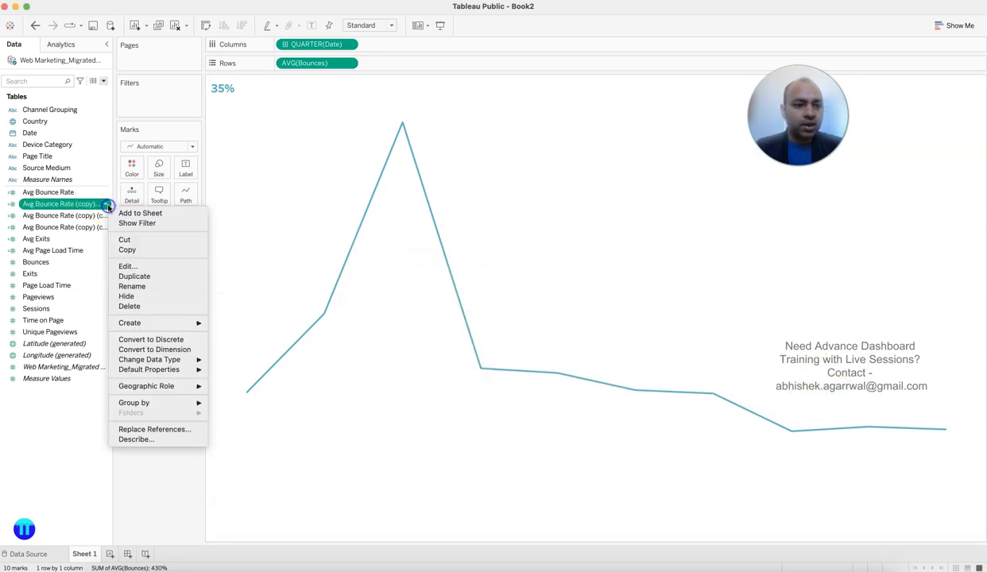
{"action": "left_click", "coordinate": [141, 266]}
{"action": "left_click", "coordinate": [429, 201]}
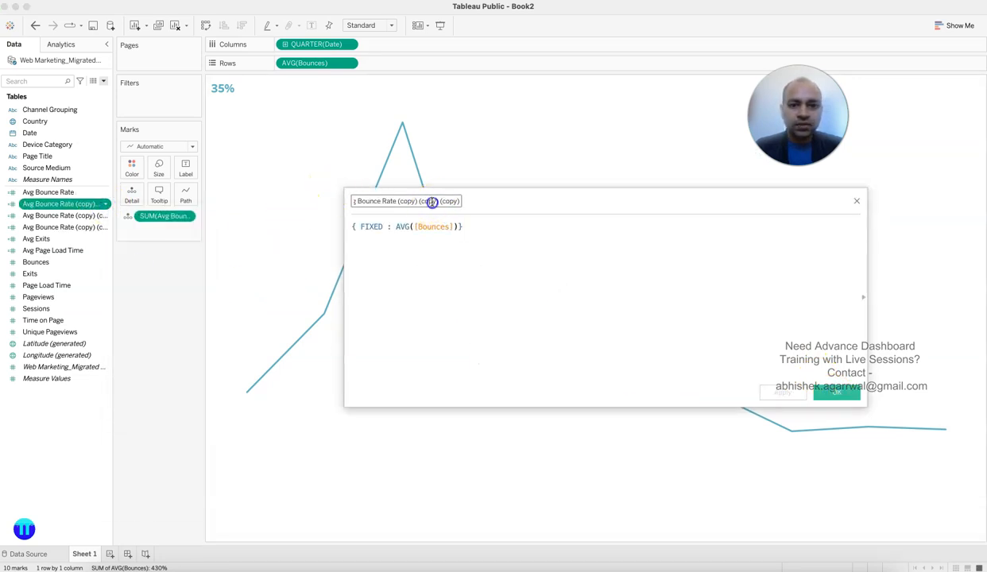
{"action": "key", "text": "BackSpace"}
{"action": "key", "text": "BackSpace"}
{"action": "key", "text": "BackSpace"}
{"action": "key", "text": "BackSpace"}
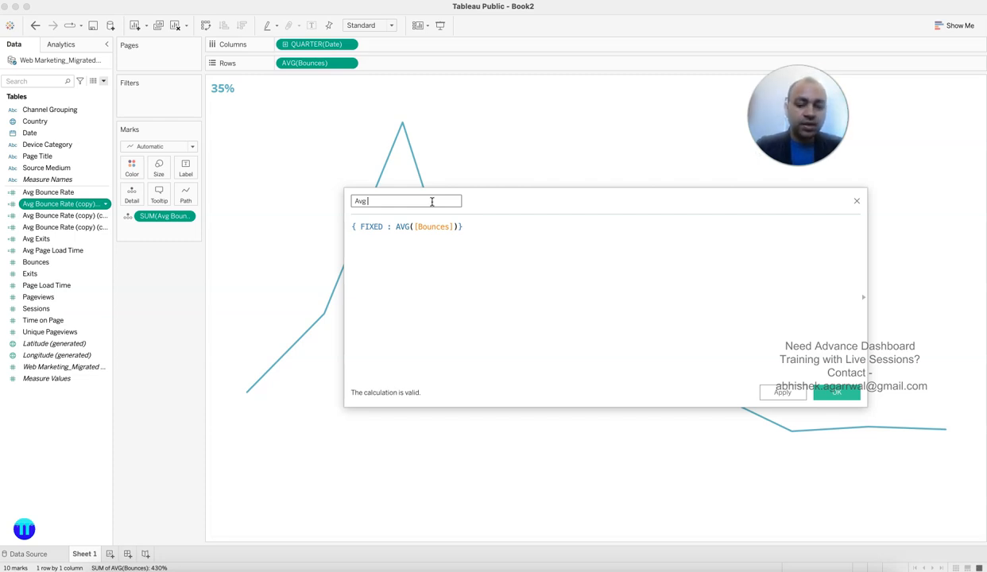
{"action": "type", "text": "ws"}
Step: Replace Bounces with the Pageviews field in the Avg Pageviews formula and save the calculation
{"action": "left_click", "coordinate": [451, 228]}
{"action": "key", "text": "BackSpace"}
{"action": "key", "text": "BackSpace"}
{"action": "key", "text": "BackSpace"}
{"action": "key", "text": "BackSpace"}
{"action": "key", "text": "BackSpace"}
{"action": "key", "text": "BackSpace"}
{"action": "key", "text": "BackSpace"}
{"action": "key", "text": "BackSpace"}
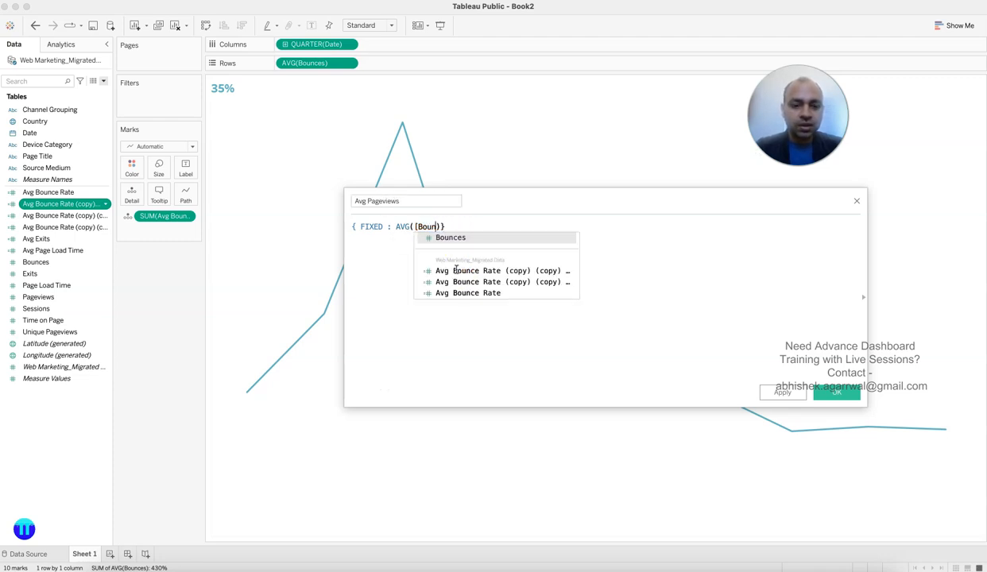
{"action": "type", "text": "page"}
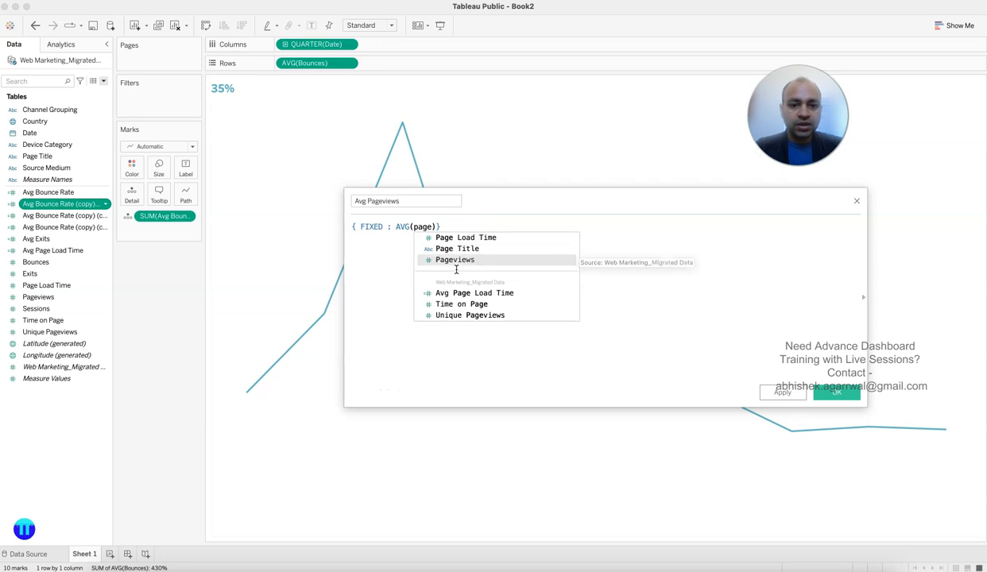
{"action": "double_click", "coordinate": [456, 267]}
{"action": "left_click", "coordinate": [837, 392]}
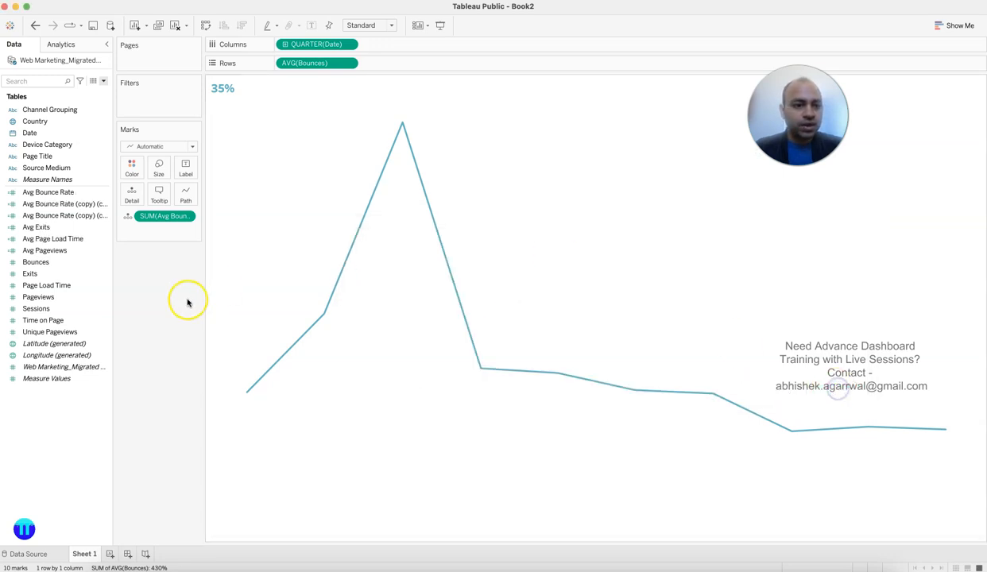
Step: Open the next remaining Avg Bounce Rate copy for editing and rename it Avg Sessions
{"action": "right_click", "coordinate": [103, 203]}
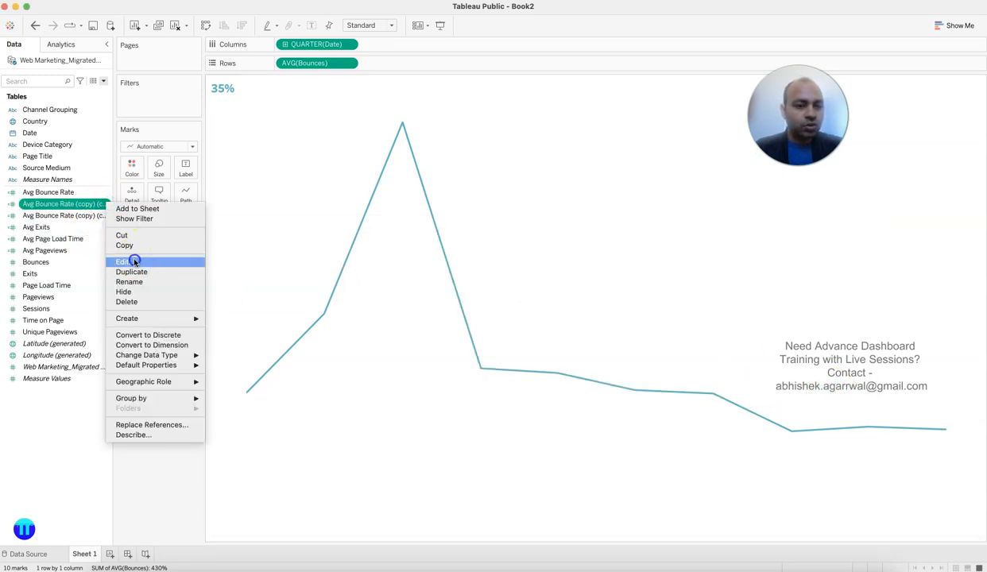
{"action": "left_click", "coordinate": [132, 262]}
{"action": "left_click", "coordinate": [459, 201]}
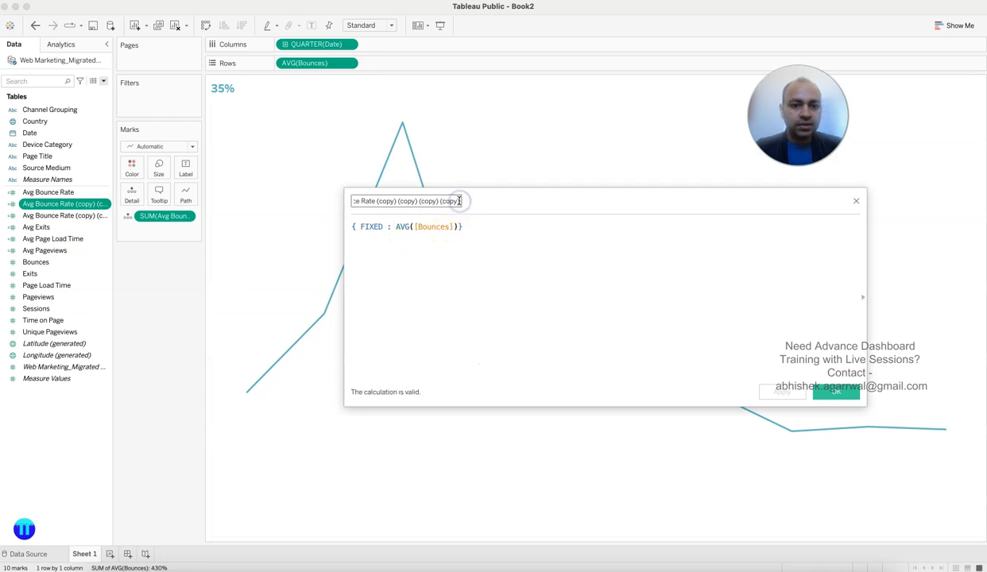
{"action": "key", "text": "BackSpace"}
{"action": "key", "text": "BackSpace"}
{"action": "key", "text": "BackSpace"}
{"action": "key", "text": "BackSpace"}
{"action": "key", "text": "BackSpace"}
{"action": "key", "text": "BackSpace"}
{"action": "key", "text": "BackSpace"}
{"action": "key", "text": "BackSpace"}
{"action": "key", "text": "BackSpace"}
{"action": "key", "text": "BackSpace"}
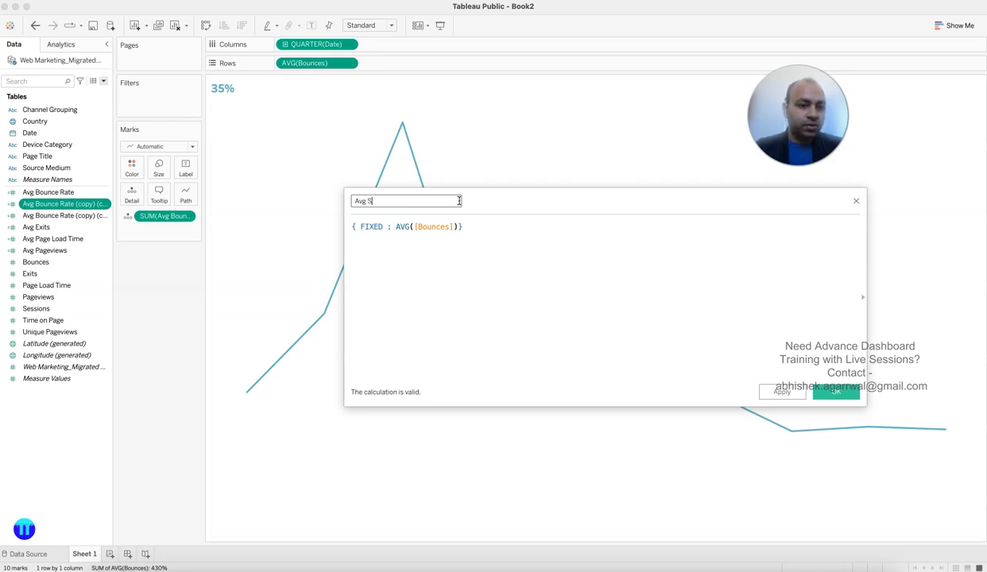
Step: Change the Avg Sessions formula to { FIXED : AVG([Sessions])} and save it
{"action": "left_click", "coordinate": [454, 228]}
{"action": "key", "text": "BackSpace"}
{"action": "key", "text": "BackSpace"}
{"action": "key", "text": "BackSpace"}
{"action": "key", "text": "BackSpace"}
{"action": "type", "text": "Se"}
{"action": "key", "text": "Return"}
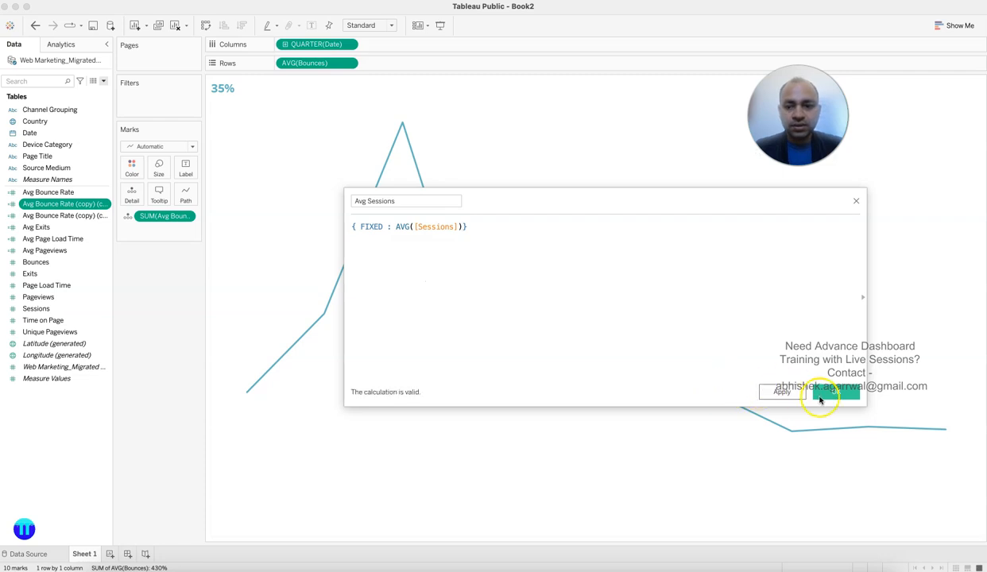
{"action": "left_click", "coordinate": [826, 392]}
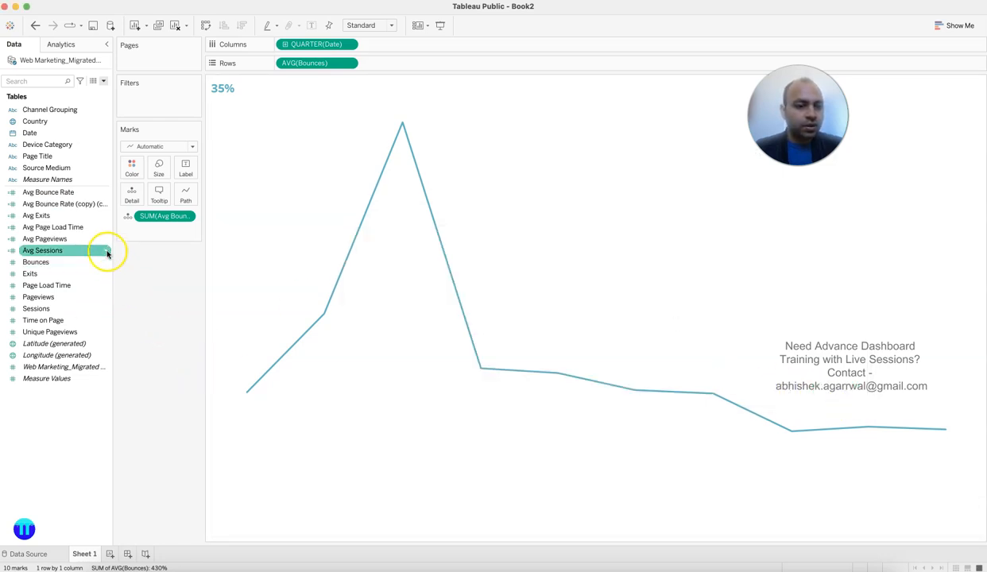
Step: Open the last Avg Bounce Rate copy for editing and rename it Avg Time on Page
{"action": "right_click", "coordinate": [104, 204]}
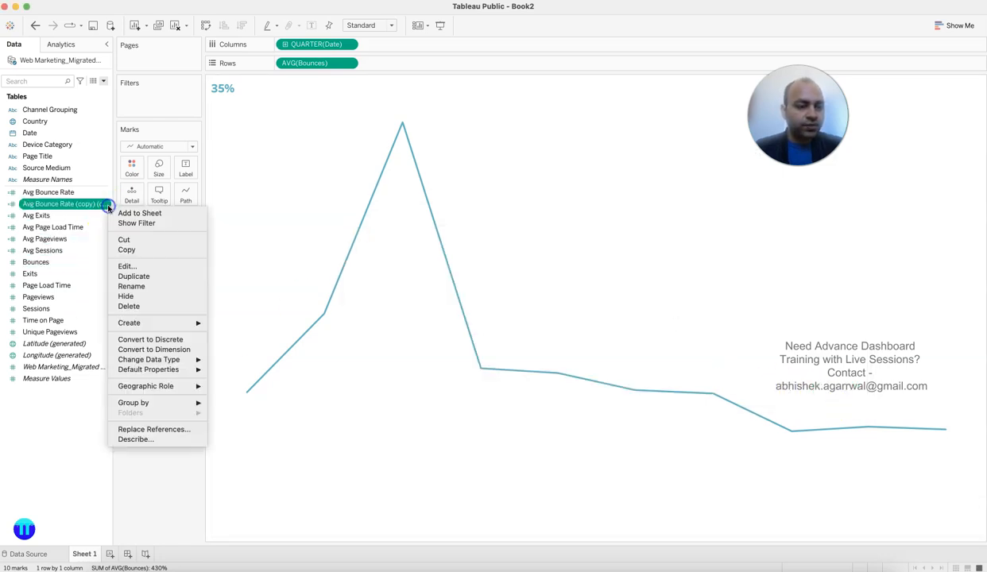
{"action": "left_click", "coordinate": [127, 266]}
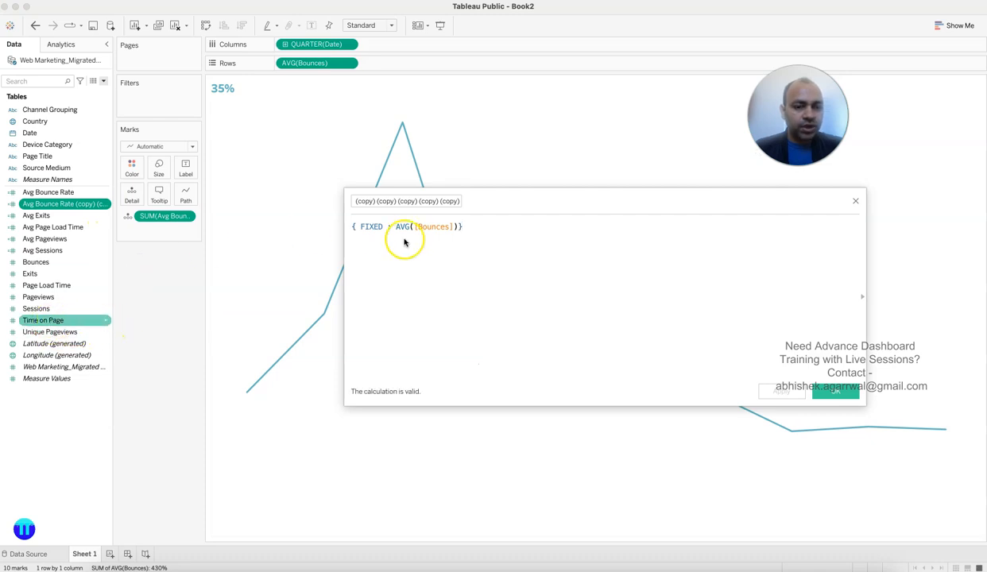
{"action": "left_click", "coordinate": [414, 201]}
{"action": "key", "text": "BackSpace"}
{"action": "key", "text": "BackSpace"}
{"action": "key", "text": "BackSpace"}
{"action": "key", "text": "BackSpace"}
{"action": "key", "text": "BackSpace"}
{"action": "key", "text": "BackSpace"}
{"action": "key", "text": "BackSpace"}
{"action": "key", "text": "BackSpace"}
{"action": "key", "text": "BackSpace"}
{"action": "key", "text": "BackSpace"}
{"action": "key", "text": "BackSpace"}
{"action": "key", "text": "BackSpace"}
{"action": "key", "text": "BackSpace"}
{"action": "key", "text": "BackSpace"}
{"action": "key", "text": "BackSpace"}
{"action": "key", "text": "BackSpace"}
{"action": "key", "text": "BackSpace"}
{"action": "key", "text": "BackSpace"}
{"action": "key", "text": "BackSpace"}
{"action": "key", "text": "BackSpace"}
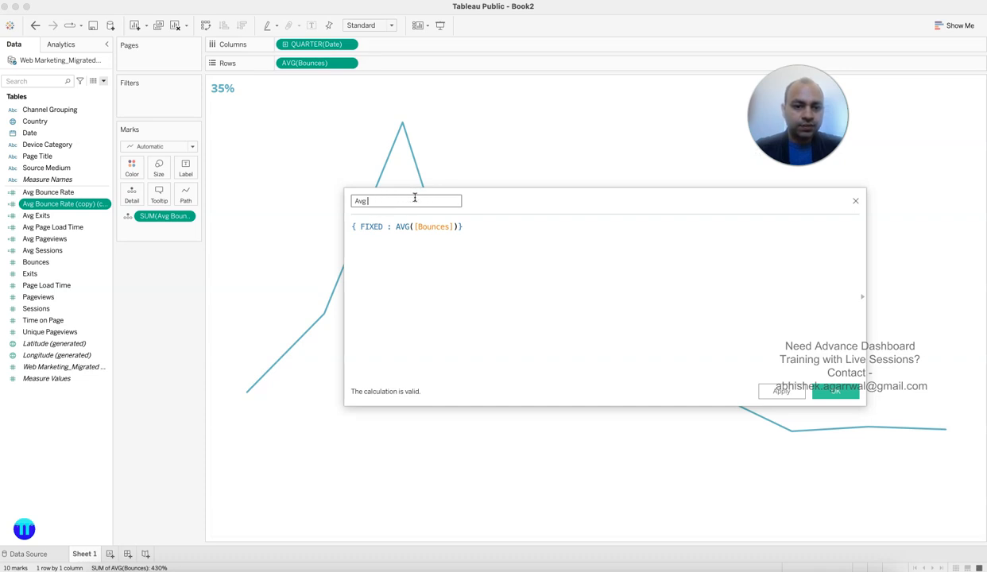
{"action": "left_click", "coordinate": [441, 229]}
{"action": "type", "text": "e on Pag"}
Step: Replace Bounces with the Time on Page field in the Avg Time on Page formula and save the calculation
{"action": "left_click", "coordinate": [446, 227]}
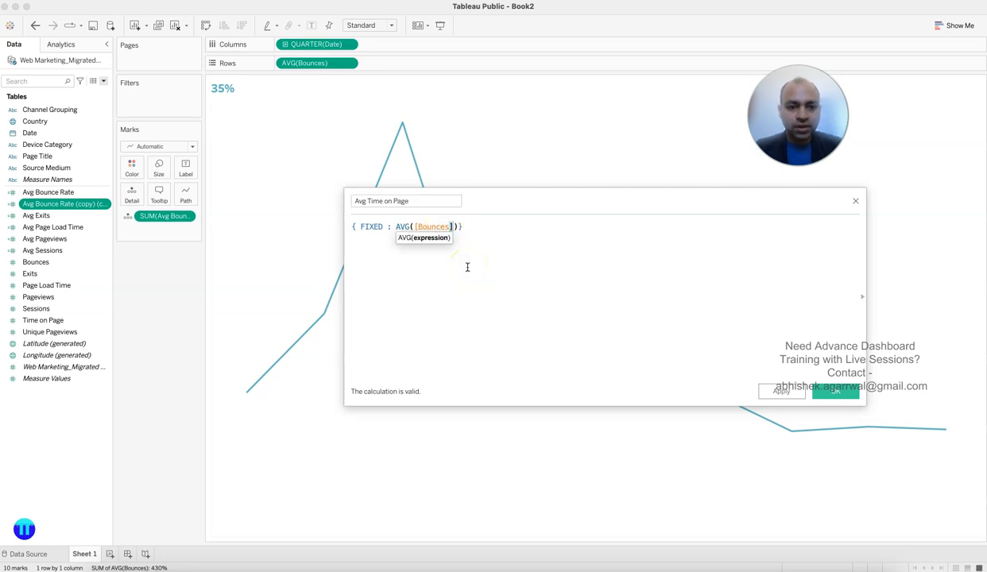
{"action": "type", "text": "time"}
{"action": "key", "text": "Return"}
{"action": "left_click", "coordinate": [831, 385]}
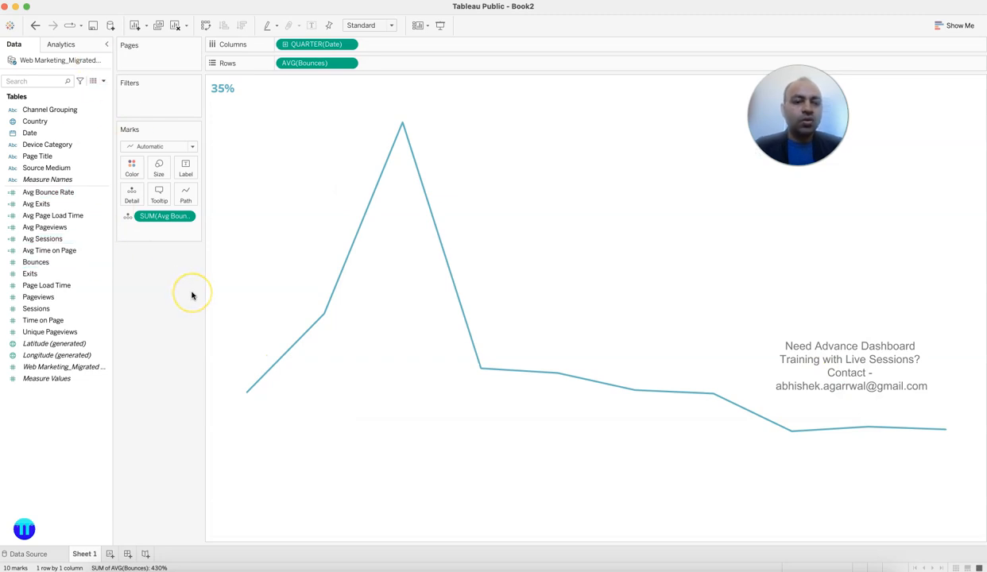
Step: Rename the Sheet 1 worksheet as Bounces
{"action": "right_click", "coordinate": [83, 553]}
{"action": "left_click", "coordinate": [86, 554]}
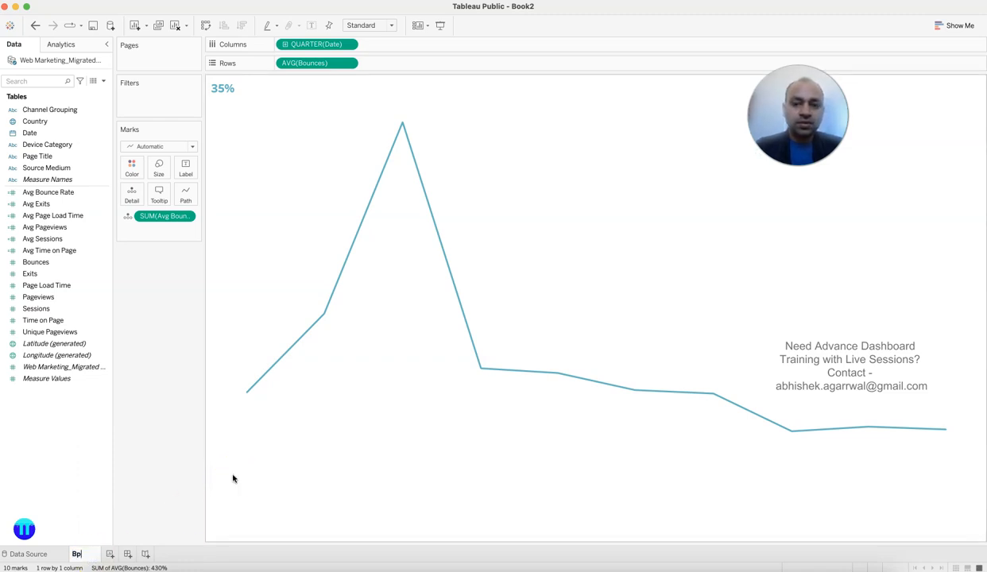
{"action": "type", "text": "Bounces"}
{"action": "key", "text": "Return"}
{"action": "left_click", "coordinate": [212, 484]}
Step: Duplicate the Bounces worksheet
{"action": "left_click", "coordinate": [86, 554]}
{"action": "right_click", "coordinate": [87, 557]}
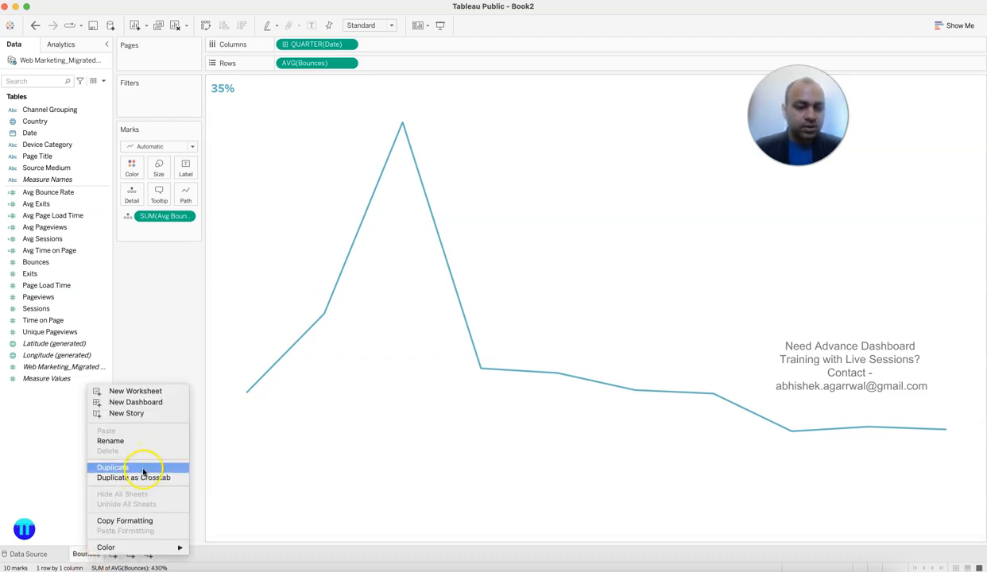
{"action": "left_click", "coordinate": [143, 467]}
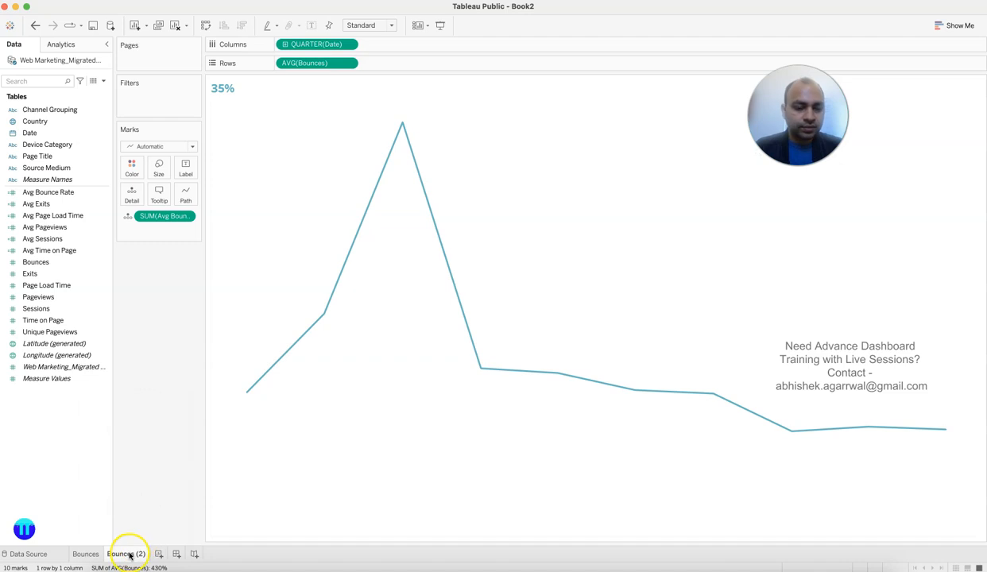
Step: Duplicate the Bounces worksheet copies one after another until there is a Bounces (6) sheet
{"action": "right_click", "coordinate": [129, 556]}
{"action": "left_click", "coordinate": [161, 465]}
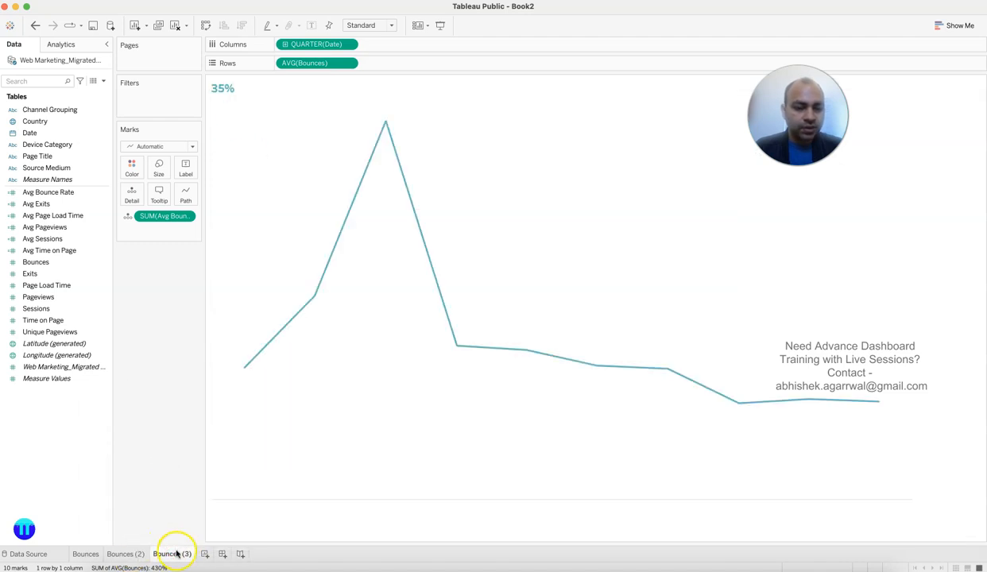
{"action": "right_click", "coordinate": [177, 554]}
{"action": "left_click", "coordinate": [211, 465]}
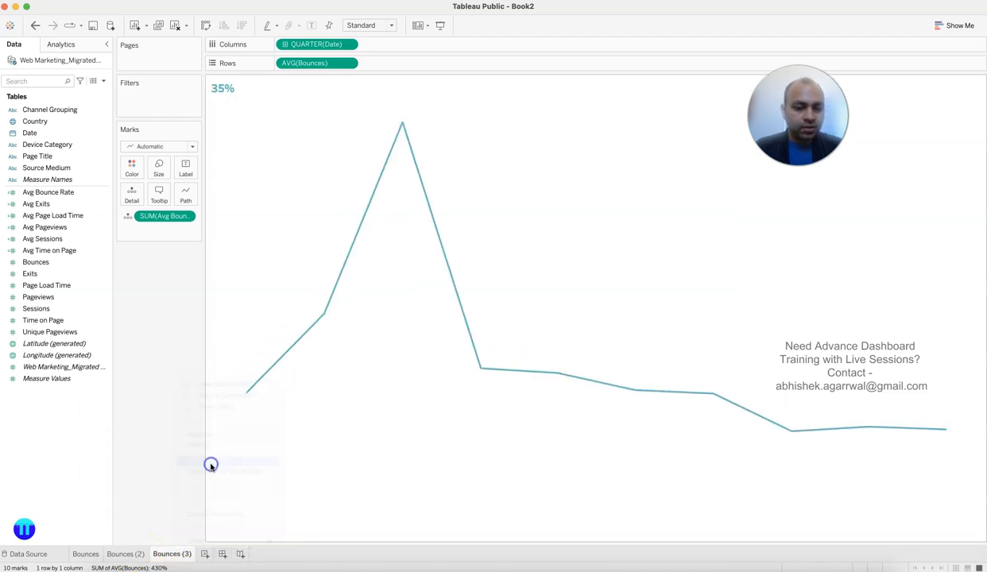
{"action": "right_click", "coordinate": [227, 554]}
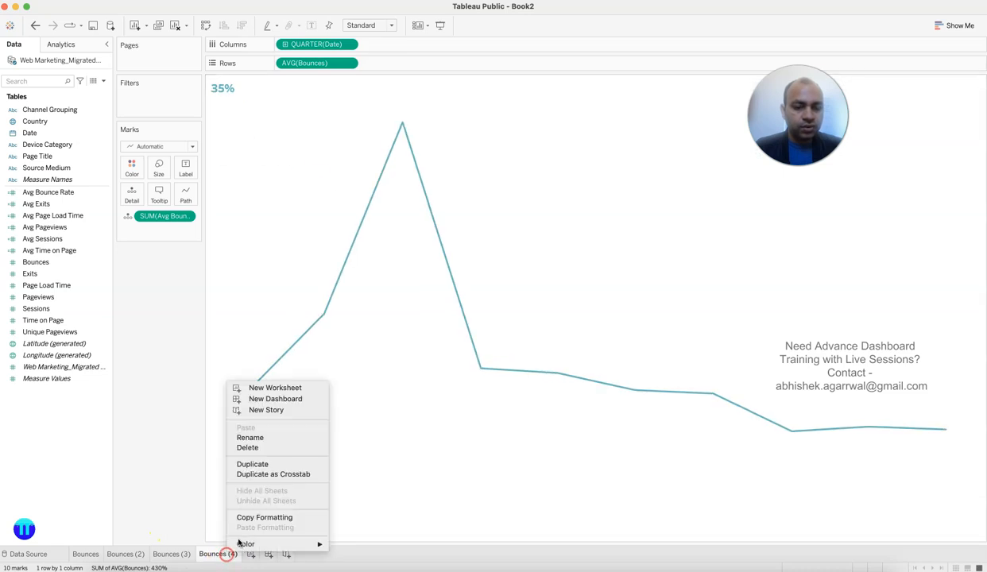
{"action": "left_click", "coordinate": [266, 465]}
{"action": "right_click", "coordinate": [280, 553]}
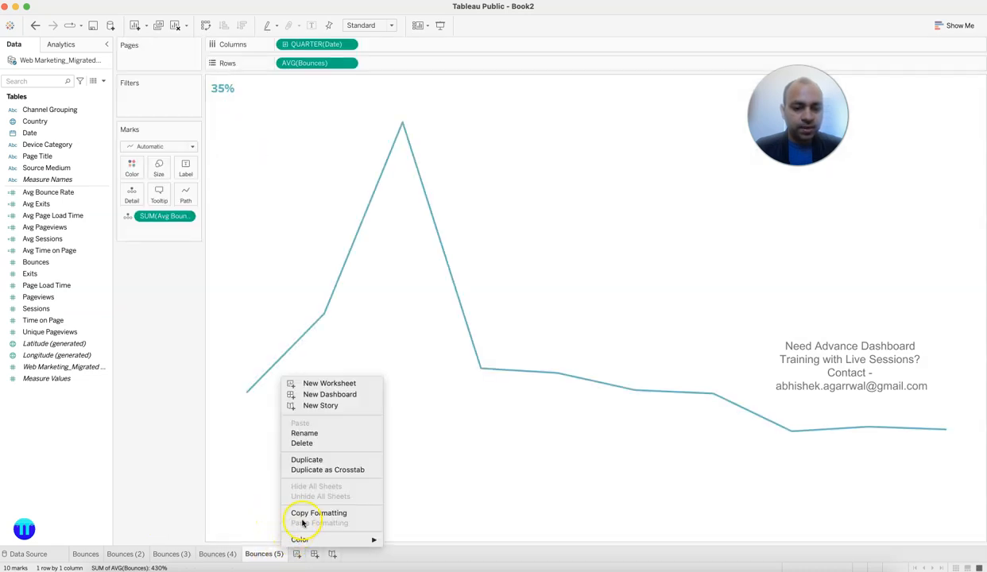
{"action": "left_click", "coordinate": [307, 461]}
Step: Rename the Bounces (2) worksheet as Exits
{"action": "left_click", "coordinate": [141, 556]}
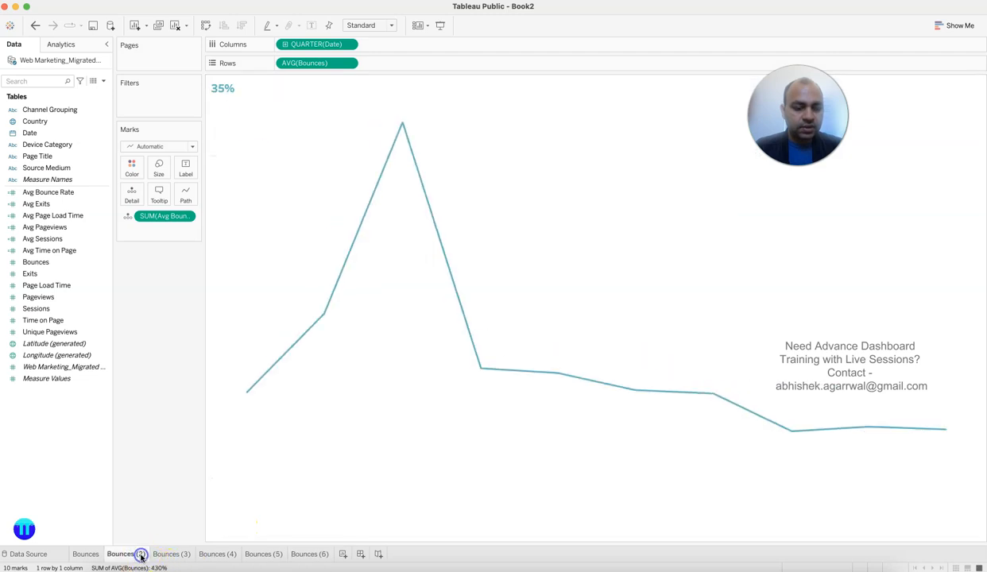
{"action": "double_click", "coordinate": [127, 555]}
{"action": "type", "text": "Exits"}
{"action": "key", "text": "Return"}
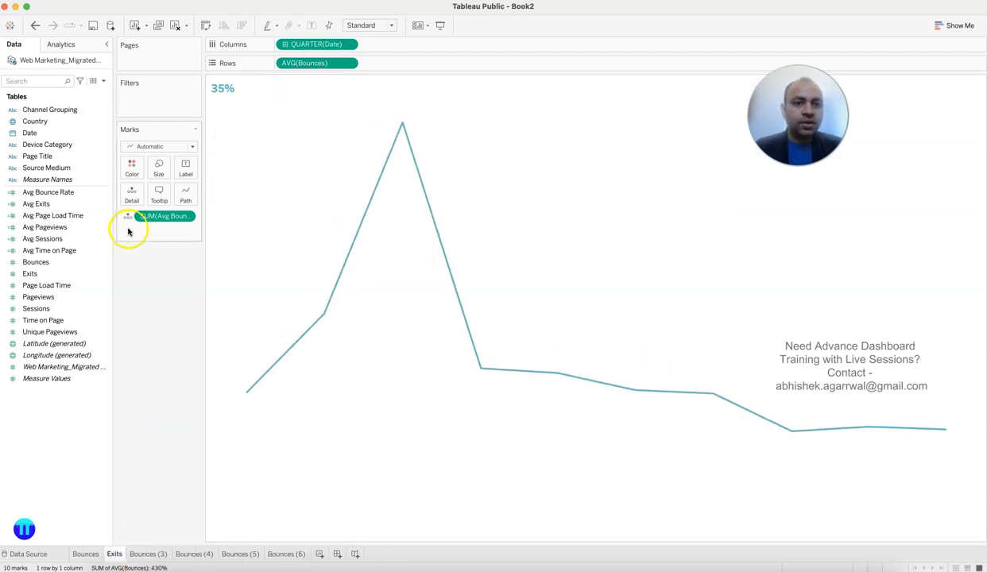
Step: Replace Bounces on Rows with Exits aggregated as Average in the Exits sheet, and hide the axis header
{"action": "left_click_drag", "start_coordinate": [70, 273], "coordinate": [325, 71]}
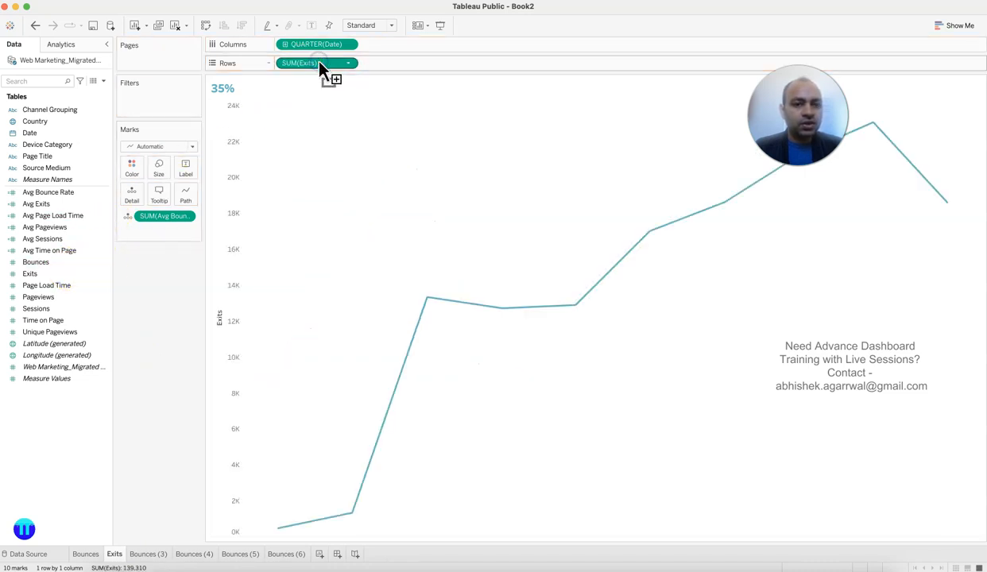
{"action": "left_click", "coordinate": [348, 66]}
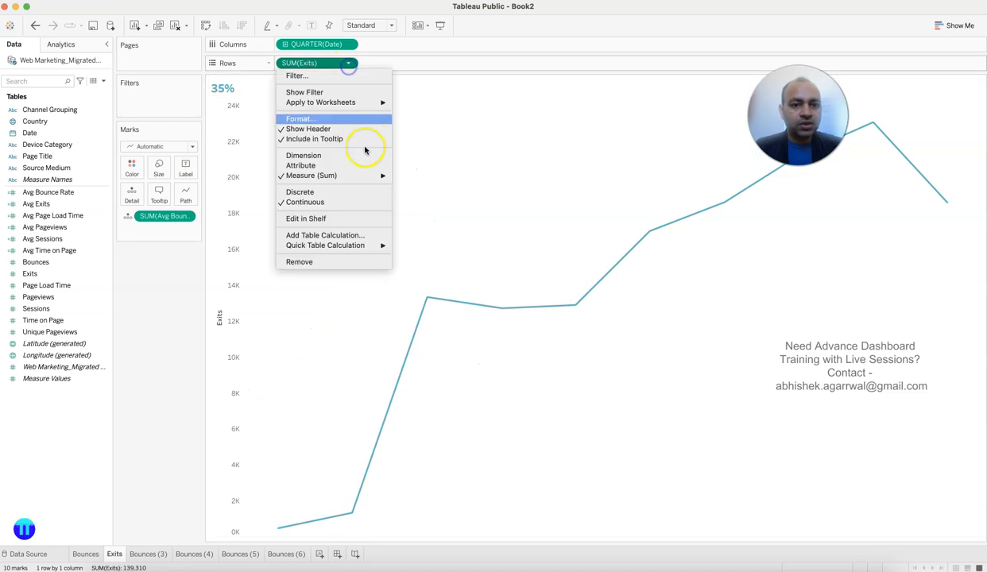
{"action": "mouse_move", "coordinate": [367, 176]}
{"action": "left_click", "coordinate": [409, 185]}
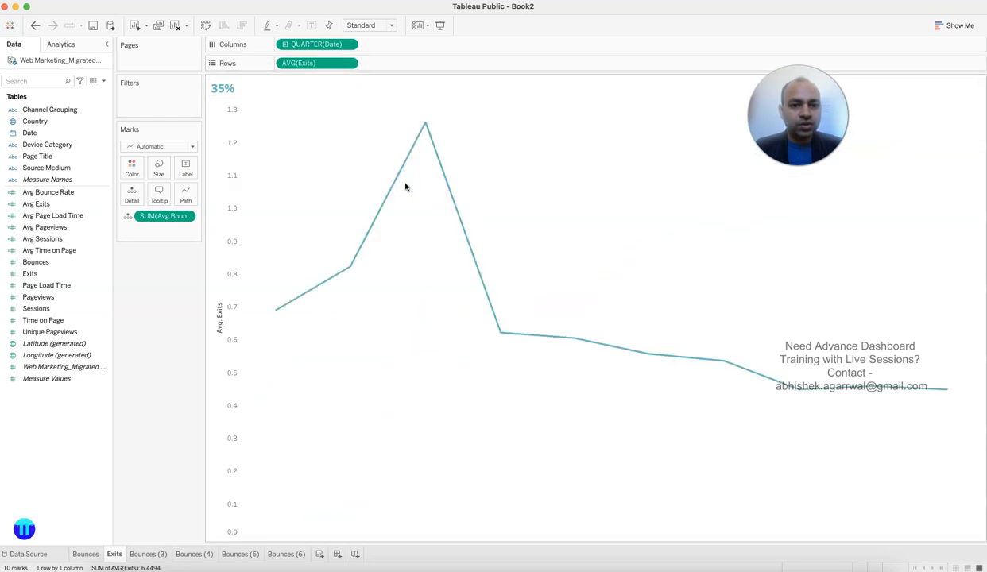
{"action": "right_click", "coordinate": [220, 315]}
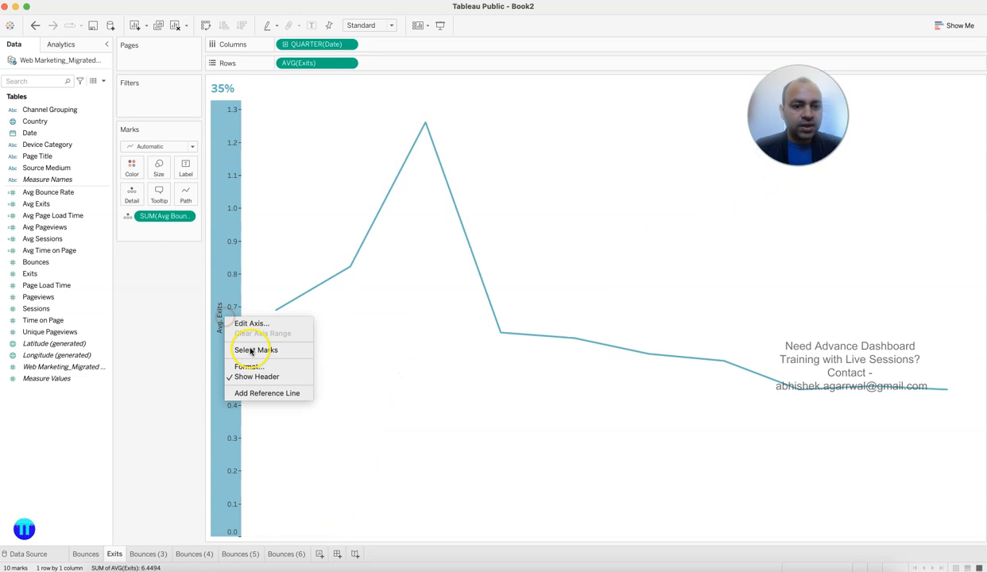
{"action": "left_click", "coordinate": [257, 378]}
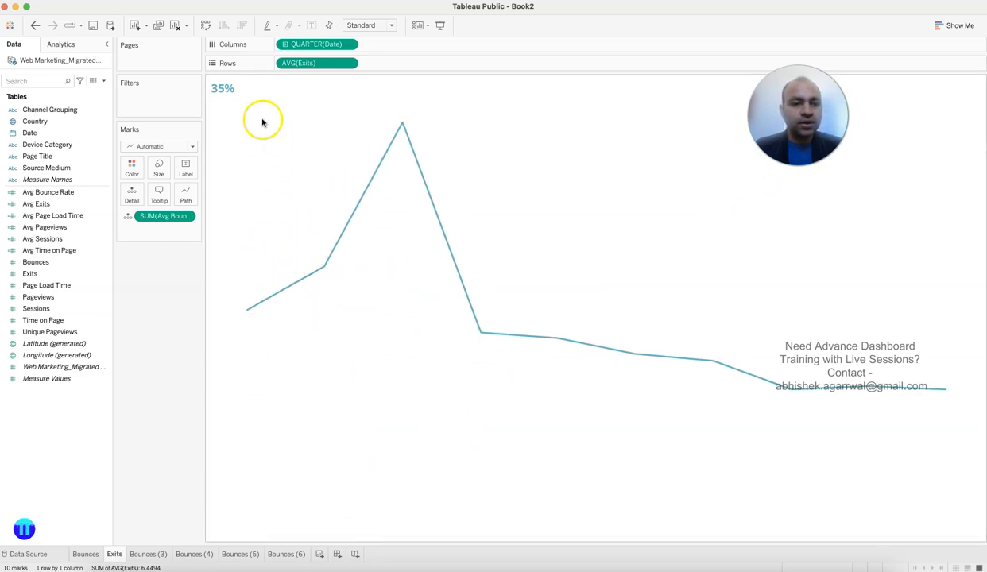
Step: Add the Avg Exits calculation to the Exits sheet's marks as a detail field
{"action": "left_click", "coordinate": [99, 297]}
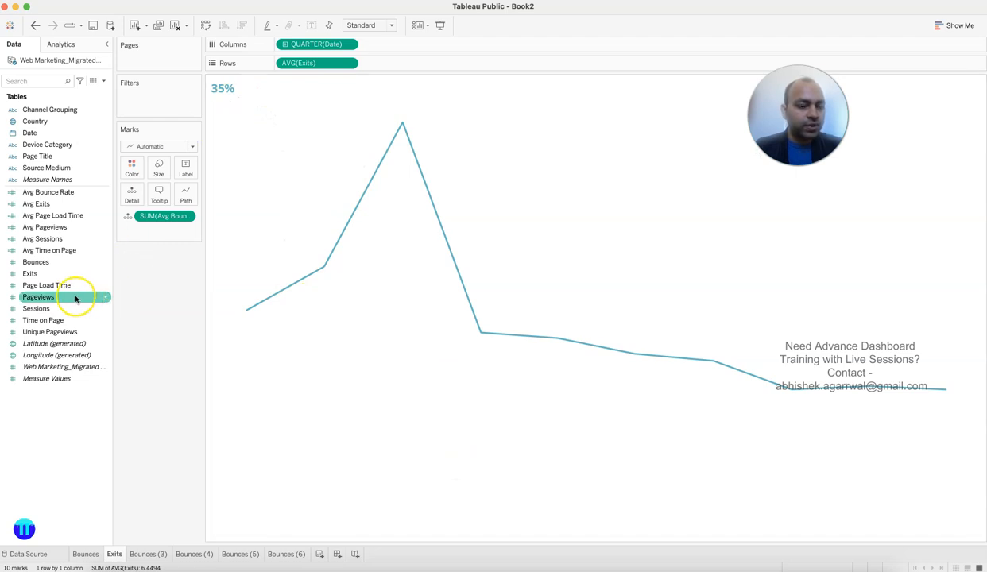
{"action": "left_click", "coordinate": [57, 205]}
{"action": "left_click_drag", "start_coordinate": [57, 205], "coordinate": [163, 218]}
{"action": "left_click", "coordinate": [159, 217]}
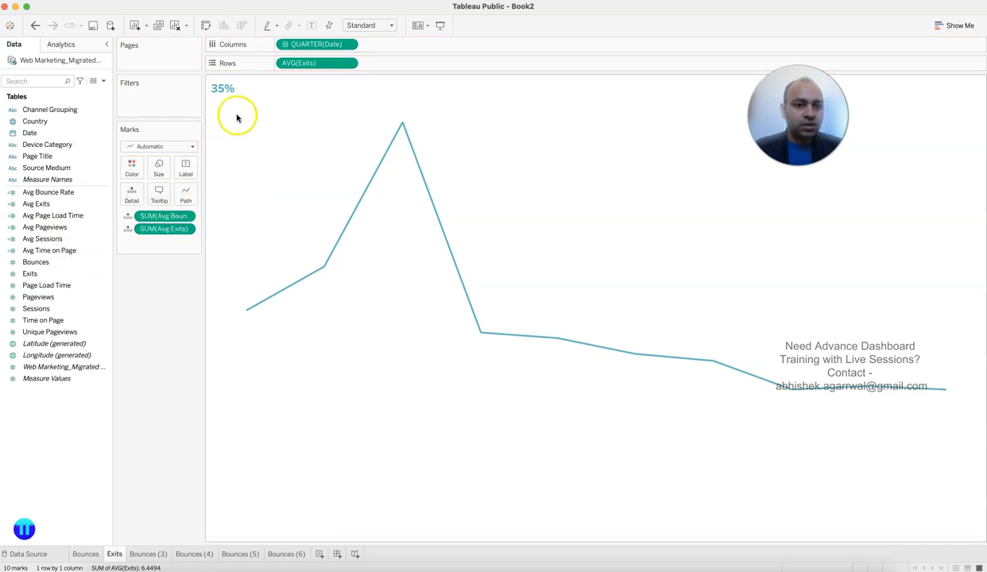
Step: Replace the Exits sheet title's field with SUM(Avg Exits) and remove Avg Bounce Rate from the marks
{"action": "double_click", "coordinate": [220, 89]}
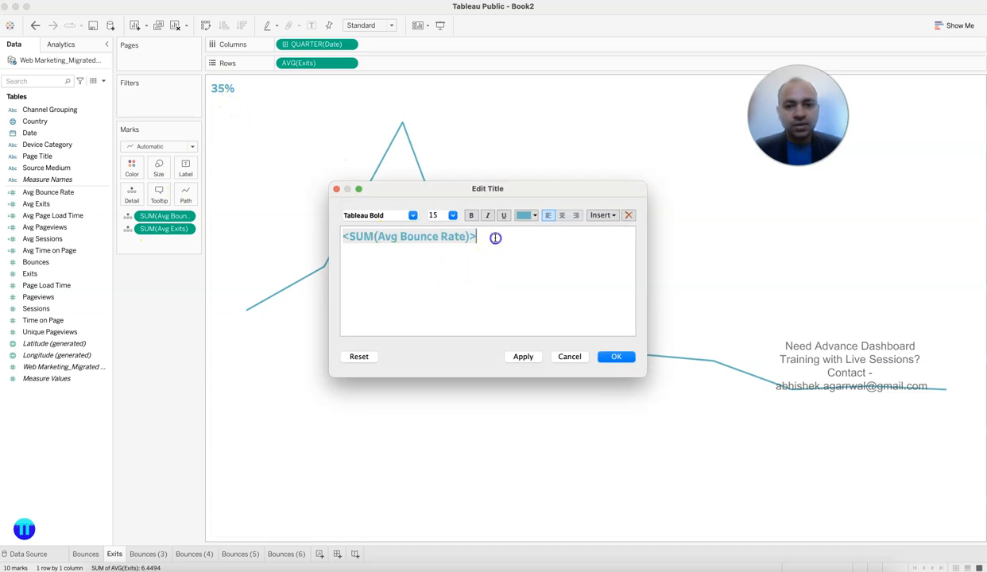
{"action": "left_click", "coordinate": [604, 219]}
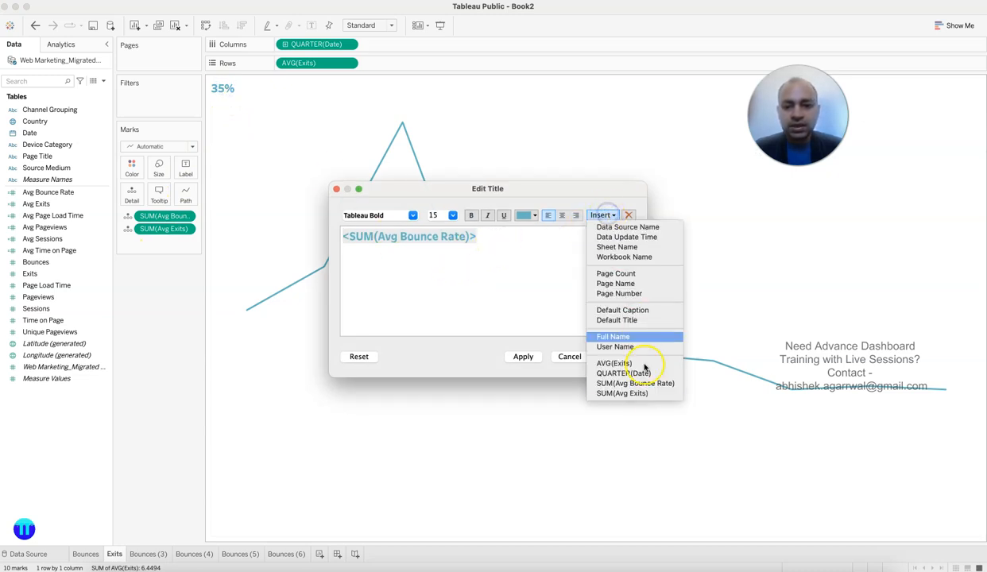
{"action": "left_click", "coordinate": [653, 395]}
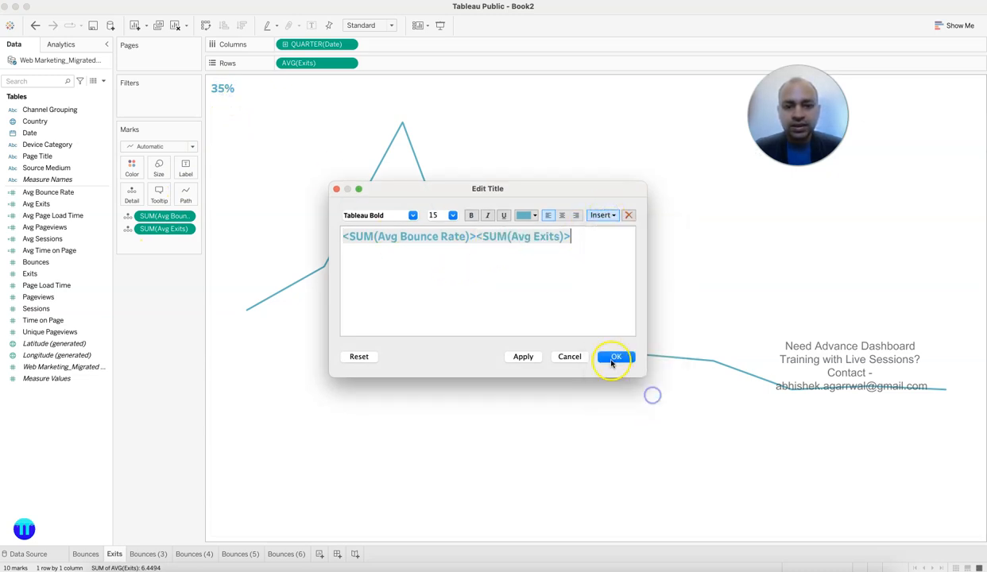
{"action": "left_click", "coordinate": [478, 236]}
{"action": "key", "text": "shift+Home"}
{"action": "key", "text": "BackSpace"}
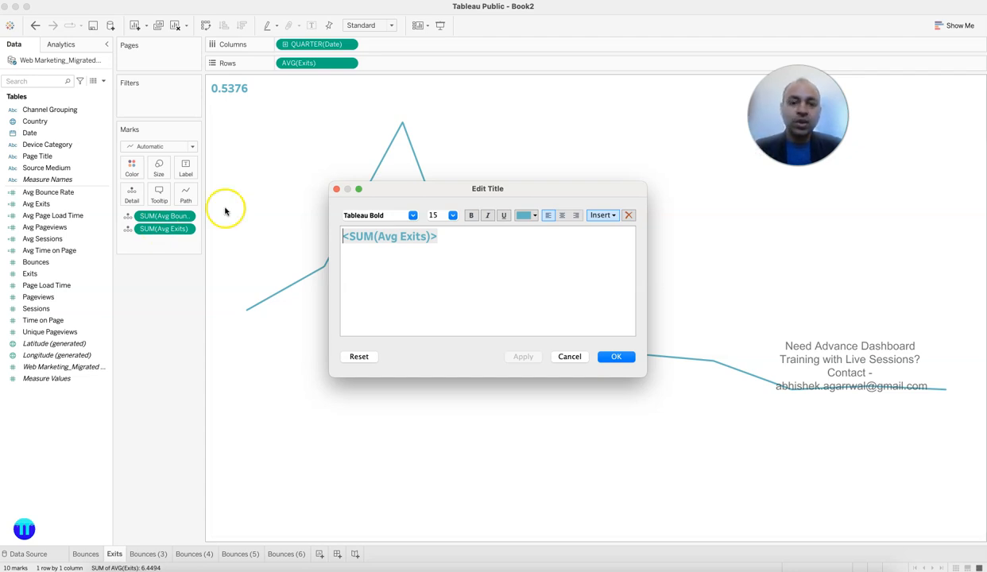
{"action": "left_click", "coordinate": [618, 358]}
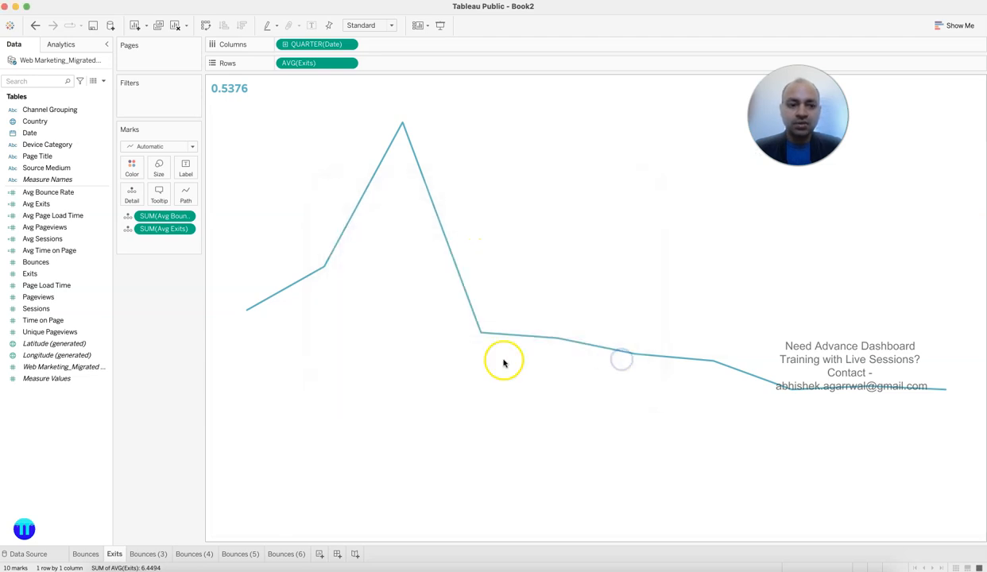
{"action": "left_click_drag", "start_coordinate": [163, 228], "coordinate": [185, 225]}
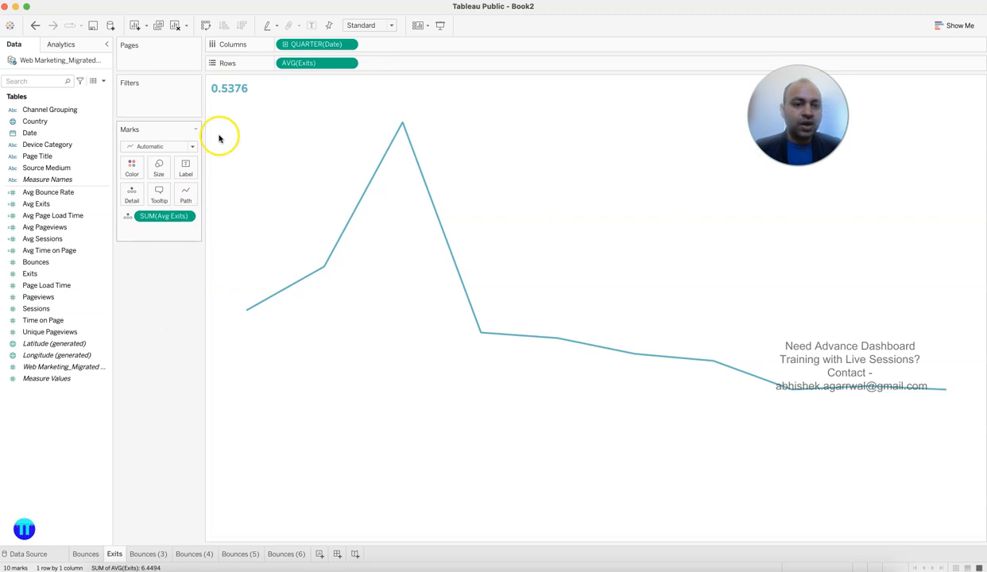
Step: Format the SUM(Avg Exits) pane numbers as Percentage with 0 decimal places
{"action": "left_click", "coordinate": [187, 217]}
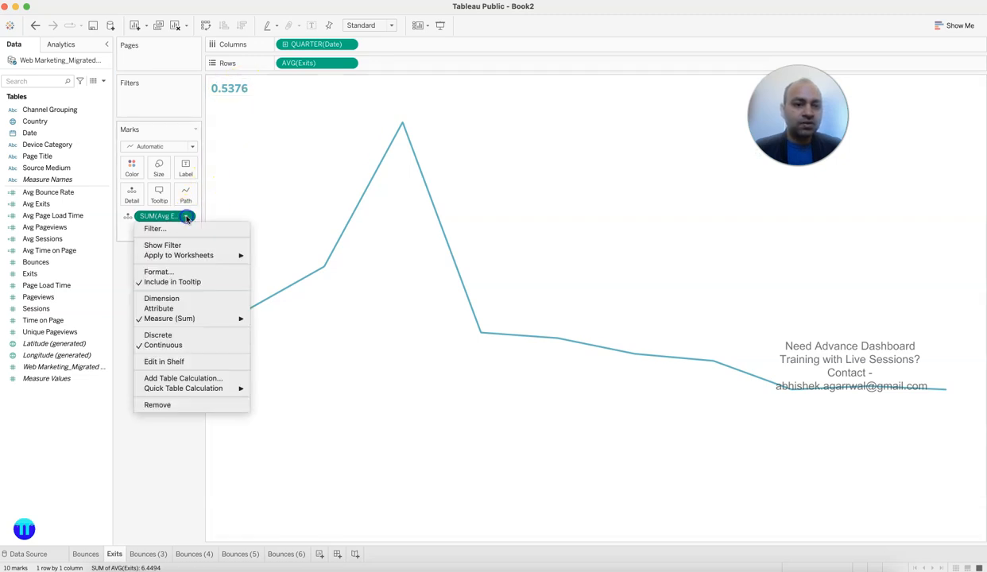
{"action": "left_click", "coordinate": [167, 272]}
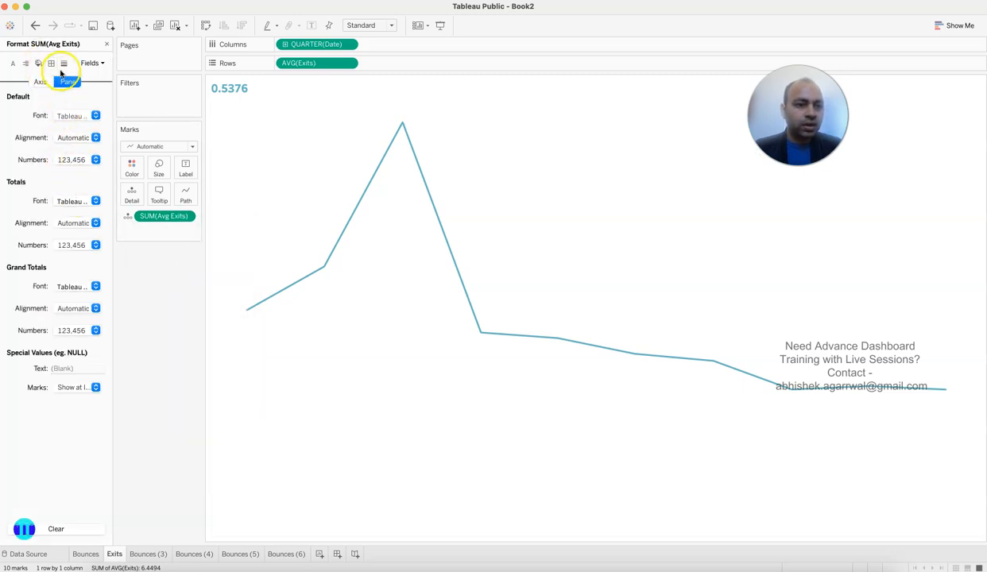
{"action": "left_click", "coordinate": [75, 160]}
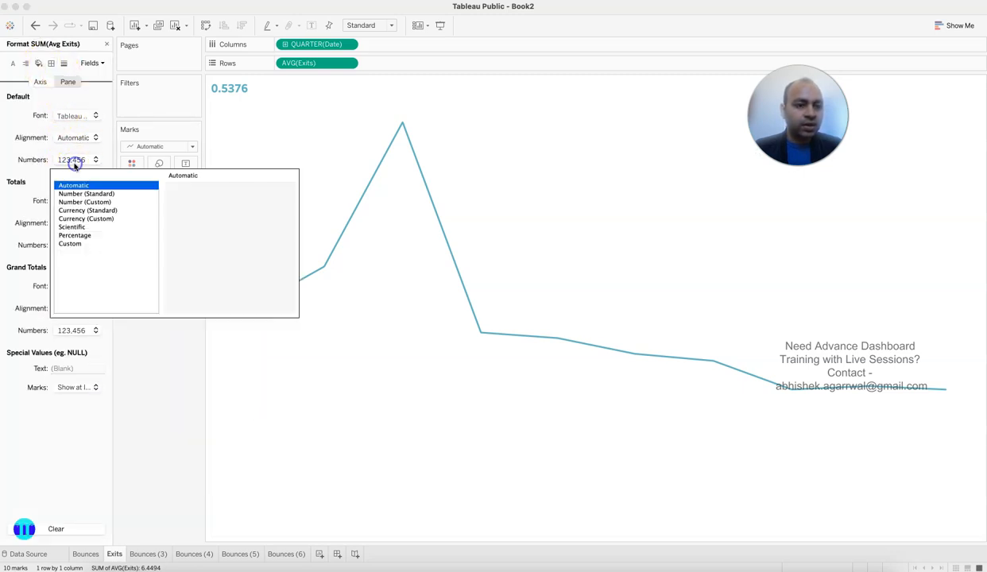
{"action": "left_click", "coordinate": [76, 235]}
{"action": "left_click", "coordinate": [202, 207]}
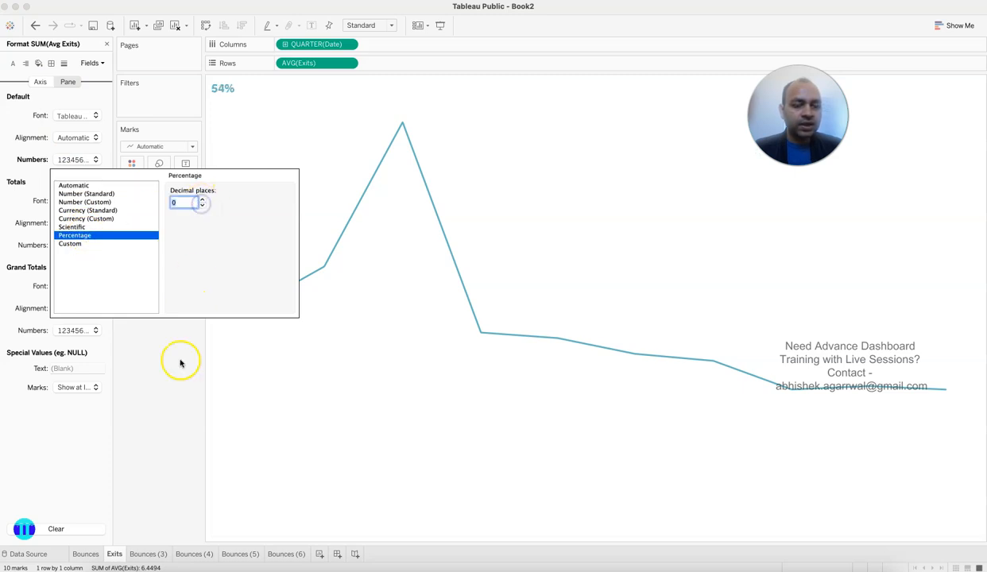
{"action": "left_click", "coordinate": [180, 397]}
{"action": "left_click", "coordinate": [108, 44]}
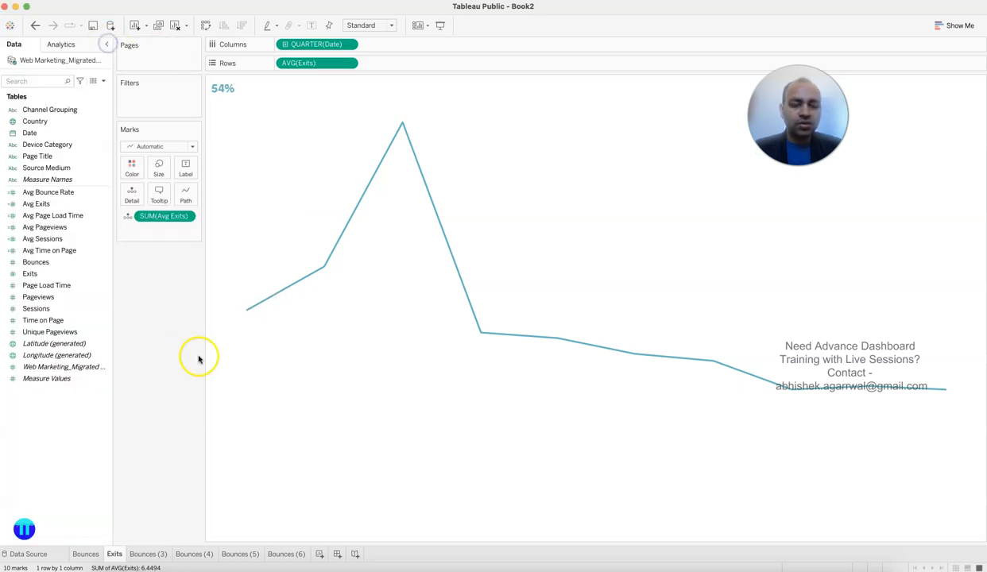
Step: Replace Bounces on Rows with Page Load Time aggregated as Average in the Bounces (3) sheet, and hide the axis header
{"action": "left_click", "coordinate": [149, 555]}
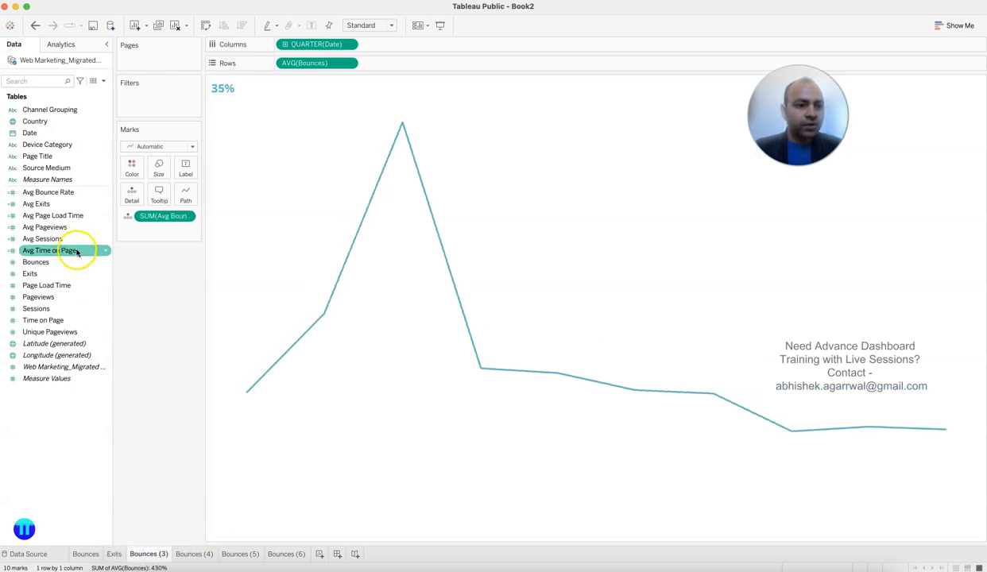
{"action": "left_click_drag", "start_coordinate": [79, 286], "coordinate": [324, 66]}
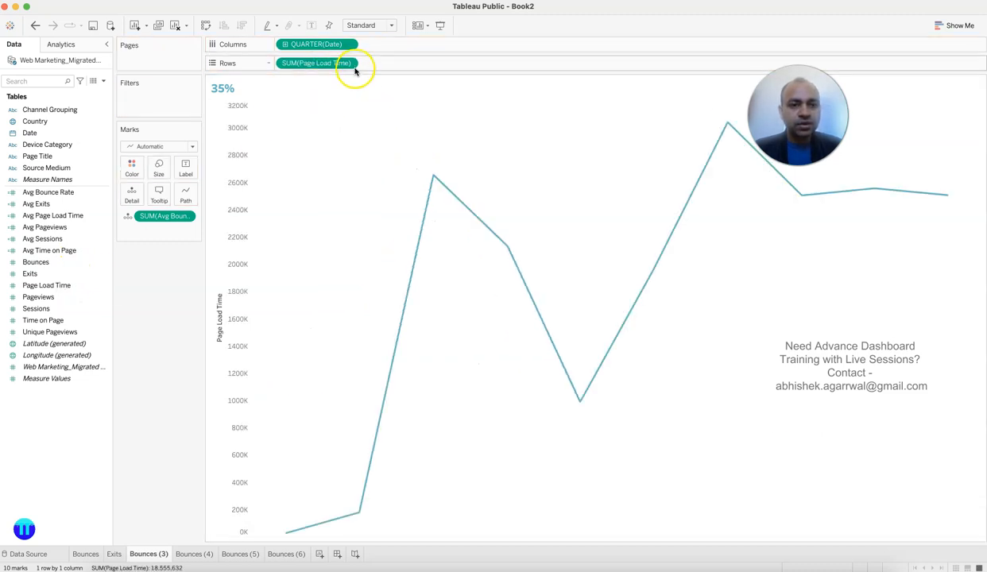
{"action": "left_click", "coordinate": [348, 63]}
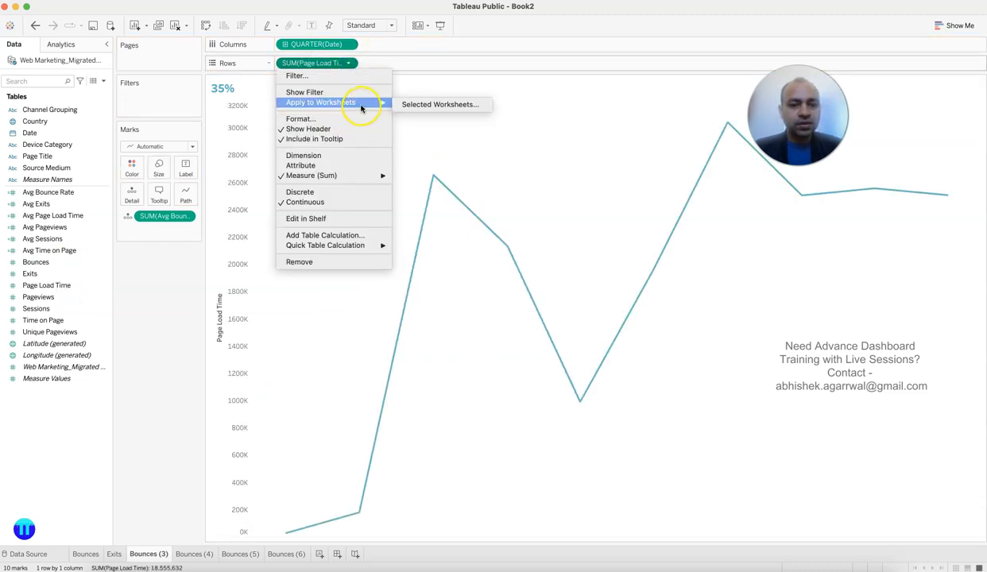
{"action": "mouse_move", "coordinate": [368, 175]}
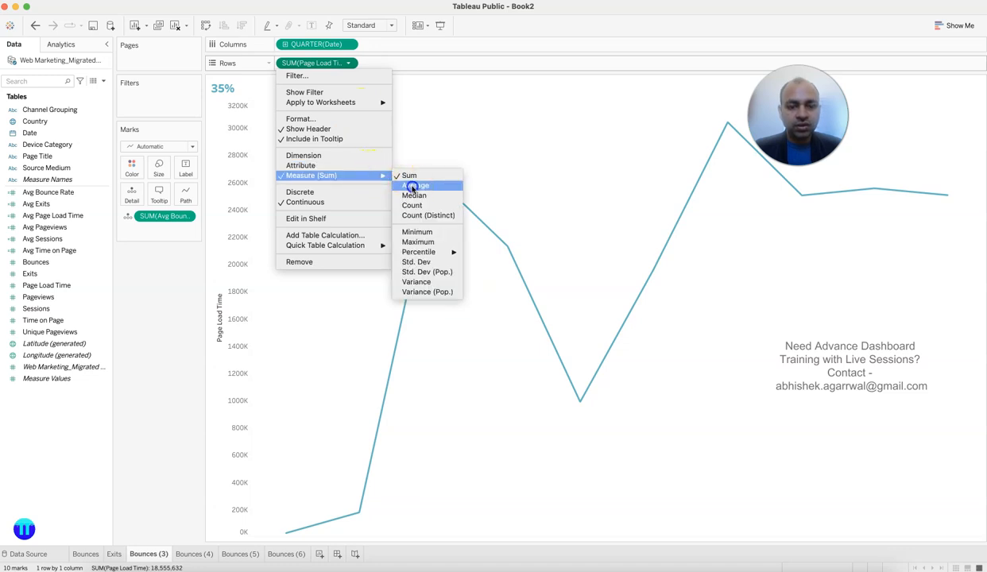
{"action": "left_click", "coordinate": [412, 189]}
{"action": "right_click", "coordinate": [228, 249]}
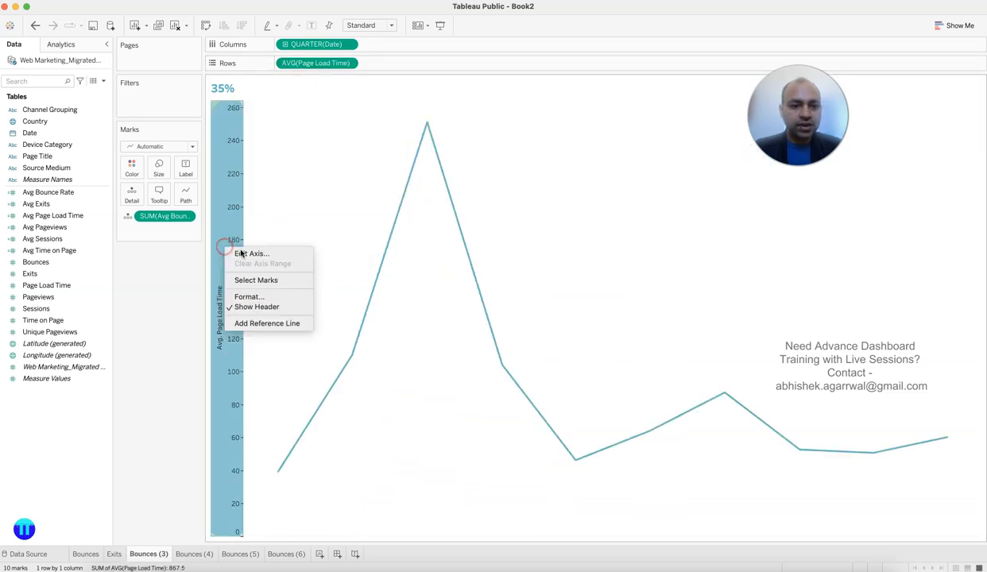
{"action": "left_click", "coordinate": [264, 304]}
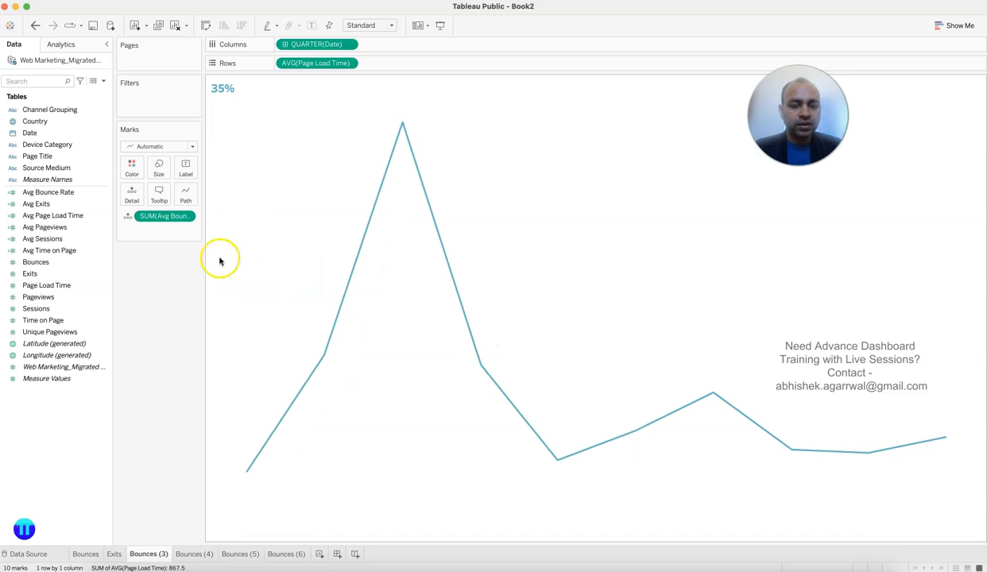
Step: Add Avg Page Load Time as a detail in Bounces (3) and replace the title's field with AVG(Page Load Time)
{"action": "left_click_drag", "start_coordinate": [77, 216], "coordinate": [128, 200]}
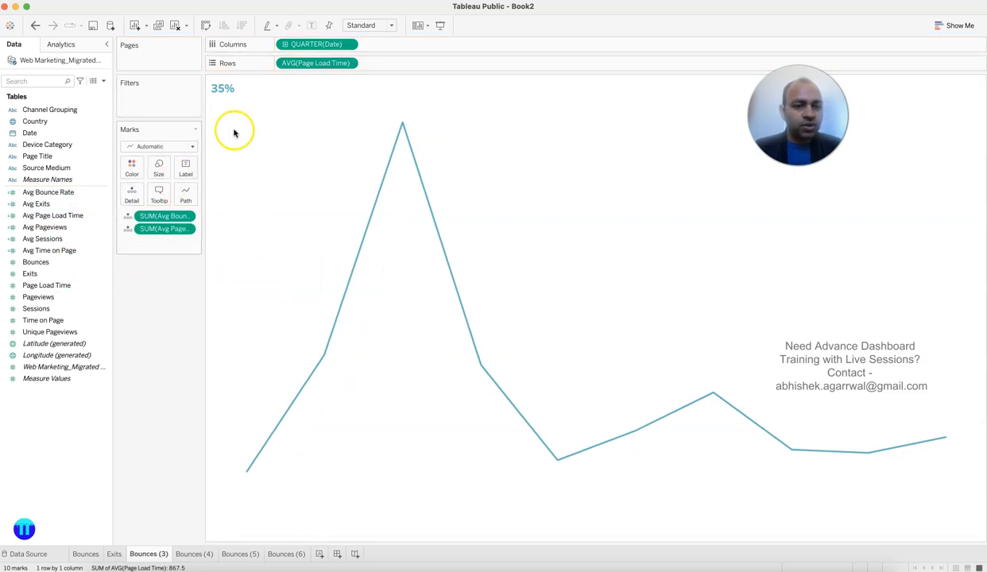
{"action": "double_click", "coordinate": [228, 90]}
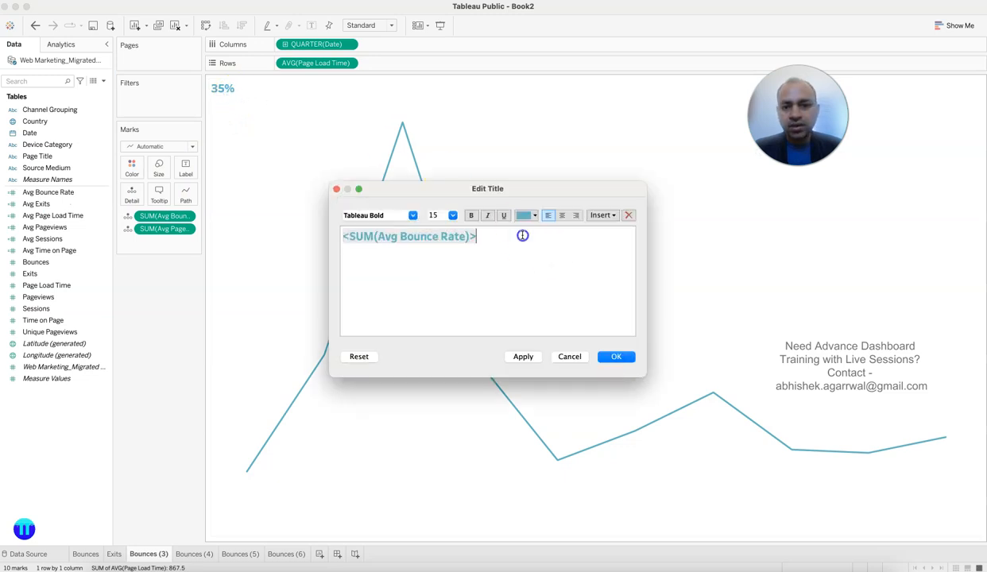
{"action": "left_click", "coordinate": [601, 215]}
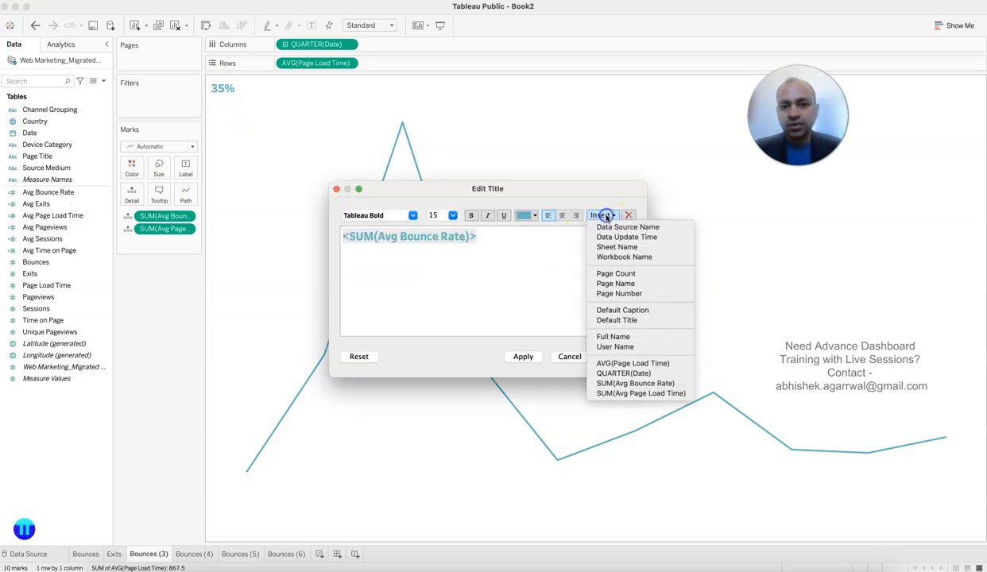
{"action": "left_click", "coordinate": [628, 363]}
{"action": "left_click", "coordinate": [472, 236]}
{"action": "key", "text": "super+shift+Left"}
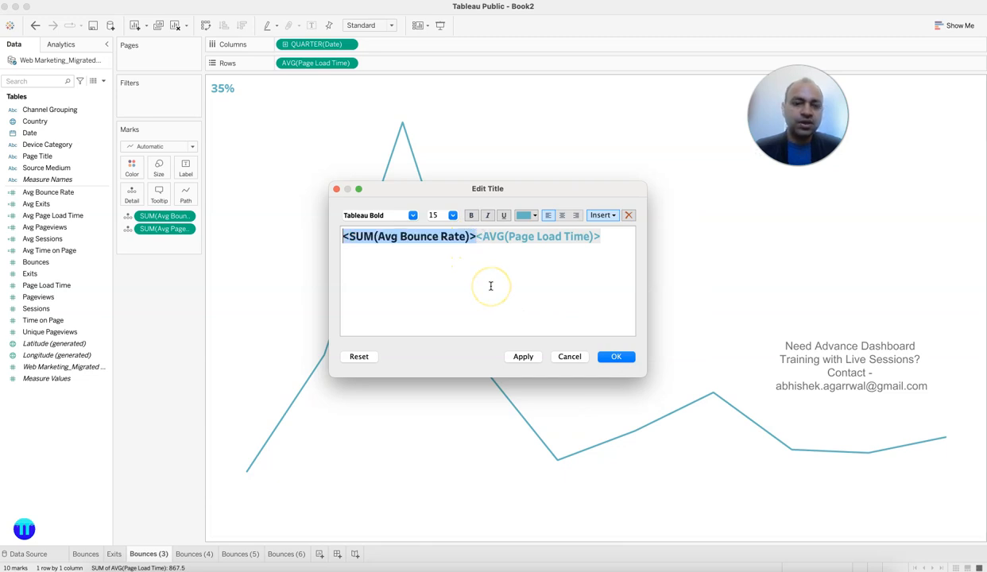
{"action": "key", "text": "BackSpace"}
{"action": "left_click", "coordinate": [624, 357]}
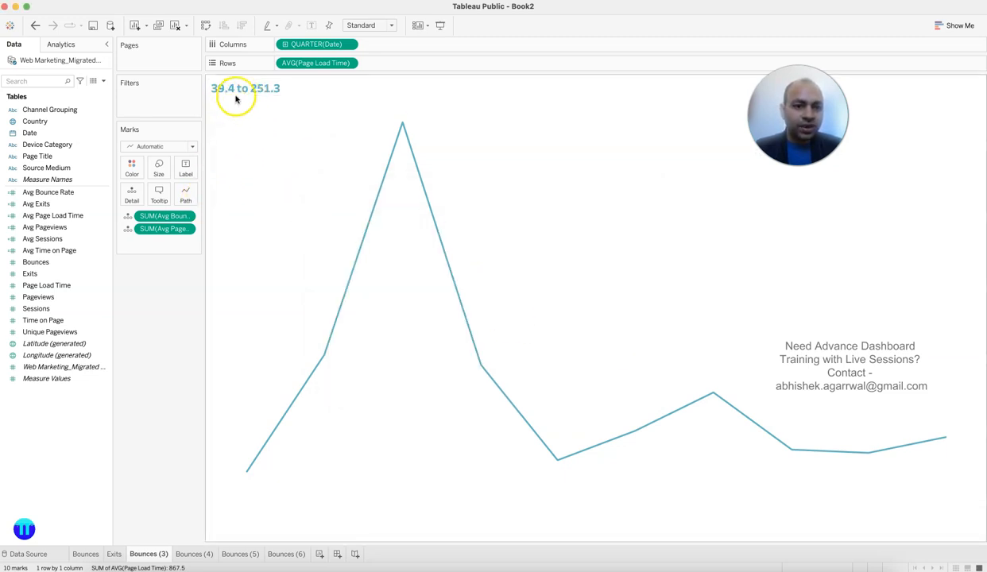
Step: Review the Avg Page Load Time calculation and remove Avg Bounce Rate from the Bounces (3) marks
{"action": "right_click", "coordinate": [103, 216]}
{"action": "left_click", "coordinate": [136, 274]}
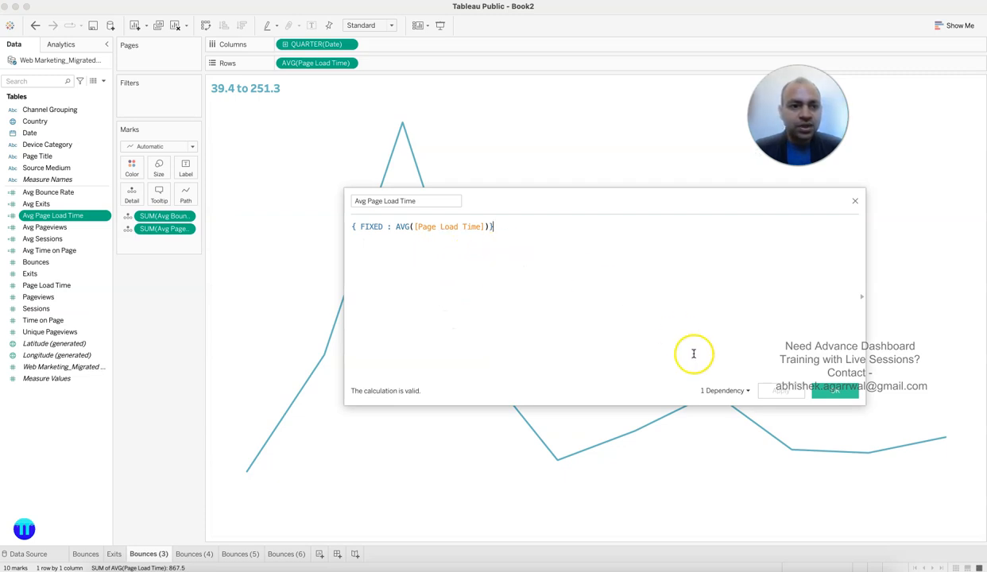
{"action": "left_click", "coordinate": [826, 391]}
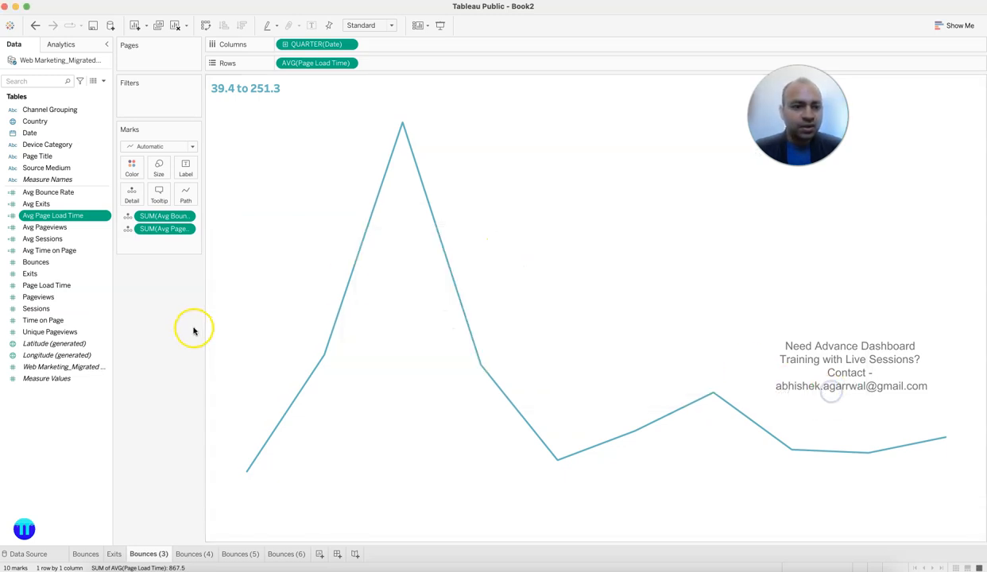
{"action": "left_click_drag", "start_coordinate": [174, 325], "coordinate": [176, 328]}
Step: Try aggregating the Avg Page Load Time detail as Average and check the field used in the sheet title
{"action": "left_click", "coordinate": [189, 216]}
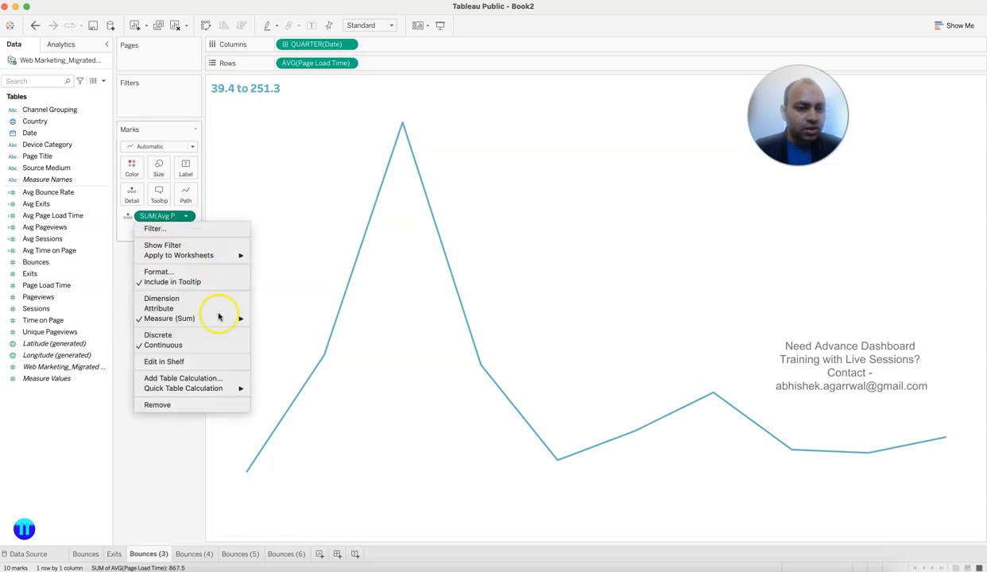
{"action": "mouse_move", "coordinate": [177, 319]}
{"action": "left_click", "coordinate": [261, 330]}
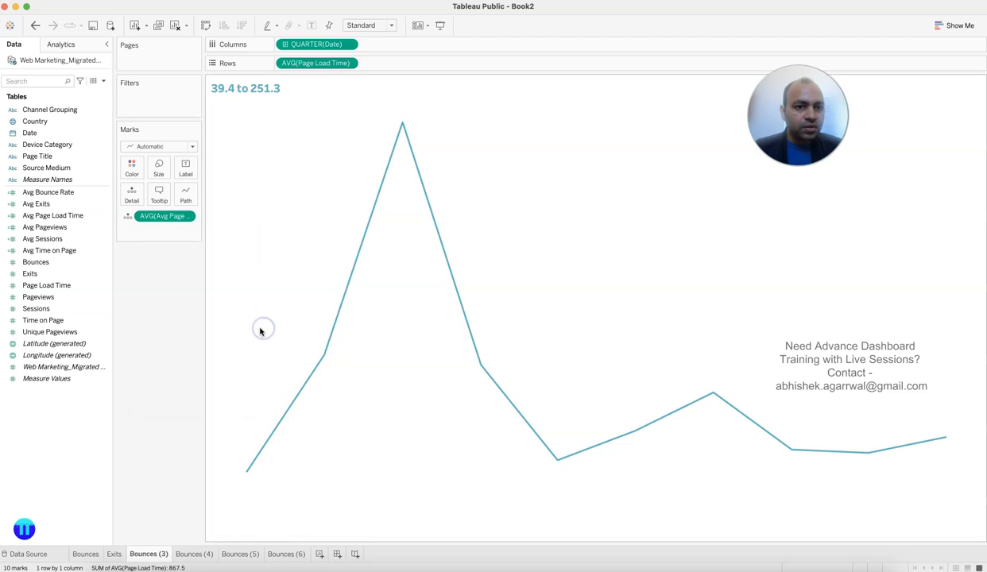
{"action": "left_click", "coordinate": [188, 217]}
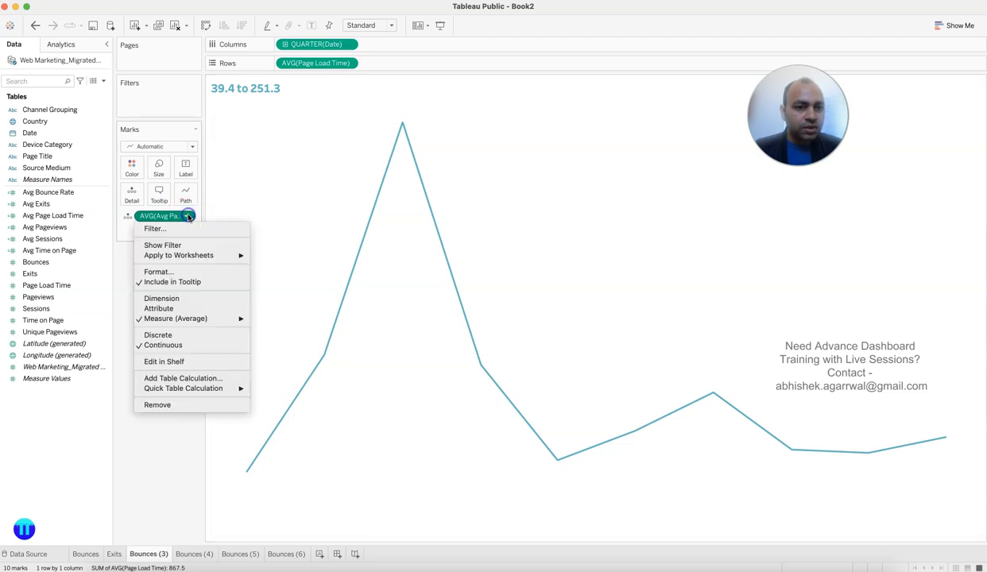
{"action": "left_click", "coordinate": [176, 468]}
{"action": "double_click", "coordinate": [282, 88]}
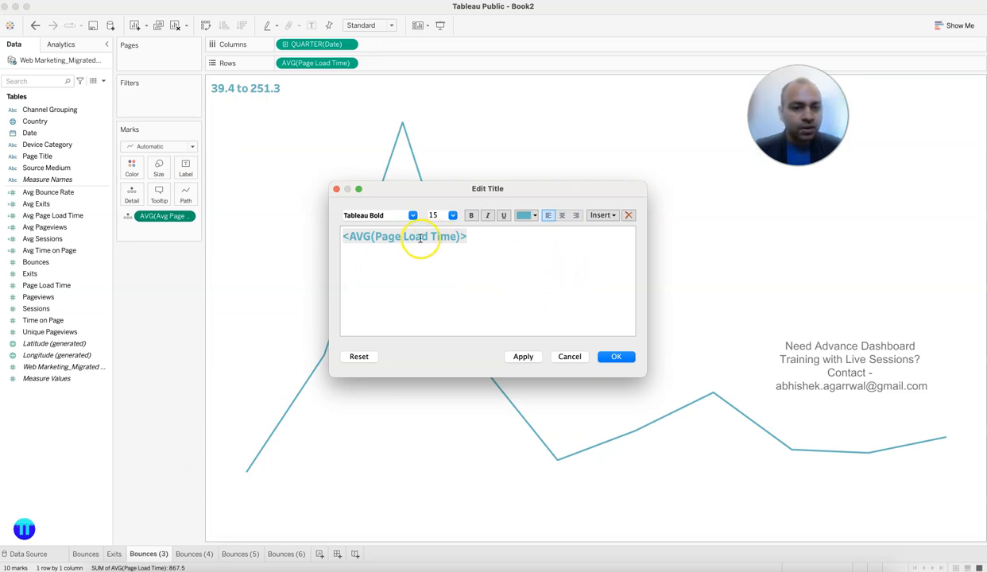
{"action": "left_click", "coordinate": [568, 357]}
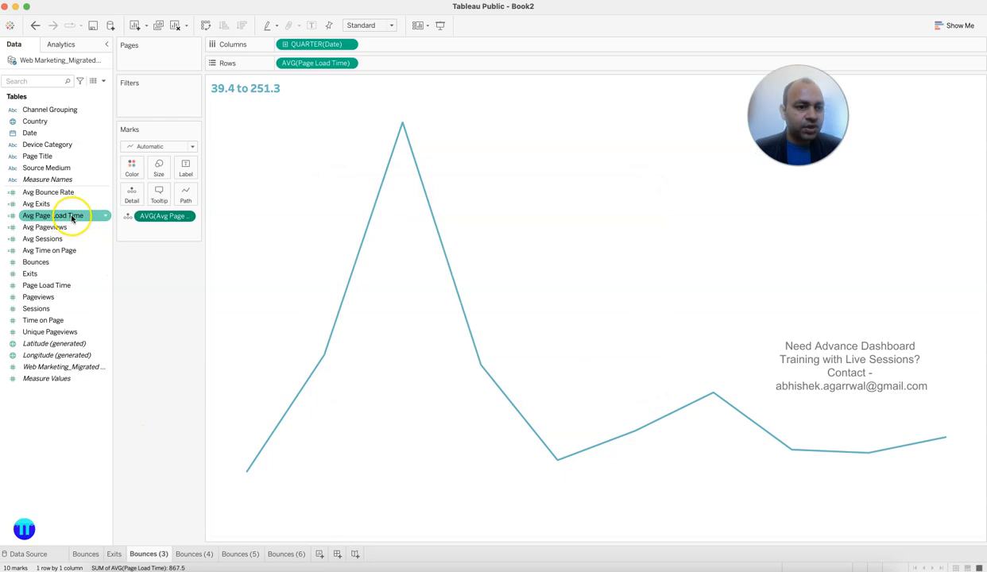
Step: Replace the averaged Avg Page Load Time detail with a summed one and make SUM(Avg Page Load Time) the title's field
{"action": "left_click_drag", "start_coordinate": [98, 212], "coordinate": [125, 199]}
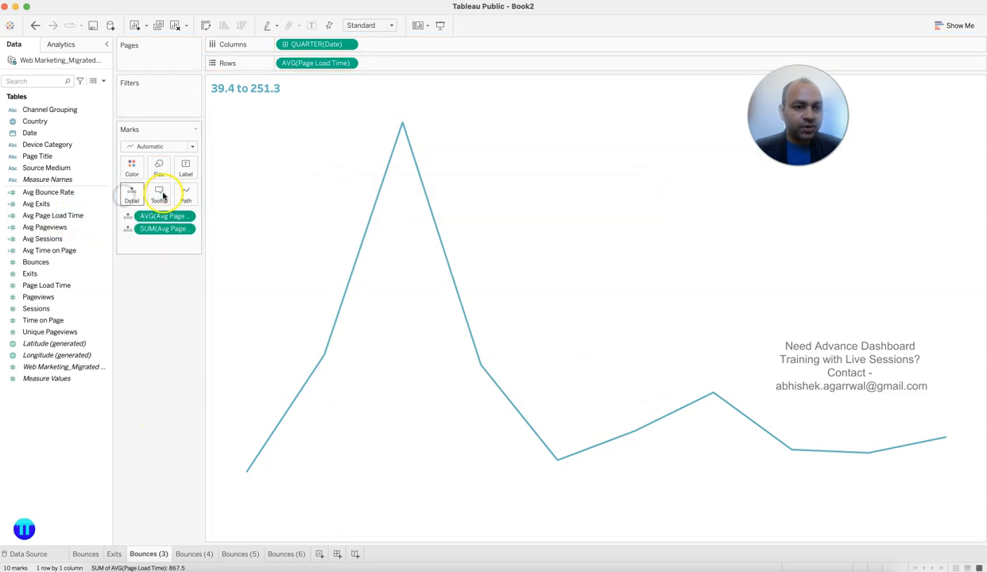
{"action": "double_click", "coordinate": [241, 90]}
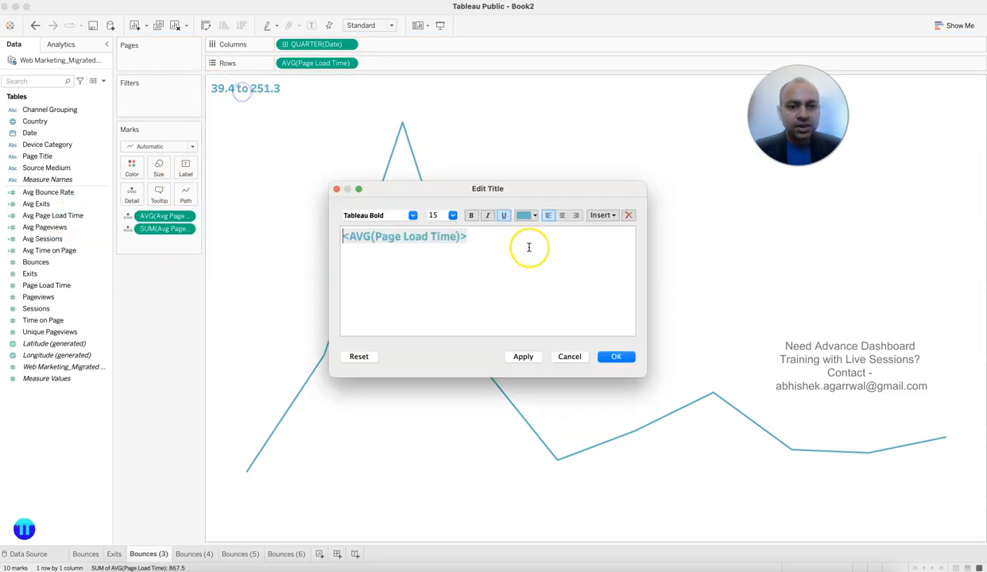
{"action": "left_click", "coordinate": [601, 216]}
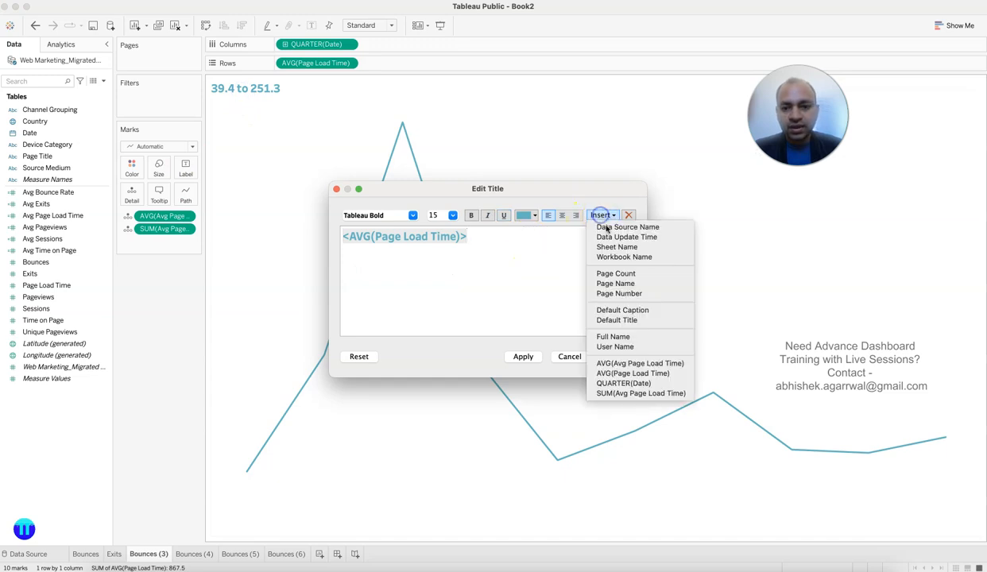
{"action": "left_click", "coordinate": [633, 394]}
{"action": "left_click_drag", "start_coordinate": [463, 237], "coordinate": [300, 237]}
{"action": "key", "text": "BackSpace"}
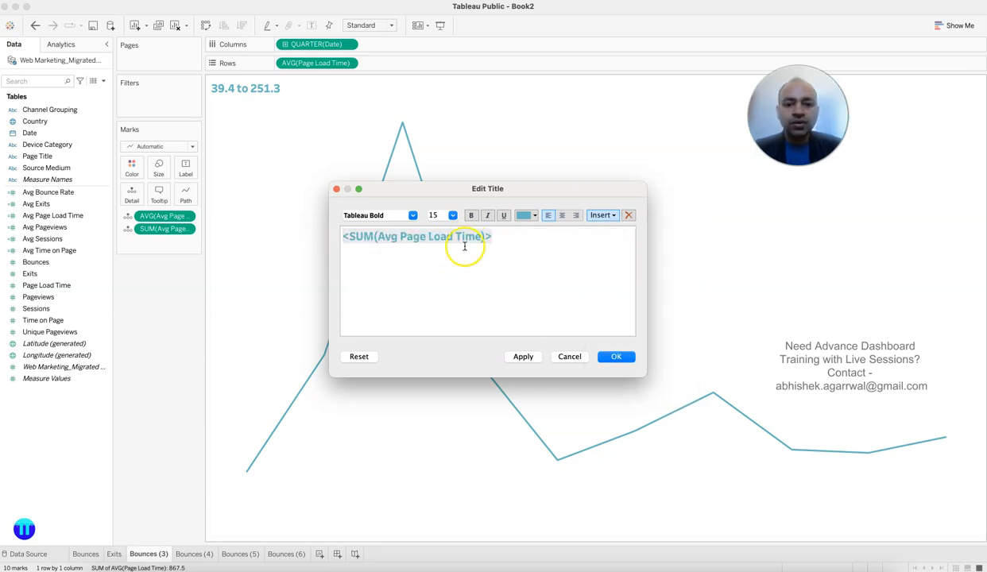
{"action": "left_click", "coordinate": [524, 358]}
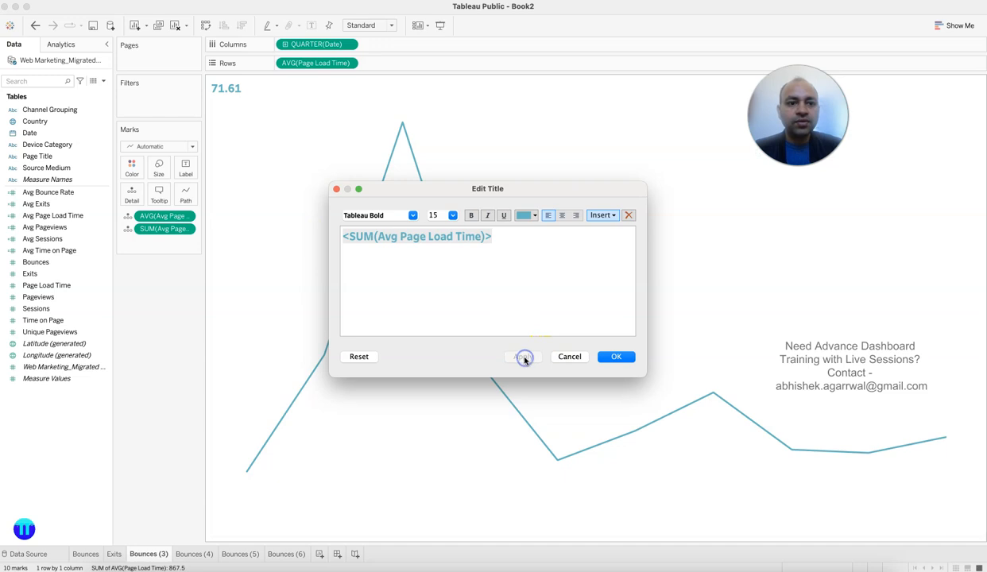
{"action": "left_click", "coordinate": [618, 358]}
{"action": "left_click", "coordinate": [227, 92]}
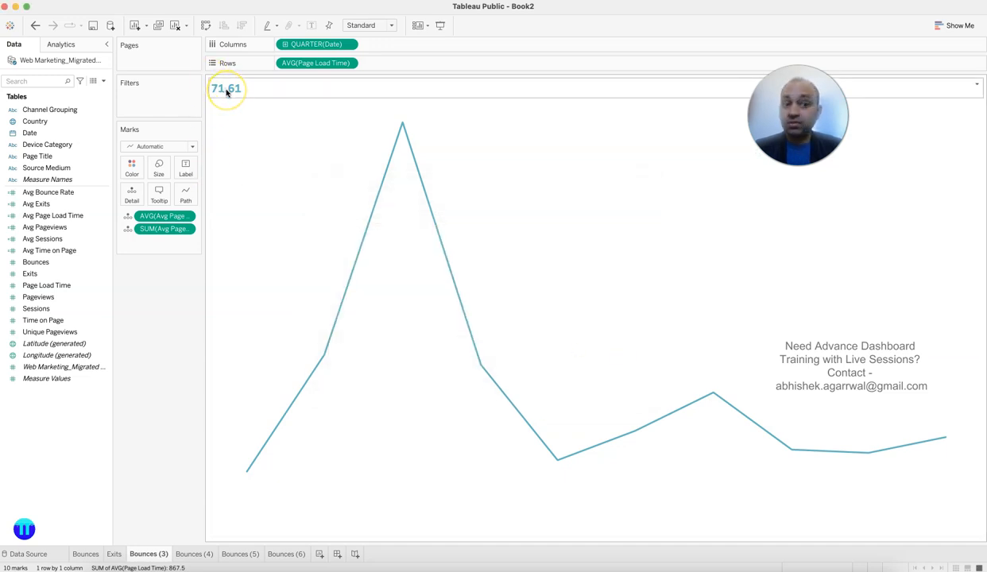
{"action": "left_click_drag", "start_coordinate": [171, 216], "coordinate": [180, 310]}
Step: Format the SUM(Avg Page Load Time) pane numbers as Number (Custom) with 0 decimal places and the suffix Seconds
{"action": "left_click", "coordinate": [184, 219]}
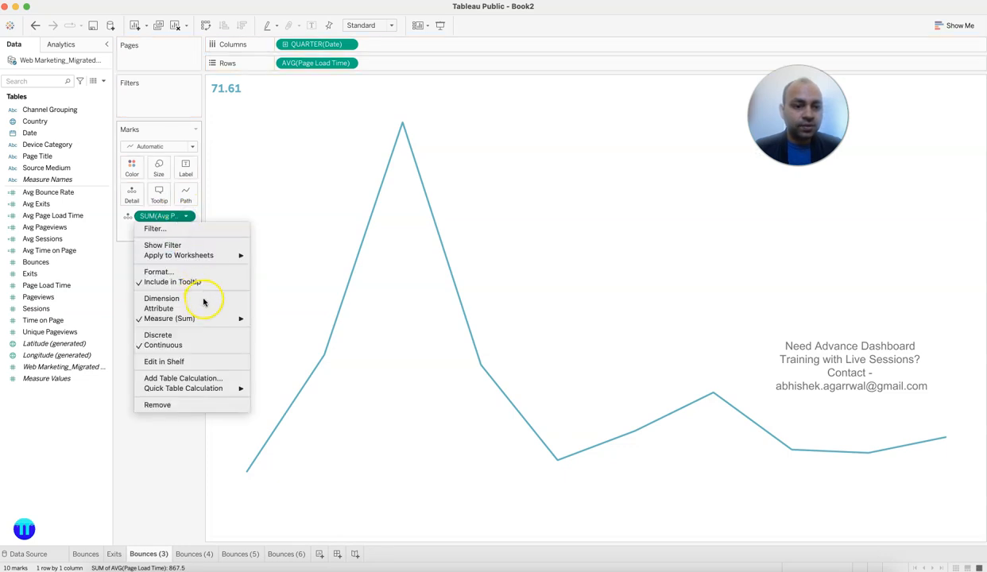
{"action": "left_click", "coordinate": [200, 272]}
{"action": "left_click", "coordinate": [96, 160]}
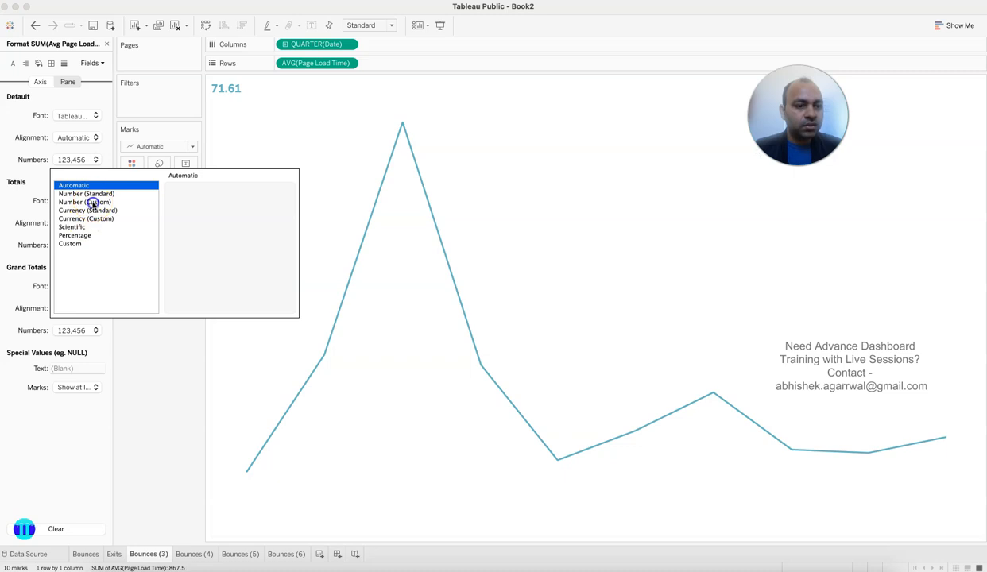
{"action": "left_click", "coordinate": [93, 203]}
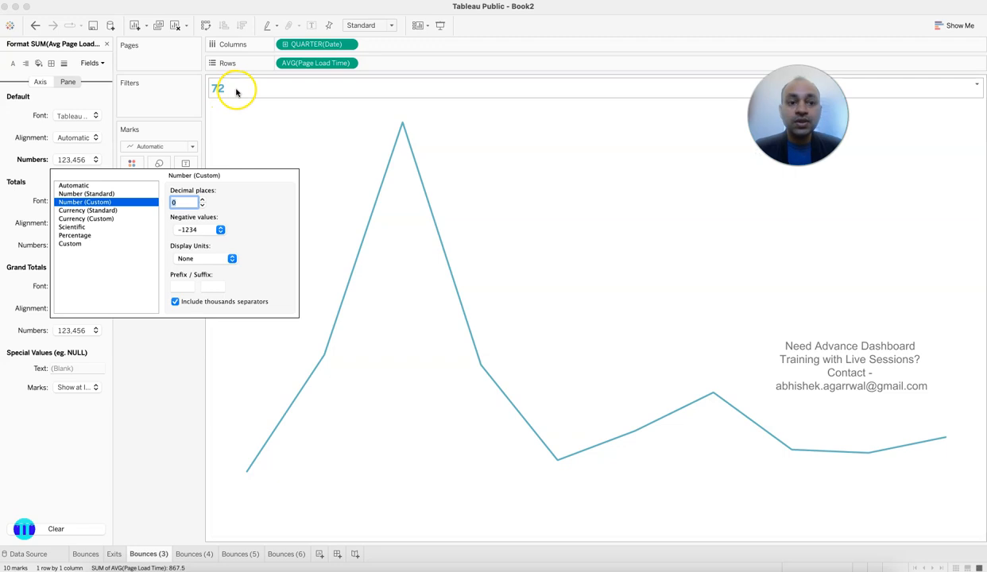
{"action": "left_click", "coordinate": [212, 287]}
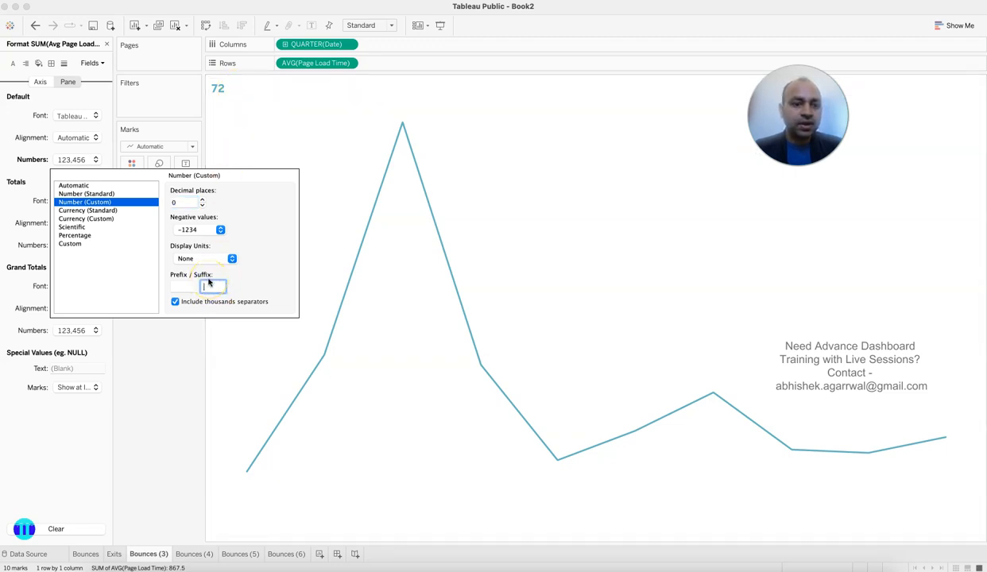
{"action": "type", "text": "Seconds"}
{"action": "left_click", "coordinate": [219, 307]}
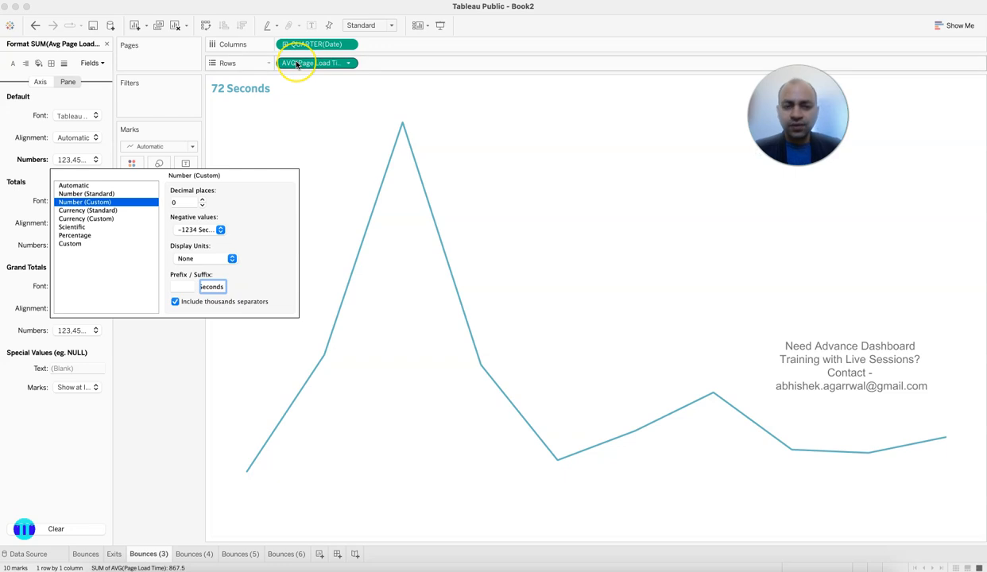
{"action": "left_click", "coordinate": [147, 403]}
{"action": "left_click", "coordinate": [106, 45]}
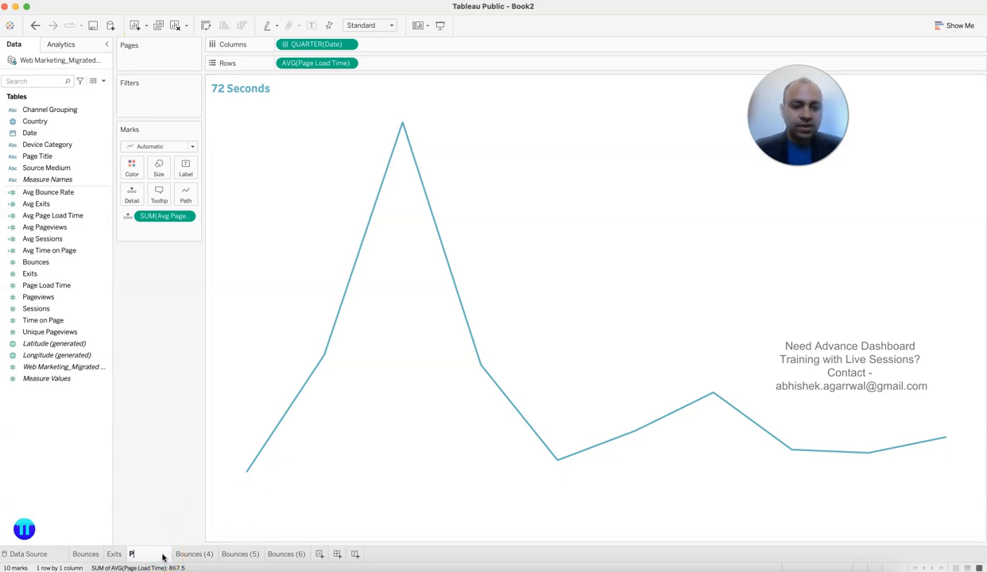
Step: Rename the Bounces (3) sheet as Page Load Time
{"action": "type", "text": "ime"}
{"action": "key", "text": "Return"}
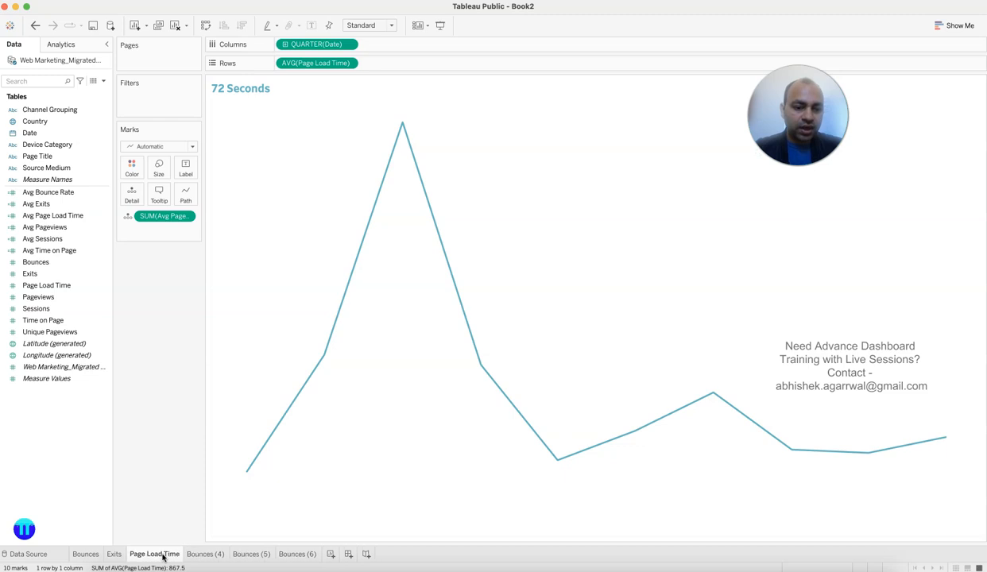
Step: Replace Bounces on Rows with Pageviews aggregated as Average in the Bounces (4) sheet, and hide the axis header
{"action": "left_click", "coordinate": [203, 553]}
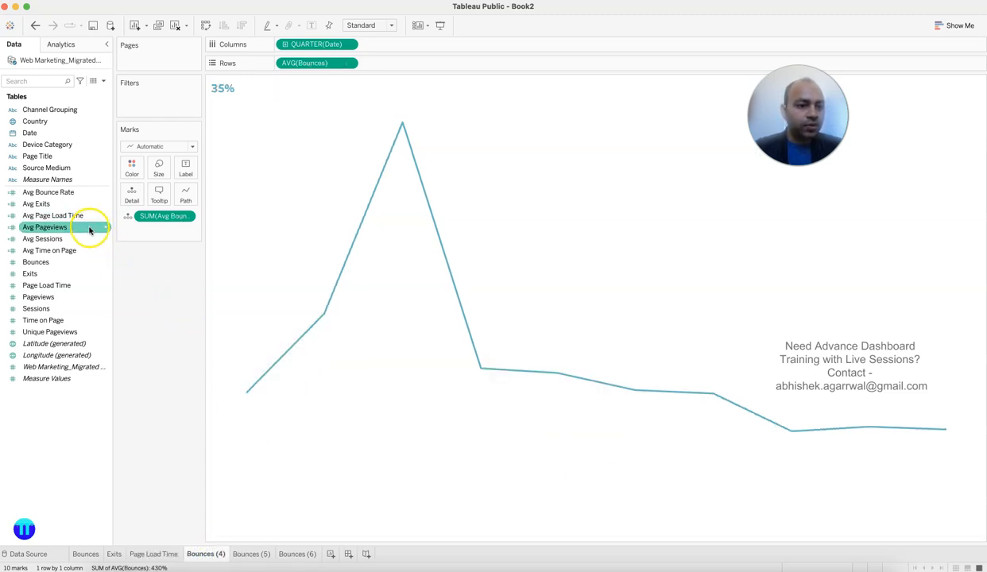
{"action": "left_click_drag", "start_coordinate": [80, 296], "coordinate": [332, 68]}
{"action": "left_click", "coordinate": [348, 63]}
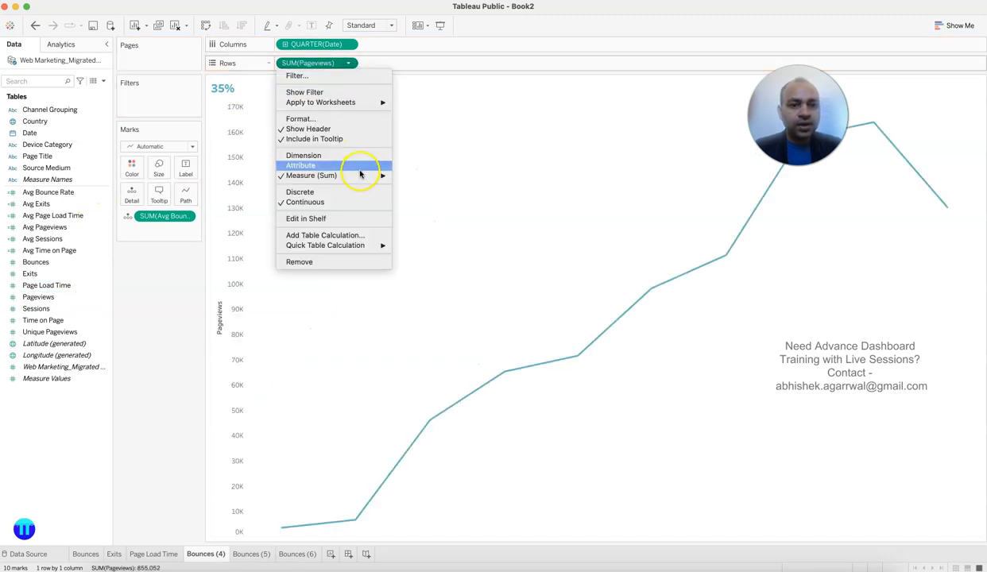
{"action": "mouse_move", "coordinate": [362, 175]}
{"action": "left_click", "coordinate": [407, 186]}
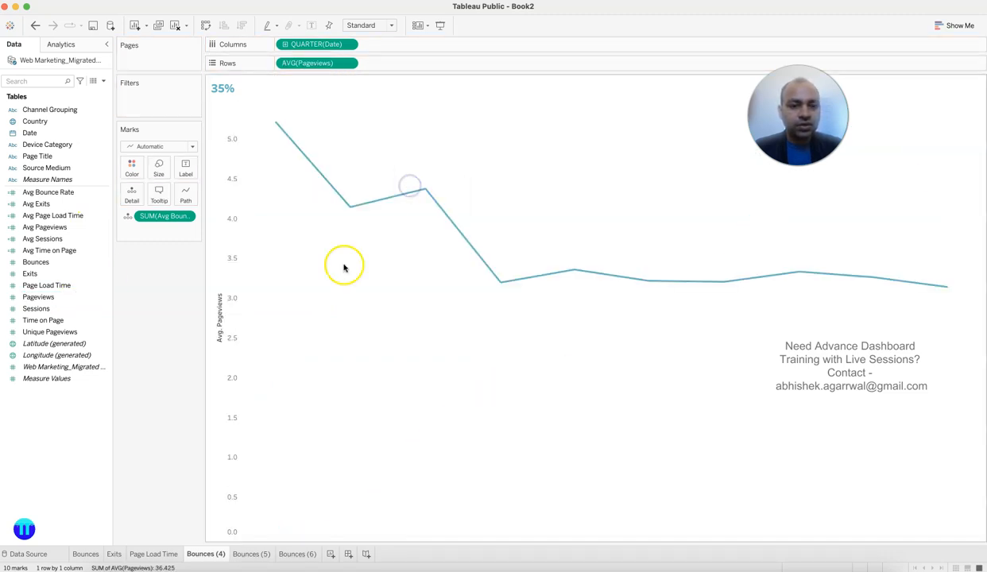
{"action": "right_click", "coordinate": [215, 252]}
{"action": "left_click", "coordinate": [256, 309]}
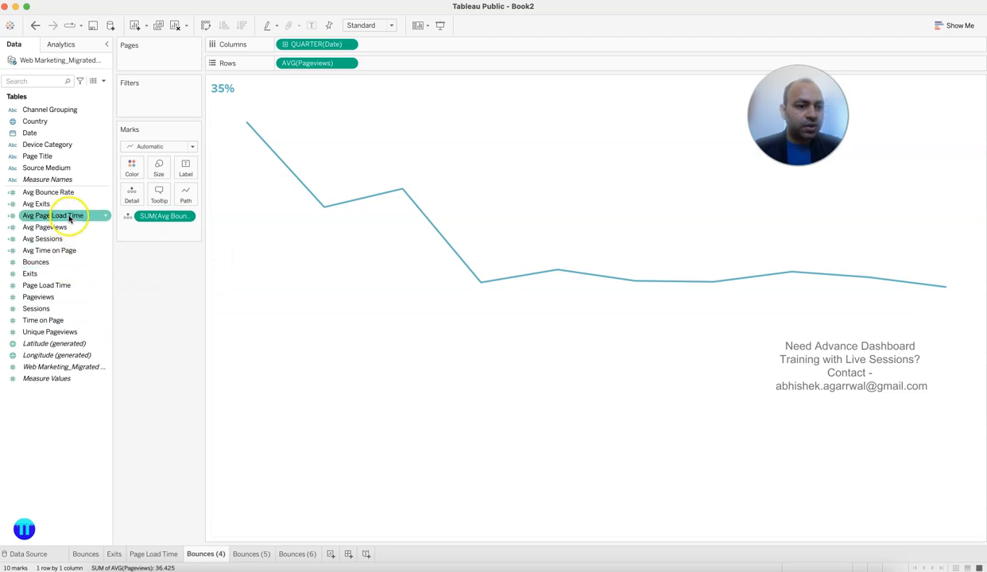
Step: Replace the Avg Bounce Rate detail in Bounces (4) with Avg Pageviews and make SUM(Avg Pageviews) the title's field
{"action": "left_click_drag", "start_coordinate": [70, 227], "coordinate": [134, 202]}
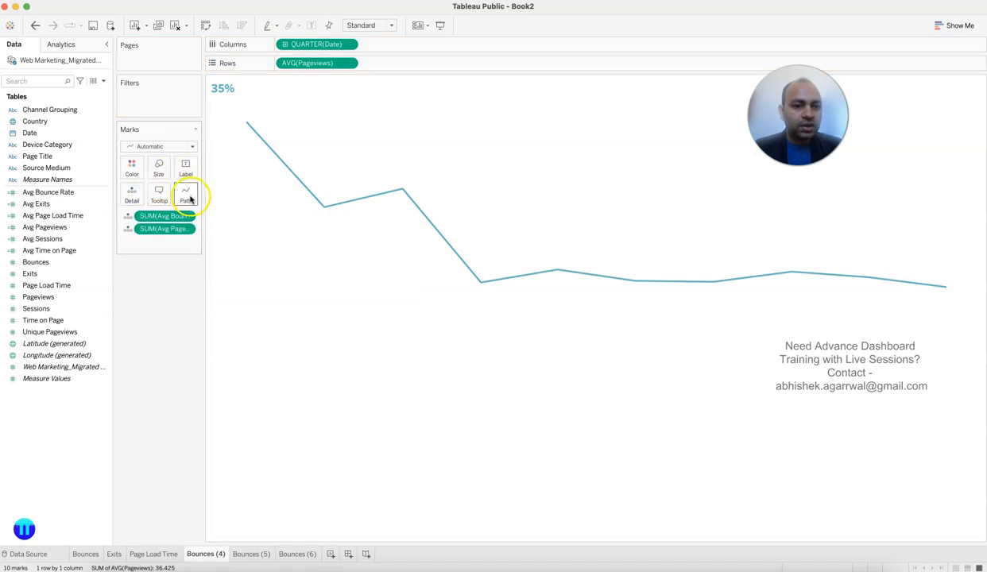
{"action": "double_click", "coordinate": [224, 88]}
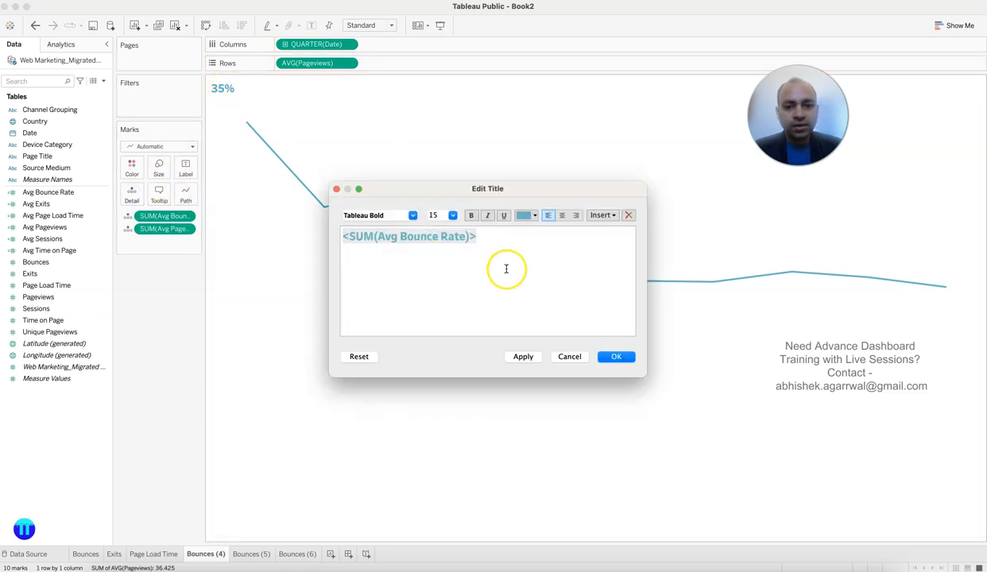
{"action": "left_click", "coordinate": [604, 215]}
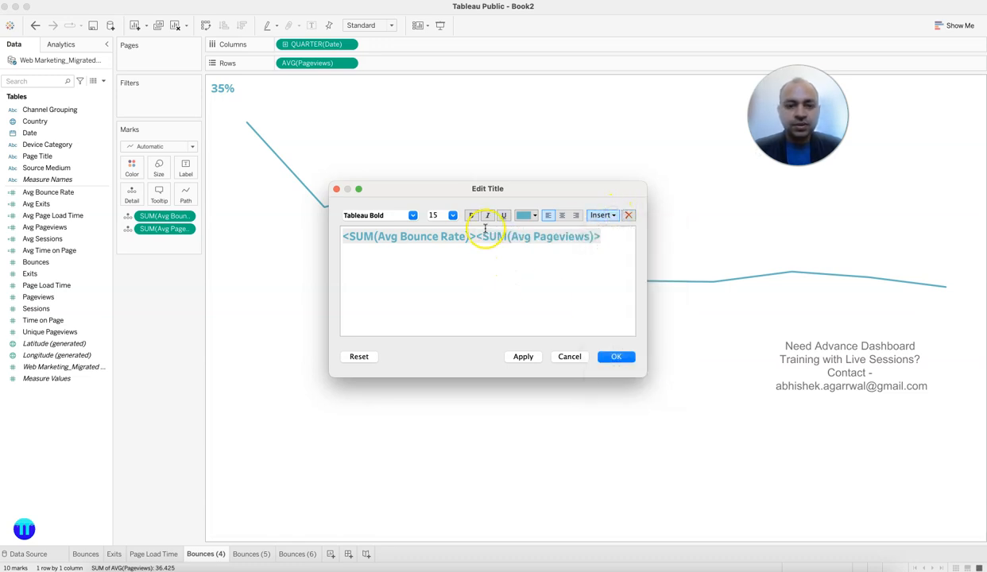
{"action": "key", "text": "shift+Home"}
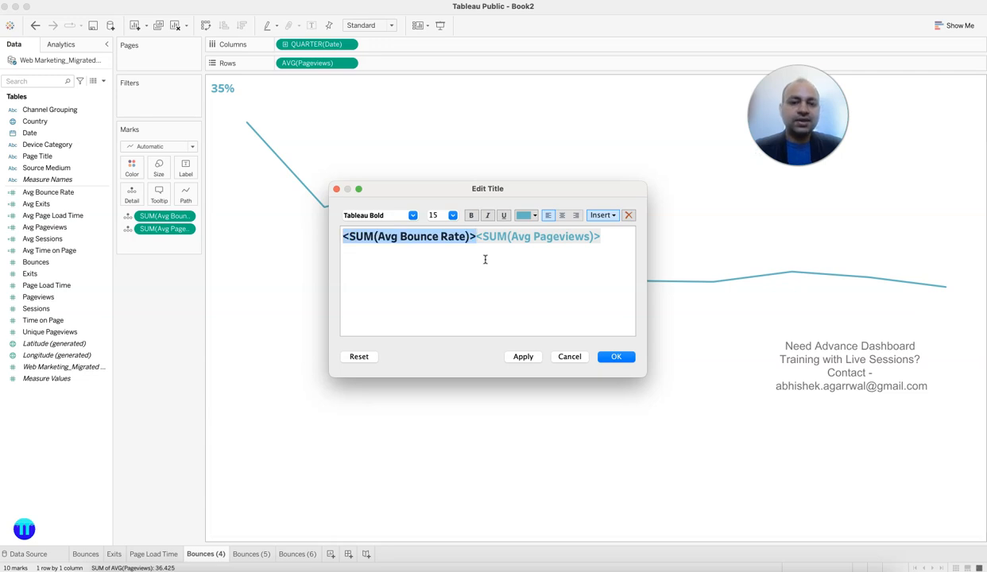
{"action": "key", "text": "BackSpace"}
{"action": "left_click", "coordinate": [516, 317]}
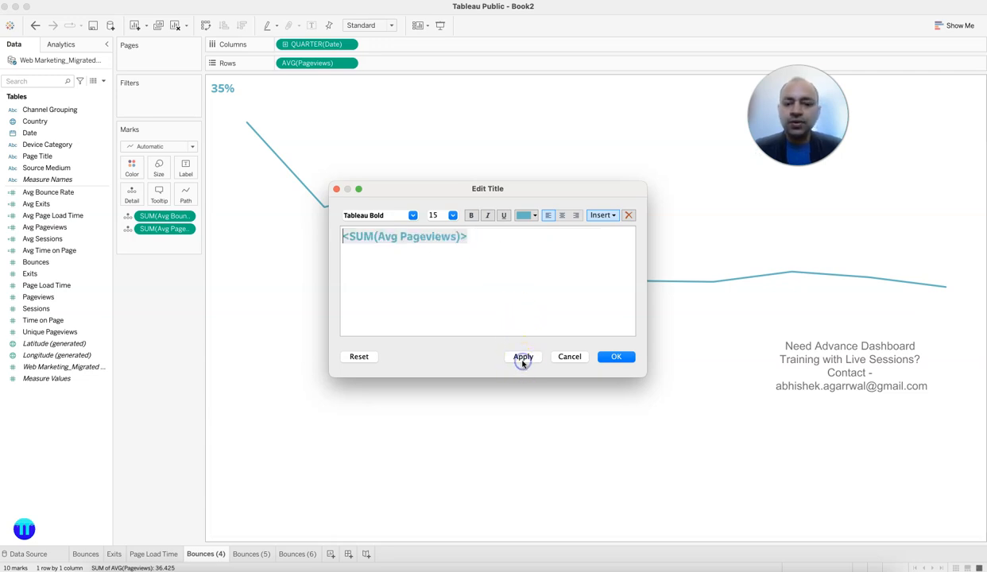
{"action": "left_click", "coordinate": [613, 357]}
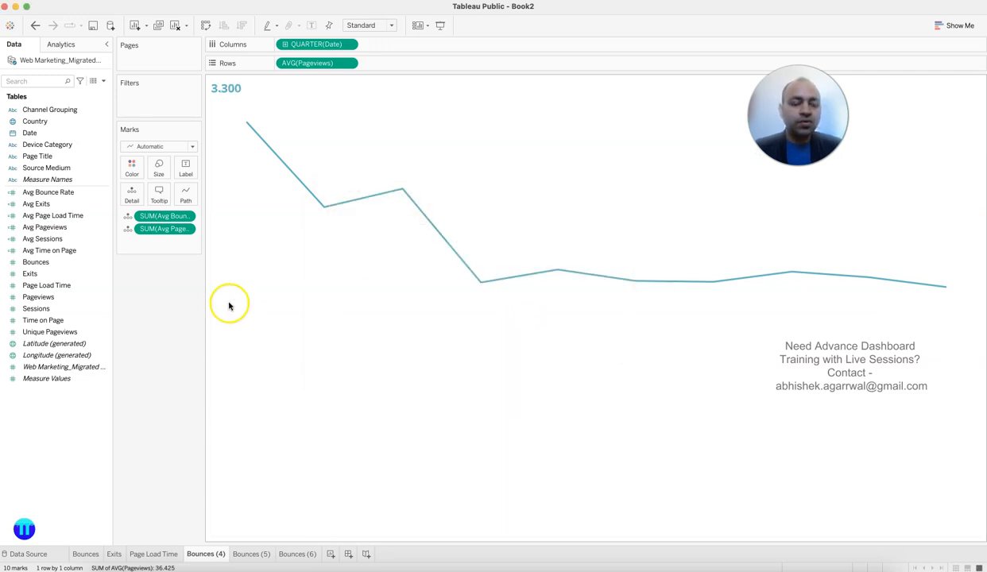
{"action": "left_click_drag", "start_coordinate": [169, 228], "coordinate": [167, 323]}
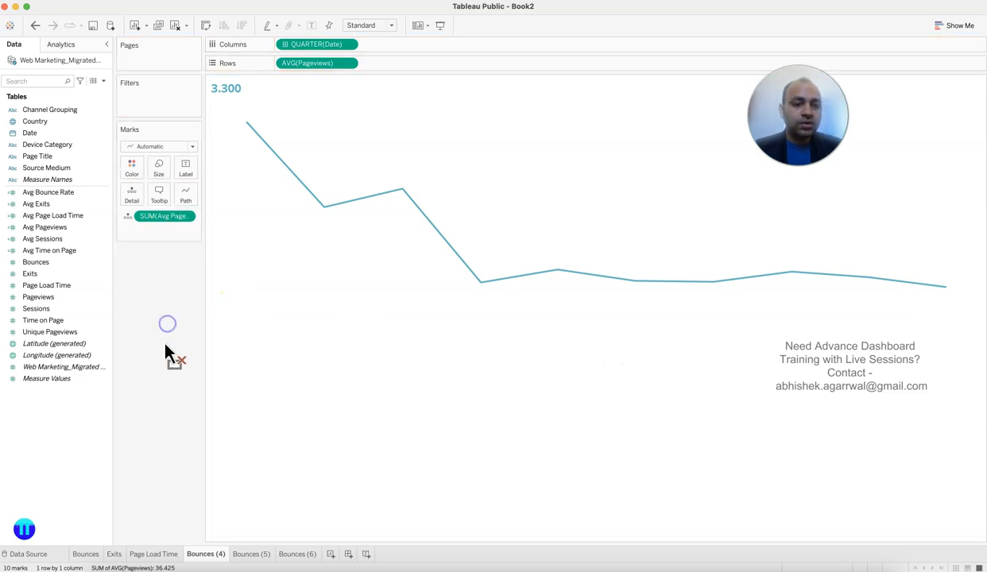
Step: Format the SUM(Avg Pageviews) pane numbers as Number (Custom) with 0 decimal places
{"action": "left_click", "coordinate": [184, 216]}
{"action": "mouse_move", "coordinate": [188, 254]}
{"action": "left_click", "coordinate": [174, 272]}
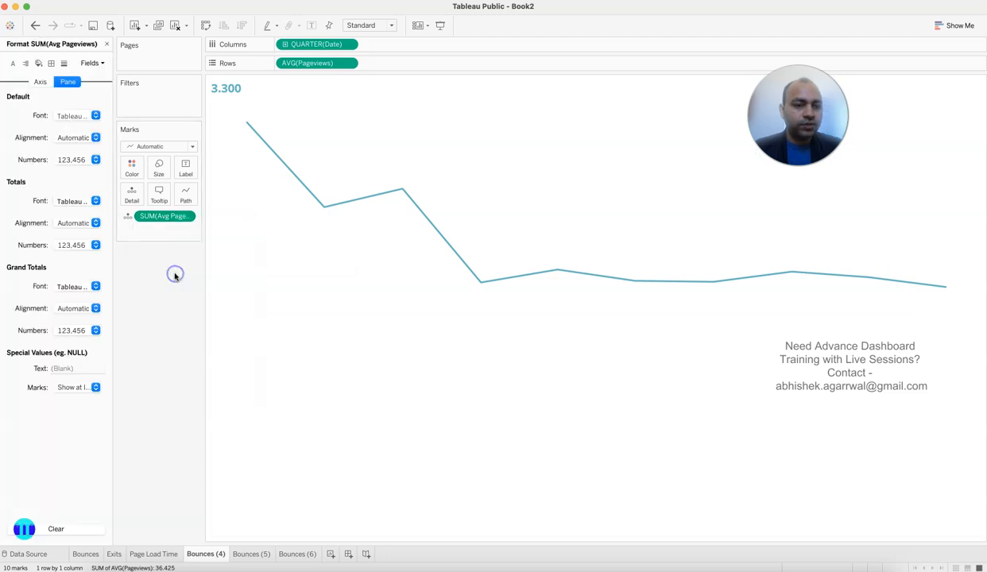
{"action": "left_click", "coordinate": [95, 159]}
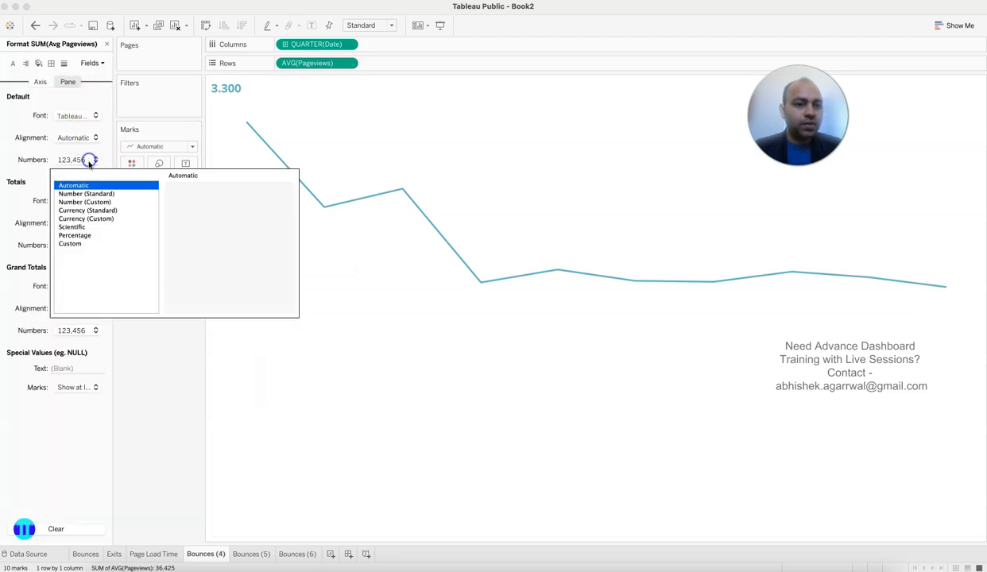
{"action": "left_click", "coordinate": [104, 201]}
{"action": "left_click", "coordinate": [188, 206]}
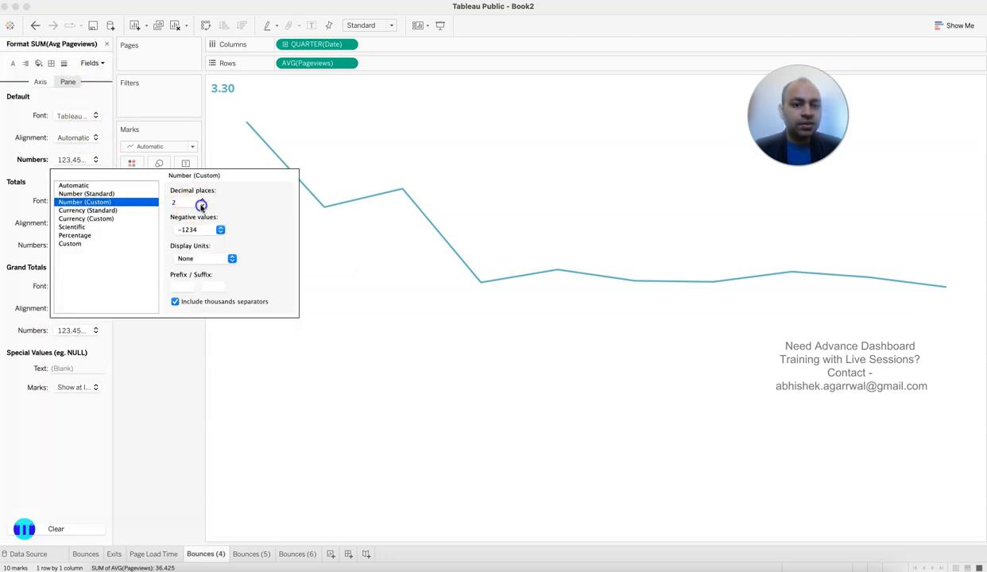
{"action": "left_click", "coordinate": [198, 402]}
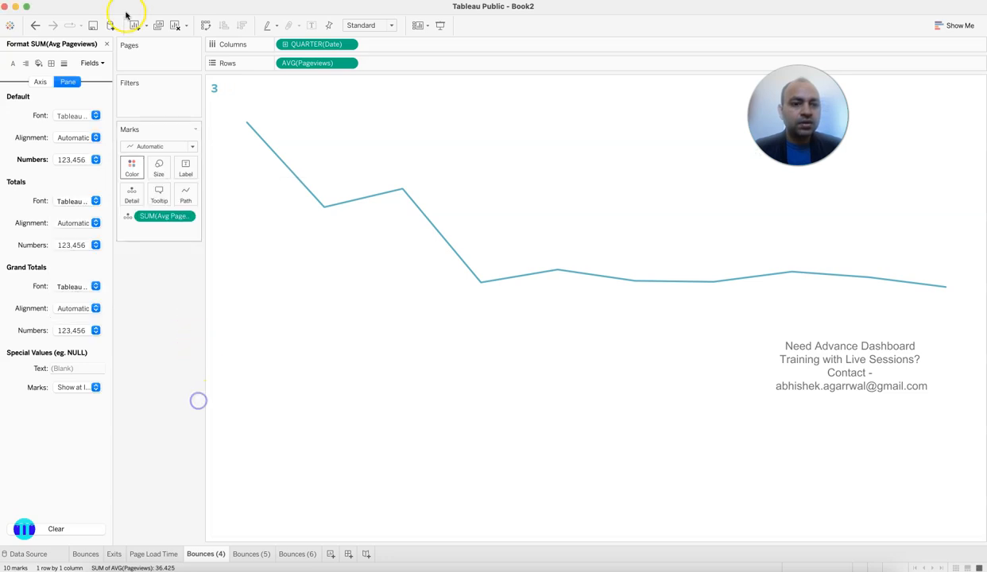
Step: Rename the Bounces (4) sheet as Pageviews and open the Bounces (5) sheet
{"action": "left_click", "coordinate": [107, 43]}
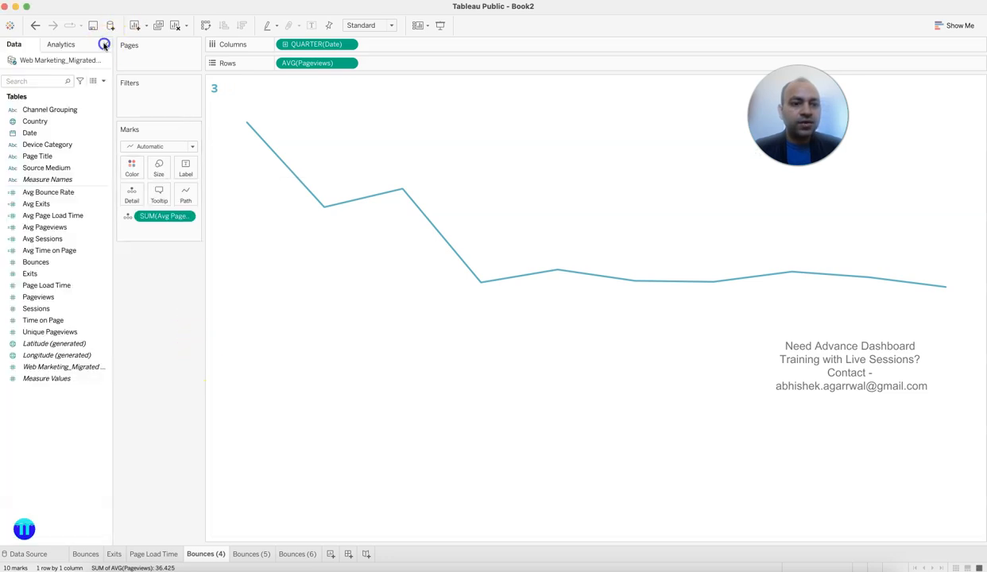
{"action": "double_click", "coordinate": [218, 553]}
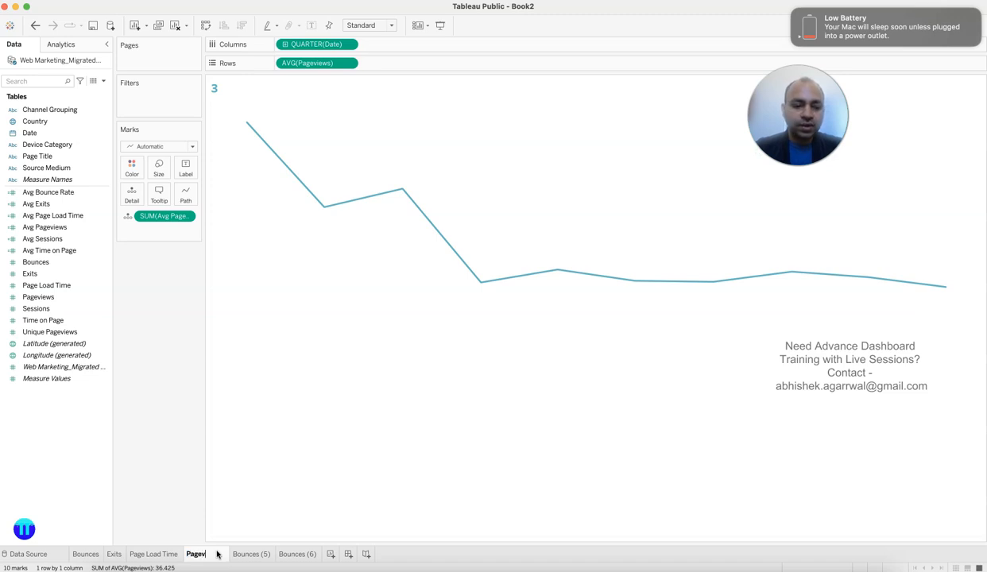
{"action": "left_click", "coordinate": [163, 518]}
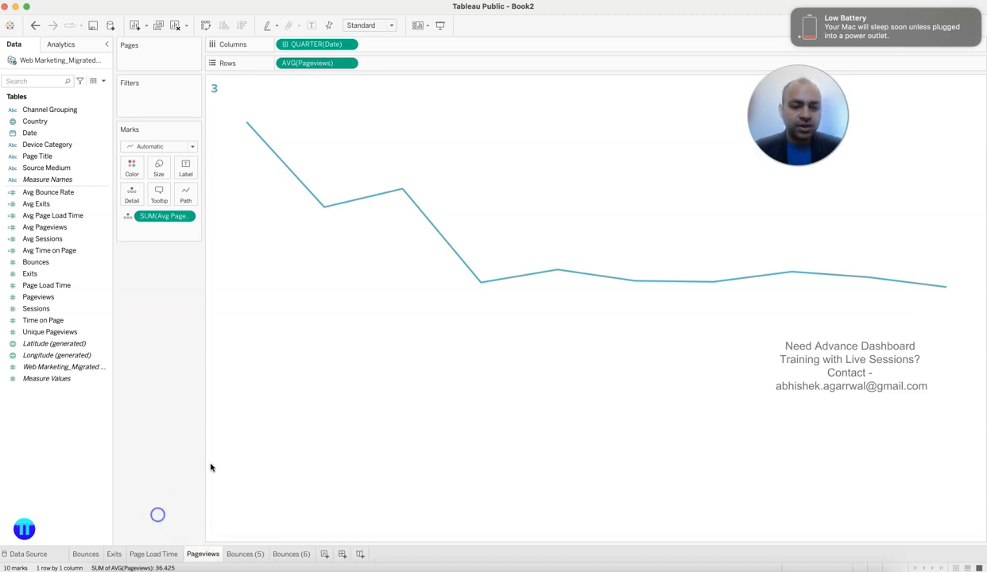
{"action": "left_click", "coordinate": [100, 442]}
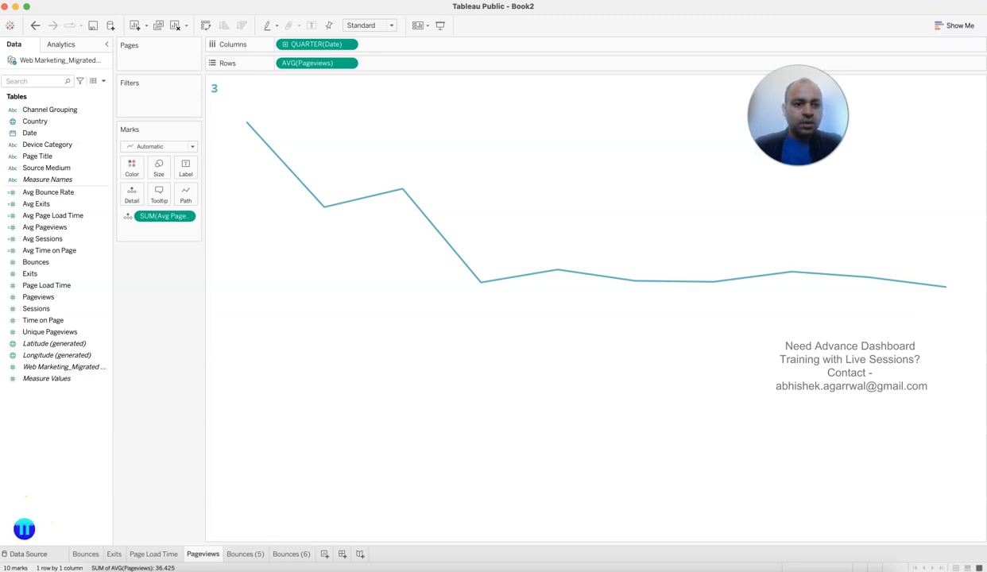
{"action": "left_click", "coordinate": [247, 554]}
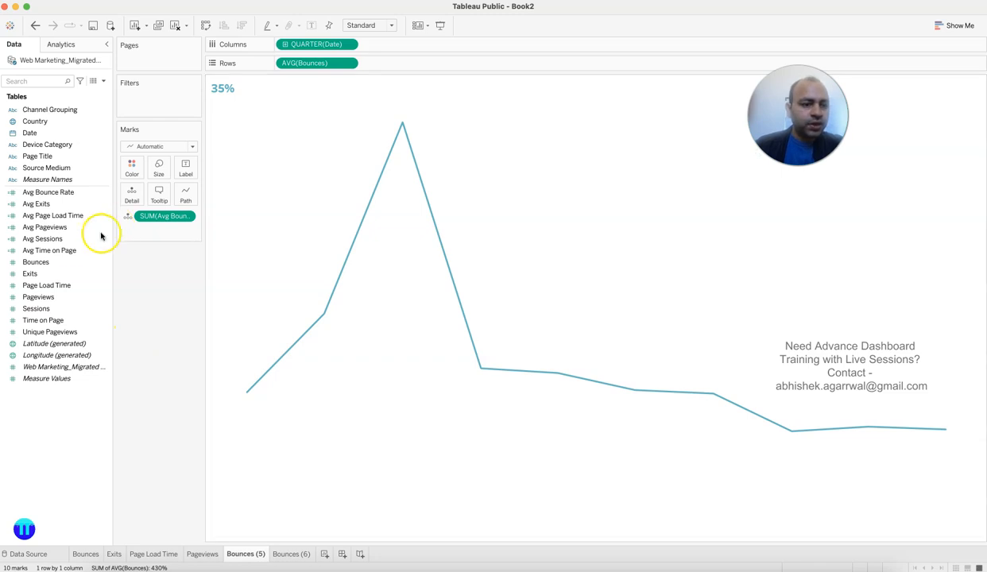
{"action": "left_click_drag", "start_coordinate": [73, 238], "coordinate": [317, 64]}
{"action": "left_click", "coordinate": [351, 63]}
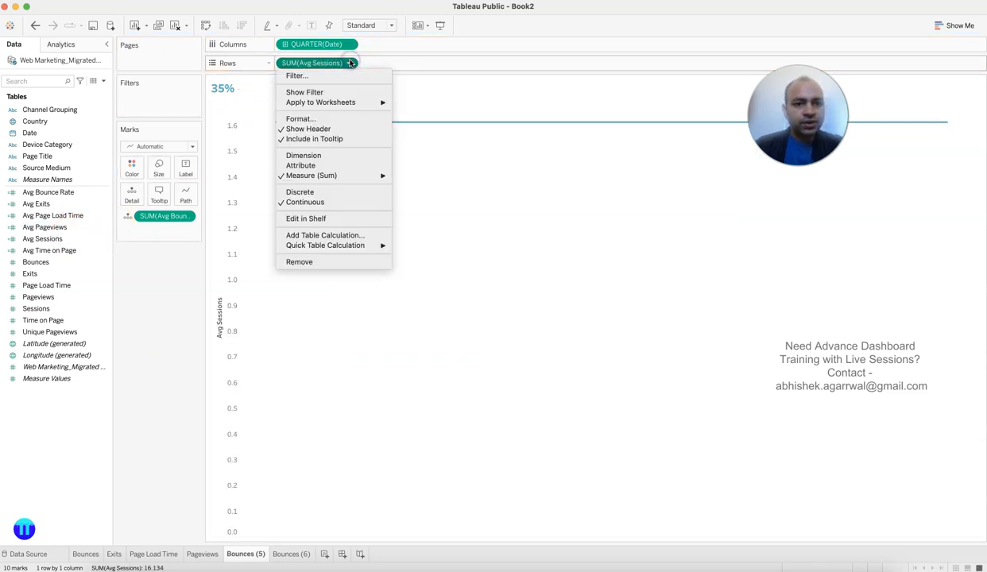
{"action": "mouse_move", "coordinate": [381, 175]}
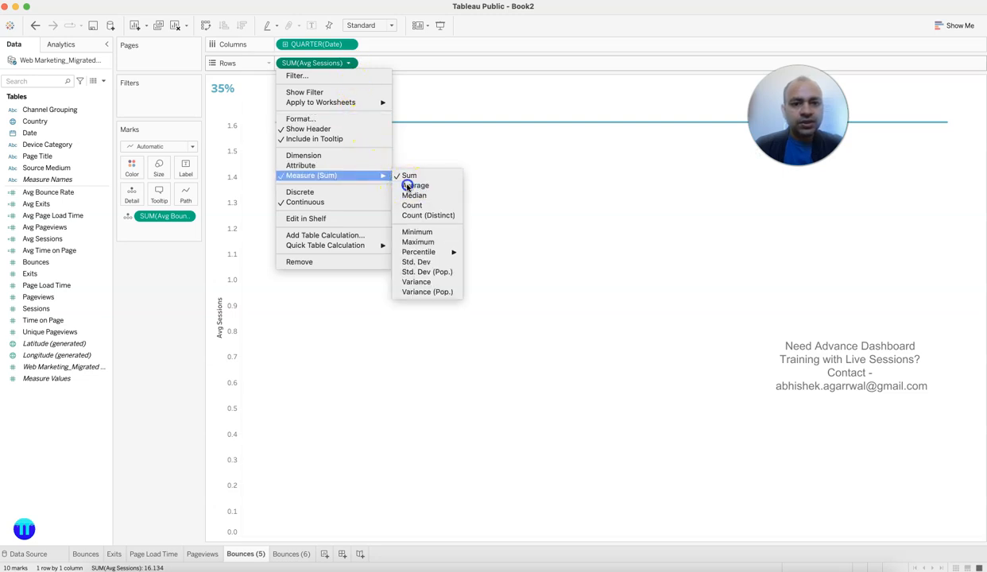
{"action": "left_click", "coordinate": [408, 186]}
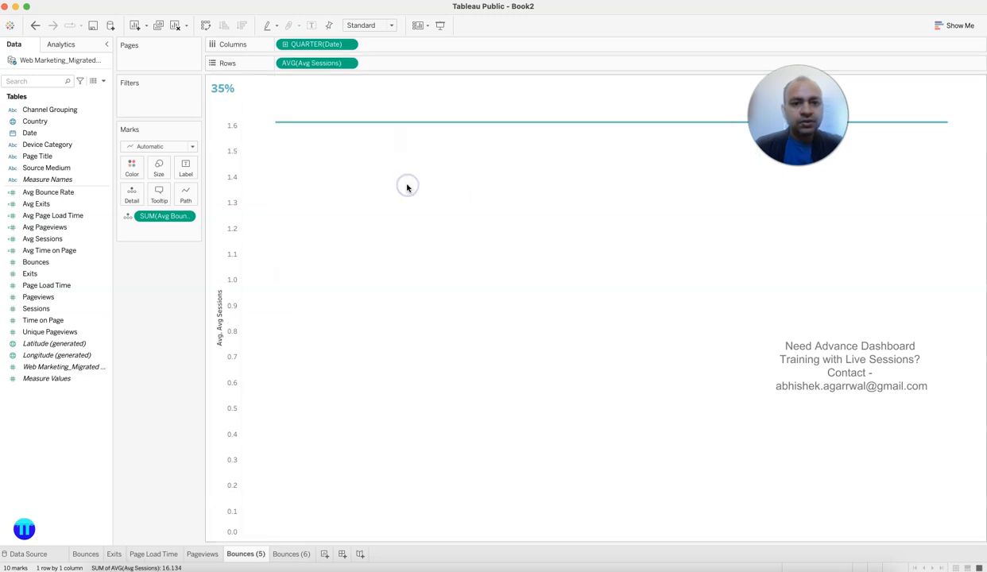
Step: Replace the measure on Rows in the Bounces (5) sheet with Sessions aggregated as Average
{"action": "left_click", "coordinate": [85, 307]}
{"action": "left_click_drag", "start_coordinate": [85, 306], "coordinate": [332, 68]}
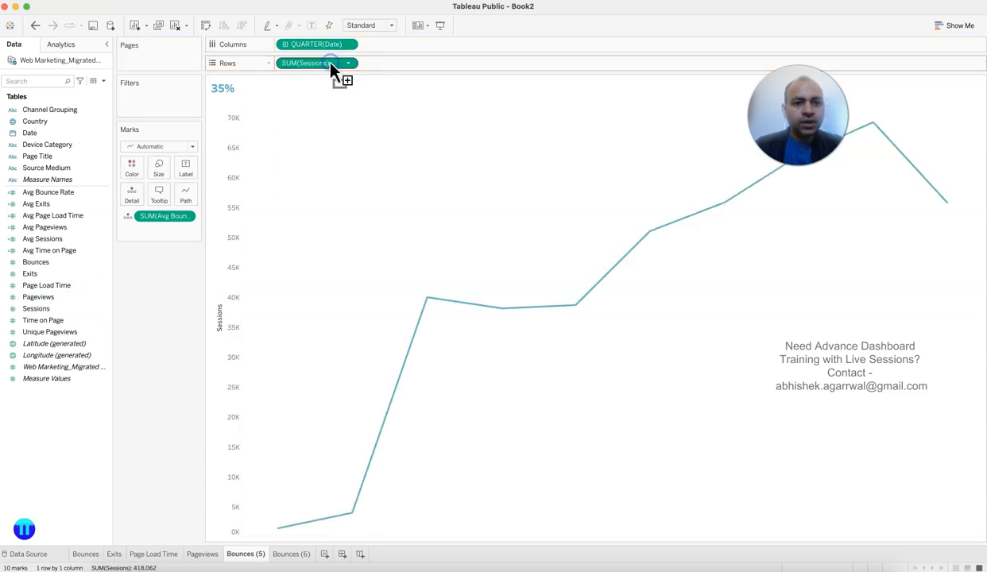
{"action": "left_click", "coordinate": [348, 63]}
{"action": "mouse_move", "coordinate": [375, 175]}
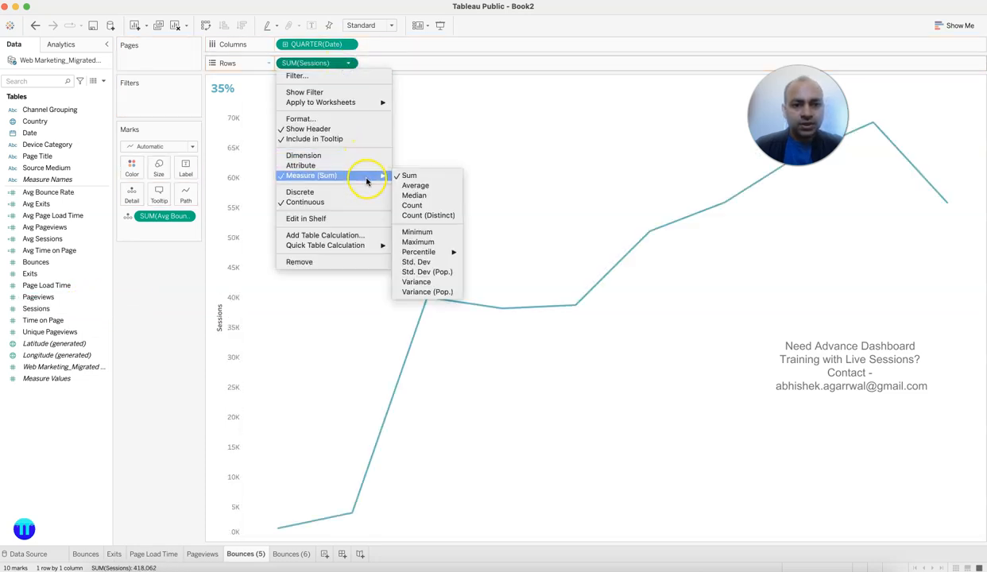
{"action": "left_click", "coordinate": [411, 186]}
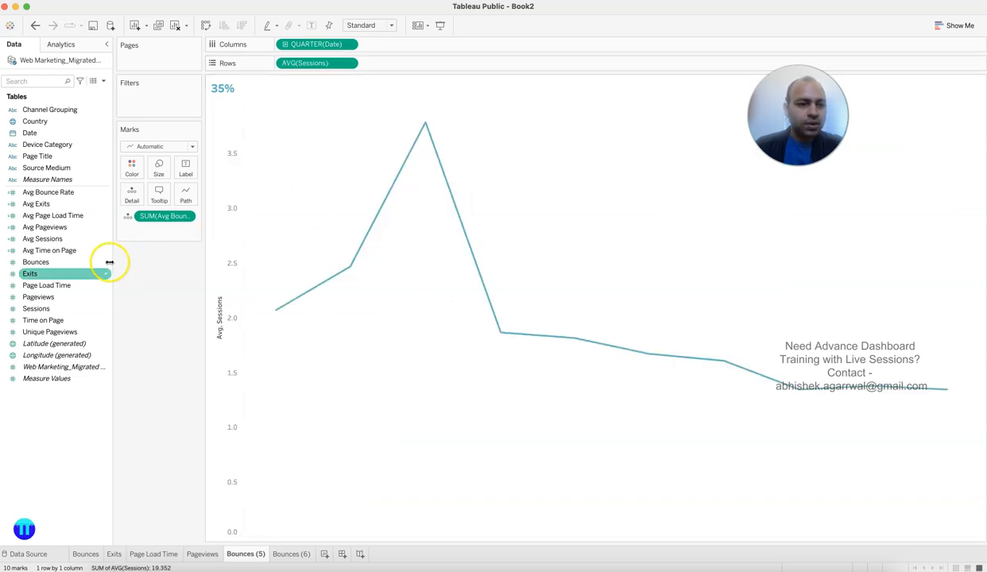
Step: Replace the Avg Bounce Rate detail in Bounces (5) with Avg Sessions and make SUM(Avg Sessions) the title's field
{"action": "left_click_drag", "start_coordinate": [61, 236], "coordinate": [132, 194]}
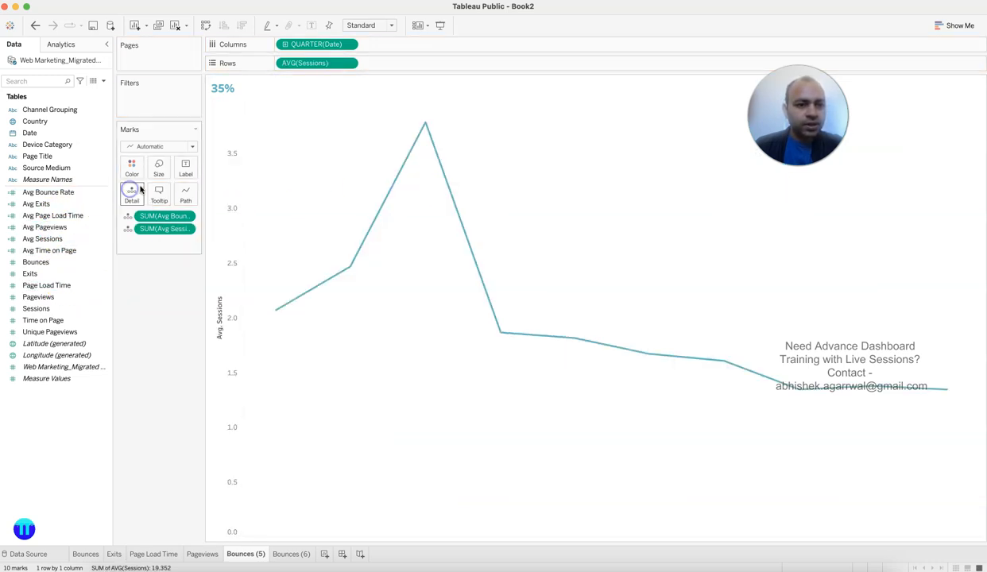
{"action": "double_click", "coordinate": [277, 88]}
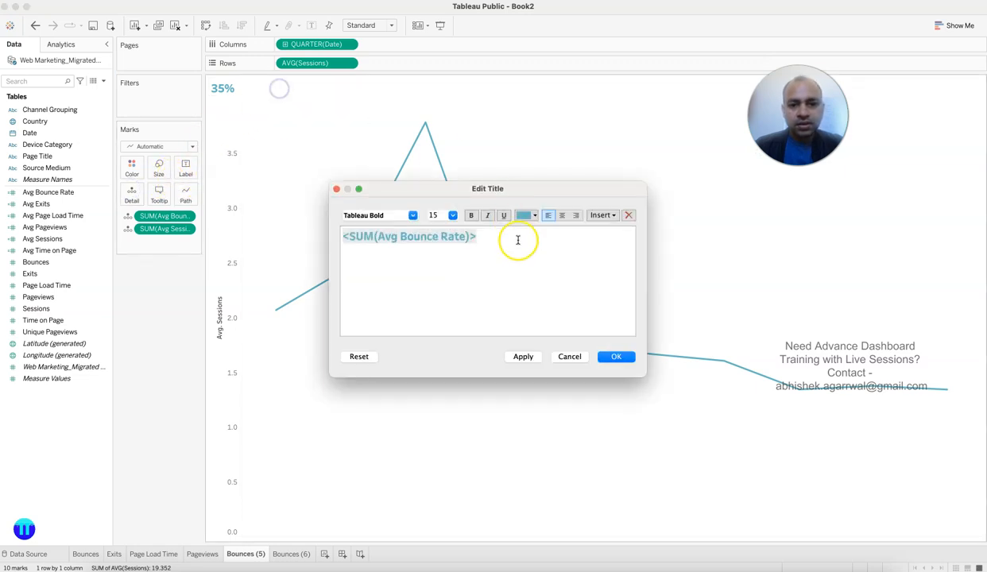
{"action": "left_click", "coordinate": [617, 216]}
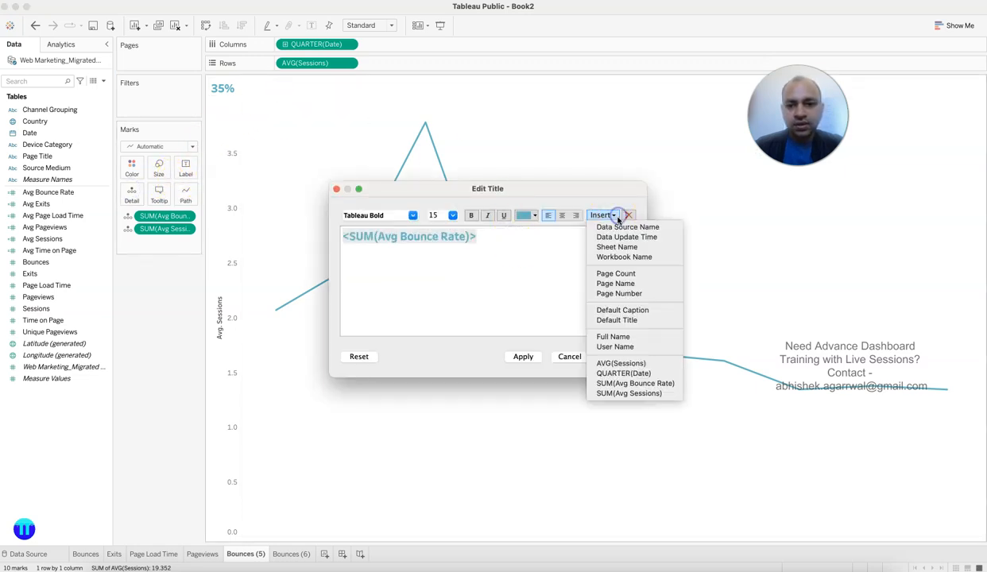
{"action": "left_click", "coordinate": [649, 395]}
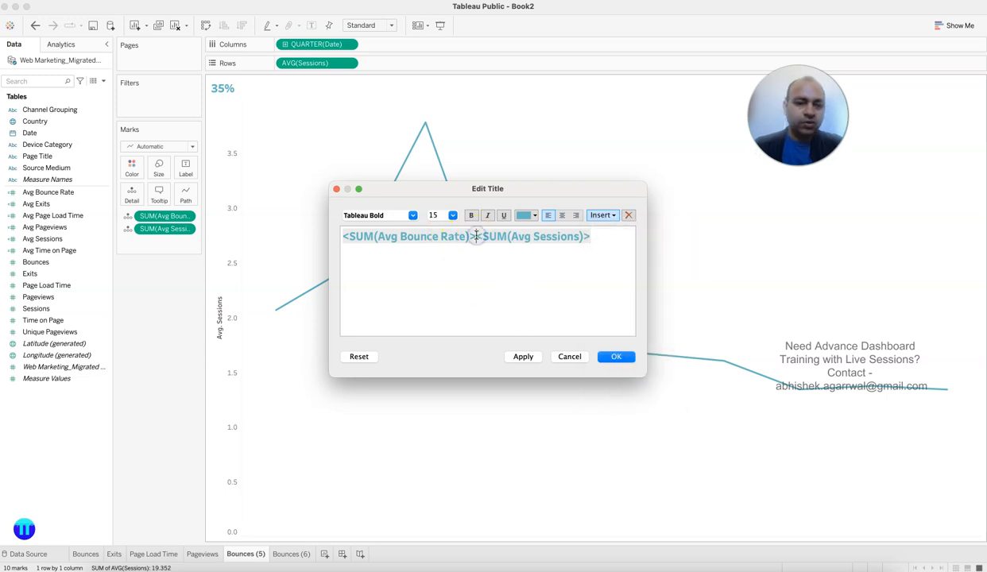
{"action": "left_click_drag", "start_coordinate": [475, 236], "coordinate": [342, 236]}
{"action": "key", "text": "BackSpace"}
{"action": "left_click", "coordinate": [611, 358]}
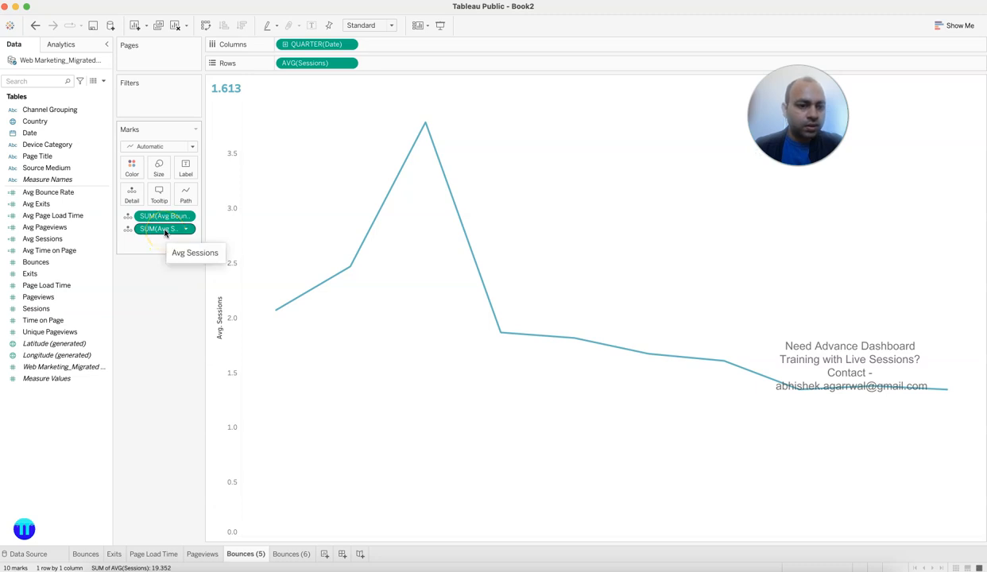
{"action": "left_click_drag", "start_coordinate": [165, 219], "coordinate": [172, 364]}
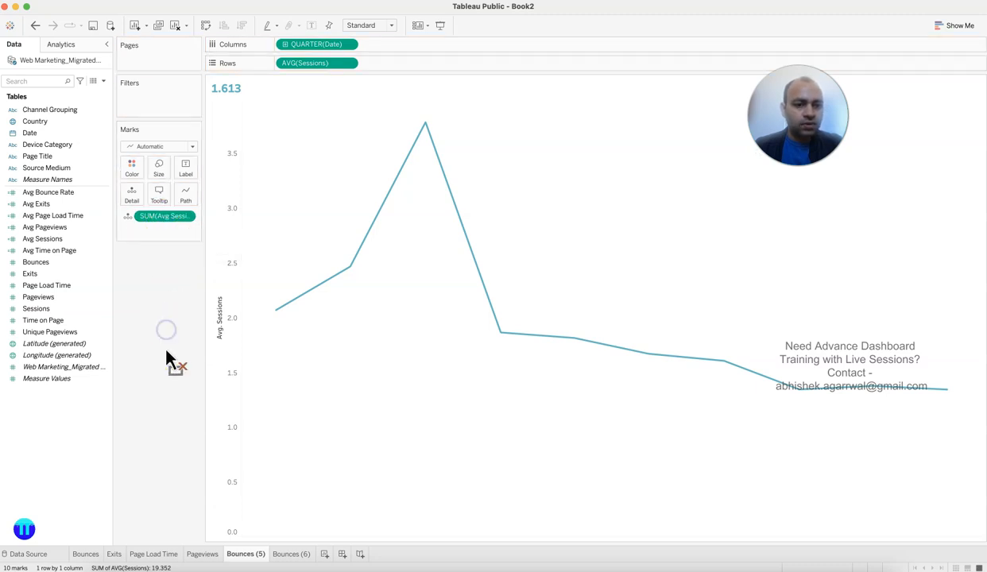
Step: Hide the Avg. Sessions axis header and format the SUM(Avg Sessions) pane numbers as Number (Custom) with 0 decimal places
{"action": "right_click", "coordinate": [228, 320]}
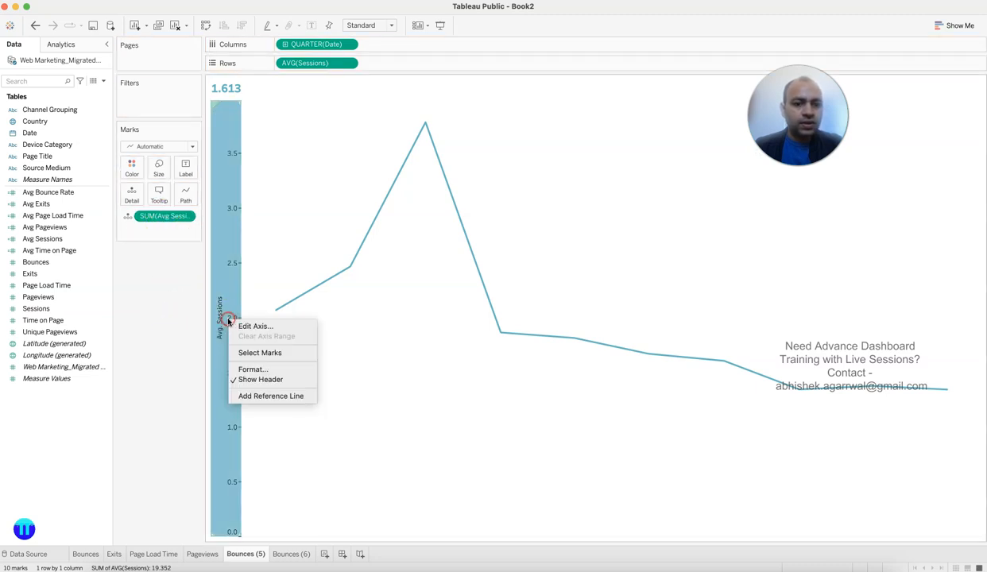
{"action": "left_click", "coordinate": [267, 380]}
{"action": "left_click", "coordinate": [188, 216]}
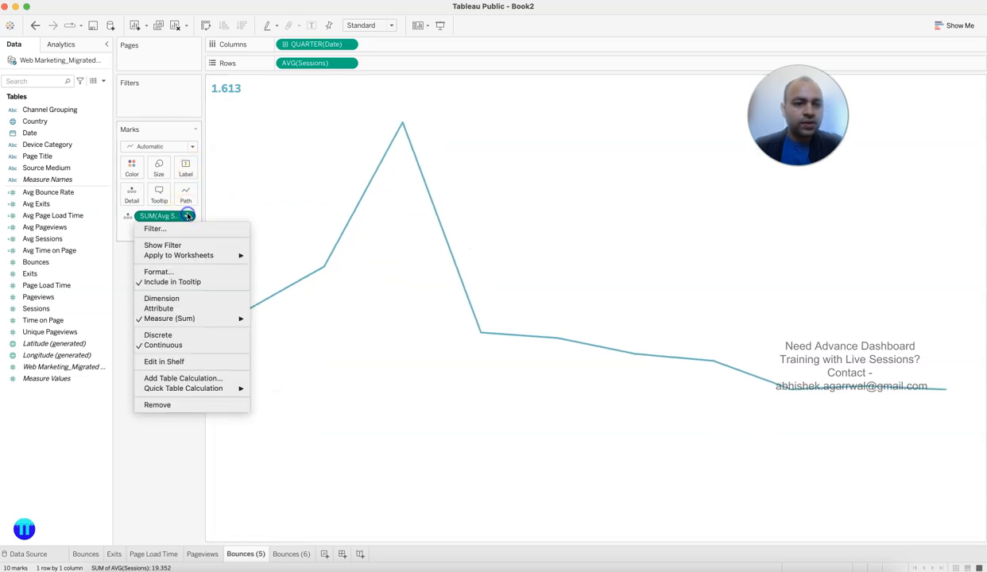
{"action": "left_click", "coordinate": [180, 271]}
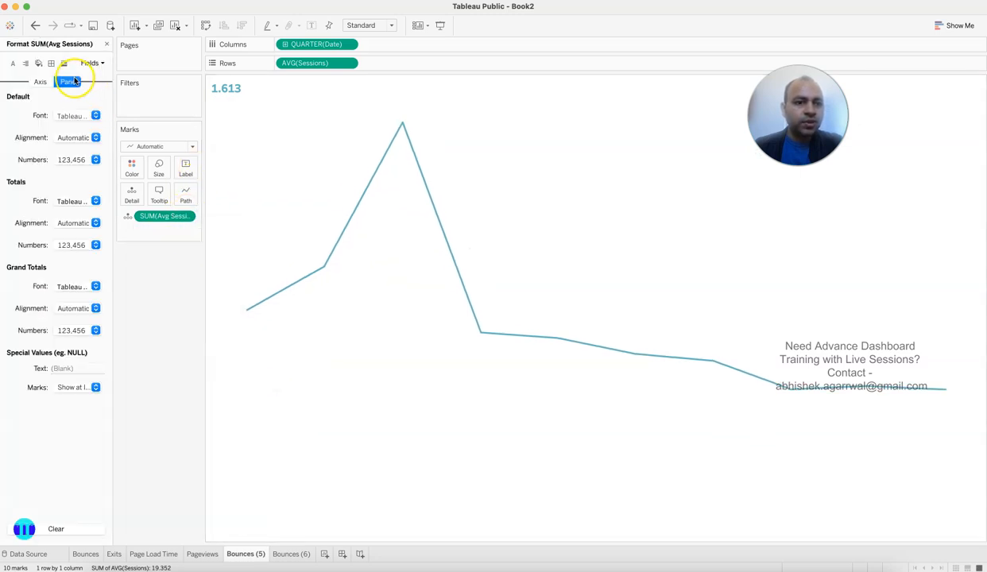
{"action": "left_click", "coordinate": [77, 160]}
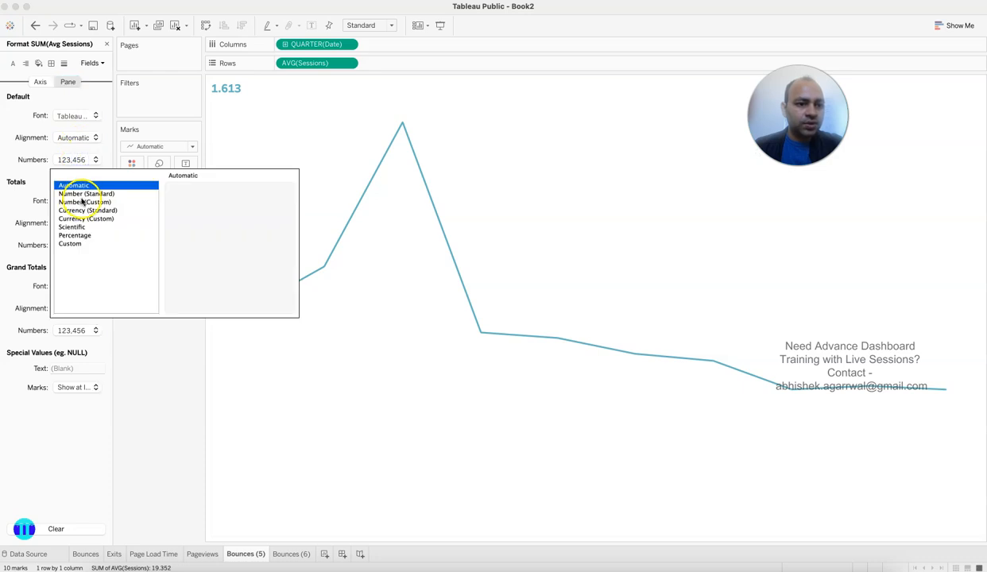
{"action": "left_click", "coordinate": [83, 201]}
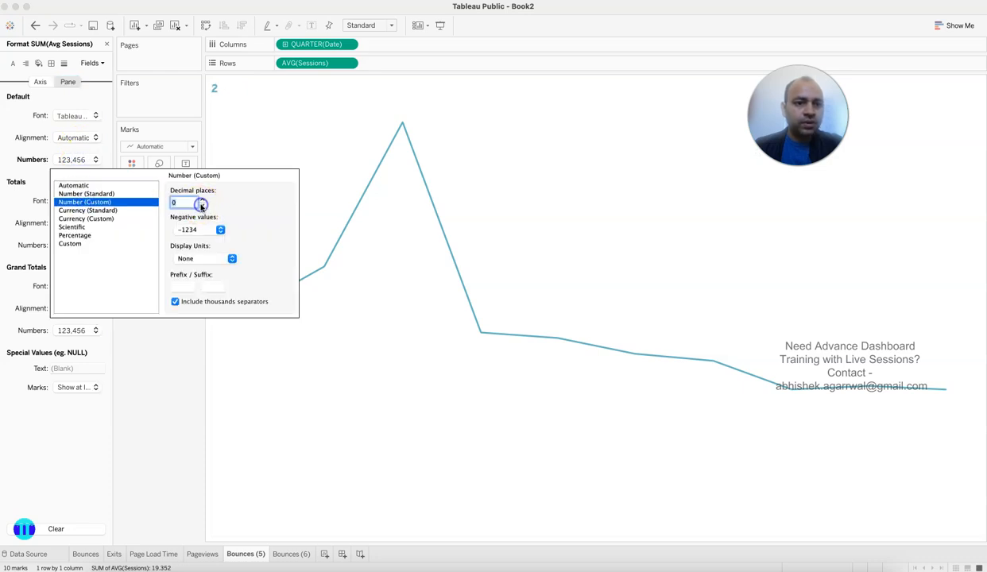
{"action": "left_click", "coordinate": [183, 375]}
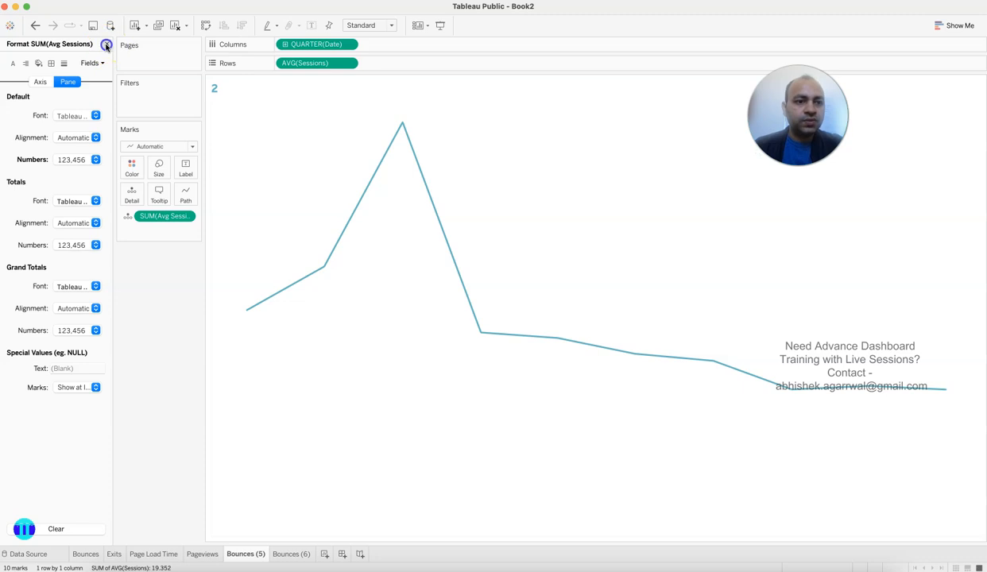
Step: Rename the Bounces (5) sheet as Sessions
{"action": "left_click", "coordinate": [107, 45]}
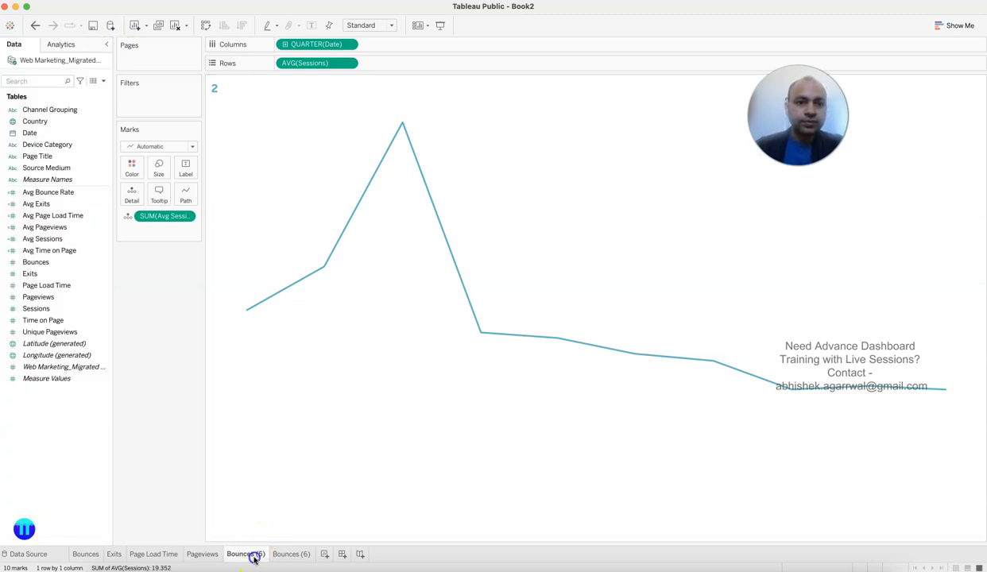
{"action": "type", "text": "ssion"}
{"action": "key", "text": "Return"}
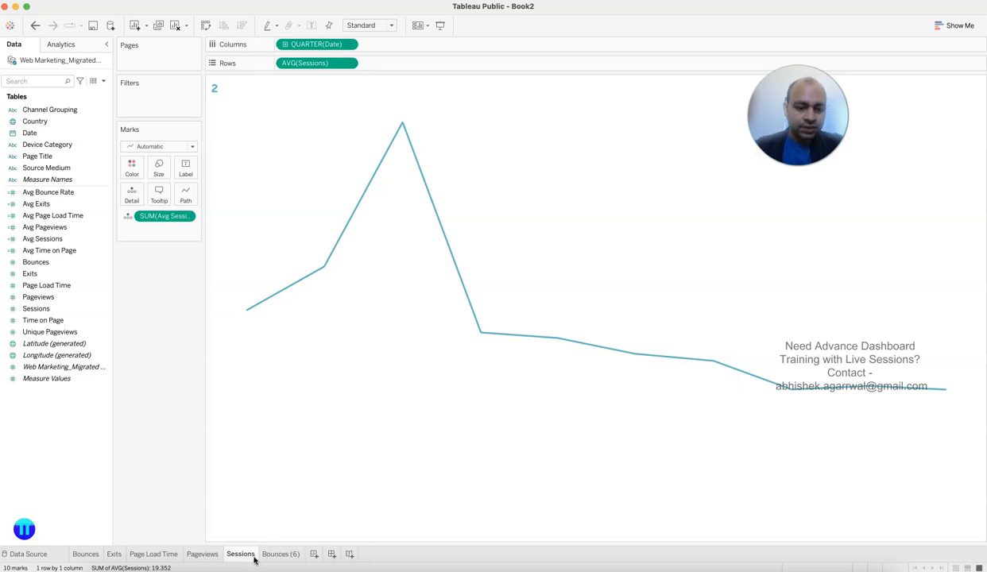
Step: Open the Bounces (6) sheet and rename it as Time on Page
{"action": "left_click", "coordinate": [282, 554]}
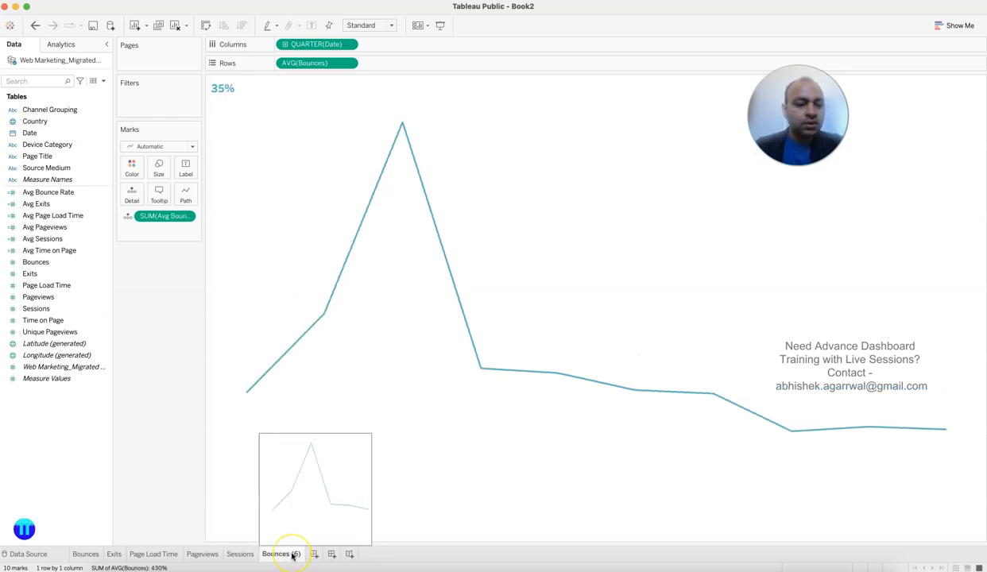
{"action": "double_click", "coordinate": [293, 555]}
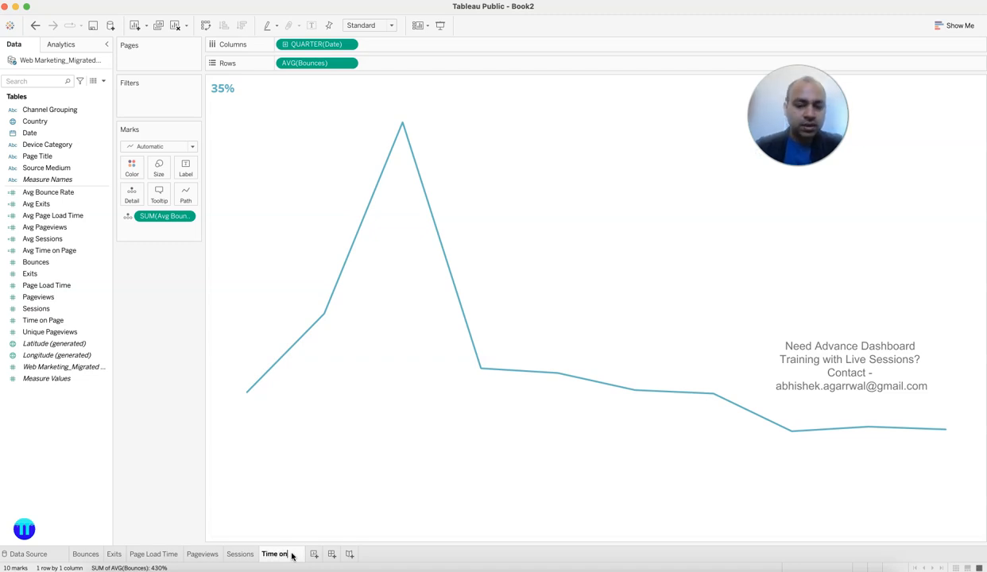
{"action": "left_click", "coordinate": [592, 244]}
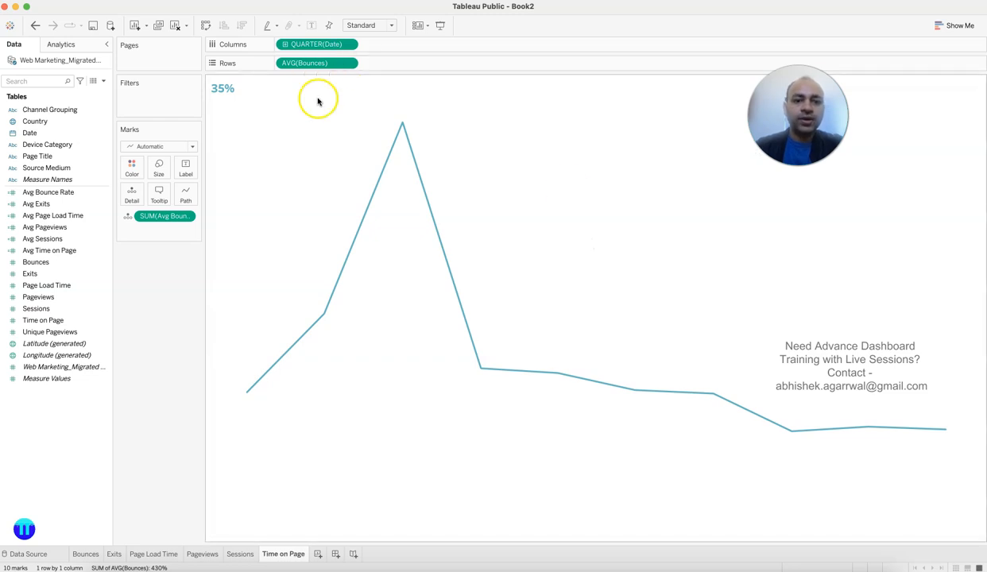
Step: Replace Bounces on Rows with Time on Page aggregated as Average in the Time on Page sheet
{"action": "left_click_drag", "start_coordinate": [66, 319], "coordinate": [326, 70]}
{"action": "left_click", "coordinate": [348, 63]}
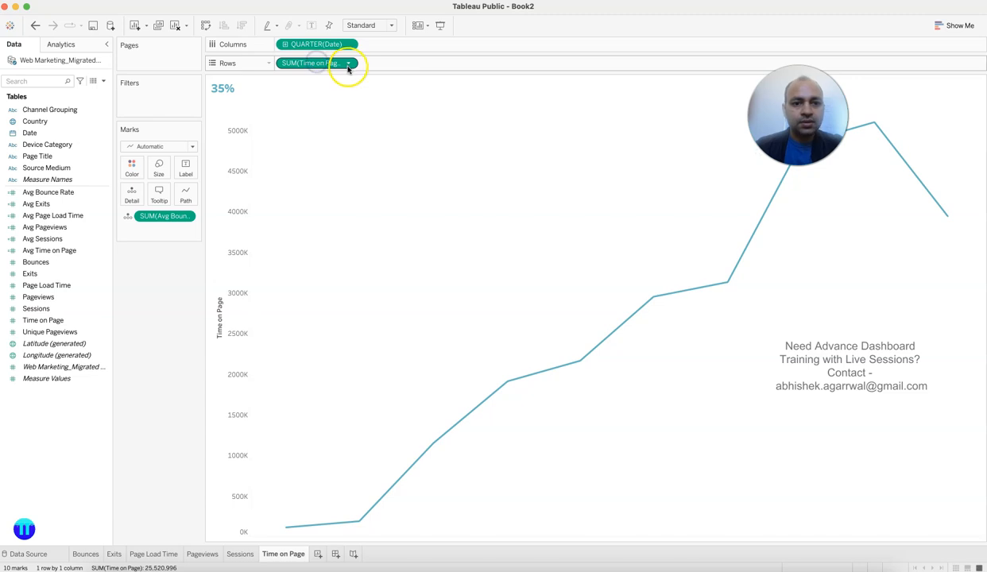
{"action": "mouse_move", "coordinate": [361, 176]}
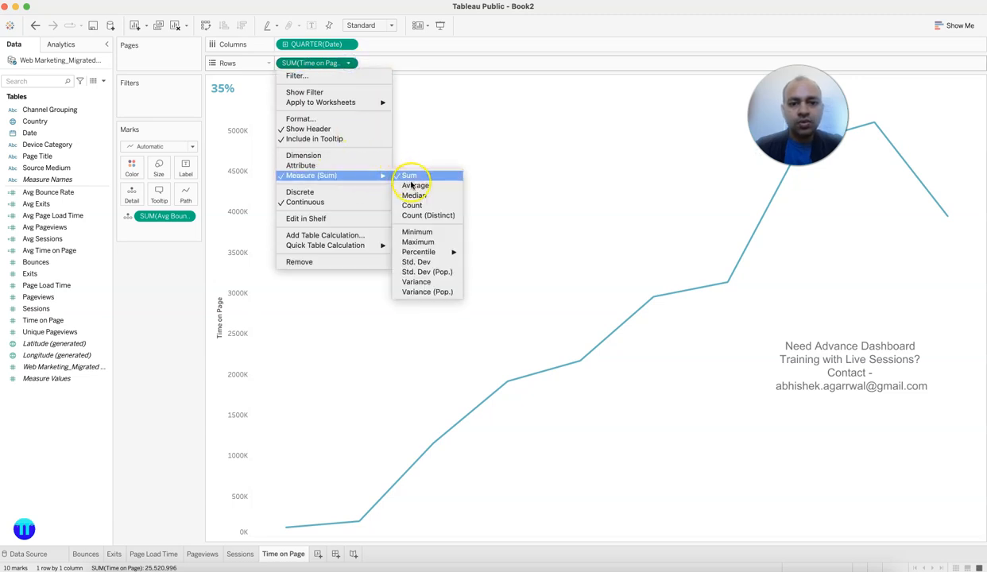
{"action": "left_click", "coordinate": [412, 186]}
Step: Replace Avg Bounce Rate with Avg Time on Page on Detail and in the title of the Time on Page sheet
{"action": "left_click", "coordinate": [80, 251]}
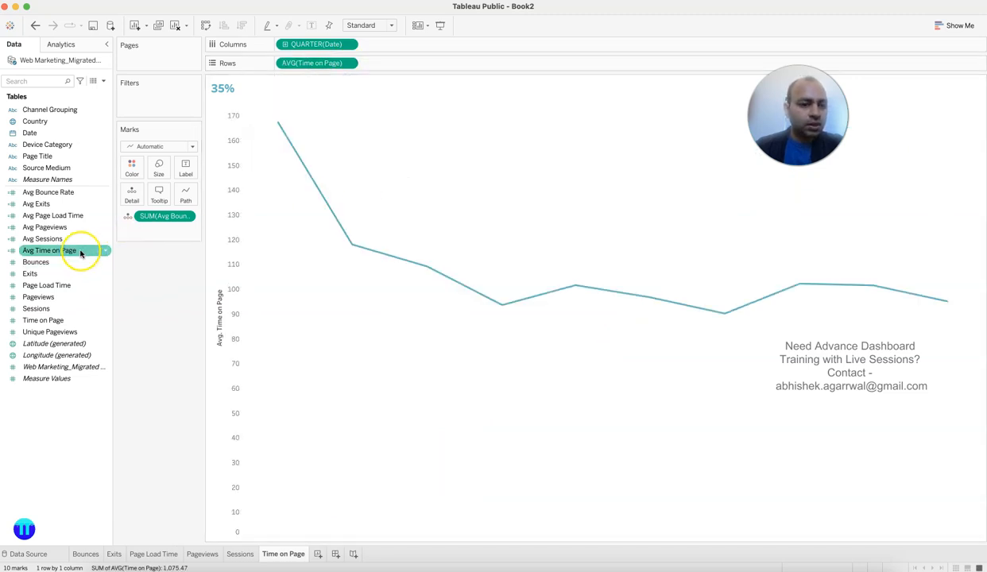
{"action": "left_click_drag", "start_coordinate": [81, 252], "coordinate": [126, 199]}
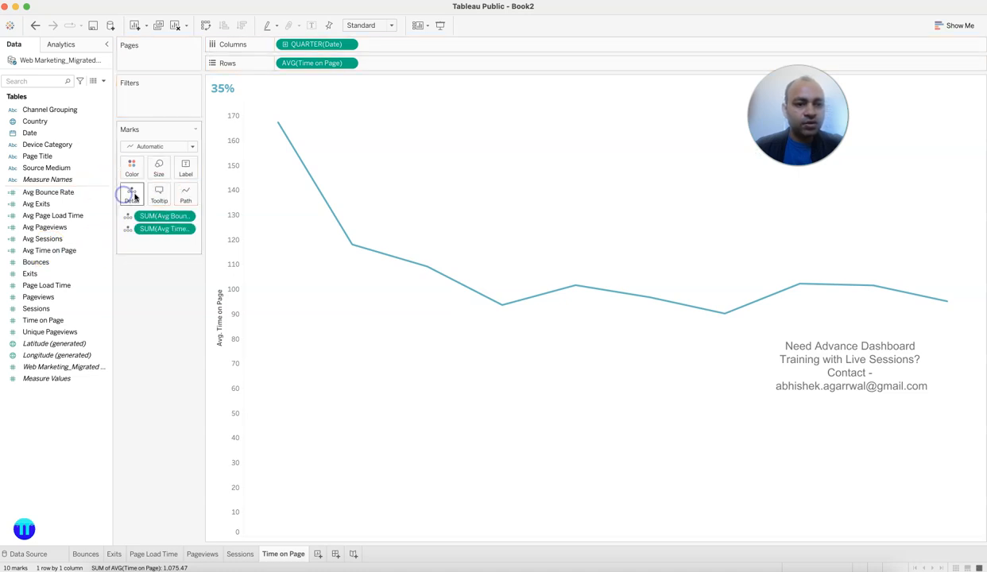
{"action": "double_click", "coordinate": [224, 88]}
{"action": "left_click", "coordinate": [502, 239]}
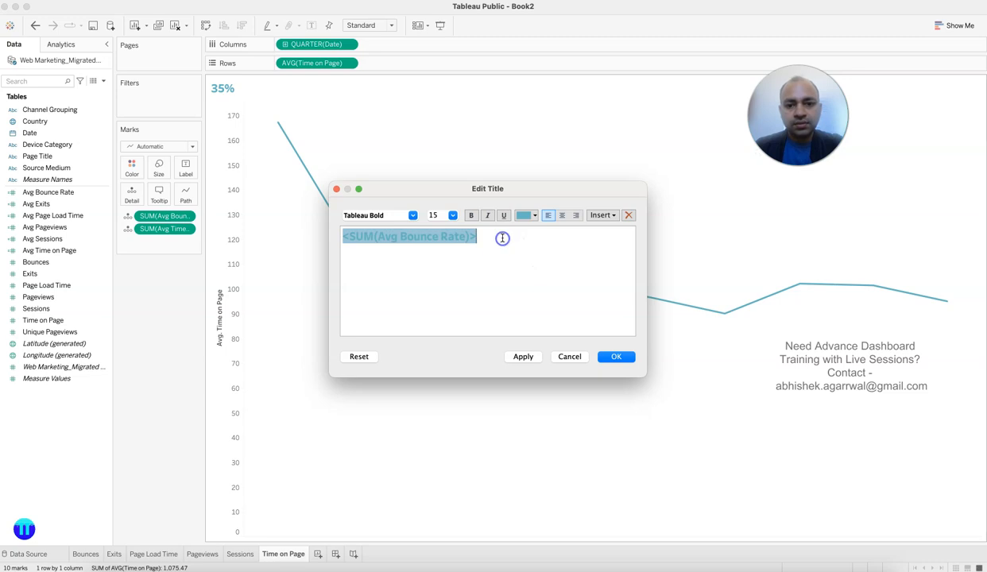
{"action": "left_click", "coordinate": [612, 215]}
{"action": "left_click", "coordinate": [646, 394]}
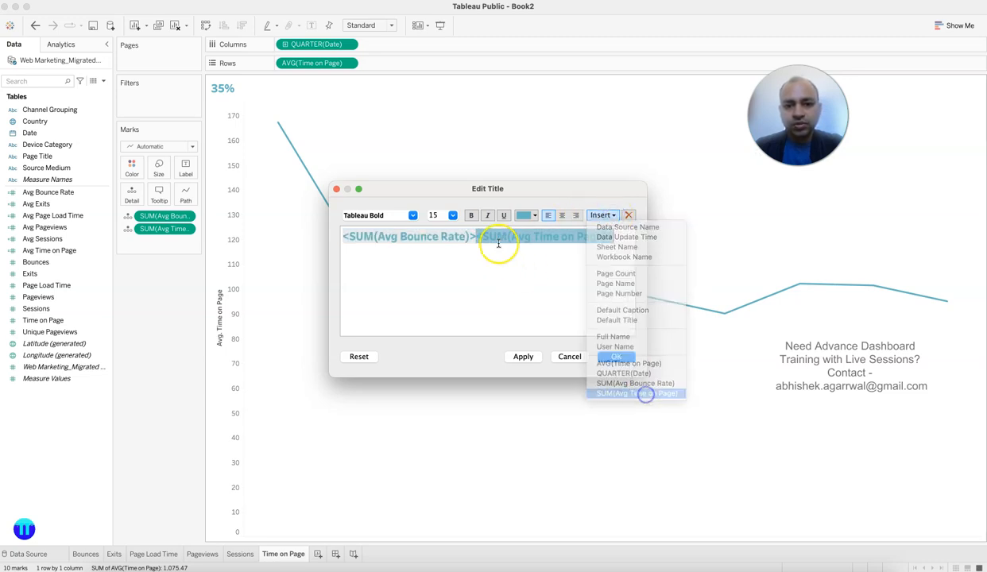
{"action": "left_click", "coordinate": [503, 299]}
{"action": "key", "text": "BackSpace"}
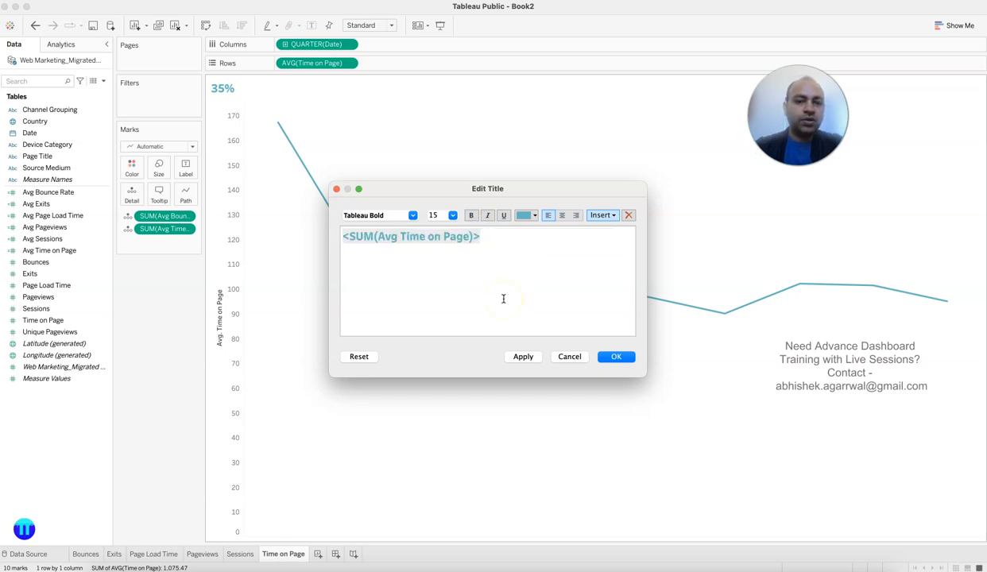
{"action": "left_click", "coordinate": [617, 358]}
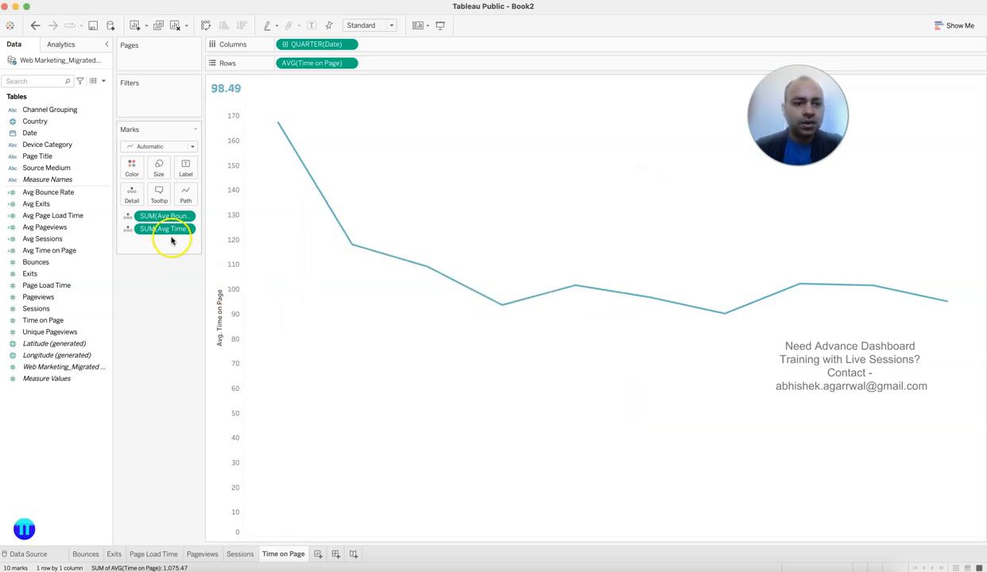
{"action": "left_click_drag", "start_coordinate": [163, 217], "coordinate": [159, 318]}
Step: Format the SUM(Avg Time on Page) pane numbers as Number (Custom) with 0 decimal places and suffix " Seconds", and hide the Avg. Time on Page axis header
{"action": "left_click", "coordinate": [188, 218]}
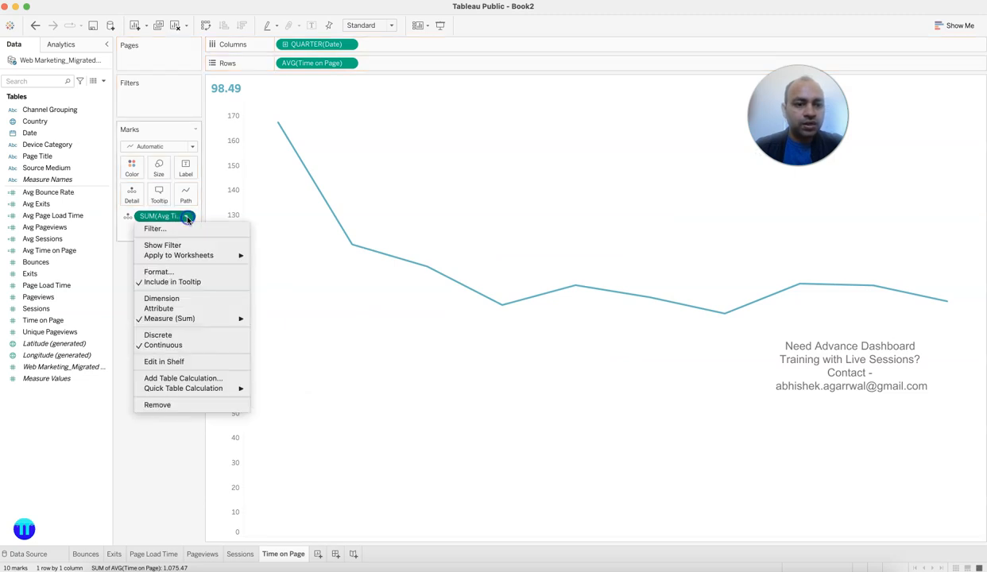
{"action": "left_click", "coordinate": [189, 273]}
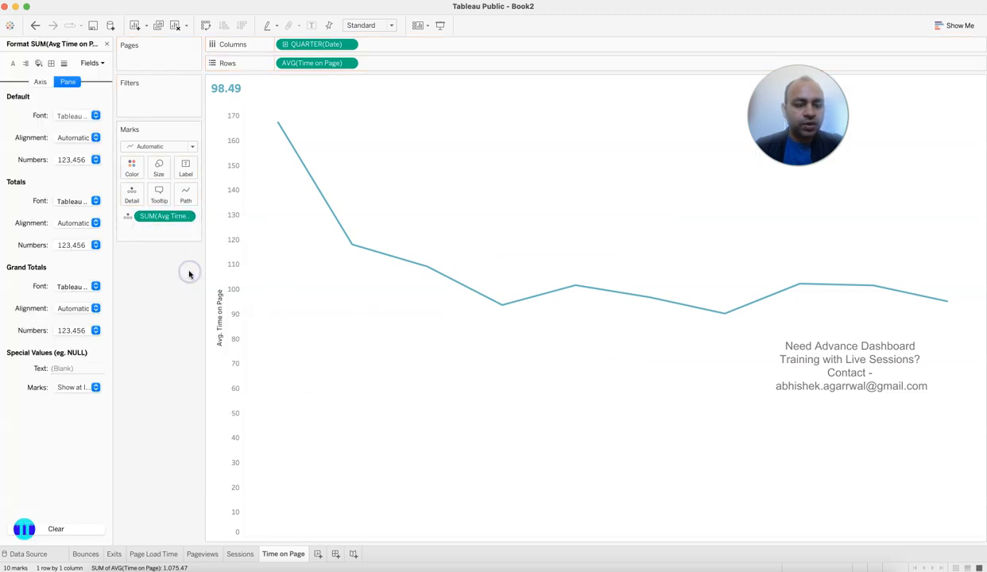
{"action": "left_click", "coordinate": [95, 160]}
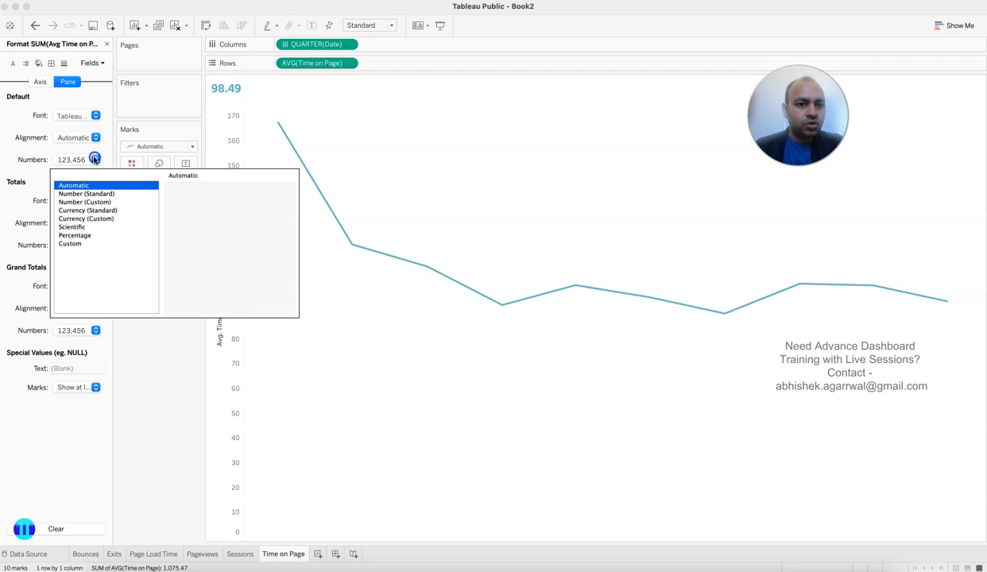
{"action": "left_click", "coordinate": [96, 203]}
{"action": "left_click", "coordinate": [202, 206]}
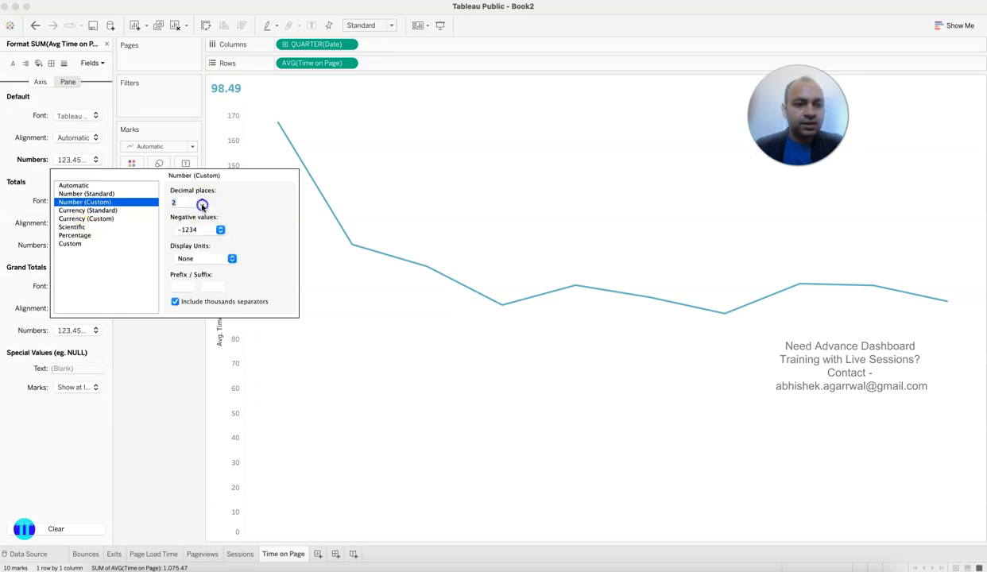
{"action": "left_click", "coordinate": [214, 286]}
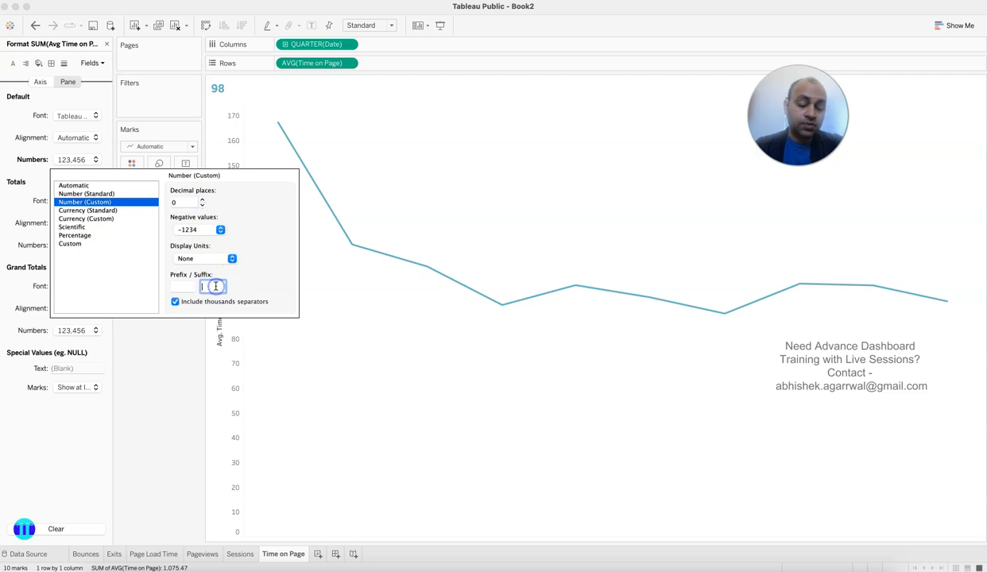
{"action": "type", "text": "Seconds"}
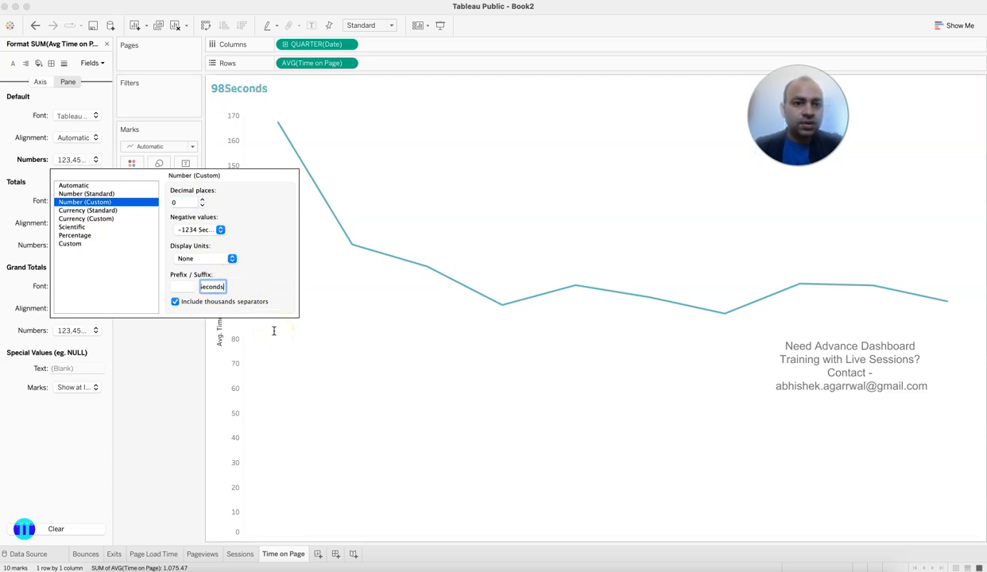
{"action": "left_click", "coordinate": [162, 412]}
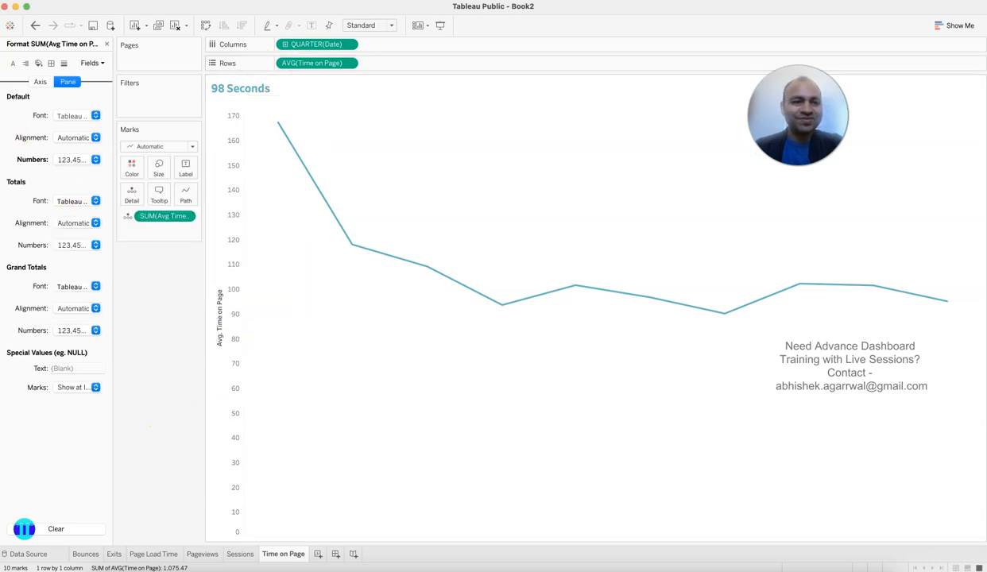
{"action": "left_click", "coordinate": [107, 45]}
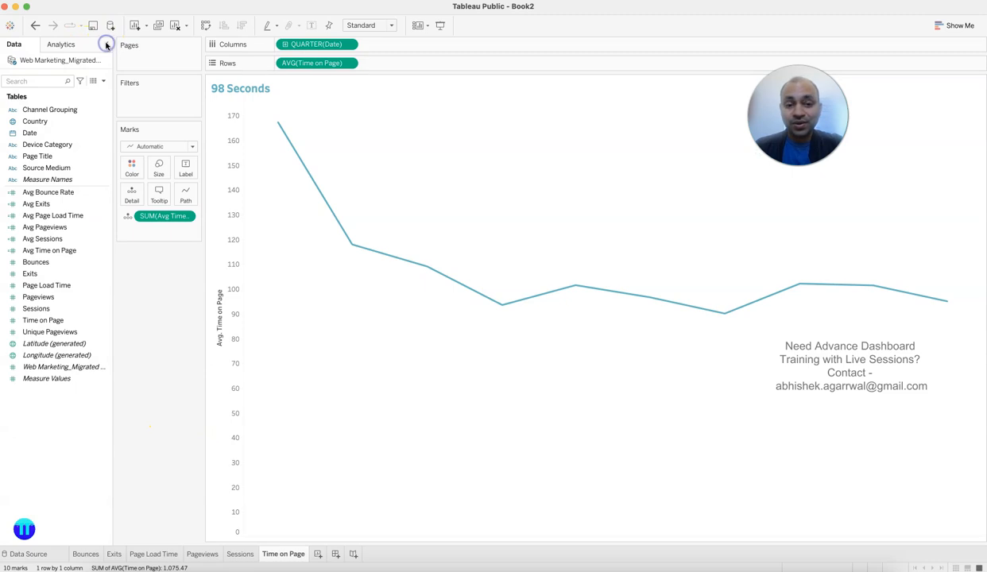
{"action": "right_click", "coordinate": [235, 214]}
{"action": "left_click", "coordinate": [269, 271]}
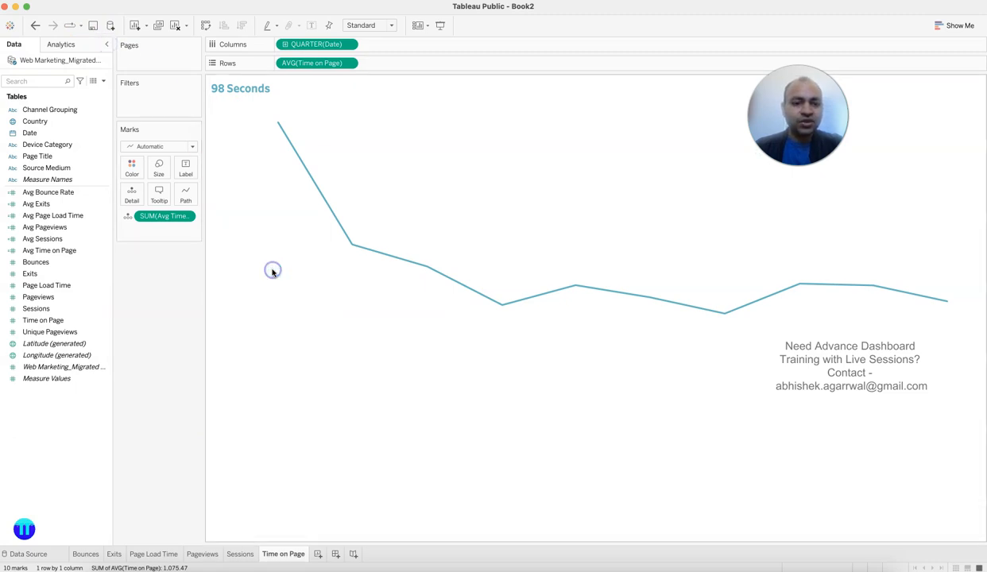
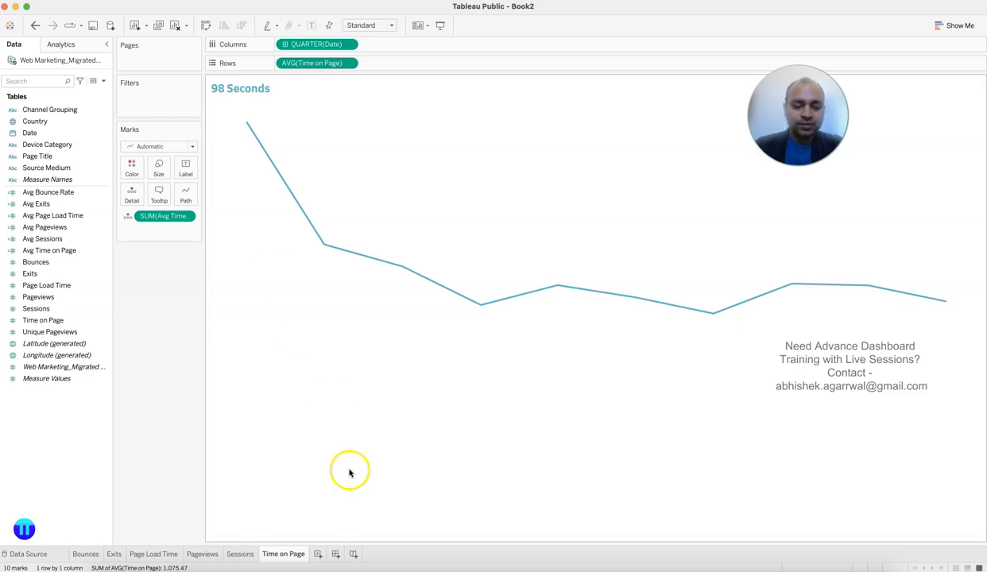
Step: Create a new worksheet with Date on Columns as continuous quarters and Avg Time on Page on Rows
{"action": "left_click", "coordinate": [318, 553]}
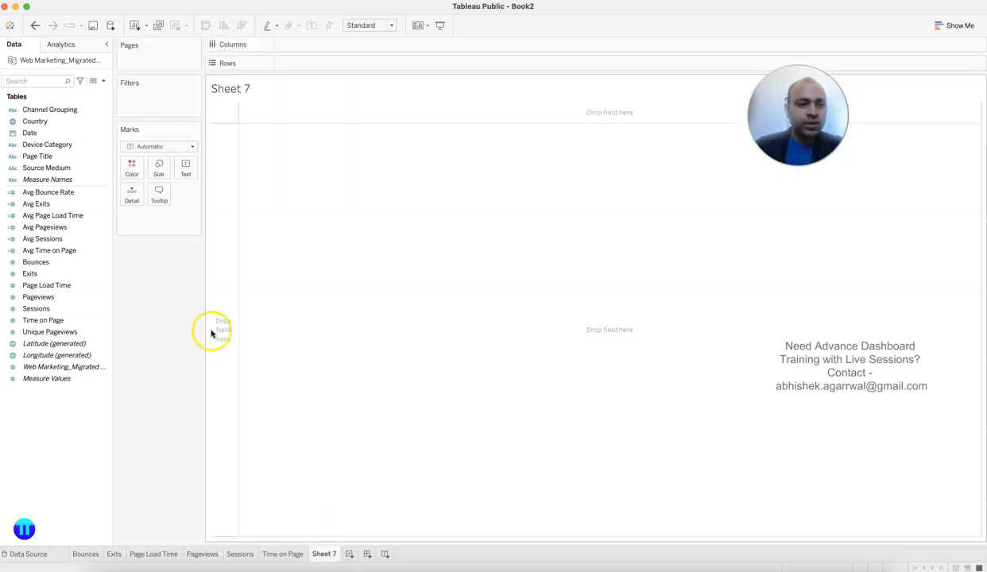
{"action": "left_click_drag", "start_coordinate": [66, 132], "coordinate": [264, 81]}
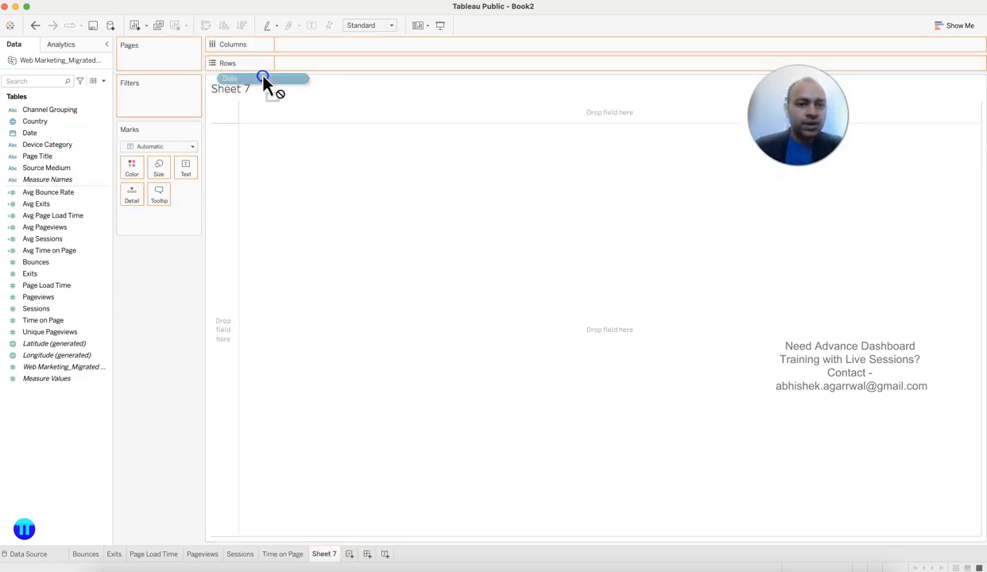
{"action": "left_click_drag", "start_coordinate": [315, 48], "coordinate": [314, 49]}
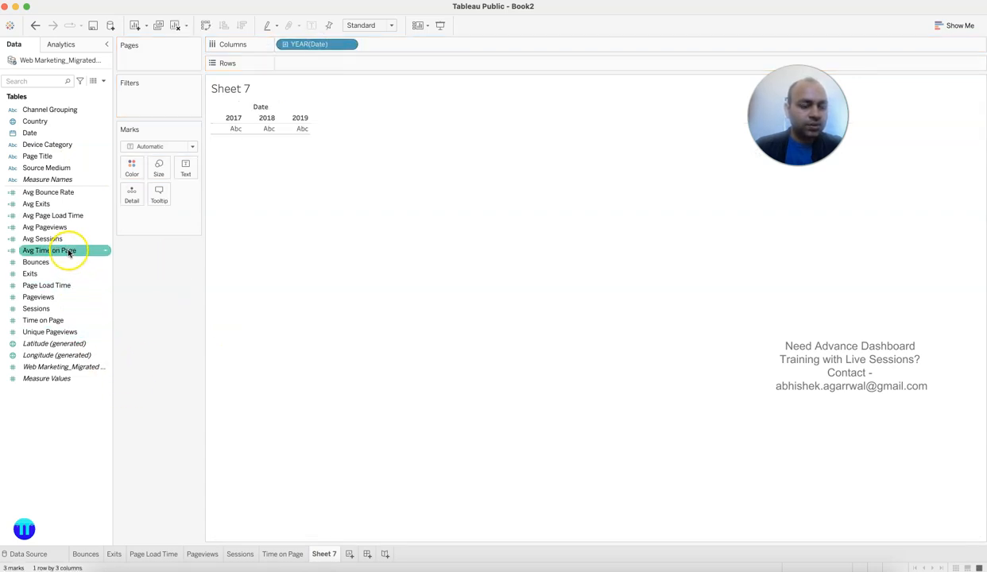
{"action": "left_click_drag", "start_coordinate": [64, 254], "coordinate": [306, 63]}
{"action": "left_click", "coordinate": [347, 46]}
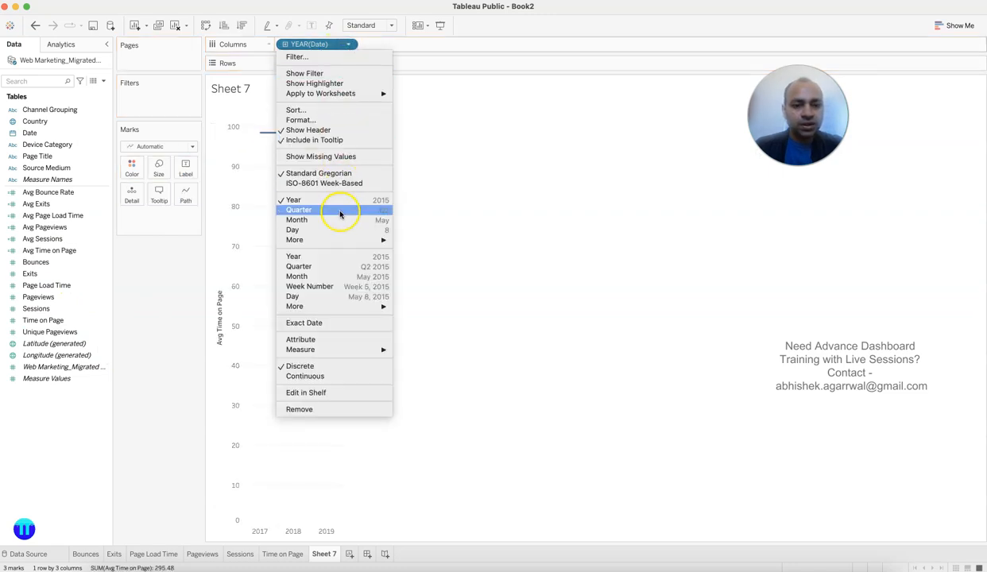
{"action": "left_click", "coordinate": [342, 269]}
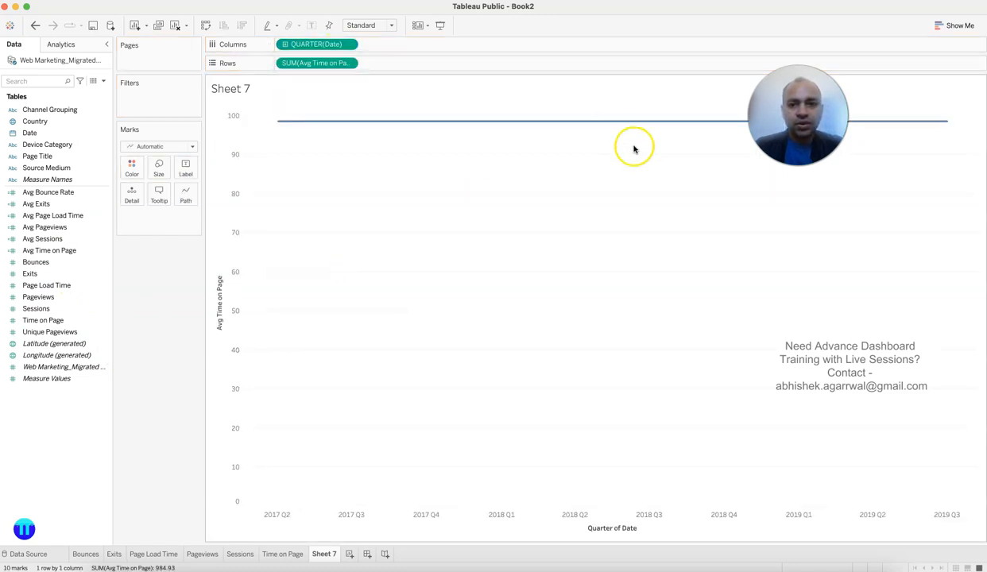
Step: Try aggregating Avg Time on Page on Rows as Average
{"action": "left_click", "coordinate": [346, 63]}
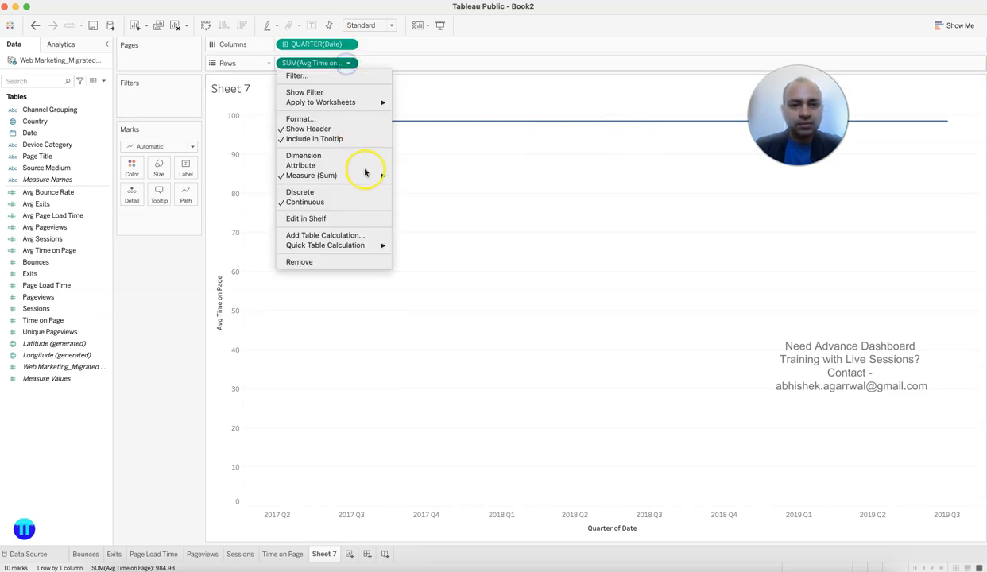
{"action": "mouse_move", "coordinate": [369, 175]}
{"action": "left_click", "coordinate": [409, 188]}
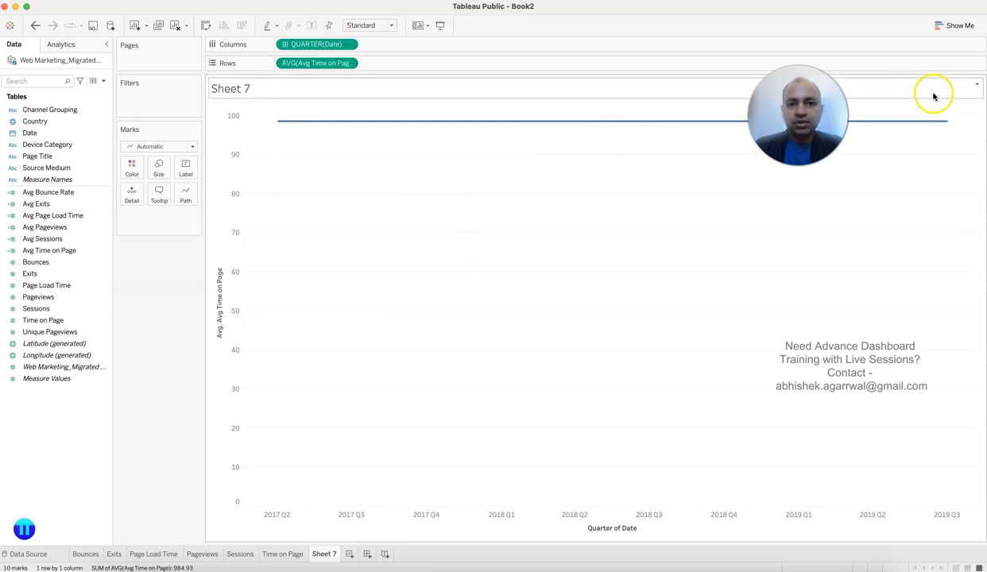
Step: Replace Avg Time on Page on Rows with the Time on Page measure aggregated as Average
{"action": "left_click_drag", "start_coordinate": [314, 63], "coordinate": [162, 313]}
{"action": "left_click", "coordinate": [82, 319]}
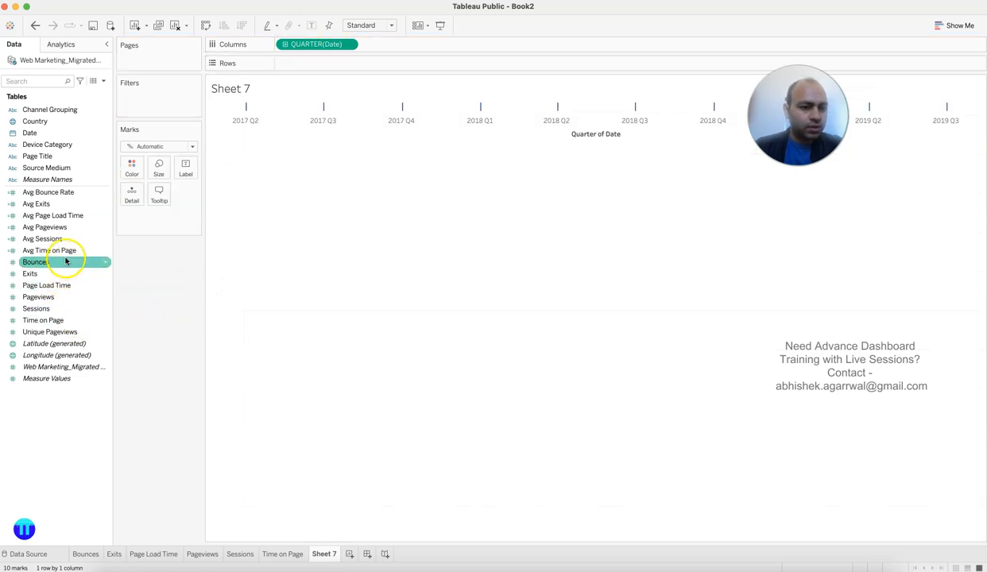
{"action": "left_click", "coordinate": [69, 322]}
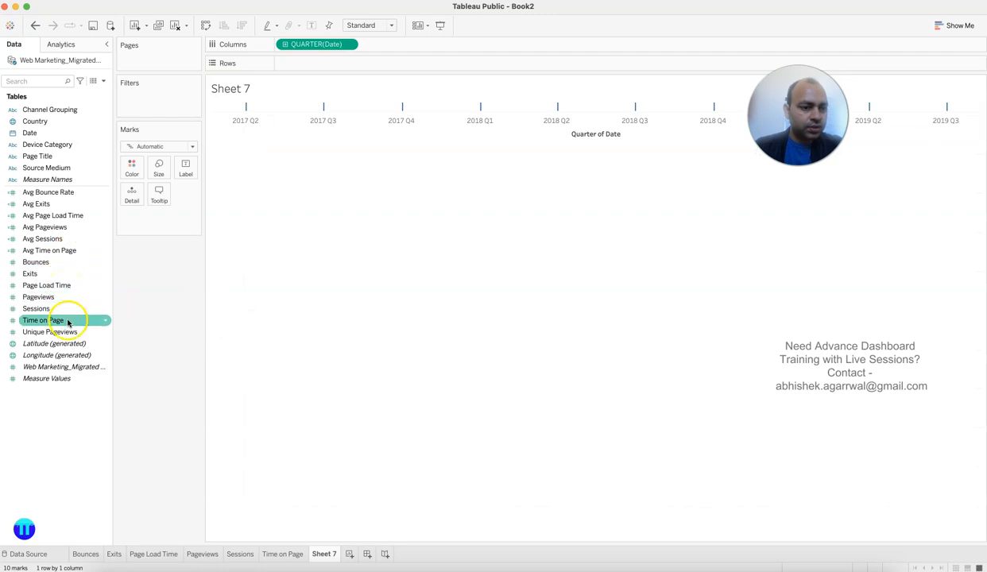
{"action": "left_click_drag", "start_coordinate": [69, 321], "coordinate": [323, 70]}
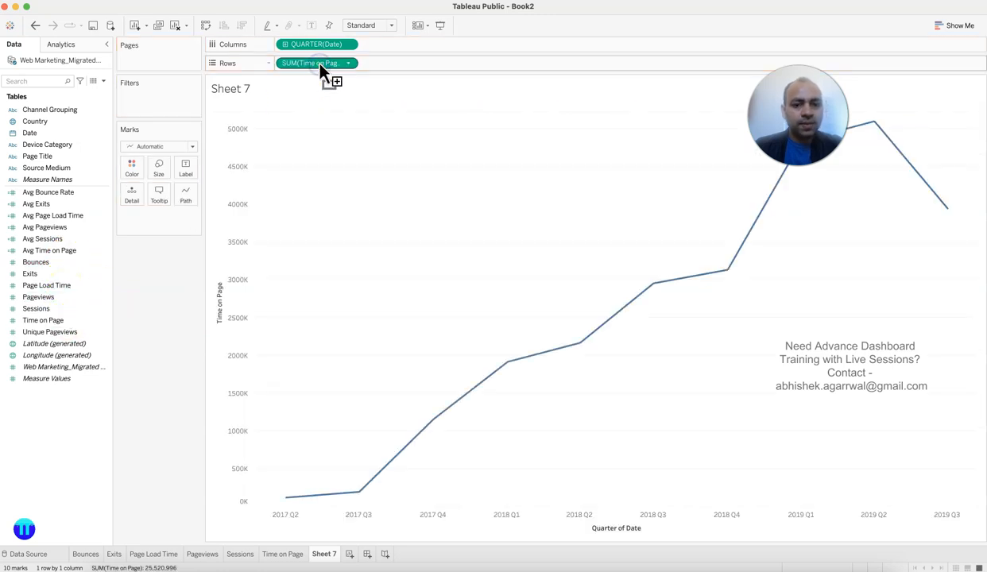
{"action": "left_click", "coordinate": [347, 63]}
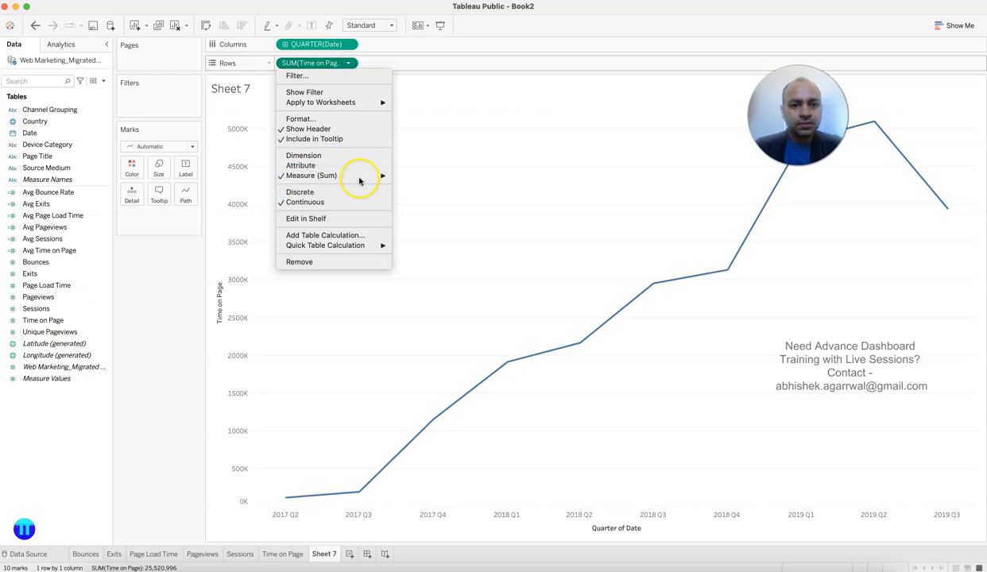
{"action": "mouse_move", "coordinate": [362, 175]}
{"action": "left_click", "coordinate": [415, 185]}
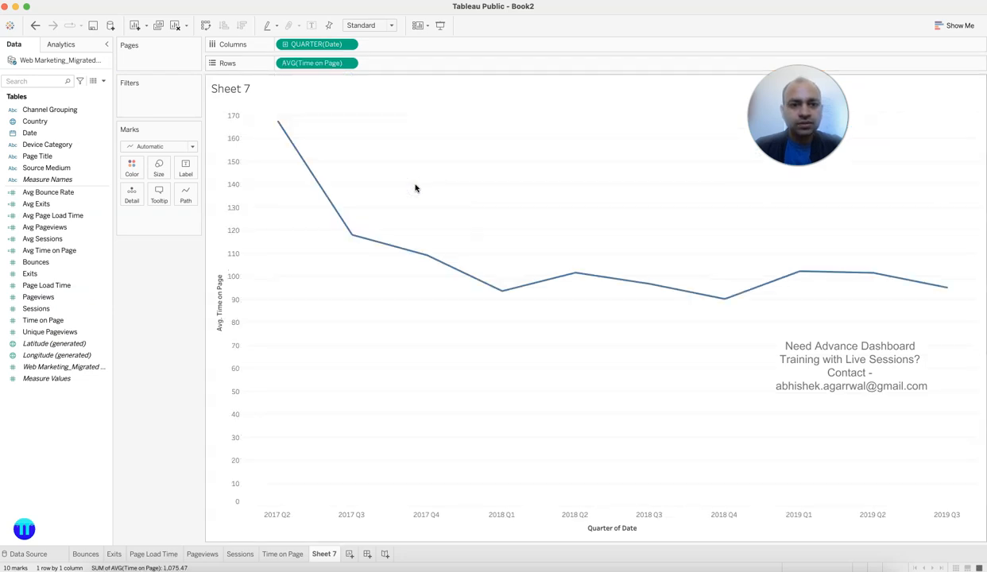
Step: Try converting the quarterly line chart to stacked bars, and undo the conversion
{"action": "left_click", "coordinate": [942, 25]}
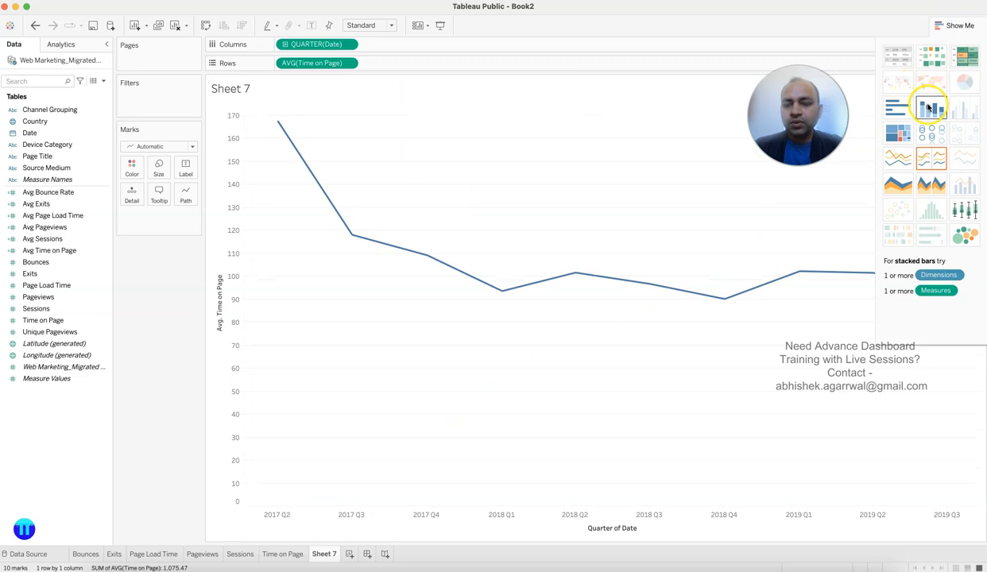
{"action": "left_click", "coordinate": [929, 107]}
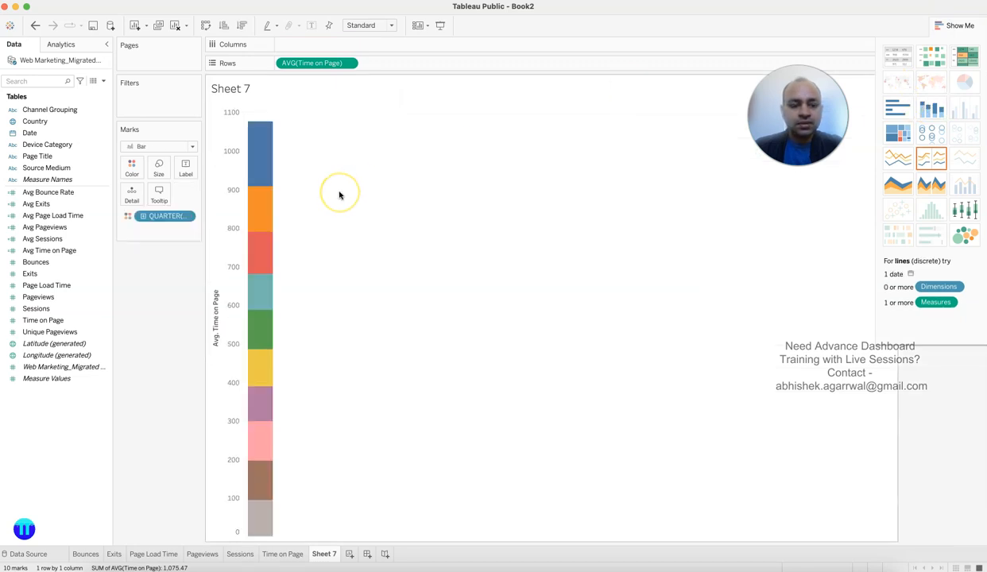
{"action": "key", "text": "ctrl+z"}
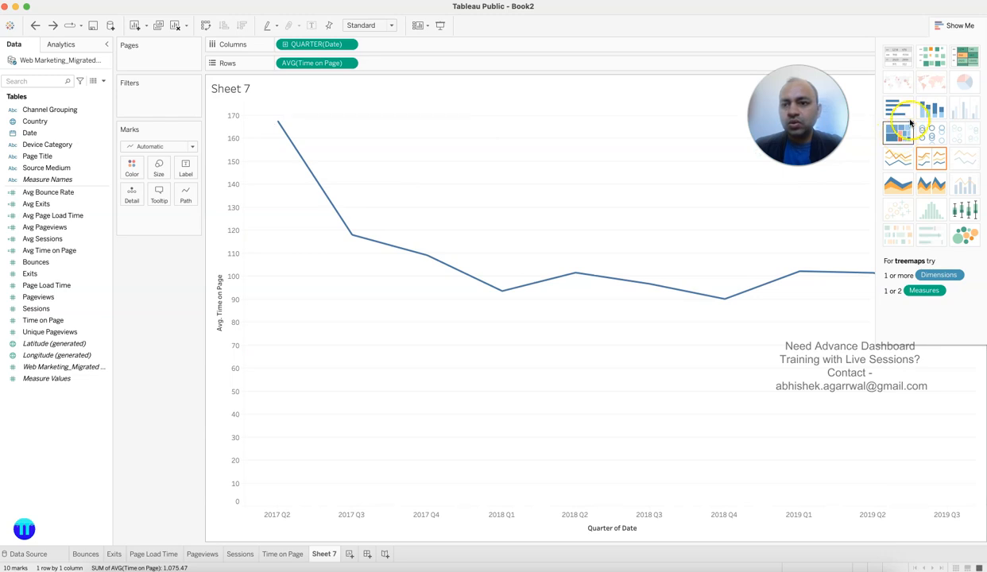
Step: Color the quarterly Time on Page chart by Device Category and convert it to stacked bars
{"action": "left_click", "coordinate": [76, 217]}
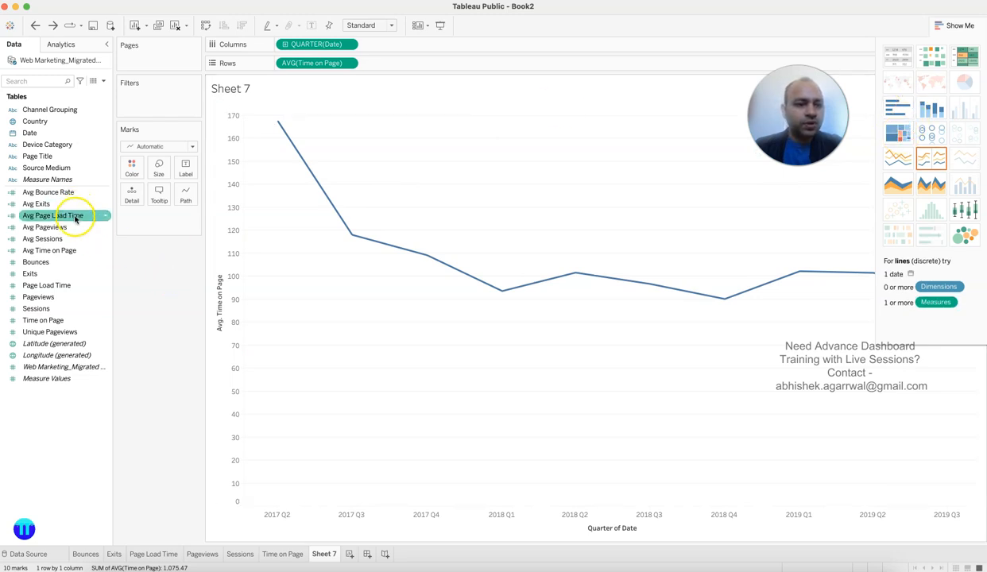
{"action": "left_click", "coordinate": [63, 156]}
{"action": "left_click_drag", "start_coordinate": [69, 147], "coordinate": [134, 170]}
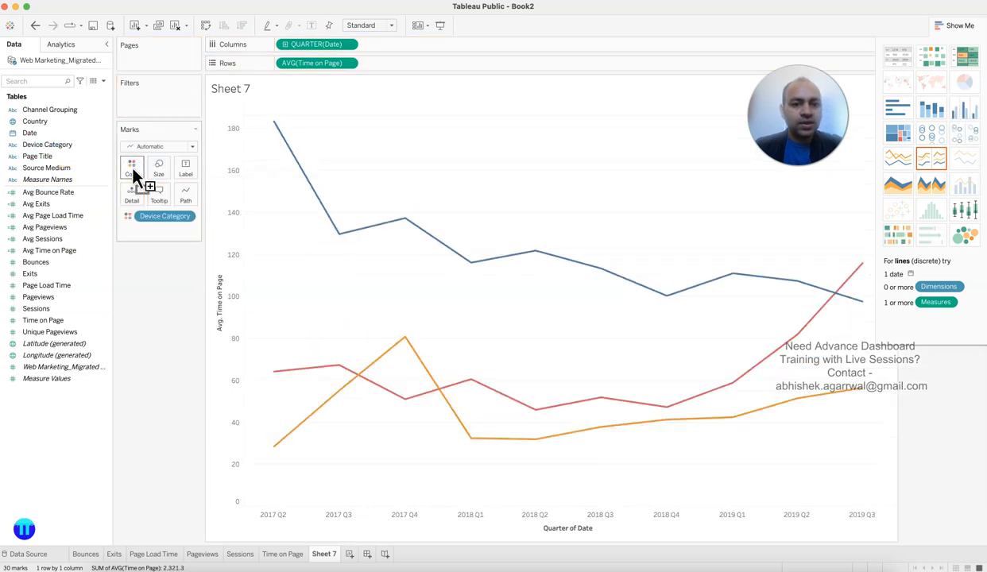
{"action": "left_click", "coordinate": [932, 112]}
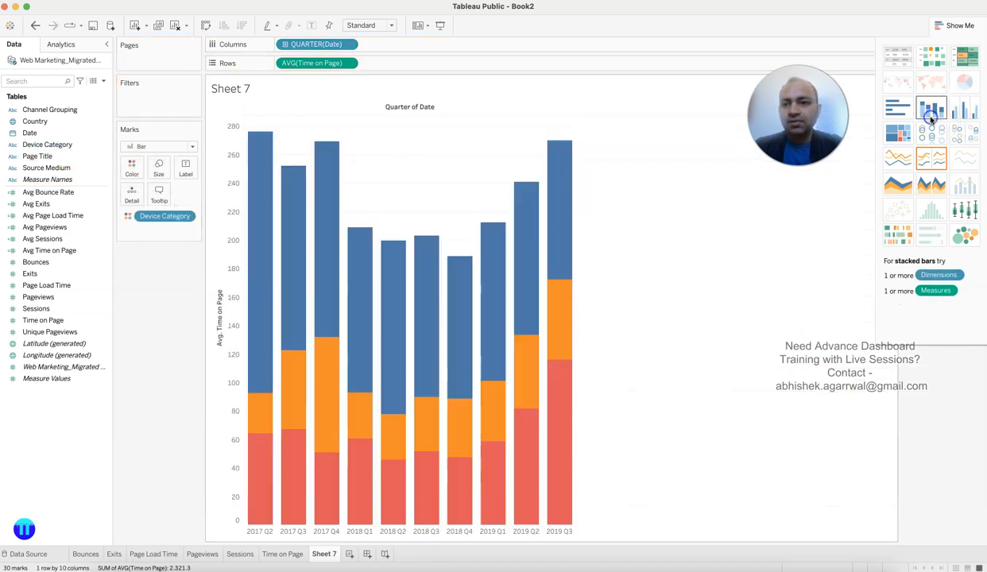
{"action": "left_click", "coordinate": [944, 25]}
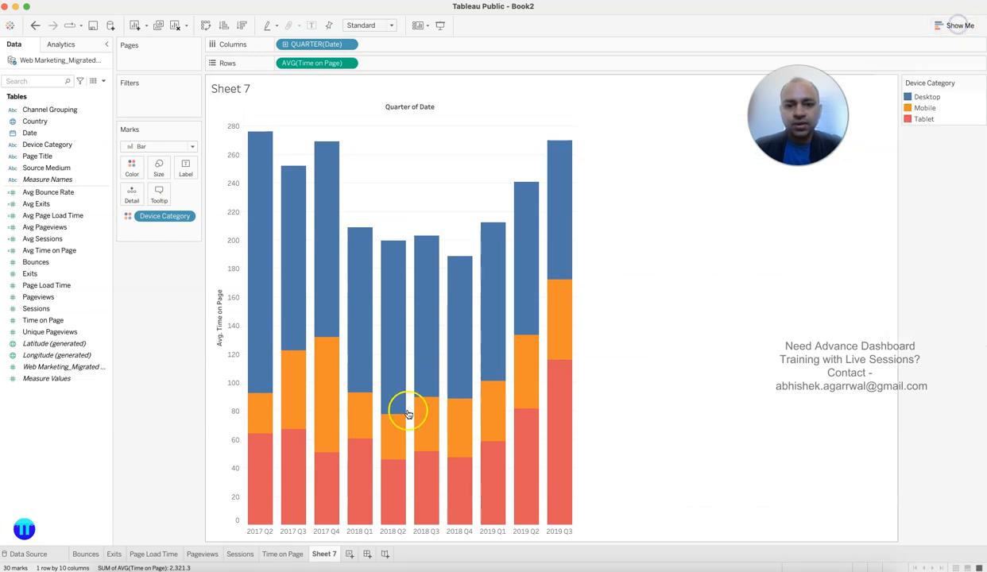
Step: Fit the quarterly time-on-page chart to Entire View and compare it with the ToP Trend sheet in the Book1 workbook
{"action": "left_click", "coordinate": [387, 25]}
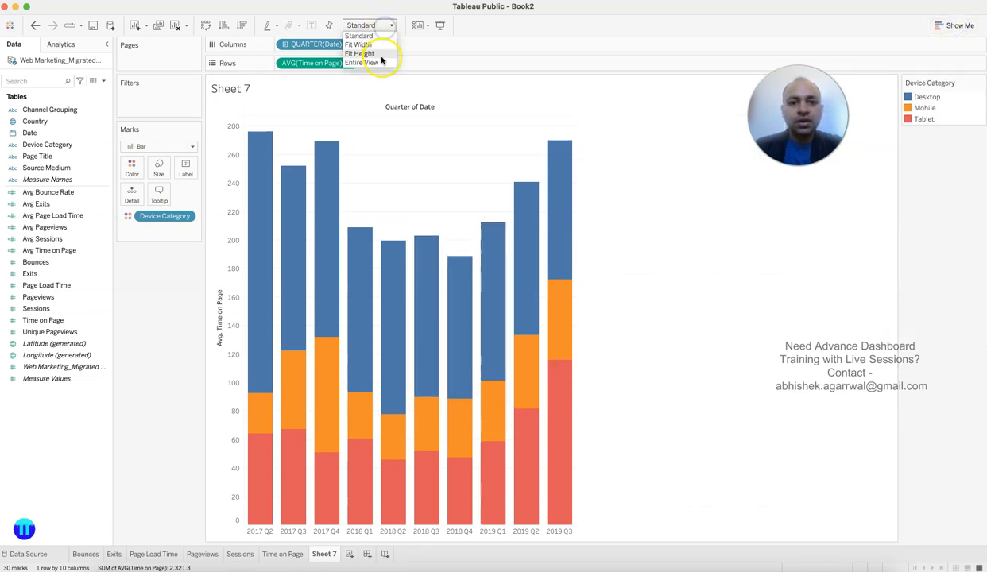
{"action": "left_click", "coordinate": [374, 63]}
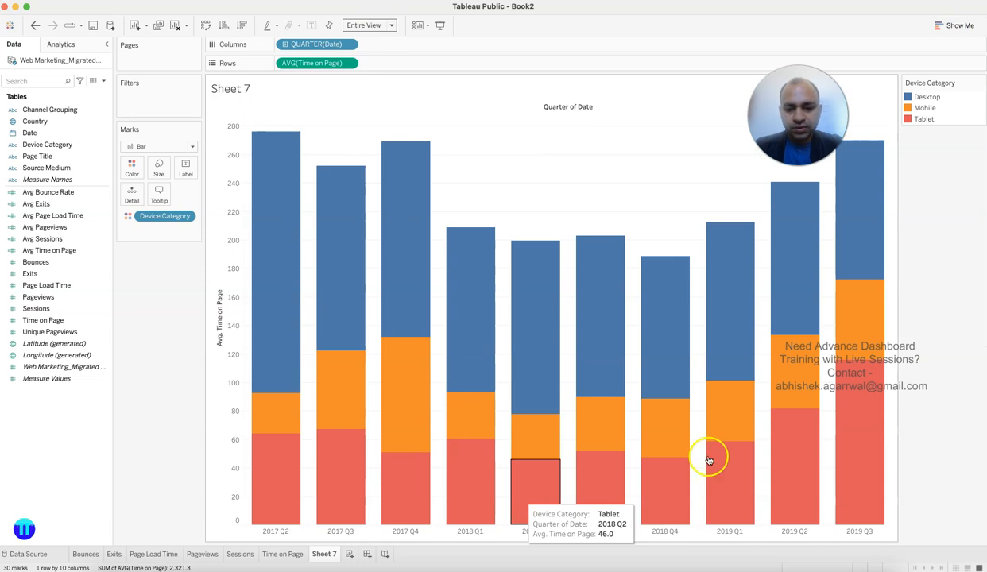
{"action": "left_click", "coordinate": [756, 561]}
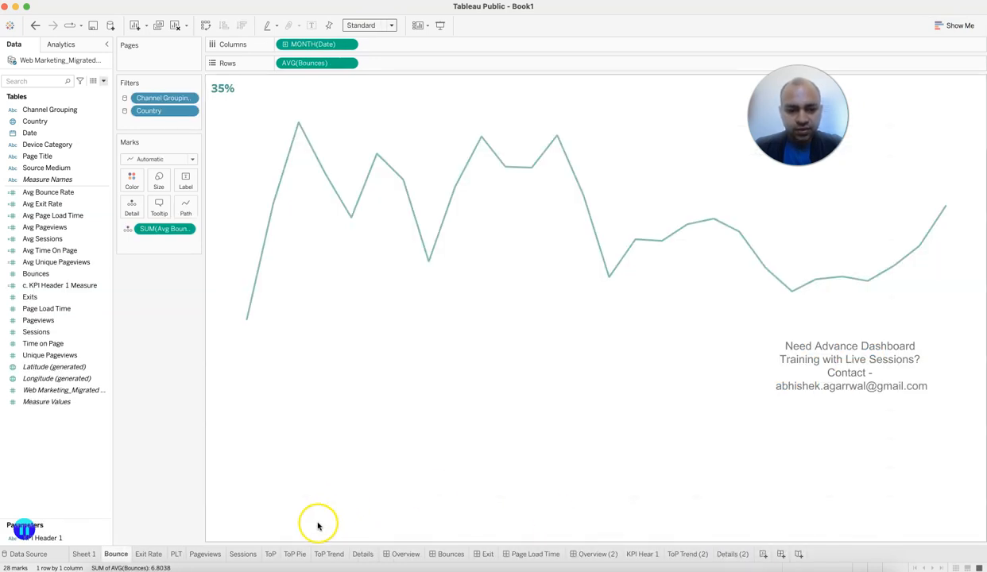
{"action": "left_click", "coordinate": [331, 555]}
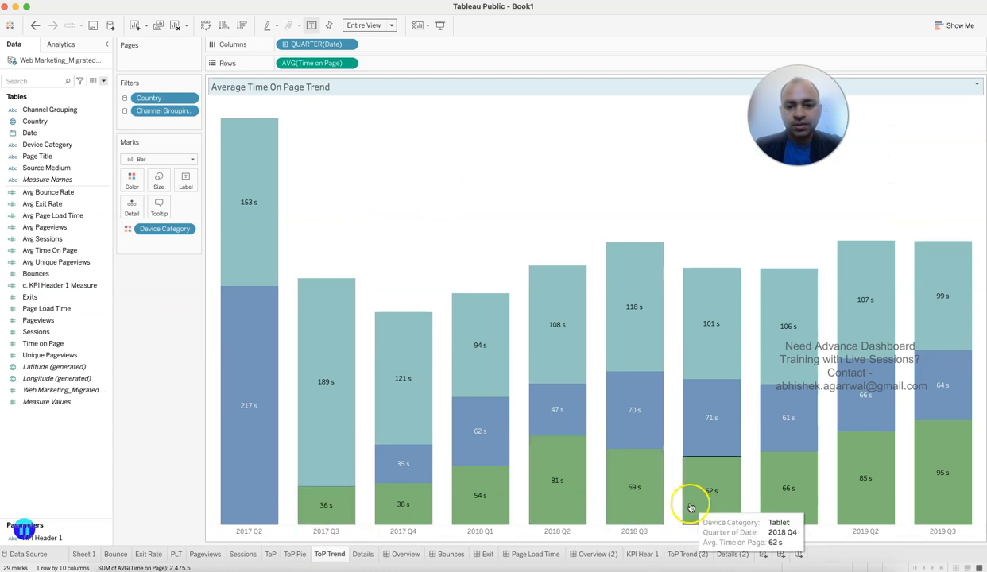
{"action": "left_click", "coordinate": [779, 567]}
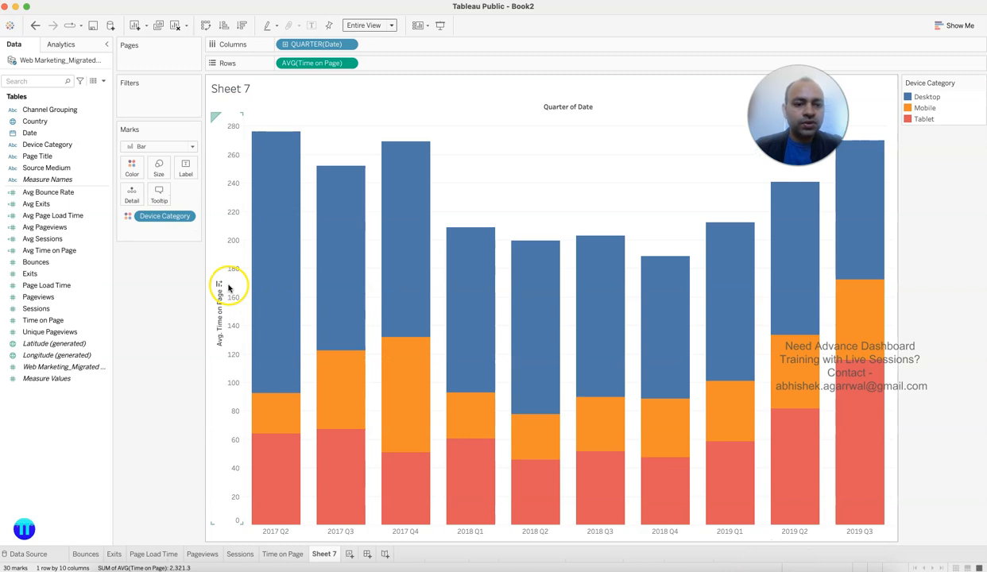
Step: Hide the Avg. Time on Page axis header and the Quarter of Date field label on the chart
{"action": "right_click", "coordinate": [227, 282]}
{"action": "left_click", "coordinate": [253, 345]}
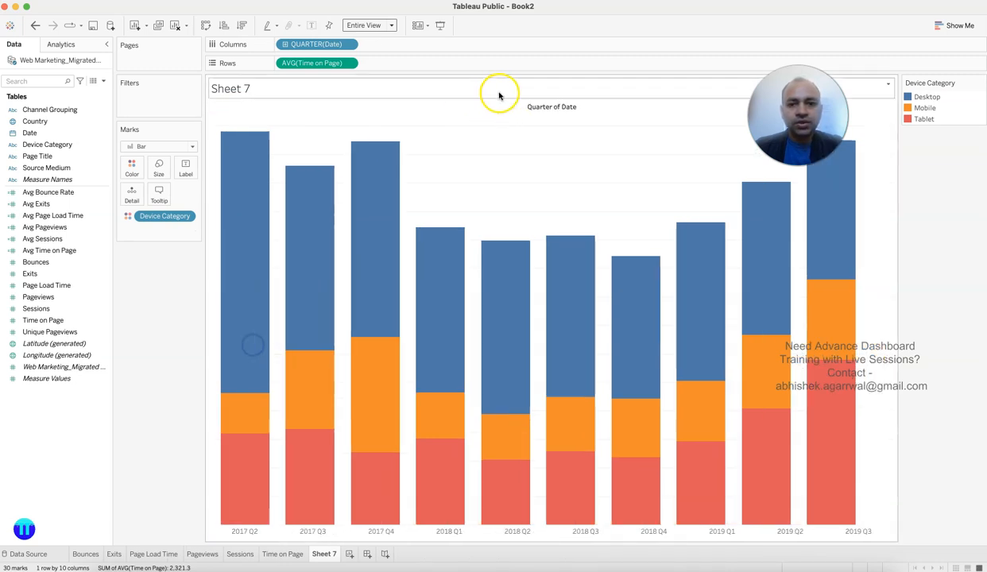
{"action": "right_click", "coordinate": [521, 107]}
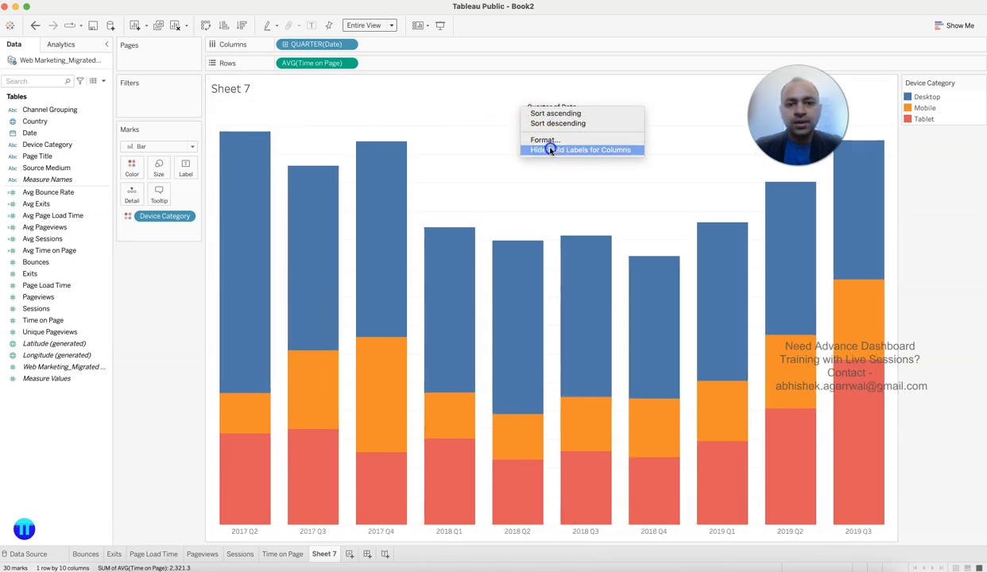
{"action": "left_click", "coordinate": [534, 150]}
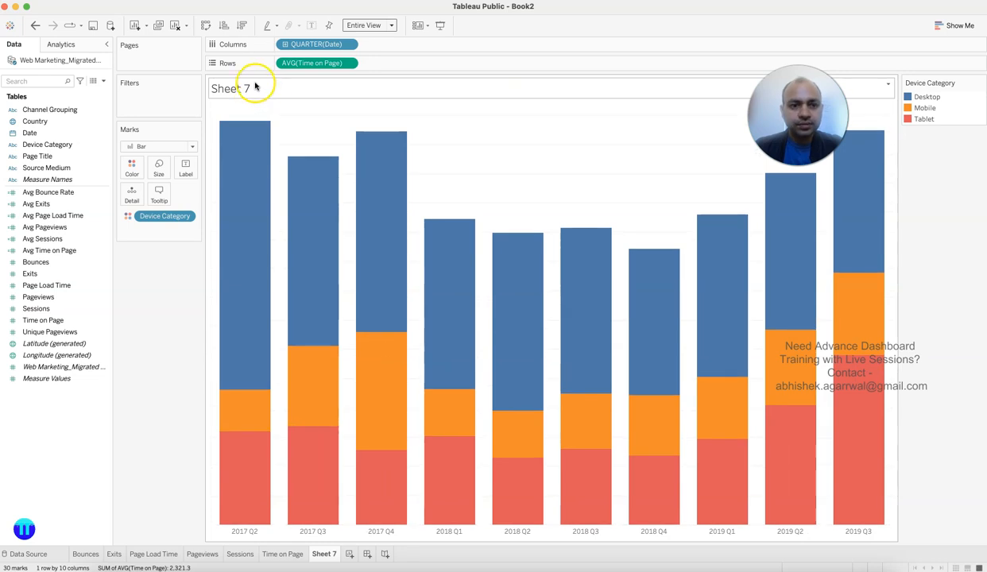
Step: Replace the Sheet 7 title text with "Avg Time on Page Trend by Device Category"
{"action": "right_click", "coordinate": [255, 86]}
{"action": "left_click", "coordinate": [244, 88]}
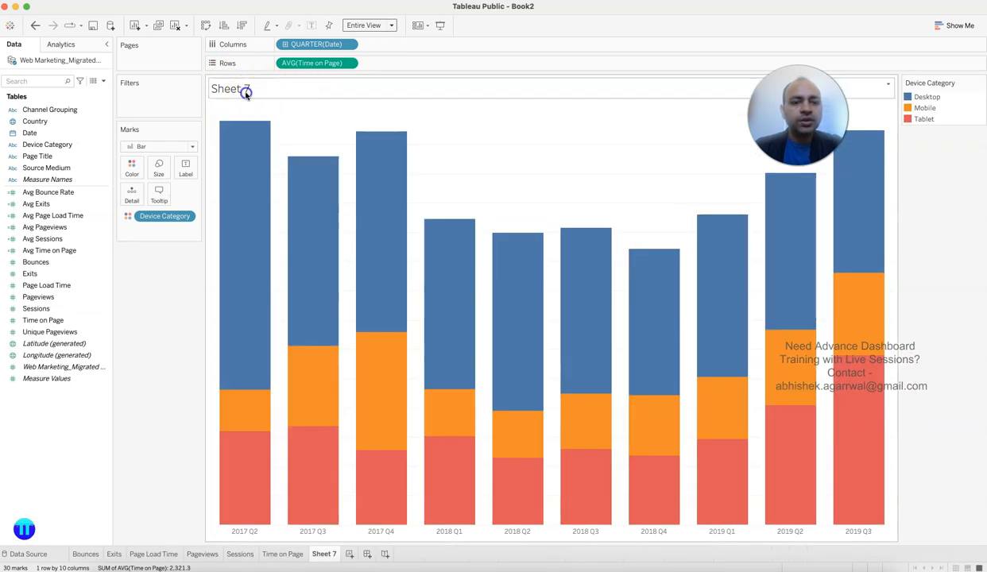
{"action": "double_click", "coordinate": [246, 92]}
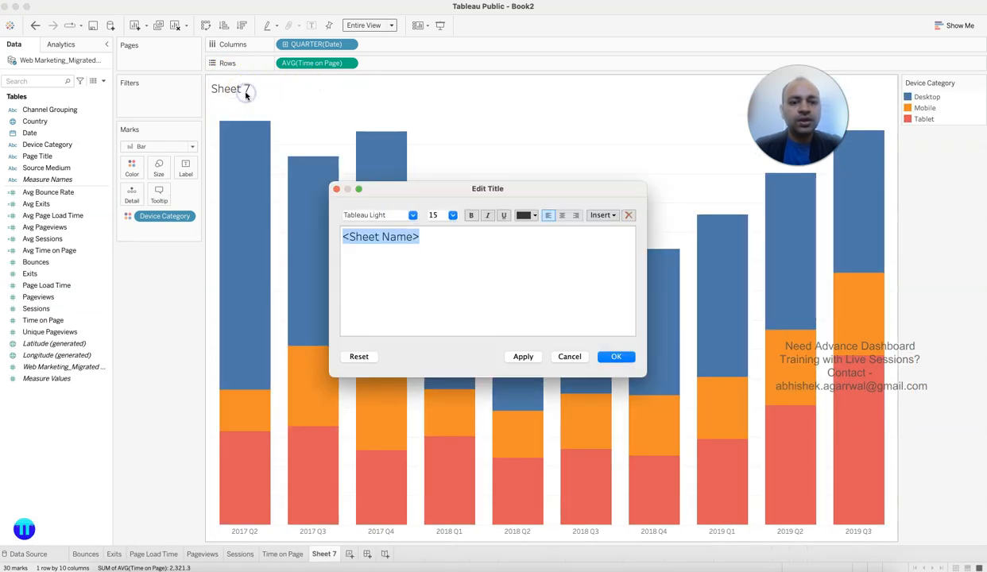
{"action": "type", "text": "Avg"}
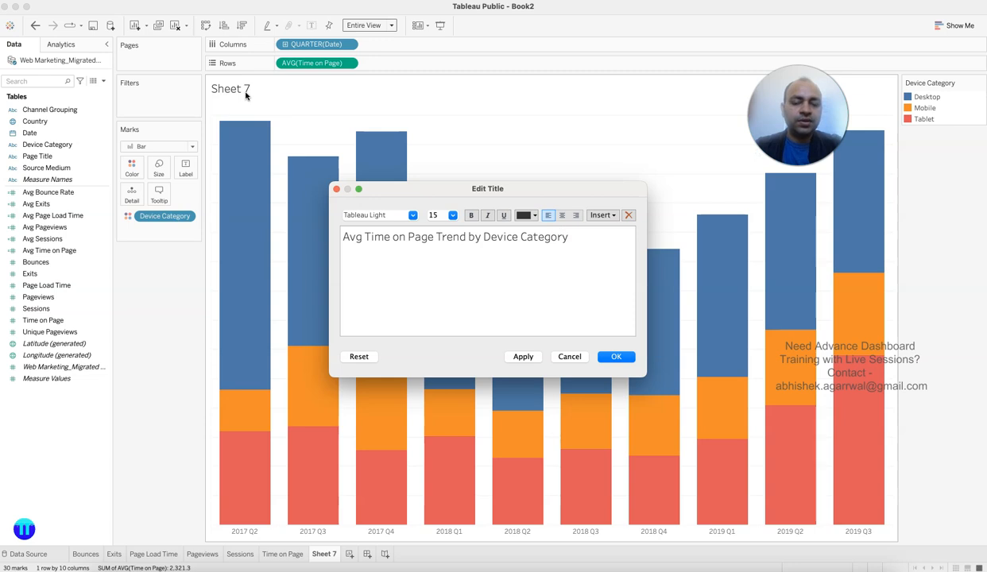
Step: Format the whole chart title in Tableau Regular at size 10 and apply the title changes
{"action": "key", "text": "super+a"}
{"action": "left_click", "coordinate": [413, 216]}
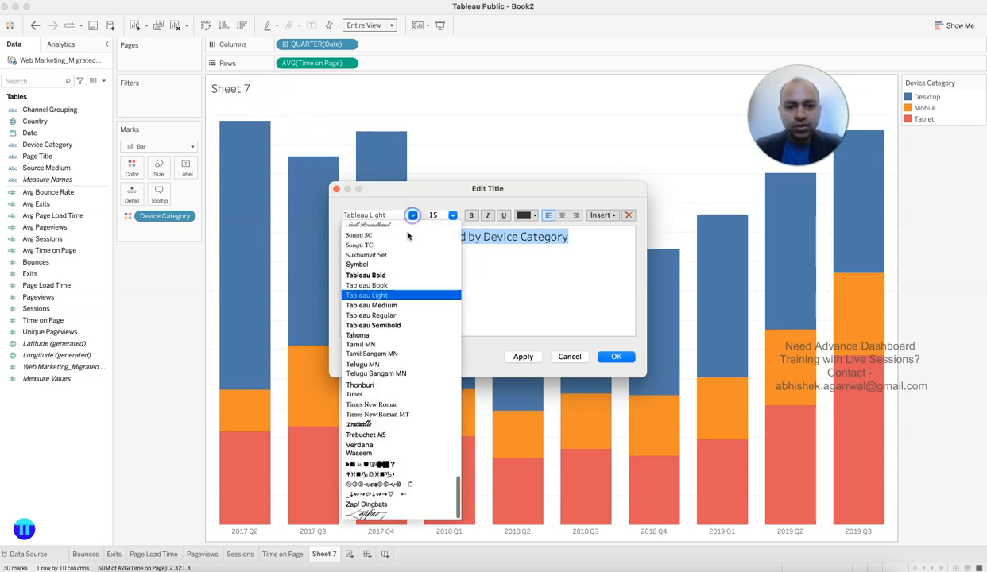
{"action": "left_click", "coordinate": [405, 316]}
{"action": "left_click", "coordinate": [452, 216]}
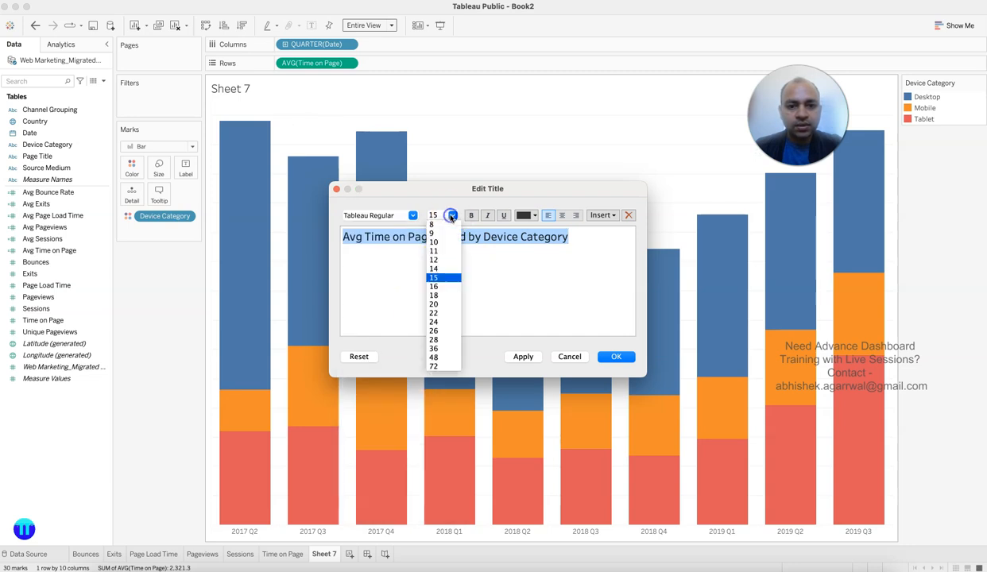
{"action": "left_click", "coordinate": [446, 242]}
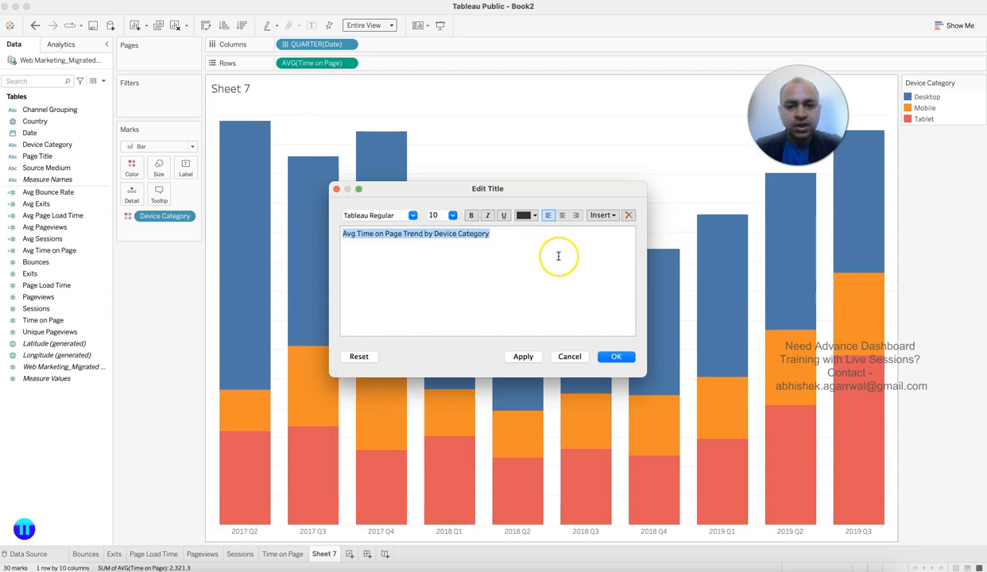
{"action": "left_click", "coordinate": [617, 359]}
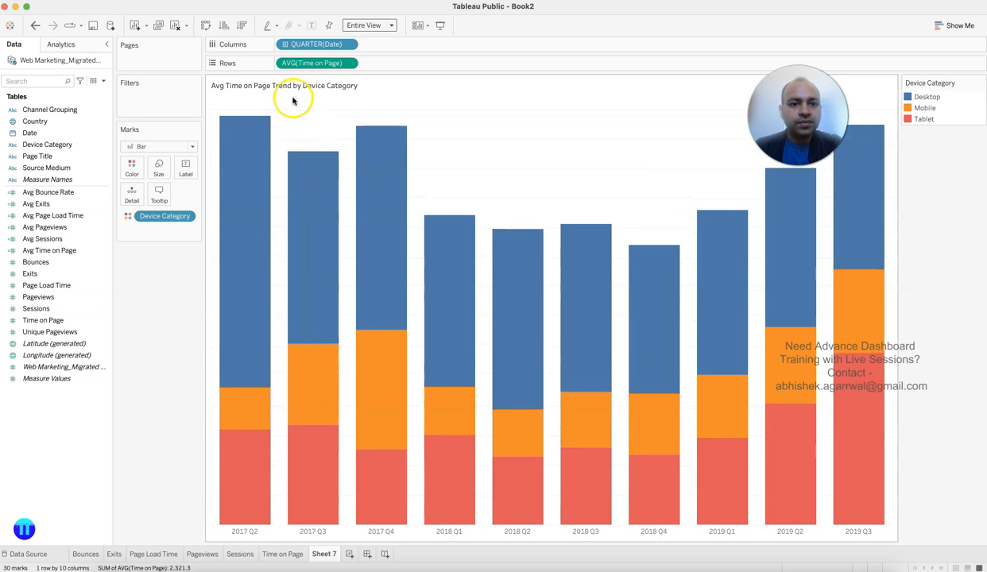
Step: Shade the chart title's background teal-blue at 20% opacity
{"action": "right_click", "coordinate": [292, 88]}
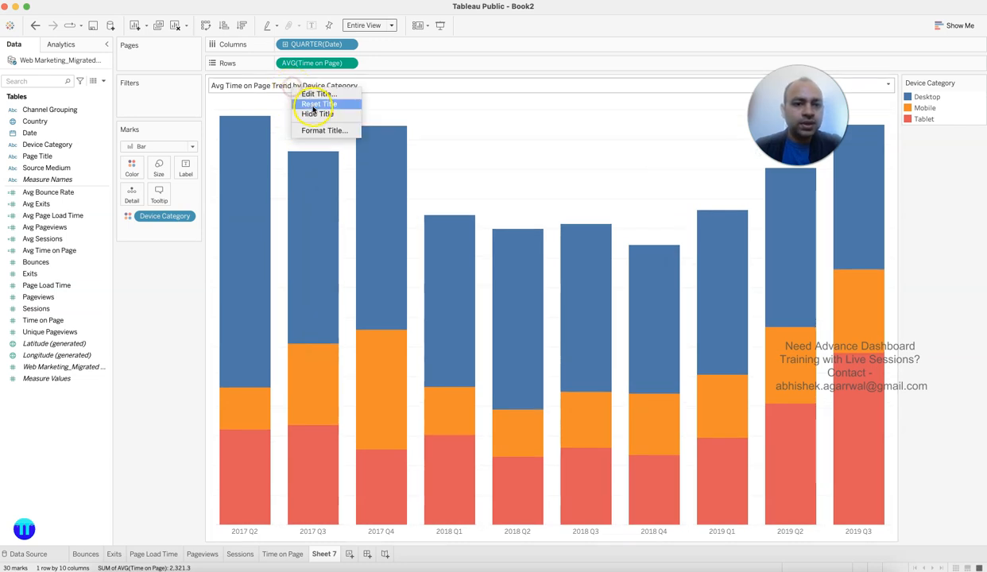
{"action": "left_click", "coordinate": [321, 129]}
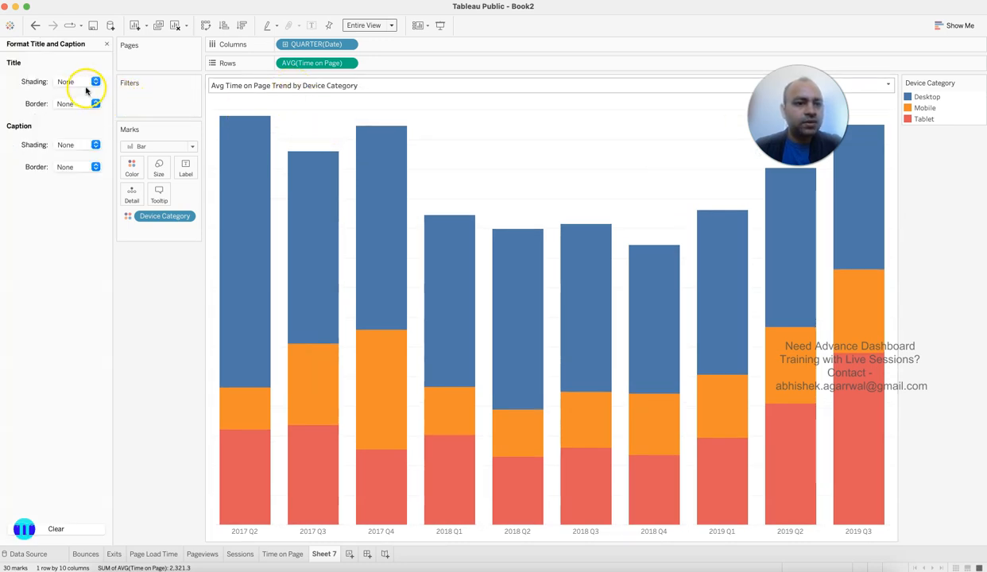
{"action": "left_click", "coordinate": [85, 83]}
{"action": "left_click", "coordinate": [68, 169]}
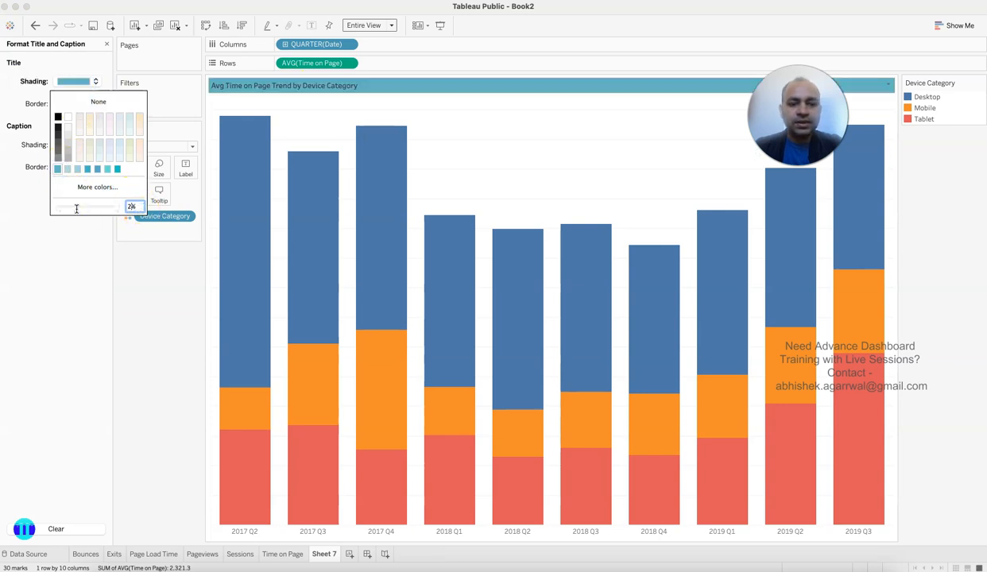
{"action": "left_click", "coordinate": [73, 294]}
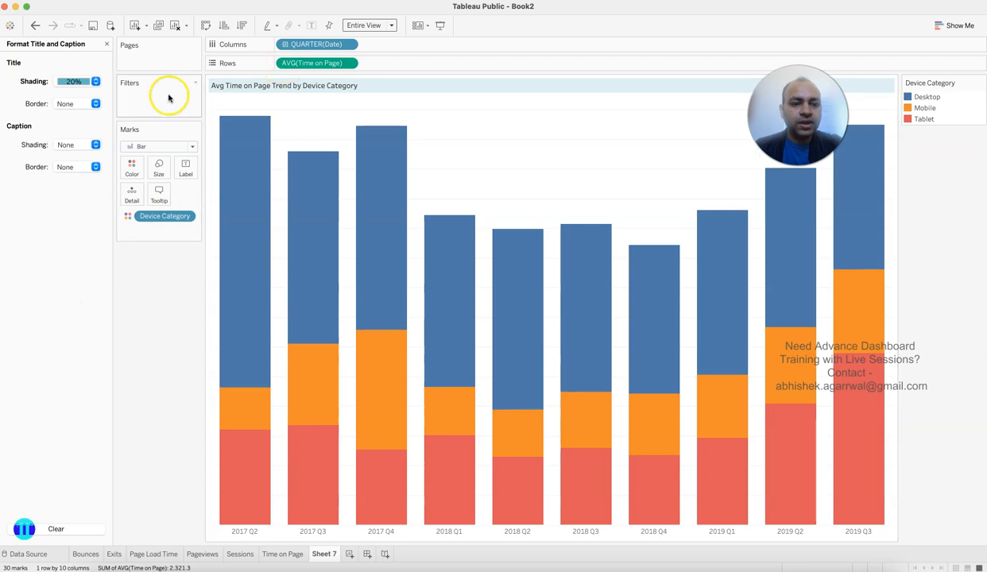
{"action": "left_click", "coordinate": [106, 44]}
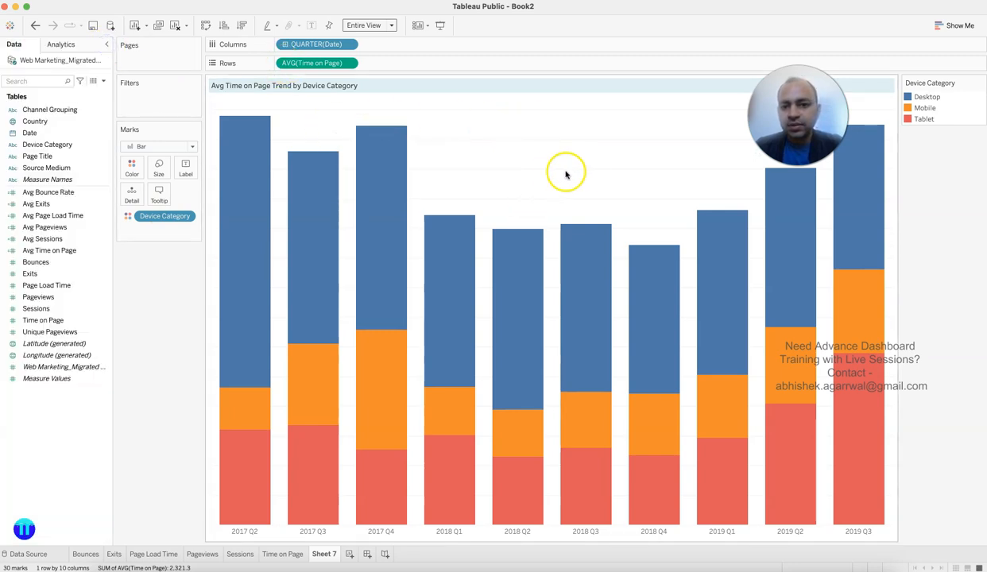
Step: Set the chart's row grid lines to None
{"action": "right_click", "coordinate": [542, 149]}
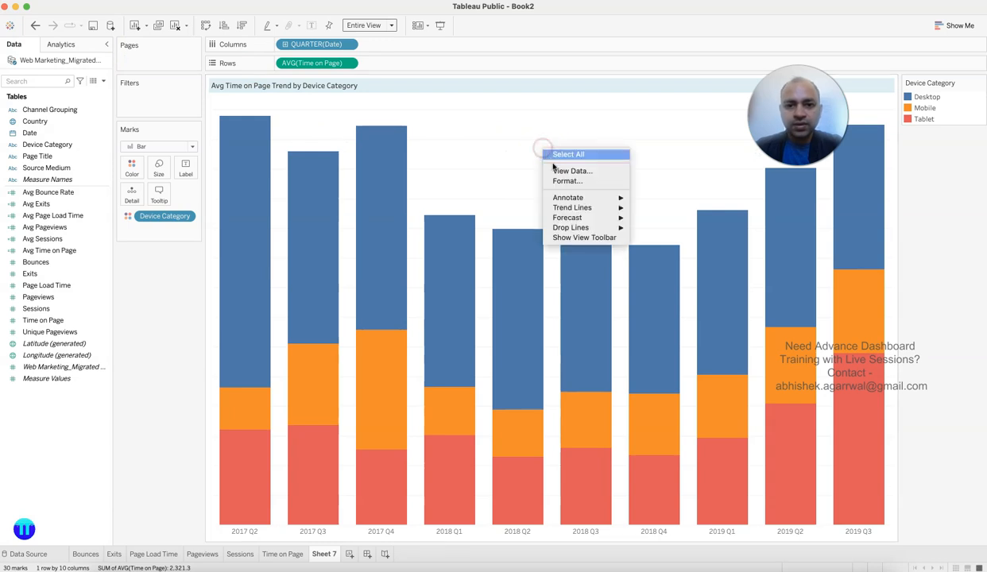
{"action": "left_click", "coordinate": [557, 181]}
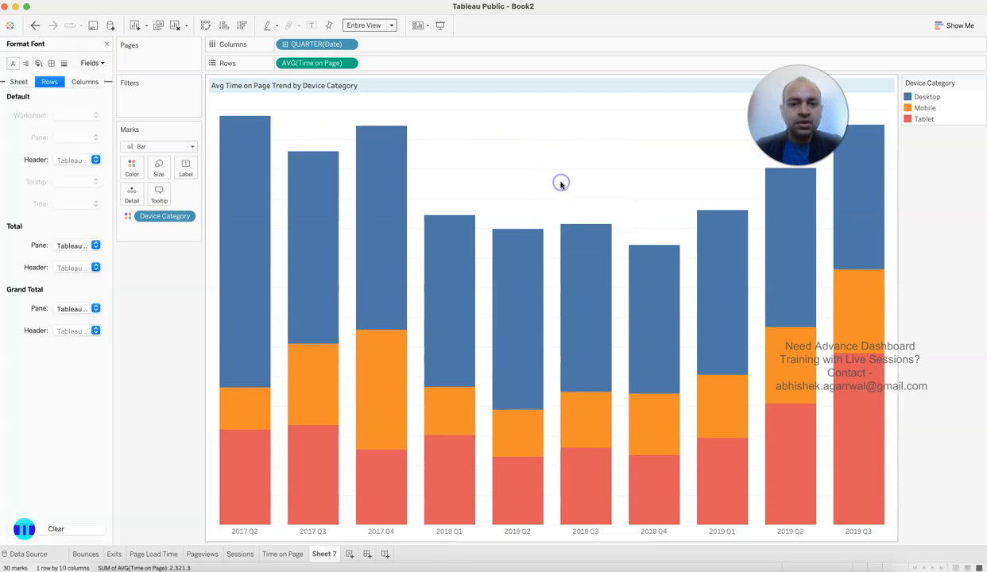
{"action": "left_click", "coordinate": [64, 63]}
{"action": "left_click", "coordinate": [68, 116]}
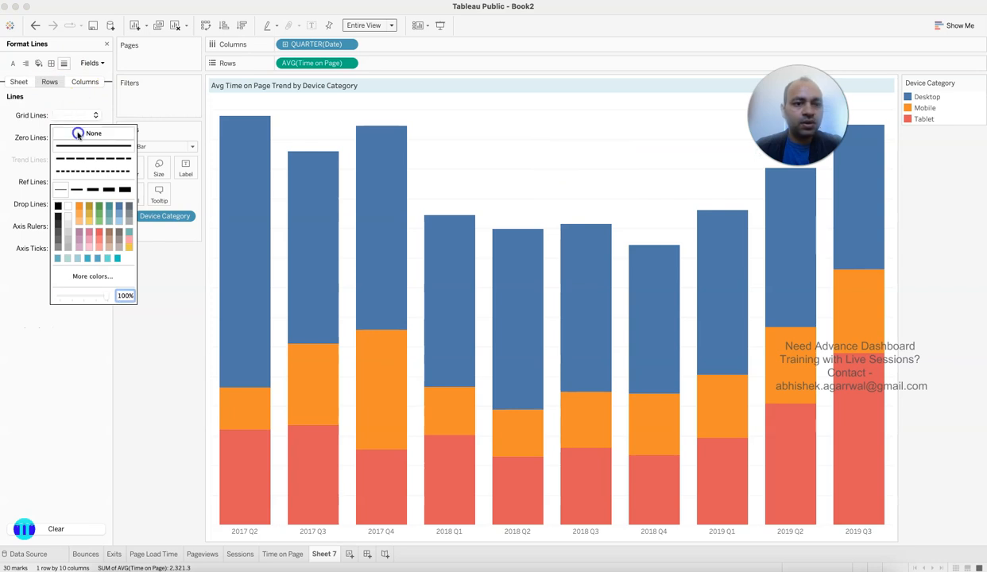
{"action": "left_click", "coordinate": [78, 134]}
{"action": "left_click", "coordinate": [107, 43]}
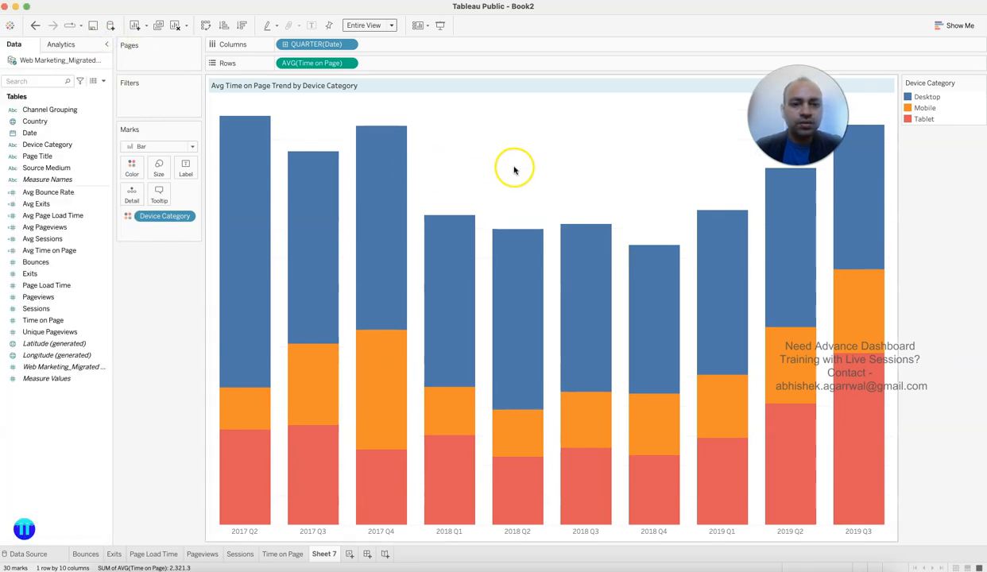
Step: Recolor the Device Category bars with teal for Desktop, green for Mobile and blue for Tablet
{"action": "left_click", "coordinate": [132, 168]}
{"action": "left_click", "coordinate": [172, 205]}
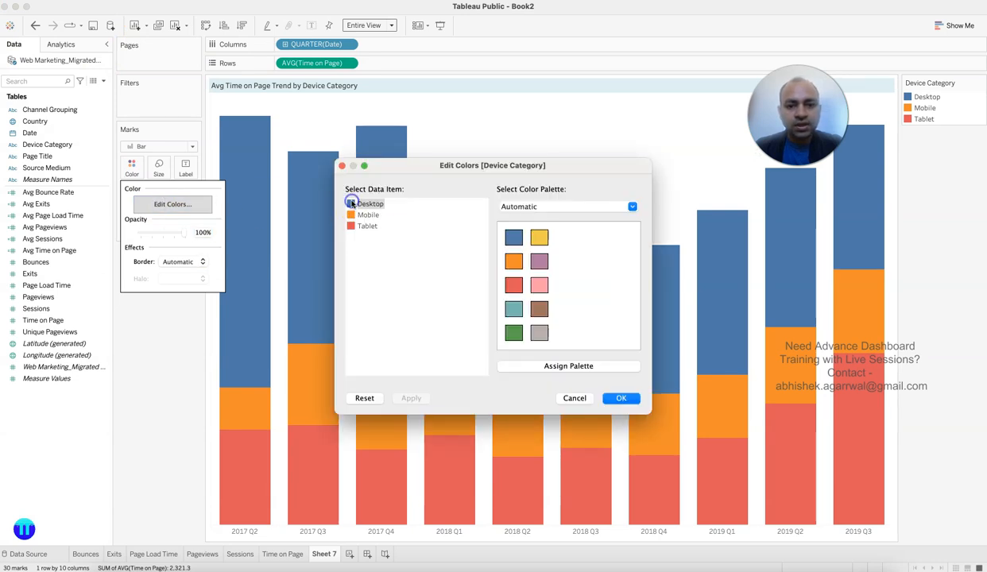
{"action": "left_click", "coordinate": [513, 309]}
{"action": "left_click", "coordinate": [351, 214]}
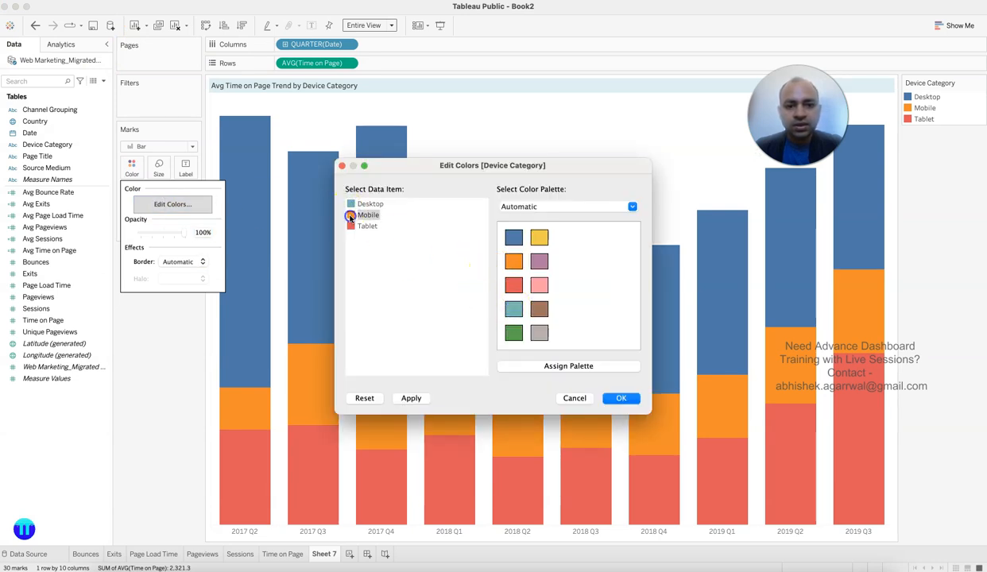
{"action": "left_click", "coordinate": [514, 334]}
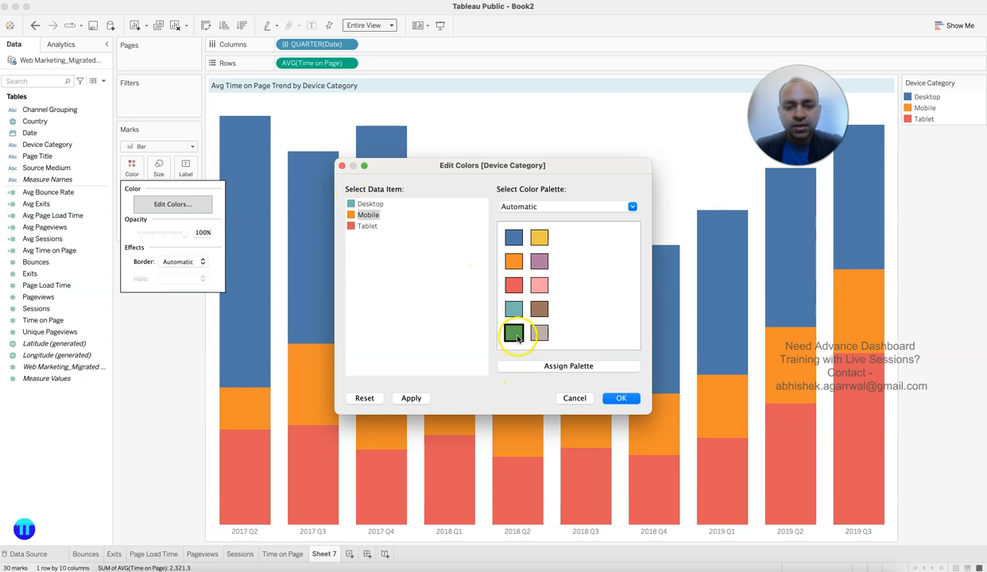
{"action": "left_click", "coordinate": [355, 227]}
{"action": "left_click", "coordinate": [513, 238]}
{"action": "left_click", "coordinate": [410, 397]}
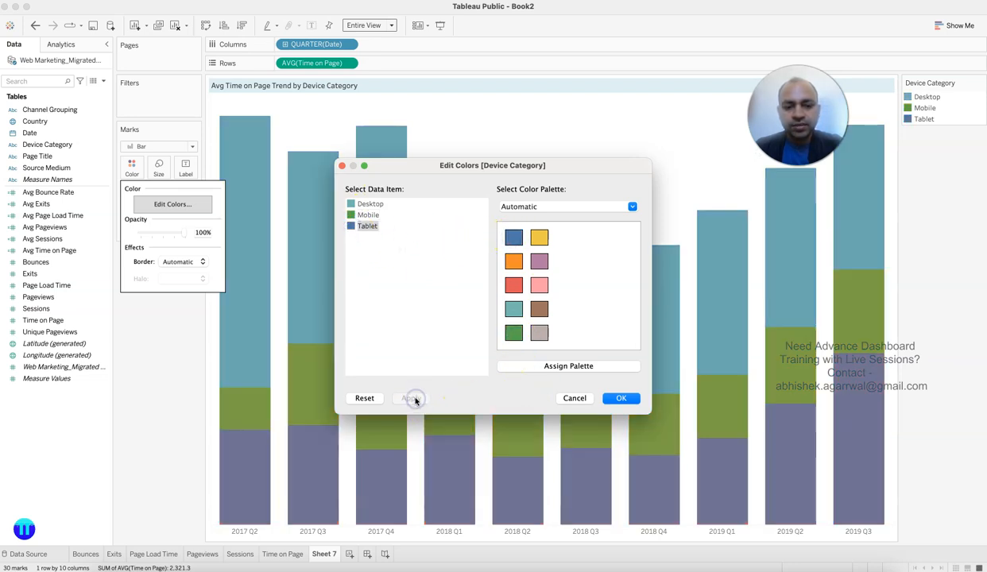
{"action": "left_click", "coordinate": [628, 401]}
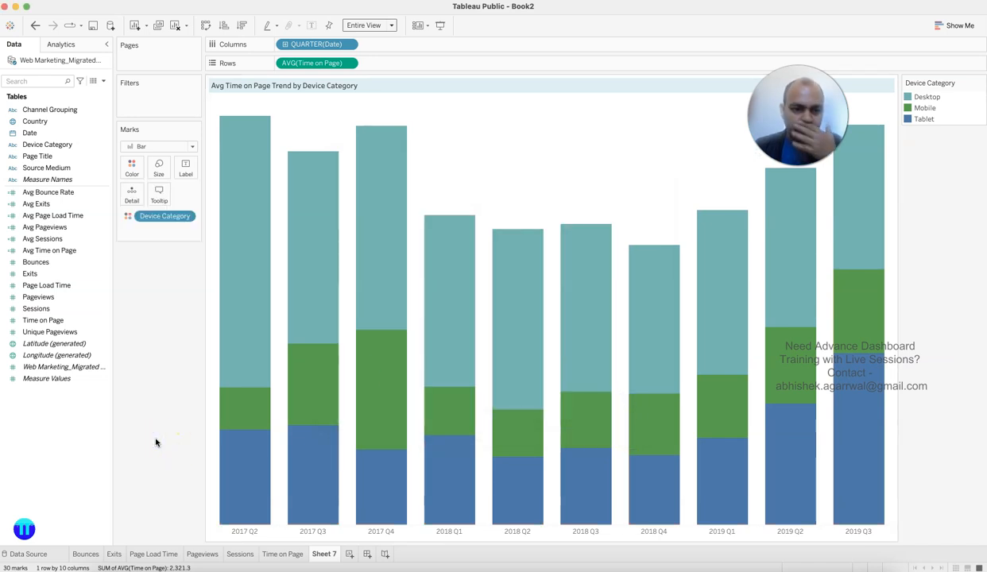
Step: Show mark labels on all segments of the stacked bars
{"action": "left_click", "coordinate": [184, 172]}
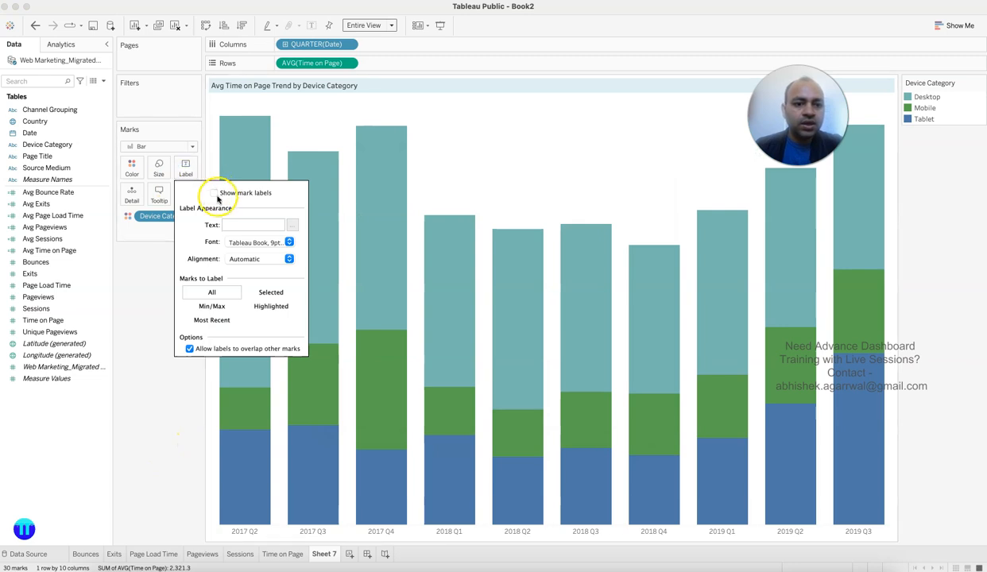
{"action": "left_click", "coordinate": [214, 193]}
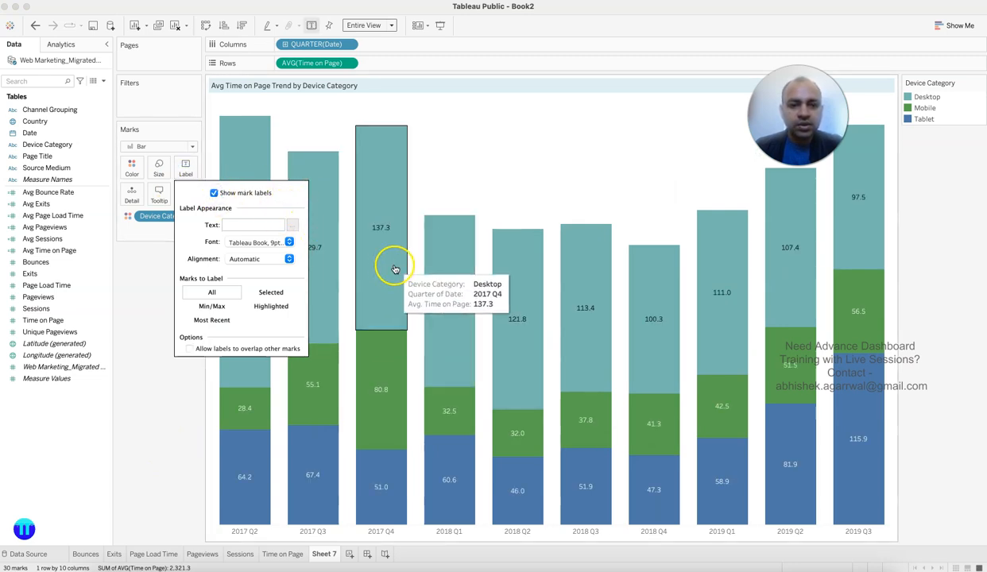
{"action": "left_click", "coordinate": [137, 424]}
Step: Format the Time on Page mark labels as custom numbers with 0 decimal places and the suffix " s"
{"action": "left_click", "coordinate": [348, 63]}
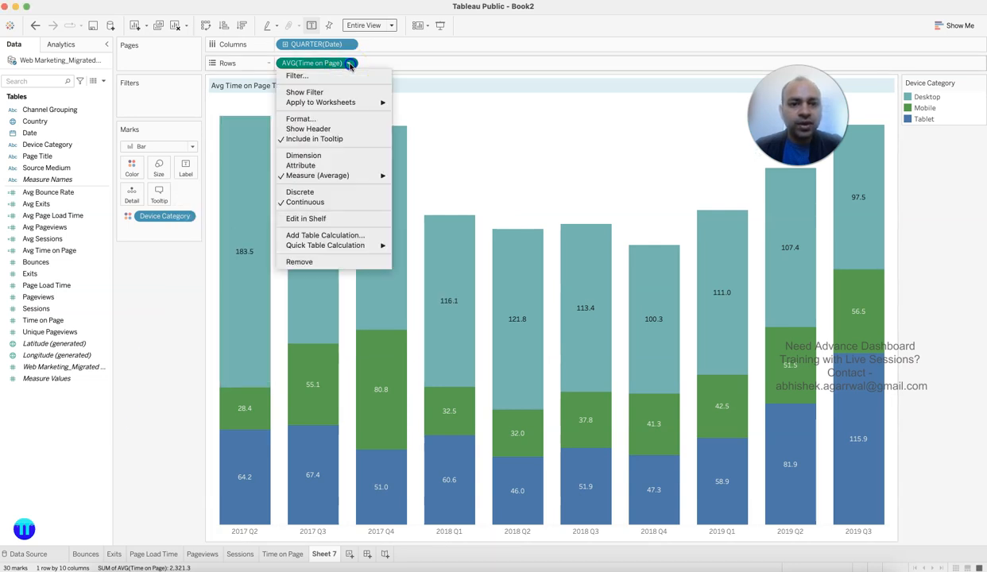
{"action": "left_click", "coordinate": [334, 118]}
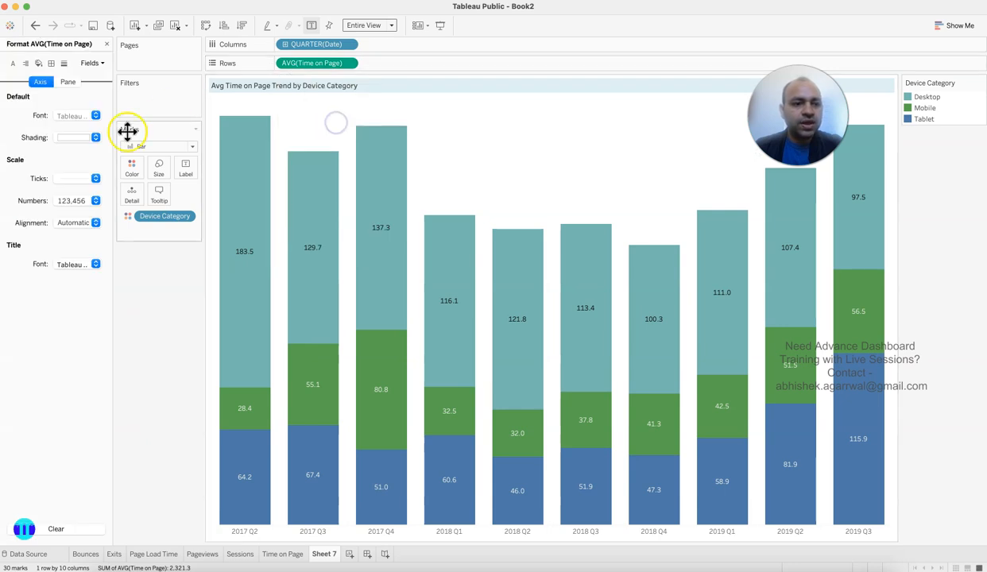
{"action": "left_click", "coordinate": [68, 83]}
{"action": "left_click", "coordinate": [75, 159]}
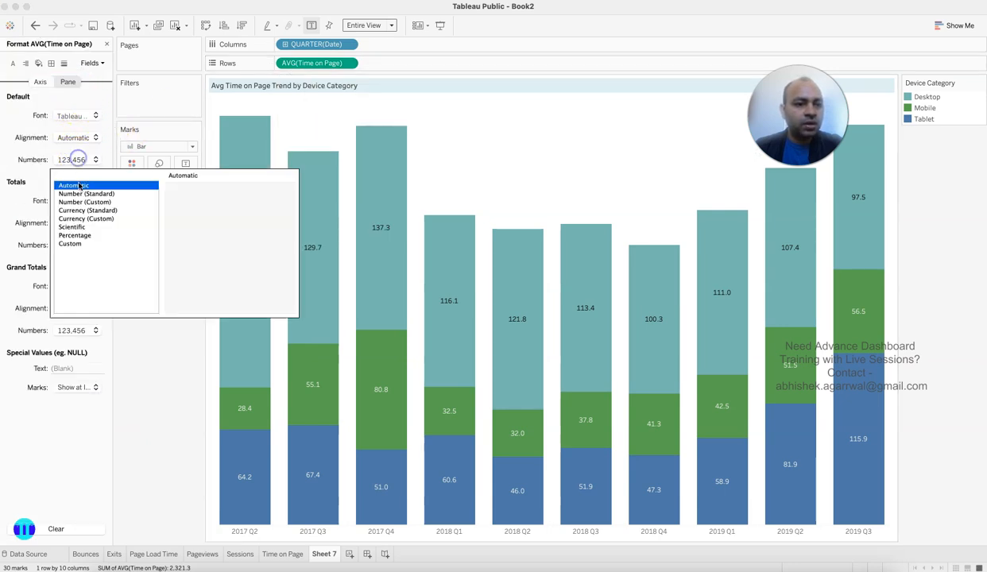
{"action": "left_click", "coordinate": [87, 203]}
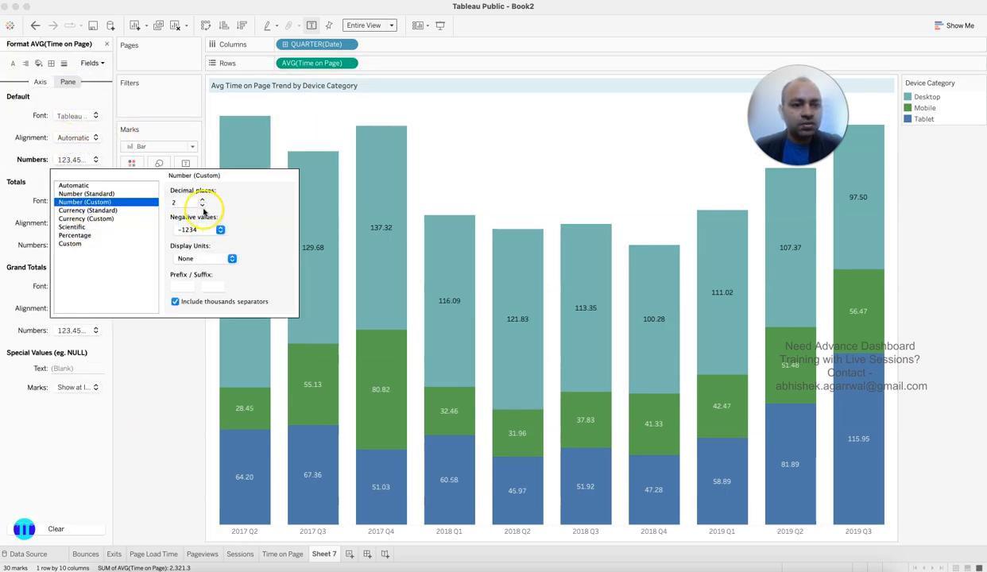
{"action": "left_click", "coordinate": [202, 207]}
{"action": "left_click", "coordinate": [202, 206]}
{"action": "left_click", "coordinate": [215, 287]}
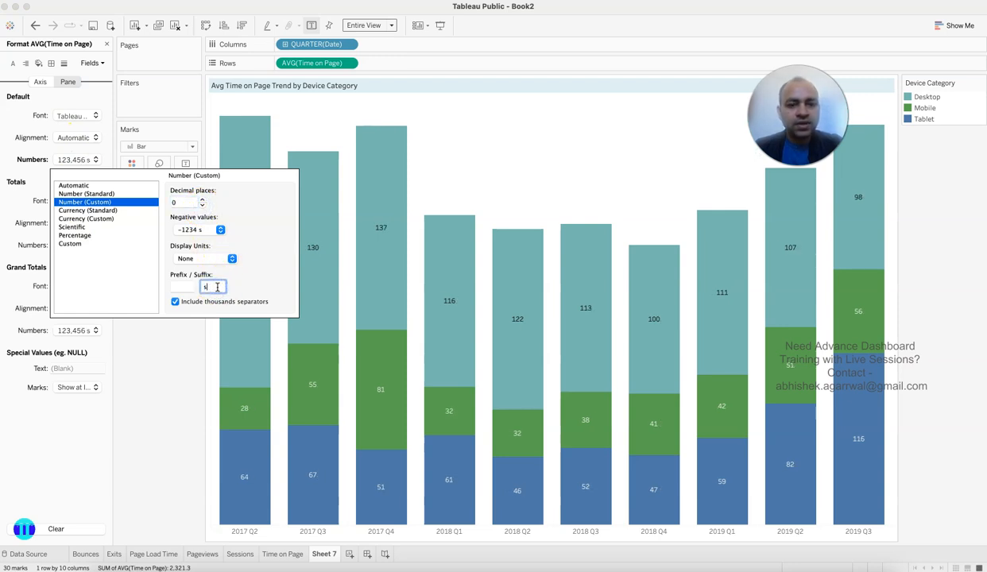
{"action": "left_click", "coordinate": [163, 423]}
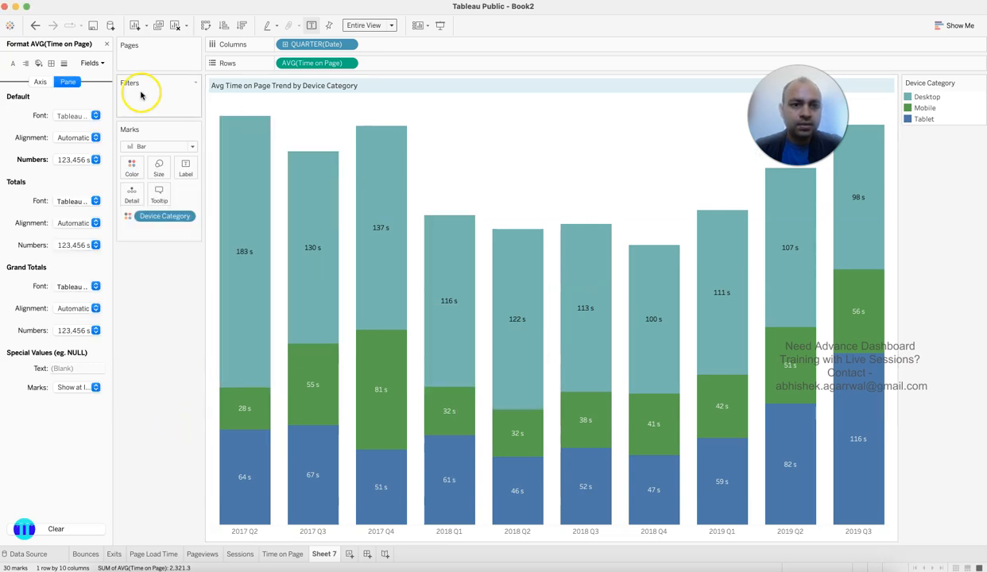
{"action": "left_click", "coordinate": [108, 45]}
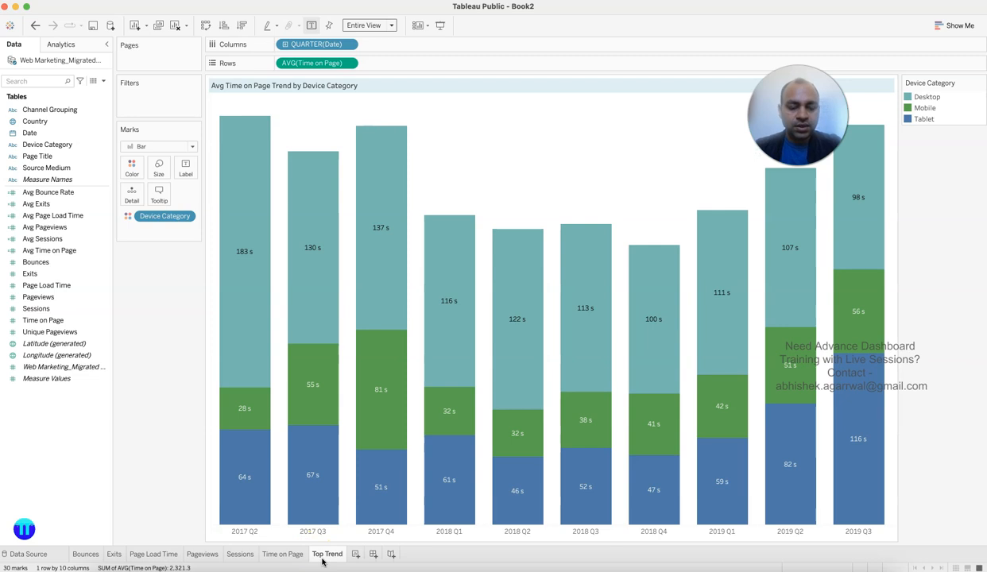
Step: Add a new worksheet after Top Trend and consult the ToP Trend sheet in the Book1 workbook for reference
{"action": "left_click", "coordinate": [354, 555]}
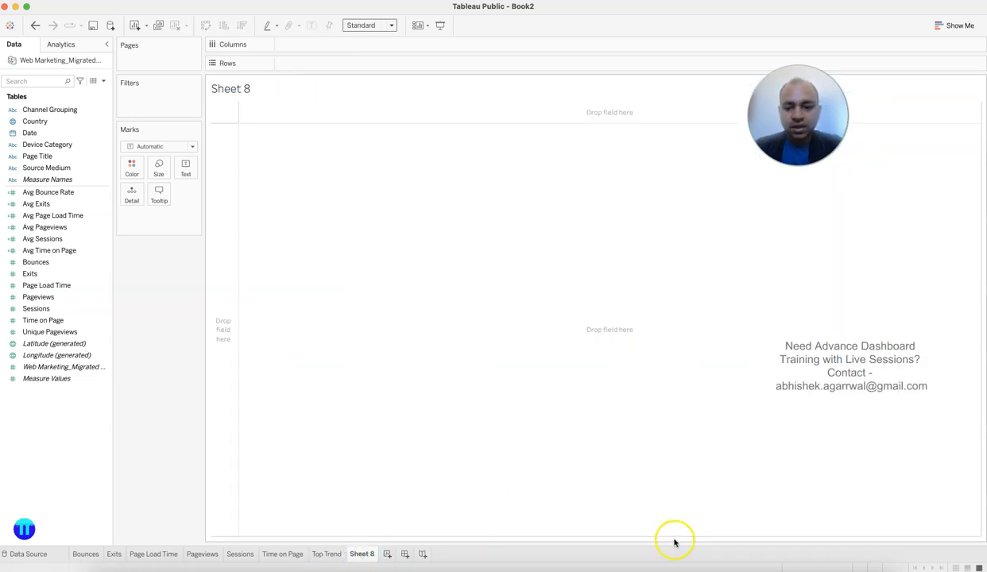
{"action": "left_click", "coordinate": [756, 570]}
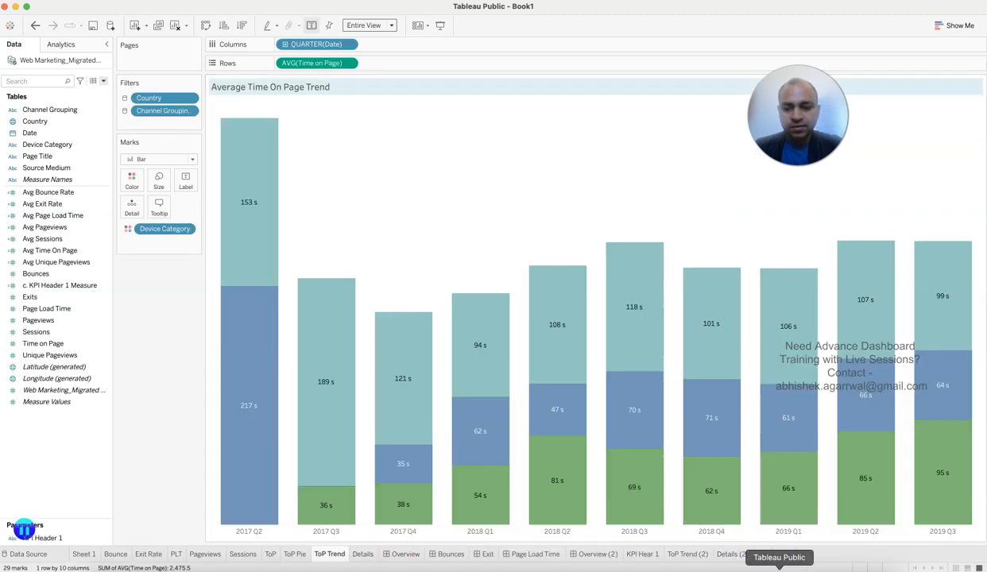
{"action": "left_click", "coordinate": [756, 569]}
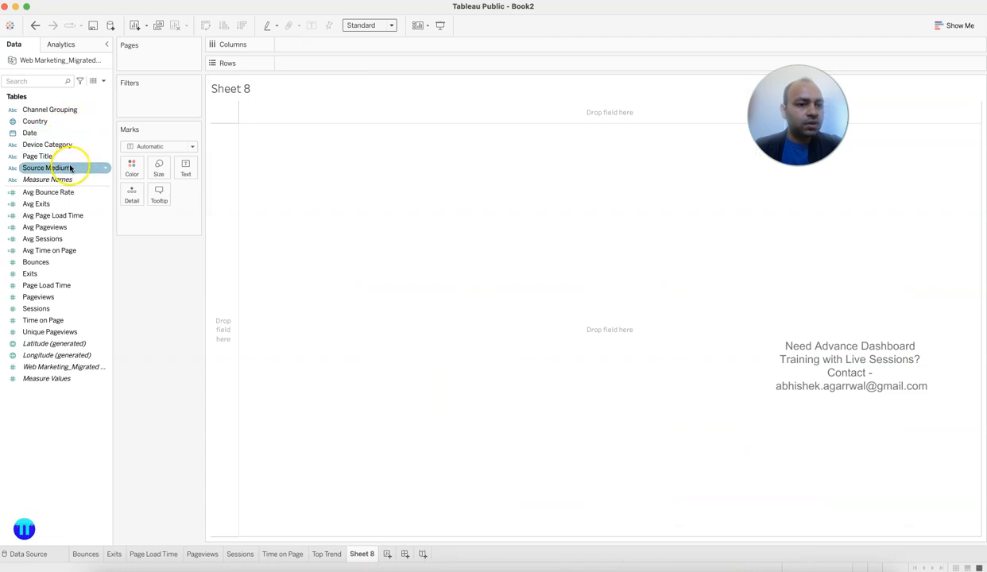
Step: List the Date field as table rows using discrete exact dates
{"action": "left_click_drag", "start_coordinate": [70, 156], "coordinate": [284, 62]}
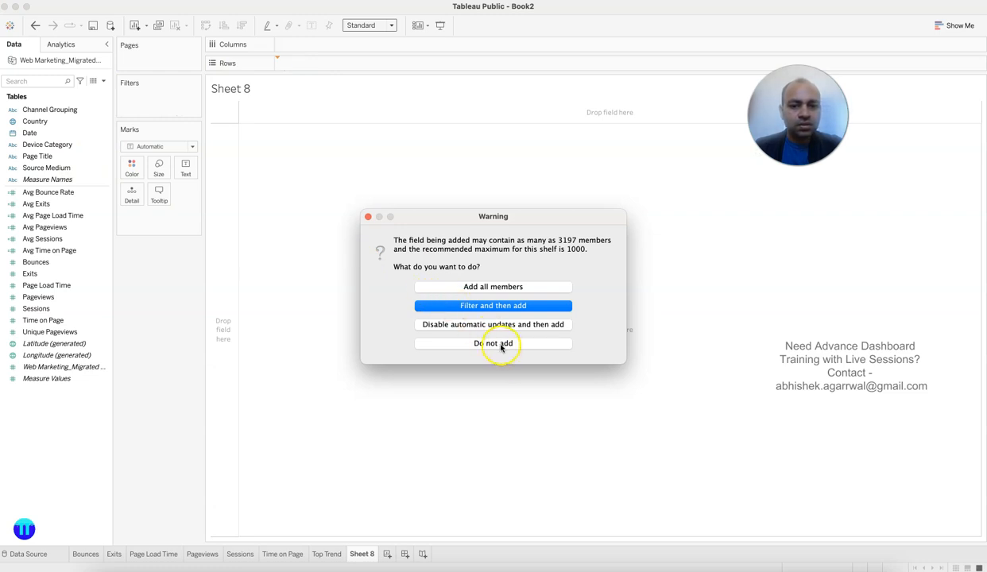
{"action": "left_click", "coordinate": [501, 344]}
{"action": "left_click_drag", "start_coordinate": [55, 133], "coordinate": [317, 64]}
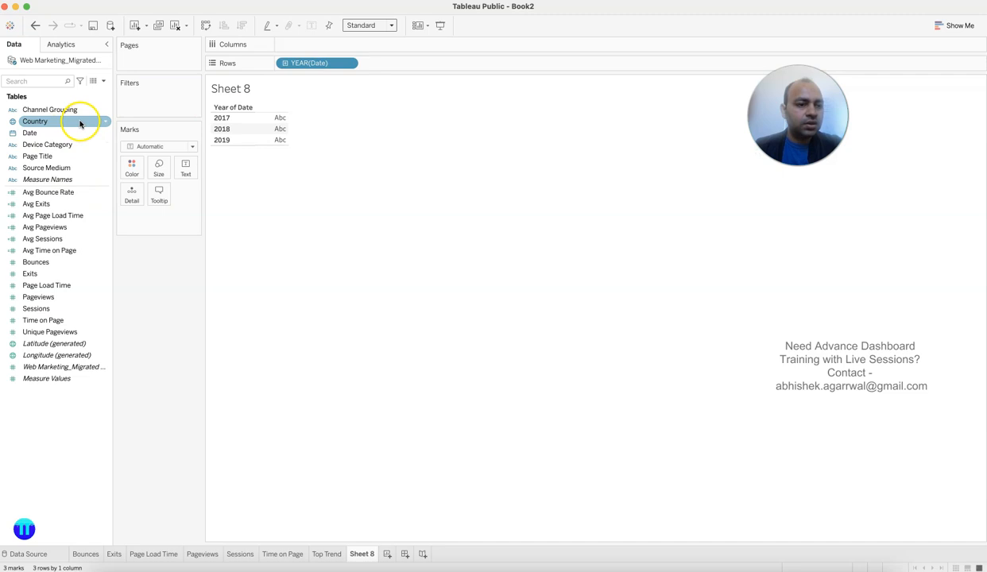
{"action": "left_click", "coordinate": [348, 63]}
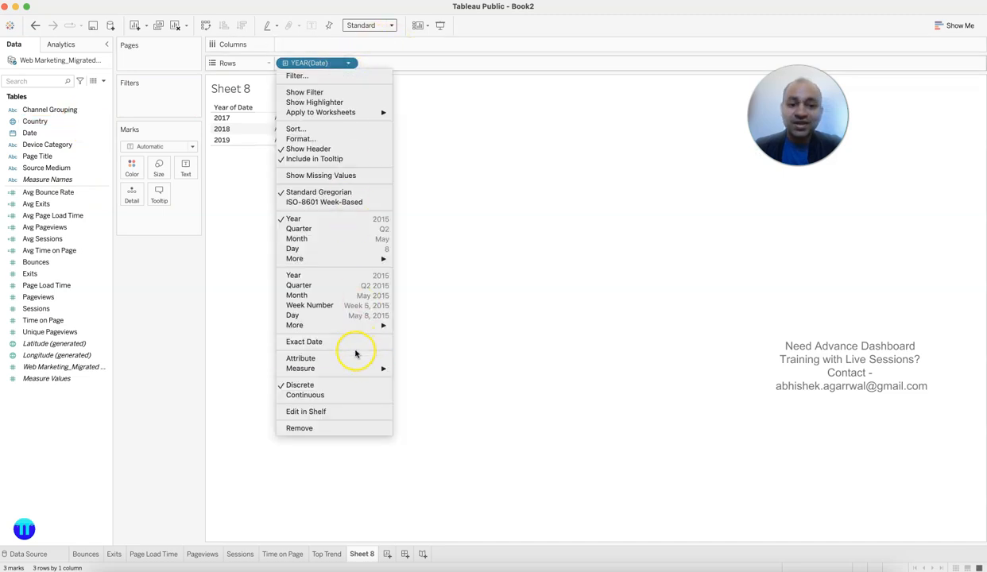
{"action": "left_click", "coordinate": [352, 341]}
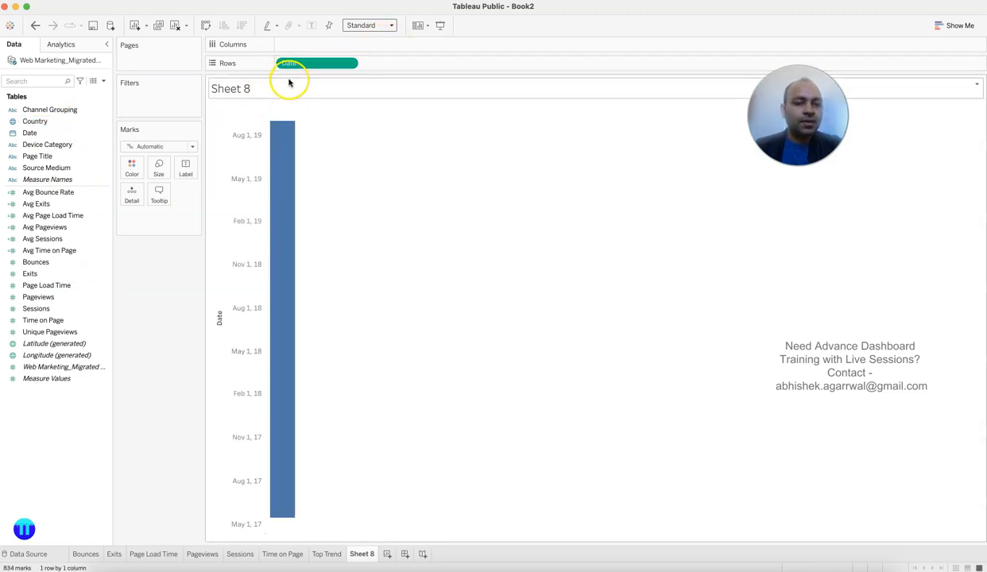
{"action": "left_click", "coordinate": [348, 62]}
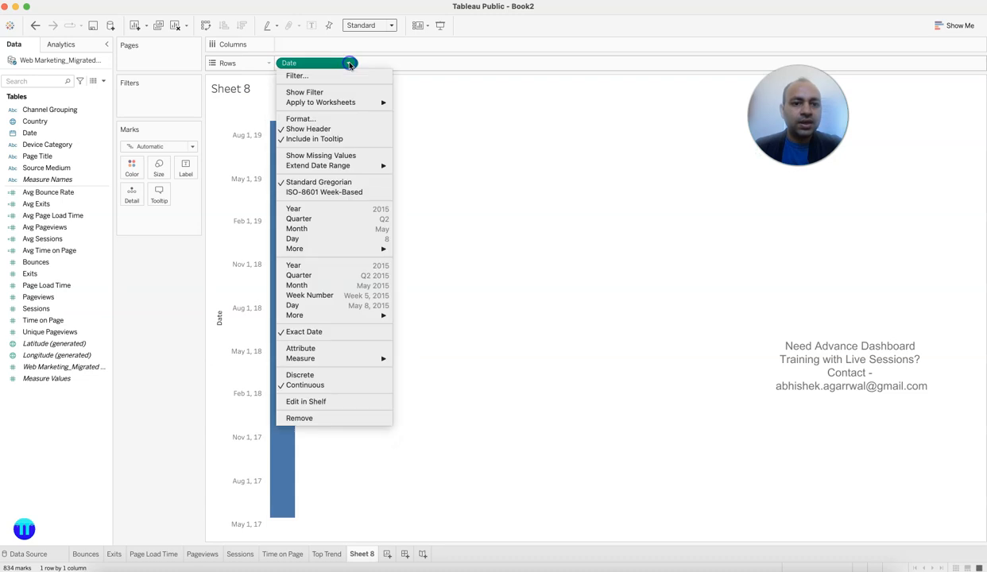
{"action": "left_click", "coordinate": [339, 374]}
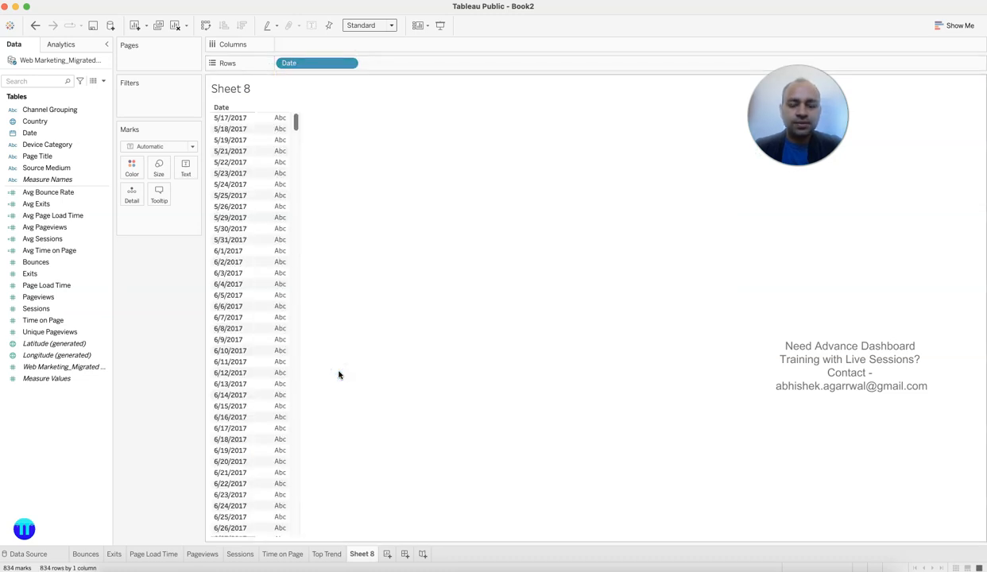
Step: Add Device Category, Country and Source Medium to the rows after Date
{"action": "left_click_drag", "start_coordinate": [65, 144], "coordinate": [363, 68]}
{"action": "left_click", "coordinate": [80, 156]}
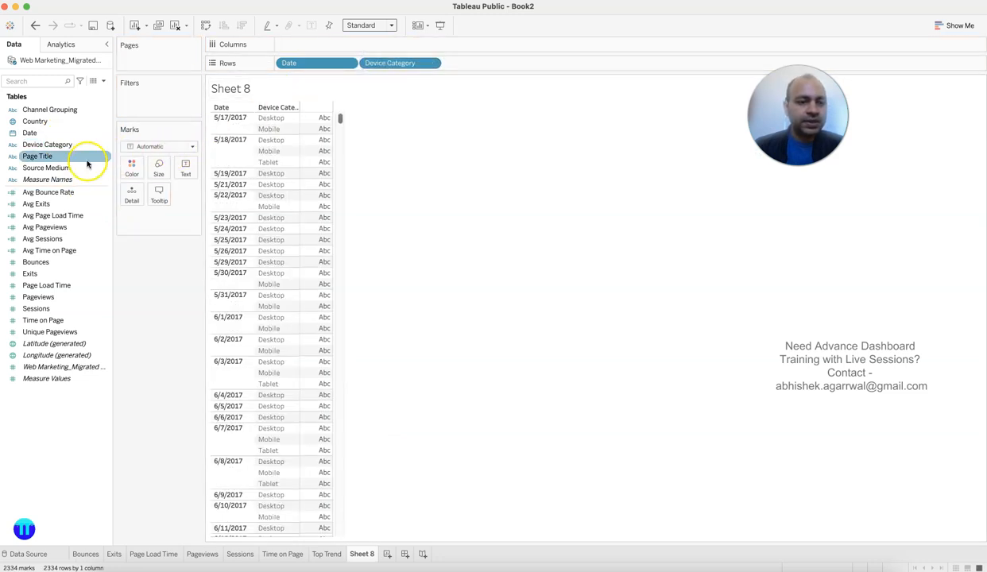
{"action": "left_click", "coordinate": [66, 144]}
{"action": "left_click", "coordinate": [71, 156]}
{"action": "left_click", "coordinate": [66, 132]}
{"action": "left_click_drag", "start_coordinate": [64, 120], "coordinate": [455, 62]}
{"action": "left_click", "coordinate": [75, 169]}
{"action": "left_click_drag", "start_coordinate": [75, 169], "coordinate": [568, 70]}
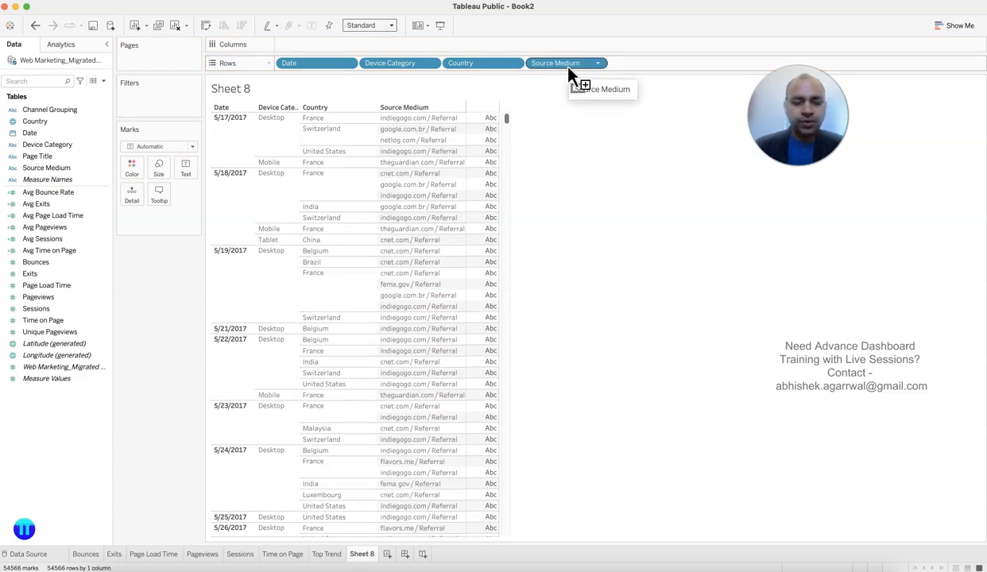
Step: Show Time on Page as the table's values and aggregate it as an average
{"action": "left_click", "coordinate": [65, 309]}
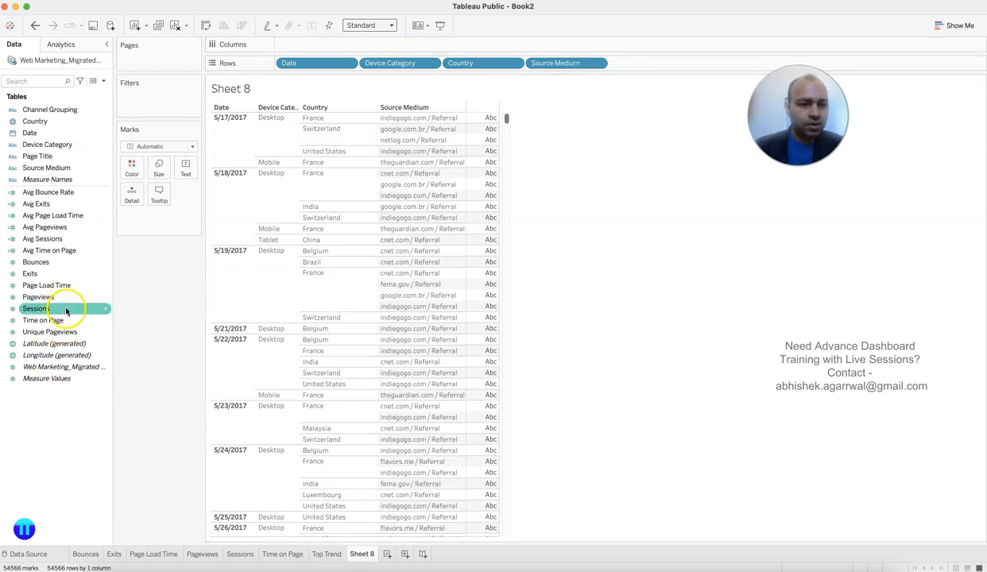
{"action": "left_click", "coordinate": [67, 320]}
{"action": "left_click_drag", "start_coordinate": [67, 319], "coordinate": [486, 232]}
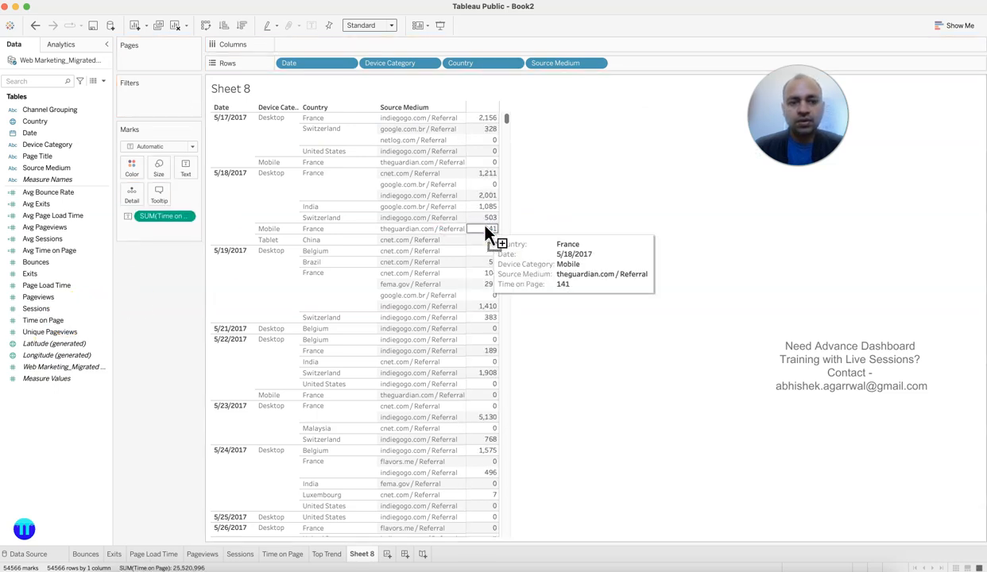
{"action": "left_click", "coordinate": [186, 216]}
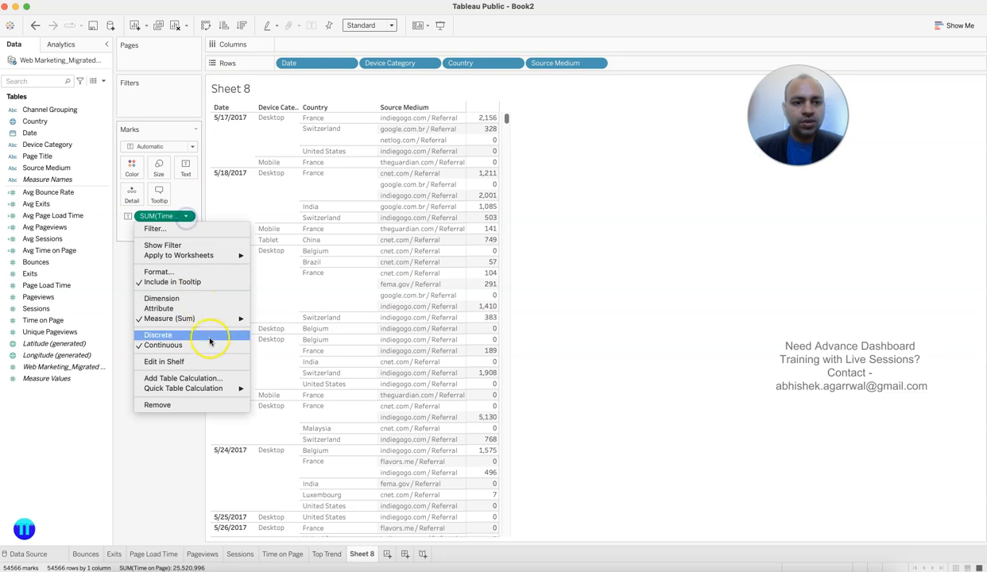
{"action": "mouse_move", "coordinate": [215, 323]}
{"action": "left_click", "coordinate": [273, 329]}
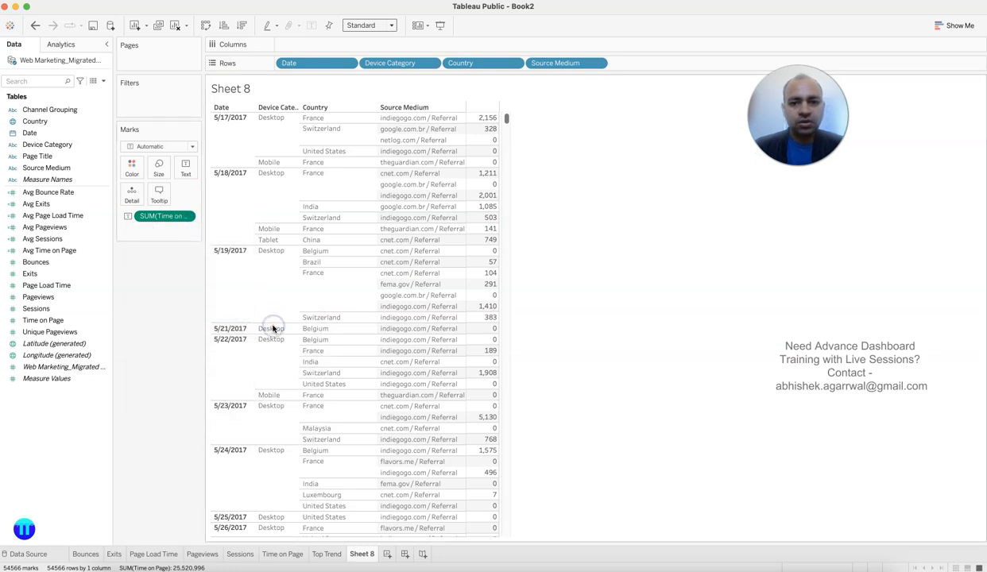
{"action": "mouse_move", "coordinate": [483, 274]}
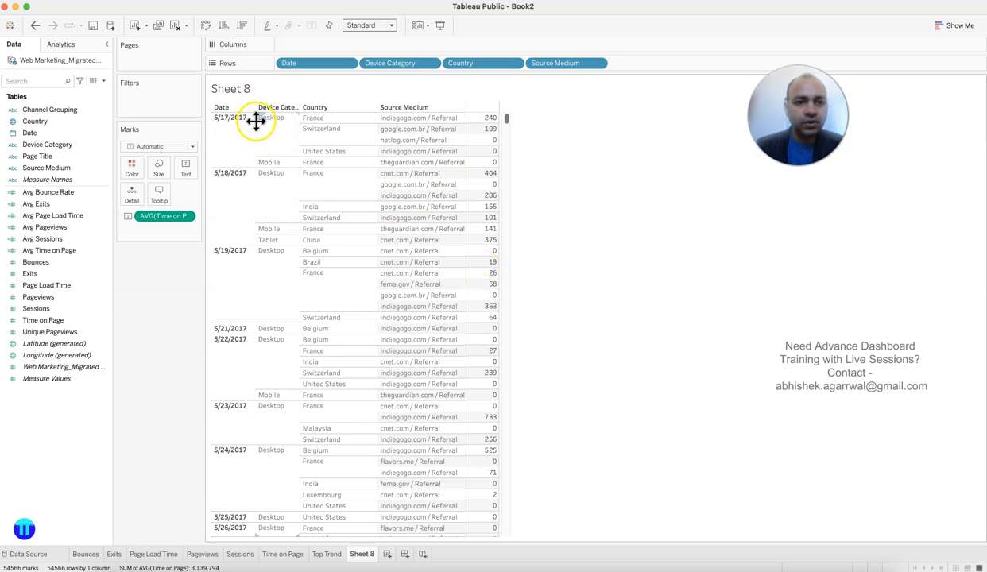
Step: Widen the Date, Device Category, Country and Source Medium columns of the table so their headings fit
{"action": "left_click_drag", "start_coordinate": [255, 121], "coordinate": [324, 134]}
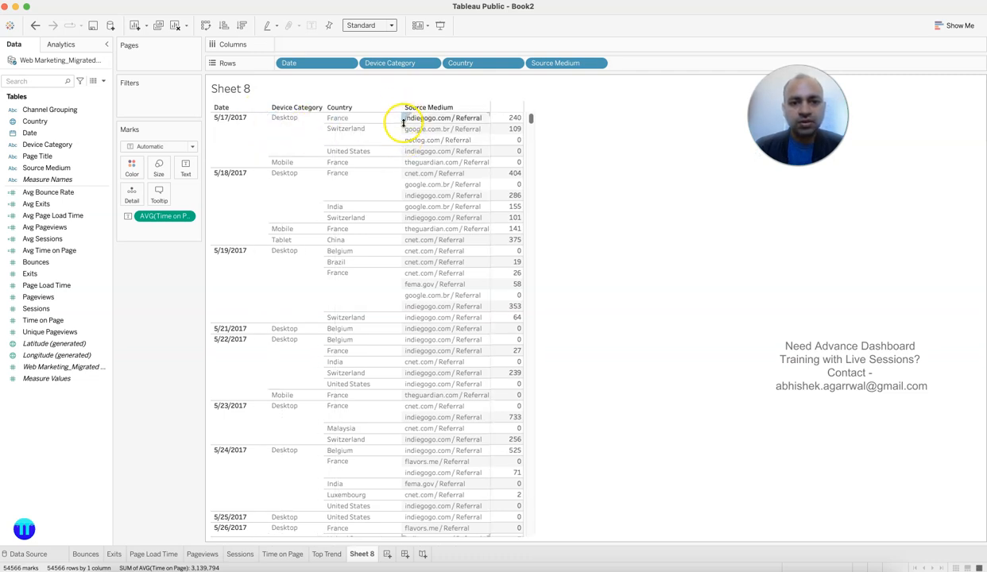
{"action": "left_click_drag", "start_coordinate": [402, 135], "coordinate": [419, 134]}
{"action": "left_click_drag", "start_coordinate": [508, 140], "coordinate": [529, 141]}
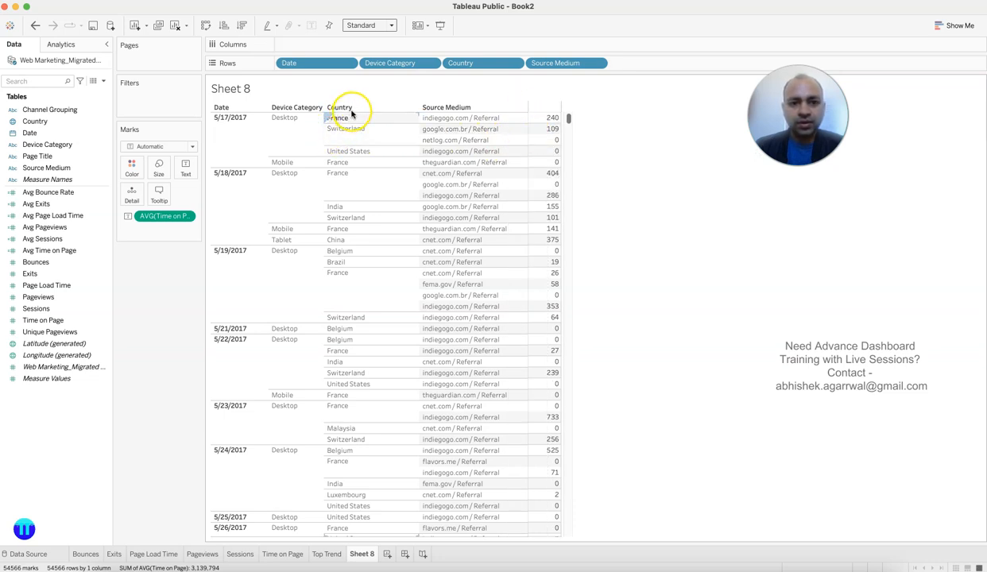
{"action": "left_click_drag", "start_coordinate": [353, 111], "coordinate": [362, 116]}
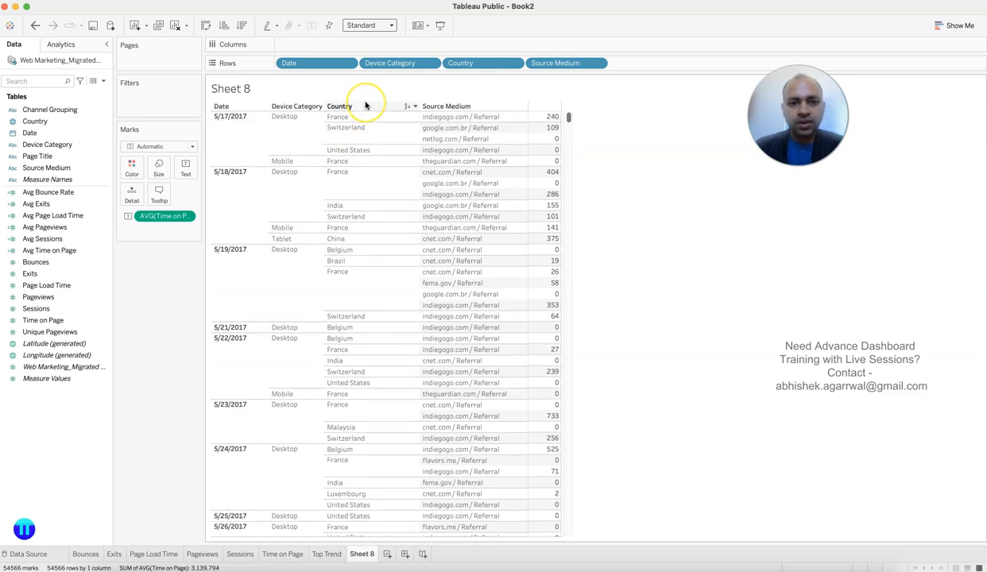
Step: Set the default shading of the table's field labels to light grey
{"action": "right_click", "coordinate": [366, 106]}
{"action": "left_click", "coordinate": [406, 182]}
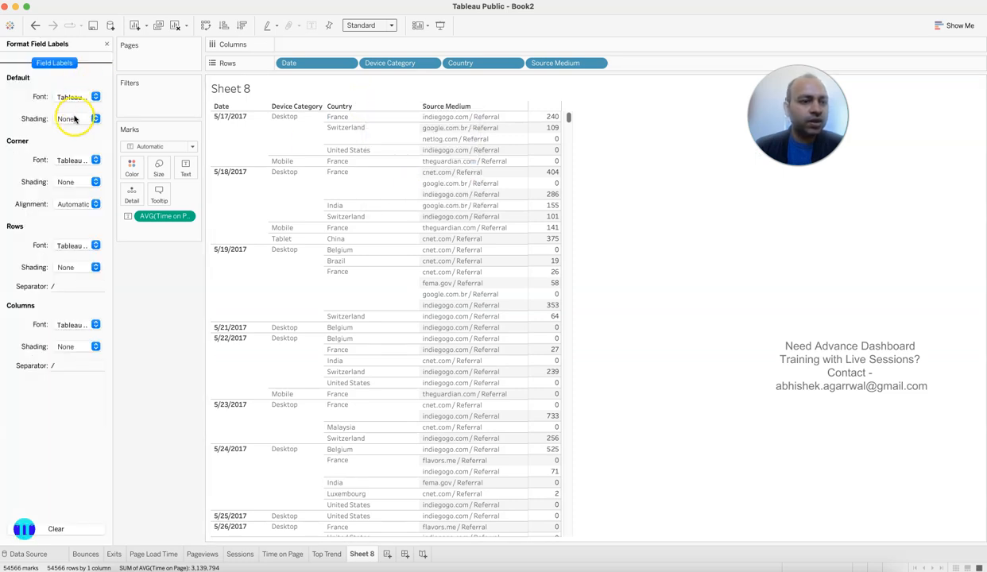
{"action": "left_click", "coordinate": [75, 119]}
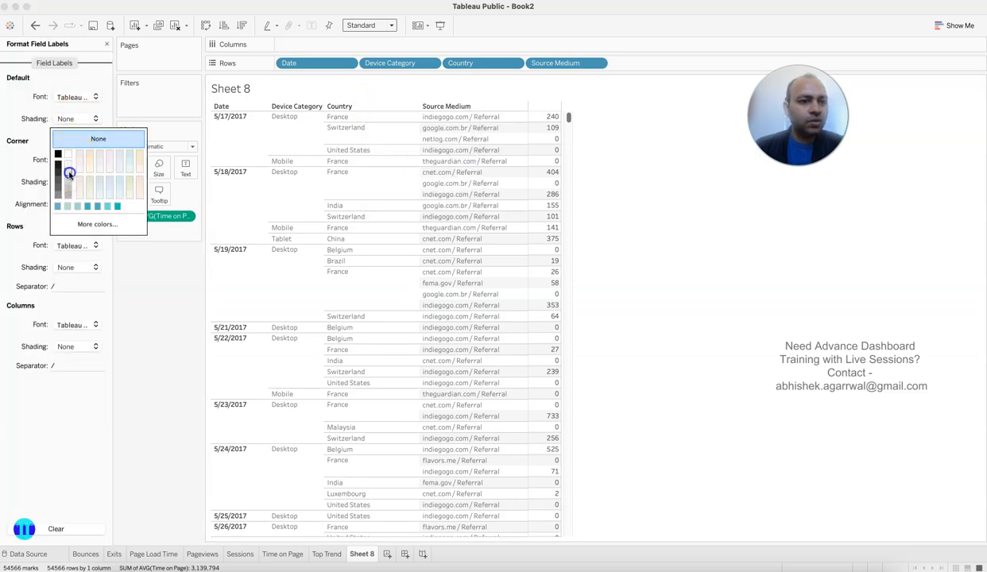
{"action": "left_click", "coordinate": [69, 174]}
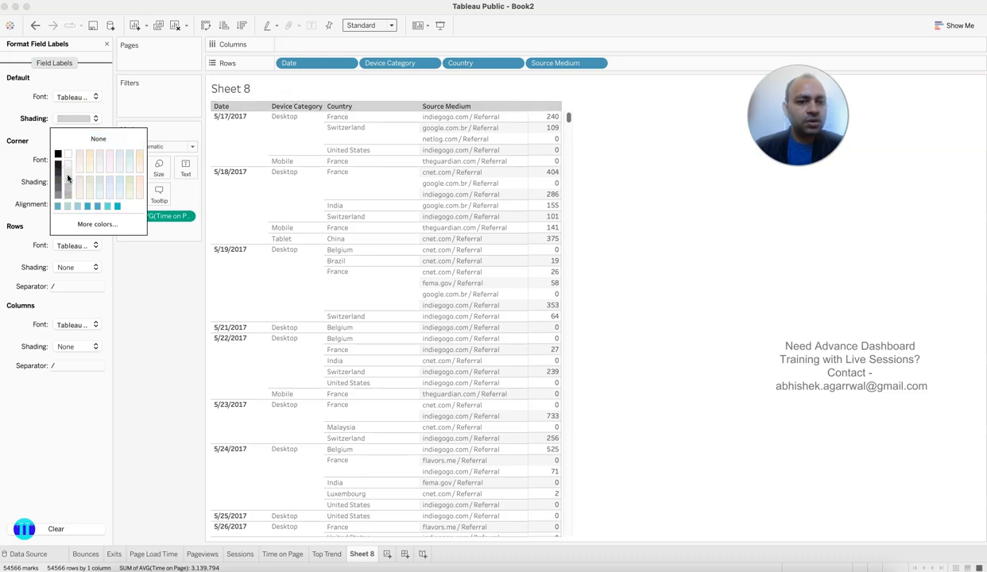
{"action": "left_click", "coordinate": [629, 140]}
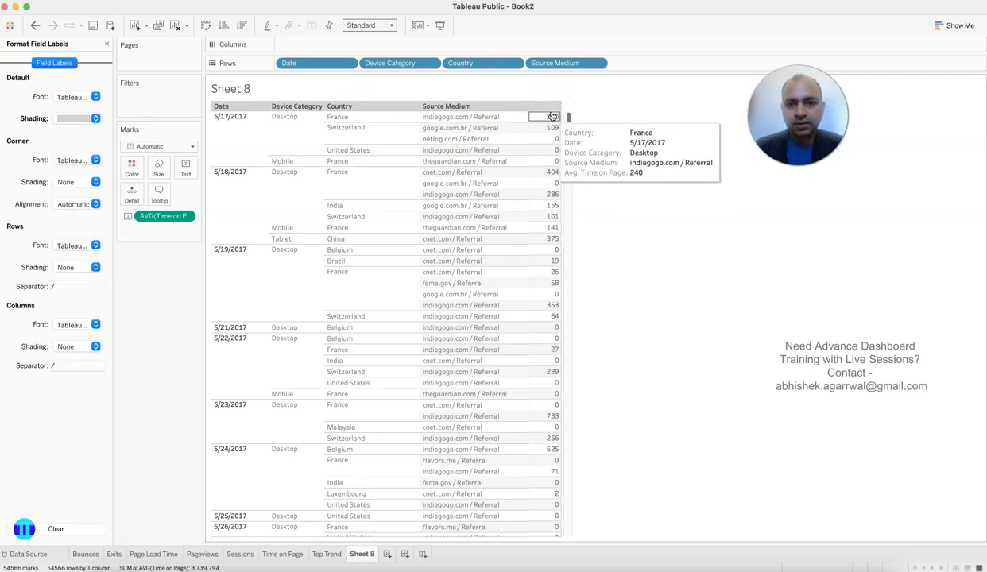
Step: Increase the height of the table's shaded header row to about twice its size
{"action": "left_click", "coordinate": [507, 114]}
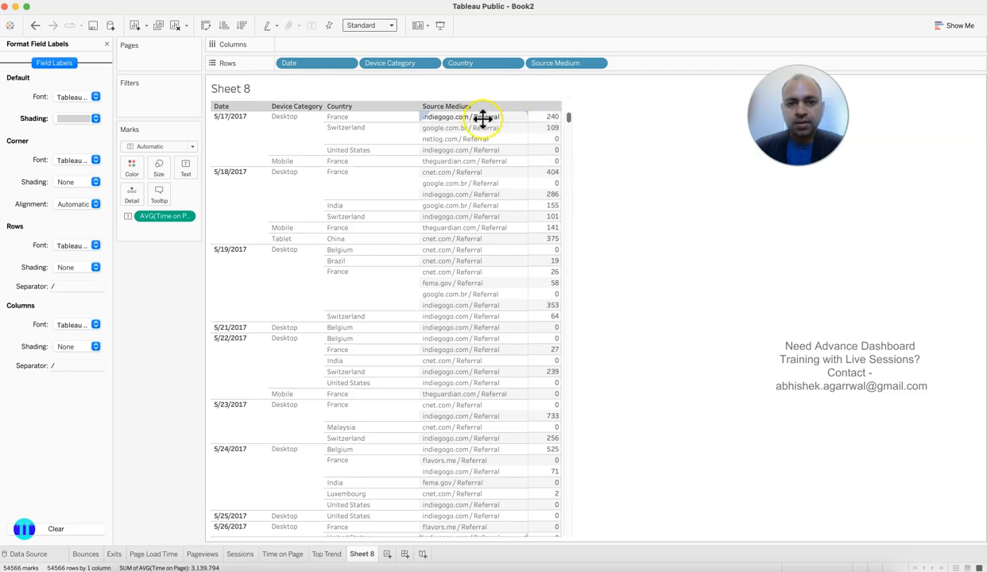
{"action": "left_click", "coordinate": [401, 116]}
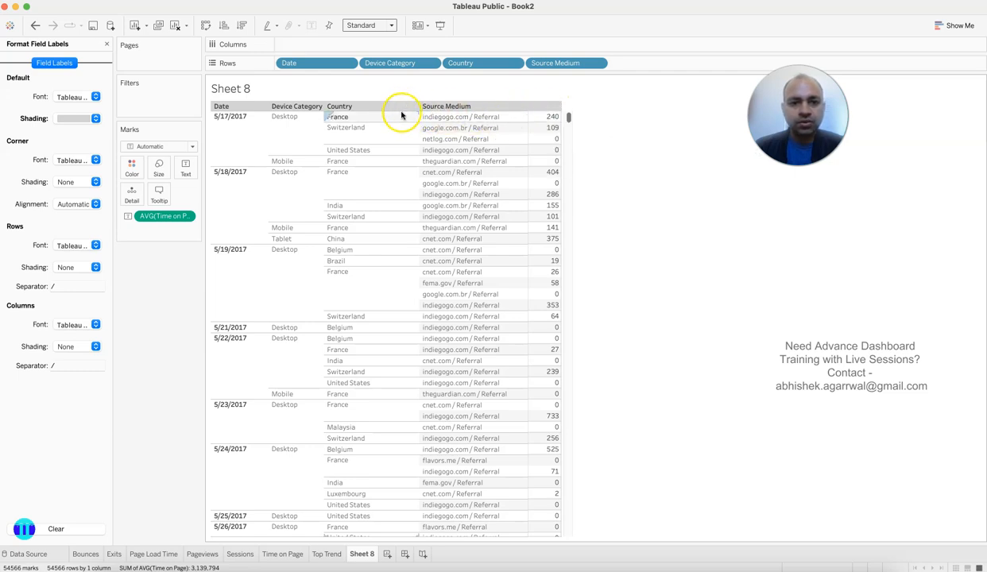
{"action": "mouse_move", "coordinate": [398, 112]}
{"action": "left_mouse_down"}
{"action": "mouse_move", "coordinate": [403, 132]}
{"action": "mouse_move", "coordinate": [449, 105]}
{"action": "mouse_move", "coordinate": [446, 114]}
{"action": "mouse_move", "coordinate": [396, 110]}
{"action": "left_mouse_up"}
{"action": "left_click", "coordinate": [403, 126]}
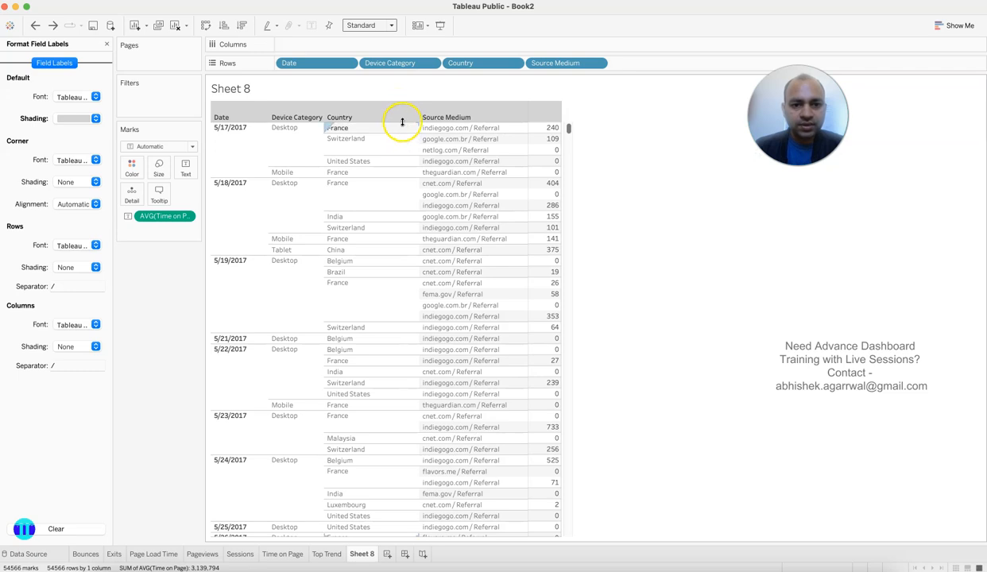
{"action": "mouse_move", "coordinate": [403, 124]}
{"action": "left_mouse_down"}
{"action": "mouse_move", "coordinate": [383, 122]}
{"action": "mouse_move", "coordinate": [429, 108]}
{"action": "left_mouse_up"}
{"action": "scroll", "coordinate": [431, 110], "scroll_direction": "down", "scroll_amount": 1}
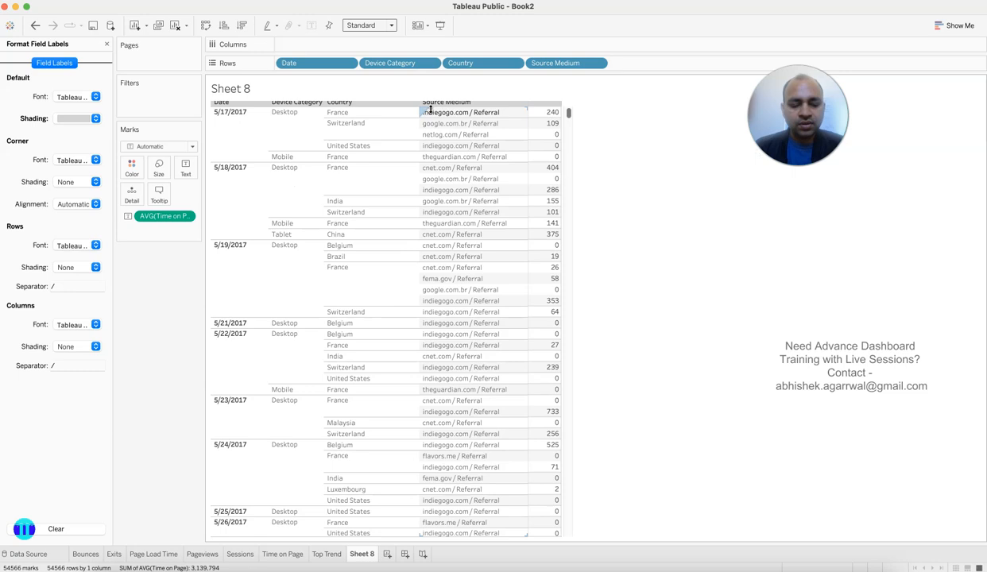
{"action": "scroll", "coordinate": [429, 108], "scroll_direction": "up", "scroll_amount": 1}
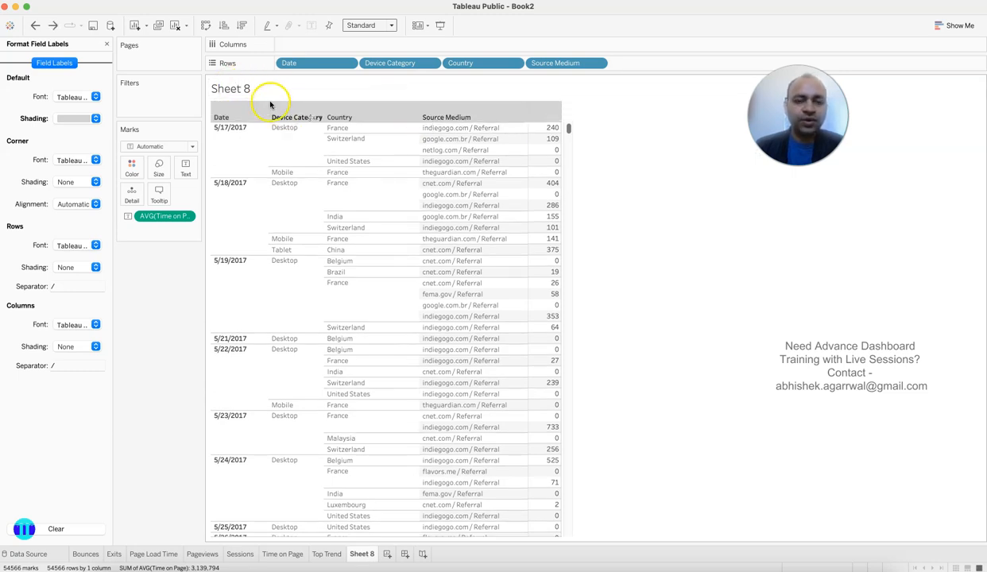
Step: Replace the sheet's title text with "Details - Avg Time on Page"
{"action": "double_click", "coordinate": [243, 91]}
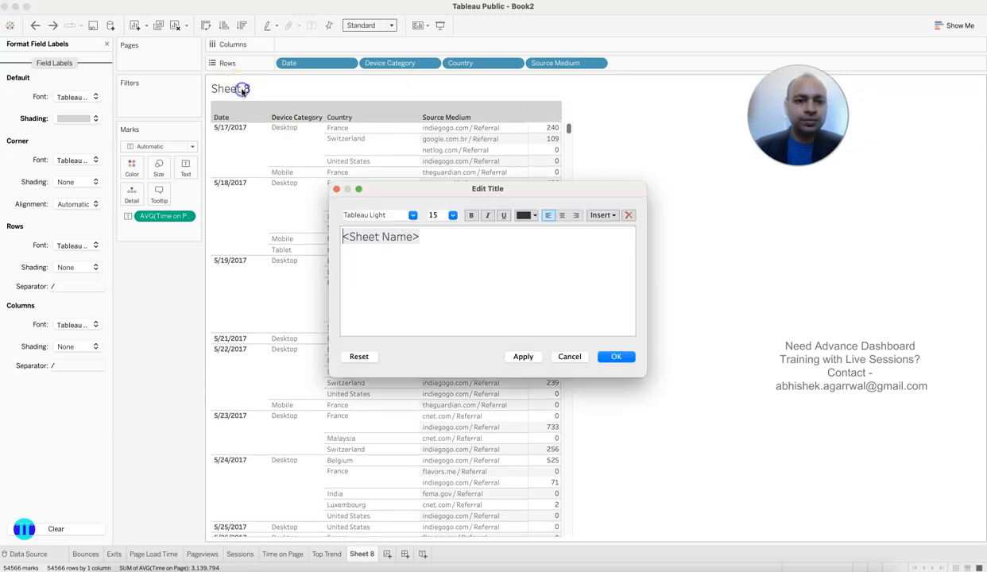
{"action": "key", "text": "super+a"}
{"action": "type", "text": "Av"}
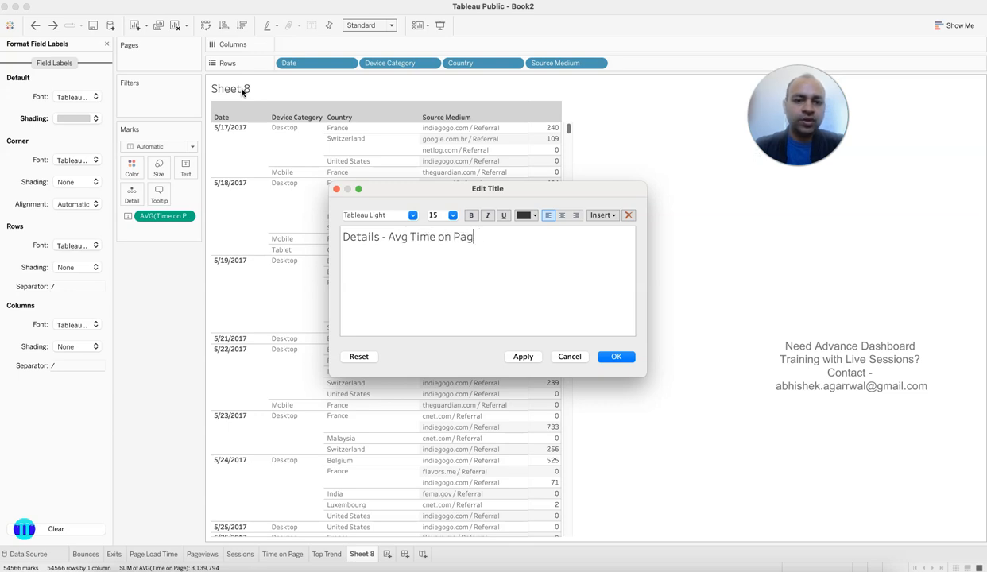
{"action": "type", "text": "e"}
Step: Format the whole sheet title in Tableau Regular at size 10 and apply the change
{"action": "key", "text": "super+a"}
{"action": "left_click", "coordinate": [412, 214]}
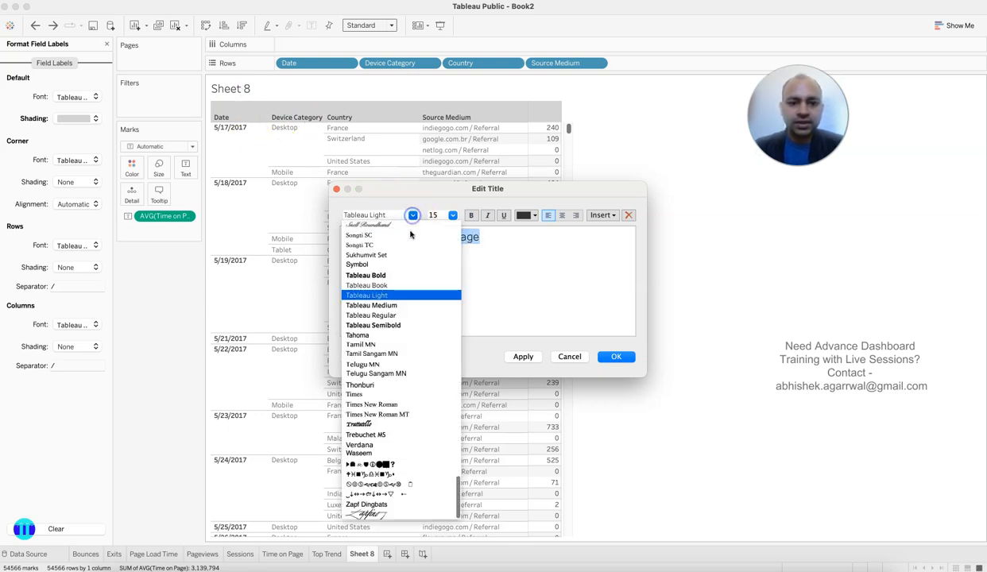
{"action": "left_click", "coordinate": [389, 315]}
{"action": "left_click", "coordinate": [452, 217]}
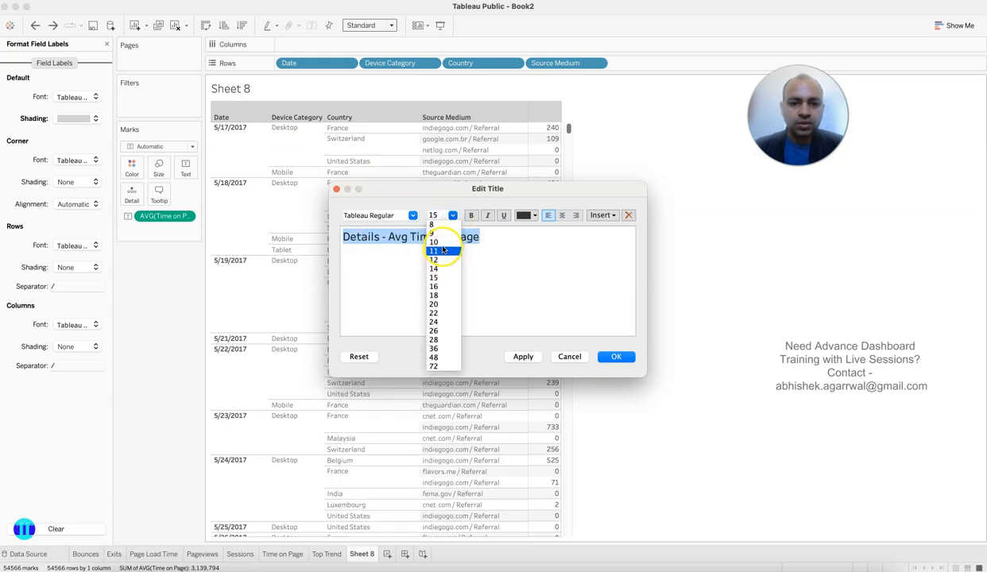
{"action": "left_click", "coordinate": [434, 241]}
{"action": "left_click", "coordinate": [523, 357]}
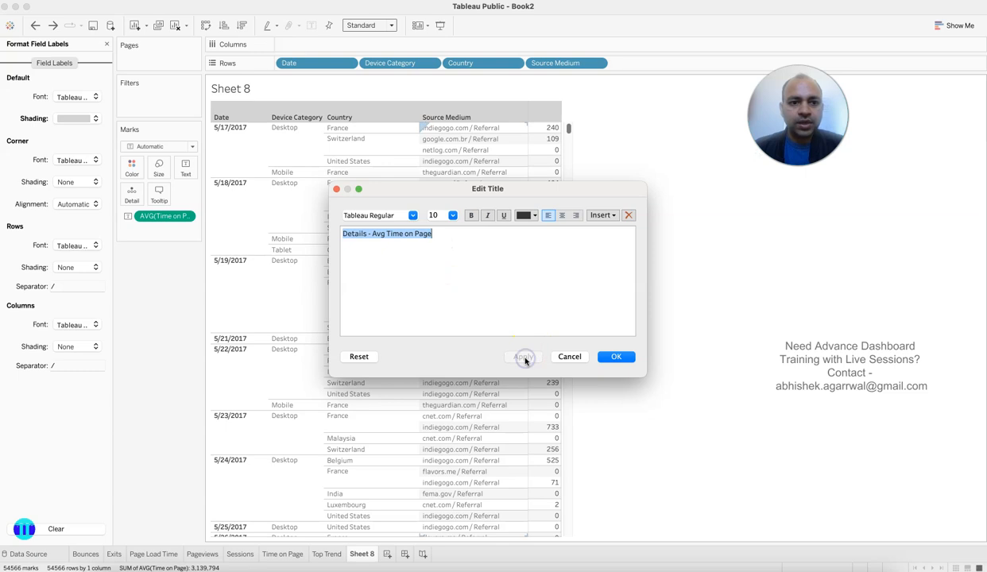
{"action": "left_click", "coordinate": [604, 356]}
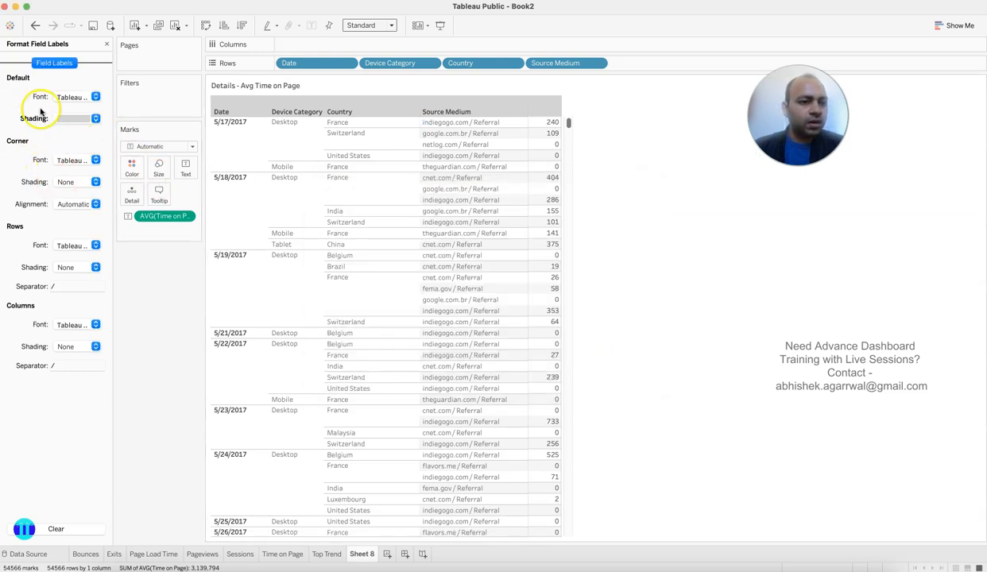
Step: Shade the sheet title with the recently used teal-blue colour at 20% opacity
{"action": "left_click", "coordinate": [237, 90]}
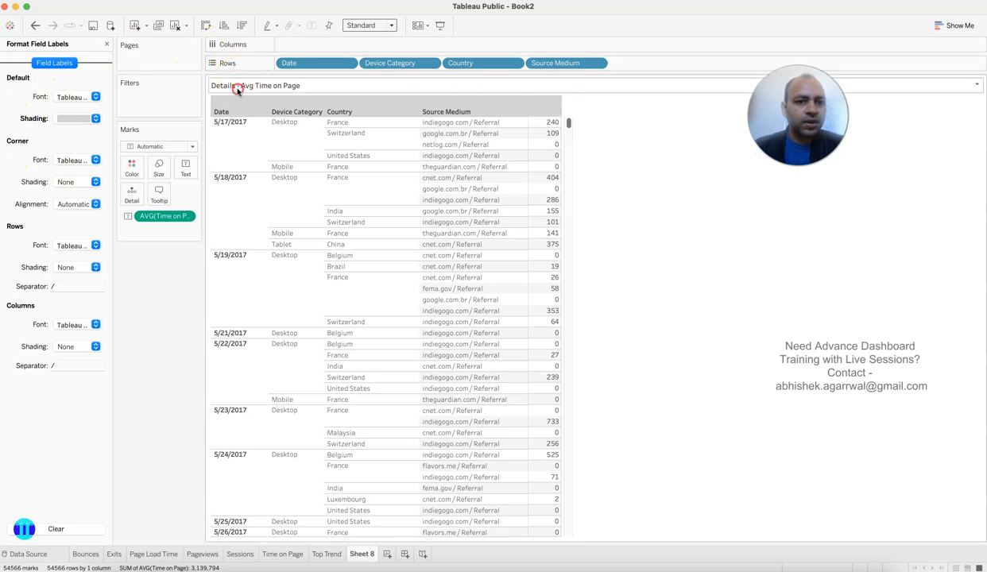
{"action": "right_click", "coordinate": [236, 89]}
{"action": "left_click", "coordinate": [262, 131]}
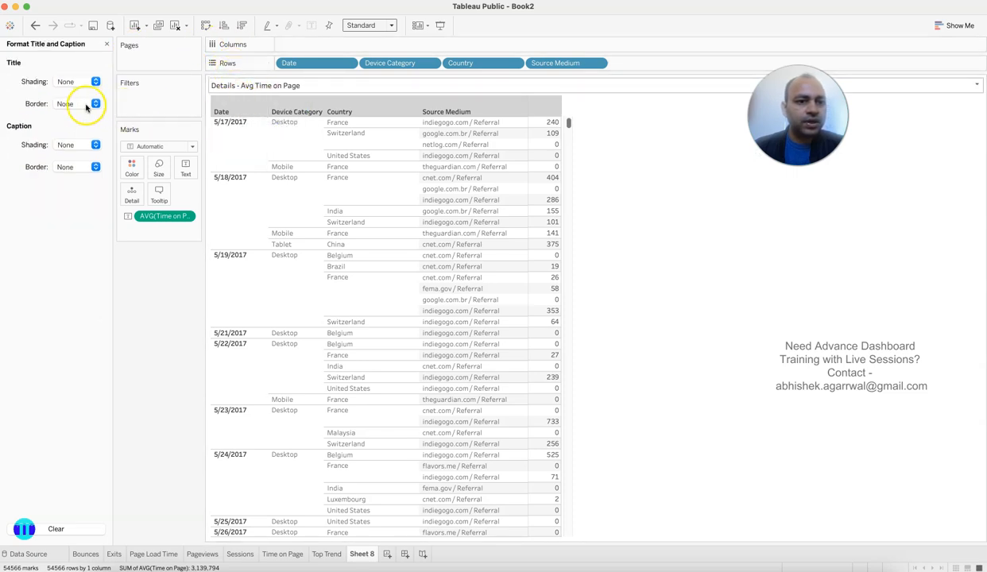
{"action": "left_click", "coordinate": [71, 81]}
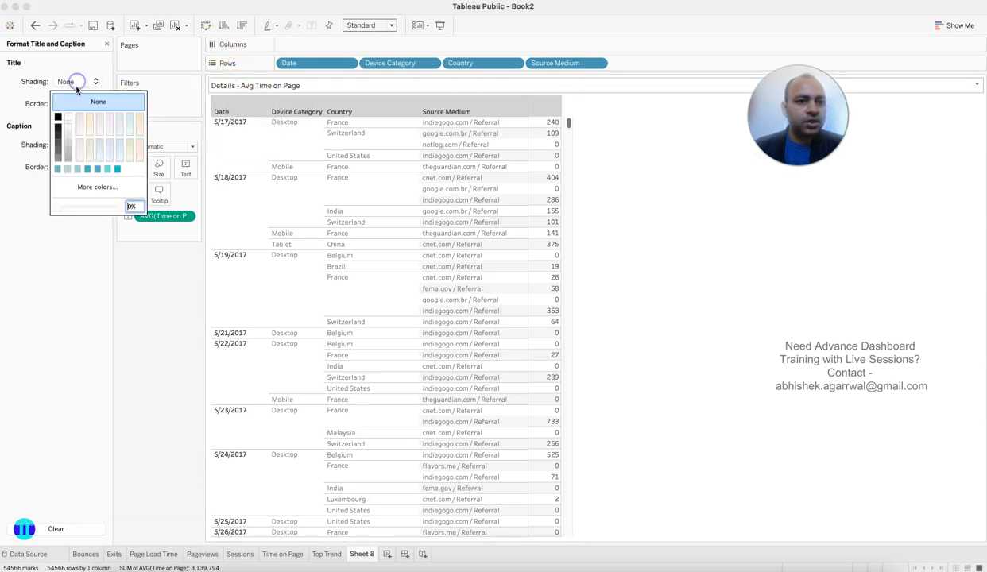
{"action": "left_click", "coordinate": [57, 169]}
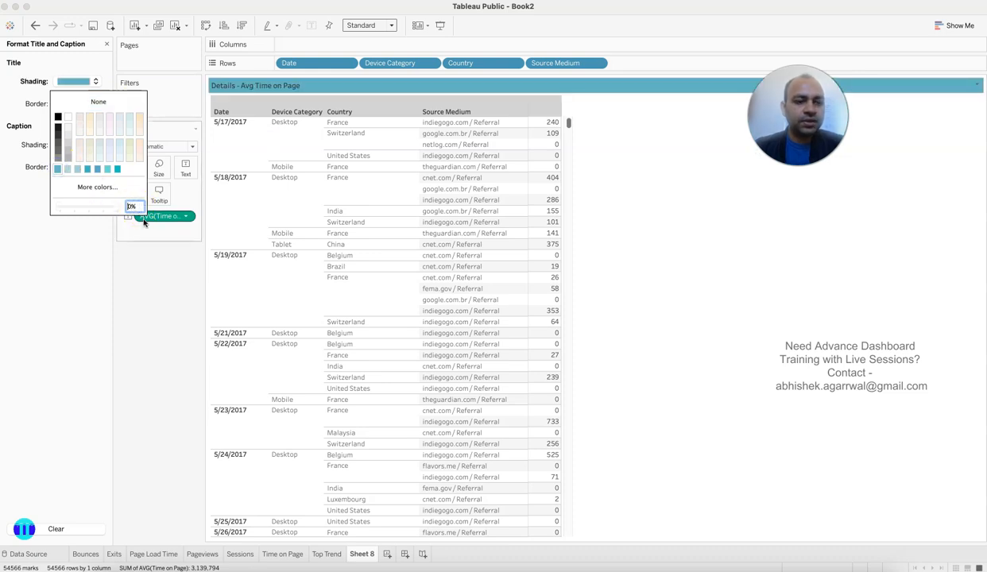
{"action": "left_click", "coordinate": [79, 302]}
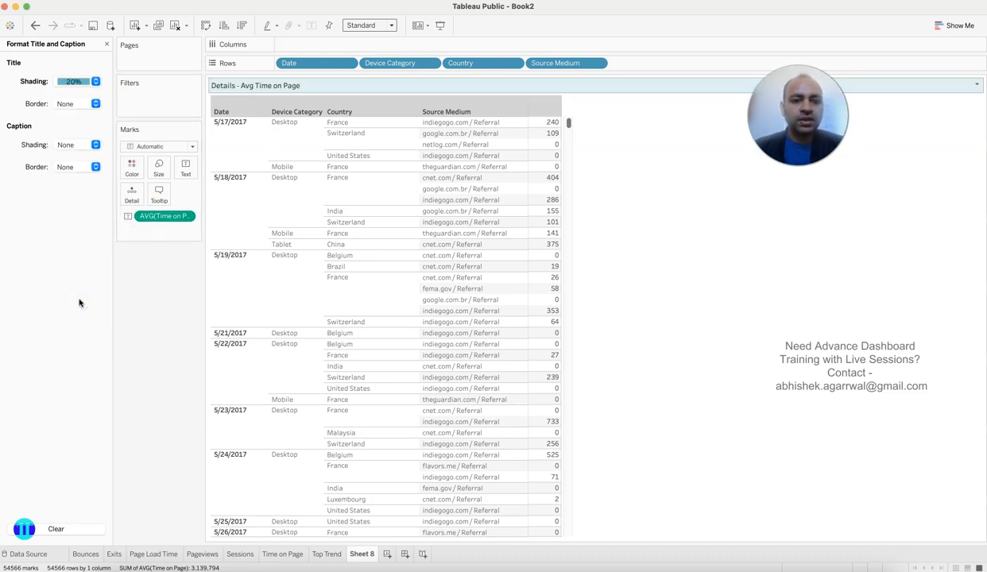
Step: Close the title and caption formatting and rename the Sheet 8 worksheet as Details
{"action": "left_click", "coordinate": [106, 44]}
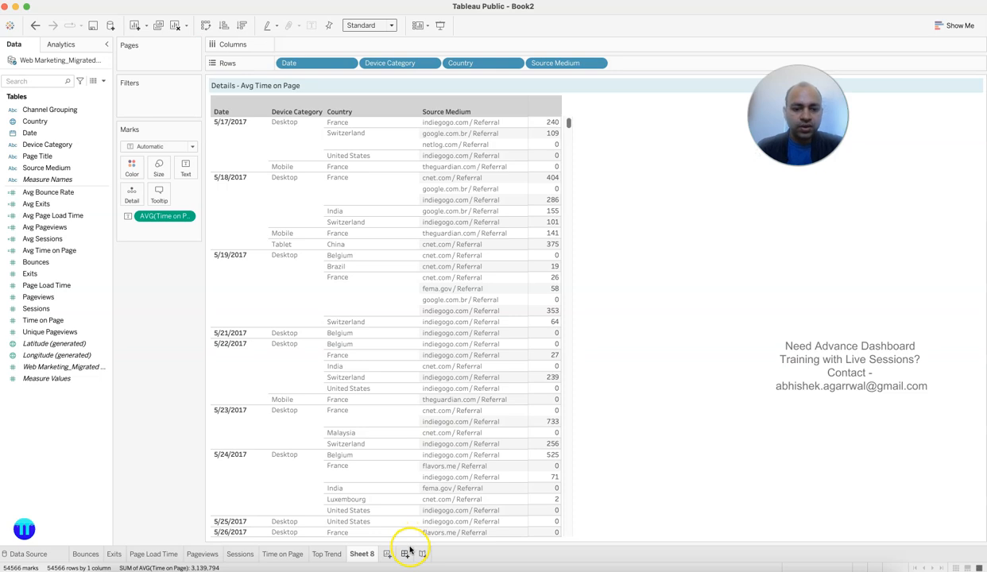
{"action": "double_click", "coordinate": [364, 555]}
{"action": "type", "text": "Details"}
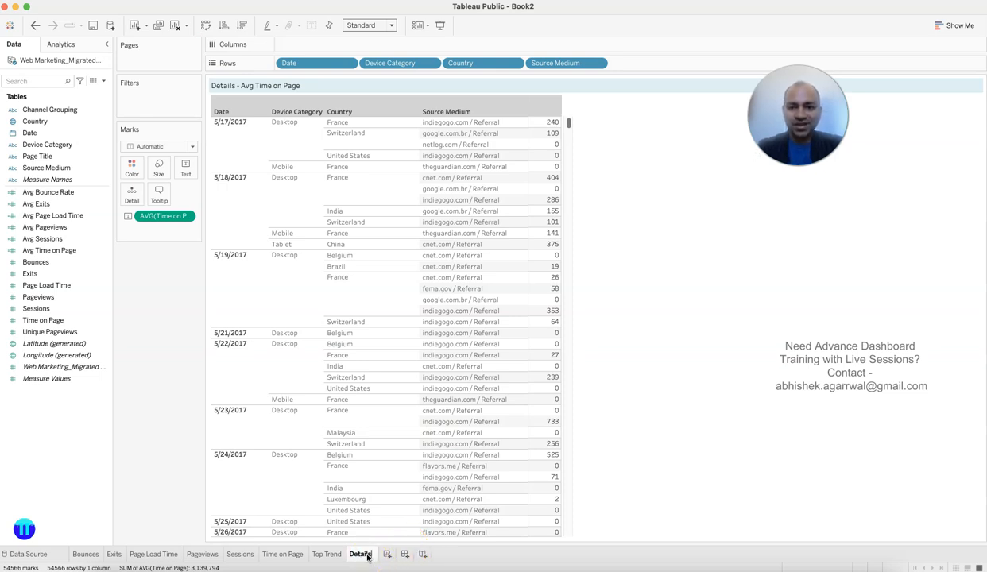
{"action": "key", "text": "Return"}
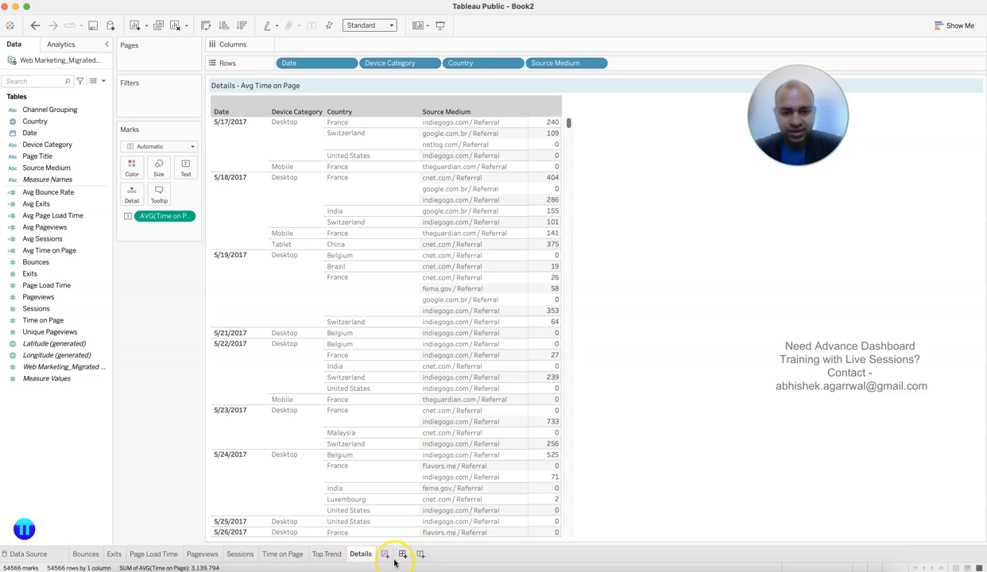
Step: Create a new dashboard and set its minimum width to 1120 px in the size range
{"action": "left_click", "coordinate": [403, 555]}
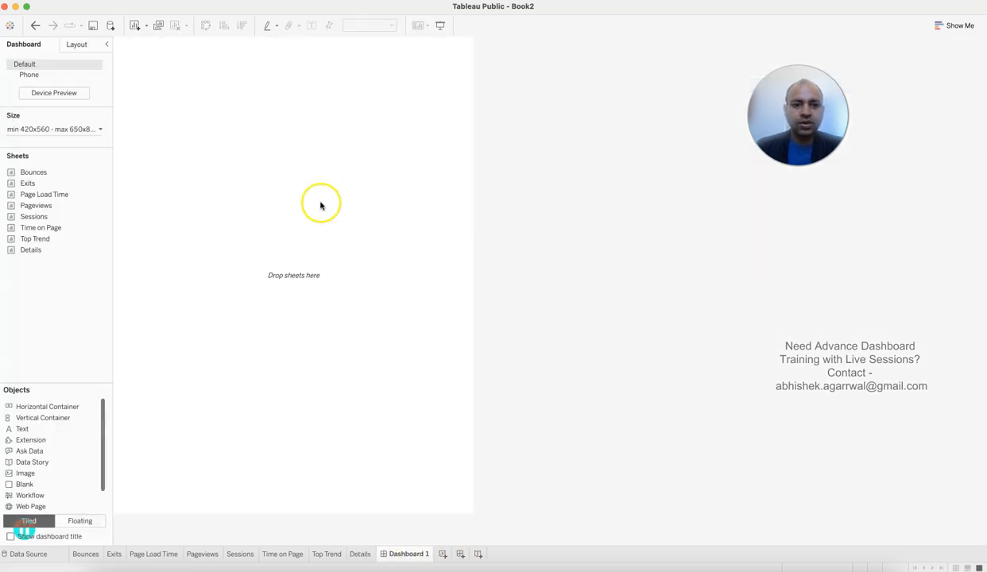
{"action": "left_click", "coordinate": [100, 130]}
{"action": "left_click", "coordinate": [54, 188]}
{"action": "left_click", "coordinate": [54, 188]}
{"action": "left_click", "coordinate": [55, 188]}
{"action": "left_click", "coordinate": [55, 189]}
{"action": "left_click", "coordinate": [55, 188]}
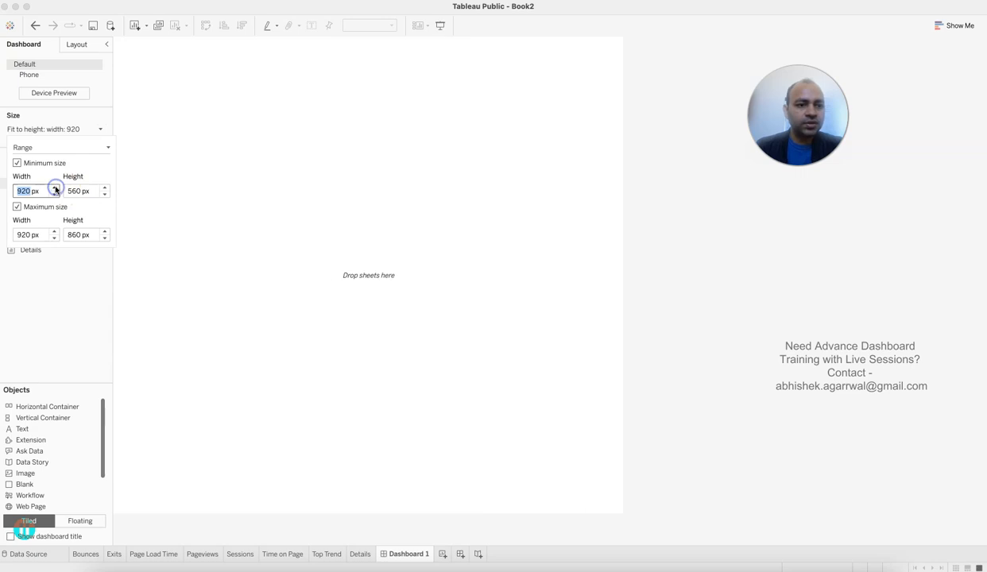
{"action": "left_click", "coordinate": [55, 189]}
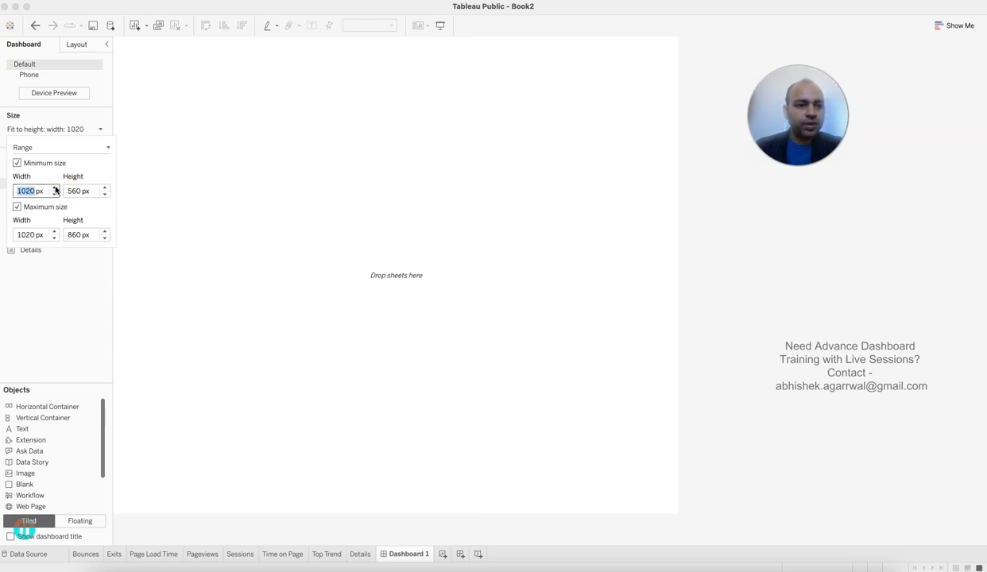
{"action": "left_click", "coordinate": [55, 188]}
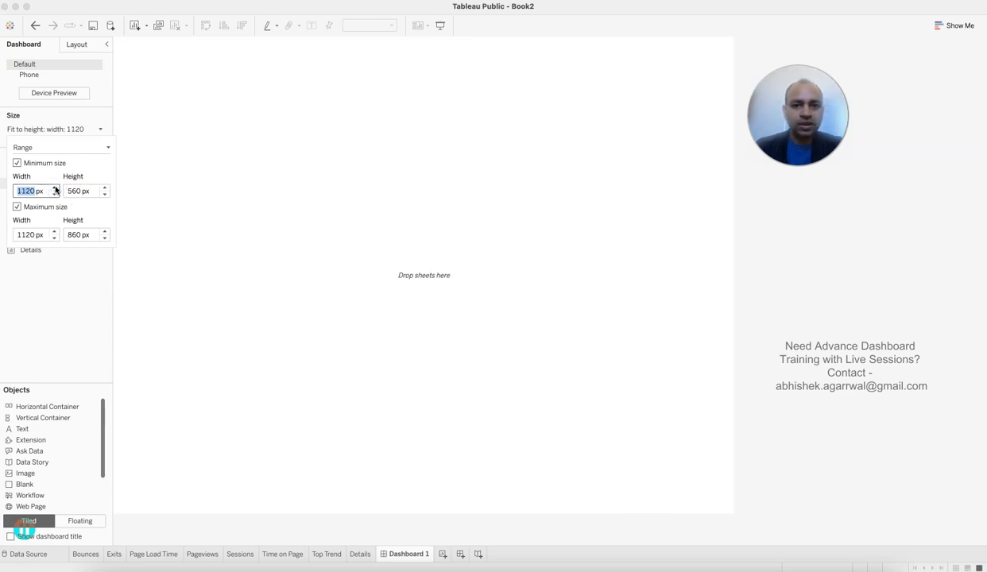
Step: Set the dashboard's minimum height to 1060 px
{"action": "left_click", "coordinate": [104, 188]}
{"action": "left_click", "coordinate": [104, 188]}
{"action": "left_click", "coordinate": [104, 189]}
{"action": "left_click", "coordinate": [104, 188]}
{"action": "left_click", "coordinate": [104, 188]}
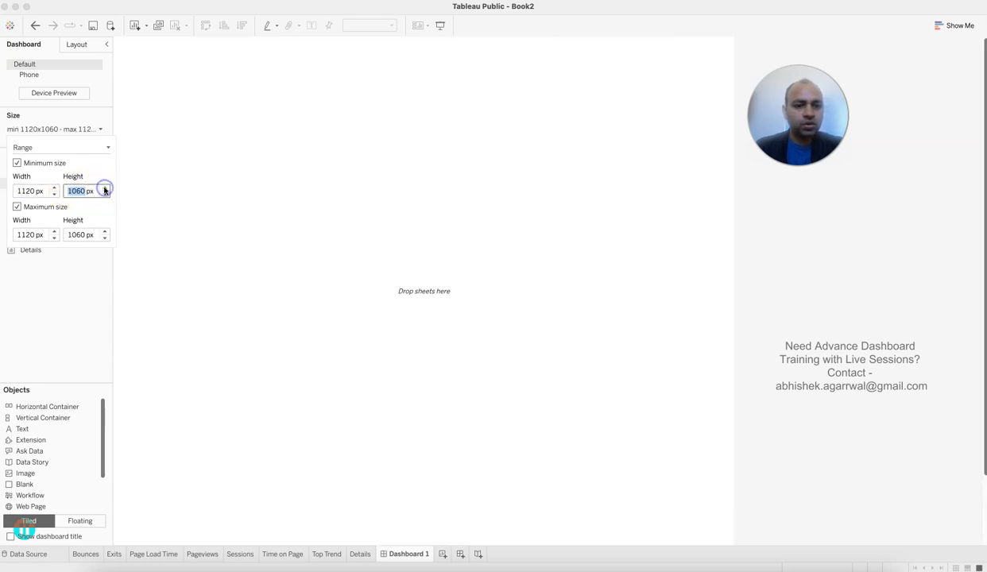
{"action": "left_click", "coordinate": [375, 297]}
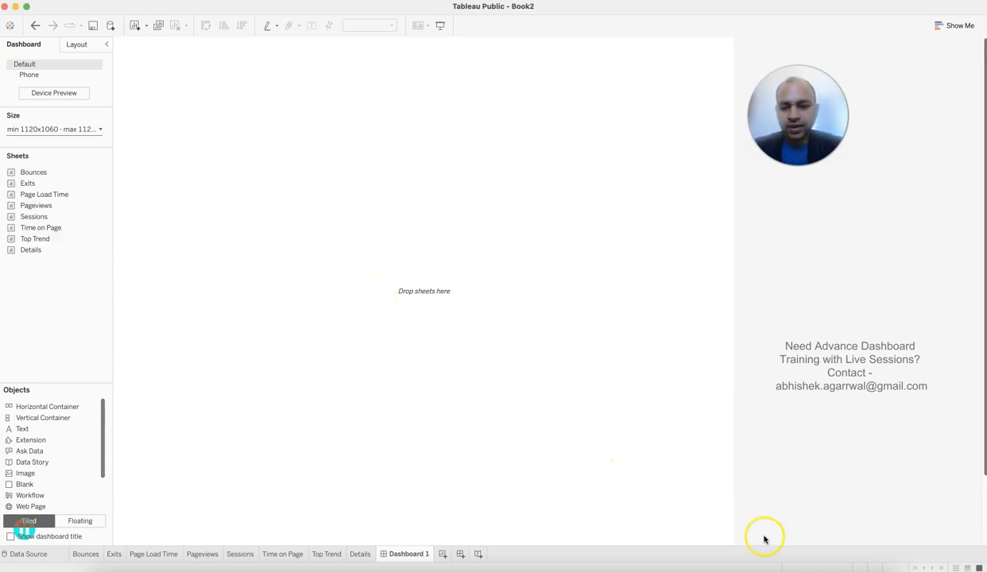
Step: Switch to the Book1 workbook, examine the layout of its Overview dashboard, and return to Book2
{"action": "left_click", "coordinate": [755, 567]}
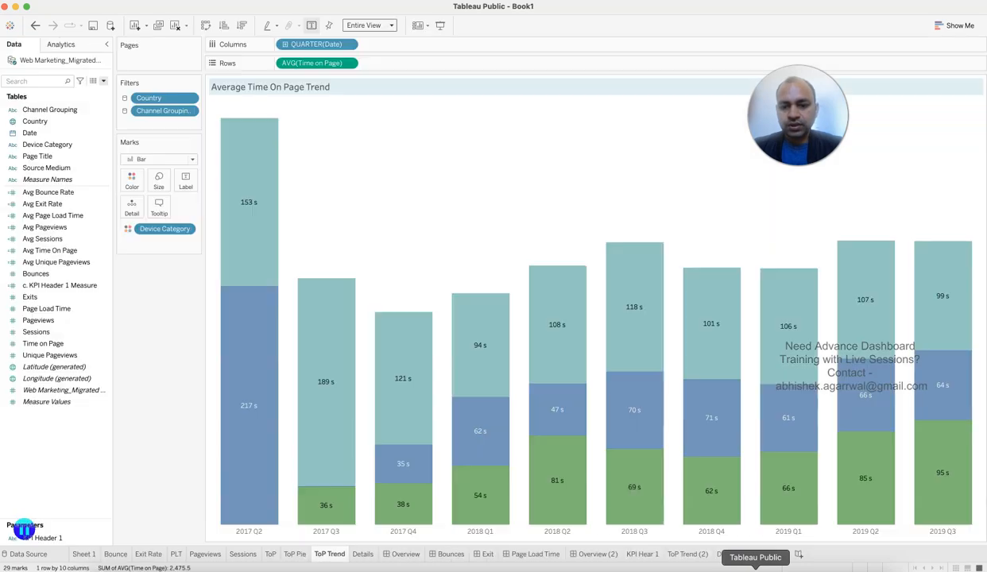
{"action": "left_click", "coordinate": [407, 553]}
{"action": "left_click", "coordinate": [855, 358]}
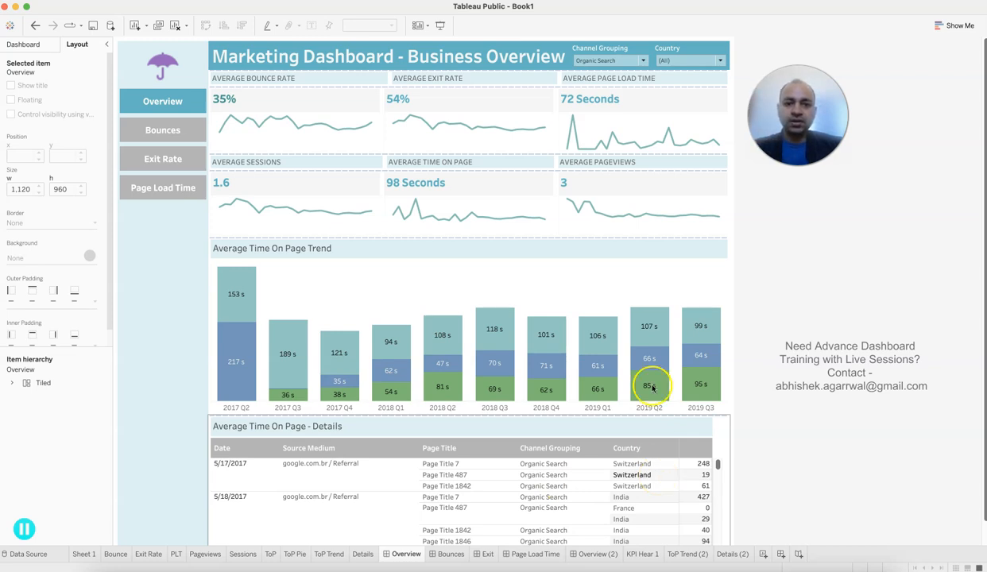
{"action": "mouse_move", "coordinate": [316, 122]}
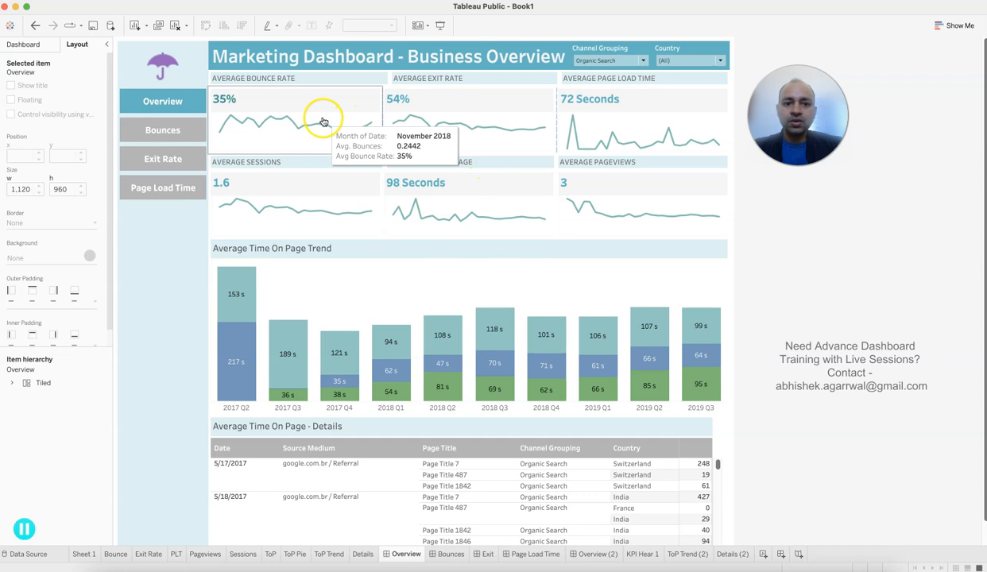
{"action": "mouse_move", "coordinate": [570, 149]}
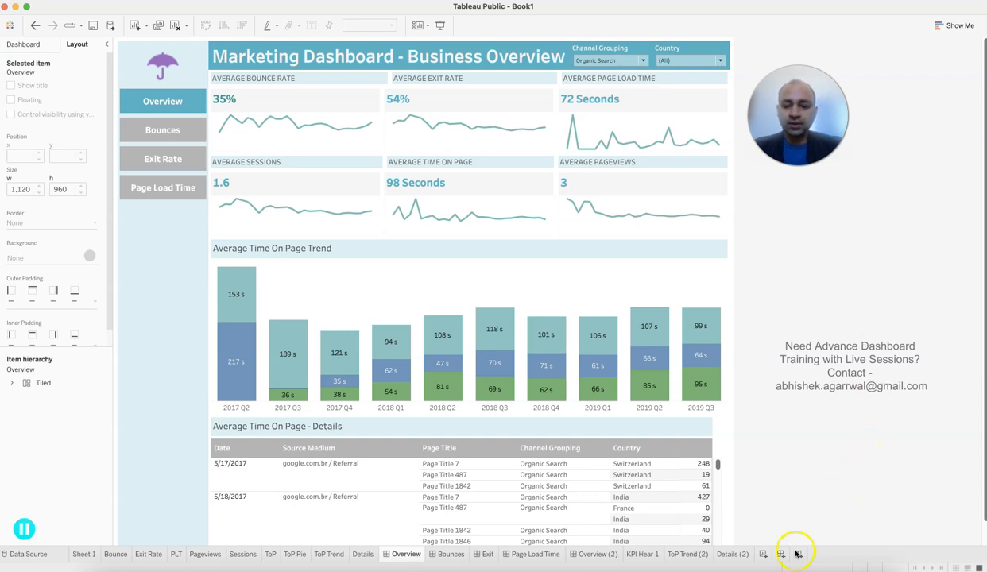
{"action": "left_click", "coordinate": [739, 556]}
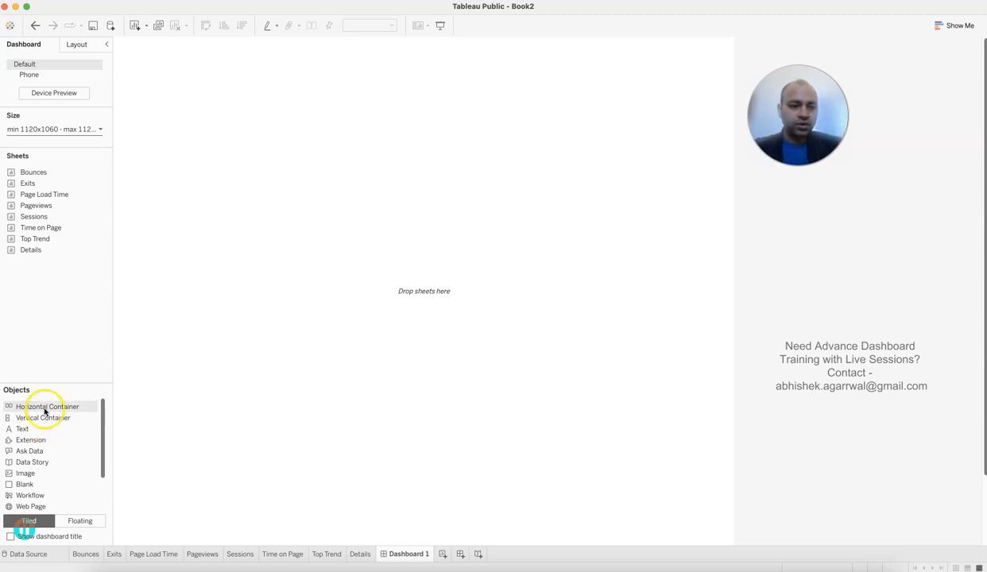
Step: Place a tiled horizontal container on the empty dashboard and put a Blank object inside it
{"action": "left_click_drag", "start_coordinate": [46, 408], "coordinate": [359, 183]}
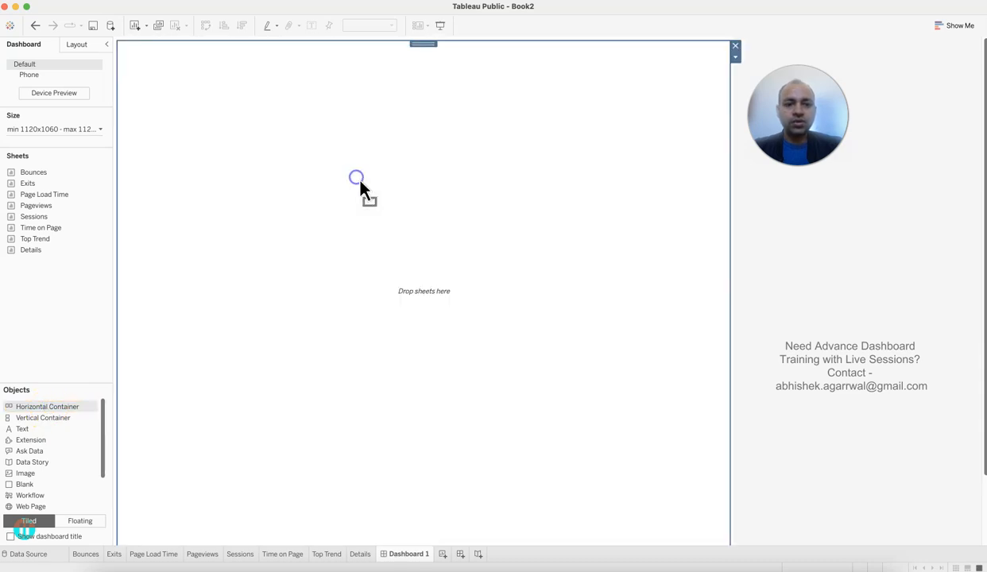
{"action": "left_click", "coordinate": [184, 412]}
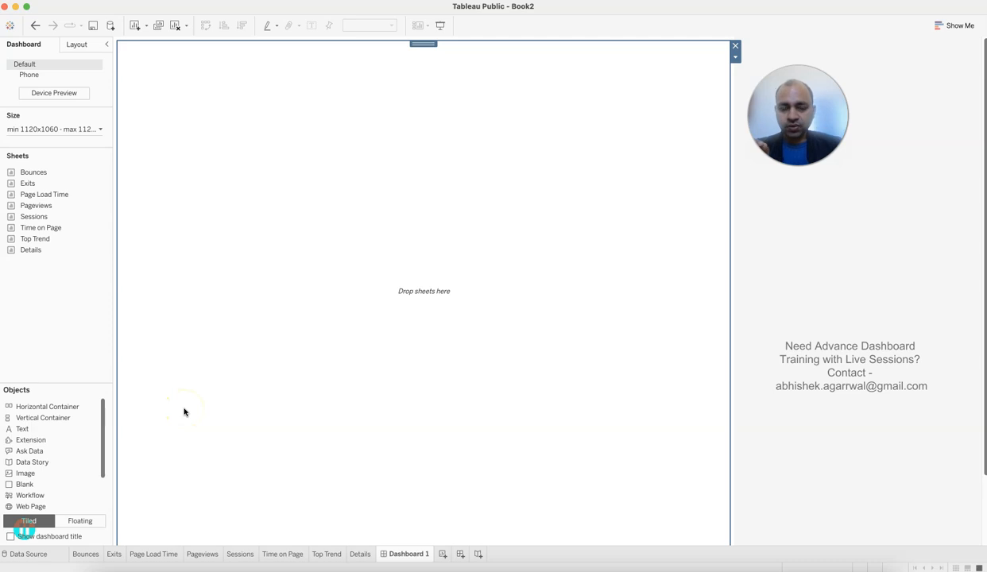
{"action": "left_click_drag", "start_coordinate": [69, 484], "coordinate": [400, 294]}
{"action": "left_click", "coordinate": [411, 279]}
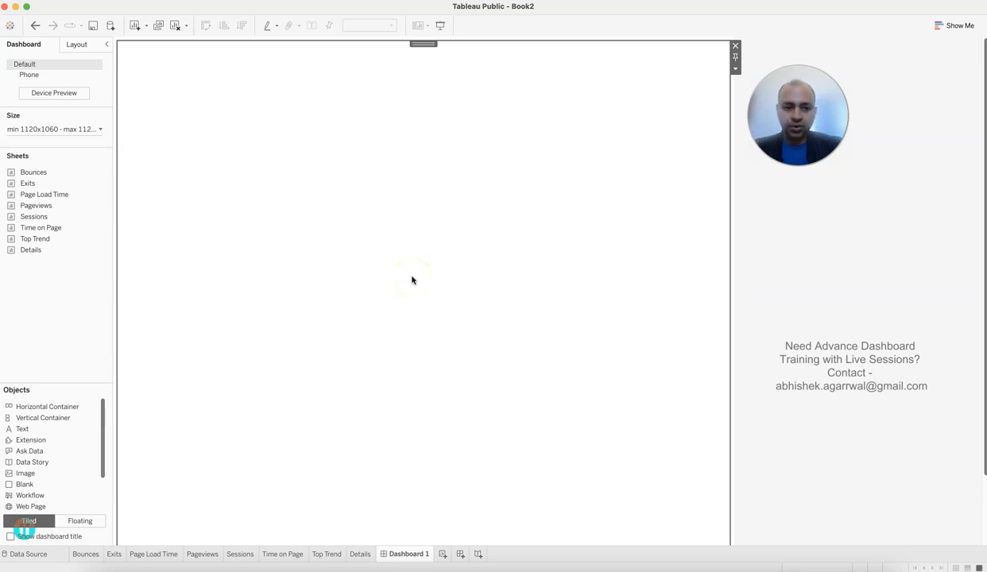
Step: Insert a vertical container inside the horizontal container, along the left edge beside the Blank object
{"action": "left_click", "coordinate": [60, 418]}
{"action": "left_click_drag", "start_coordinate": [59, 417], "coordinate": [140, 313]}
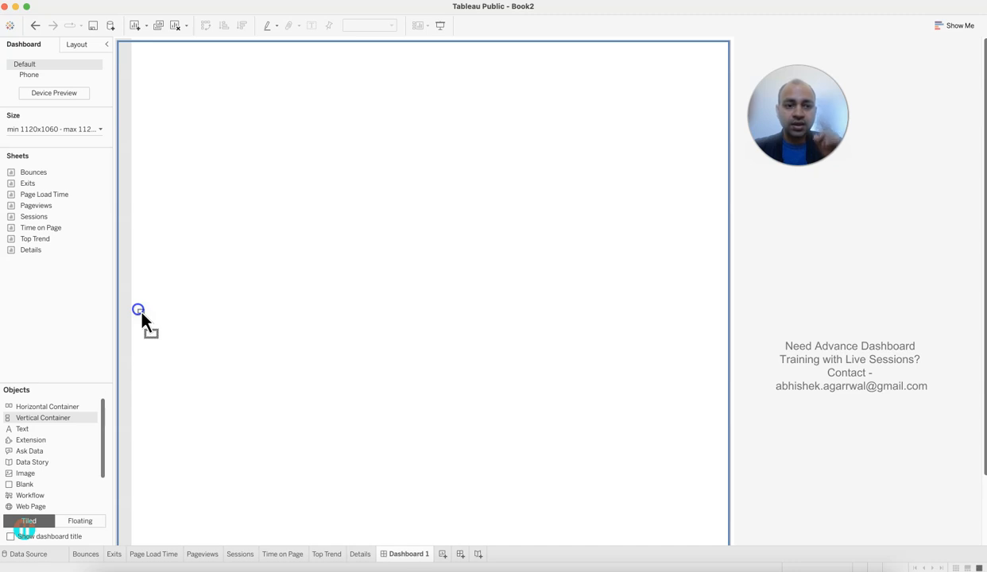
{"action": "left_click_drag", "start_coordinate": [141, 314], "coordinate": [141, 313]}
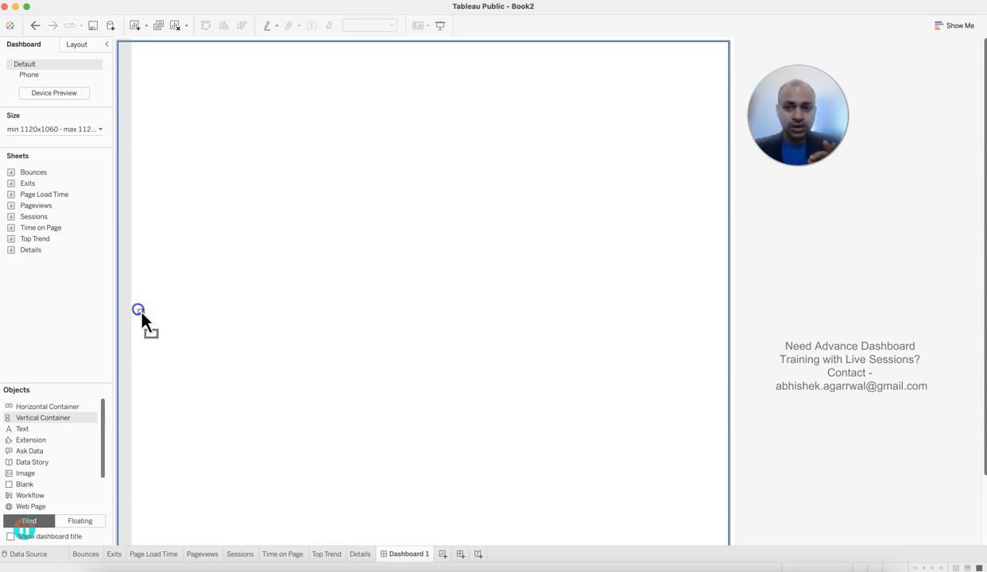
{"action": "left_click_drag", "start_coordinate": [141, 313], "coordinate": [140, 313]}
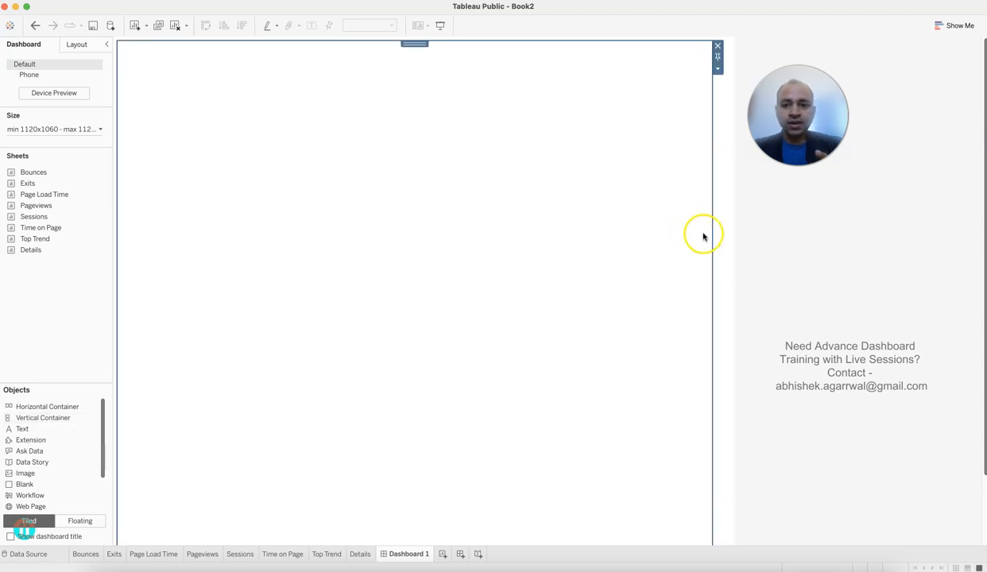
Step: Narrow the vertical container to a slim sidebar column, leaving most of the dashboard width to the Blank object
{"action": "left_click_drag", "start_coordinate": [712, 234], "coordinate": [220, 244]}
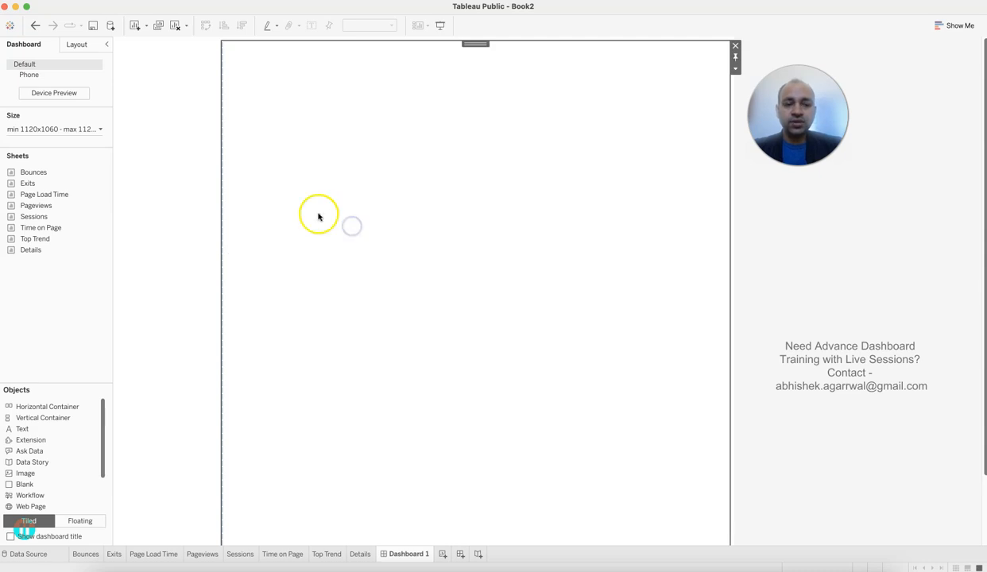
{"action": "left_click", "coordinate": [183, 243]}
{"action": "left_click", "coordinate": [289, 243]}
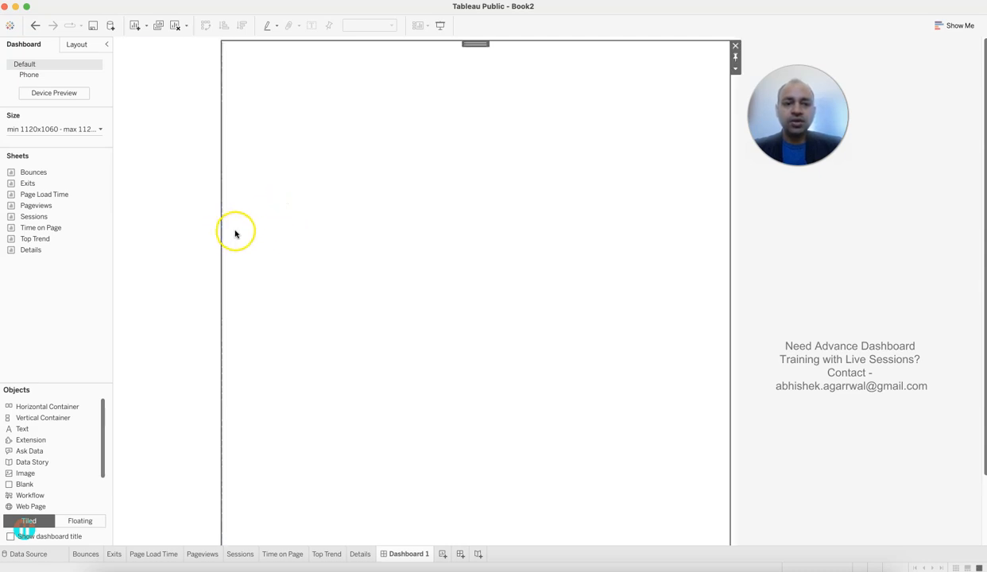
{"action": "mouse_move", "coordinate": [221, 231]}
{"action": "left_mouse_down"}
{"action": "mouse_move", "coordinate": [271, 231]}
{"action": "mouse_move", "coordinate": [222, 236]}
{"action": "mouse_move", "coordinate": [250, 237]}
{"action": "mouse_move", "coordinate": [231, 236]}
{"action": "left_mouse_up"}
{"action": "left_click", "coordinate": [181, 203]}
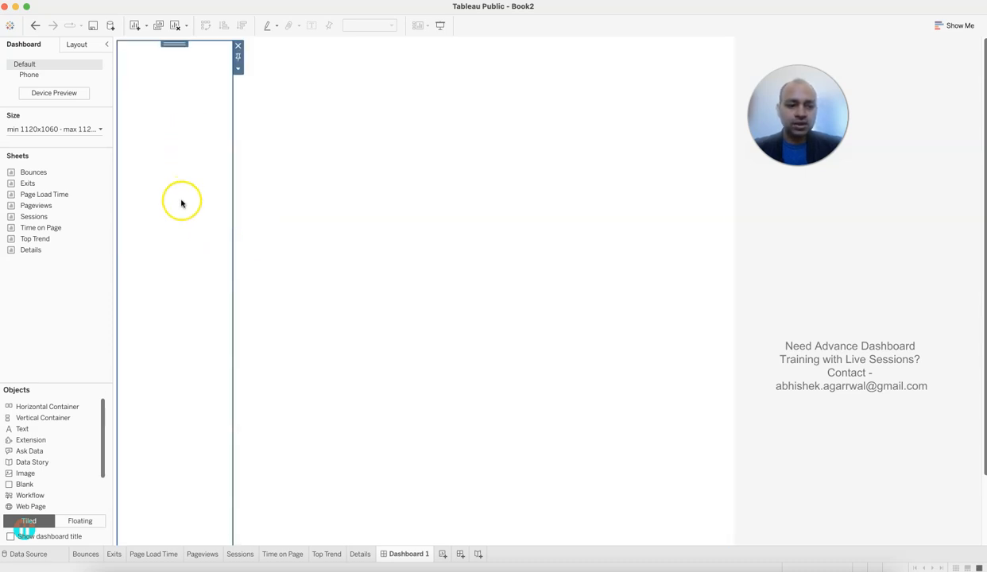
{"action": "left_click", "coordinate": [311, 195]}
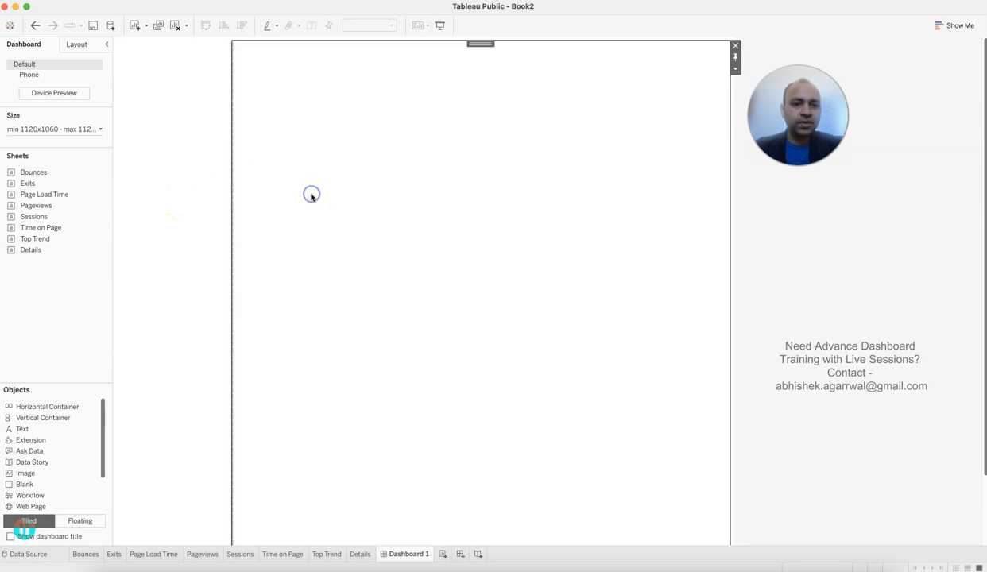
{"action": "left_click", "coordinate": [156, 214]}
{"action": "left_click", "coordinate": [297, 211]}
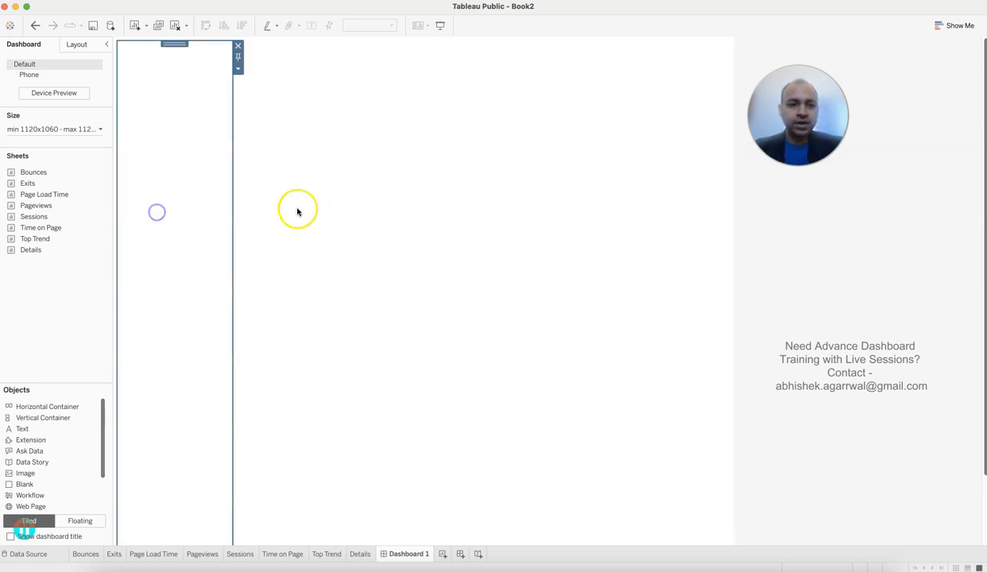
Step: Insert a second vertical container between the sidebar column and the Blank object, and widen it to the right
{"action": "left_click_drag", "start_coordinate": [309, 212], "coordinate": [370, 237]}
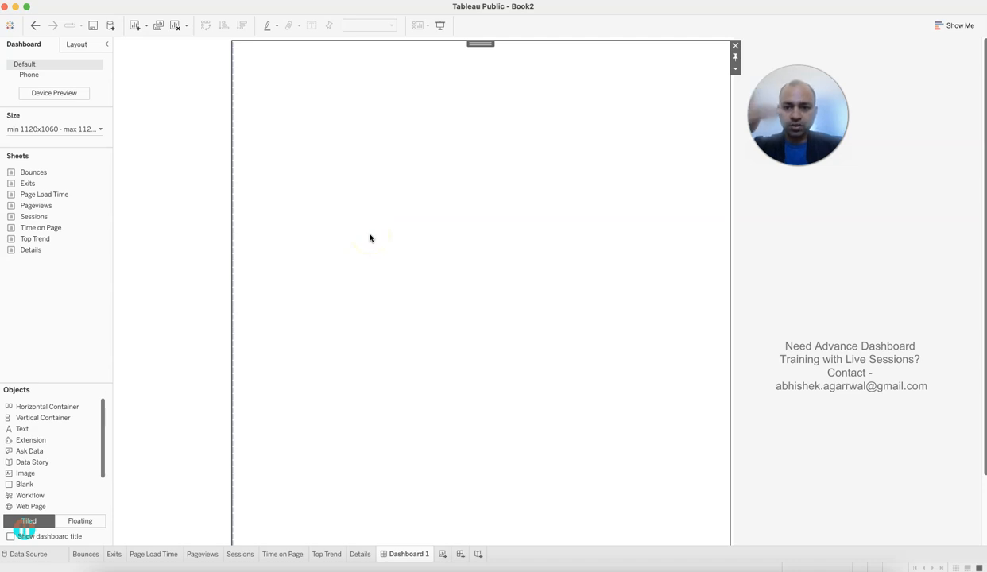
{"action": "left_click_drag", "start_coordinate": [370, 237], "coordinate": [227, 350]}
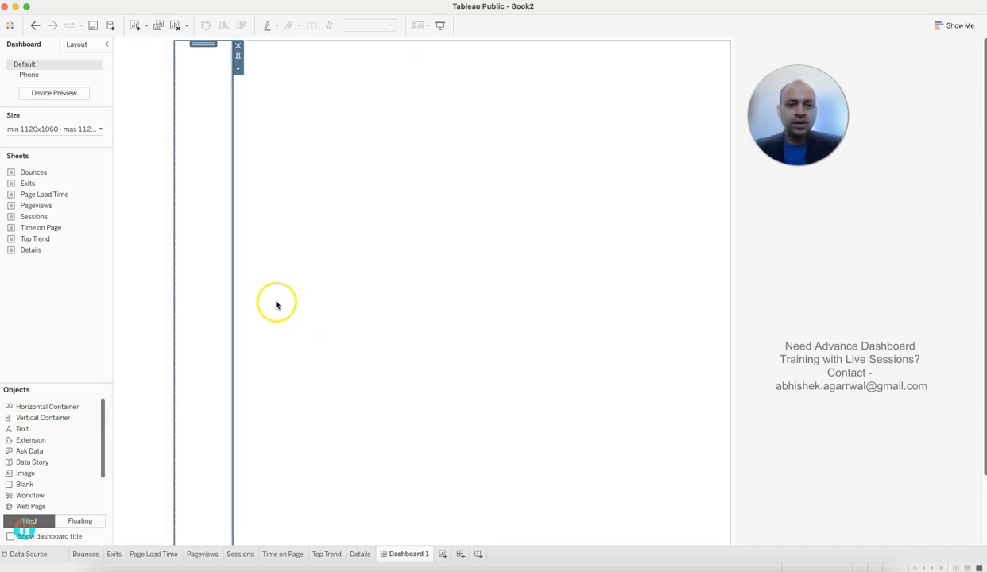
{"action": "left_click_drag", "start_coordinate": [233, 295], "coordinate": [549, 300]}
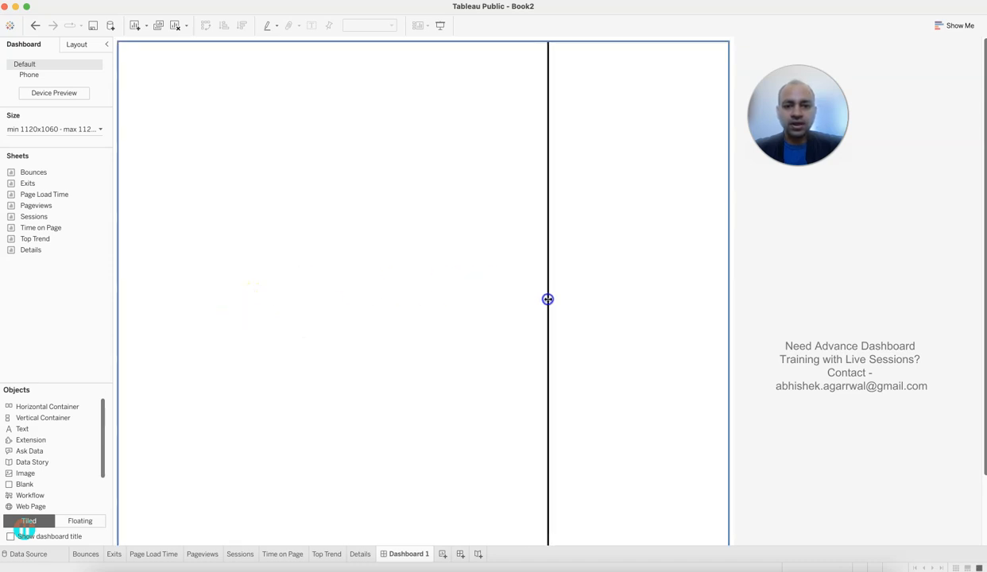
{"action": "left_click", "coordinate": [443, 305]}
{"action": "left_click_drag", "start_coordinate": [444, 305], "coordinate": [268, 244]}
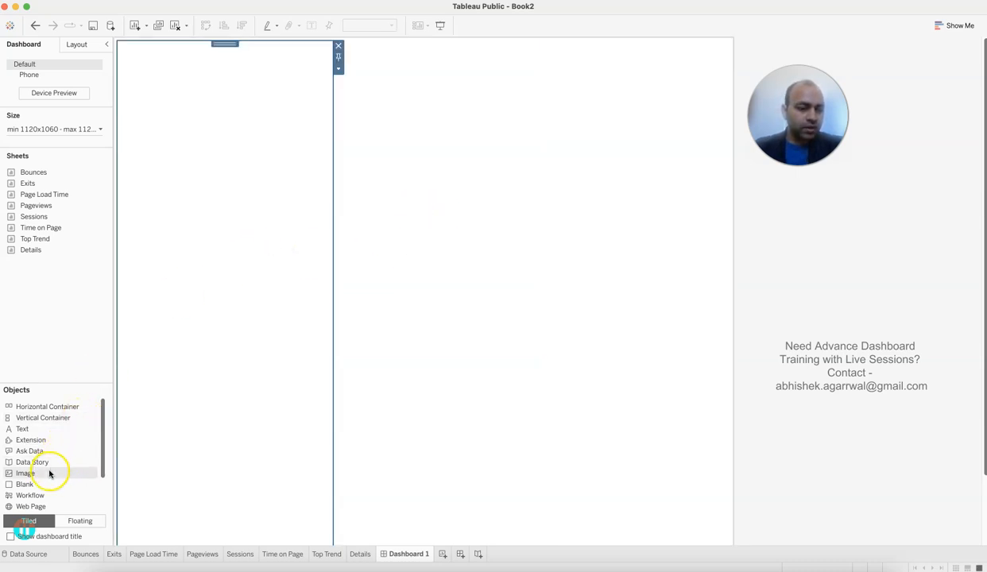
Step: Add four Navigation buttons stacked one below the other in the left vertical container
{"action": "scroll", "coordinate": [48, 475], "scroll_direction": "down", "scroll_amount": 3}
{"action": "left_click_drag", "start_coordinate": [47, 475], "coordinate": [230, 337]}
{"action": "left_click", "coordinate": [177, 150]}
{"action": "left_click", "coordinate": [274, 159]}
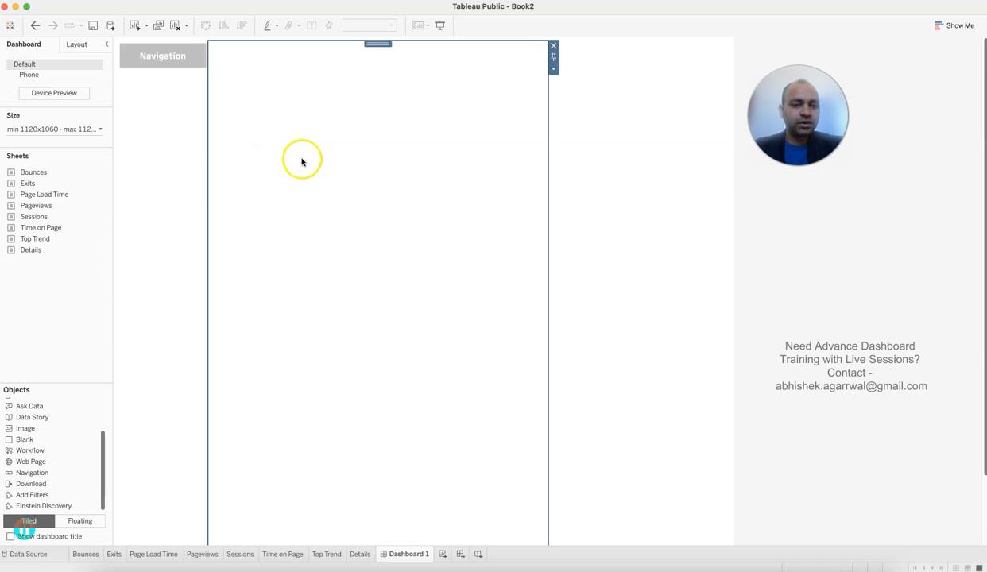
{"action": "left_click", "coordinate": [137, 280]}
{"action": "left_click_drag", "start_coordinate": [58, 475], "coordinate": [158, 90]}
{"action": "left_click_drag", "start_coordinate": [36, 462], "coordinate": [176, 114]}
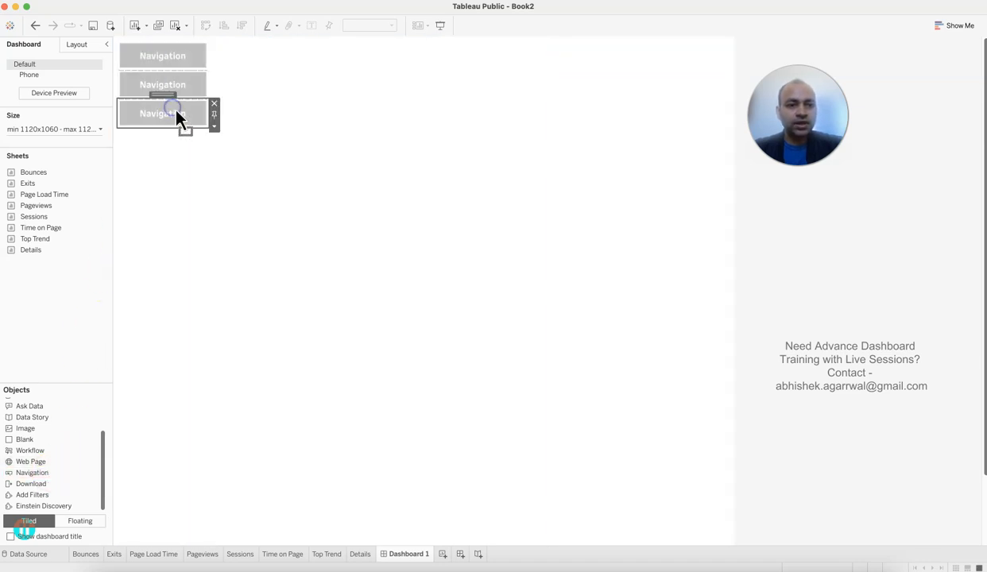
{"action": "left_click_drag", "start_coordinate": [45, 478], "coordinate": [170, 143]}
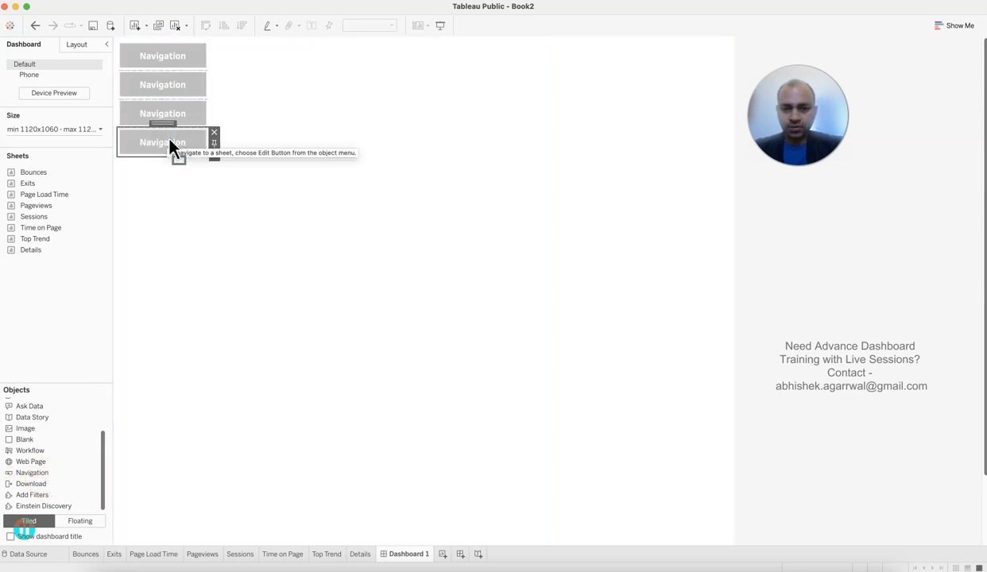
Step: Add an Image object to the sidebar container, directly below the first Navigation button
{"action": "scroll", "coordinate": [45, 449], "scroll_direction": "up", "scroll_amount": 3}
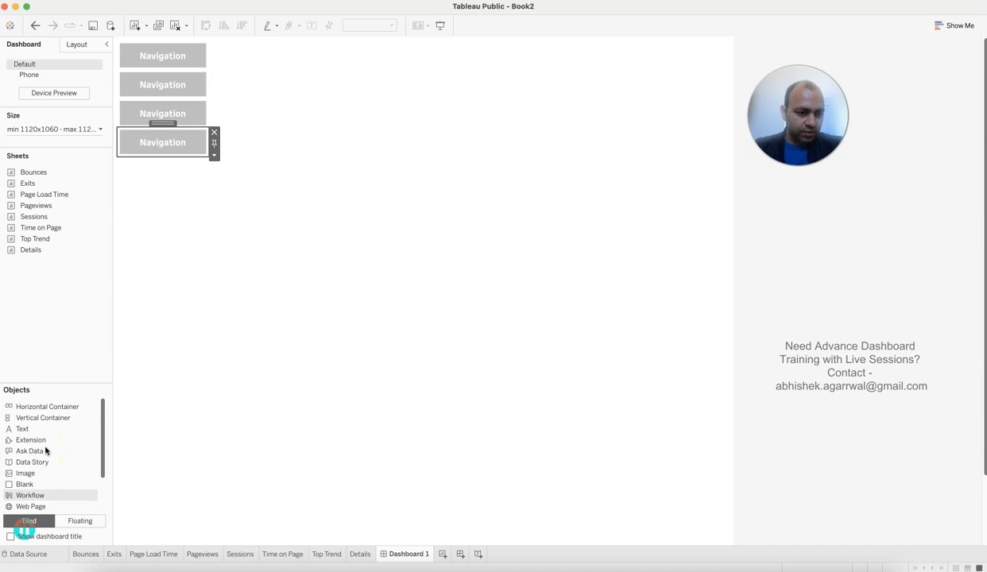
{"action": "scroll", "coordinate": [45, 449], "scroll_direction": "down", "scroll_amount": 3}
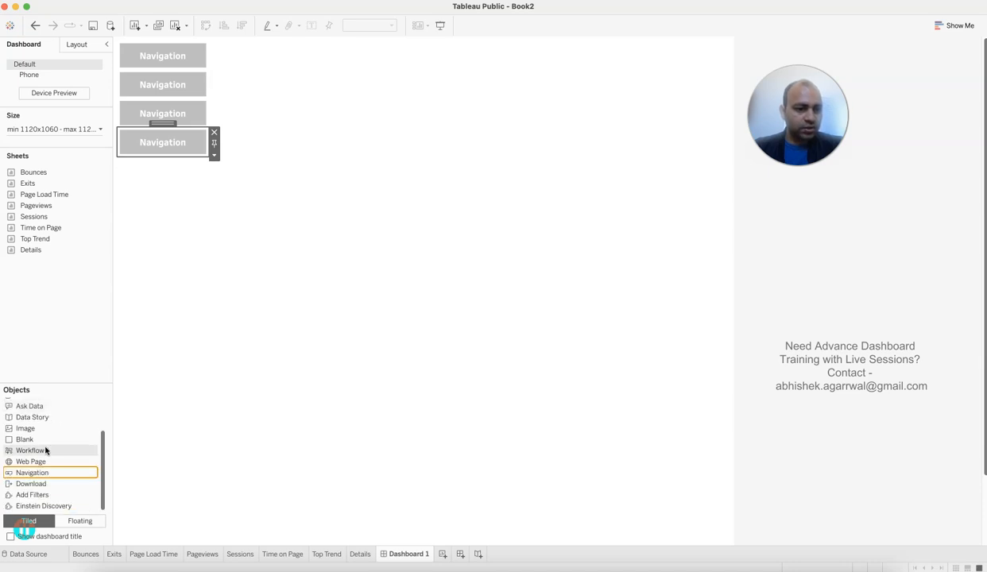
{"action": "mouse_move", "coordinate": [49, 436]}
{"action": "left_mouse_down"}
{"action": "mouse_move", "coordinate": [177, 155]}
{"action": "mouse_move", "coordinate": [167, 67]}
{"action": "left_mouse_up"}
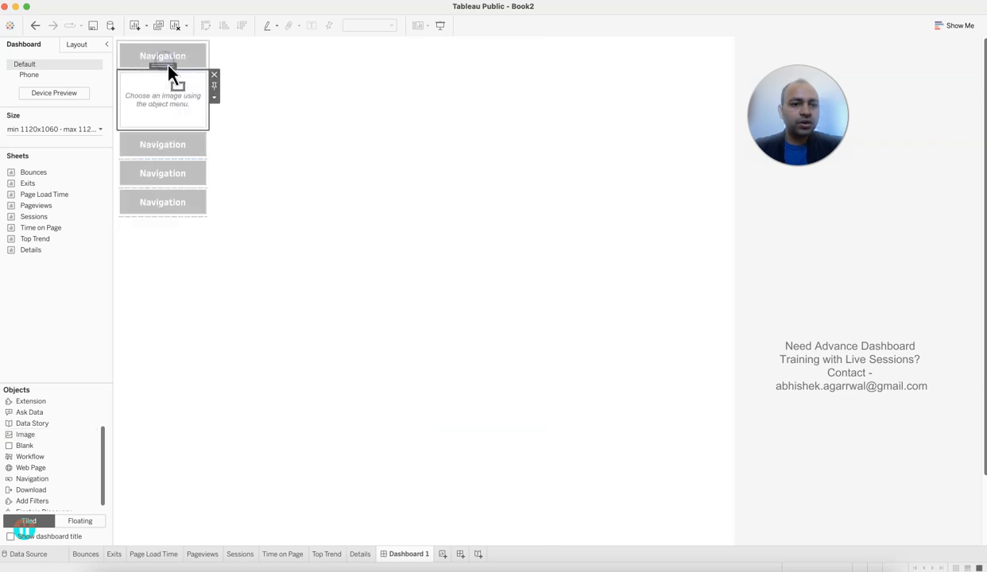
Step: Load 2-1.png into the sidebar's Image object and centre the image, leaving Fit Image off
{"action": "left_click", "coordinate": [559, 241]}
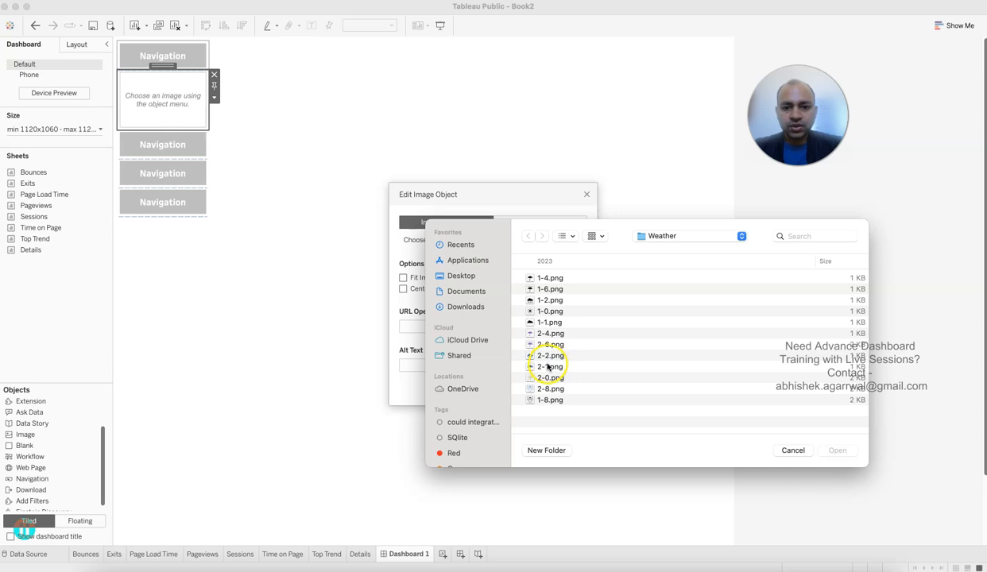
{"action": "double_click", "coordinate": [547, 366]}
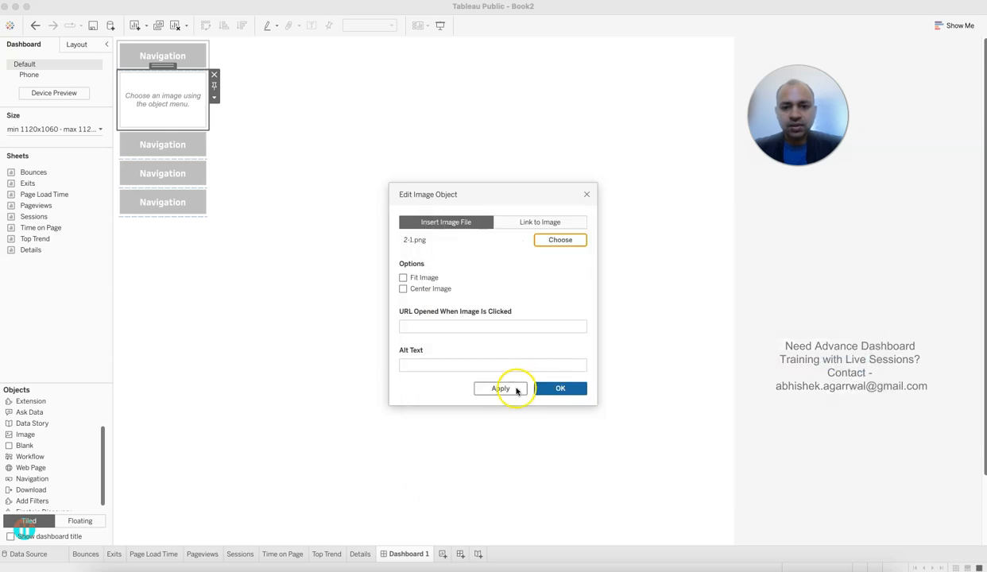
{"action": "left_click", "coordinate": [517, 388]}
{"action": "left_click", "coordinate": [425, 278]}
{"action": "left_click", "coordinate": [430, 290]}
{"action": "left_click", "coordinate": [500, 388]}
{"action": "left_click", "coordinate": [425, 277]}
{"action": "left_click", "coordinate": [497, 389]}
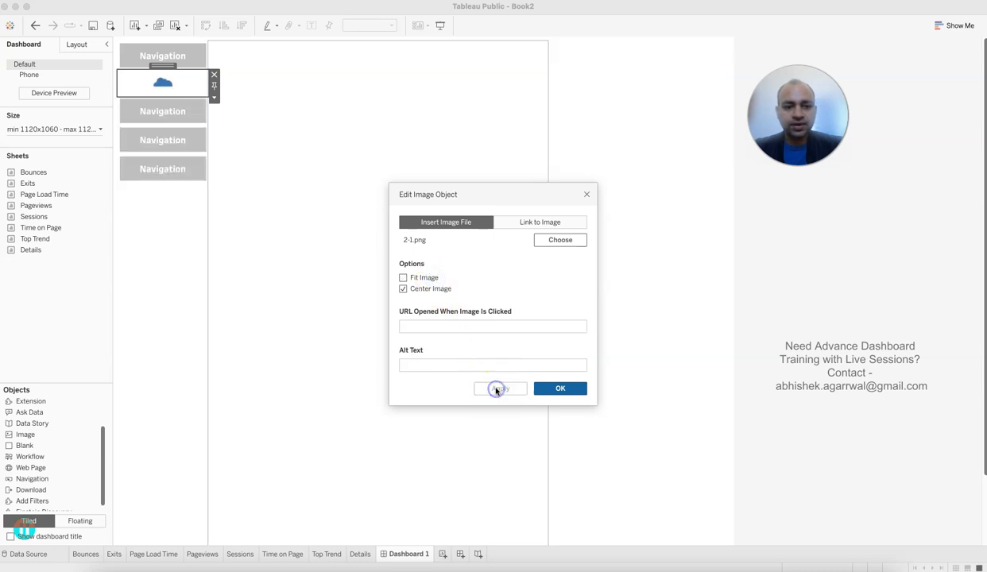
{"action": "left_click", "coordinate": [560, 387]}
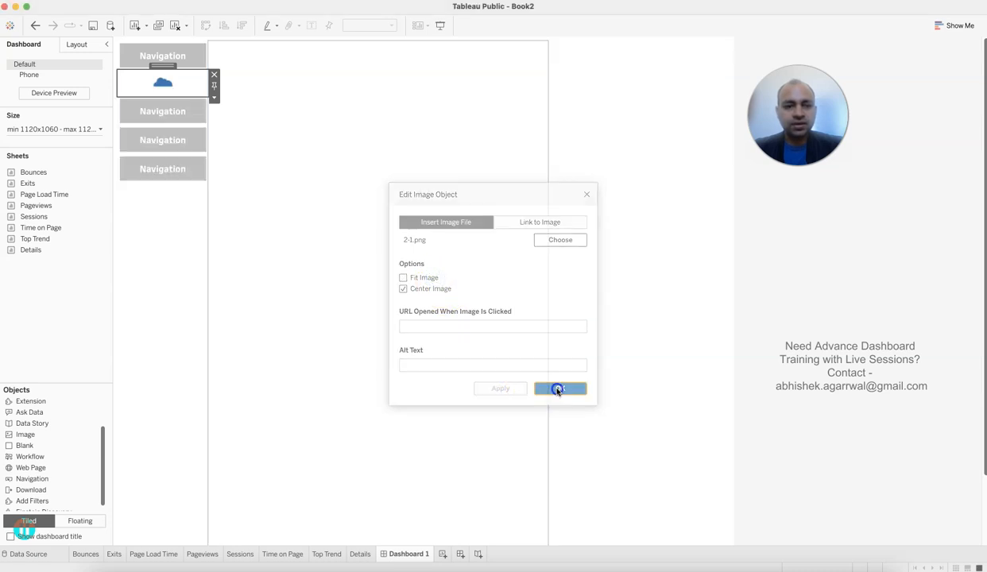
Step: Move the first Navigation button below the cloud image so that the image heads the sidebar above all four buttons
{"action": "left_click", "coordinate": [163, 55]}
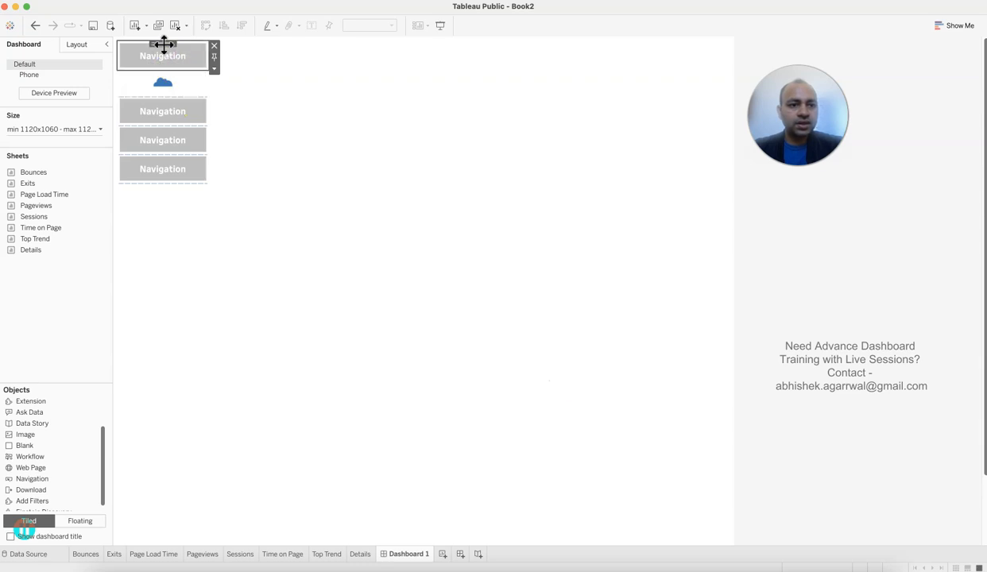
{"action": "left_click_drag", "start_coordinate": [164, 43], "coordinate": [185, 88]}
{"action": "left_click", "coordinate": [192, 109]}
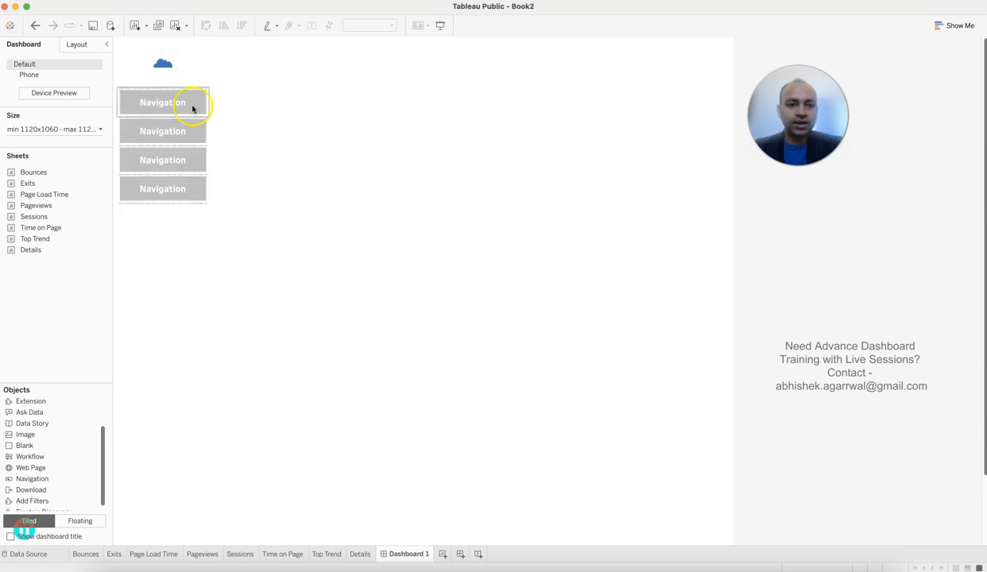
{"action": "left_click", "coordinate": [176, 128]}
{"action": "left_click", "coordinate": [177, 156]}
{"action": "left_click", "coordinate": [183, 185]}
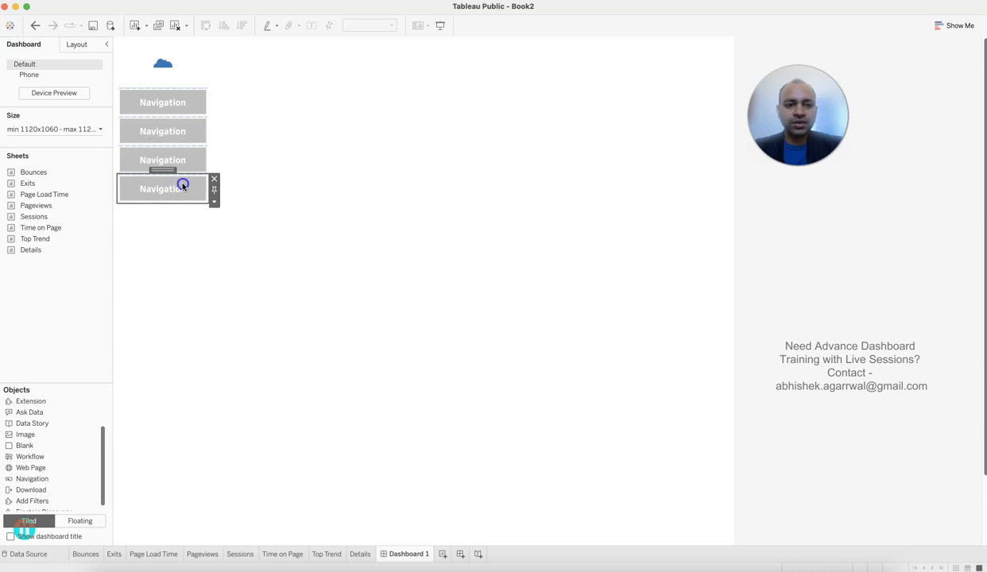
Step: Compare the sidebar logo in Book1's Overview dashboard with the cloud image in Book2
{"action": "left_click", "coordinate": [755, 569]}
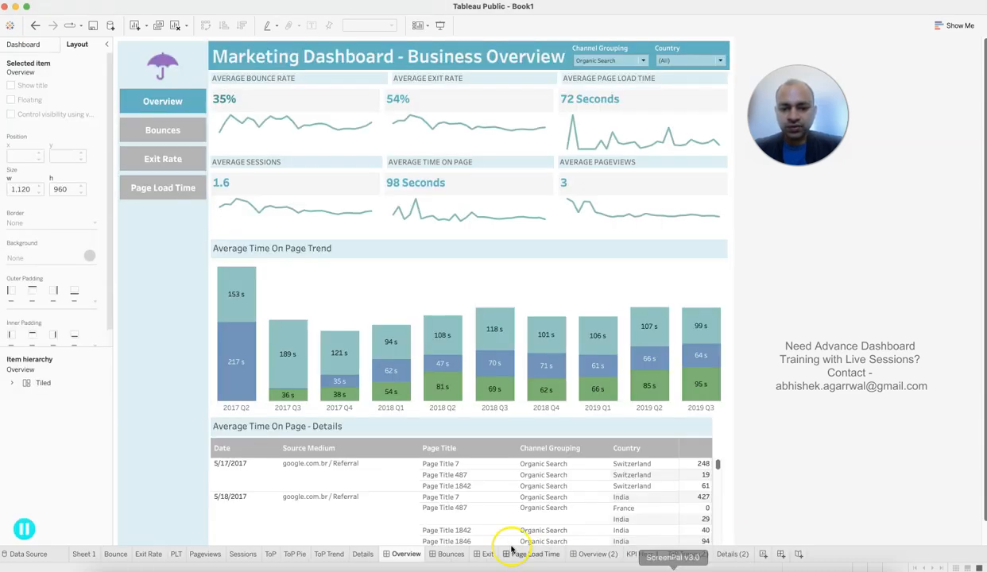
{"action": "left_click", "coordinate": [169, 73]}
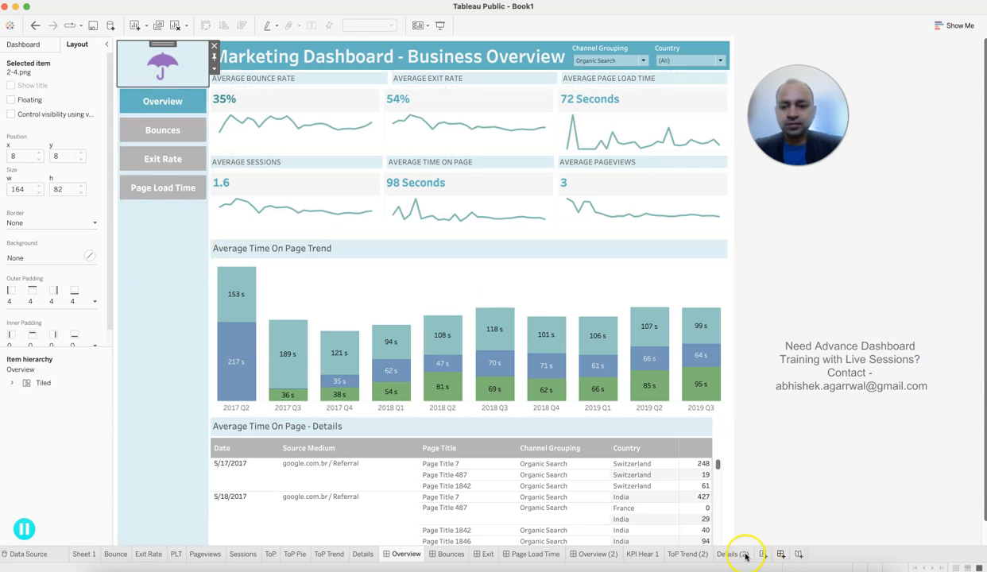
{"action": "left_click", "coordinate": [667, 567]}
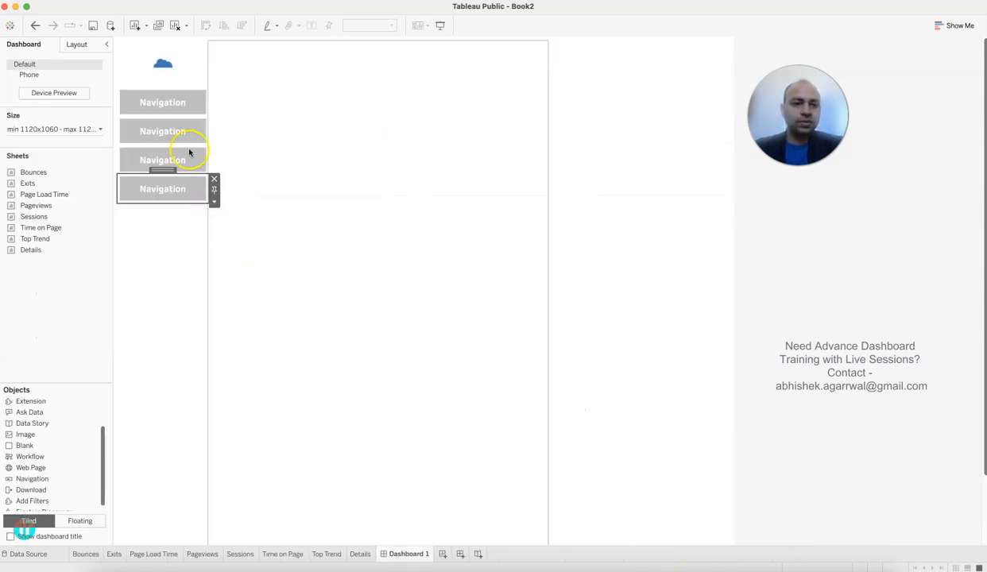
{"action": "left_click", "coordinate": [174, 69]}
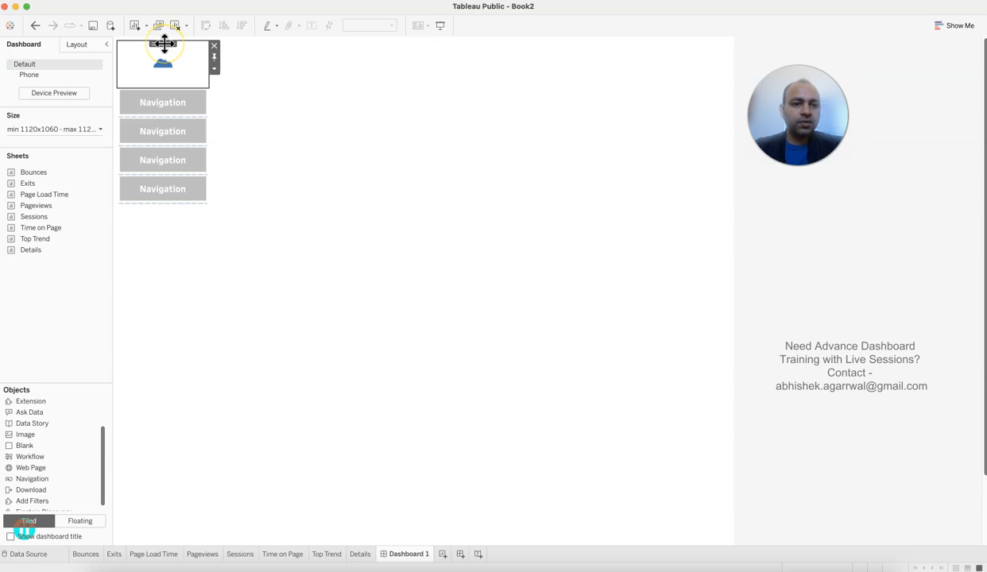
{"action": "mouse_move", "coordinate": [164, 44]}
{"action": "left_mouse_down"}
{"action": "mouse_move", "coordinate": [191, 280]}
{"action": "mouse_move", "coordinate": [164, 44]}
{"action": "left_mouse_up"}
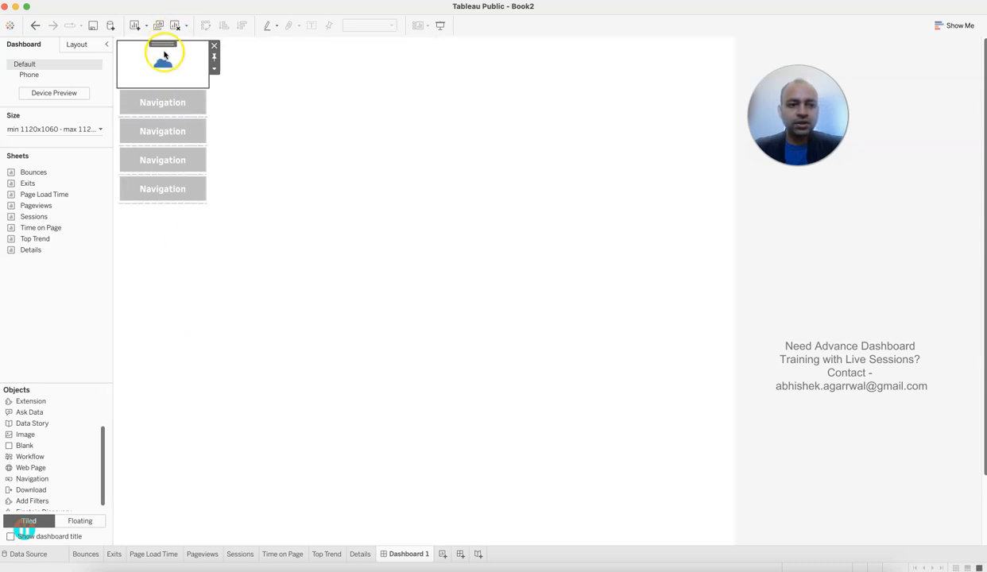
Step: Widen the main vertical container towards the dashboard's right edge and add a Blank object inside it
{"action": "left_click", "coordinate": [297, 156]}
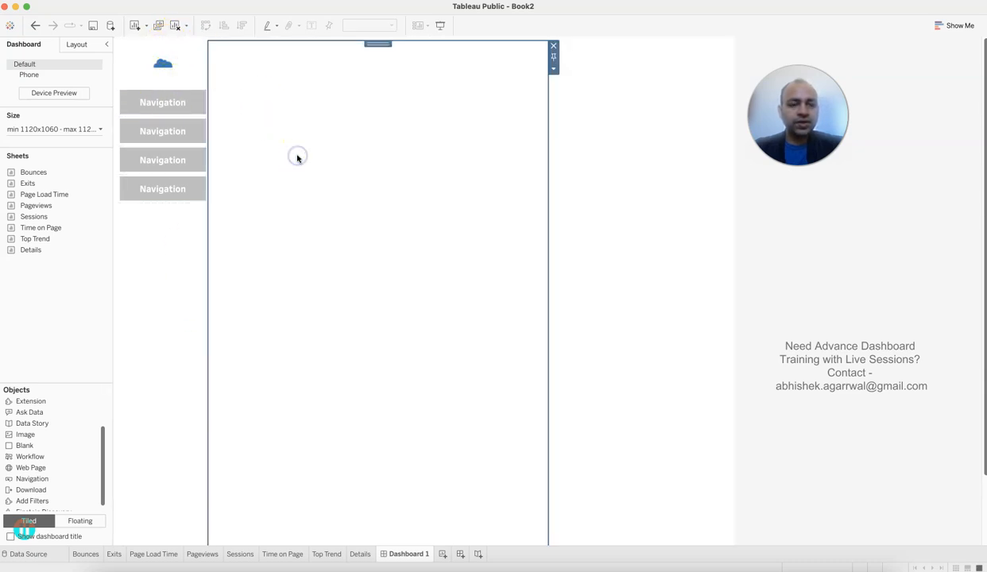
{"action": "left_click_drag", "start_coordinate": [549, 160], "coordinate": [705, 158]}
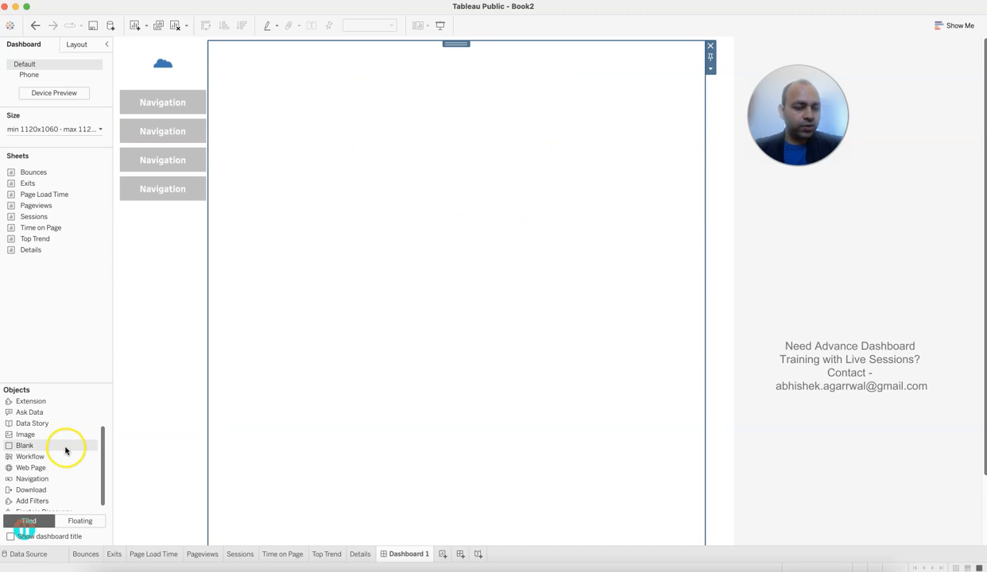
{"action": "left_click_drag", "start_coordinate": [55, 447], "coordinate": [362, 349]}
Step: Try to widen the narrow content column beside the navigation sidebar
{"action": "left_click_drag", "start_coordinate": [226, 247], "coordinate": [647, 260]}
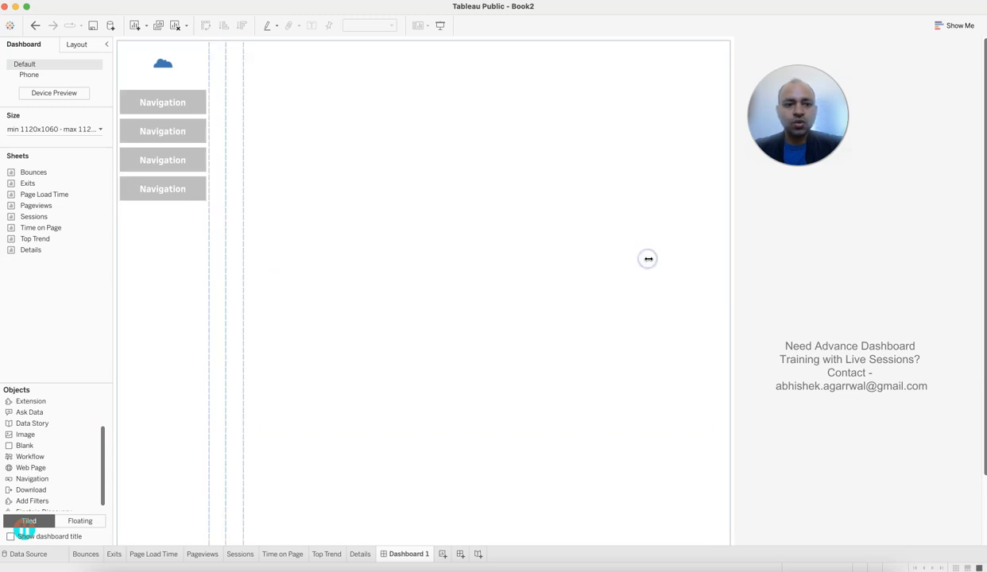
{"action": "left_click", "coordinate": [217, 211]}
{"action": "left_click_drag", "start_coordinate": [225, 210], "coordinate": [531, 224]}
{"action": "left_click", "coordinate": [377, 216]}
{"action": "left_click_drag", "start_coordinate": [226, 206], "coordinate": [406, 202]}
{"action": "left_click", "coordinate": [256, 223]}
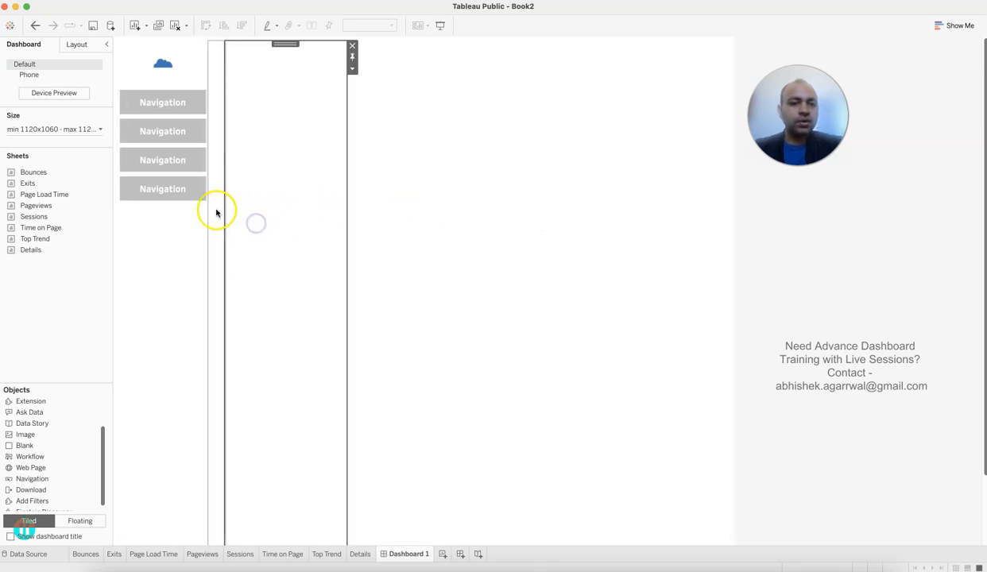
{"action": "left_click", "coordinate": [216, 212]}
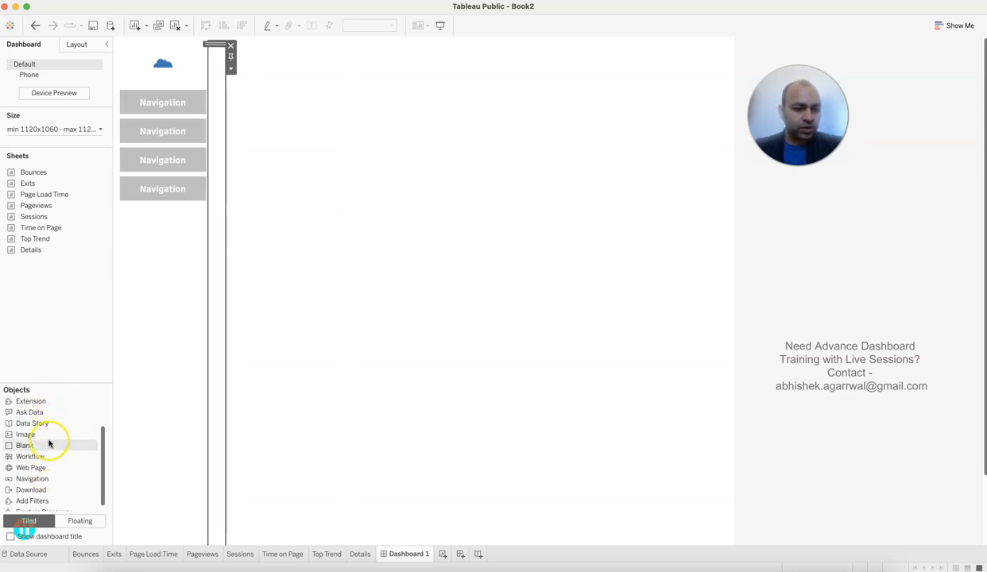
Step: Add a Text object reading "Web Marketing Dashboard - Business Overview" above the Blank in the content column, in Tableau Medium, size 22
{"action": "scroll", "coordinate": [48, 444], "scroll_direction": "up", "scroll_amount": 2}
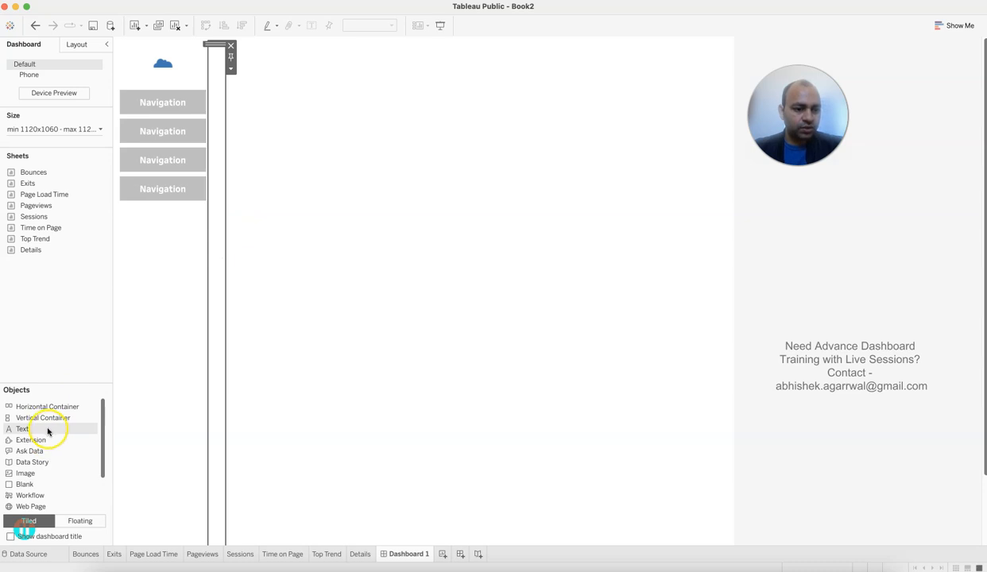
{"action": "left_click_drag", "start_coordinate": [43, 418], "coordinate": [222, 69]}
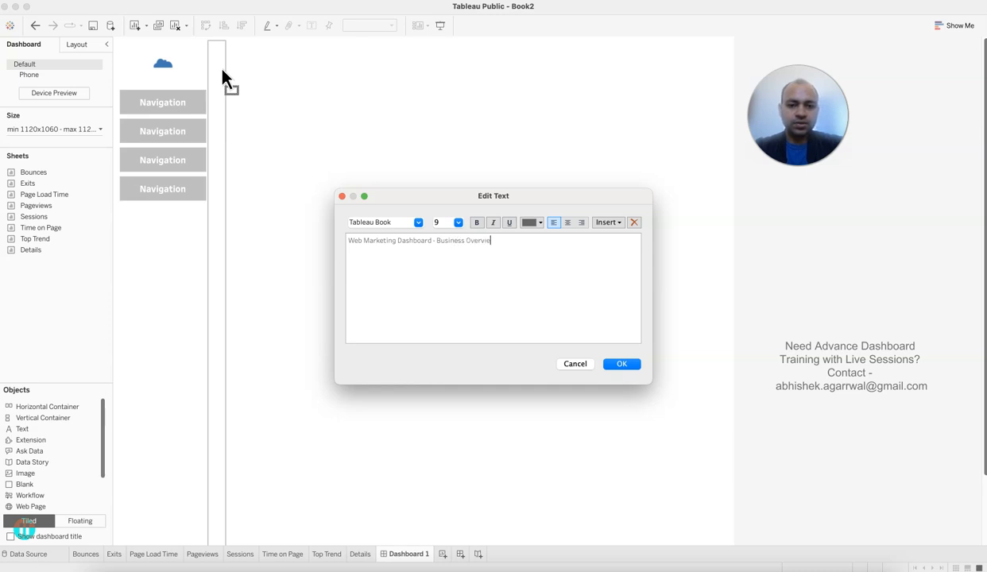
{"action": "key", "text": "super+a"}
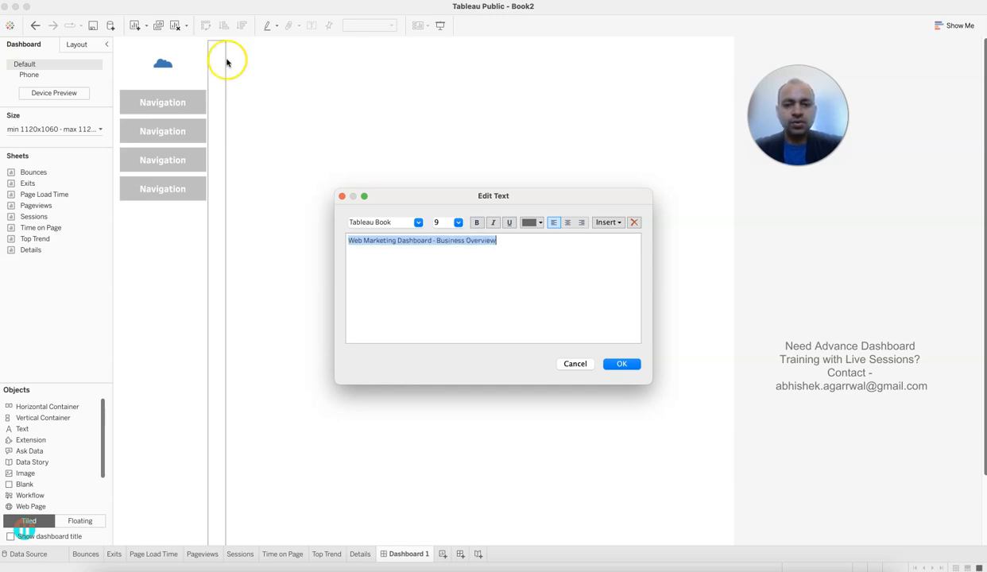
{"action": "left_click", "coordinate": [458, 222]}
{"action": "left_click", "coordinate": [445, 319]}
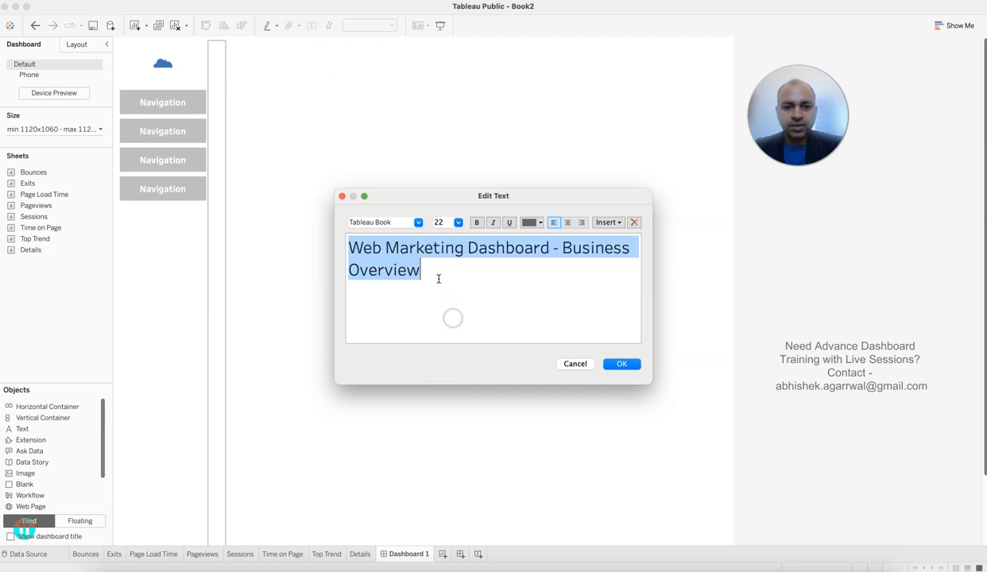
{"action": "left_click", "coordinate": [419, 223]}
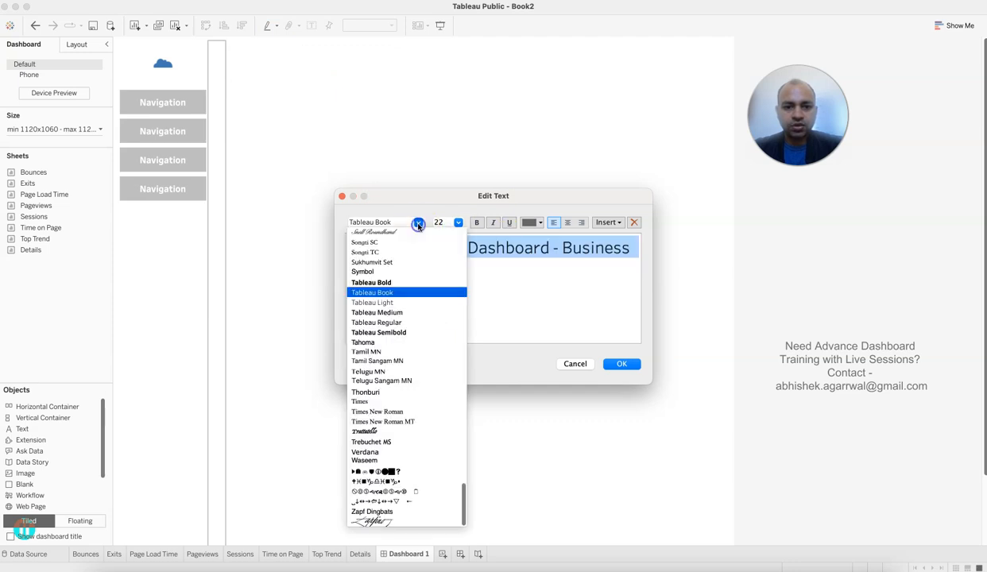
{"action": "left_click", "coordinate": [407, 313]}
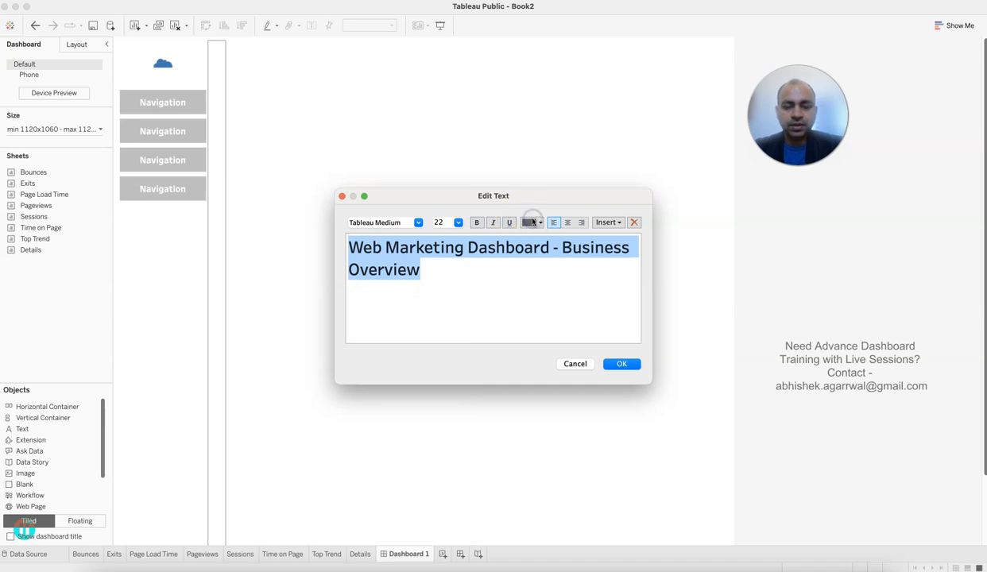
Step: Set the dashboard title's text colour to white, matching the heading in Book1's Overview dashboard
{"action": "left_click", "coordinate": [749, 566]}
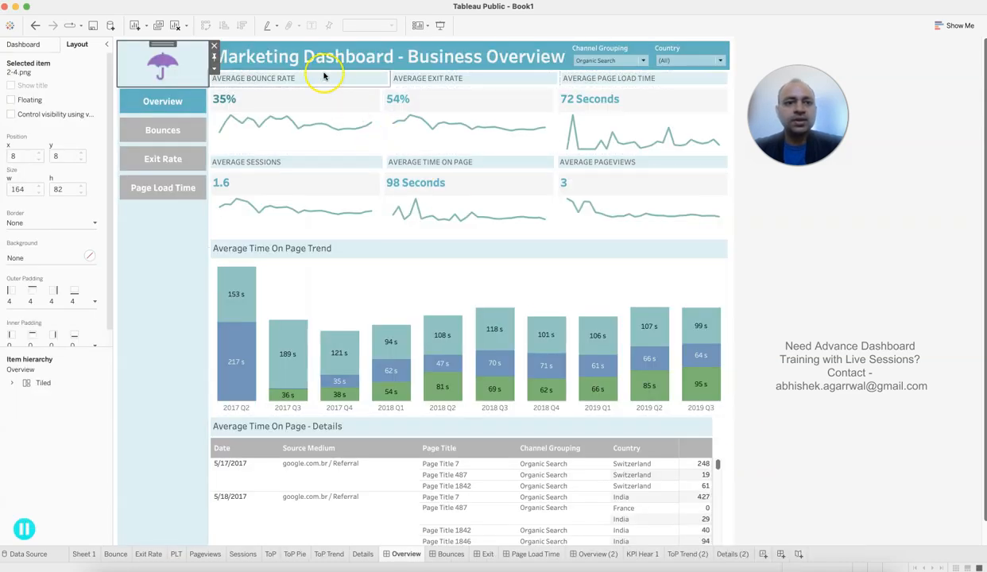
{"action": "left_click", "coordinate": [779, 565]}
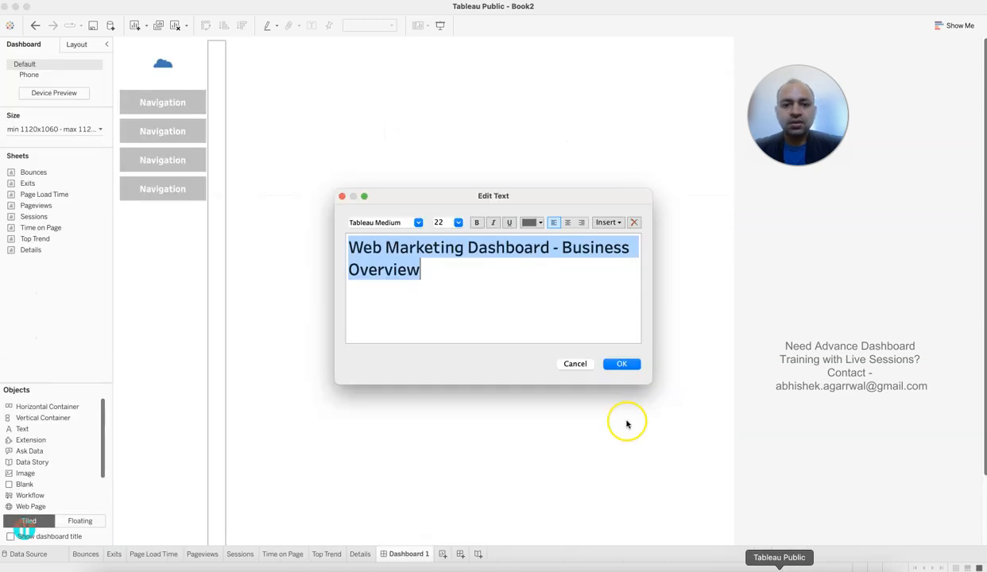
{"action": "left_click", "coordinate": [535, 226]}
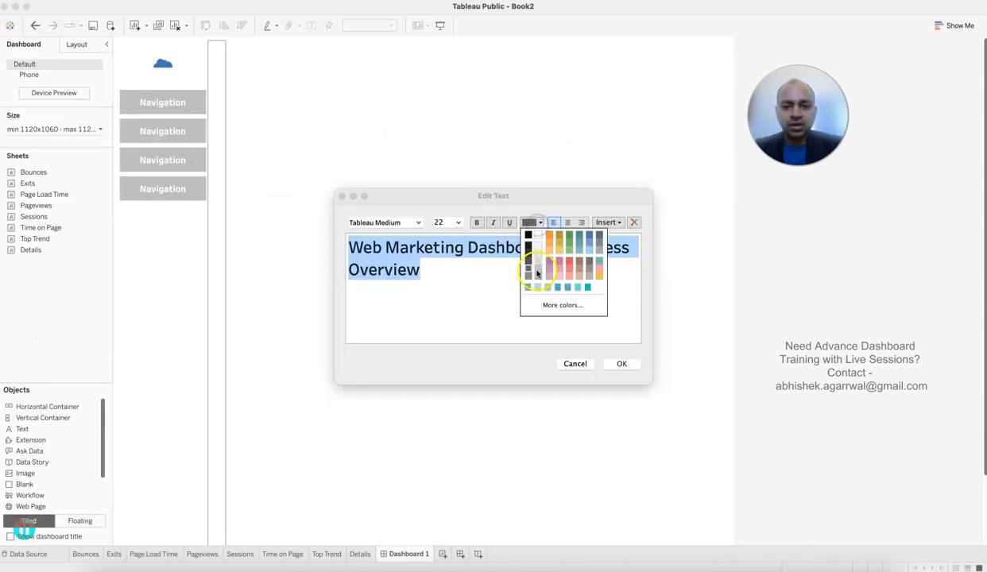
{"action": "left_click", "coordinate": [538, 236]}
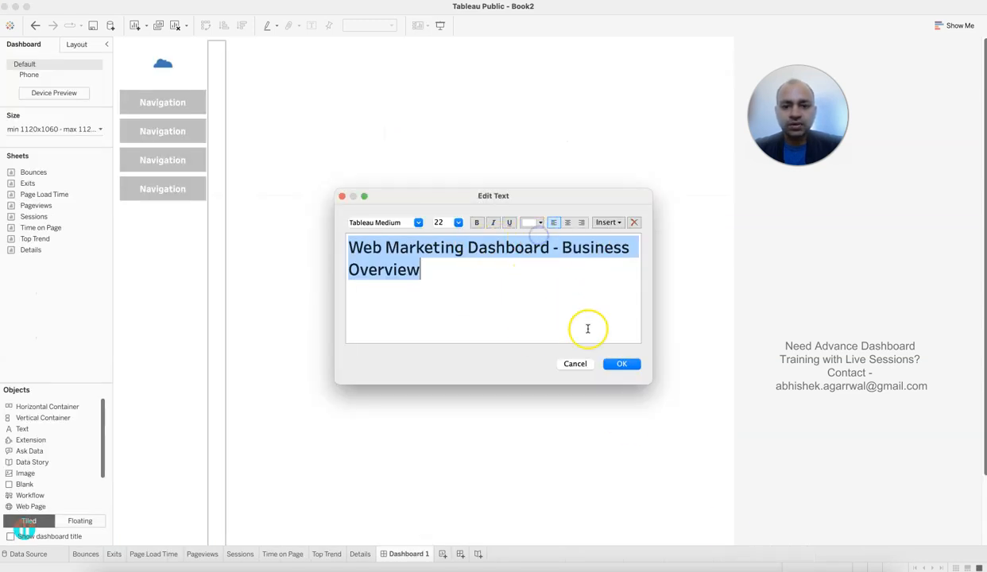
{"action": "left_click", "coordinate": [622, 363]}
Step: Give the dashboard title text object a teal-blue background at 100% opacity
{"action": "left_click", "coordinate": [329, 63]}
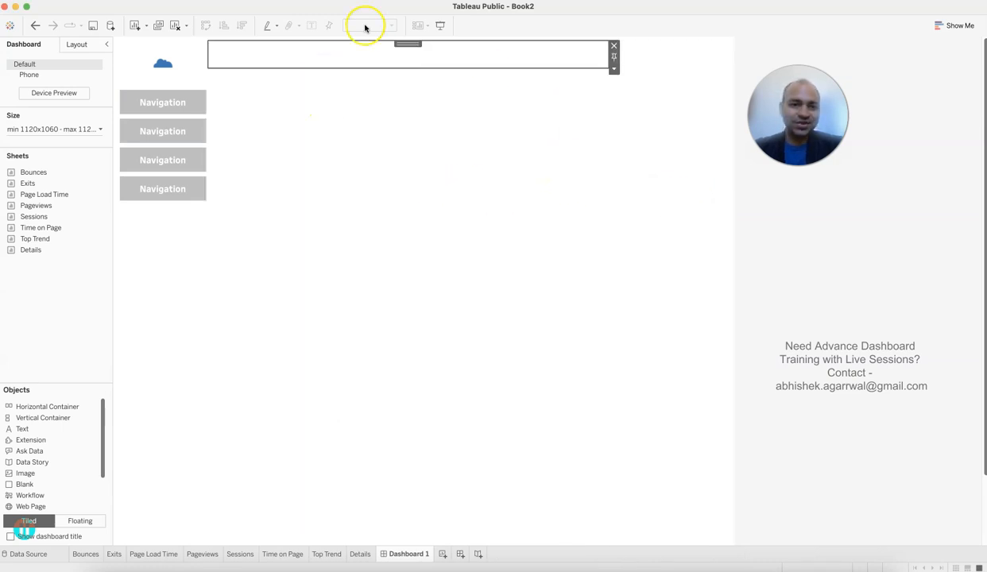
{"action": "left_click", "coordinate": [80, 44]}
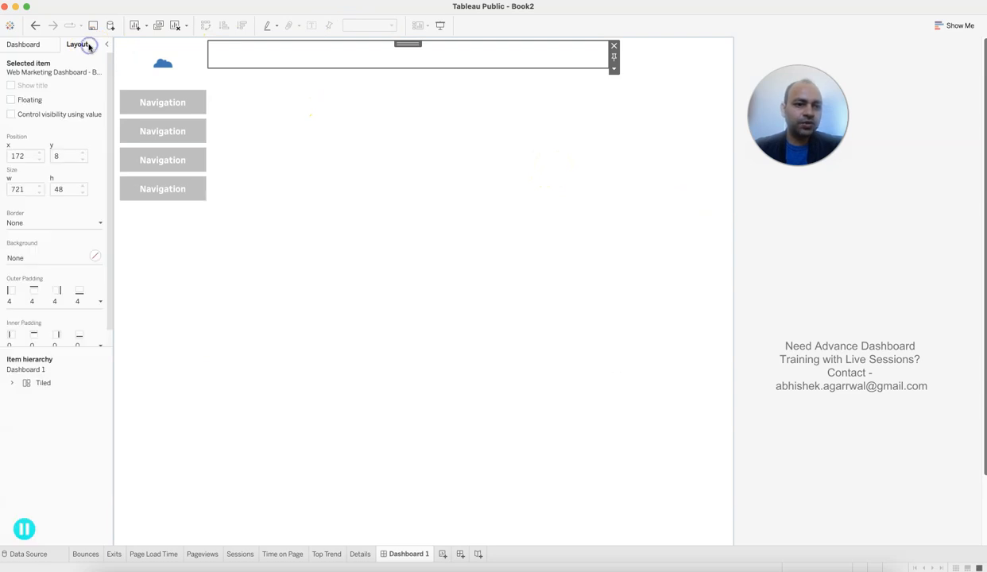
{"action": "left_click", "coordinate": [95, 256]}
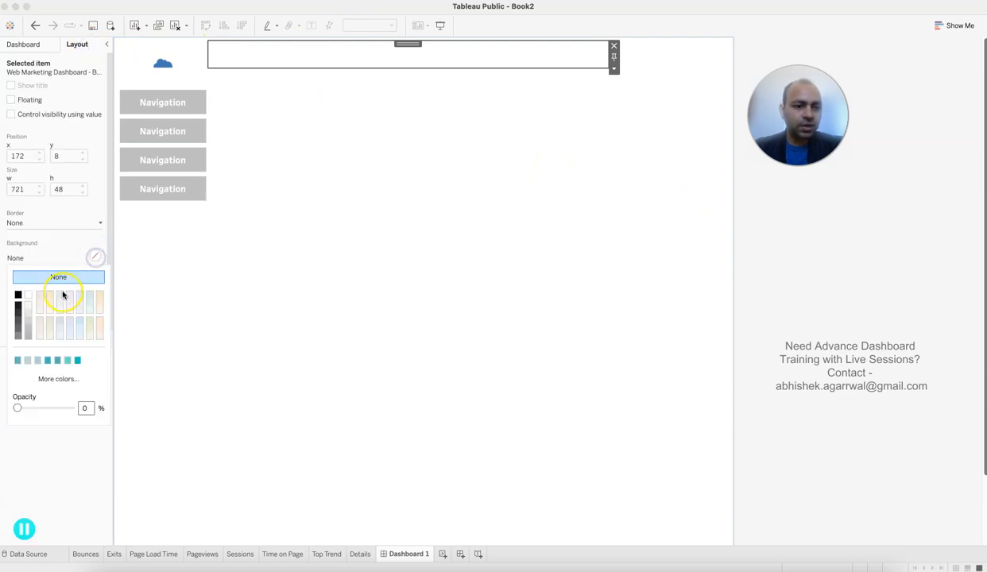
{"action": "left_click", "coordinate": [17, 361]}
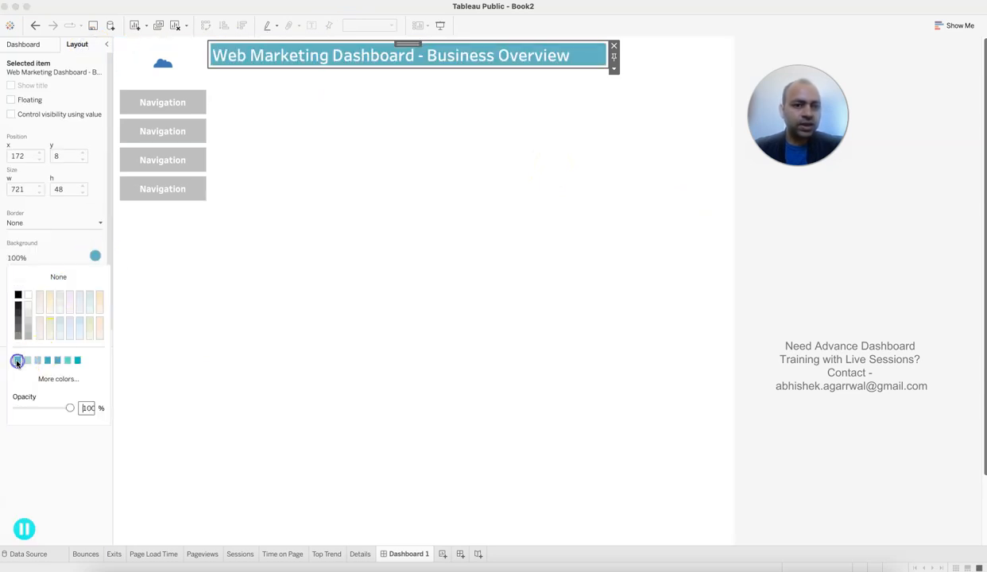
{"action": "left_click", "coordinate": [463, 68]}
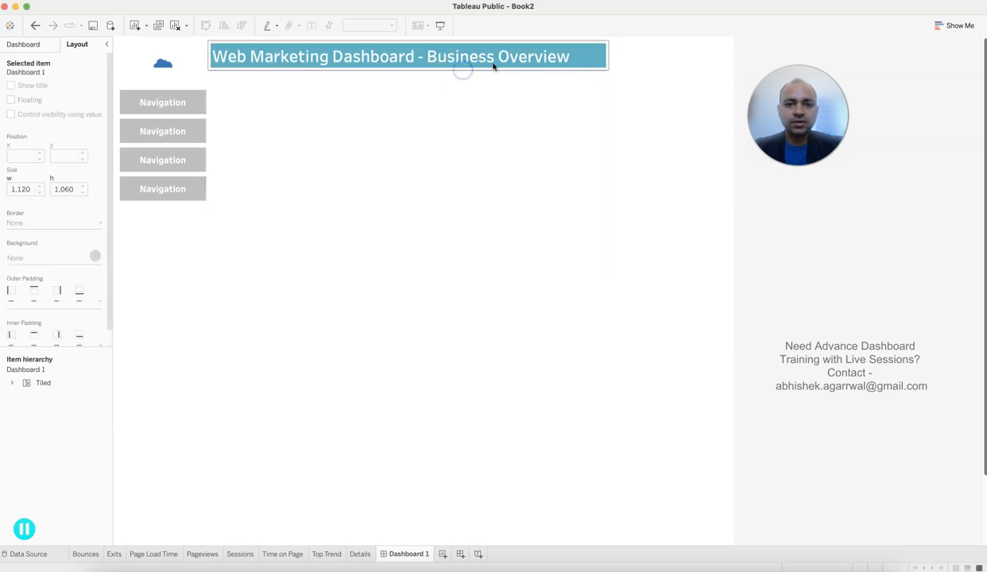
Step: Add a Horizontal Container directly below the dashboard title in the main content column
{"action": "left_click", "coordinate": [528, 156]}
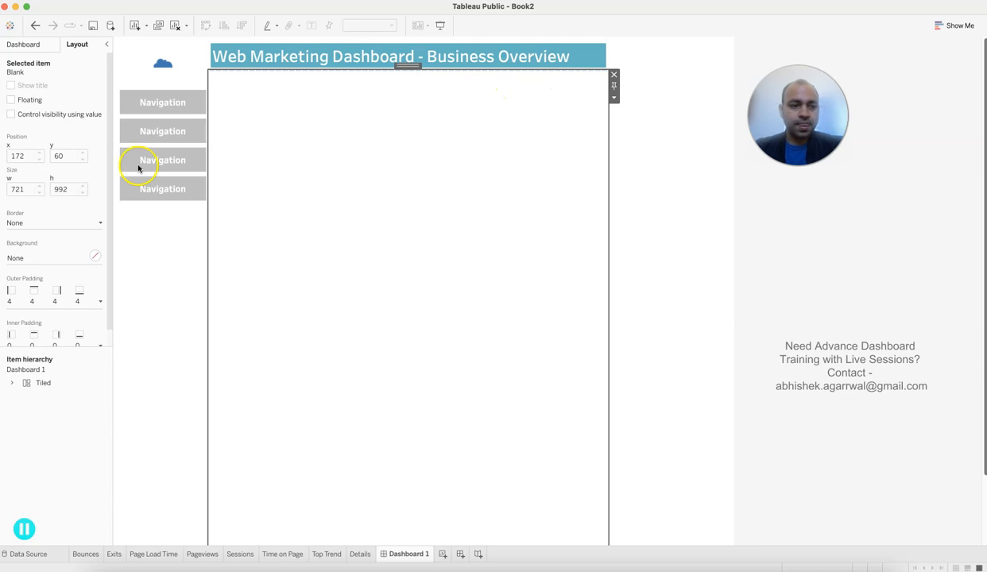
{"action": "left_click", "coordinate": [30, 44]}
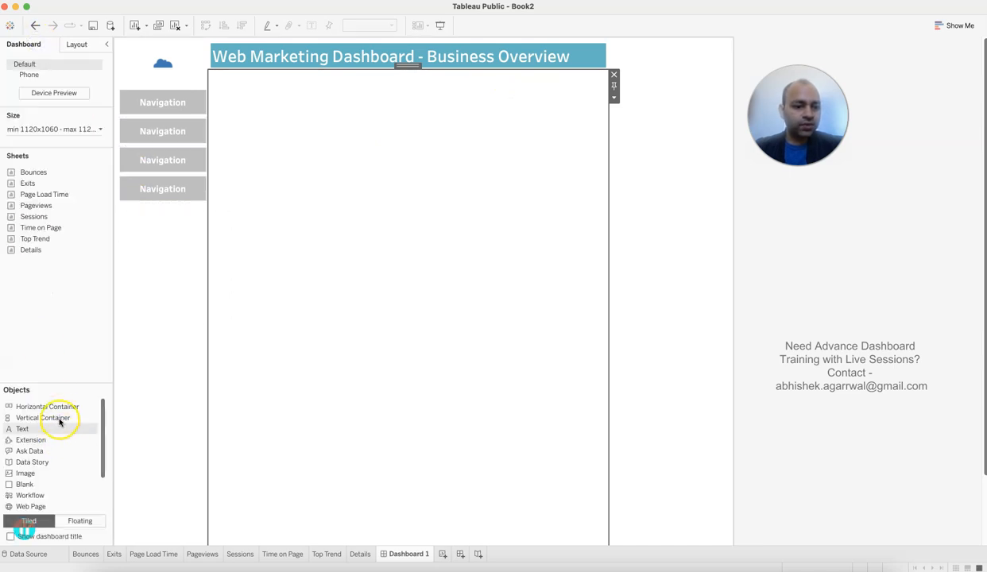
{"action": "left_click_drag", "start_coordinate": [49, 407], "coordinate": [434, 104]}
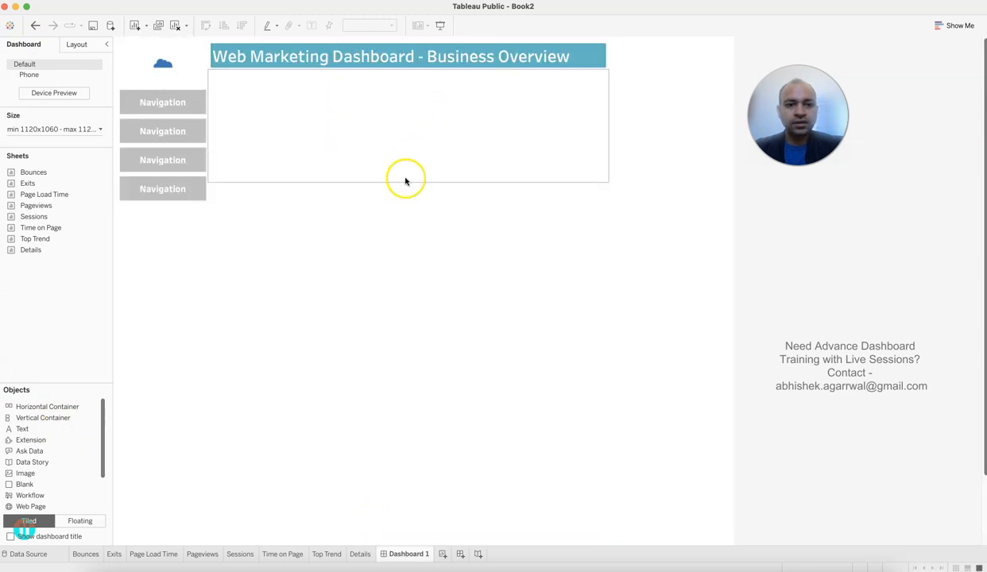
Step: Shrink the Horizontal Container below the title to a thin row and check the KPI layout in Book1's Overview dashboard
{"action": "left_click_drag", "start_coordinate": [392, 180], "coordinate": [412, 101]}
{"action": "left_click", "coordinate": [377, 92]}
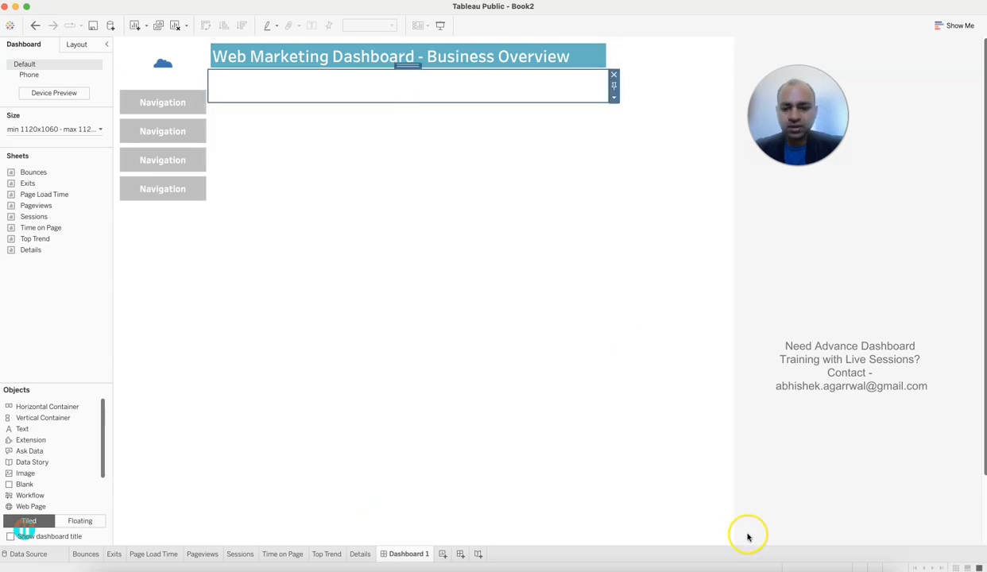
{"action": "left_click", "coordinate": [755, 565]}
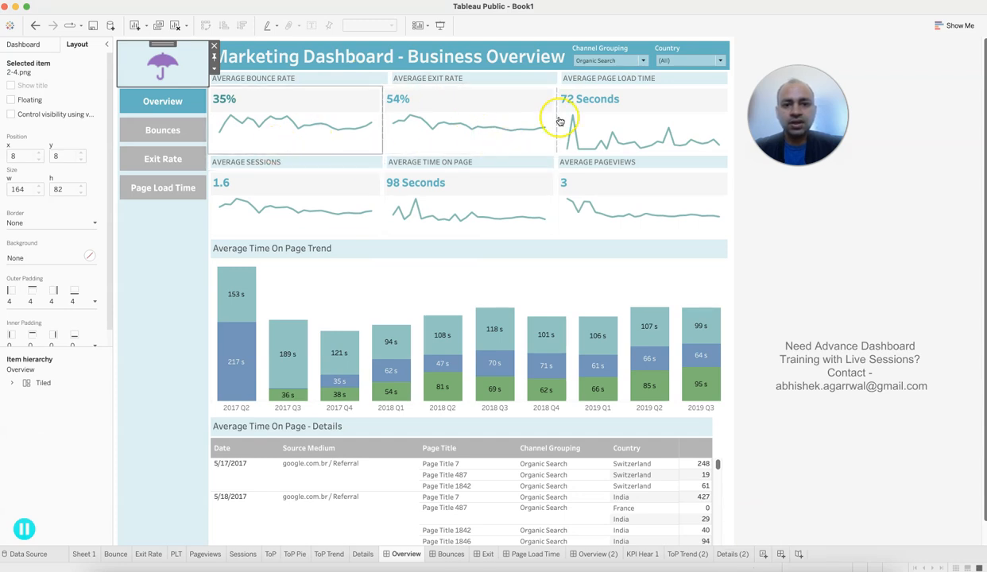
{"action": "left_click", "coordinate": [755, 565]}
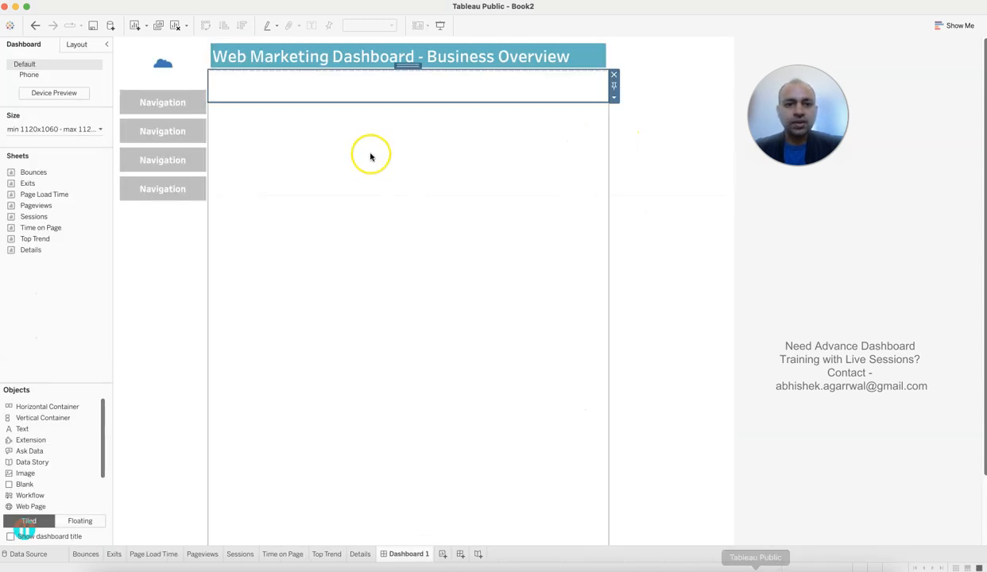
Step: Add a second Horizontal Container in the content column to form two stacked rows directly below the title
{"action": "left_click_drag", "start_coordinate": [56, 172], "coordinate": [29, 194]}
{"action": "left_click_drag", "start_coordinate": [67, 409], "coordinate": [319, 75]}
{"action": "left_click", "coordinate": [322, 96]}
{"action": "left_click", "coordinate": [325, 121]}
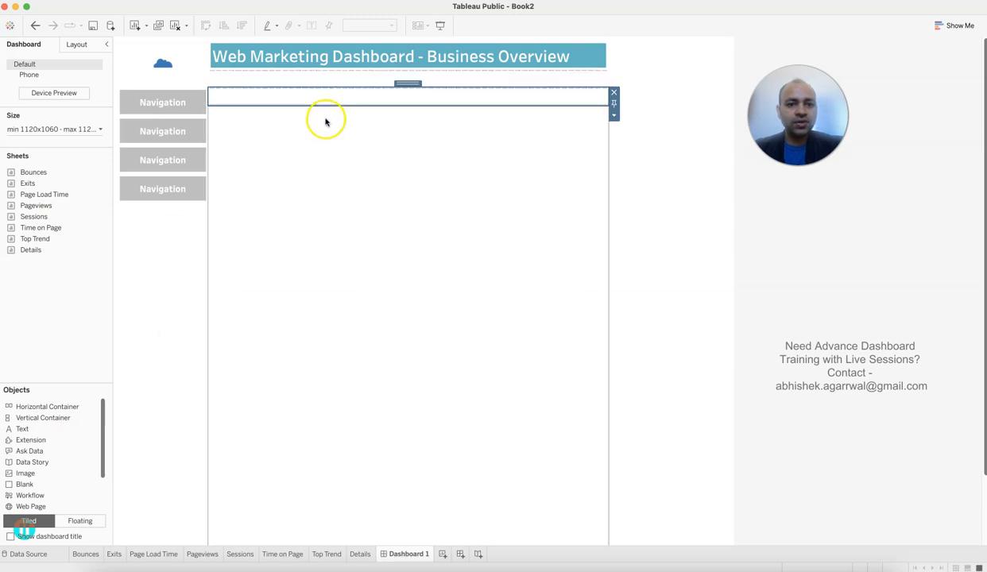
{"action": "left_click", "coordinate": [325, 120]}
{"action": "left_click", "coordinate": [326, 121]}
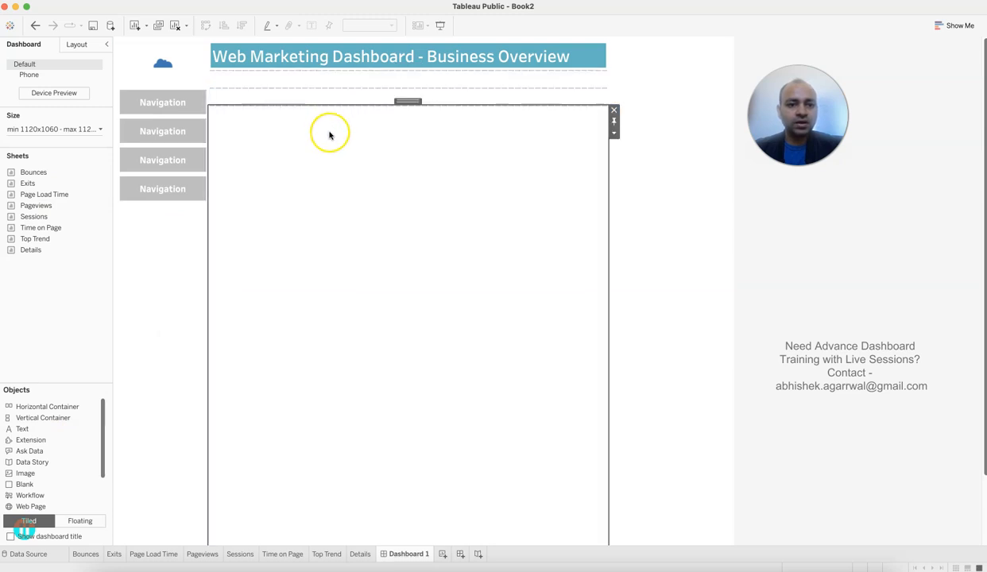
{"action": "left_click_drag", "start_coordinate": [408, 101], "coordinate": [401, 77]}
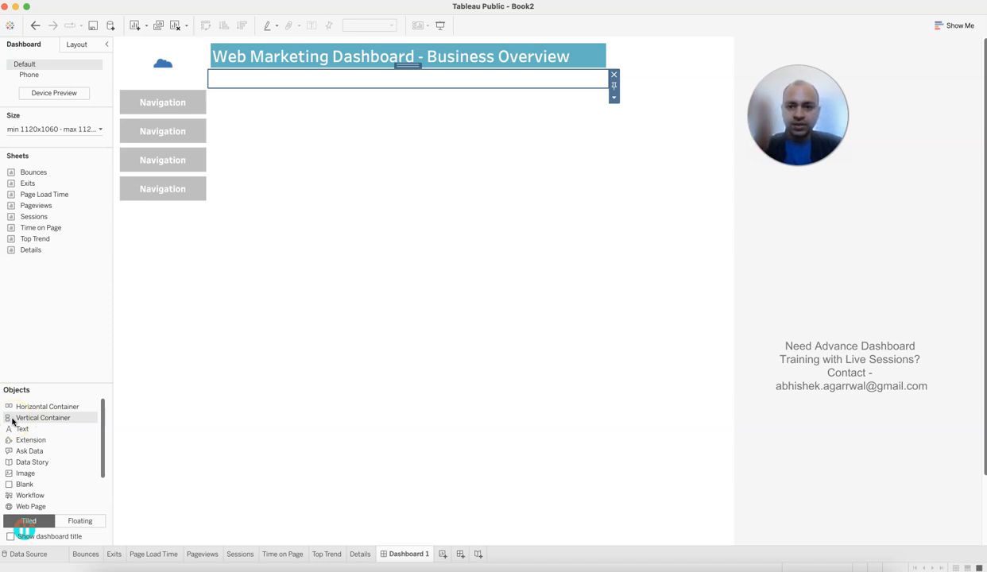
{"action": "mouse_move", "coordinate": [12, 419]}
{"action": "left_mouse_down"}
{"action": "mouse_move", "coordinate": [143, 79]}
{"action": "mouse_move", "coordinate": [184, 205]}
{"action": "mouse_move", "coordinate": [84, 414]}
{"action": "left_mouse_up"}
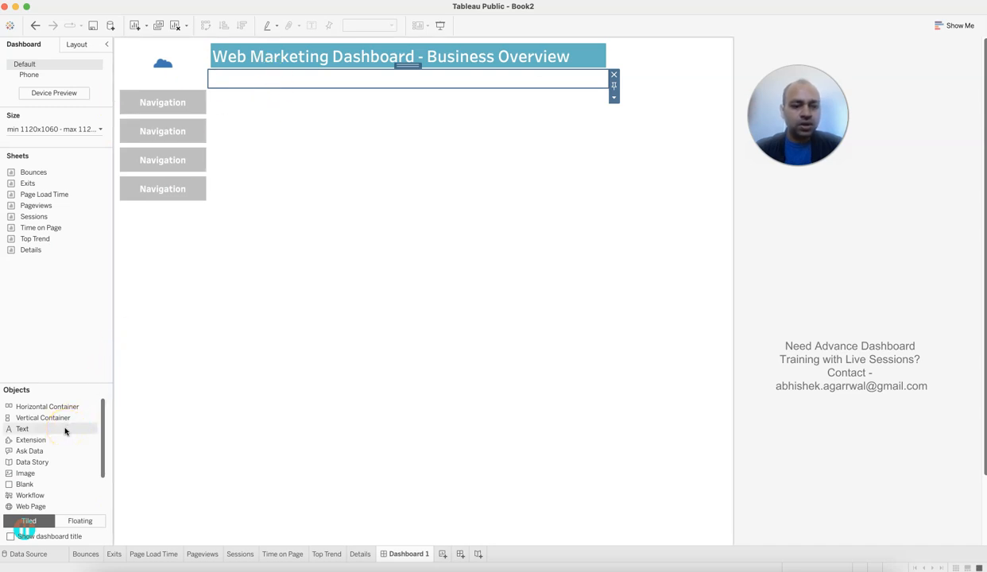
Step: Add a Text object reading "AVG BOUNCE RATE" in the upper Horizontal Container, in Tableau Regular, size 10
{"action": "left_click_drag", "start_coordinate": [65, 429], "coordinate": [316, 87]}
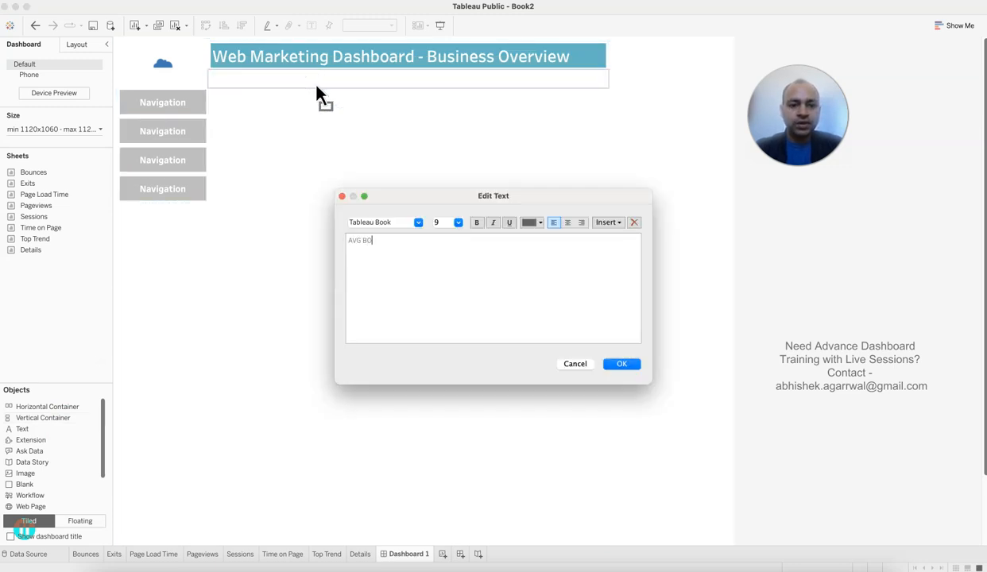
{"action": "type", "text": "AVG BOUNCE RATE"}
{"action": "key", "text": "cmd+a"}
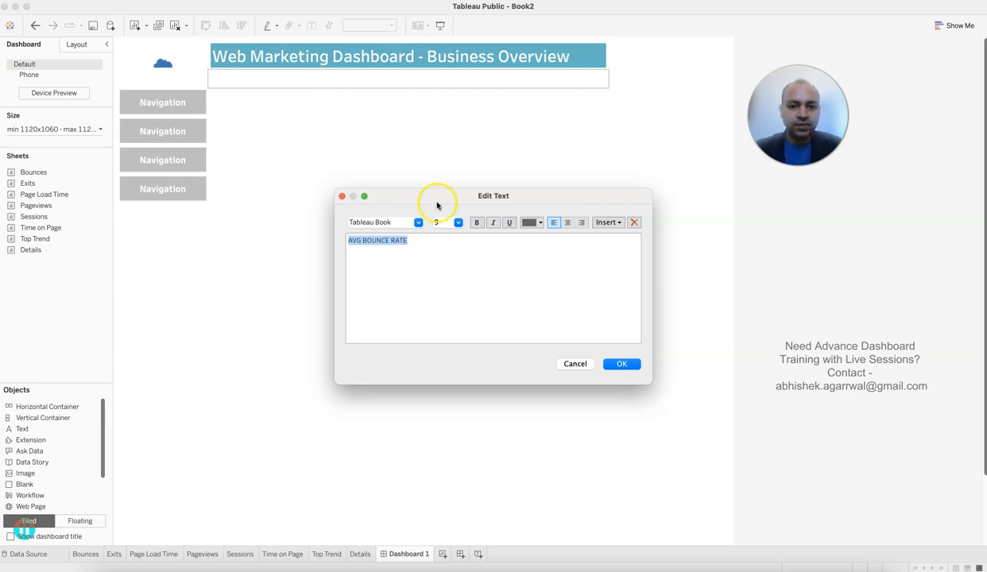
{"action": "left_click", "coordinate": [418, 223]}
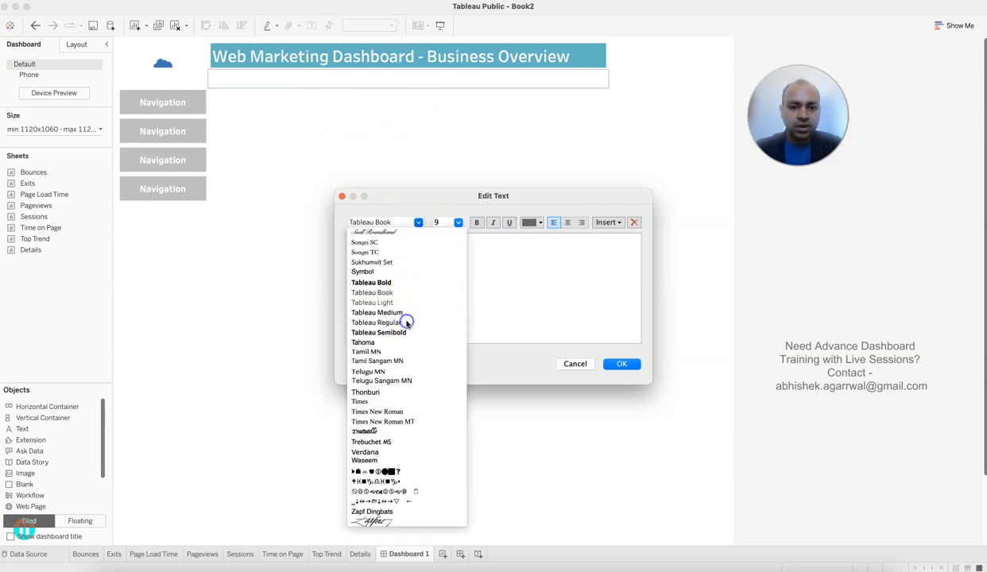
{"action": "left_click", "coordinate": [410, 317]}
{"action": "left_click", "coordinate": [459, 223]}
{"action": "left_click", "coordinate": [460, 225]}
{"action": "left_click", "coordinate": [459, 225]}
{"action": "left_click", "coordinate": [457, 248]}
{"action": "left_click", "coordinate": [623, 366]}
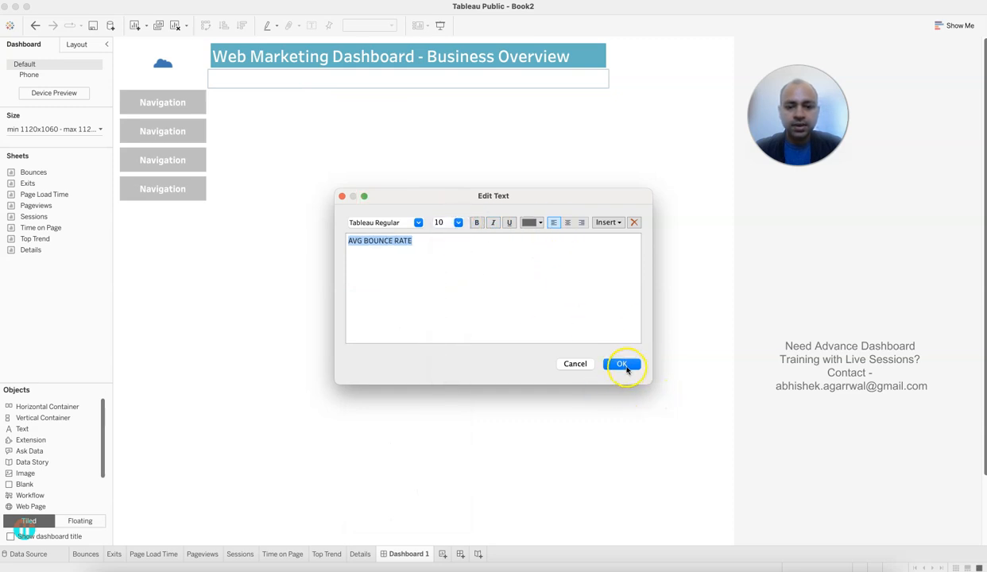
{"action": "left_click", "coordinate": [624, 367]}
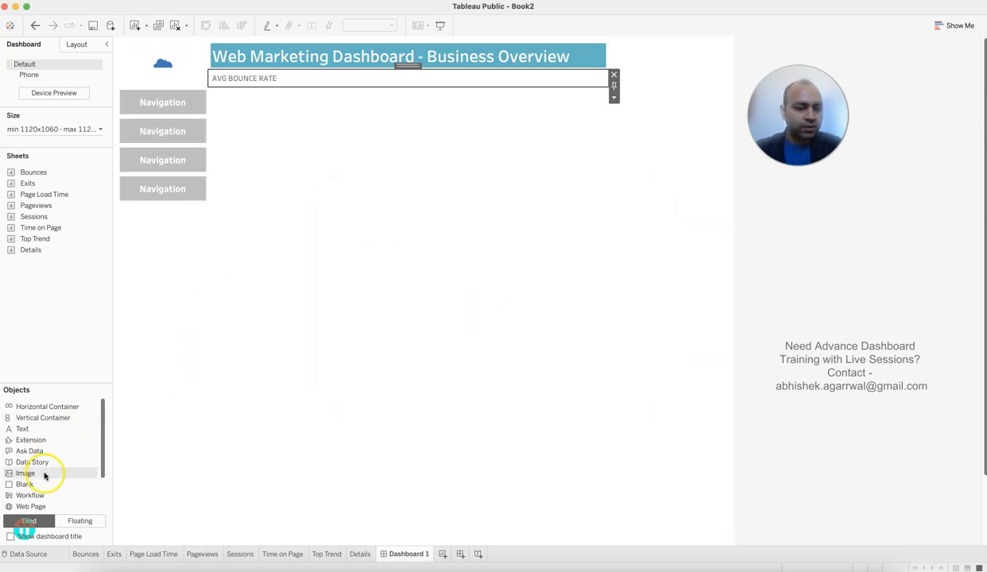
Step: Increase the height of the row holding the AVG BOUNCE RATE label
{"action": "left_click_drag", "start_coordinate": [38, 429], "coordinate": [472, 93]}
{"action": "left_click_drag", "start_coordinate": [407, 82], "coordinate": [308, 99]}
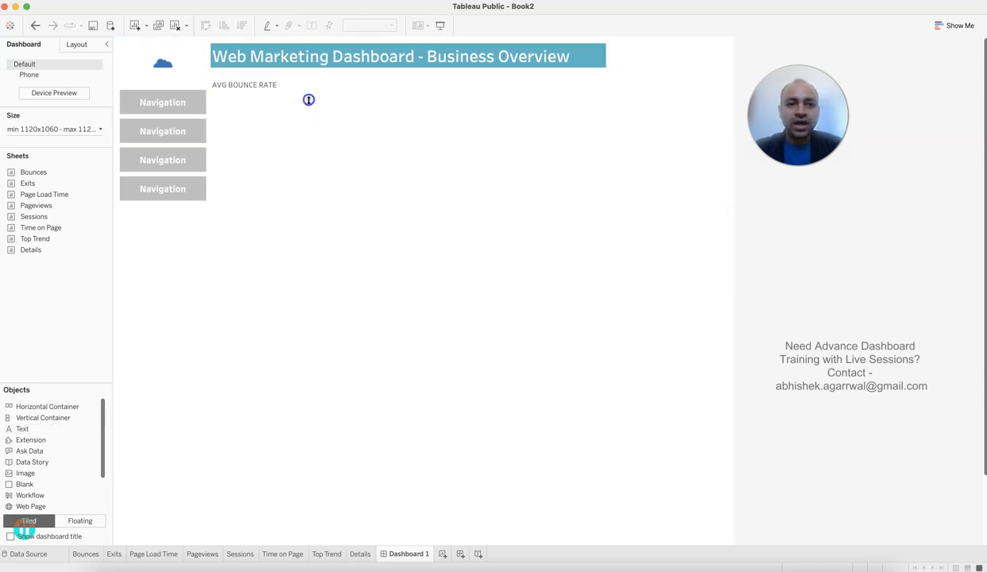
{"action": "left_click", "coordinate": [307, 88]}
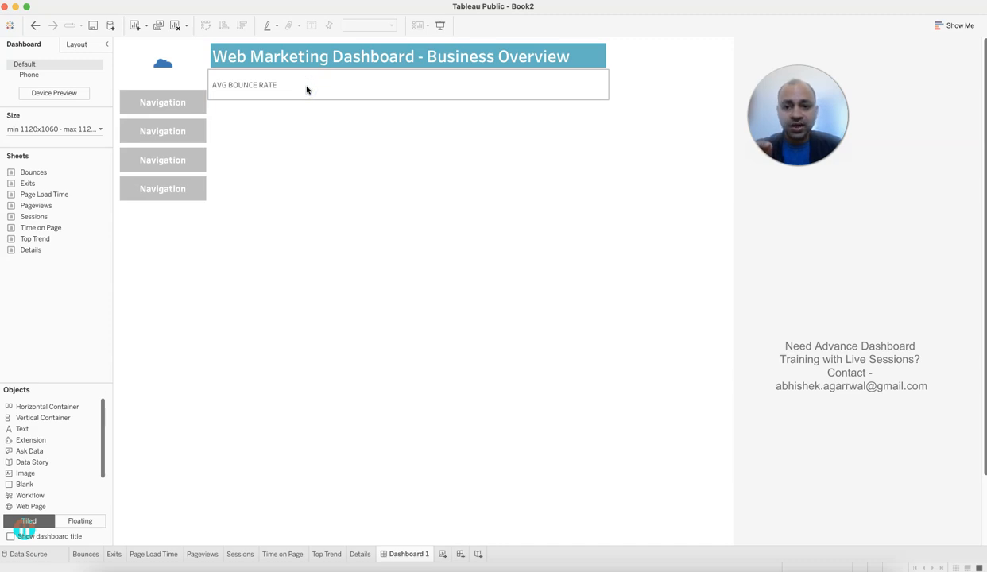
{"action": "left_click", "coordinate": [152, 297]}
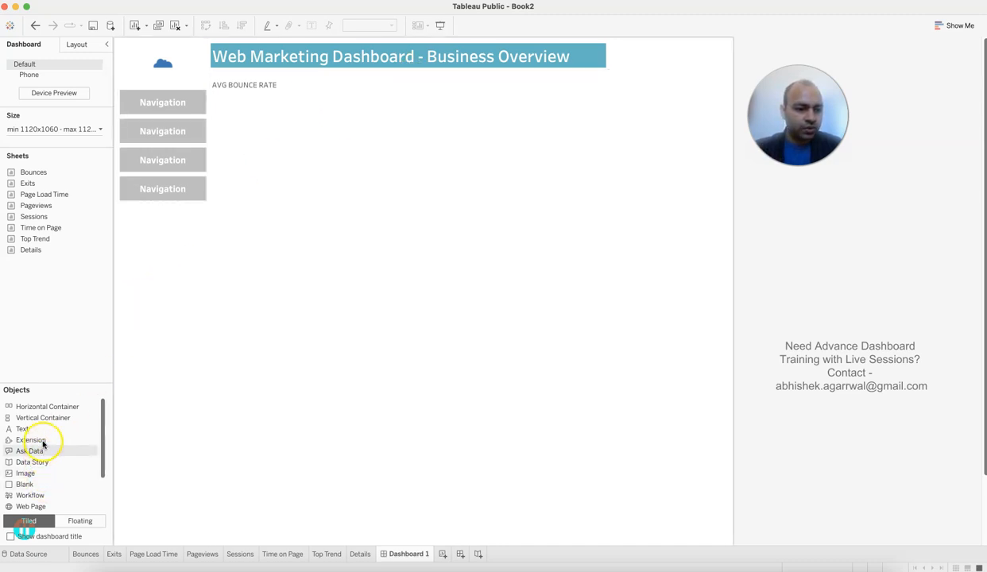
Step: Add a Text object reading "AVE EXIT RATE" to the right of the AVG BOUNCE RATE label, in Tableau Regular, size 10
{"action": "left_click_drag", "start_coordinate": [43, 418], "coordinate": [576, 91]}
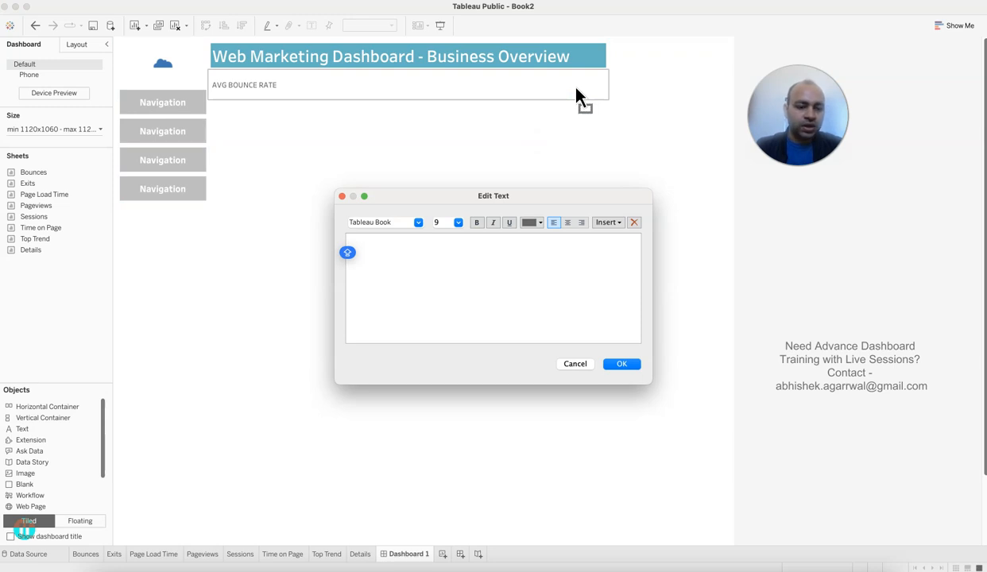
{"action": "type", "text": "AVE EXIT RATE"}
{"action": "key", "text": "super+a"}
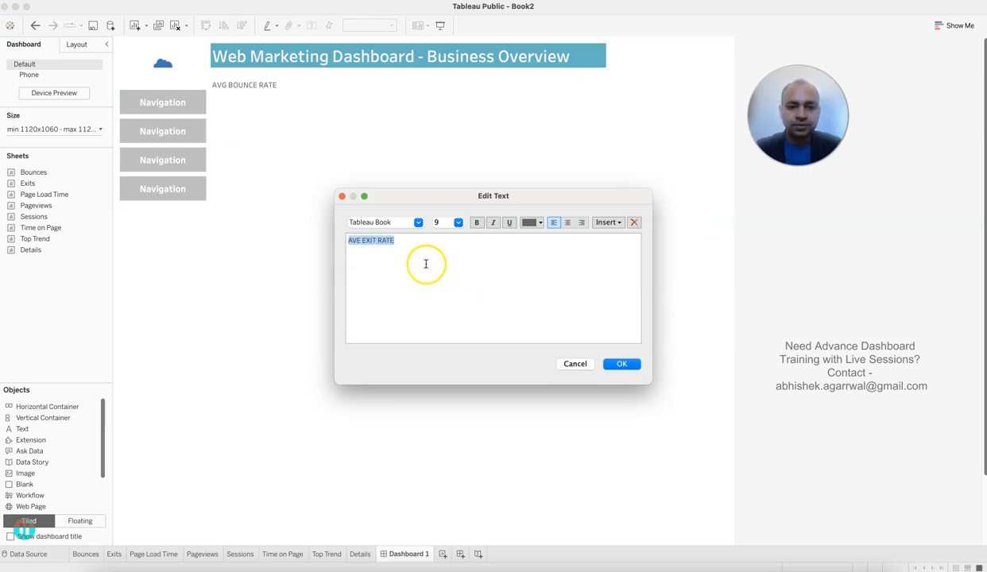
{"action": "left_click", "coordinate": [417, 221]}
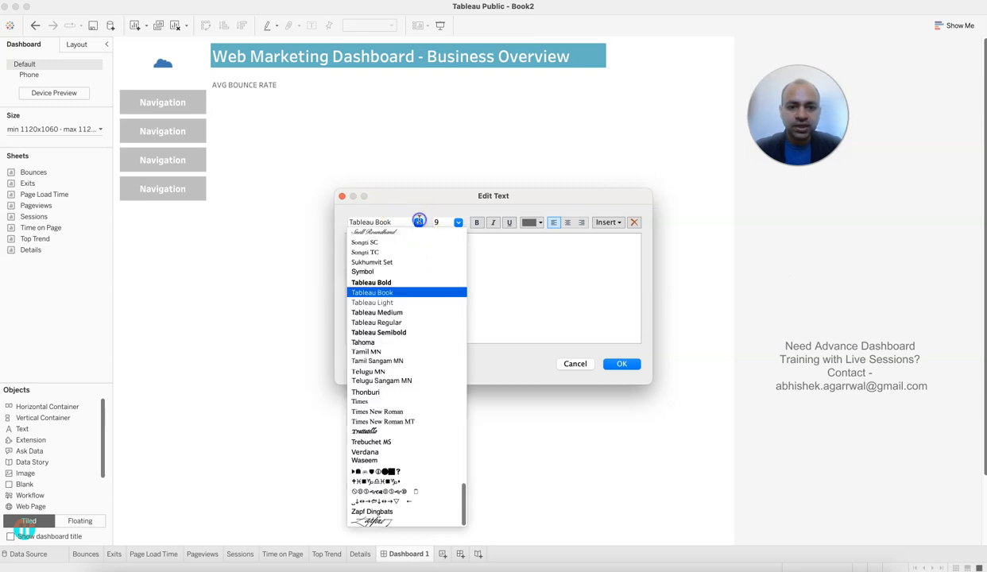
{"action": "left_click", "coordinate": [406, 322]}
{"action": "left_click", "coordinate": [457, 223]}
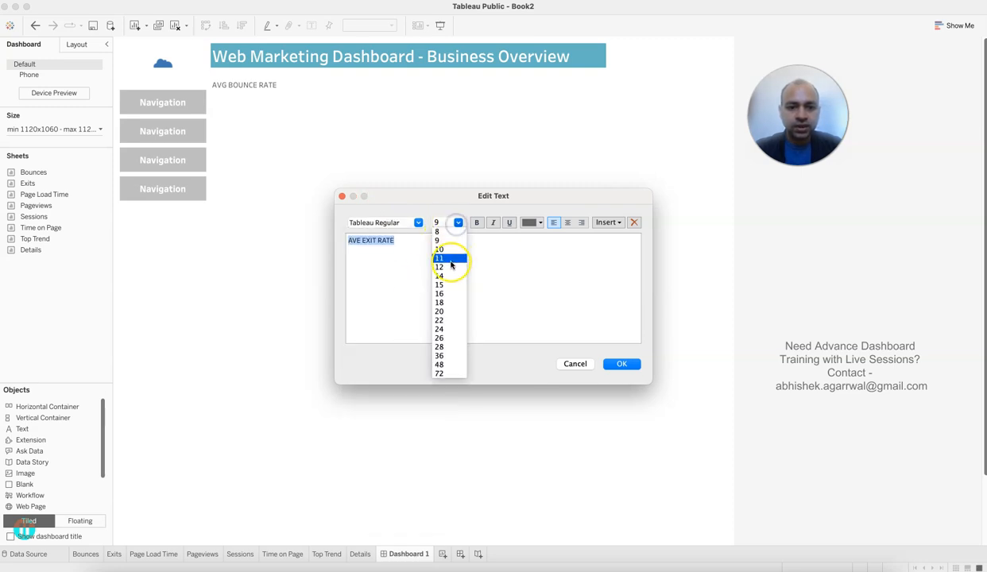
{"action": "left_click", "coordinate": [449, 250]}
{"action": "left_click", "coordinate": [623, 364]}
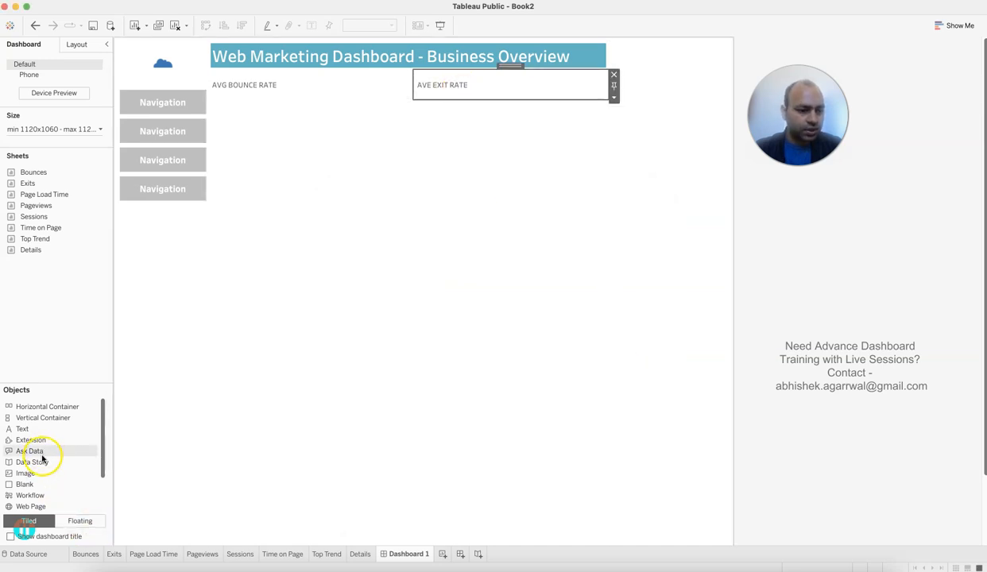
Step: Add a Text object reading "AVG PAGE LOAD TIME" at the right end of the label row, in Tableau Regular, size 10
{"action": "left_click_drag", "start_coordinate": [41, 429], "coordinate": [576, 91]}
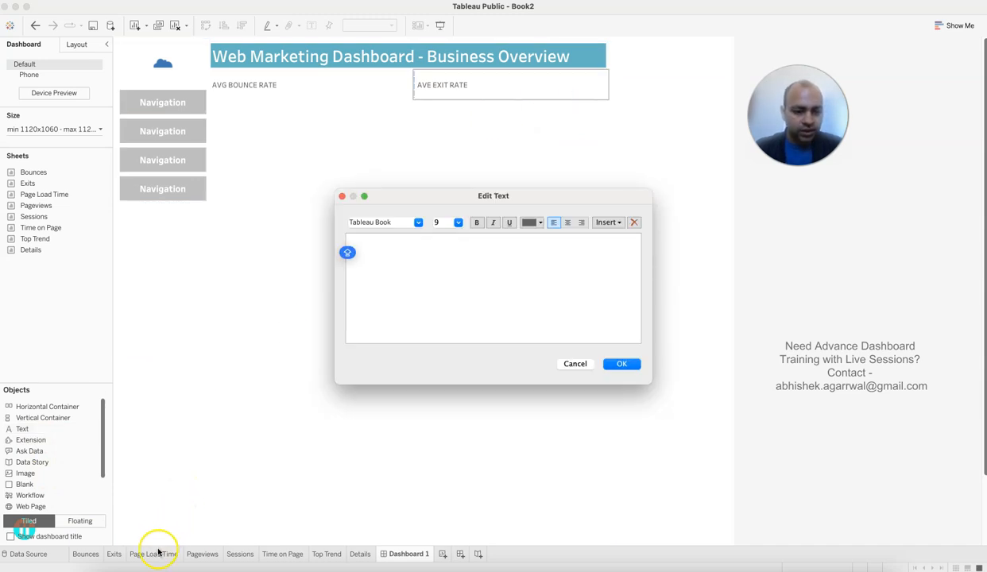
{"action": "type", "text": "AVG"}
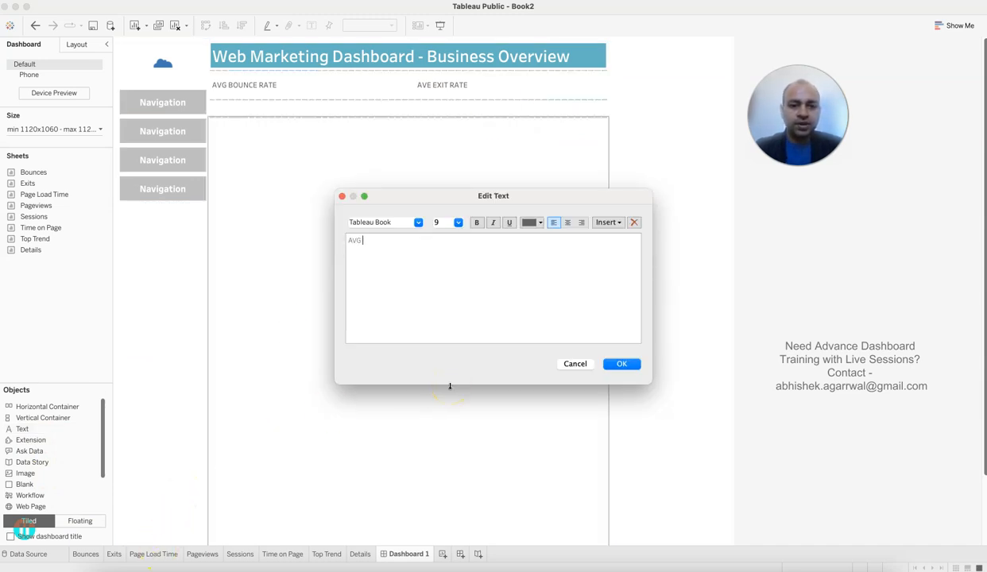
{"action": "type", "text": " PAGE LOAD TIME"}
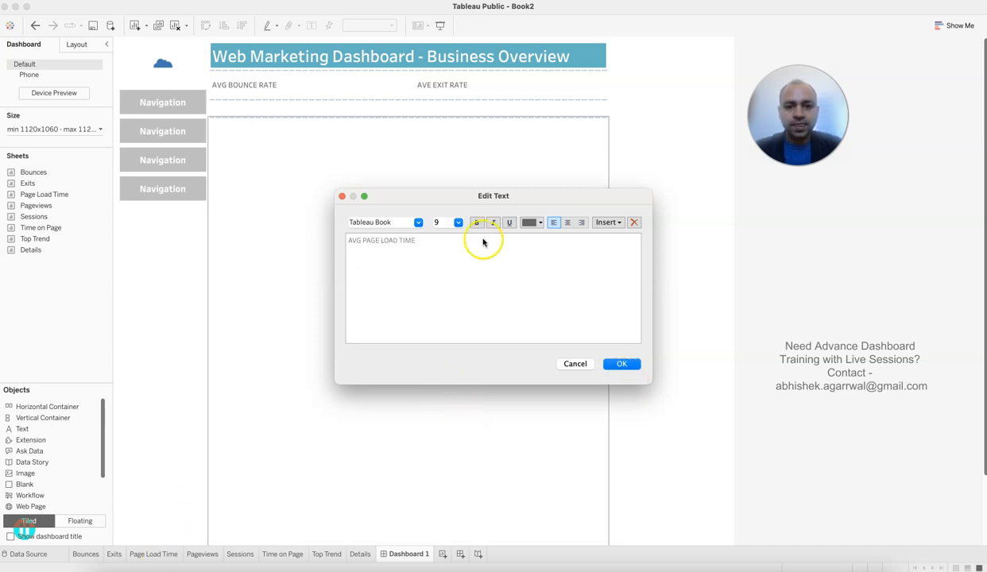
{"action": "key", "text": "super+a"}
{"action": "left_click", "coordinate": [458, 223]}
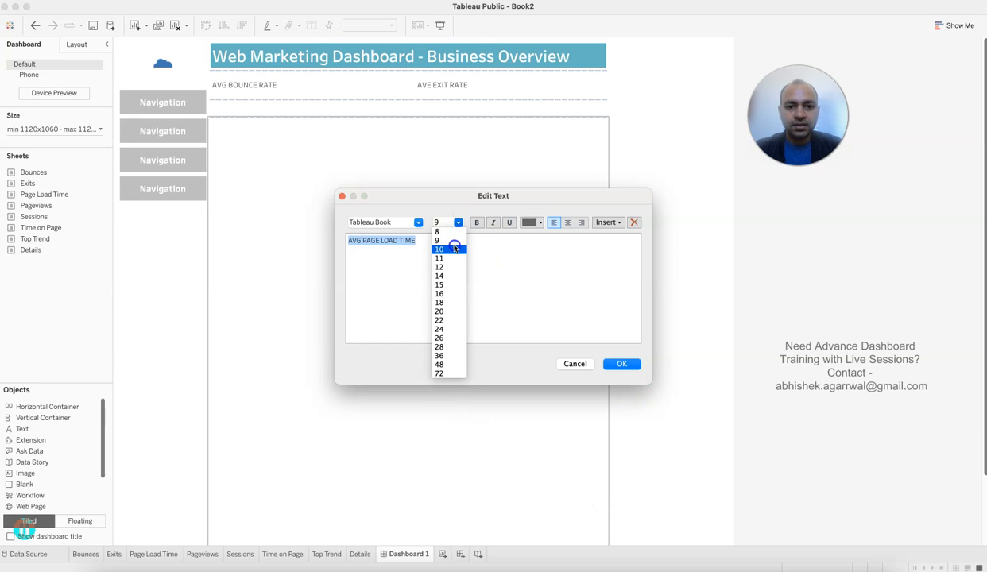
{"action": "left_click", "coordinate": [445, 245]}
{"action": "left_click", "coordinate": [419, 223]}
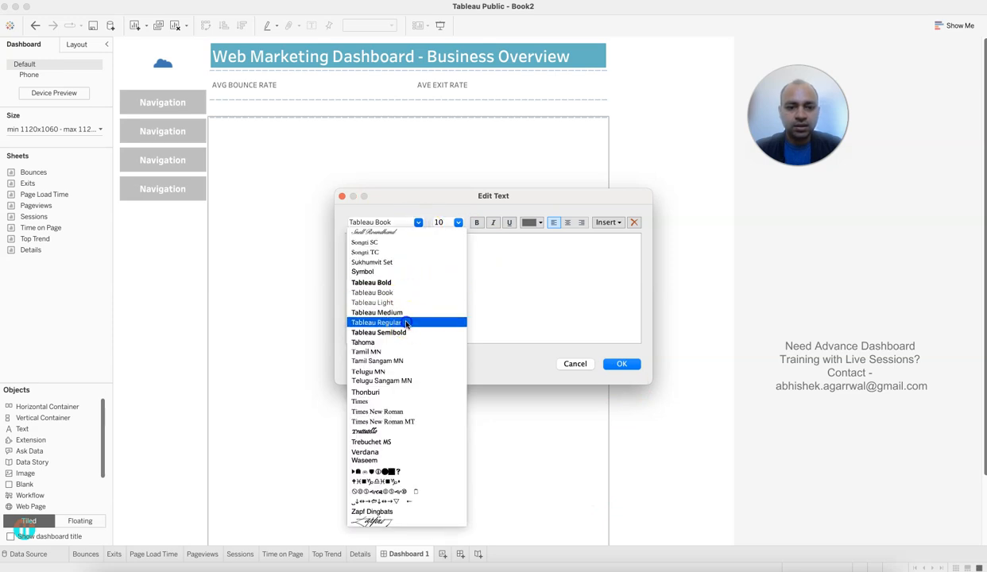
{"action": "left_click", "coordinate": [406, 322]}
{"action": "left_click", "coordinate": [638, 370]}
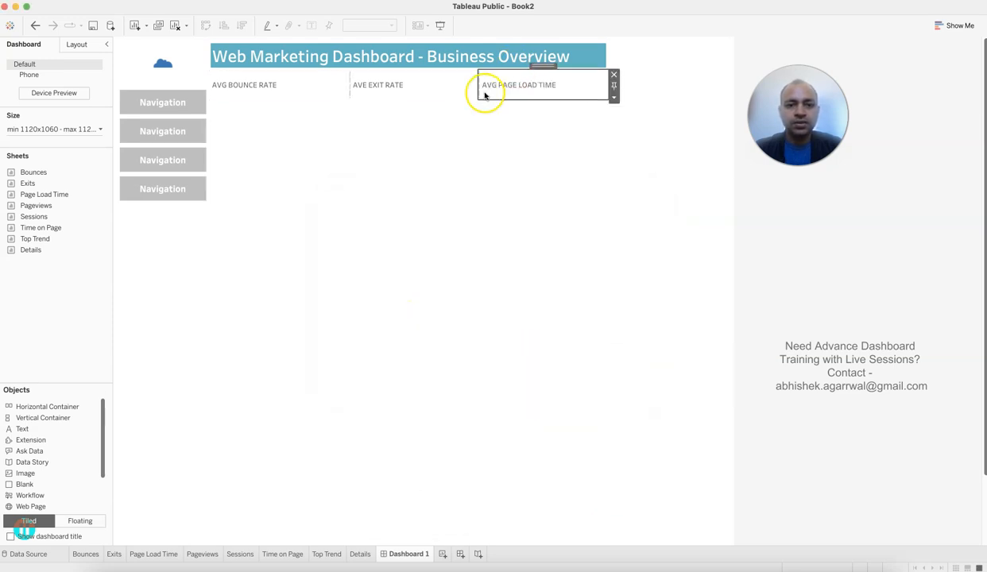
Step: Adjust the height of the KPI label row freehand by moving its lower edge
{"action": "left_click", "coordinate": [424, 107]}
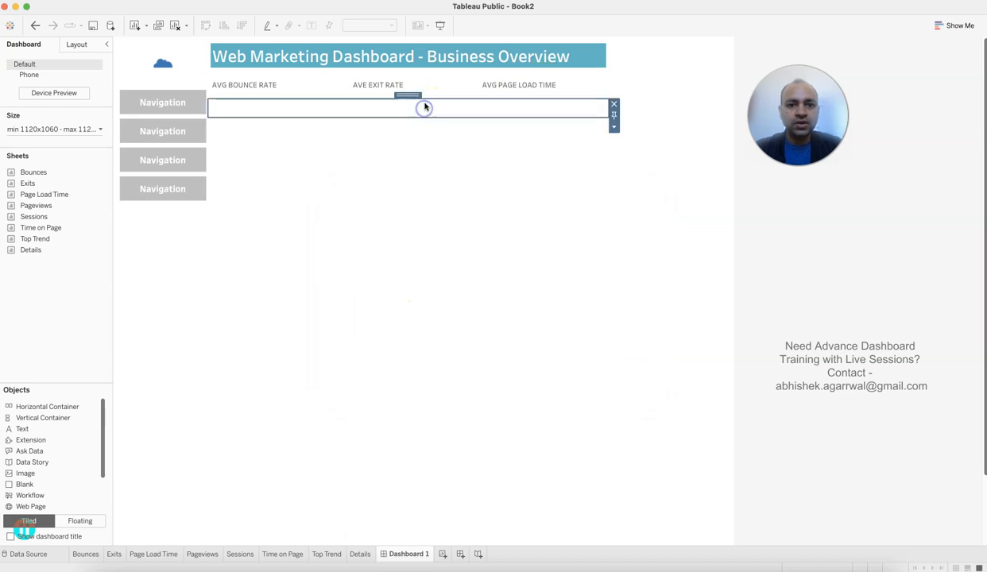
{"action": "mouse_move", "coordinate": [430, 99]}
{"action": "left_mouse_down"}
{"action": "mouse_move", "coordinate": [441, 88]}
{"action": "mouse_move", "coordinate": [414, 69]}
{"action": "mouse_move", "coordinate": [418, 99]}
{"action": "mouse_move", "coordinate": [431, 84]}
{"action": "mouse_move", "coordinate": [431, 98]}
{"action": "left_mouse_up"}
{"action": "left_click", "coordinate": [425, 93]}
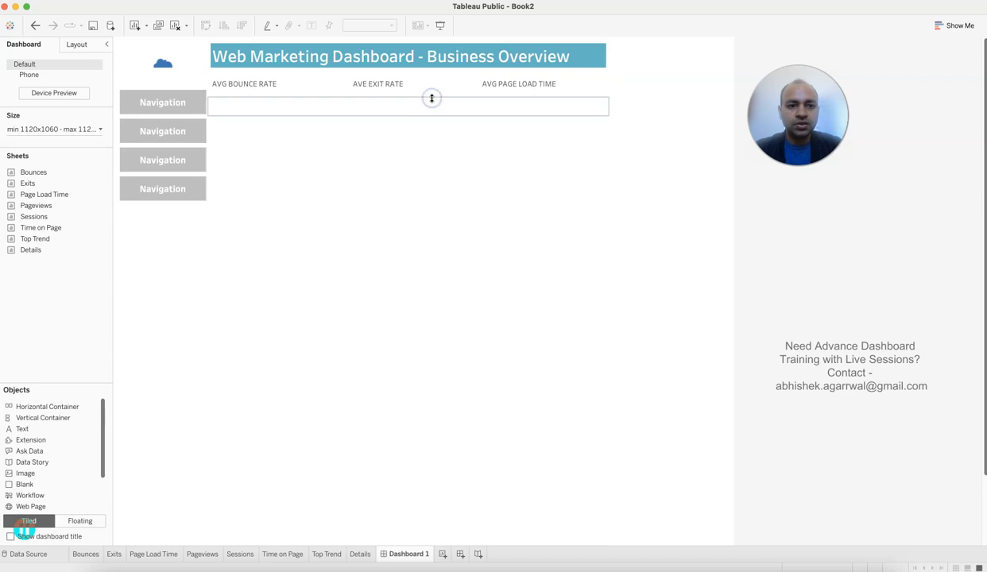
{"action": "left_click", "coordinate": [430, 186]}
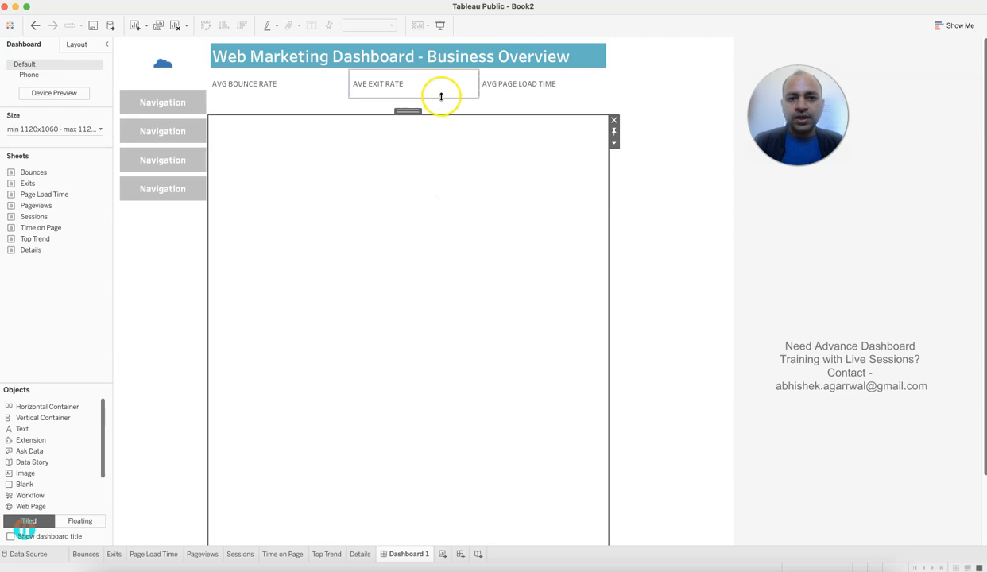
{"action": "mouse_move", "coordinate": [441, 100]}
{"action": "left_mouse_down"}
{"action": "mouse_move", "coordinate": [444, 89]}
{"action": "mouse_move", "coordinate": [450, 101]}
{"action": "left_mouse_up"}
Step: Set a smaller fixed pixel height for the Horizontal Container that holds the three KPI labels
{"action": "left_click", "coordinate": [324, 80]}
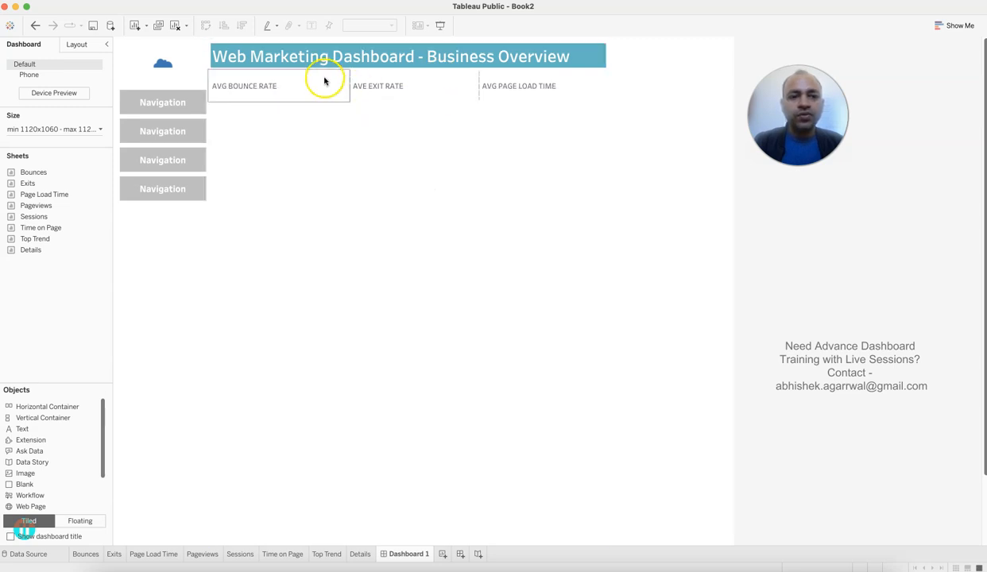
{"action": "double_click", "coordinate": [283, 67]}
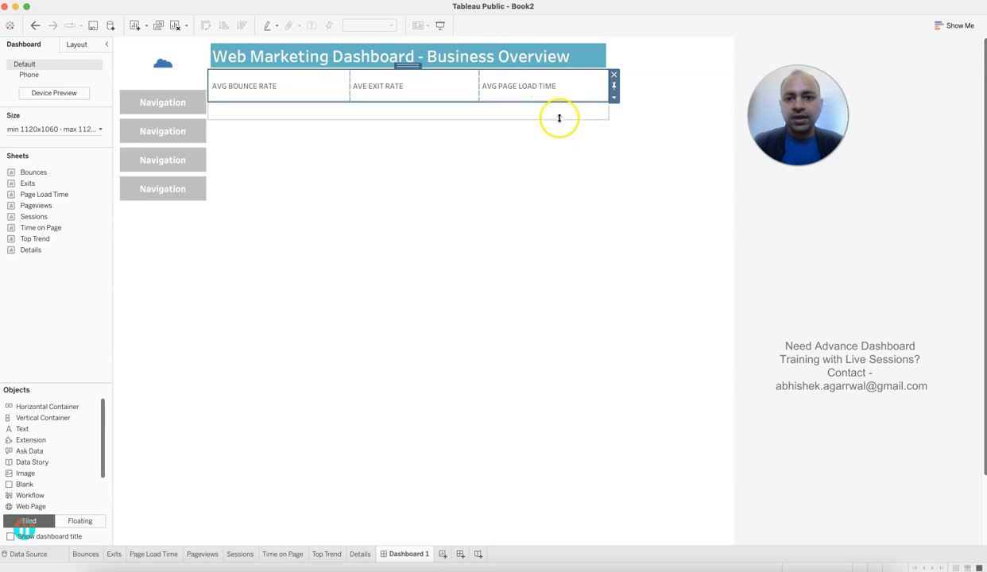
{"action": "left_click", "coordinate": [613, 98]}
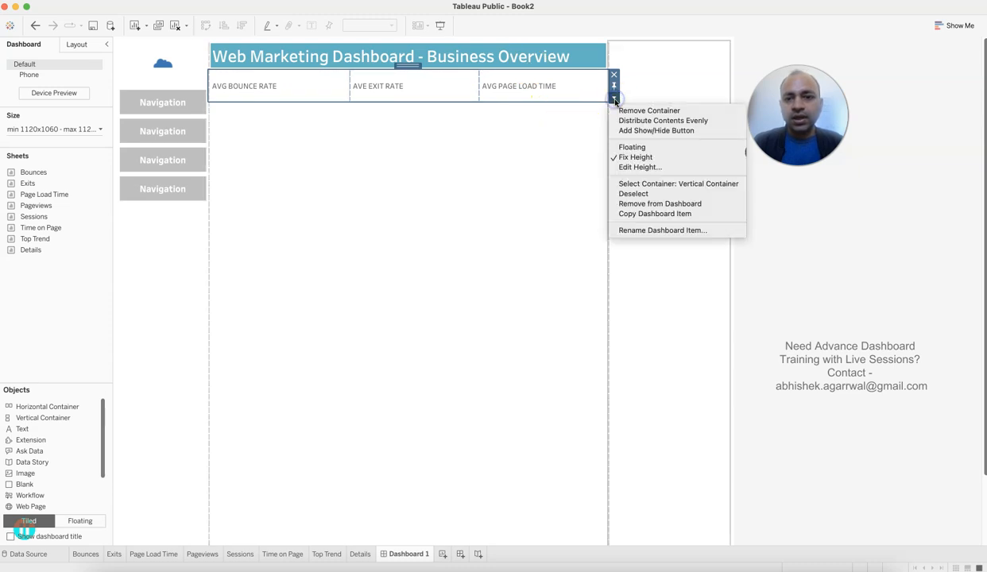
{"action": "left_click", "coordinate": [640, 169]}
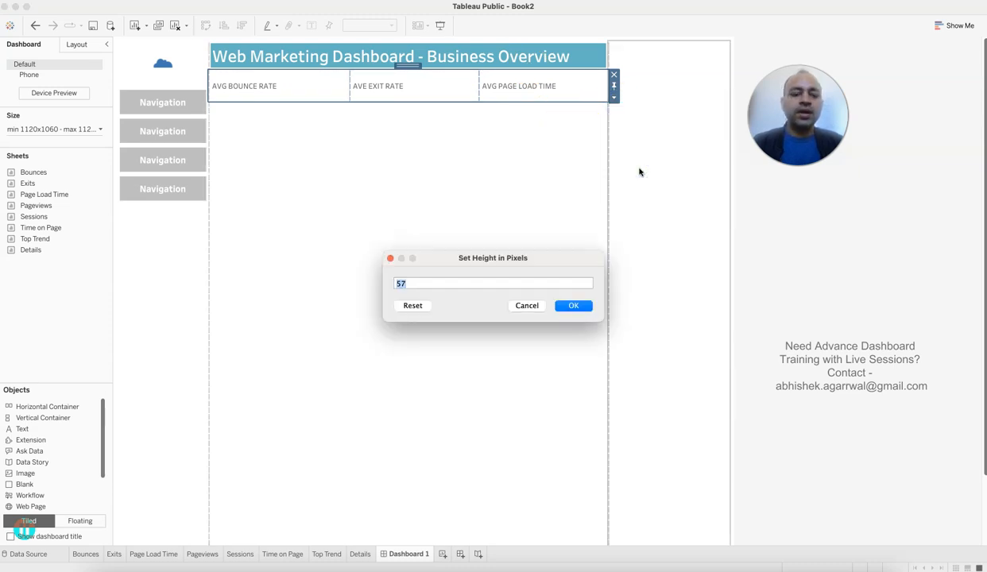
{"action": "key", "text": "Return"}
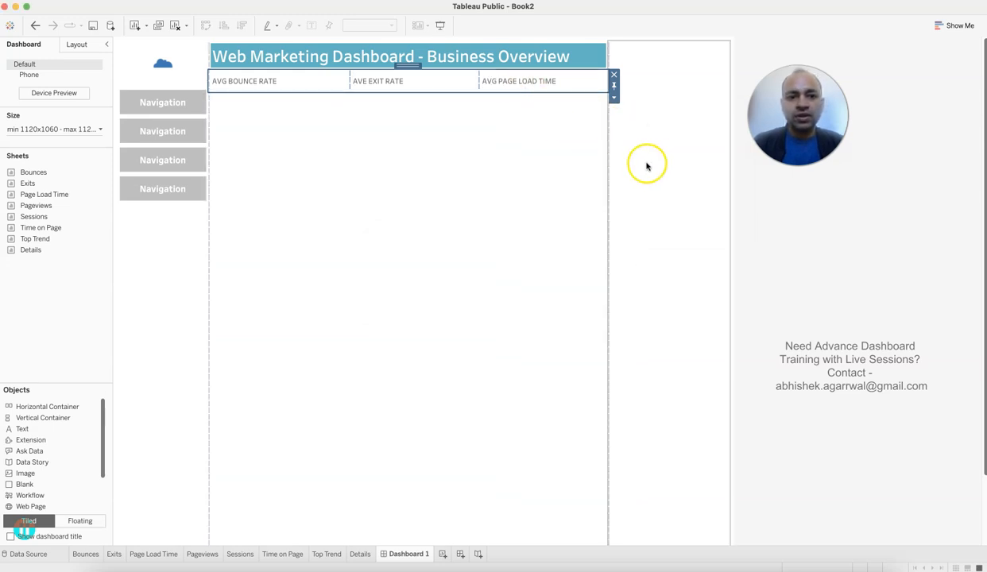
Step: Try to enlarge the empty Horizontal Container below the KPI labels
{"action": "left_click", "coordinate": [647, 164]}
{"action": "left_click", "coordinate": [533, 108]}
{"action": "left_click_drag", "start_coordinate": [533, 110], "coordinate": [537, 149]}
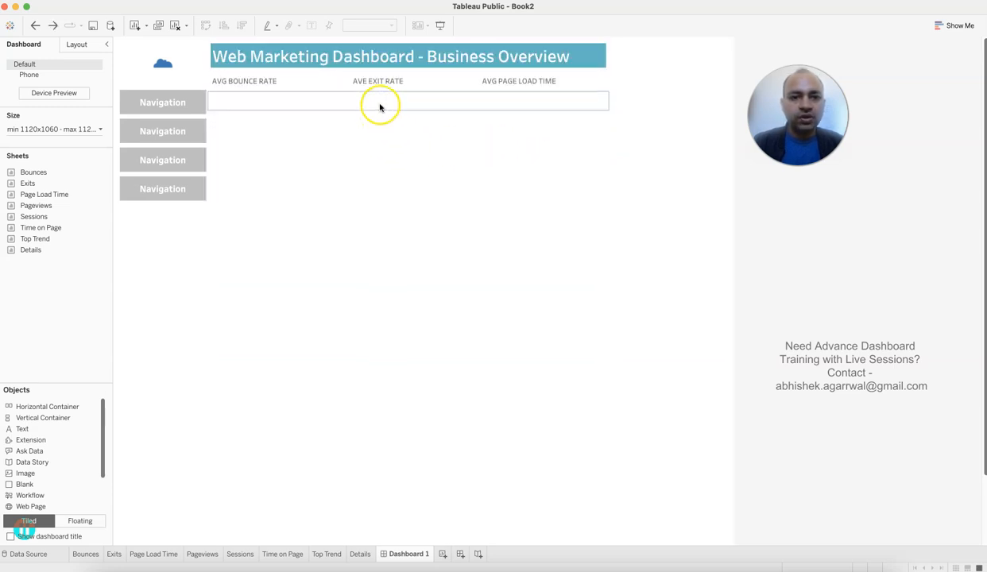
Step: Enlarge the empty Horizontal Container below the KPI labels so it reaches down to about the level of the third Navigation button
{"action": "left_click", "coordinate": [380, 106]}
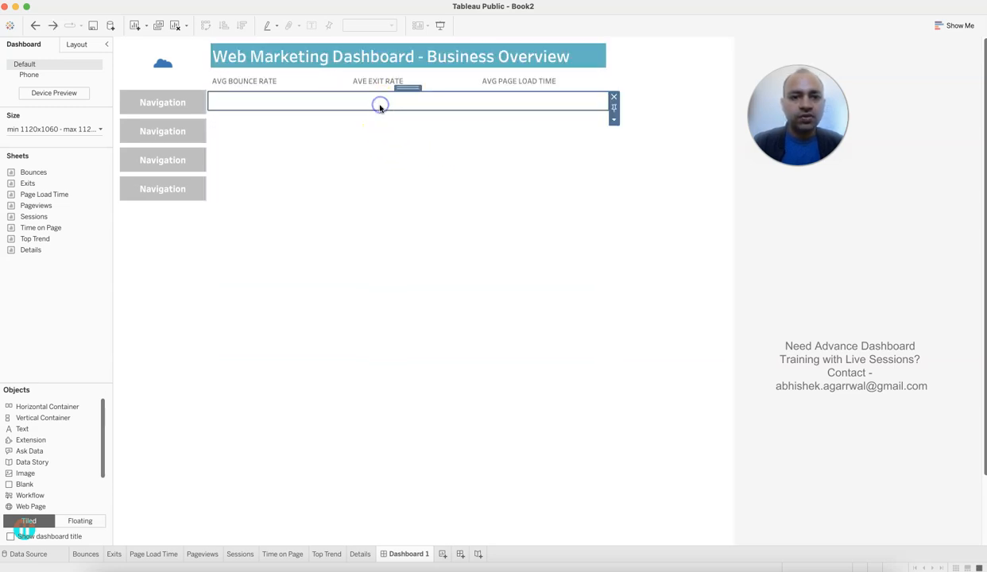
{"action": "left_click_drag", "start_coordinate": [380, 109], "coordinate": [386, 163]}
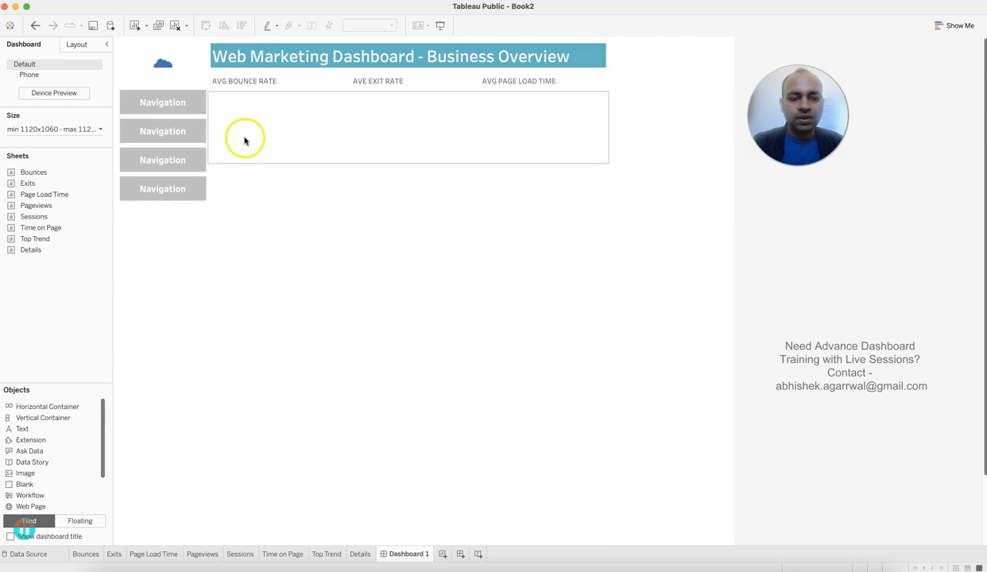
{"action": "left_click", "coordinate": [237, 137]}
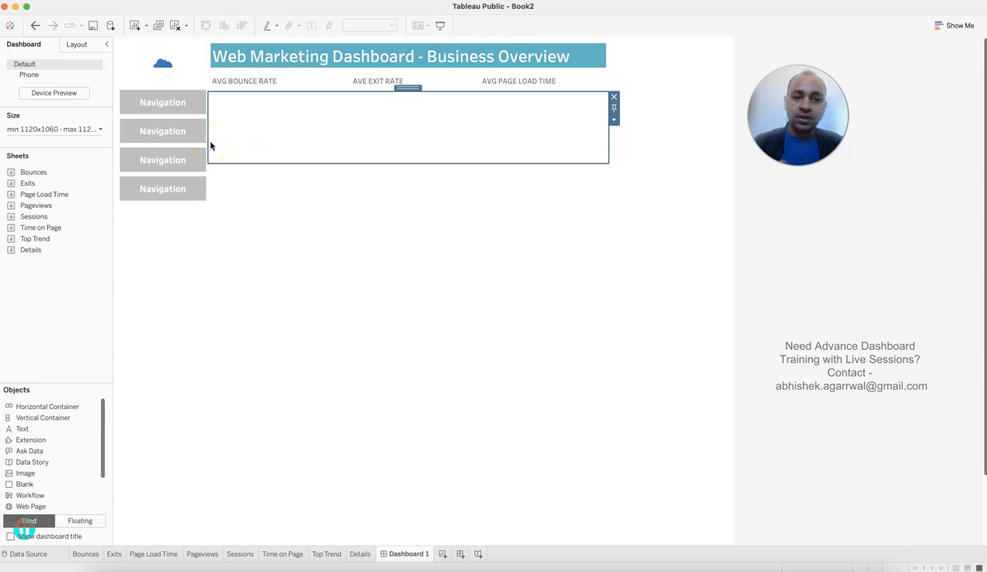
{"action": "left_click", "coordinate": [281, 155]}
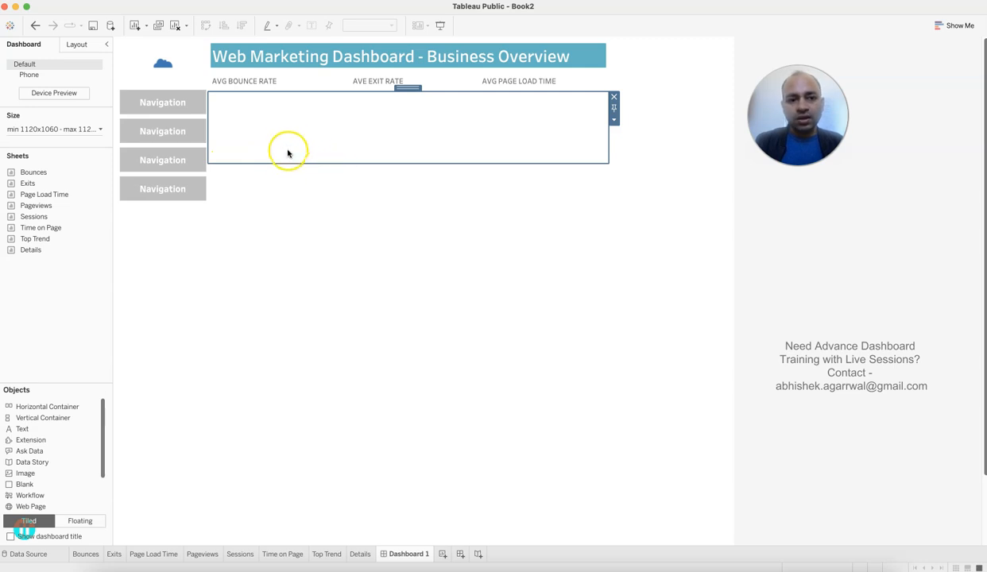
{"action": "mouse_move", "coordinate": [289, 164]}
{"action": "left_mouse_down"}
{"action": "mouse_move", "coordinate": [290, 202]}
{"action": "mouse_move", "coordinate": [302, 154]}
{"action": "mouse_move", "coordinate": [303, 167]}
{"action": "left_mouse_up"}
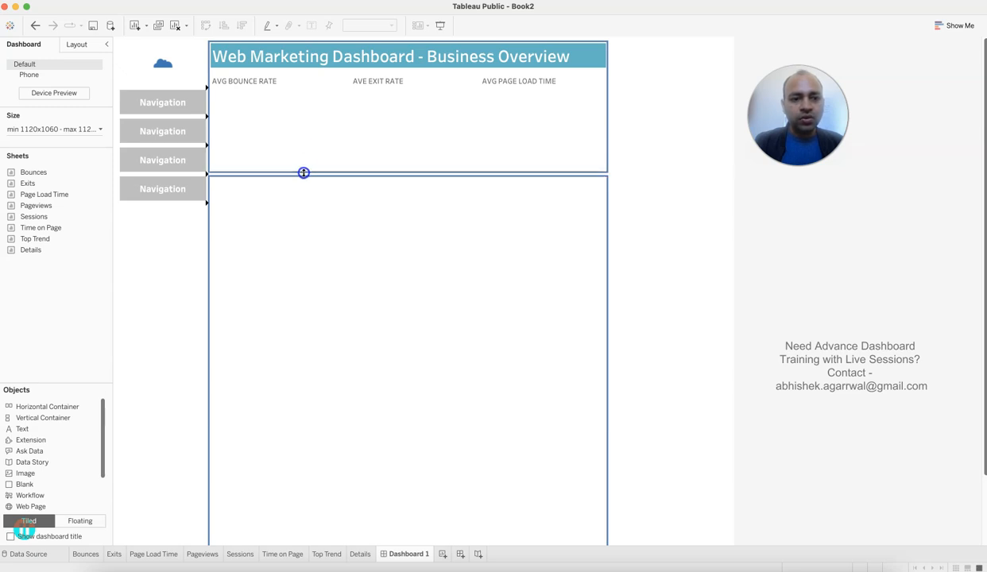
{"action": "left_click_drag", "start_coordinate": [304, 173], "coordinate": [304, 172]}
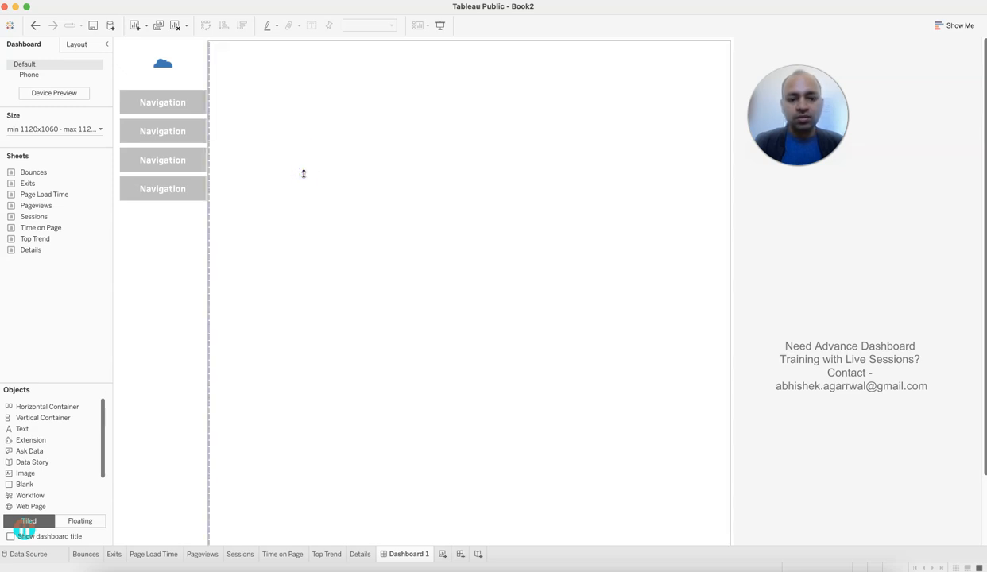
{"action": "scroll", "coordinate": [355, 337], "scroll_direction": "down", "scroll_amount": 2}
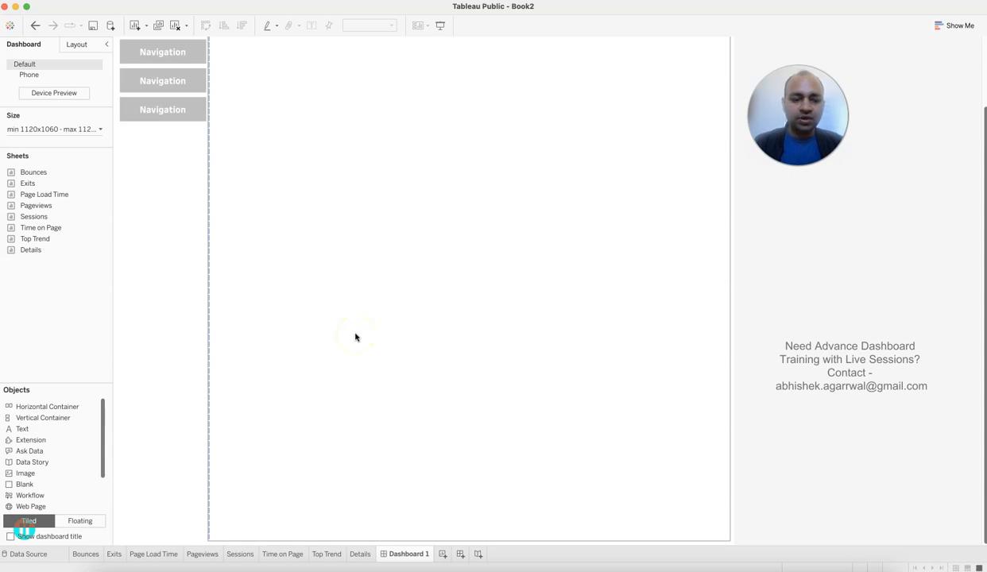
{"action": "scroll", "coordinate": [356, 337], "scroll_direction": "up", "scroll_amount": 2}
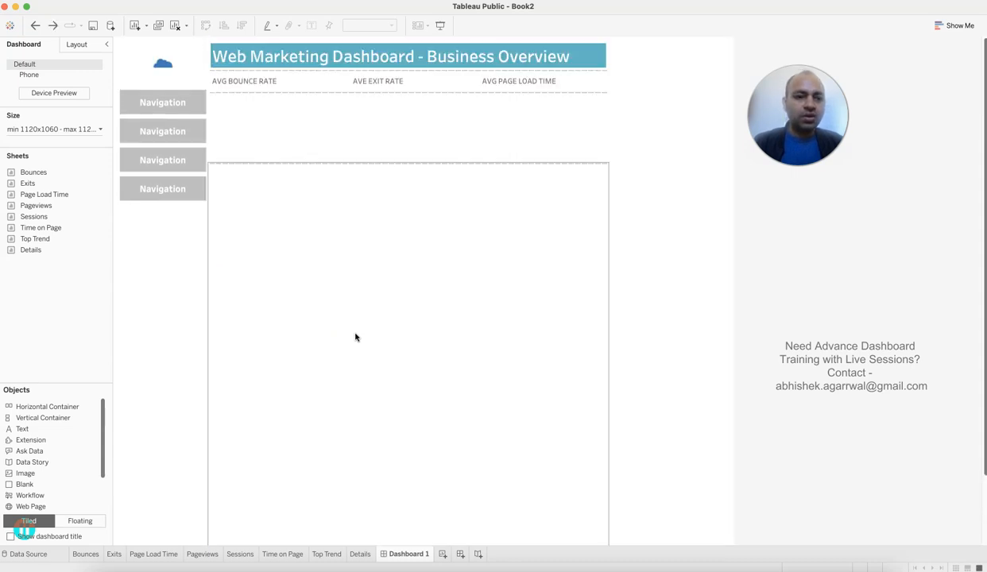
Step: Place the Bounces, Exits and Page Load Time sheets side by side in the container below the KPI labels
{"action": "left_click", "coordinate": [301, 129]}
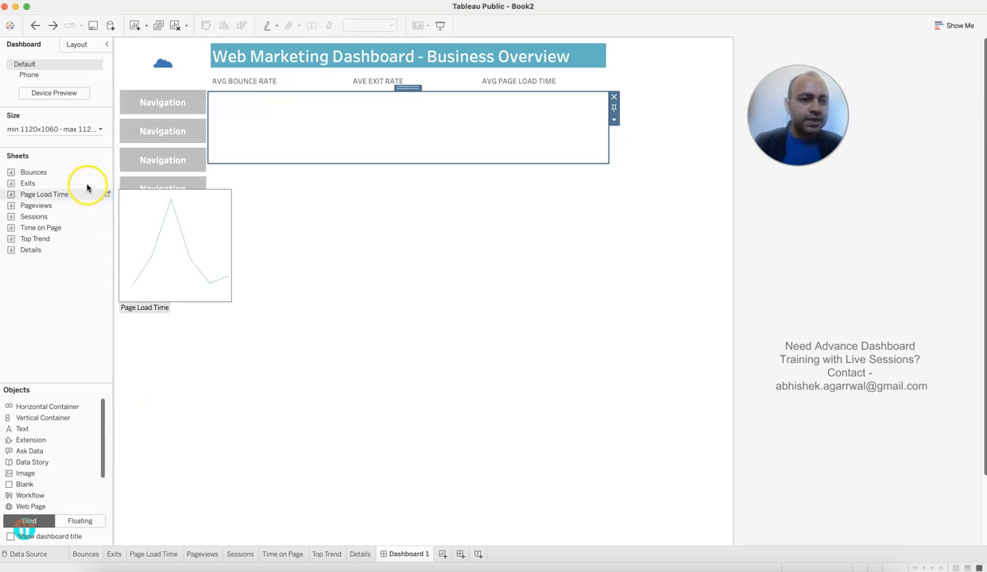
{"action": "left_click_drag", "start_coordinate": [74, 173], "coordinate": [532, 118]}
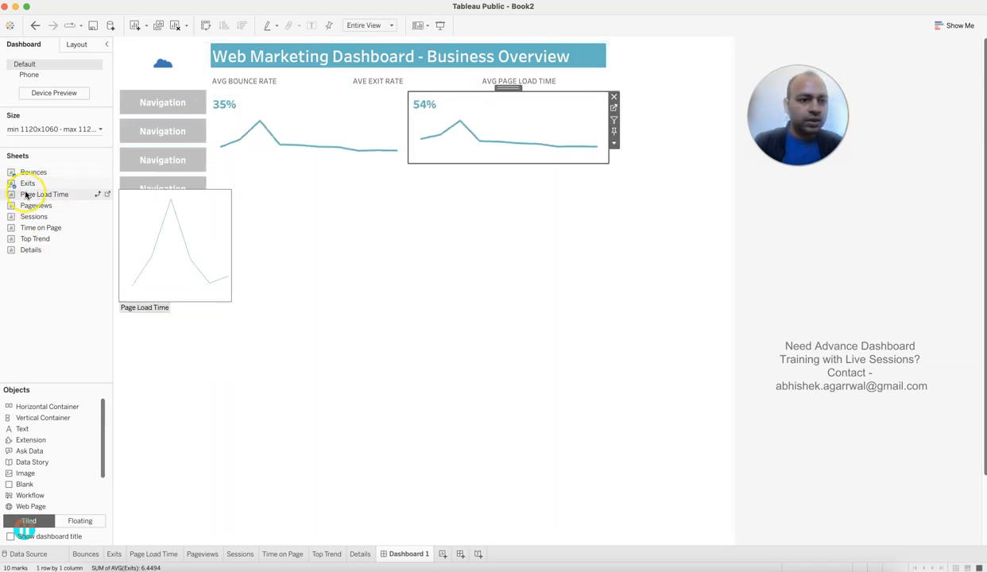
{"action": "left_click_drag", "start_coordinate": [25, 194], "coordinate": [568, 108]}
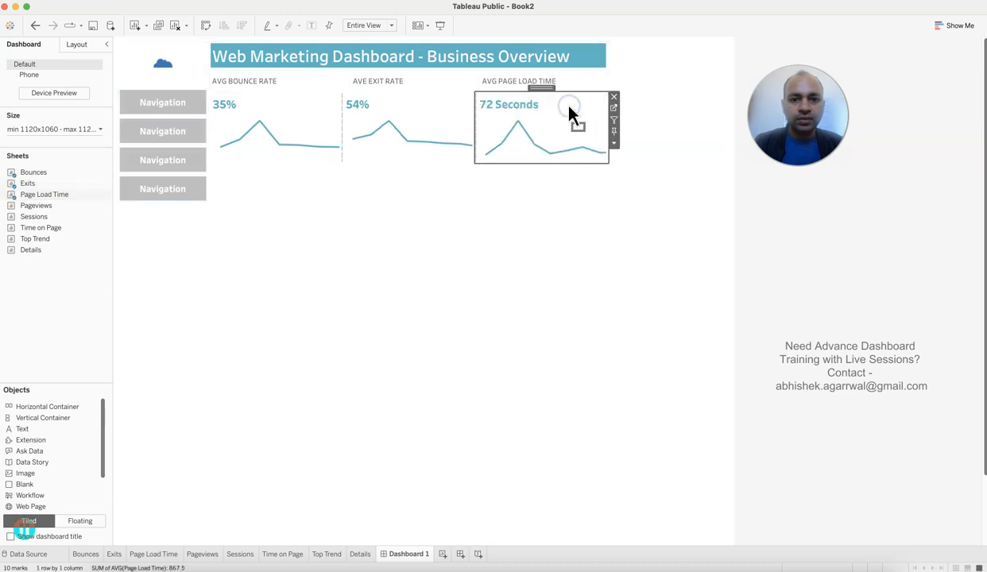
Step: Remove the empty column to the right of the KPI charts so the content fills the dashboard width
{"action": "left_click", "coordinate": [494, 338]}
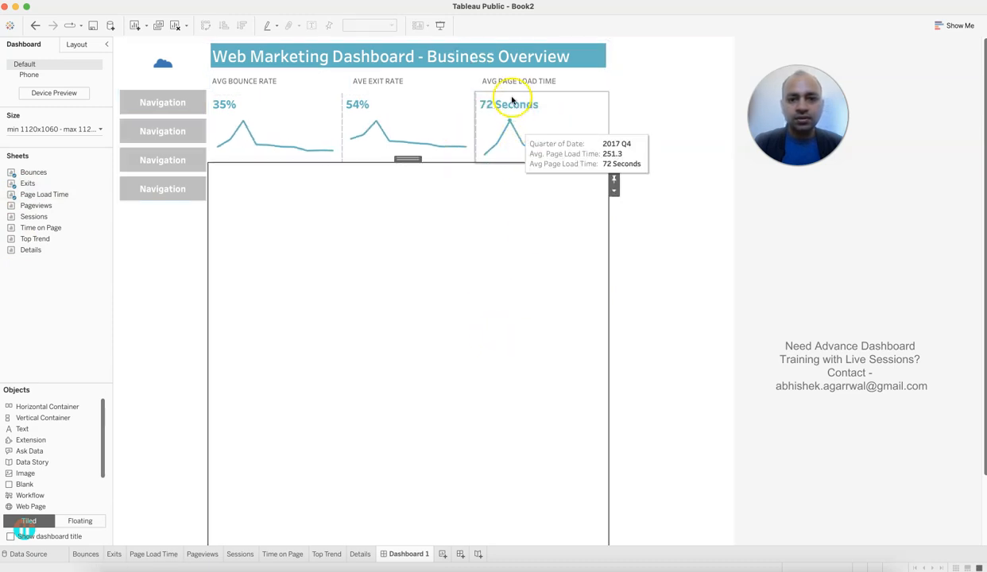
{"action": "left_click", "coordinate": [673, 215]}
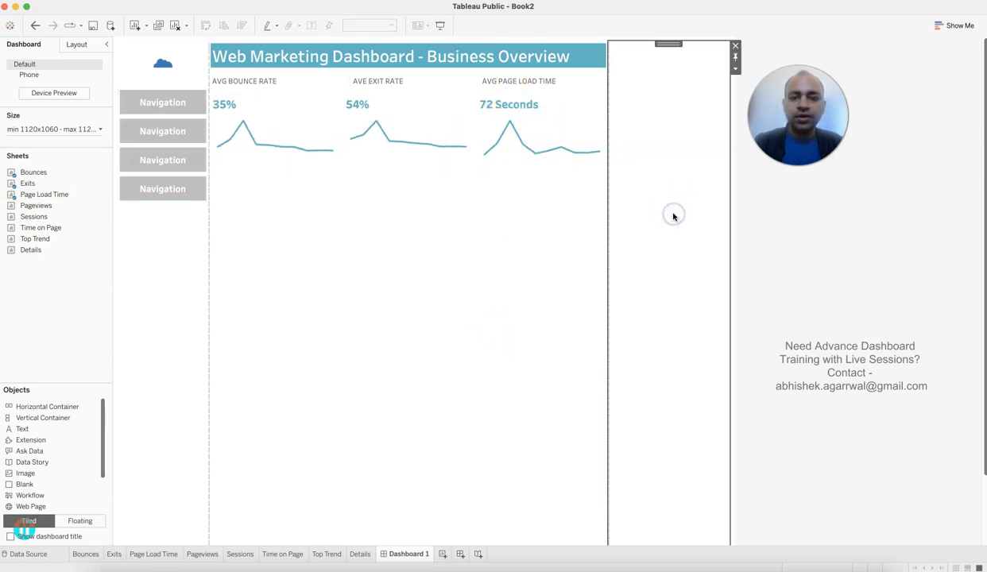
{"action": "left_click", "coordinate": [736, 48]}
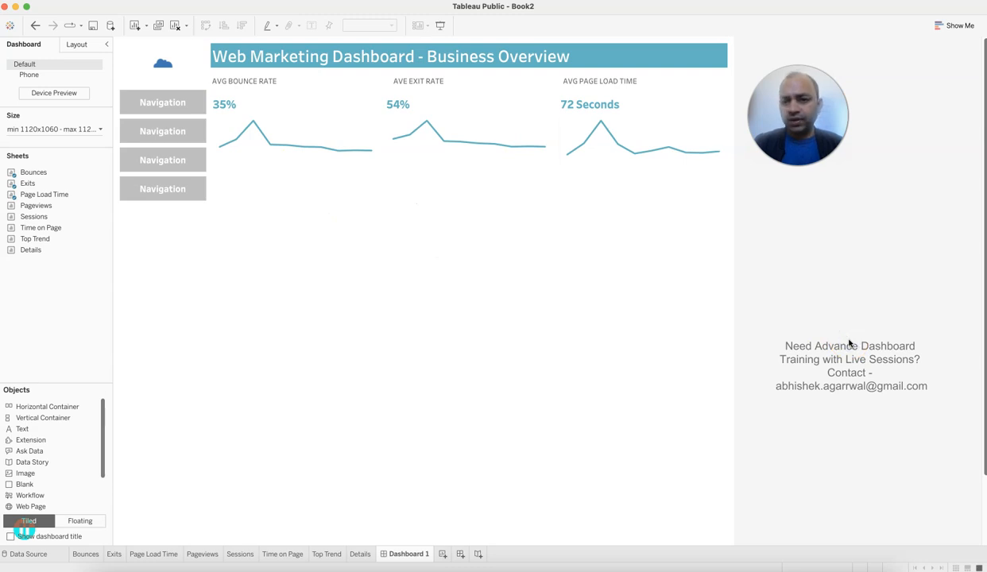
Step: Insert a Horizontal Container directly beneath the three KPI charts and extend it down to the lower edge of the fourth Navigation button
{"action": "left_click", "coordinate": [533, 383]}
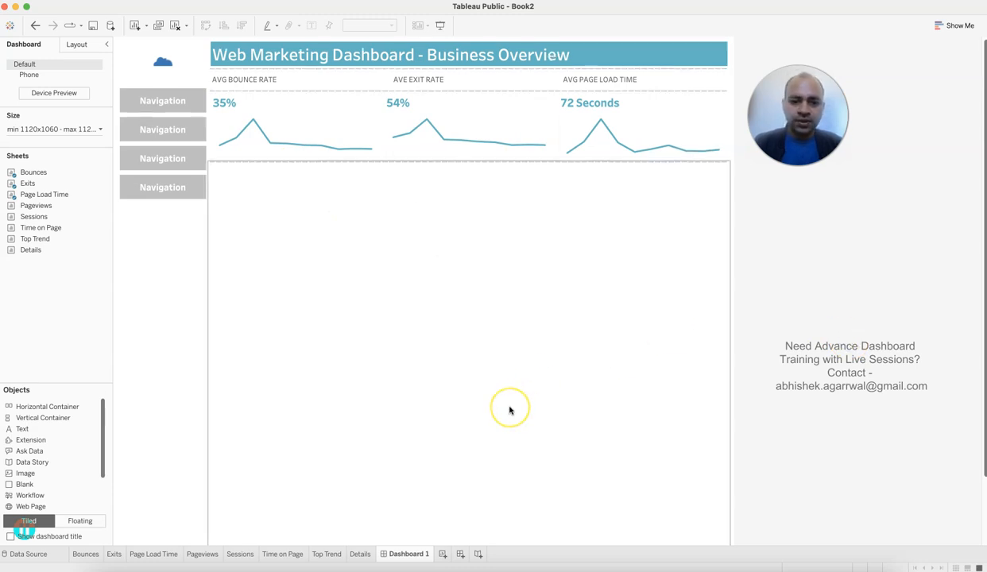
{"action": "scroll", "coordinate": [508, 409], "scroll_direction": "down", "scroll_amount": 2}
{"action": "scroll", "coordinate": [510, 408], "scroll_direction": "up", "scroll_amount": 3}
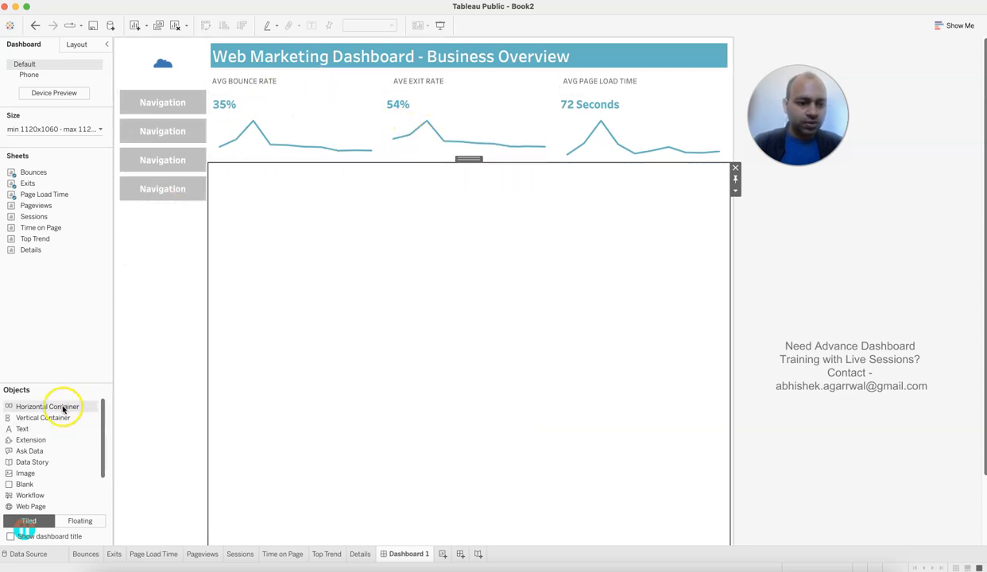
{"action": "left_click_drag", "start_coordinate": [63, 409], "coordinate": [319, 186]}
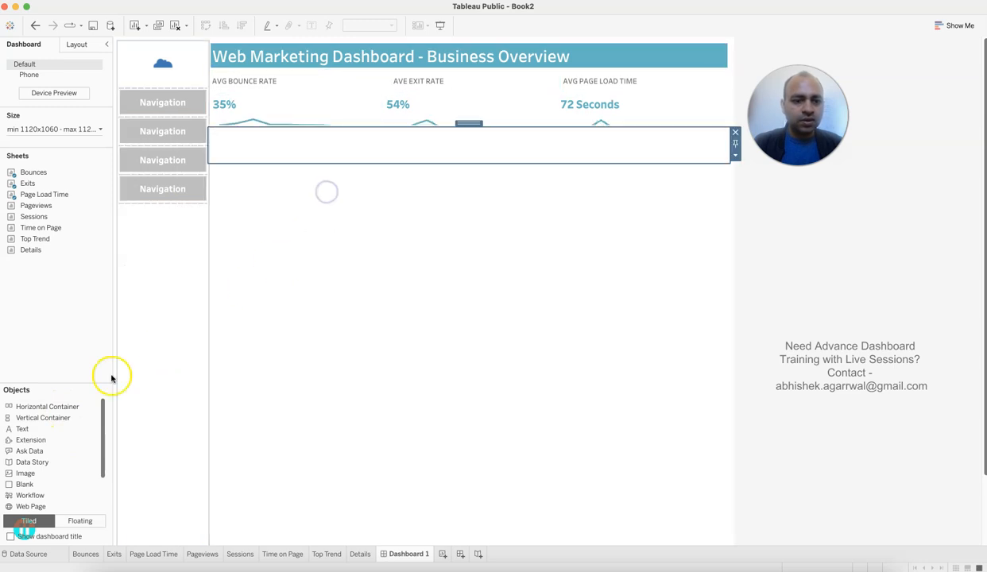
{"action": "left_click_drag", "start_coordinate": [64, 411], "coordinate": [353, 256]}
{"action": "left_click", "coordinate": [353, 175]}
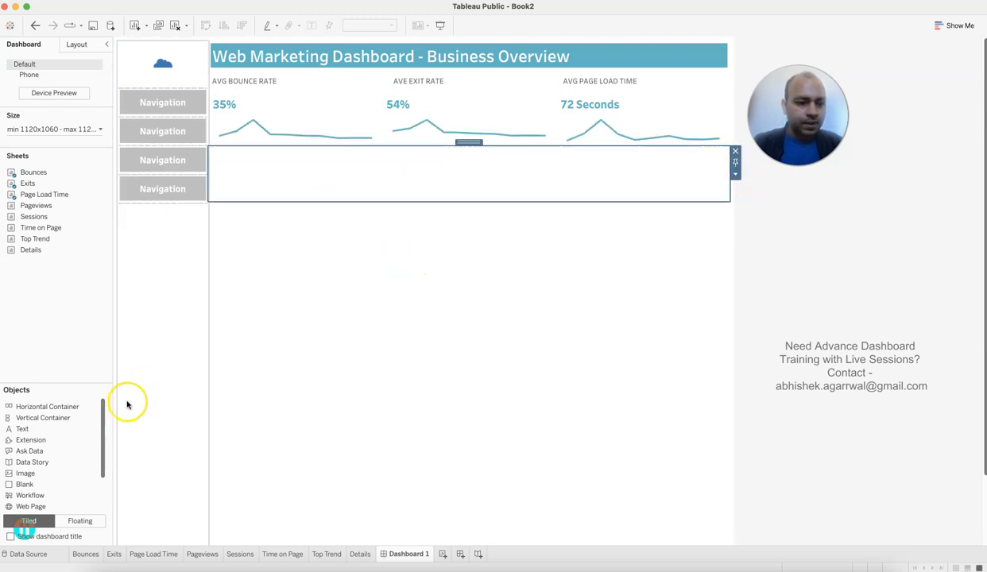
Step: Add Text objects reading "AVG PAGEVIEWS" and "AVG SESSIONS" side by side in the Horizontal Container below the KPI charts
{"action": "left_click_drag", "start_coordinate": [49, 407], "coordinate": [318, 181]}
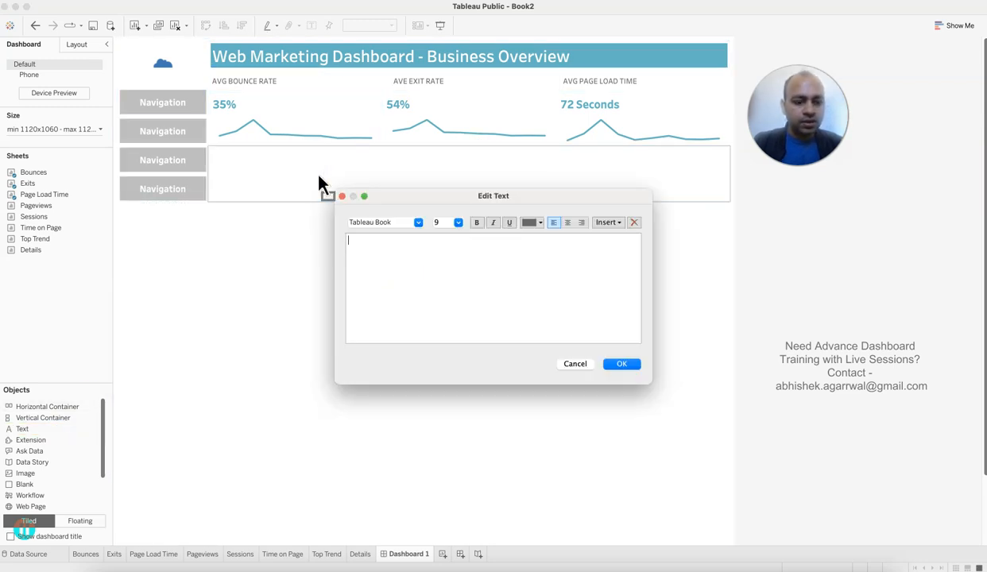
{"action": "type", "text": "AVG PA"}
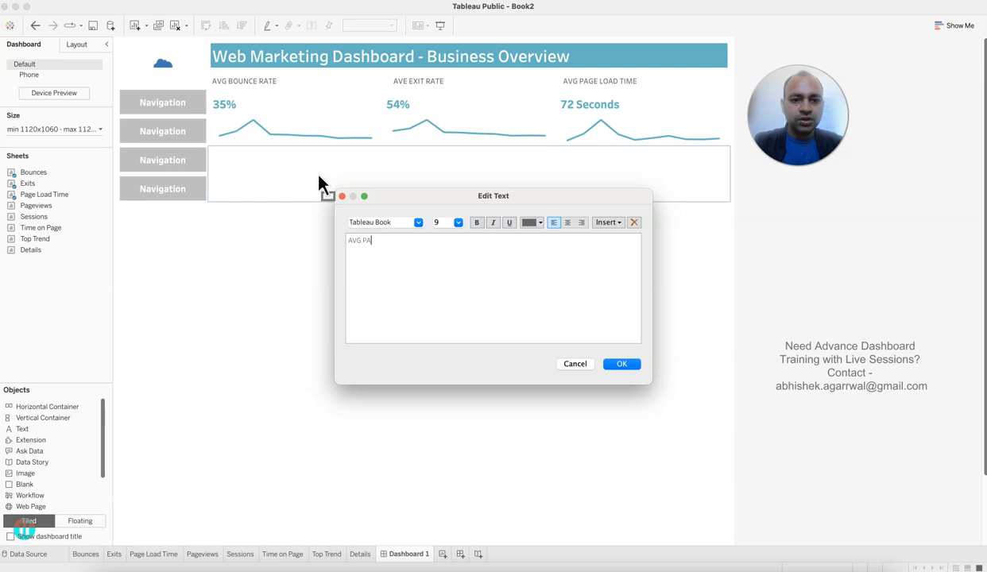
{"action": "type", "text": "GEVIEWS"}
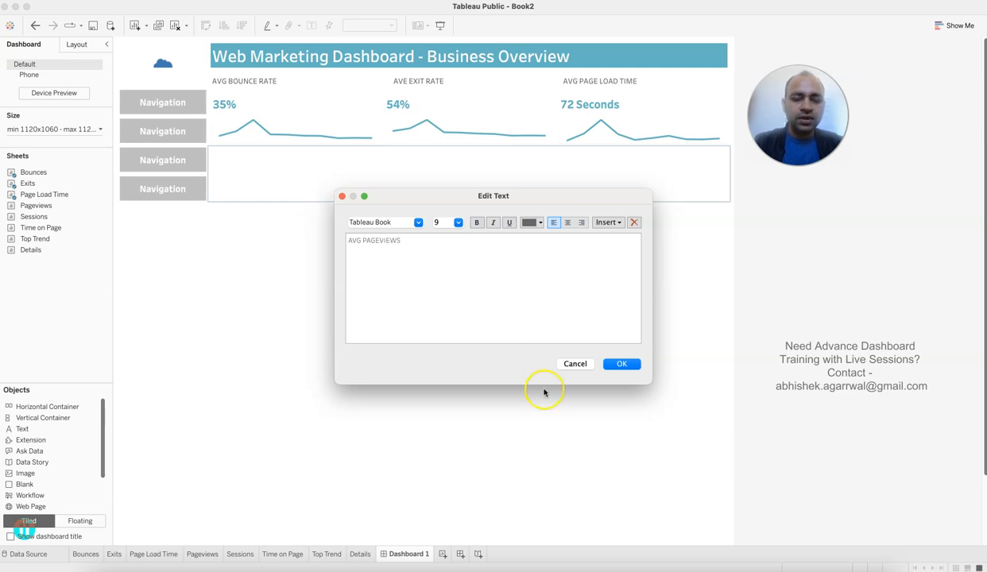
{"action": "left_click", "coordinate": [619, 365]}
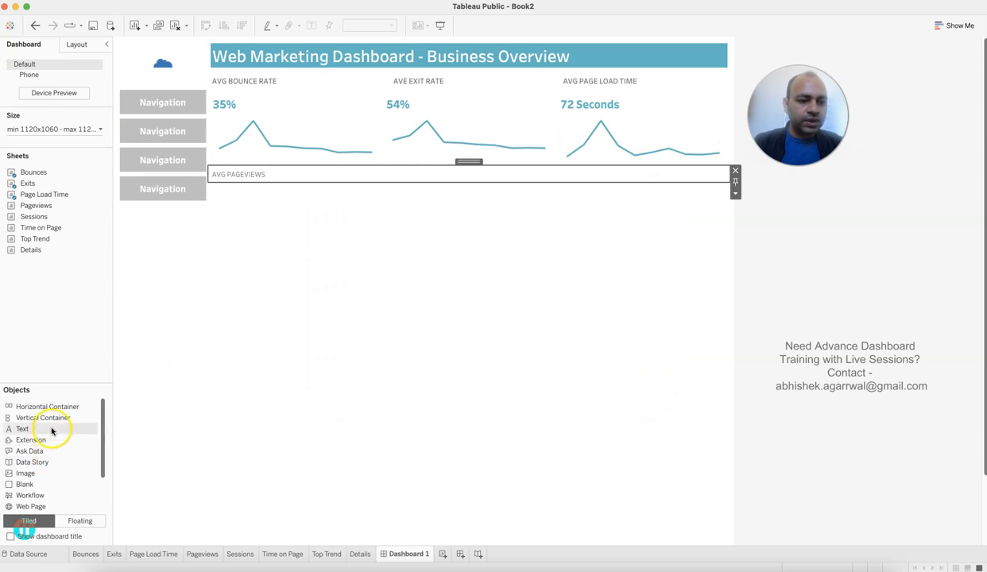
{"action": "left_click_drag", "start_coordinate": [457, 270], "coordinate": [677, 182]}
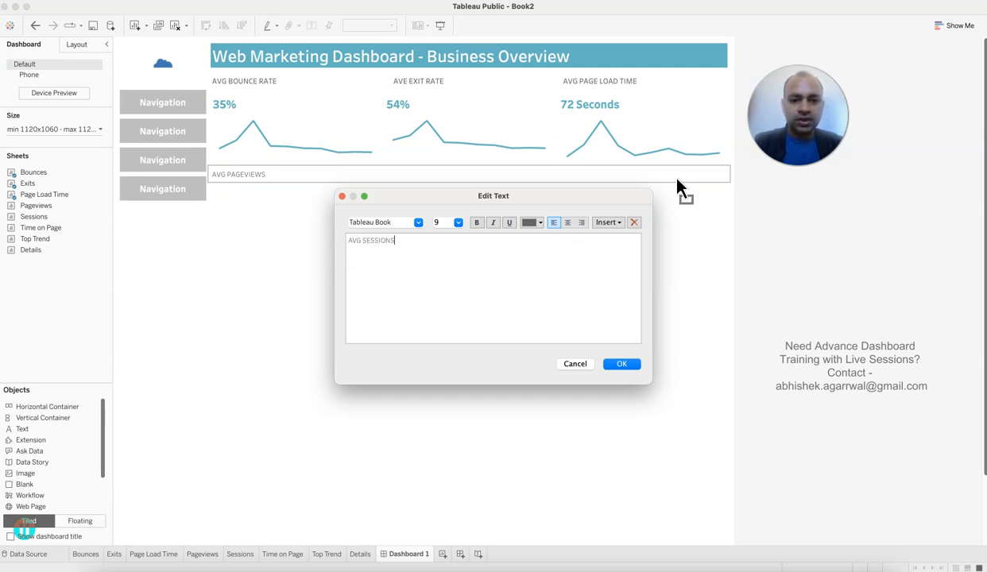
{"action": "left_click", "coordinate": [623, 365]}
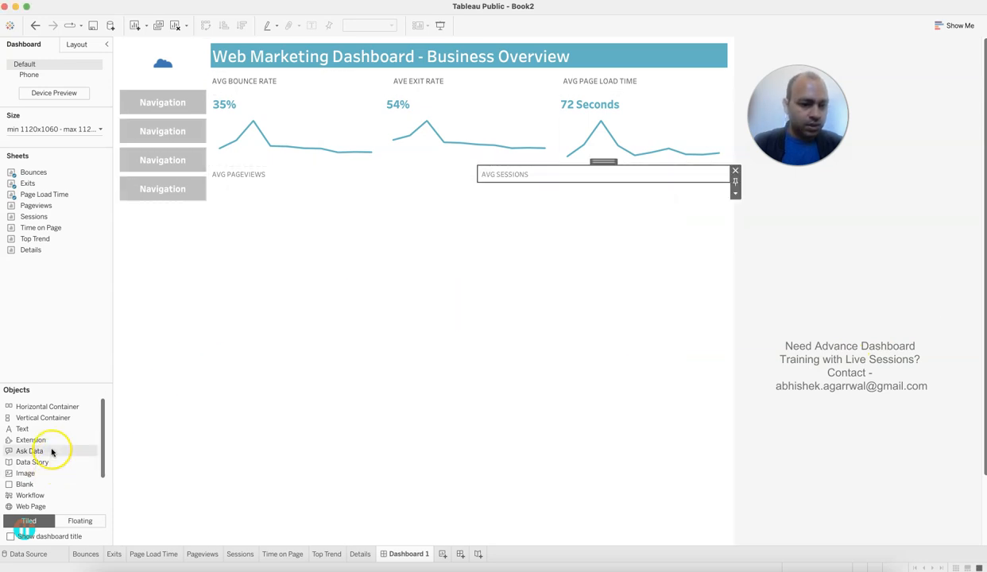
Step: Add a Text object reading "AVG TIME ON PAGE" at the right end of the second label row, in Tableau Regular, size 10
{"action": "left_click_drag", "start_coordinate": [52, 430], "coordinate": [687, 175]}
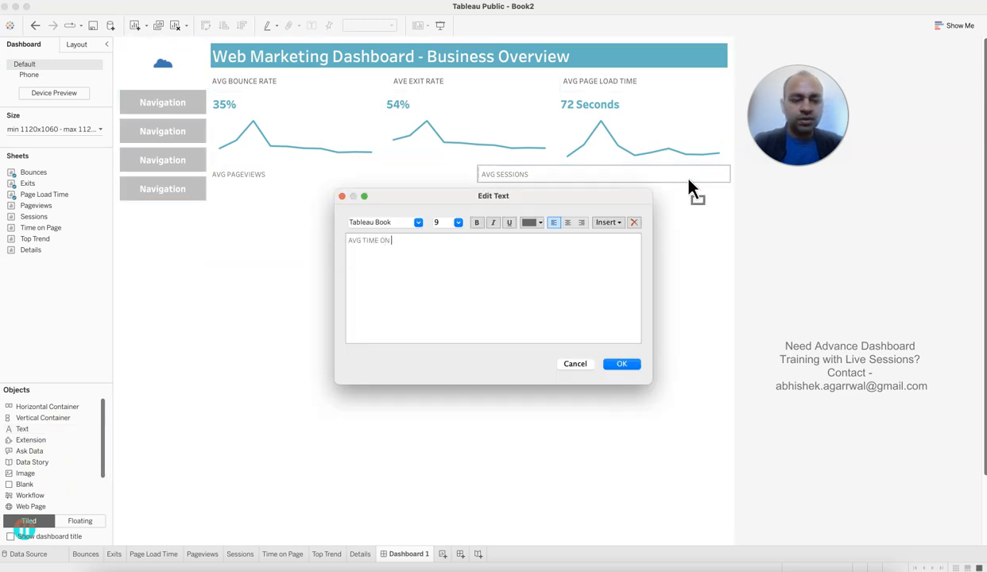
{"action": "key", "text": "super+a"}
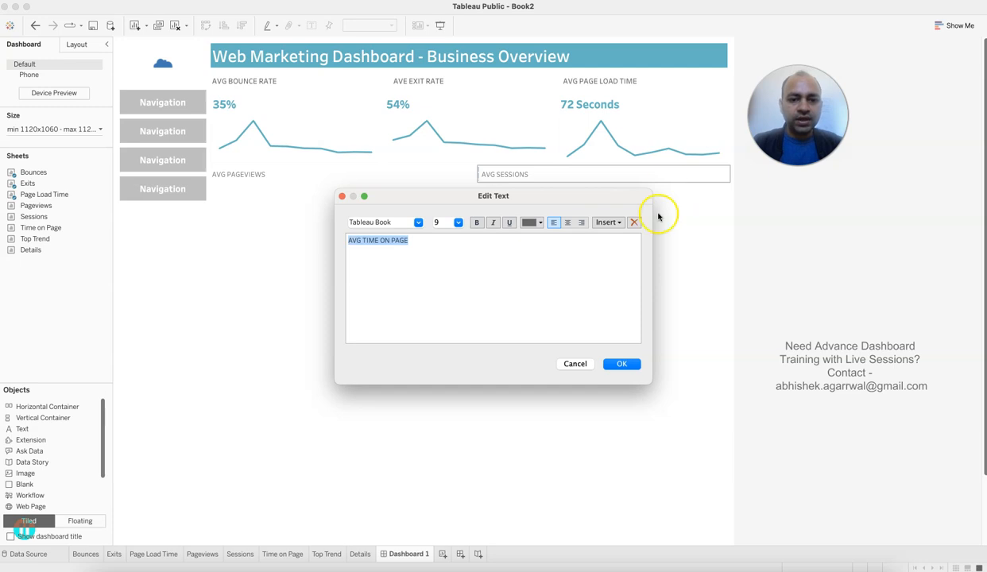
{"action": "left_click", "coordinate": [455, 223]}
{"action": "left_click", "coordinate": [447, 249]}
{"action": "left_click", "coordinate": [418, 221]}
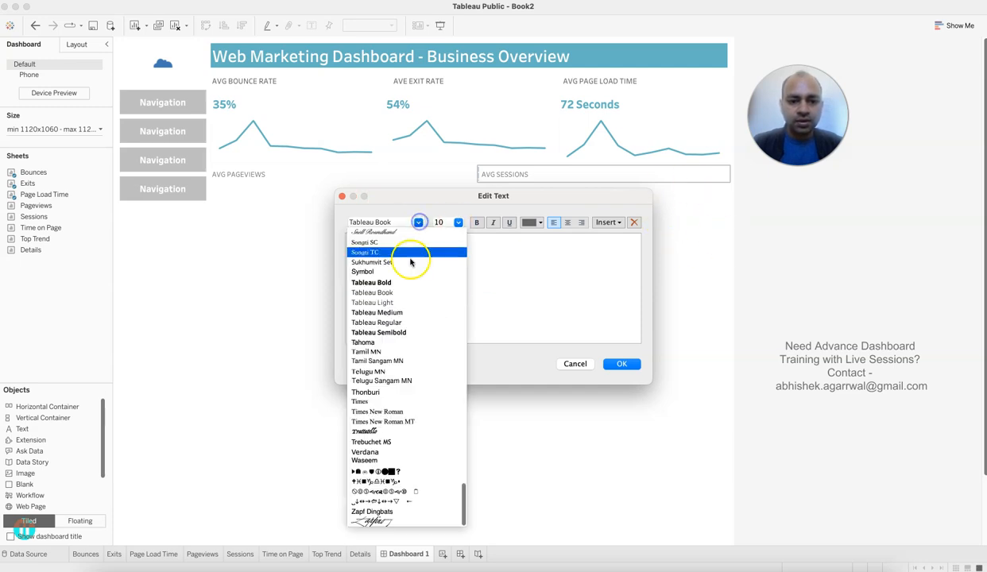
{"action": "left_click", "coordinate": [410, 323]}
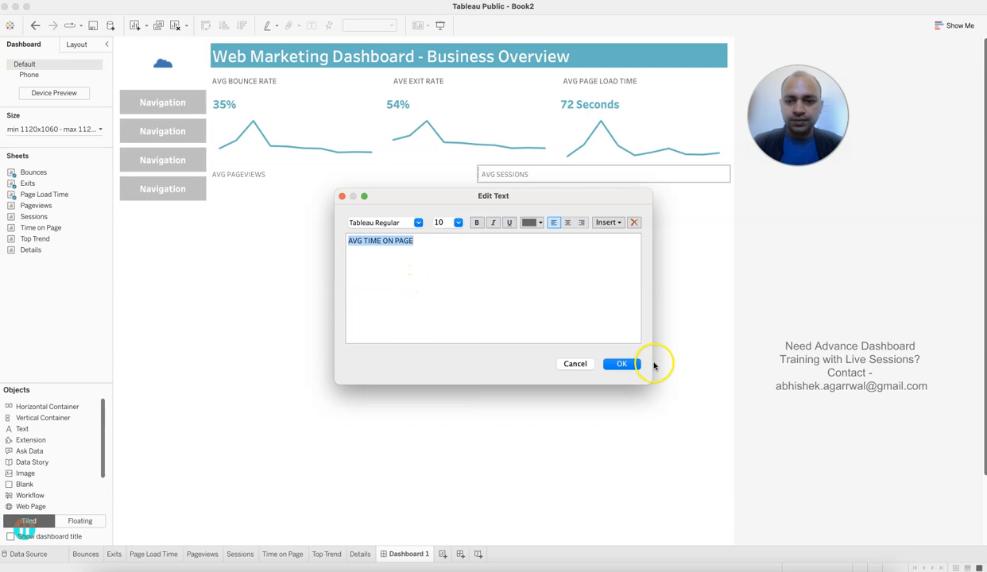
{"action": "left_click", "coordinate": [622, 364]}
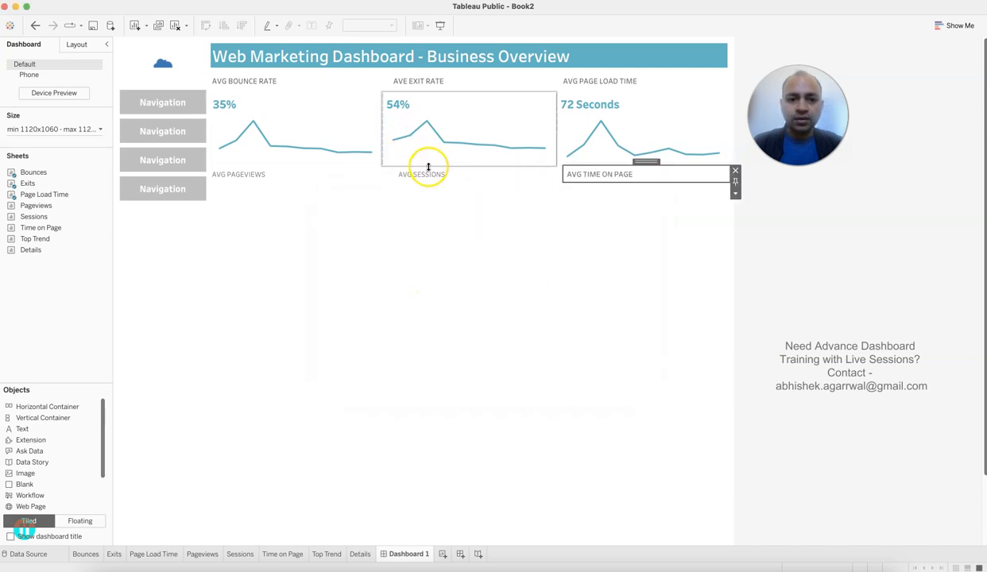
Step: Format the "AVG SESSIONS" label in Tableau Regular, size 10
{"action": "double_click", "coordinate": [433, 175]}
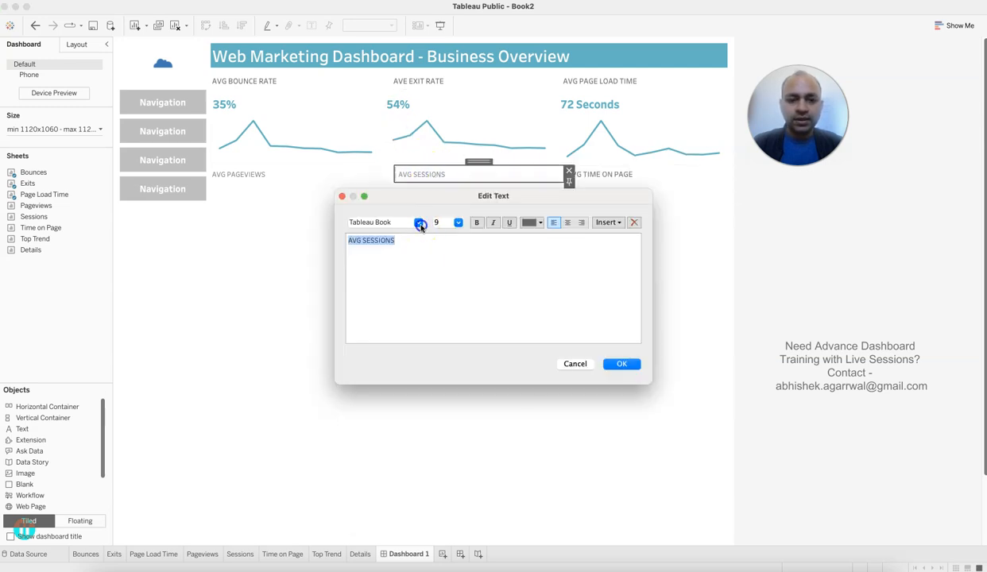
{"action": "left_click", "coordinate": [420, 223]}
{"action": "left_click", "coordinate": [410, 322]}
{"action": "left_click", "coordinate": [457, 224]}
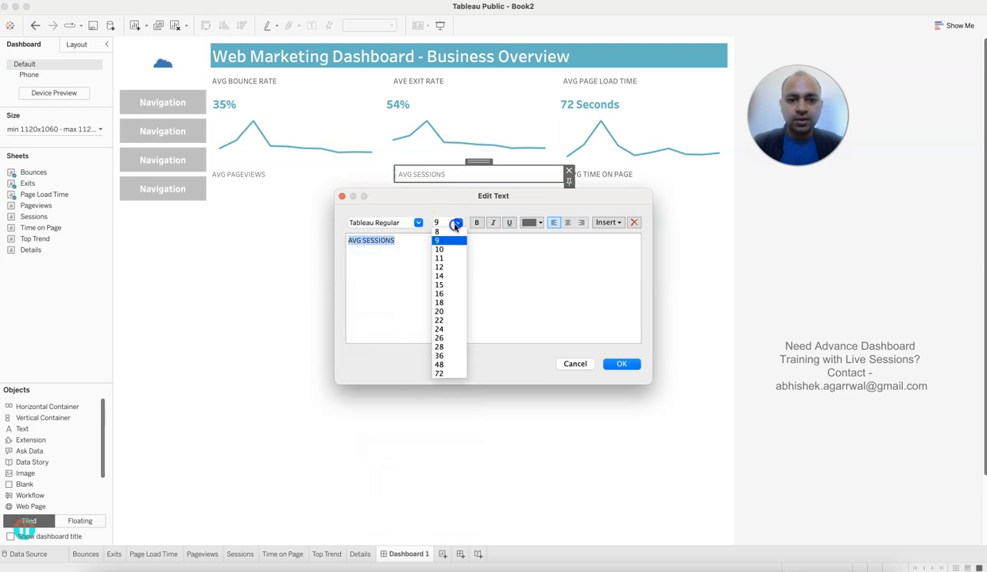
{"action": "left_click", "coordinate": [439, 249]}
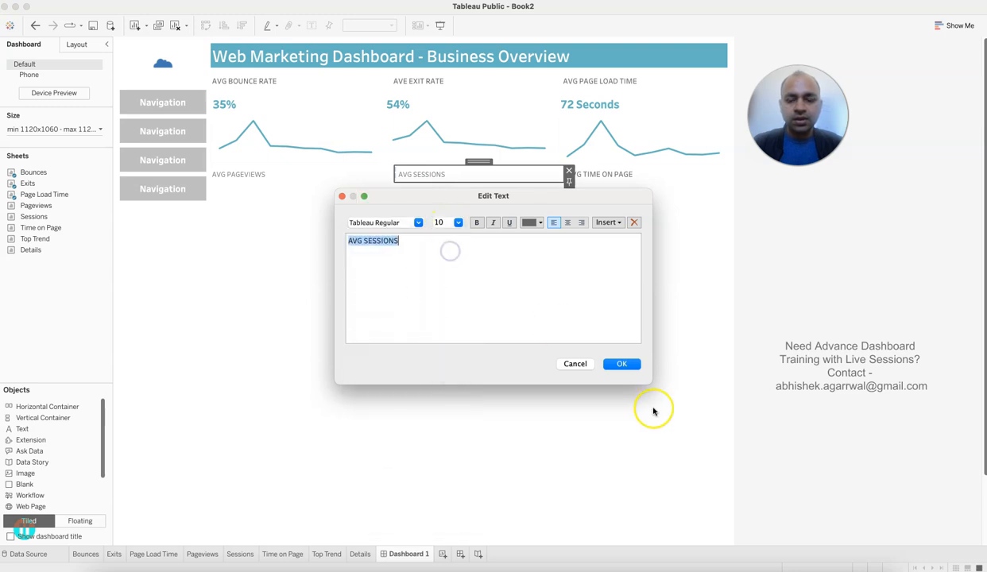
{"action": "left_click", "coordinate": [622, 364]}
Step: Format the "AVG PAGEVIEWS" label in Tableau Regular, size 10
{"action": "left_click", "coordinate": [249, 176]}
{"action": "double_click", "coordinate": [255, 177]}
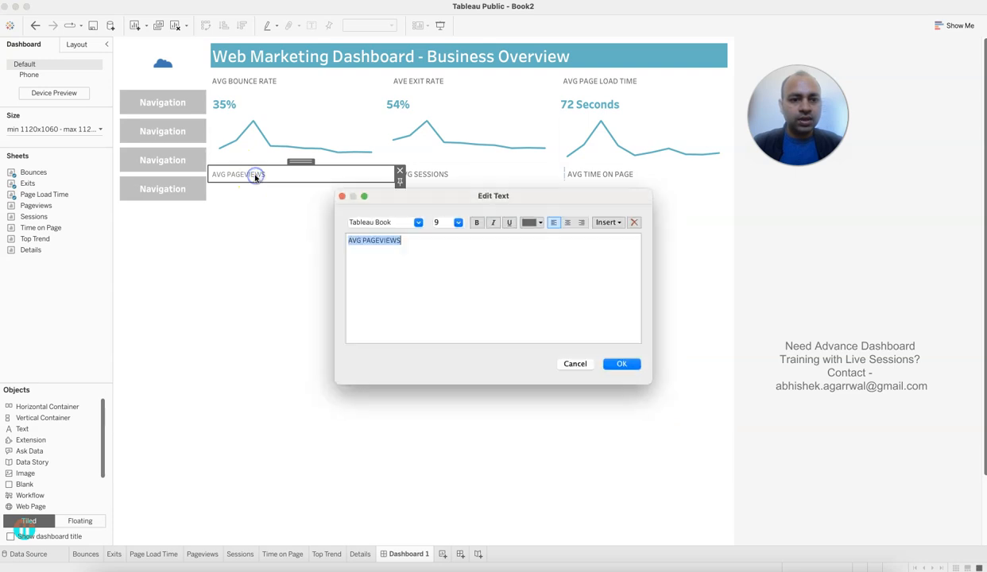
{"action": "left_click", "coordinate": [404, 224]}
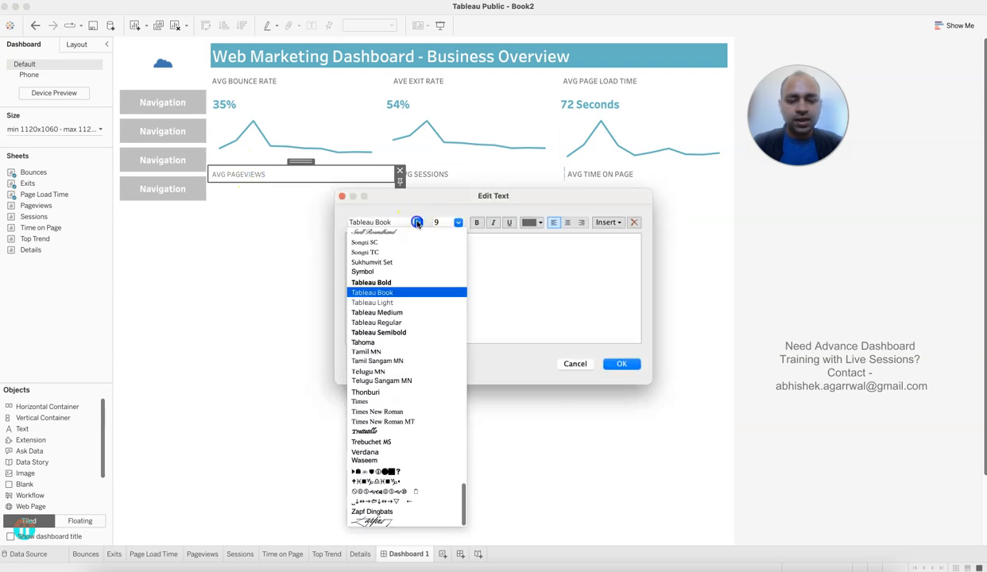
{"action": "left_click", "coordinate": [400, 322]}
{"action": "left_click", "coordinate": [458, 222]}
{"action": "left_click", "coordinate": [457, 249]}
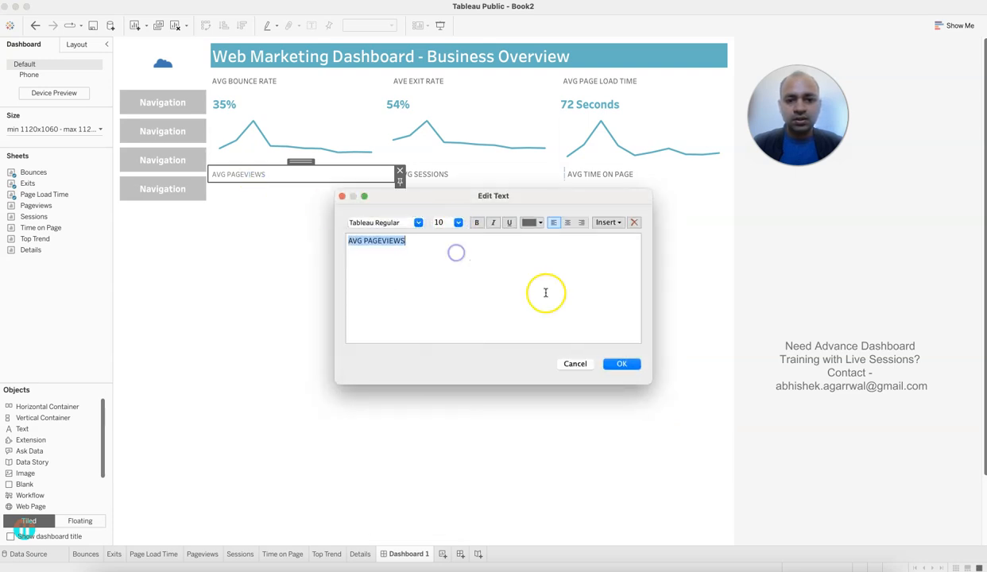
{"action": "left_click", "coordinate": [632, 366]}
Step: Place the Pageviews, Sessions and Time on Page sheets side by side beneath the second row of KPI labels
{"action": "double_click", "coordinate": [37, 240]}
{"action": "key", "text": "ctrl+z"}
{"action": "double_click", "coordinate": [36, 206]}
{"action": "left_click_drag", "start_coordinate": [38, 206], "coordinate": [227, 196]}
{"action": "left_click_drag", "start_coordinate": [44, 228], "coordinate": [635, 223]}
{"action": "left_click_drag", "start_coordinate": [66, 230], "coordinate": [623, 213]}
{"action": "left_click", "coordinate": [840, 334]}
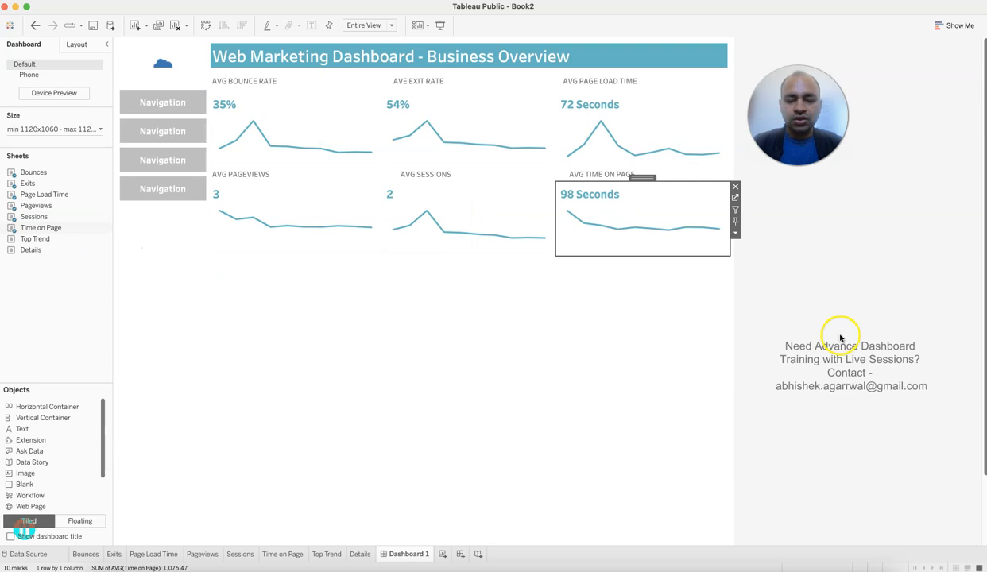
Step: Add the Top Trend sheet beneath the second KPI chart row and enlarge it by moving its lower and upper edges
{"action": "left_click", "coordinate": [333, 346]}
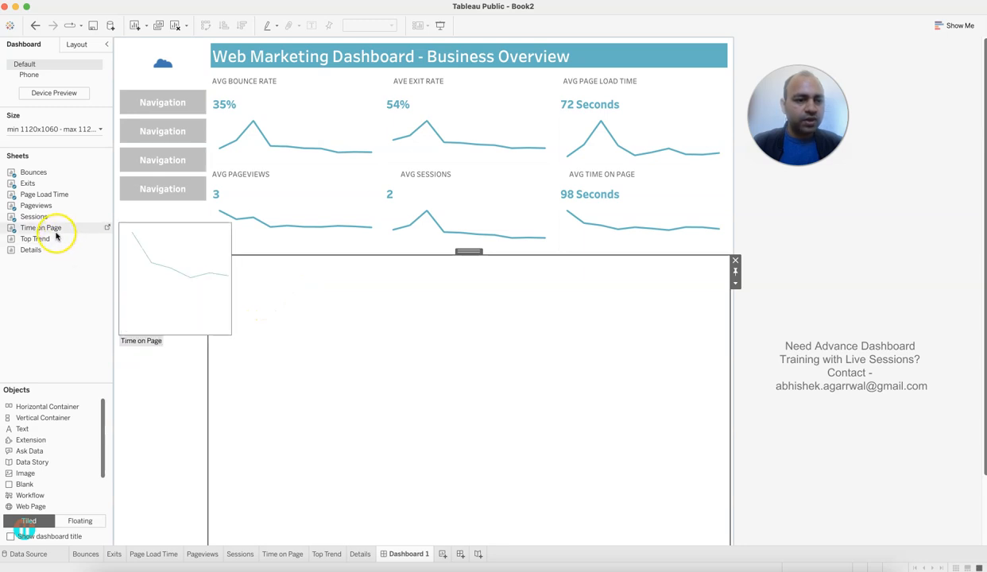
{"action": "left_click_drag", "start_coordinate": [60, 238], "coordinate": [298, 266]}
{"action": "left_click_drag", "start_coordinate": [418, 256], "coordinate": [422, 431]}
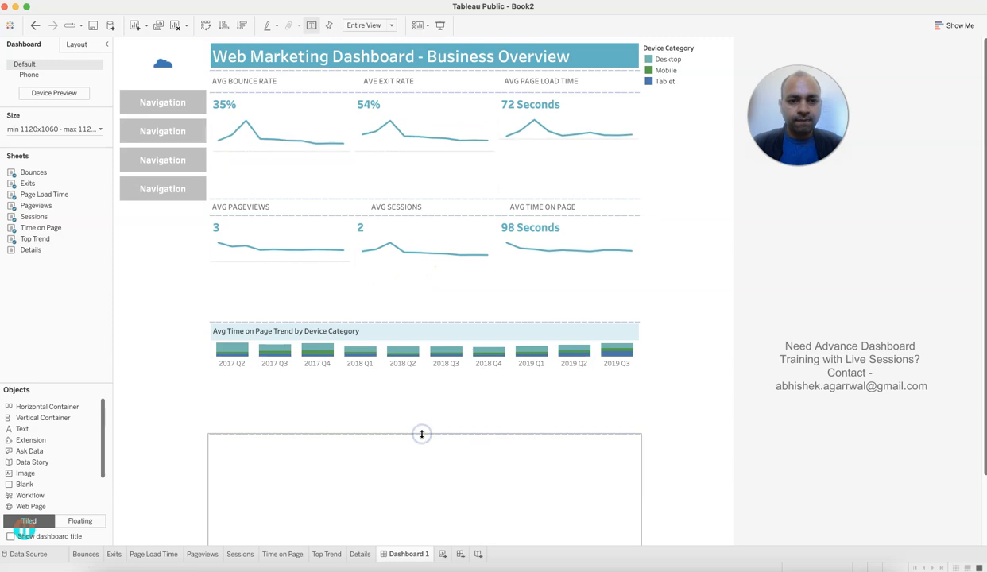
{"action": "left_click", "coordinate": [414, 319]}
{"action": "left_click", "coordinate": [417, 330]}
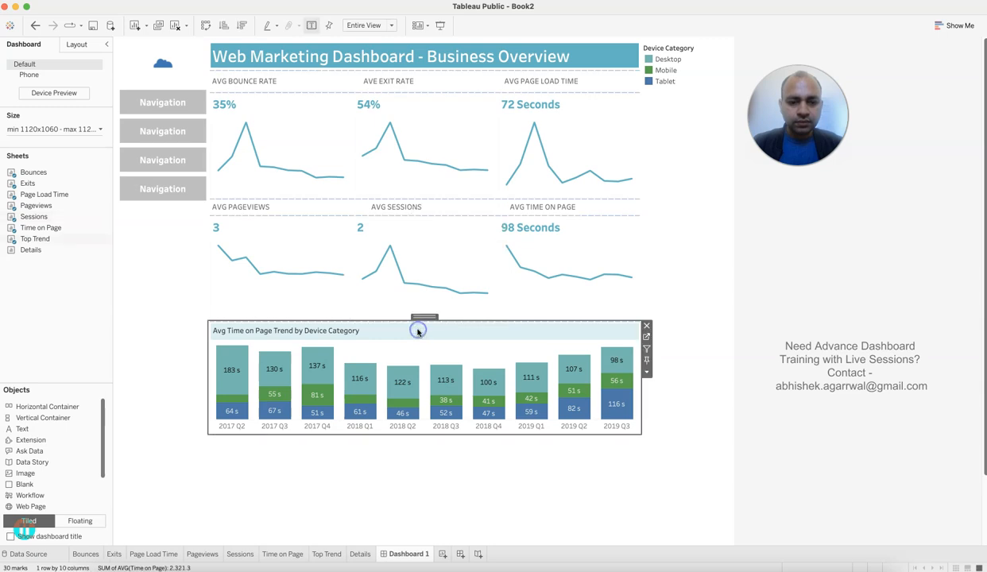
{"action": "left_click_drag", "start_coordinate": [468, 321], "coordinate": [474, 284]}
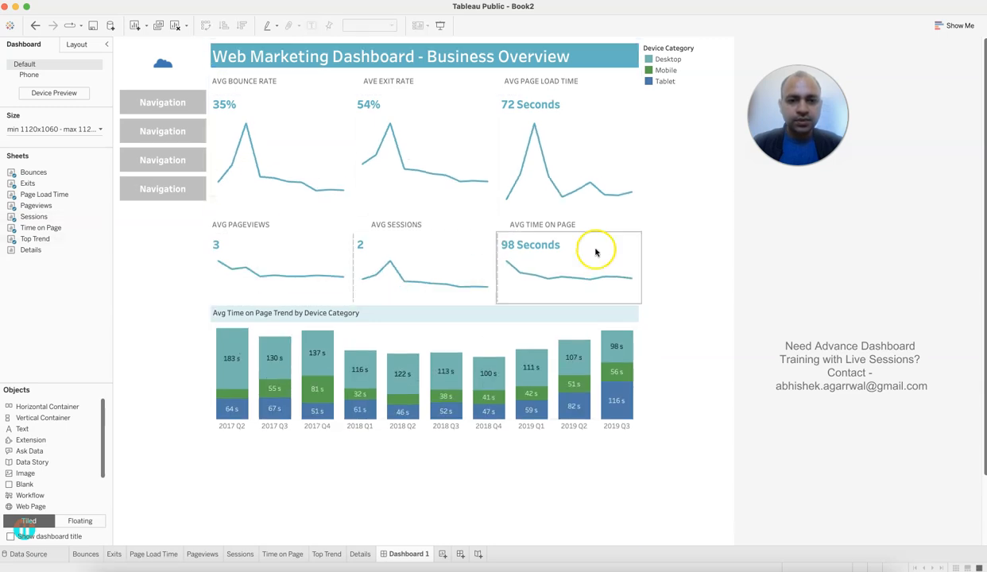
Step: Add the Details sheet beneath the trend chart and remove the empty container below it
{"action": "left_click_drag", "start_coordinate": [39, 249], "coordinate": [342, 469]}
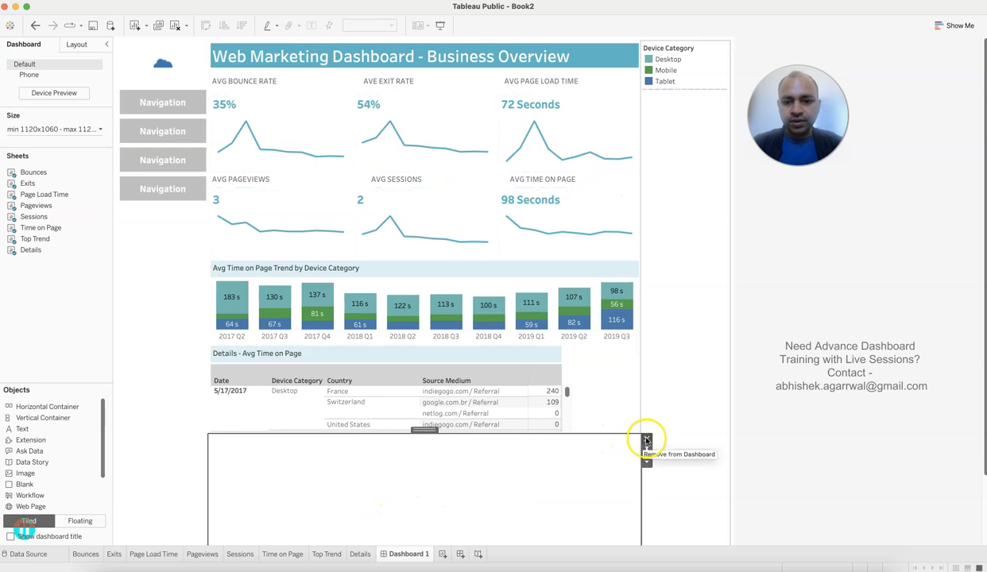
{"action": "left_click", "coordinate": [647, 439]}
{"action": "left_click", "coordinate": [698, 196]}
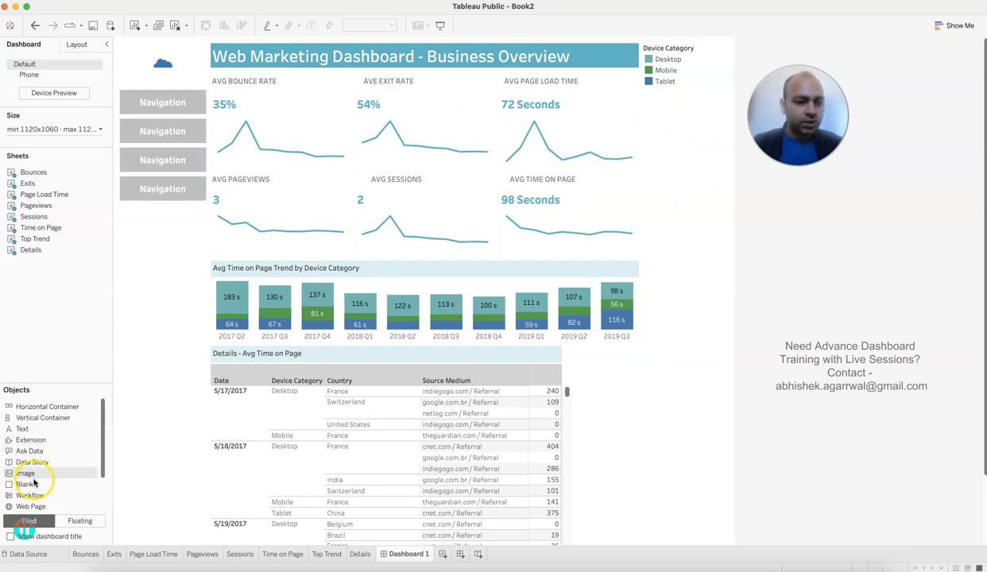
Step: Try to insert a Blank object between the main dashboard content and the Device Category legend column
{"action": "left_click_drag", "start_coordinate": [25, 484], "coordinate": [650, 242]}
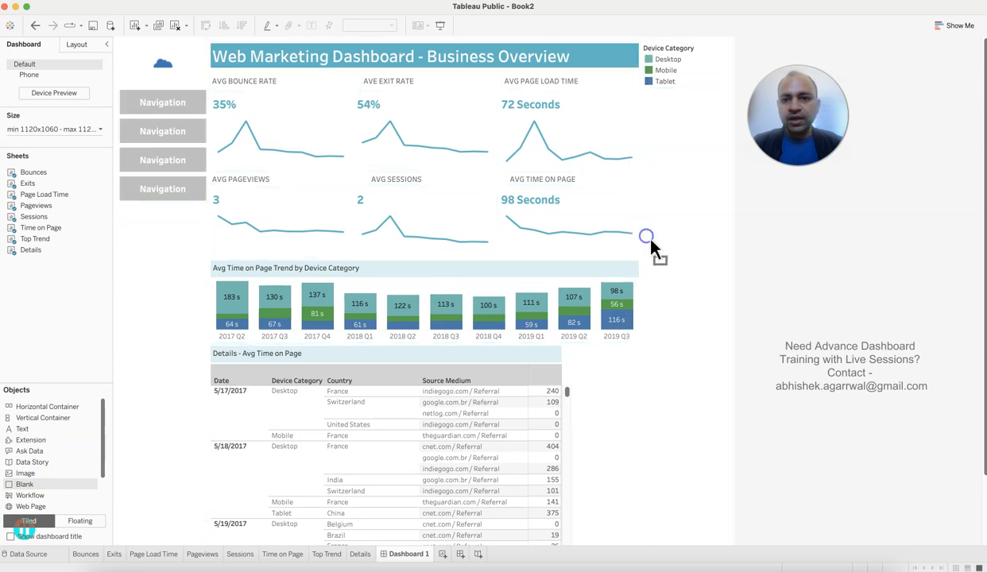
{"action": "left_click", "coordinate": [699, 72]}
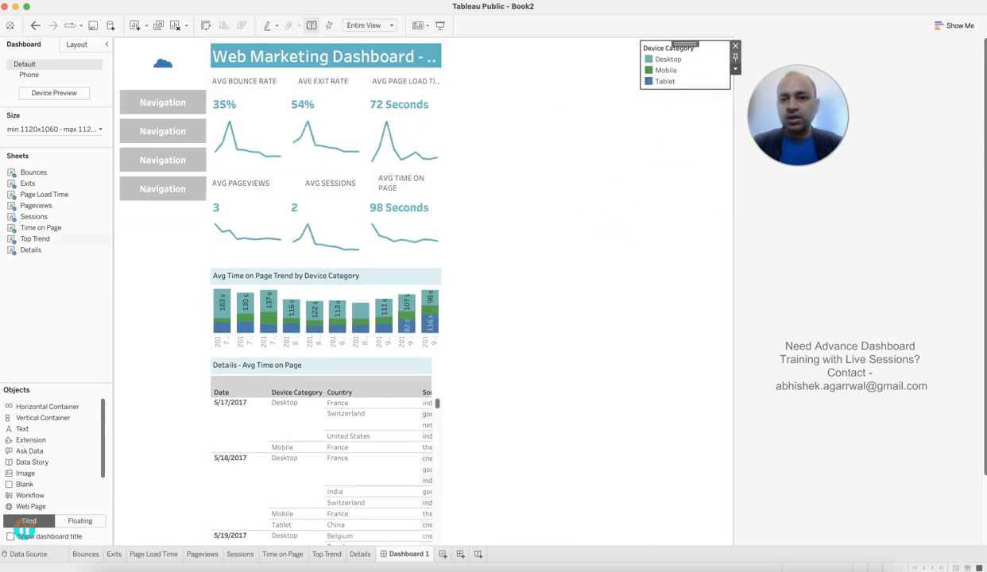
{"action": "left_click", "coordinate": [569, 149]}
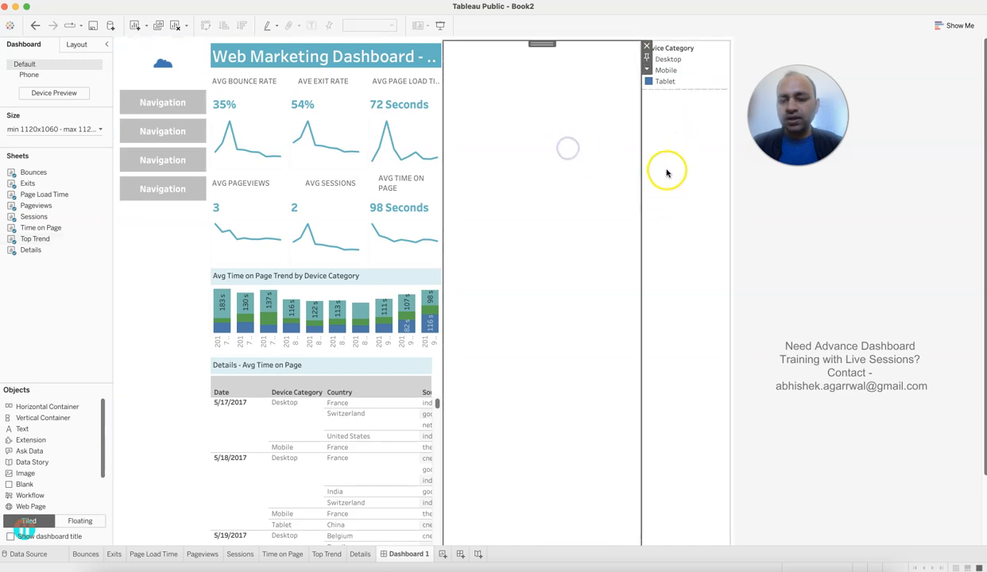
{"action": "left_click", "coordinate": [691, 81]}
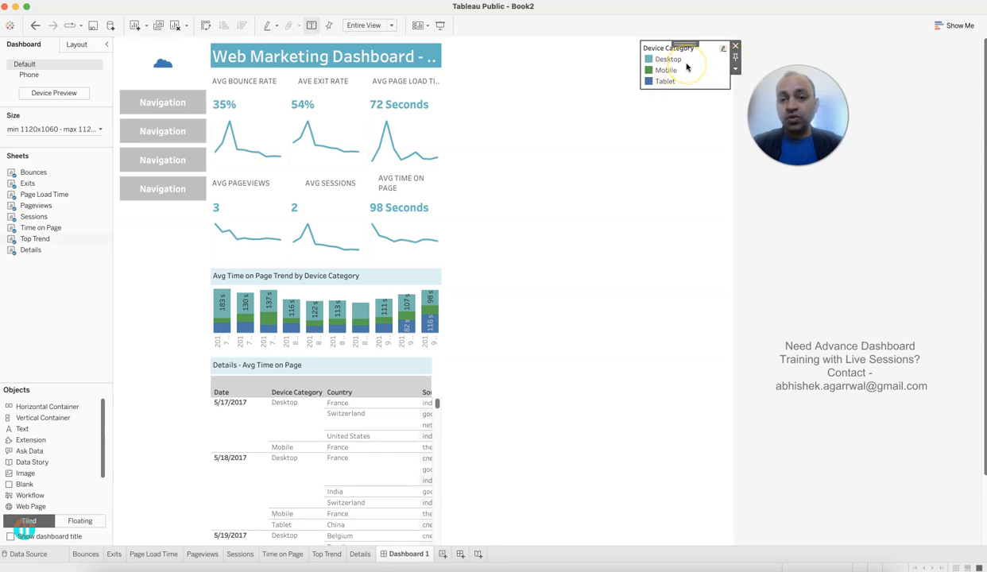
{"action": "left_click", "coordinate": [706, 99]}
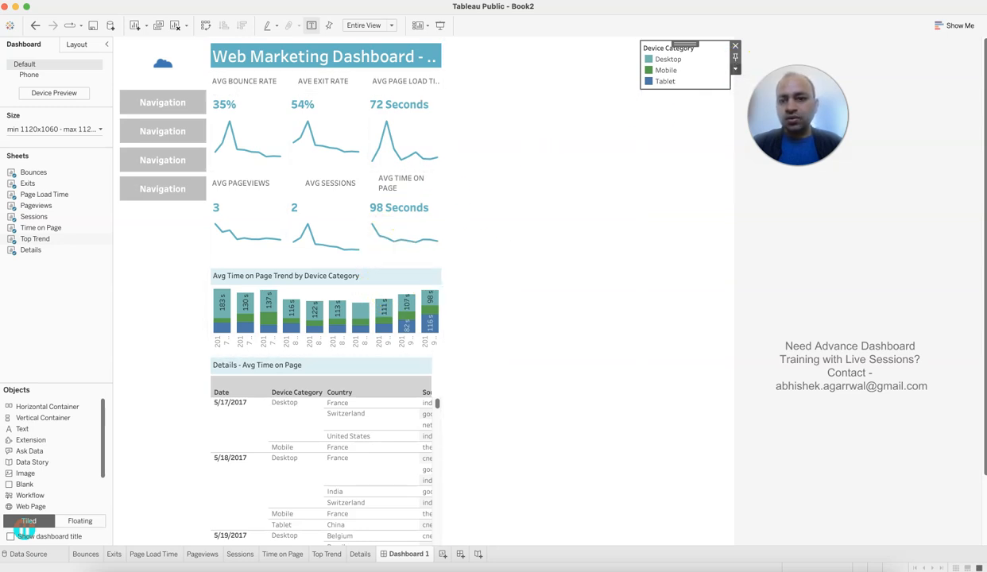
{"action": "left_click", "coordinate": [698, 104]}
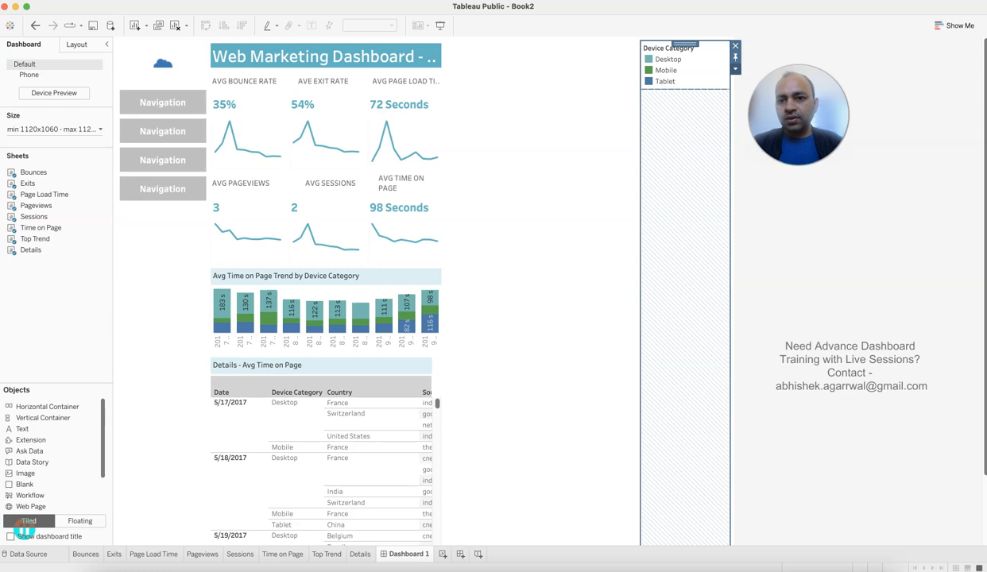
Step: Float the Device Category legend's container over the title banner and arrange the legend items in a Single Row
{"action": "left_click", "coordinate": [736, 70]}
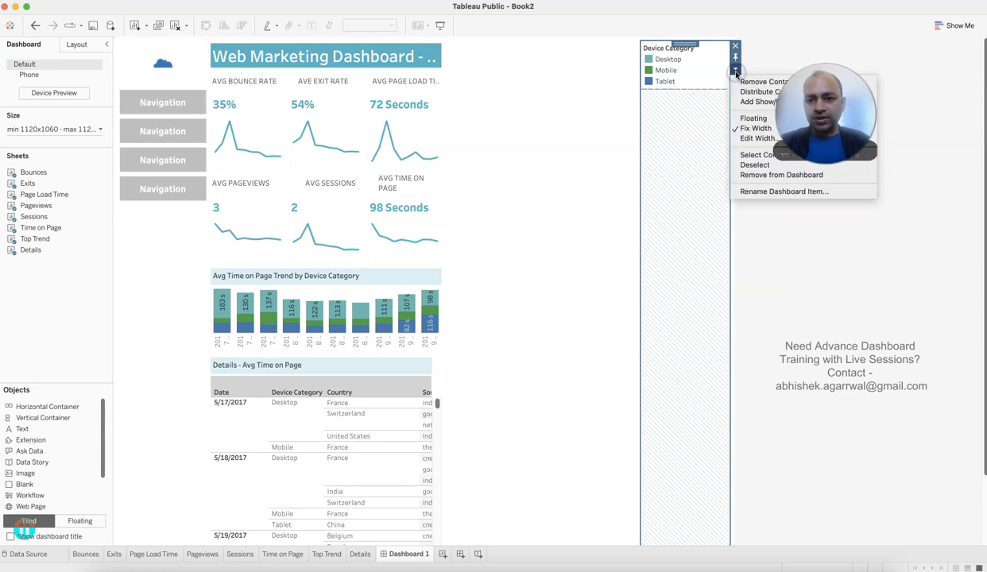
{"action": "left_click", "coordinate": [753, 119]}
{"action": "left_click_drag", "start_coordinate": [678, 64], "coordinate": [734, 49]}
{"action": "left_click", "coordinate": [697, 86]}
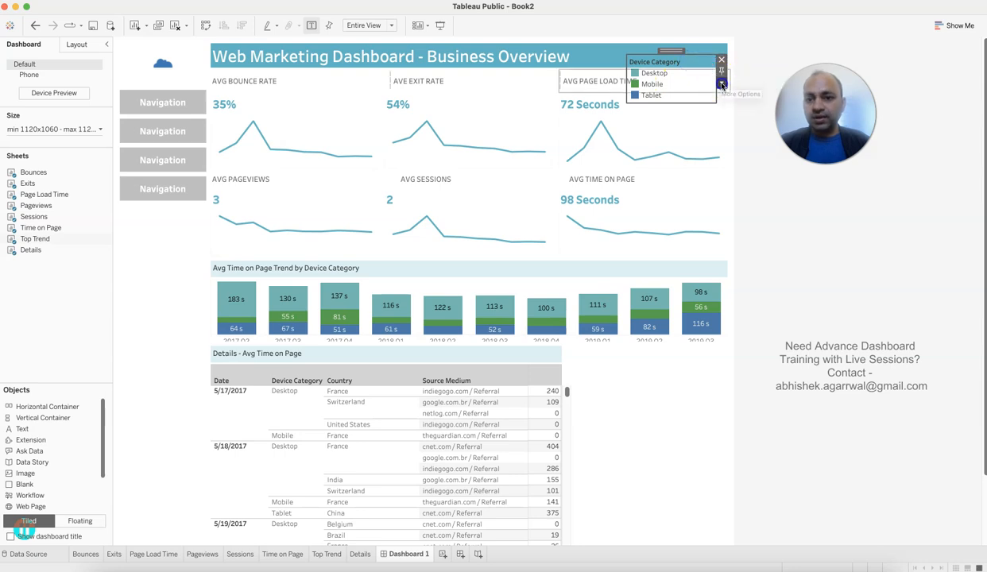
{"action": "left_click", "coordinate": [721, 83]}
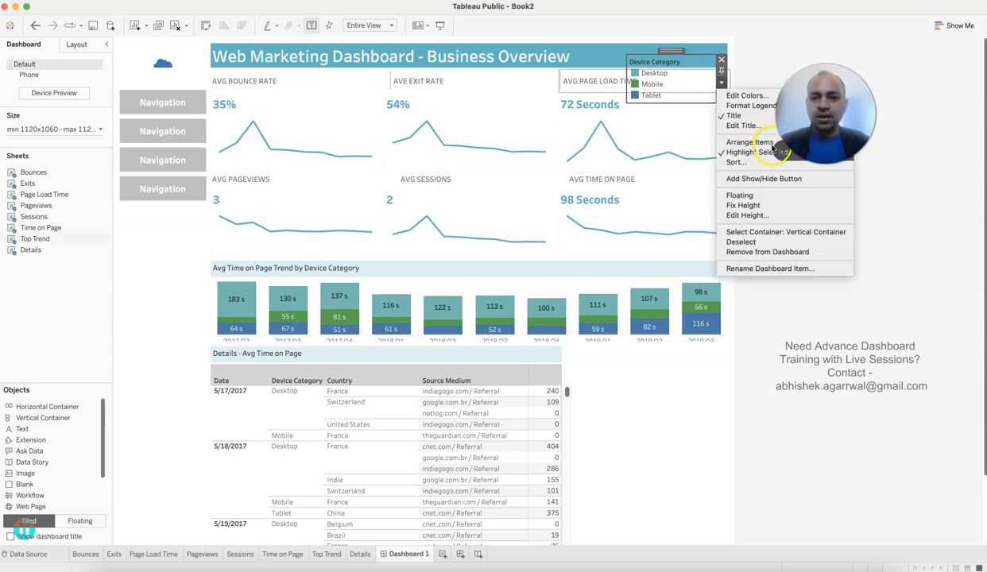
{"action": "mouse_move", "coordinate": [771, 144]}
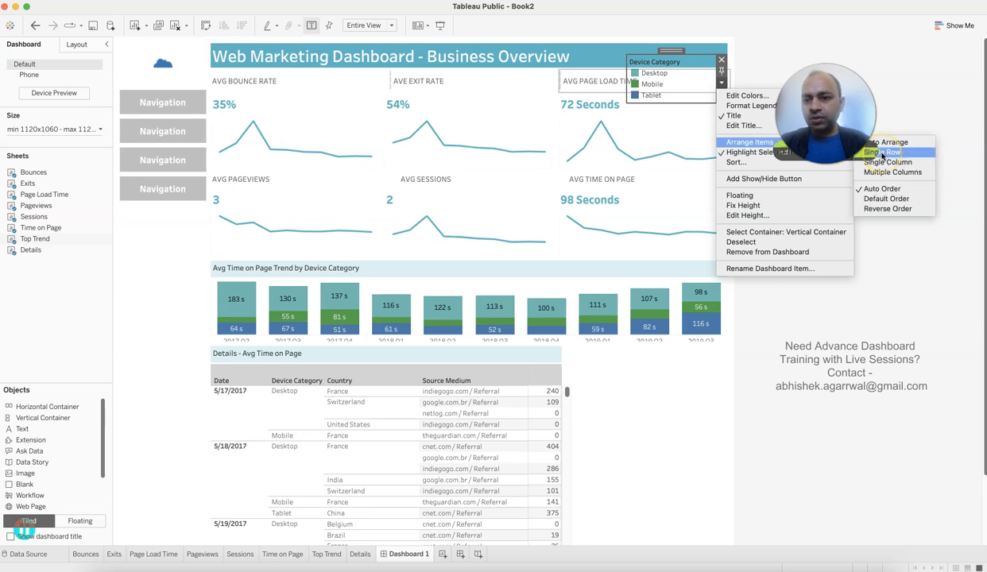
{"action": "left_click", "coordinate": [882, 154]}
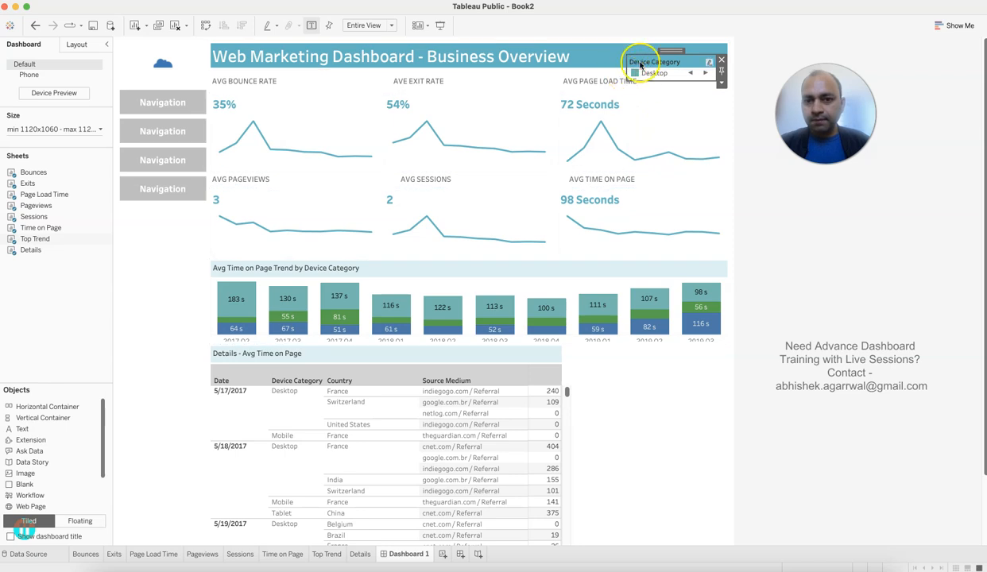
Step: Remove the Device Category legend from the dashboard and extend the trend chart's lower edge downward
{"action": "left_click_drag", "start_coordinate": [618, 229], "coordinate": [697, 58]}
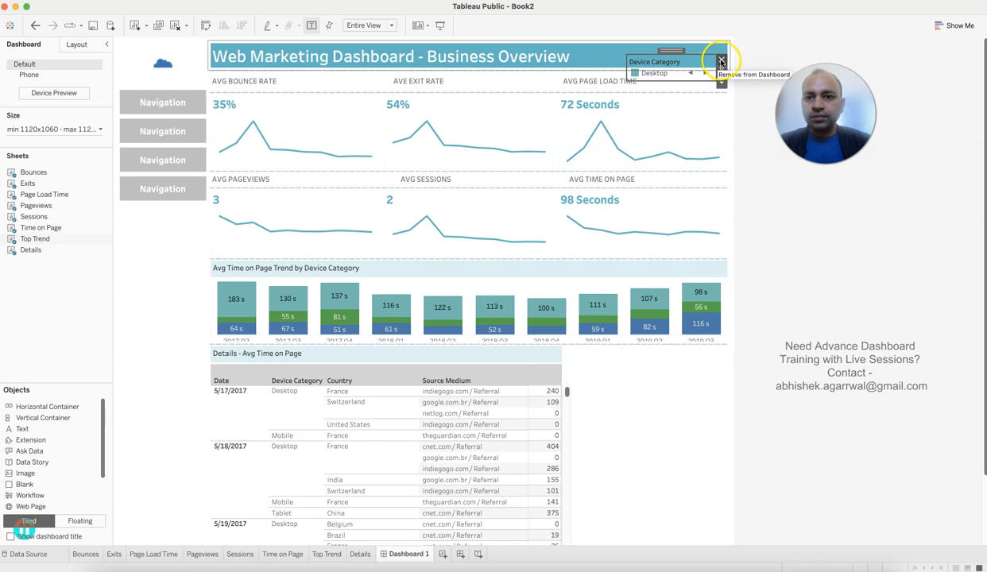
{"action": "left_click", "coordinate": [721, 60]}
{"action": "left_click_drag", "start_coordinate": [607, 346], "coordinate": [607, 413]}
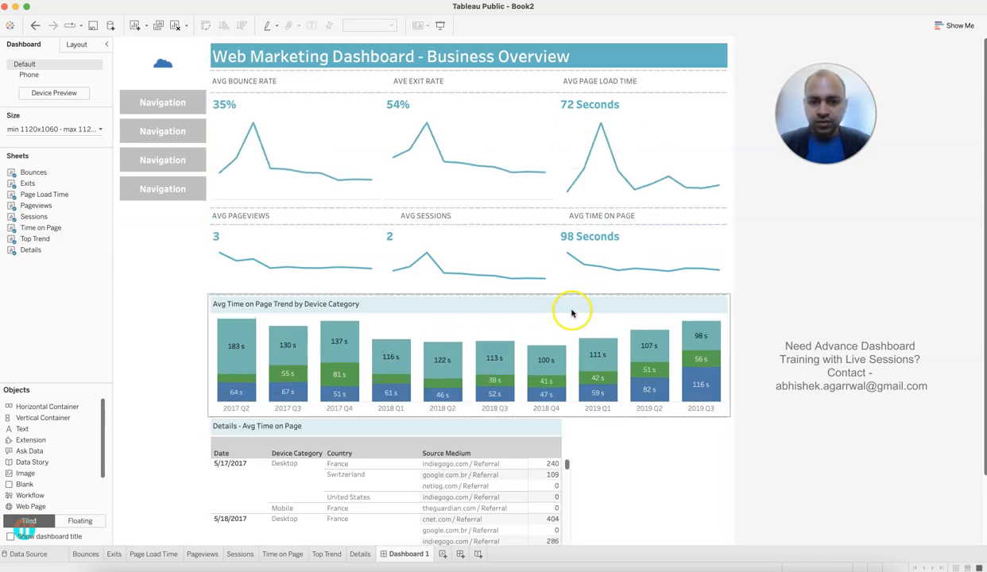
Step: Set the height of the container holding the first row of KPI charts to 150 pixels
{"action": "left_click", "coordinate": [673, 106]}
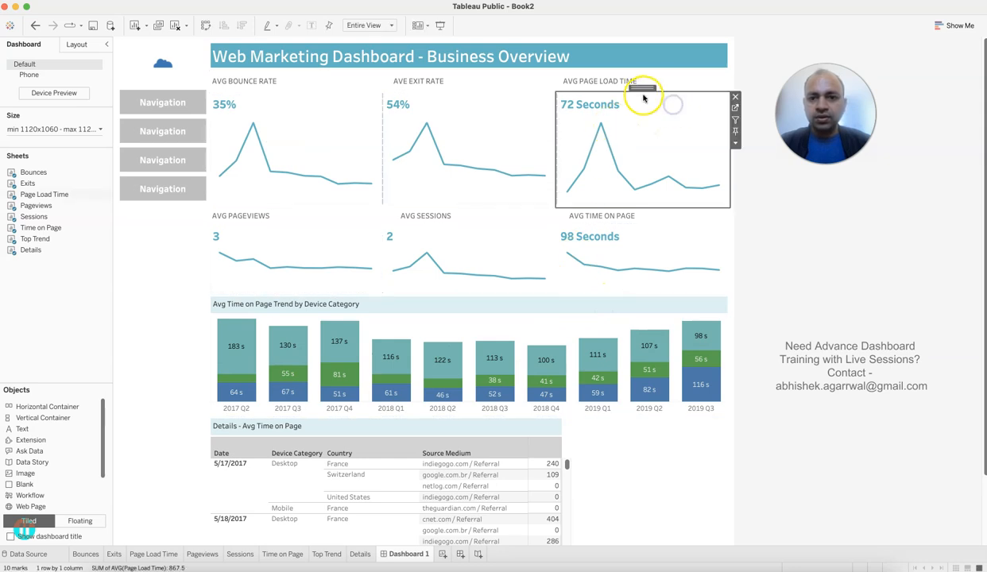
{"action": "double_click", "coordinate": [645, 87]}
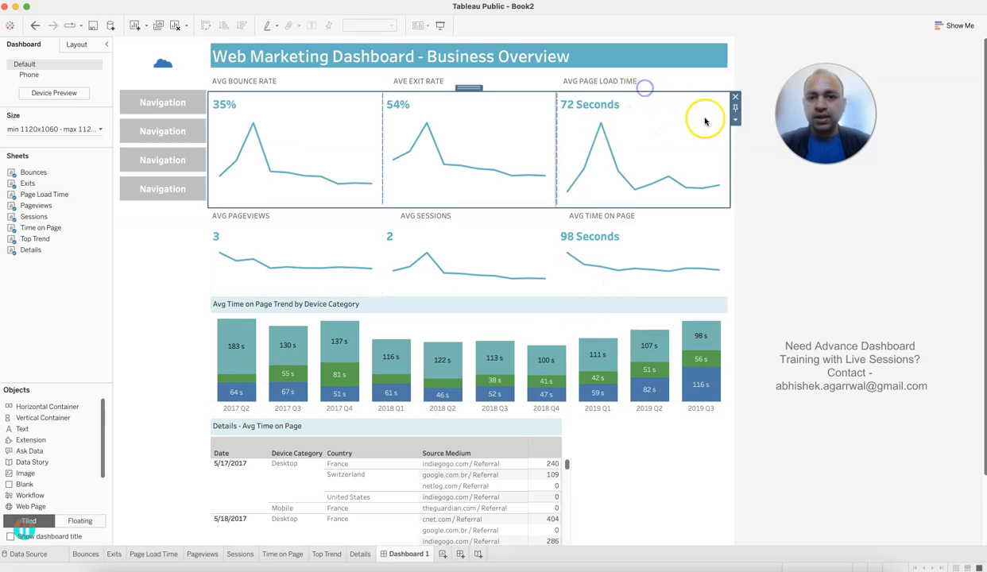
{"action": "left_click", "coordinate": [735, 119]}
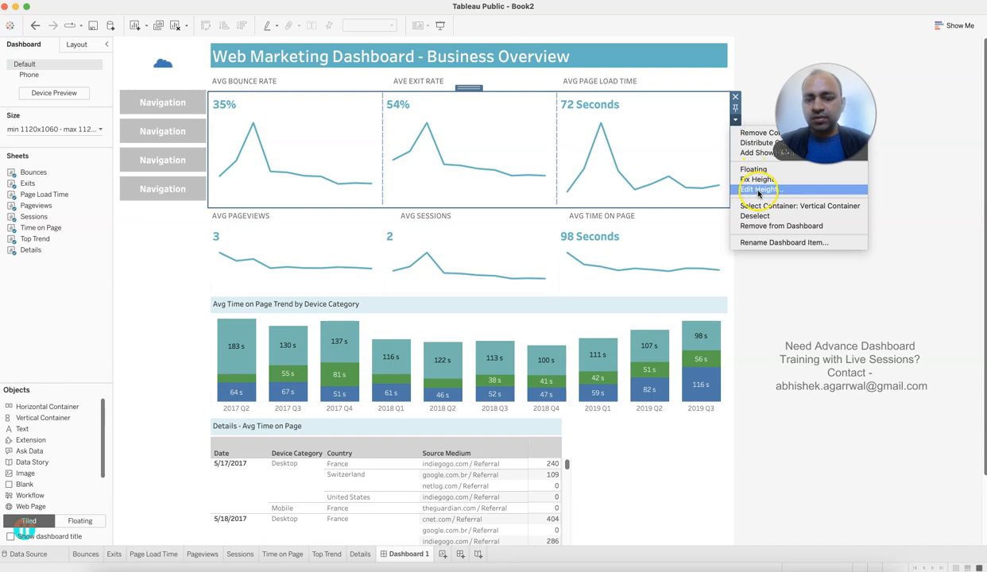
{"action": "left_click", "coordinate": [759, 191]}
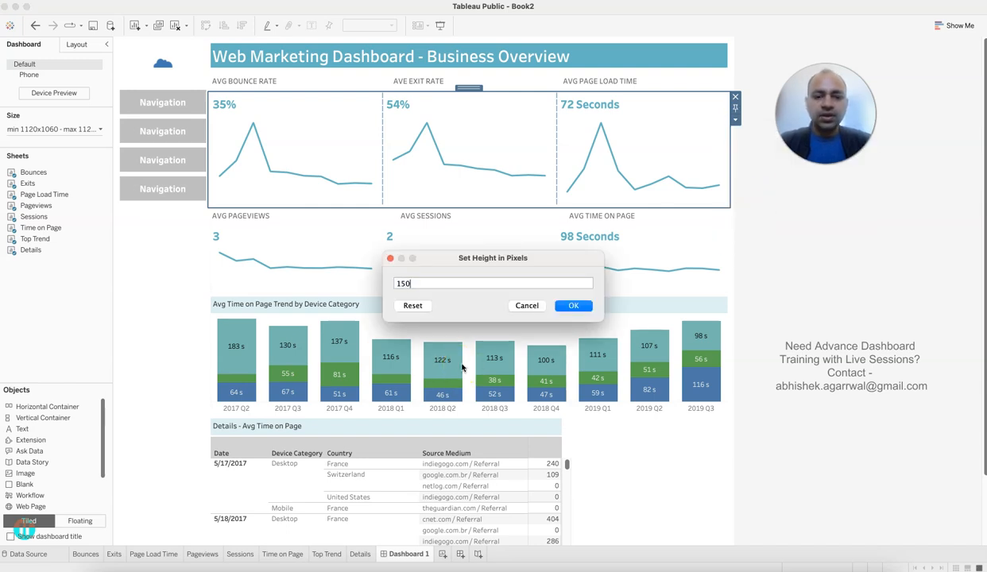
{"action": "type", "text": "150"}
{"action": "key", "text": "Return"}
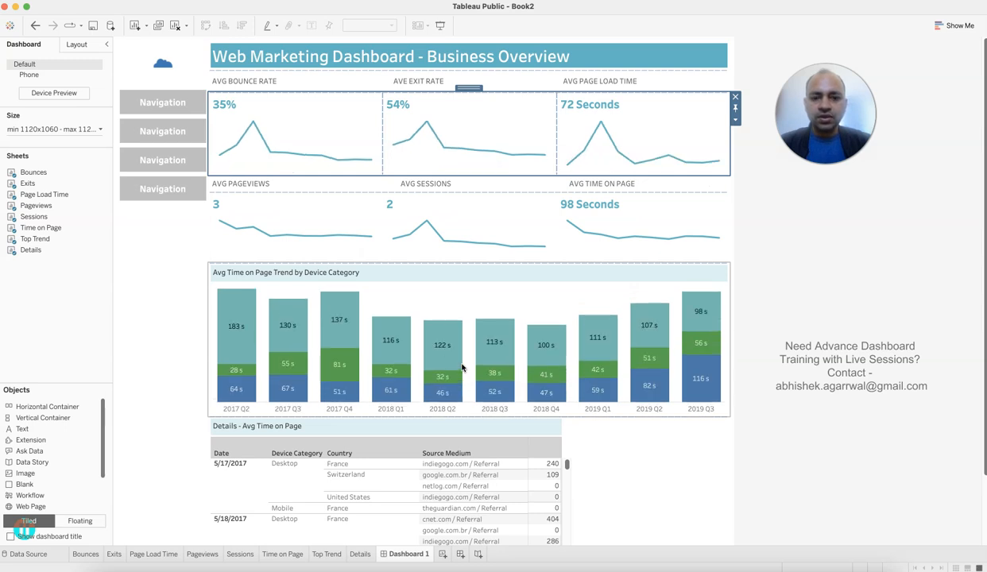
Step: Set the height of the container holding the second row of KPI charts to 150 pixels
{"action": "left_click", "coordinate": [570, 204]}
{"action": "double_click", "coordinate": [650, 192]}
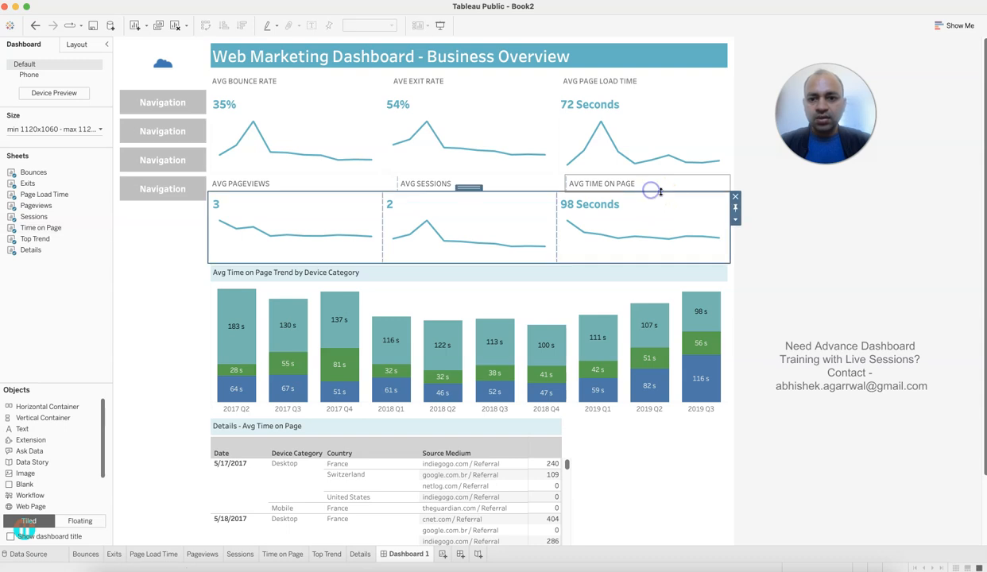
{"action": "left_click", "coordinate": [735, 219]}
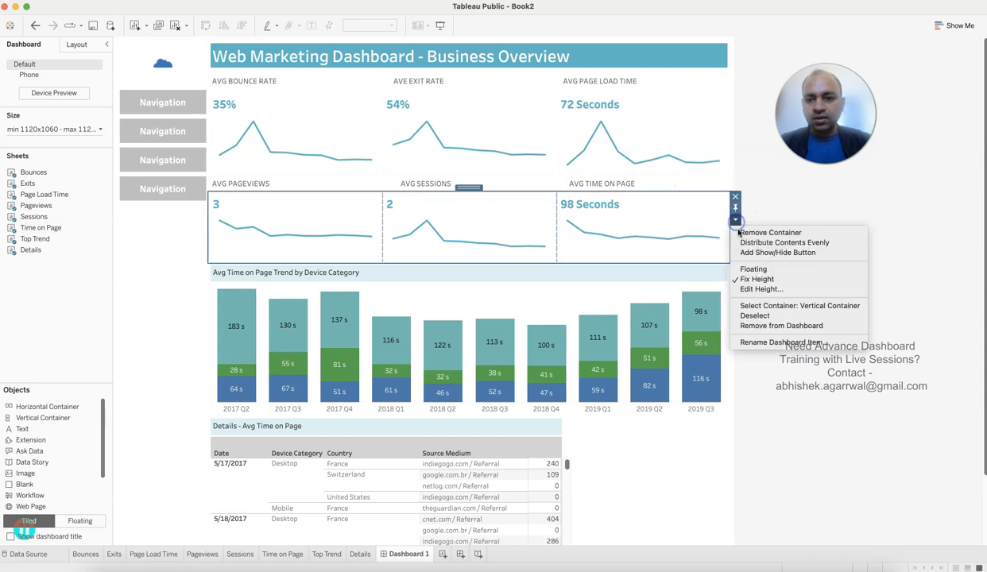
{"action": "left_click", "coordinate": [764, 290]}
{"action": "type", "text": "150"}
{"action": "key", "text": "Return"}
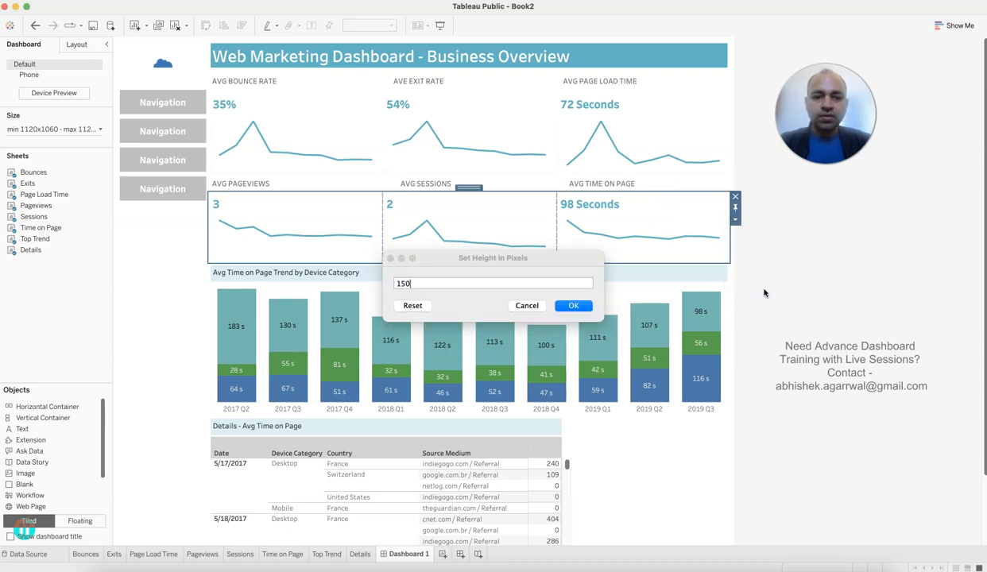
Step: Enlarge the Avg Time on Page trend chart by moving its boundary with the Details table downward
{"action": "scroll", "coordinate": [826, 389], "scroll_direction": "down", "scroll_amount": 2}
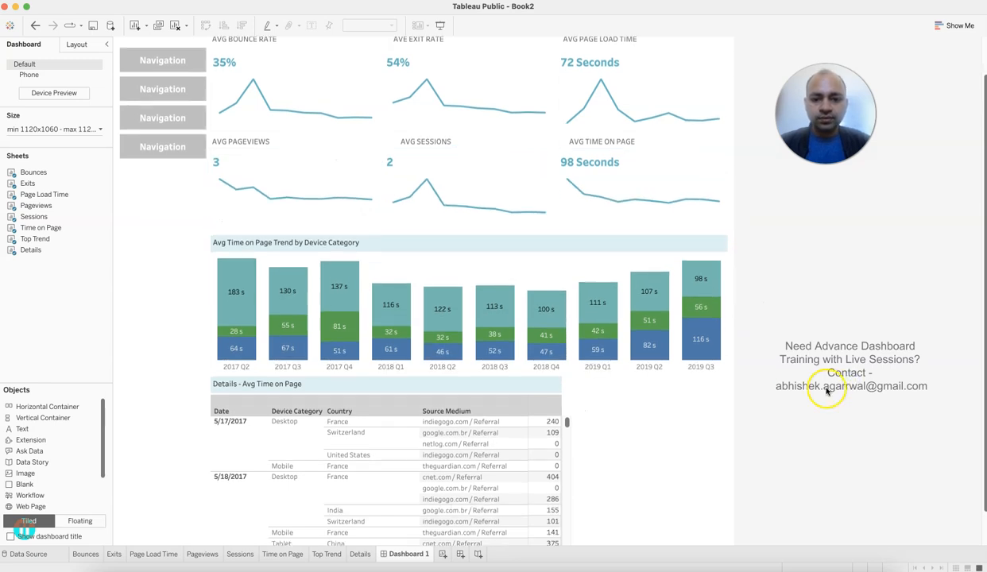
{"action": "left_click_drag", "start_coordinate": [585, 366], "coordinate": [592, 404]}
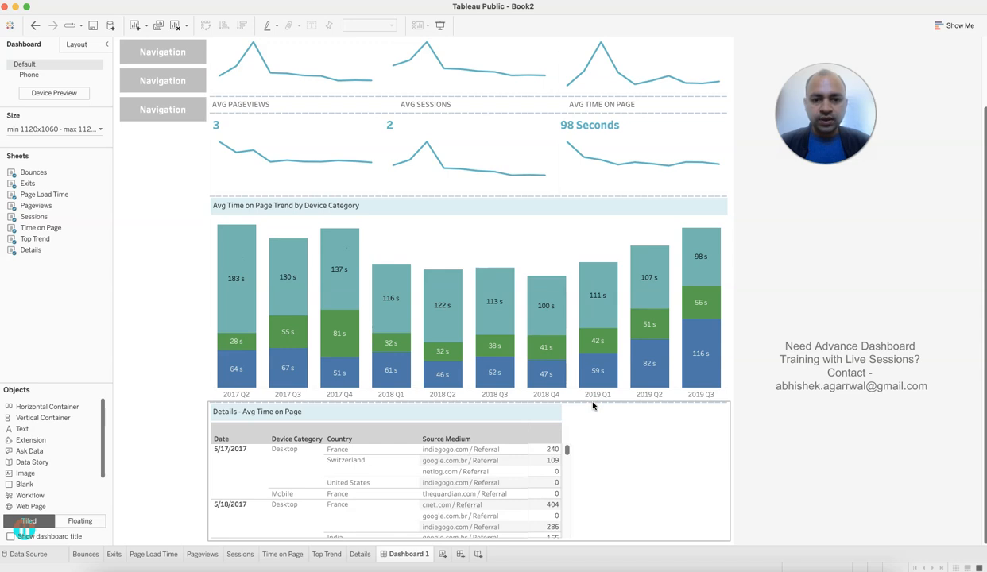
{"action": "left_click", "coordinate": [526, 429]}
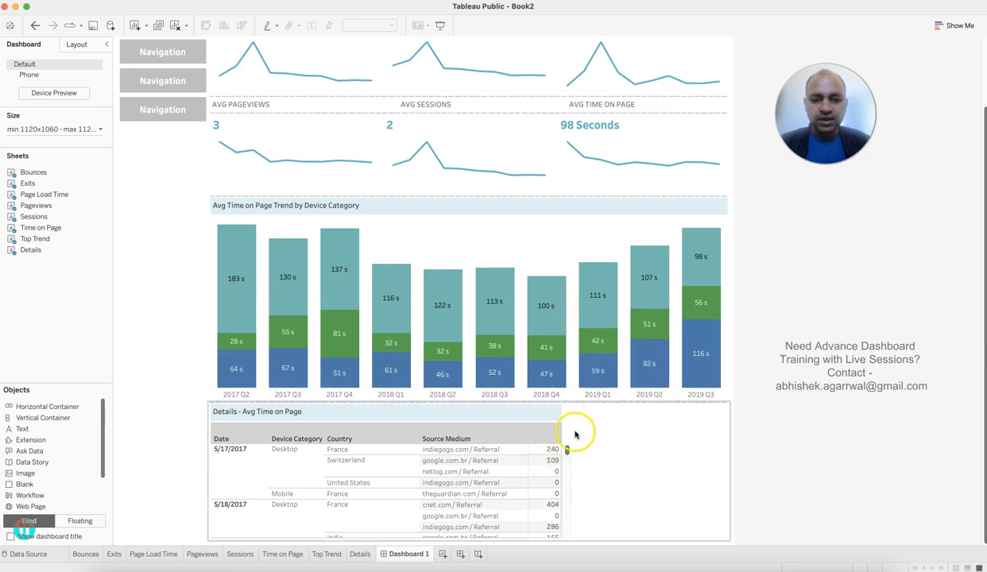
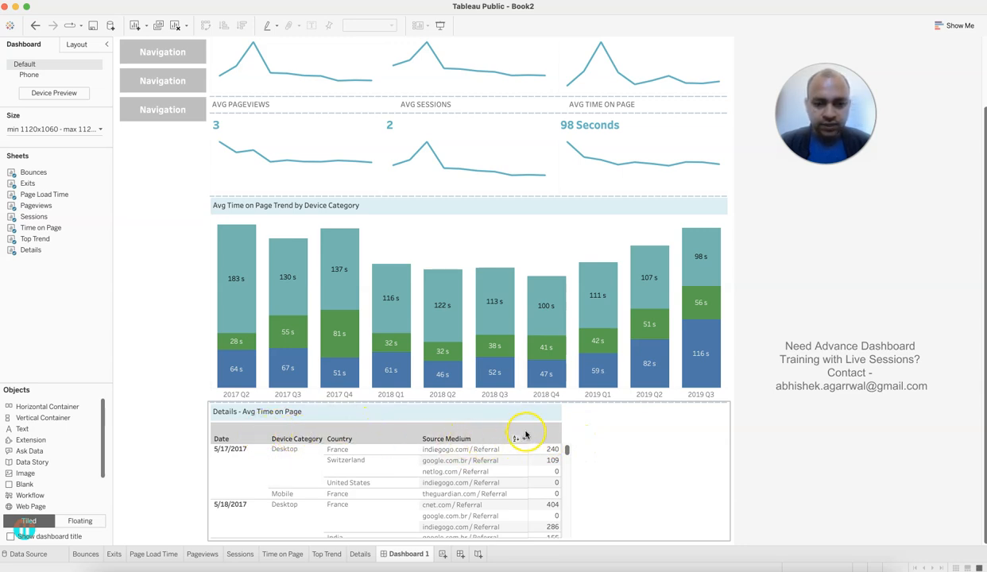
Step: Widen the Device Category, Country, Source Medium and value columns of the Details table to nearly fill the dashboard's width
{"action": "left_click", "coordinate": [417, 464]}
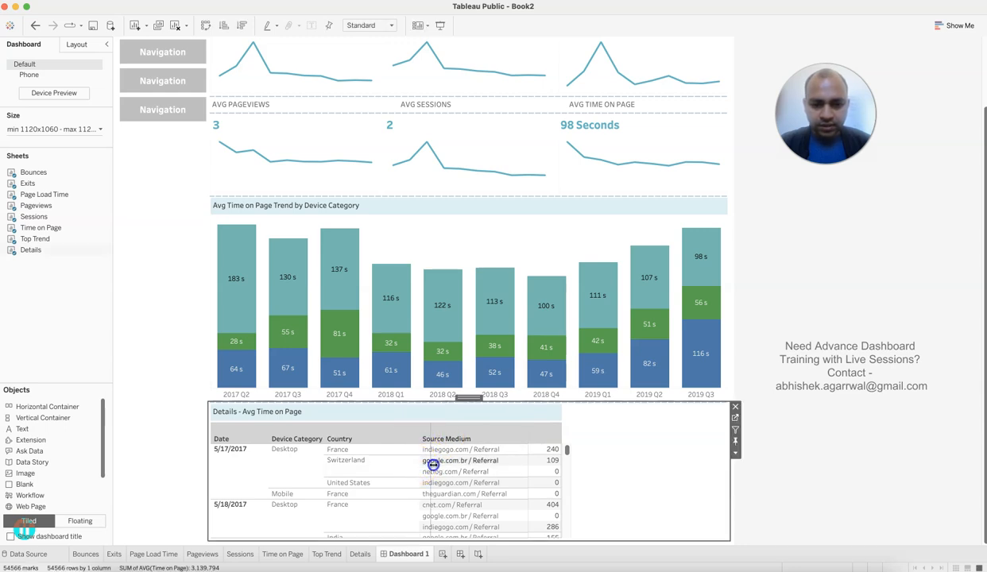
{"action": "left_click_drag", "start_coordinate": [451, 465], "coordinate": [452, 465]}
{"action": "left_click_drag", "start_coordinate": [324, 467], "coordinate": [368, 469]}
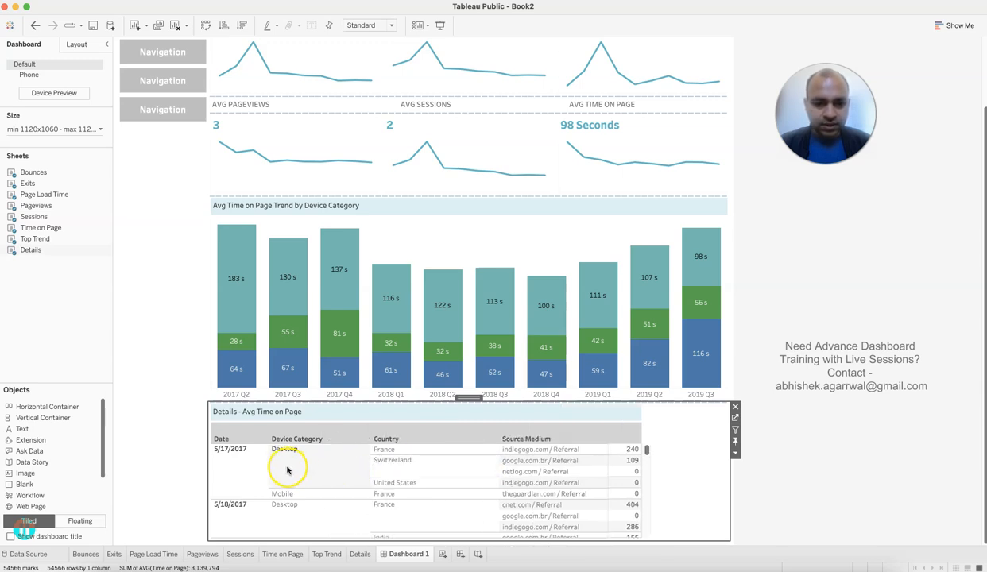
{"action": "left_click_drag", "start_coordinate": [268, 463], "coordinate": [294, 453]}
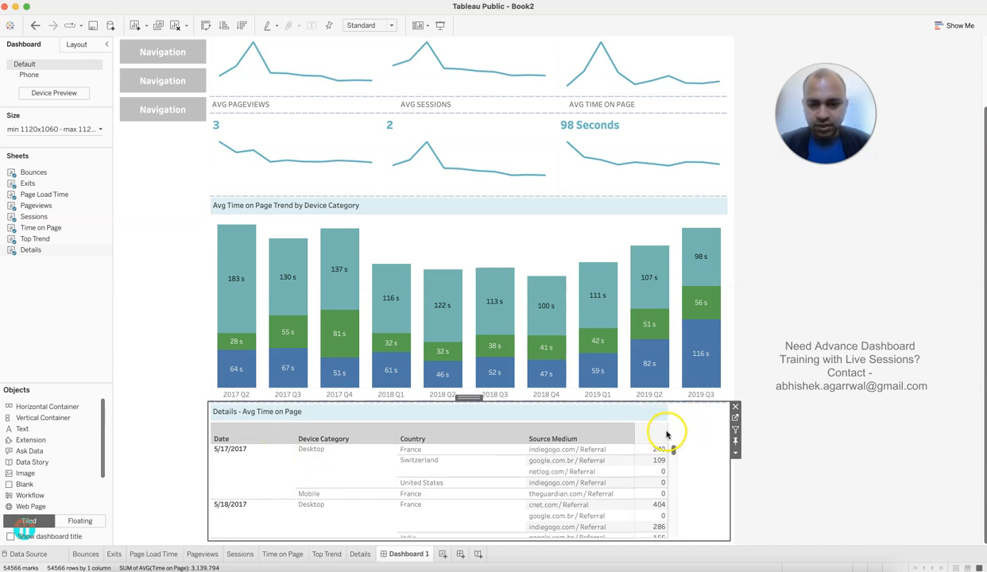
{"action": "mouse_move", "coordinate": [664, 453]}
{"action": "left_click_drag", "start_coordinate": [668, 449], "coordinate": [702, 450]}
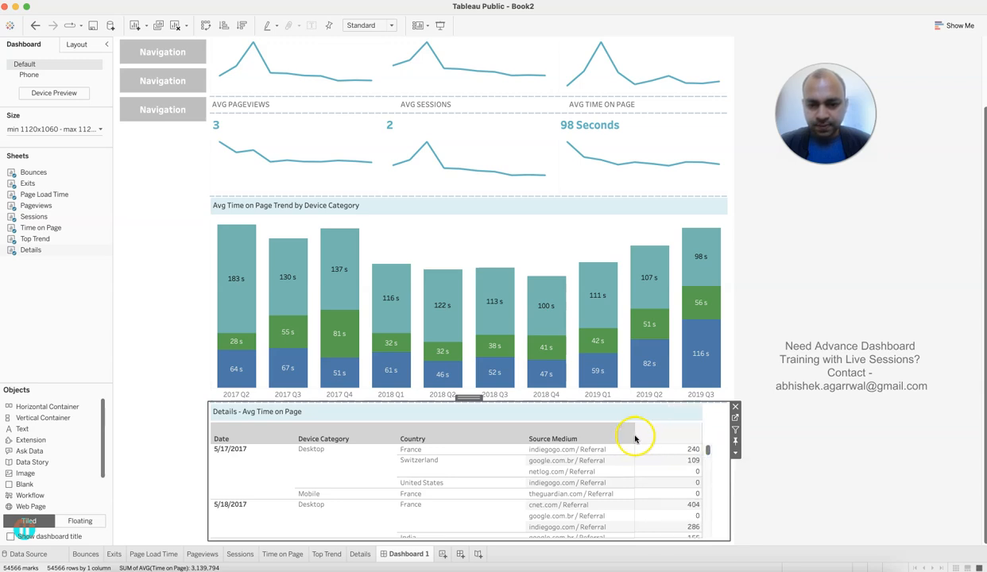
{"action": "left_click_drag", "start_coordinate": [634, 450], "coordinate": [641, 454]}
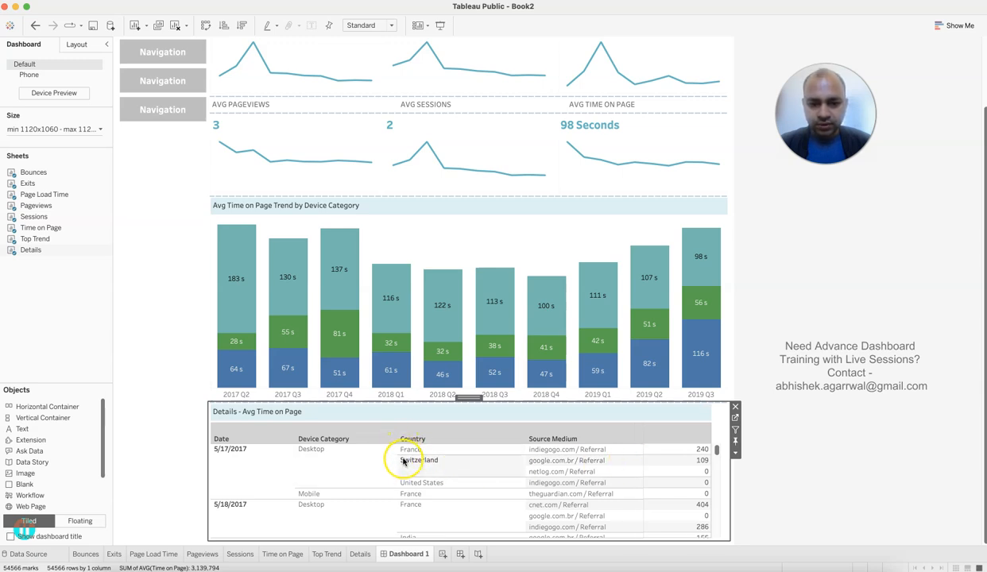
{"action": "mouse_move", "coordinate": [396, 463]}
{"action": "left_mouse_down"}
{"action": "mouse_move", "coordinate": [387, 464]}
{"action": "mouse_move", "coordinate": [403, 464]}
{"action": "left_mouse_up"}
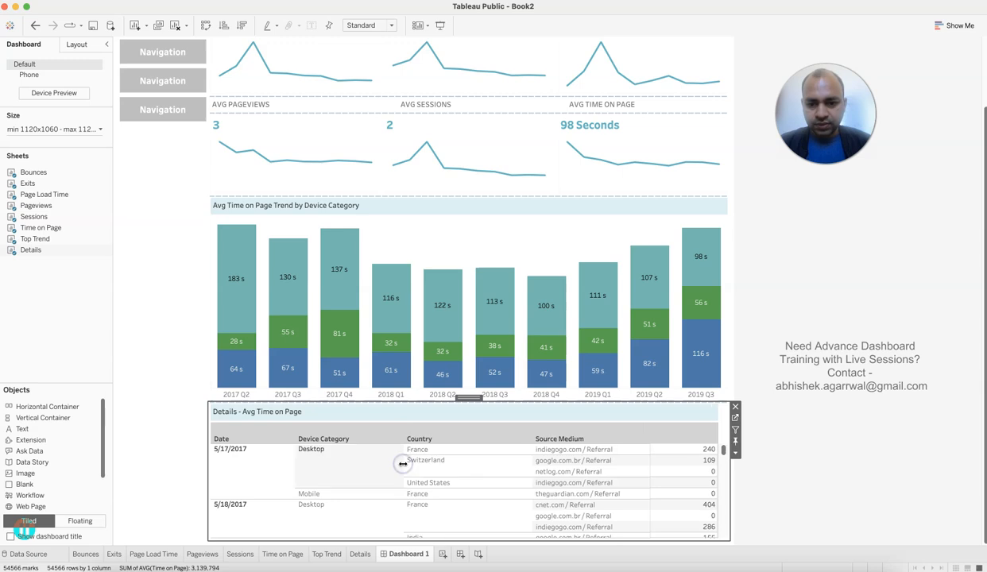
{"action": "left_click", "coordinate": [793, 474]}
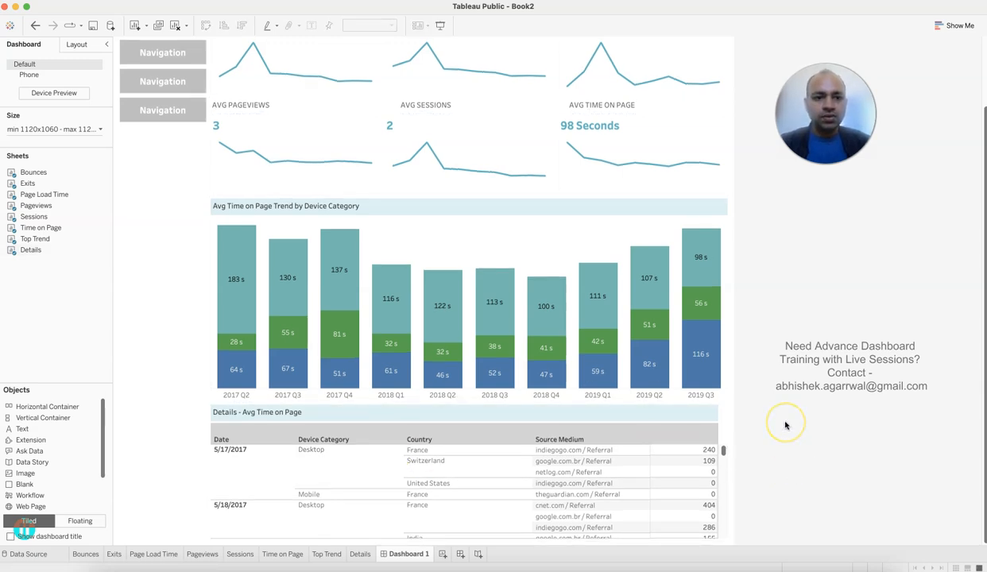
Step: Check the height in pixels of the container holding the AVG PAGEVIEWS, AVG SESSIONS and AVG TIME ON PAGE labels
{"action": "scroll", "coordinate": [785, 425], "scroll_direction": "up", "scroll_amount": 3}
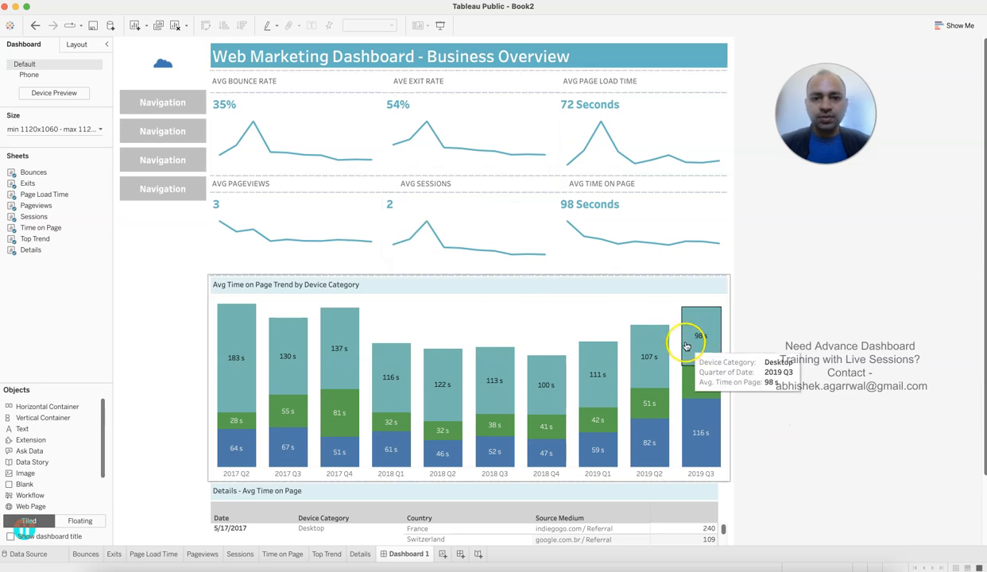
{"action": "left_click", "coordinate": [303, 85]}
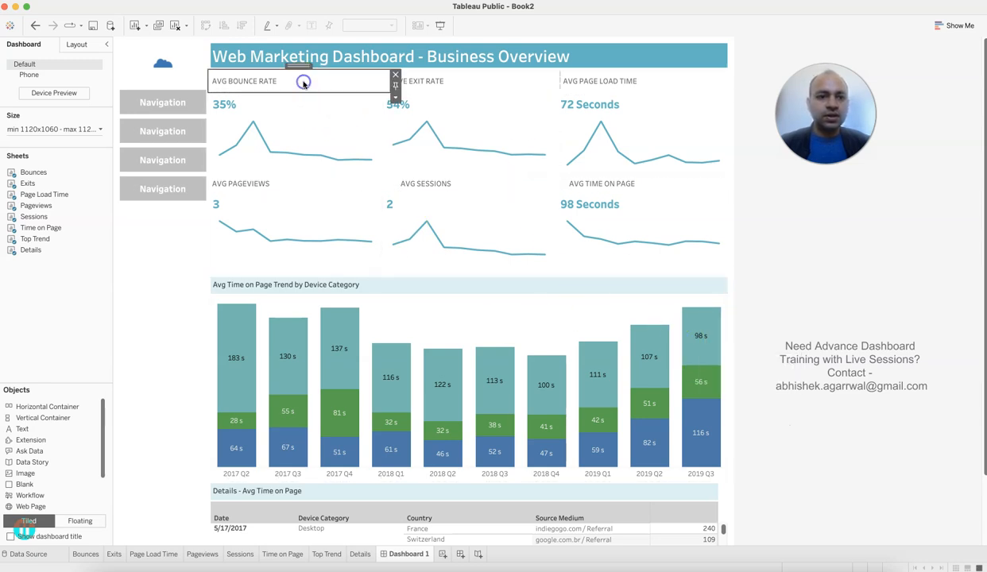
{"action": "left_click", "coordinate": [298, 182]}
{"action": "left_click", "coordinate": [338, 91]}
{"action": "left_click", "coordinate": [302, 66]}
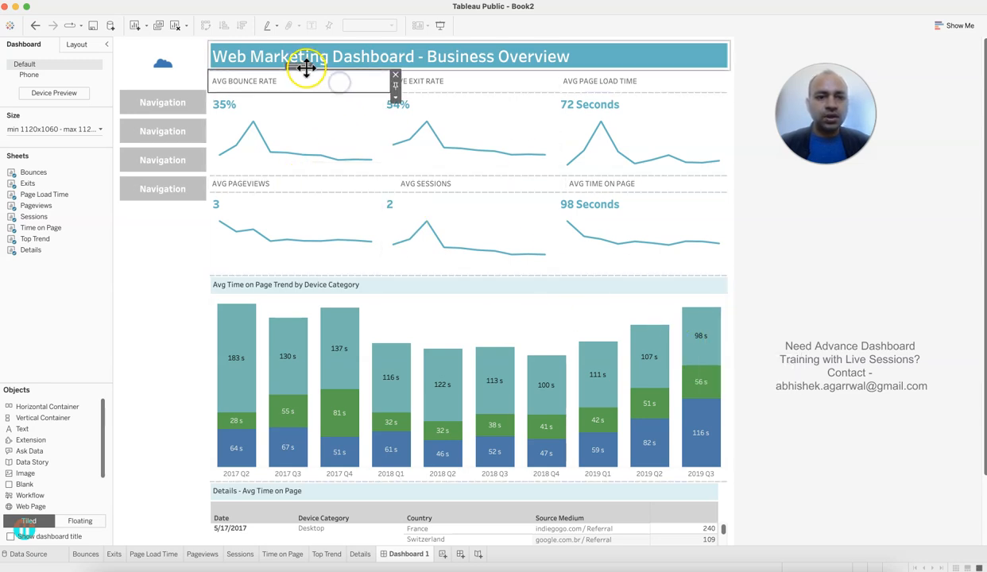
{"action": "left_click", "coordinate": [305, 80]}
{"action": "left_click", "coordinate": [313, 183]}
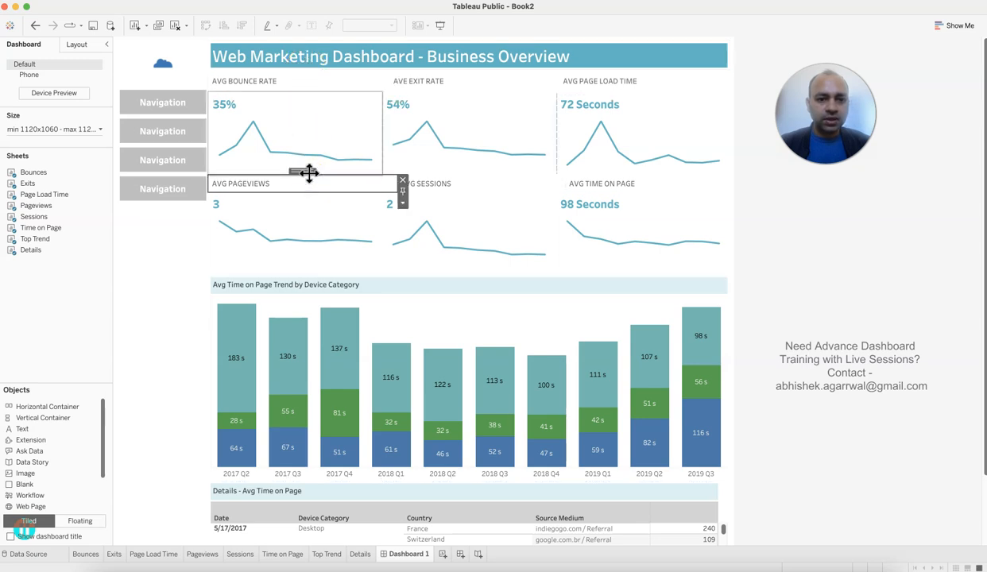
{"action": "double_click", "coordinate": [308, 174]}
{"action": "left_click", "coordinate": [735, 203]}
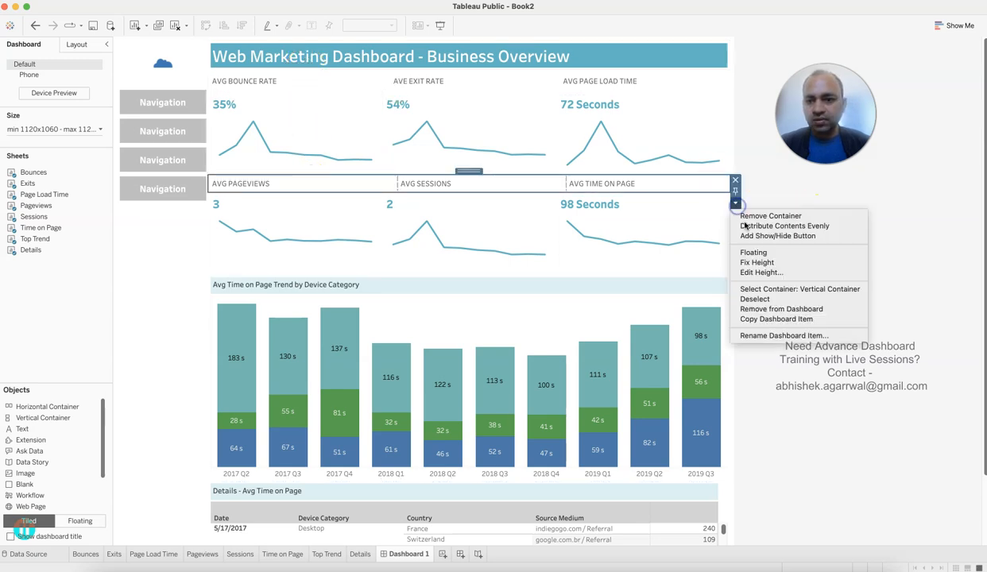
{"action": "left_click", "coordinate": [751, 271]}
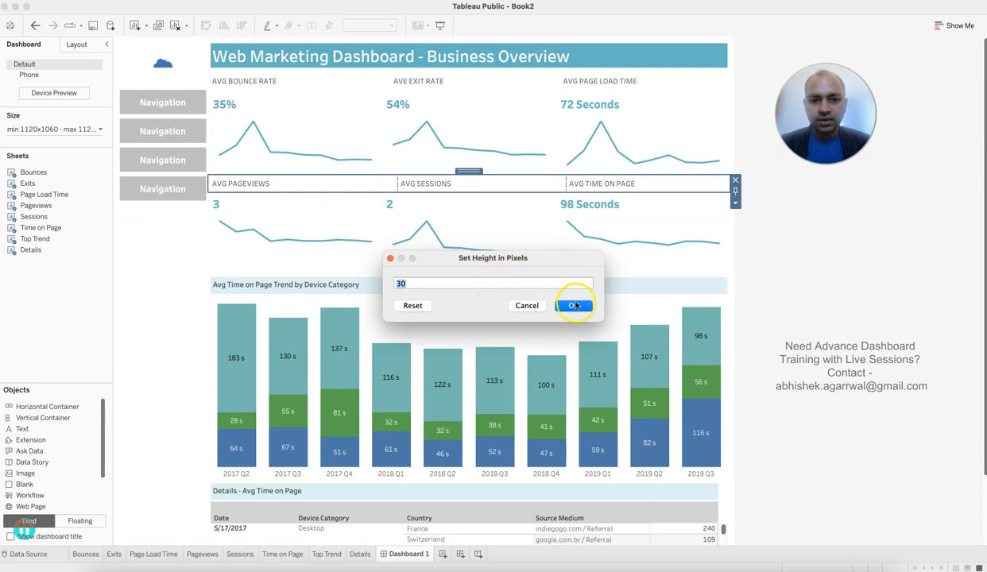
{"action": "left_click", "coordinate": [574, 305]}
Step: Set the height of the container holding the first row of KPI labels to 30 pixels
{"action": "left_click", "coordinate": [476, 88]}
{"action": "left_click", "coordinate": [476, 88]}
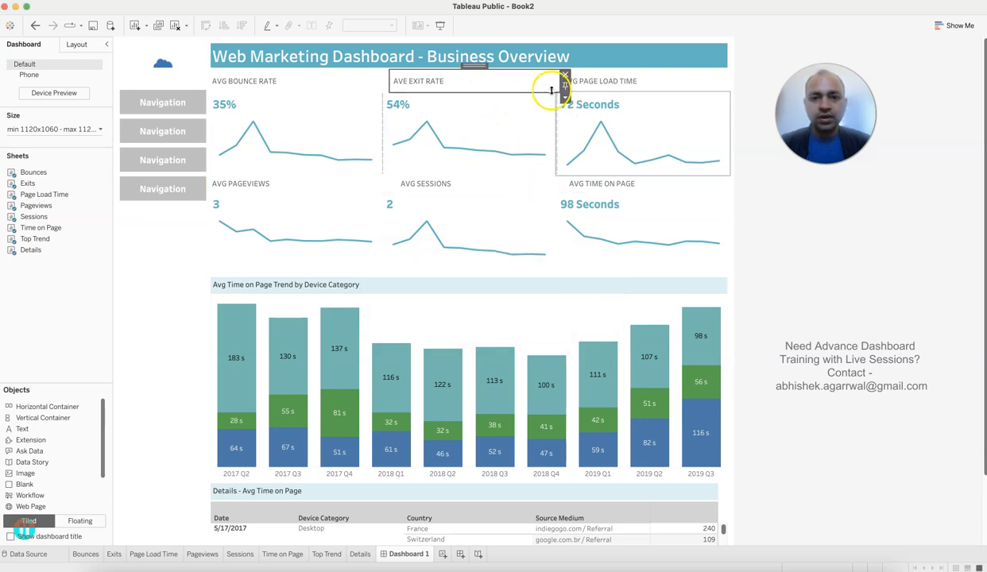
{"action": "double_click", "coordinate": [479, 64]}
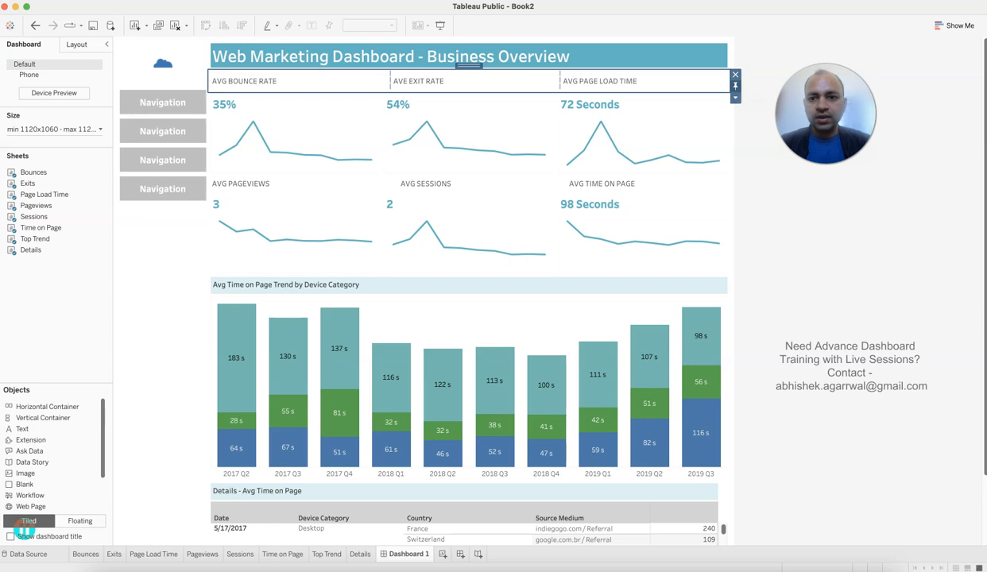
{"action": "left_click", "coordinate": [735, 97]}
{"action": "left_click", "coordinate": [764, 167]}
{"action": "type", "text": "30"}
{"action": "key", "text": "Return"}
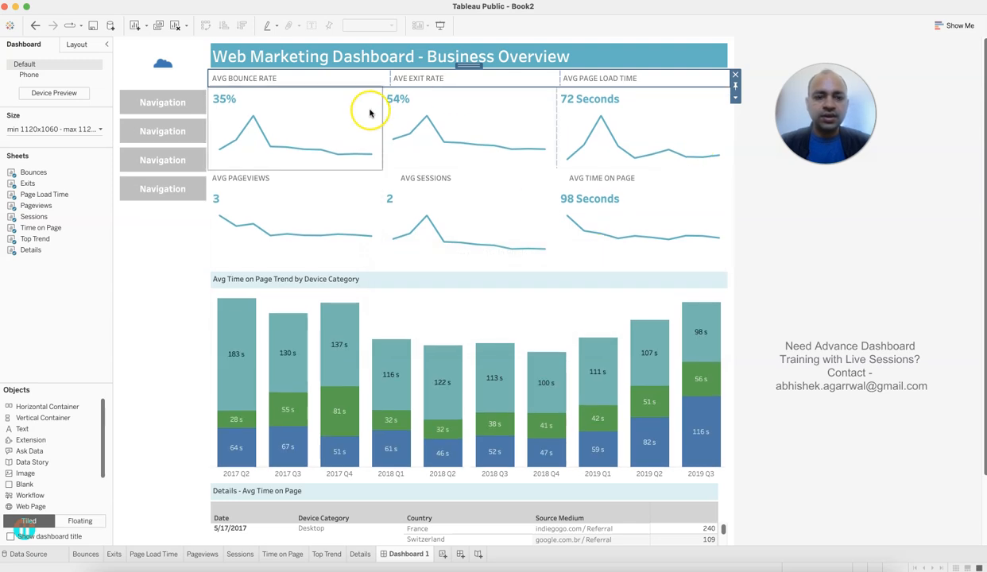
Step: Give the AVG BOUNCE RATE label the title banner's teal-blue background at 20% opacity
{"action": "left_click", "coordinate": [340, 81]}
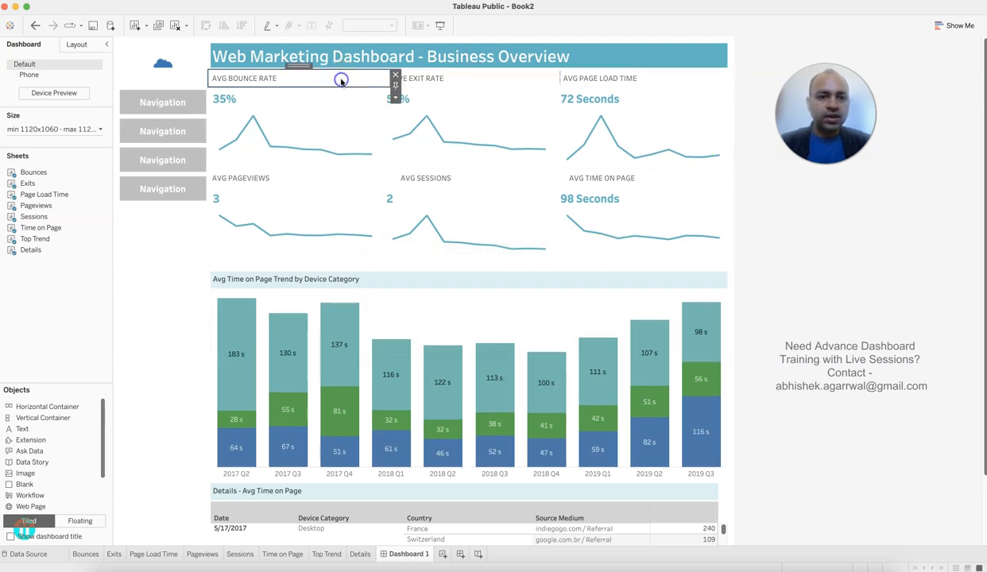
{"action": "left_click", "coordinate": [91, 44]}
{"action": "left_click", "coordinate": [92, 257]}
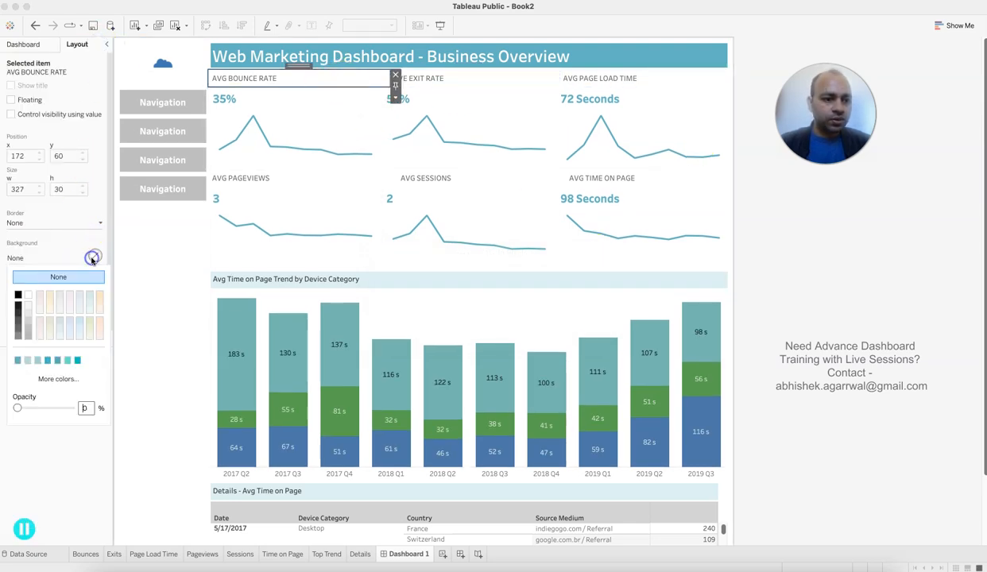
{"action": "left_click", "coordinate": [18, 360]}
{"action": "left_click_drag", "start_coordinate": [91, 410], "coordinate": [31, 412]}
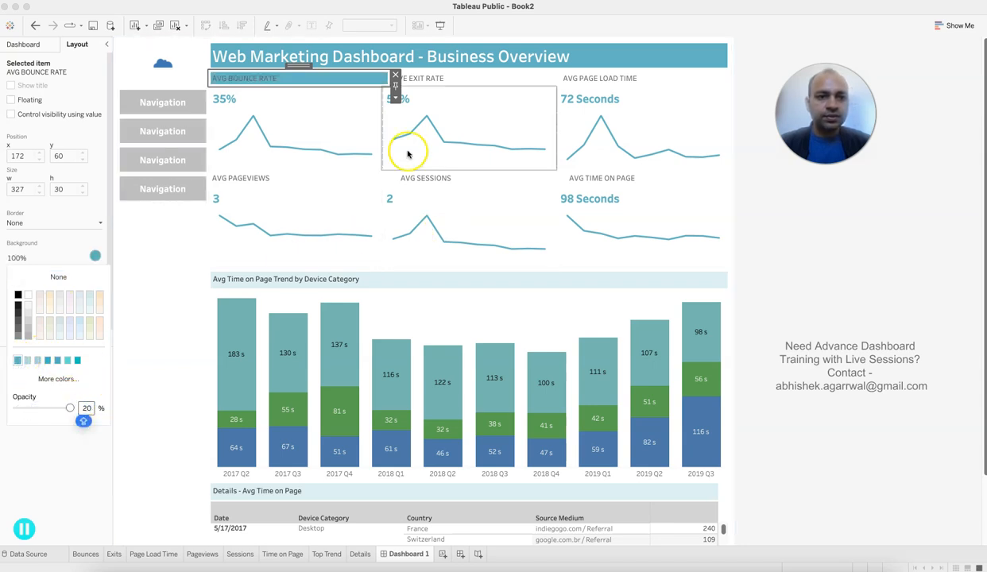
Step: Apply the teal-blue background at 20% opacity to the AVE EXIT RATE label
{"action": "left_click", "coordinate": [430, 78]}
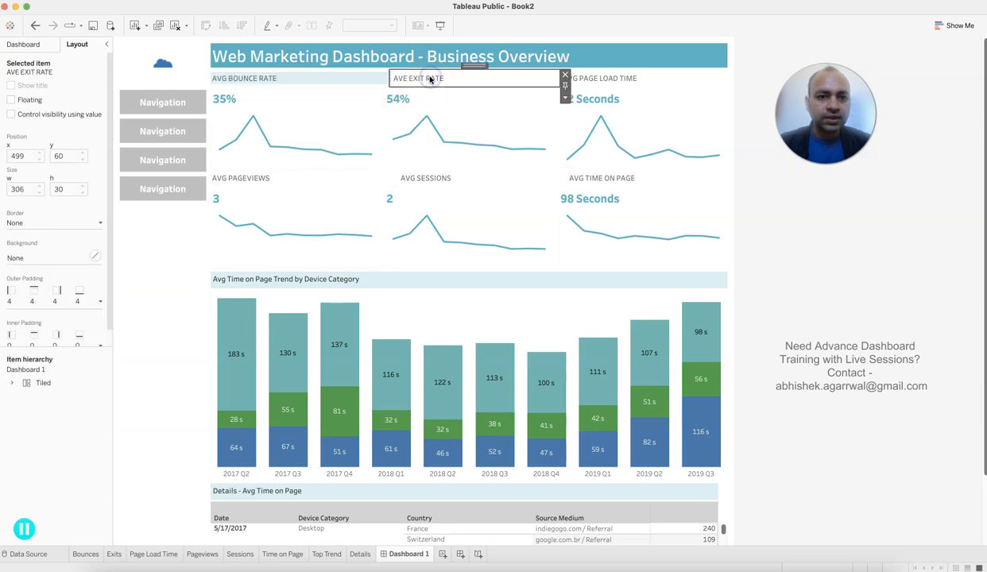
{"action": "left_click", "coordinate": [90, 270]}
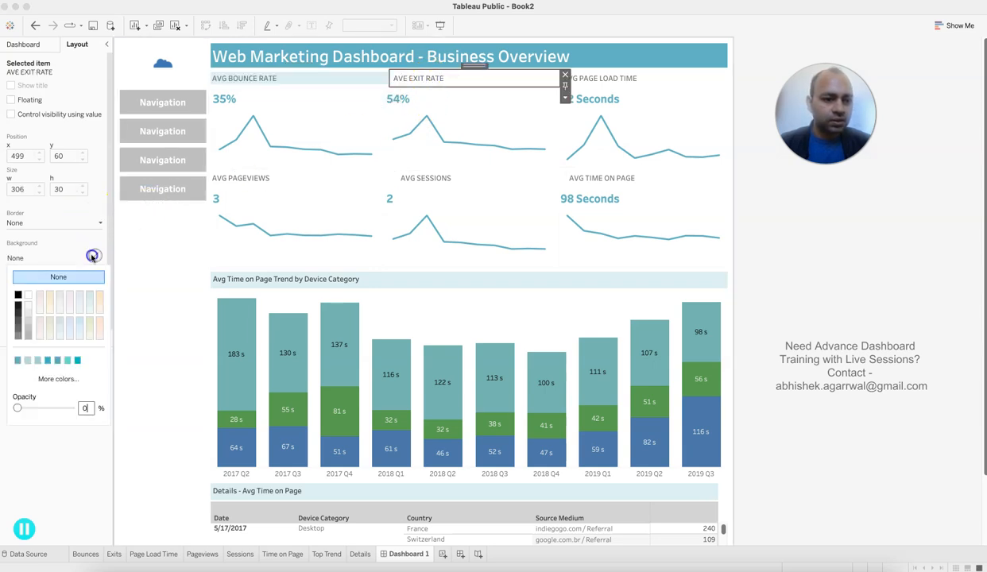
{"action": "left_click", "coordinate": [17, 362]}
{"action": "left_click", "coordinate": [89, 407]}
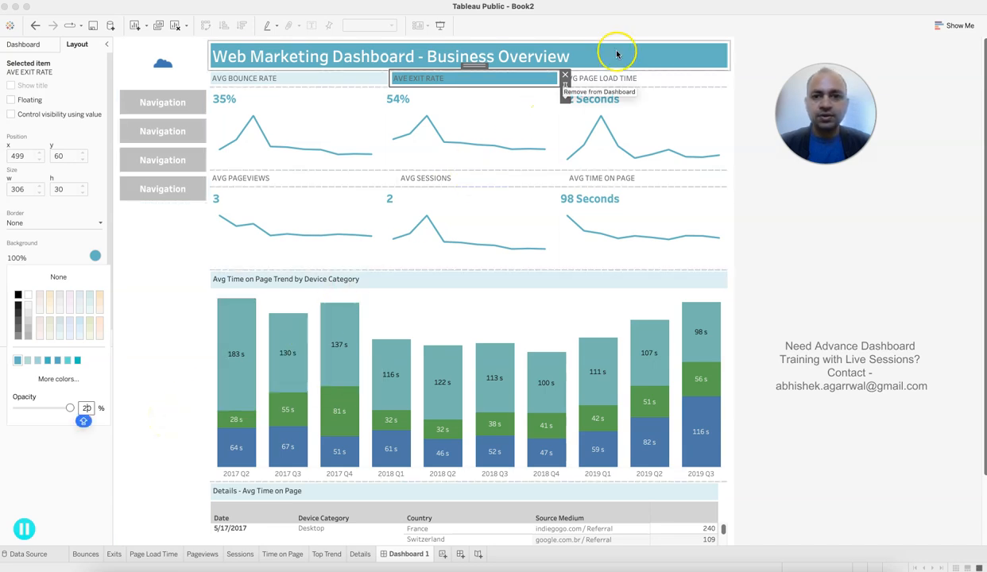
Step: Apply the teal-blue background at 20% opacity to the AVG PAGE LOAD TIME label
{"action": "left_click", "coordinate": [623, 79]}
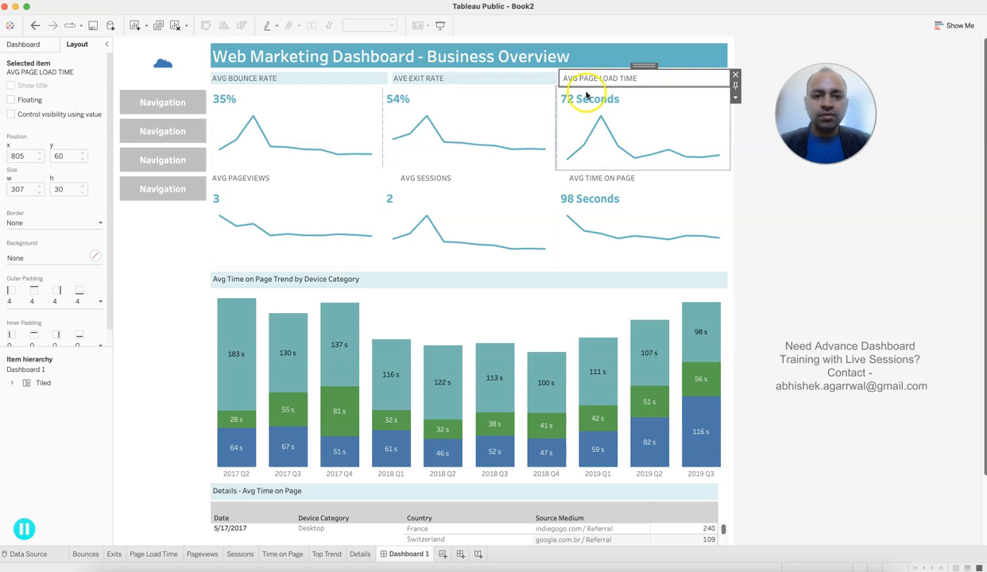
{"action": "left_click", "coordinate": [94, 256]}
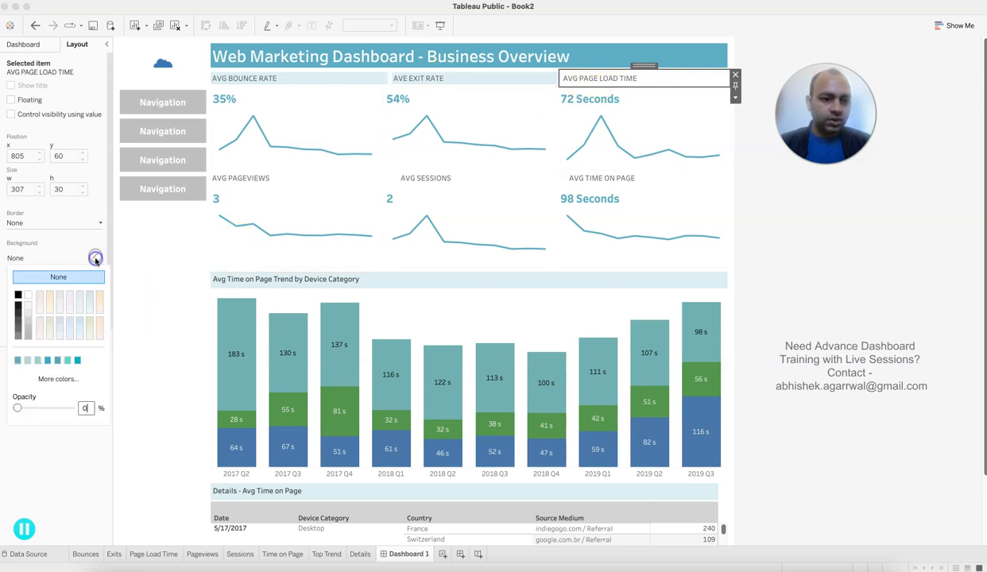
{"action": "left_click", "coordinate": [18, 362]}
{"action": "left_click", "coordinate": [89, 408]}
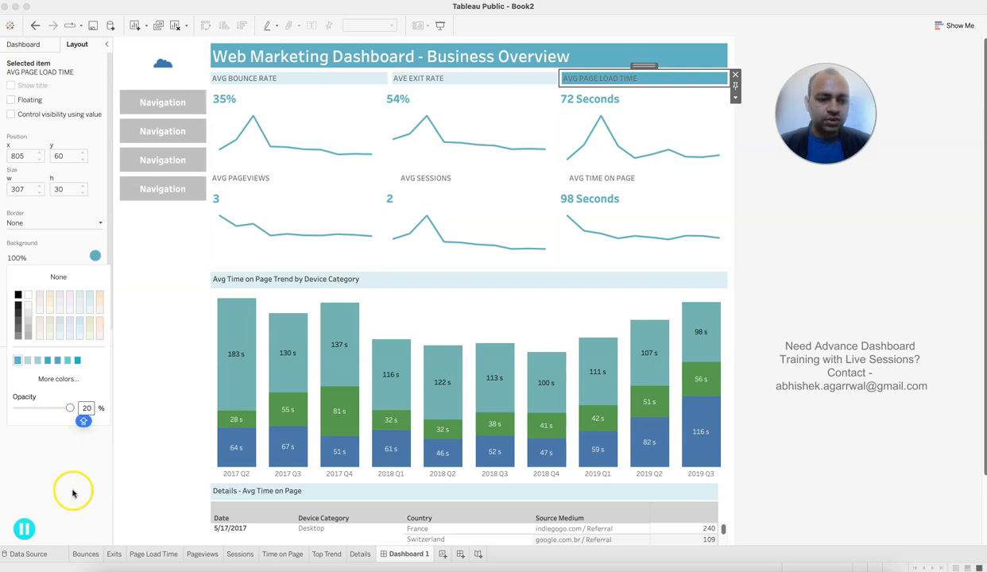
{"action": "left_click", "coordinate": [240, 273]}
Step: Give the AVG PAGEVIEWS label the teal-blue background with the same reduced opacity as the first-row KPI labels
{"action": "left_click", "coordinate": [292, 181]}
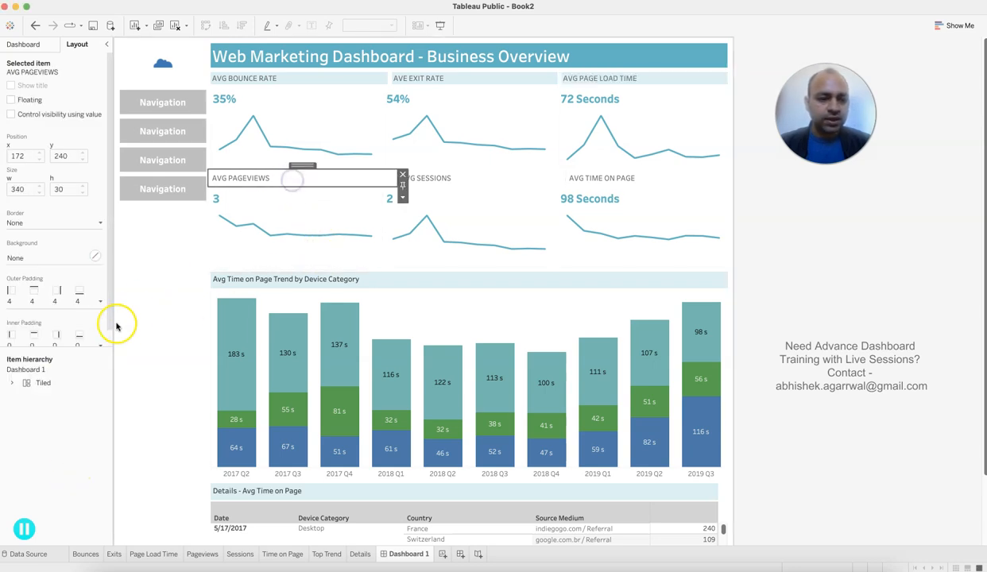
{"action": "left_click", "coordinate": [95, 256]}
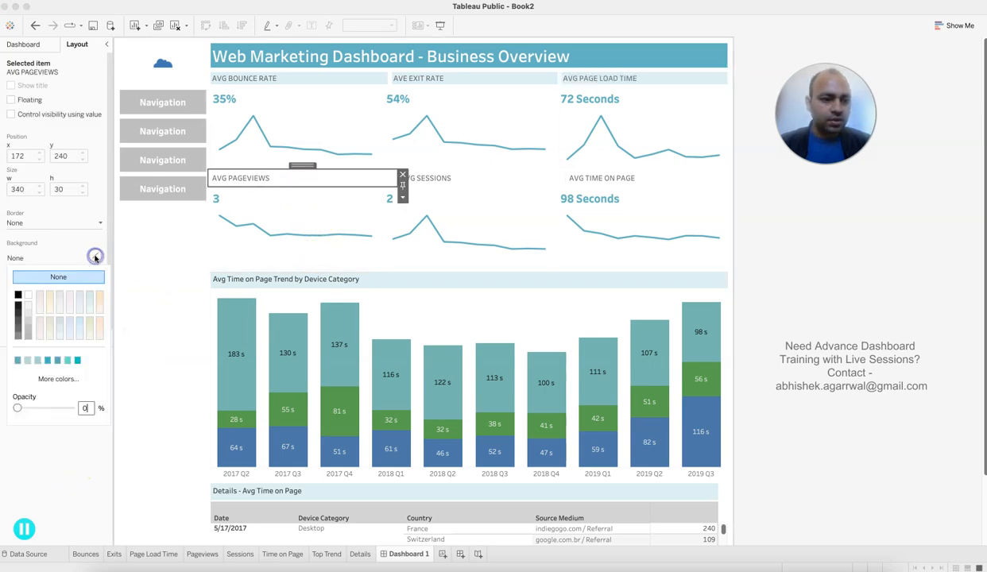
{"action": "left_click", "coordinate": [17, 361]}
{"action": "left_click", "coordinate": [88, 405]}
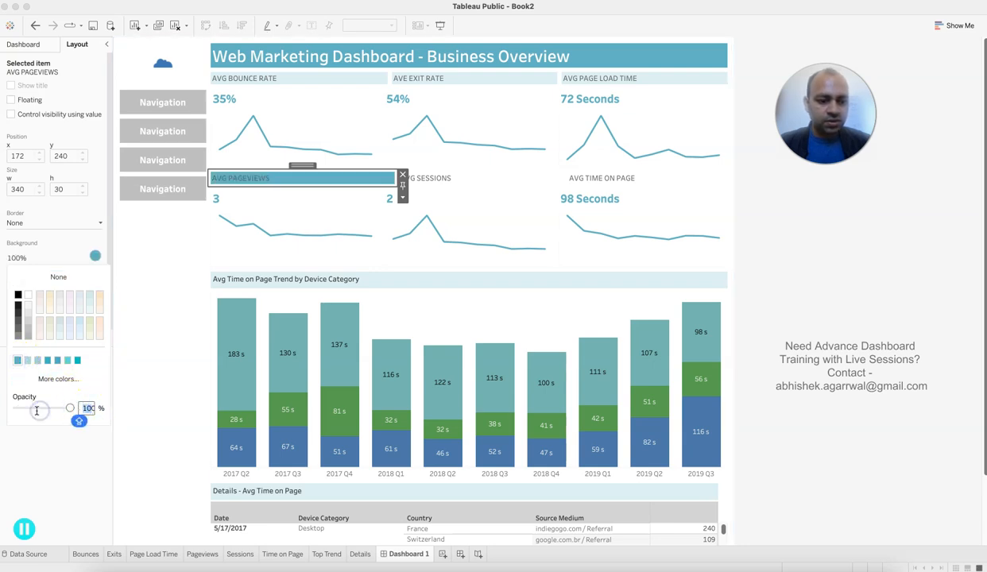
{"action": "left_click", "coordinate": [49, 483]}
Step: Give the AVG SESSIONS label the teal-blue background and reduce its opacity to match the AVG PAGEVIEWS label
{"action": "left_click", "coordinate": [456, 183]}
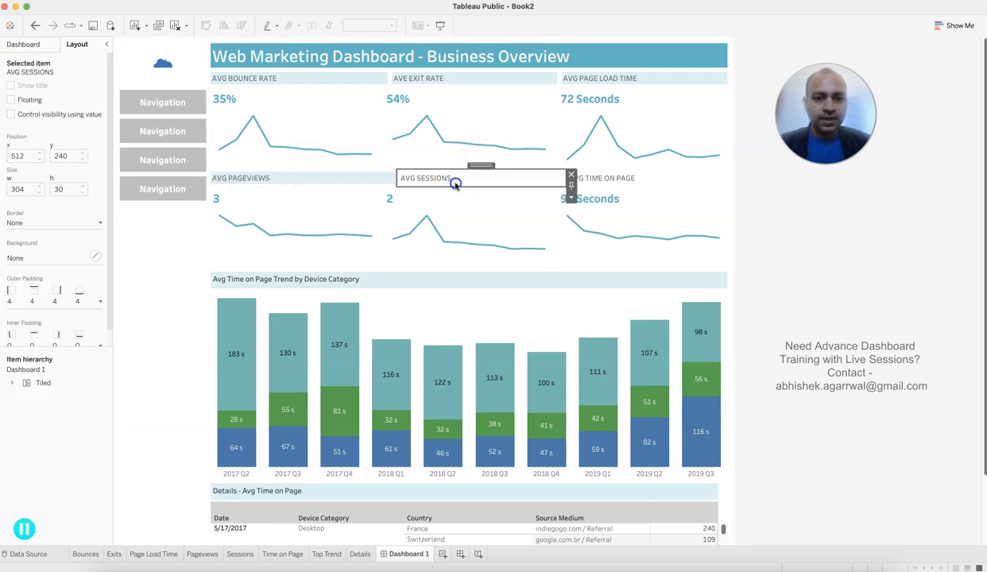
{"action": "left_click", "coordinate": [95, 256]}
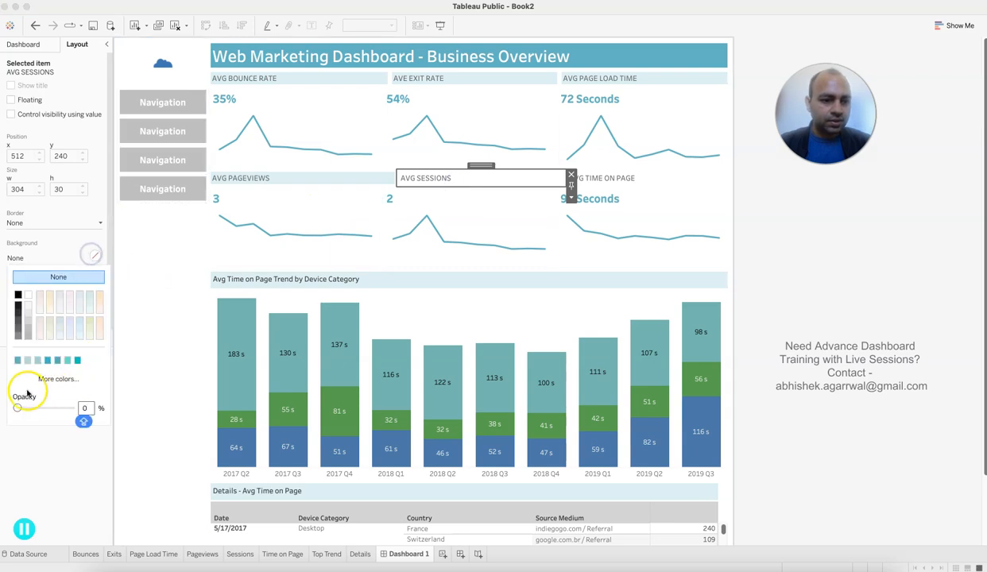
{"action": "left_click", "coordinate": [15, 361]}
{"action": "left_click", "coordinate": [87, 408]}
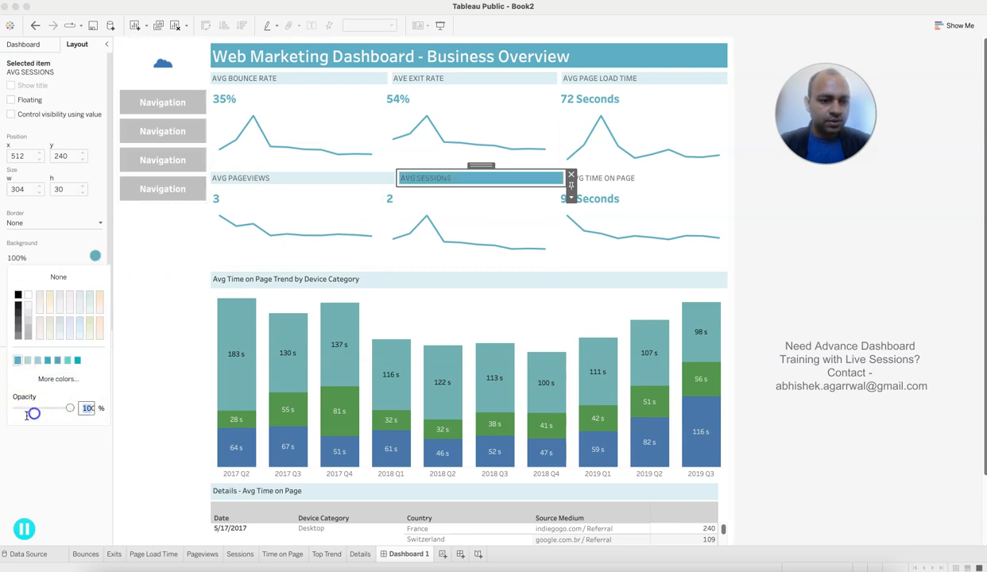
{"action": "left_click", "coordinate": [668, 183]}
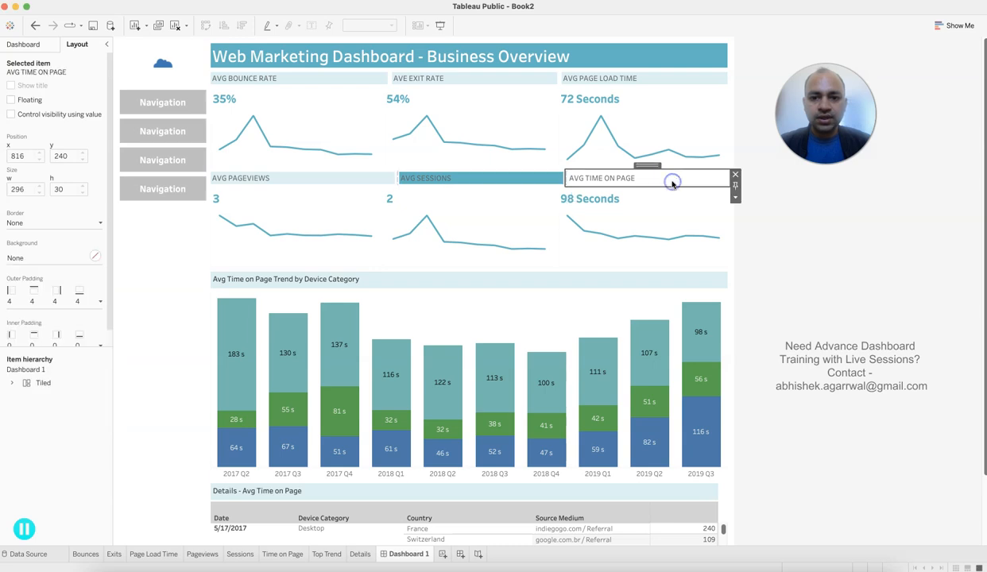
{"action": "left_click", "coordinate": [427, 176]}
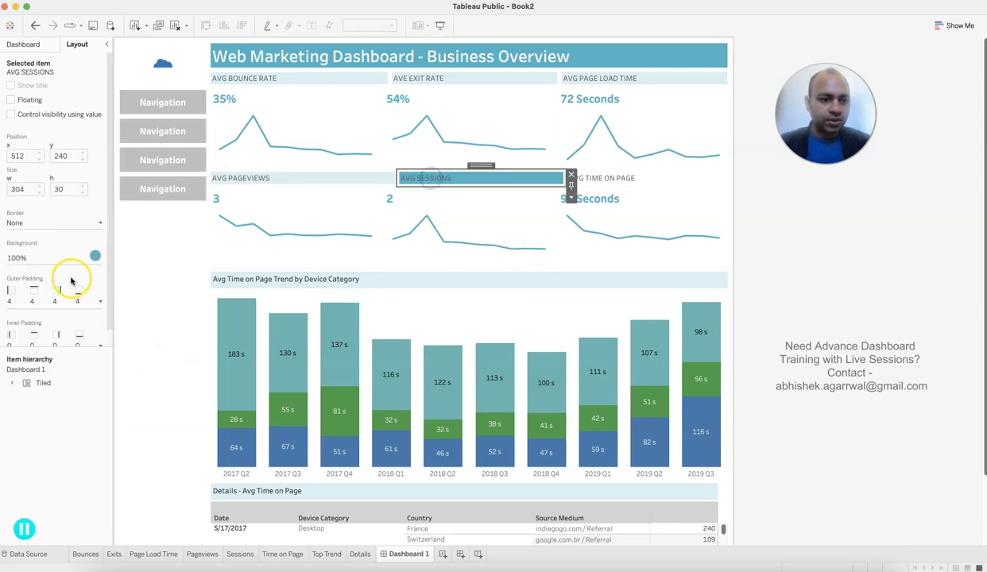
{"action": "left_click", "coordinate": [96, 255]}
{"action": "left_click", "coordinate": [88, 407]}
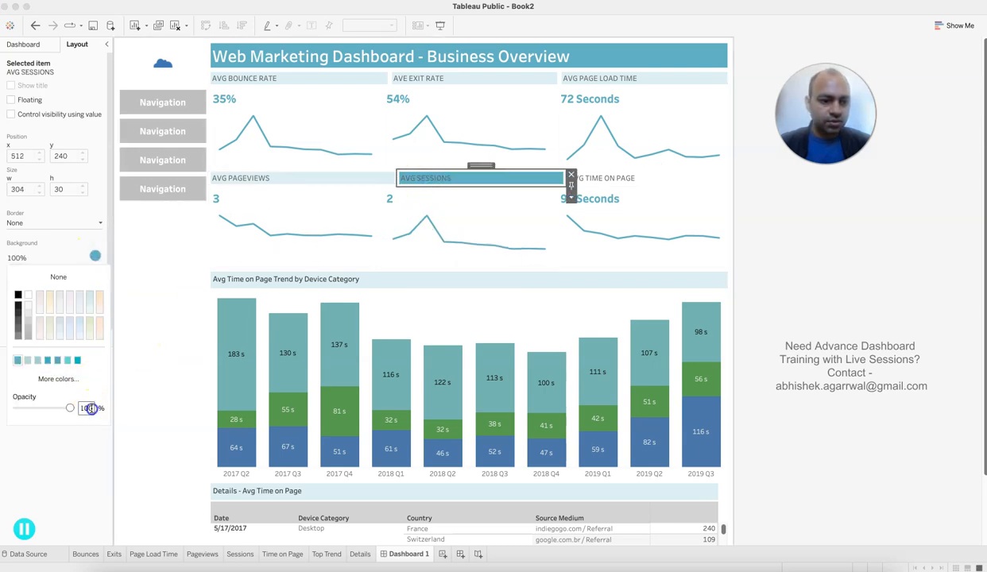
{"action": "type", "text": "2"}
{"action": "left_click", "coordinate": [78, 510]}
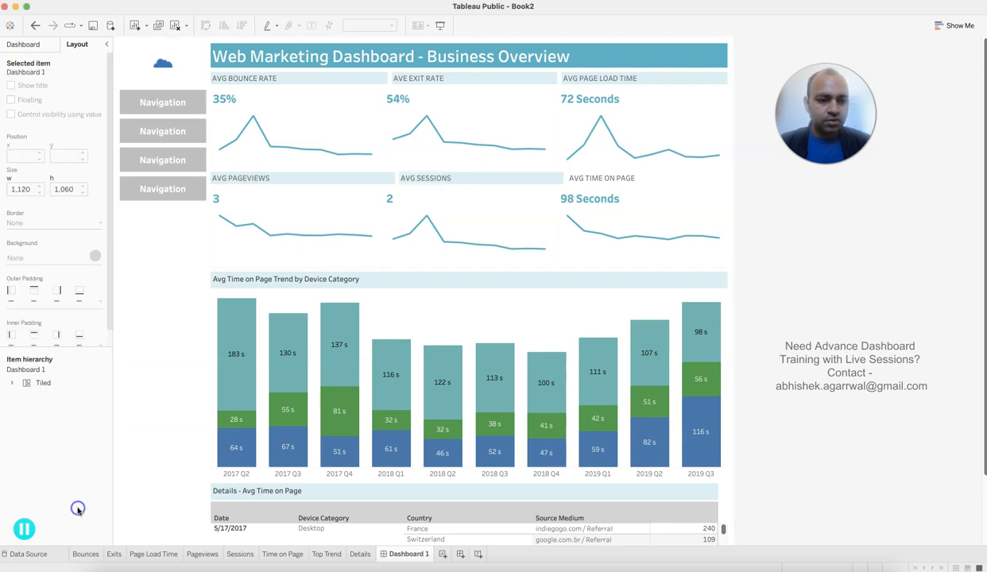
Step: Apply the teal-blue background at 20% opacity to the AVG TIME ON PAGE label
{"action": "left_click", "coordinate": [646, 178]}
{"action": "left_click", "coordinate": [94, 255]}
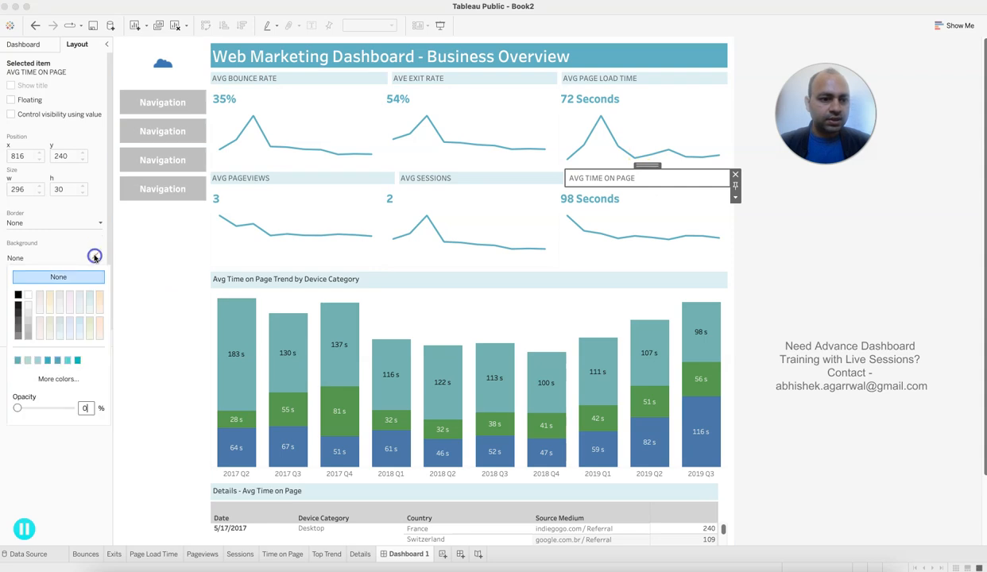
{"action": "left_click", "coordinate": [18, 360]}
{"action": "left_click", "coordinate": [89, 407]}
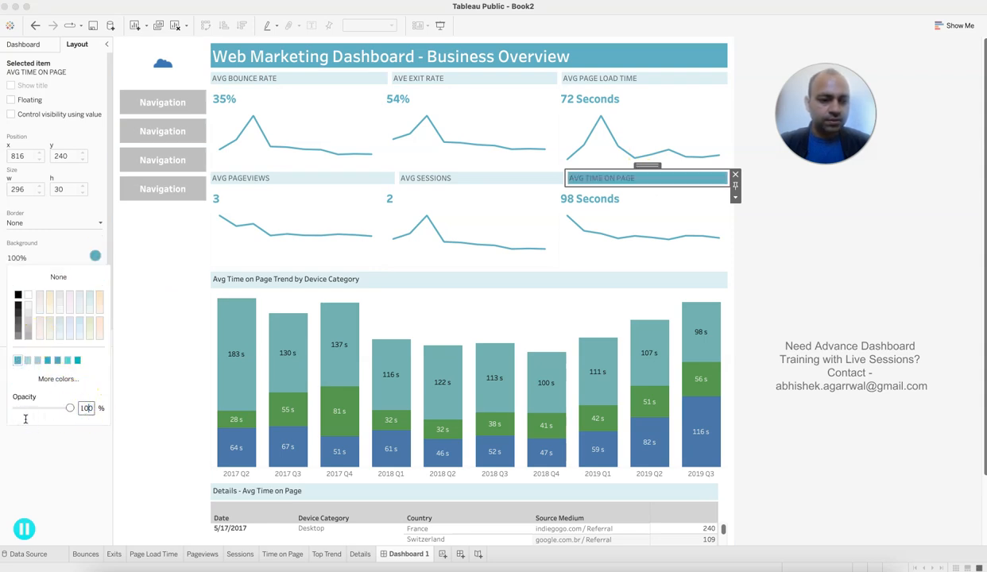
{"action": "type", "text": "20"}
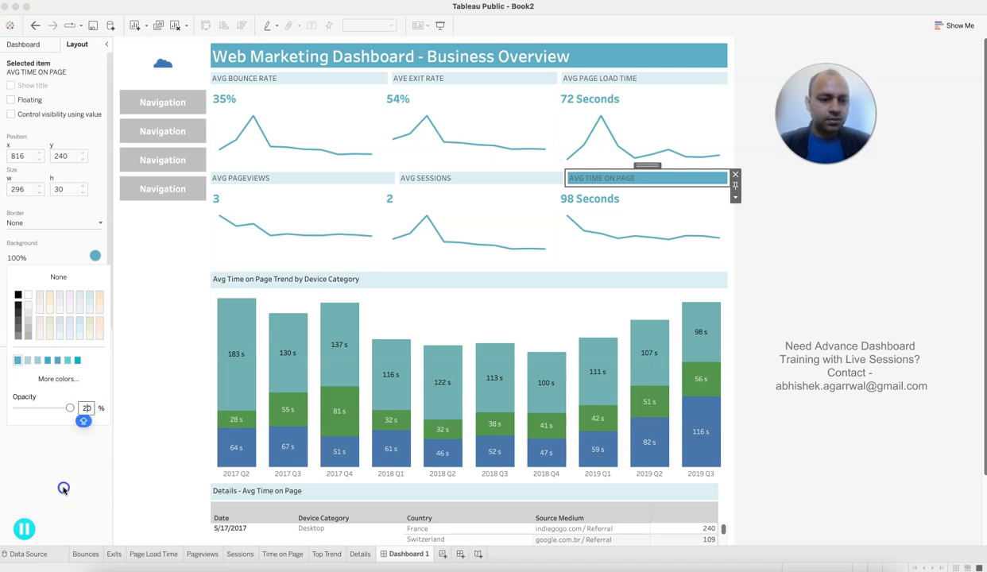
{"action": "left_click", "coordinate": [66, 485]}
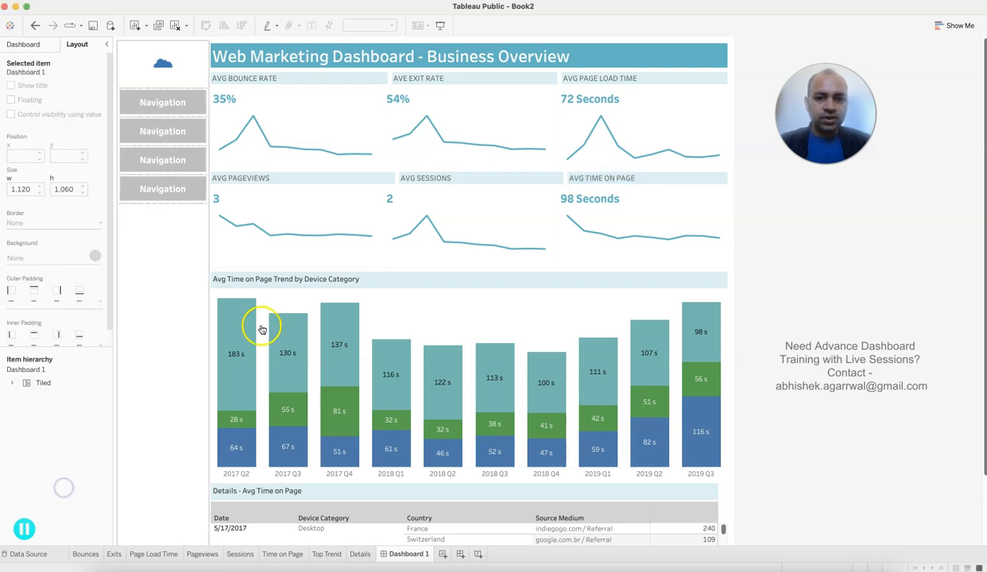
Step: Check the KPI shading in the Book1 reference dashboard and give the Bounces chart in Book2 a light gray background
{"action": "left_click", "coordinate": [245, 100]}
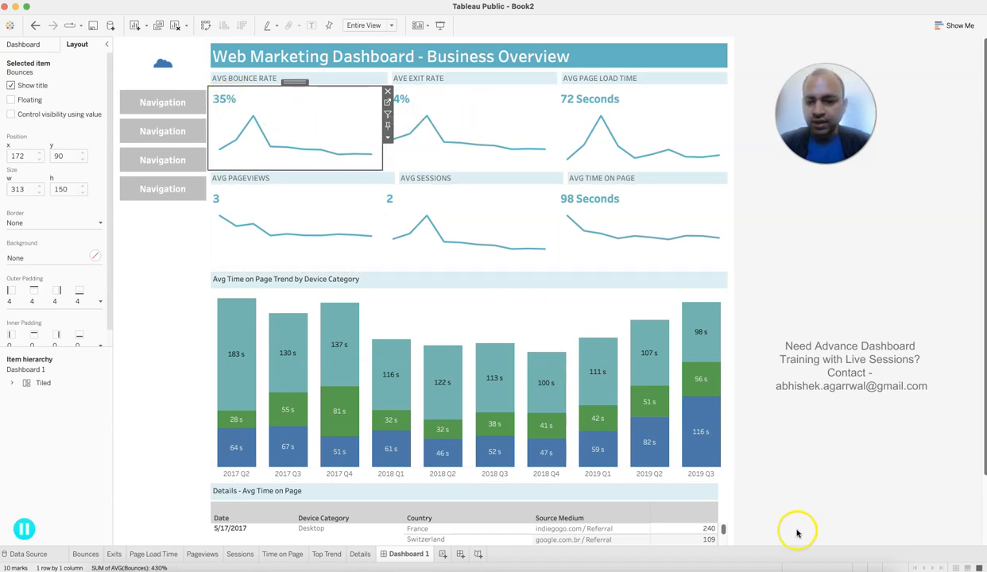
{"action": "left_click", "coordinate": [749, 566]}
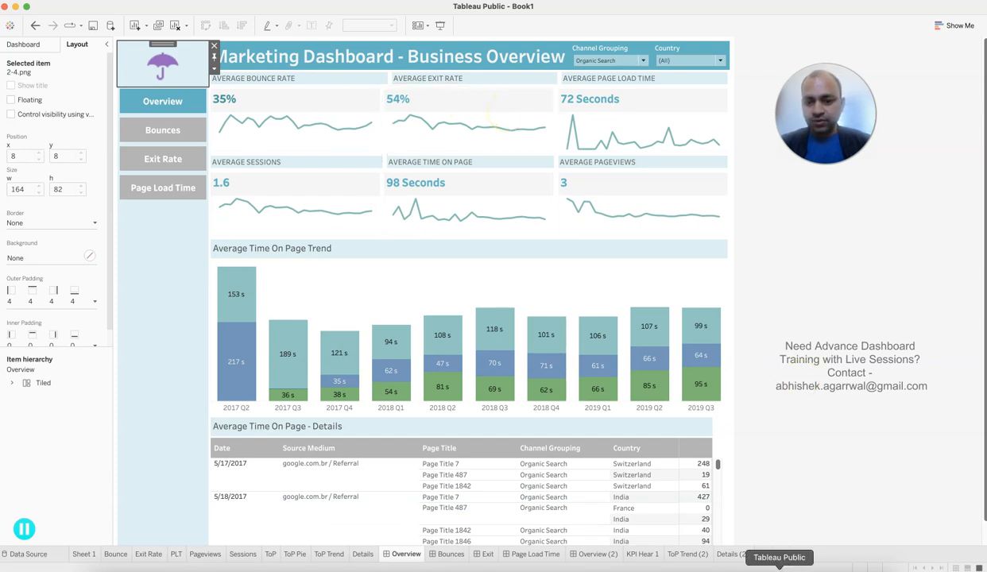
{"action": "left_click", "coordinate": [779, 567]}
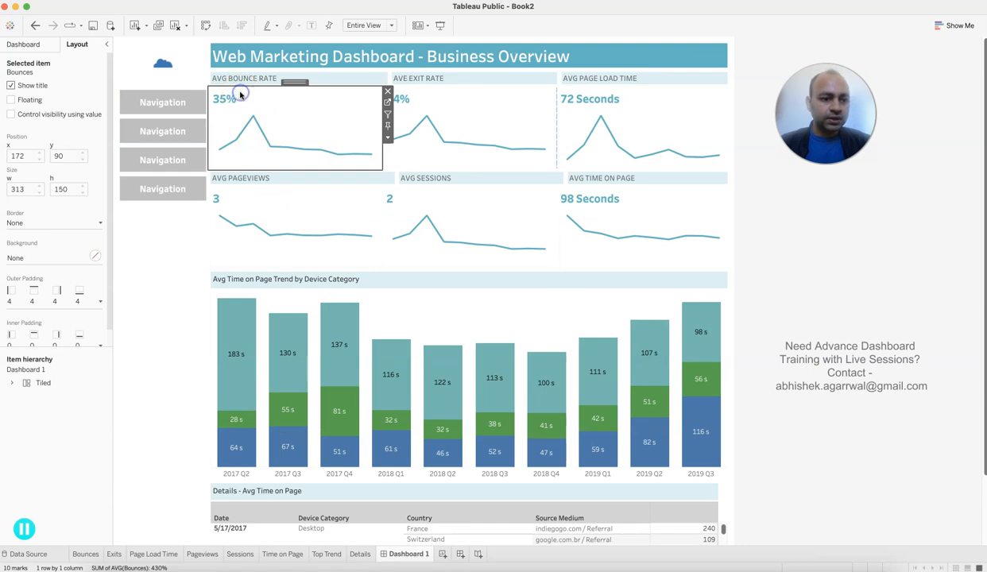
{"action": "left_click", "coordinate": [95, 255]}
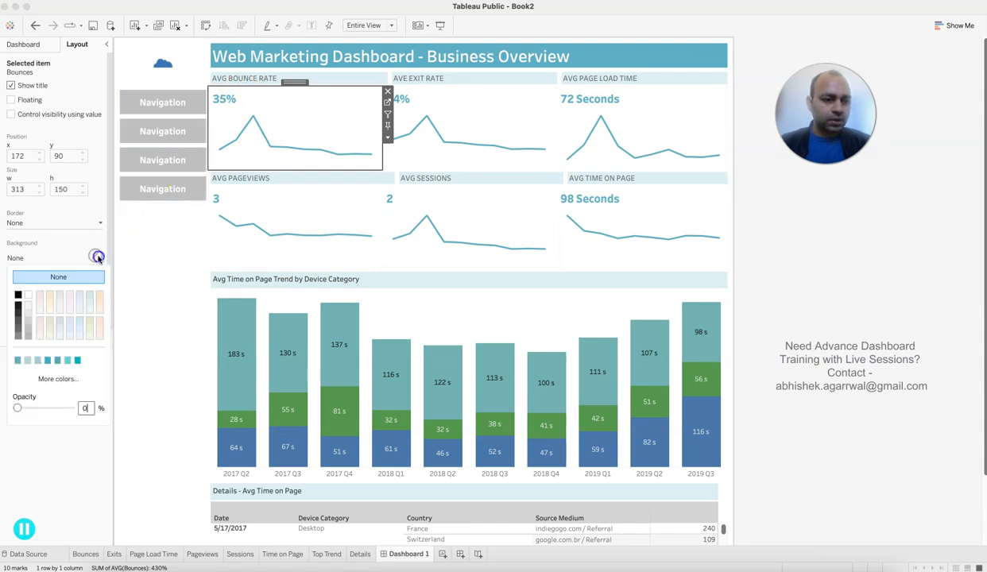
{"action": "left_click", "coordinate": [29, 312]}
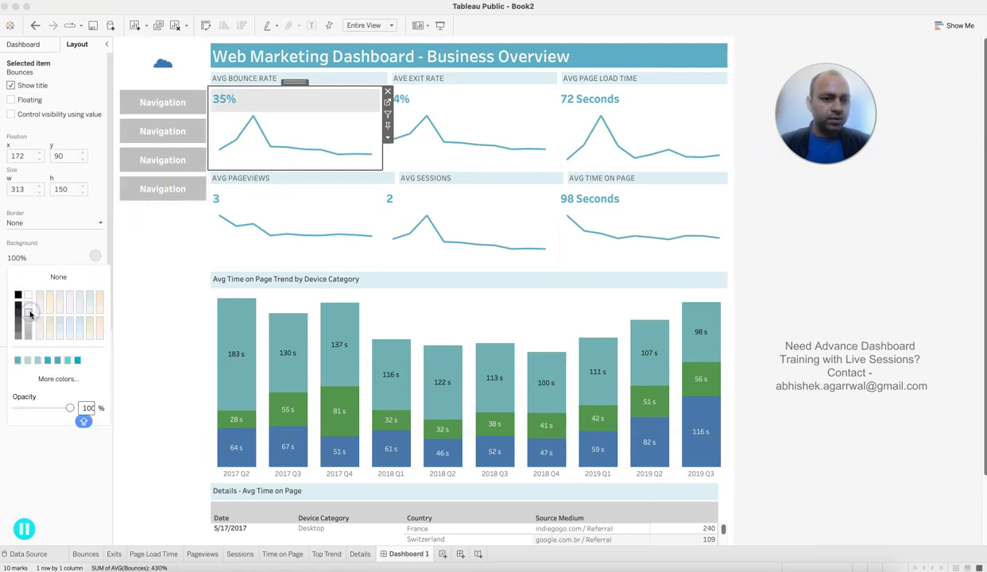
Step: Give the Exits and Page Load Time charts the same light gray background as the Bounces chart
{"action": "left_click", "coordinate": [429, 101]}
{"action": "left_click", "coordinate": [95, 255]}
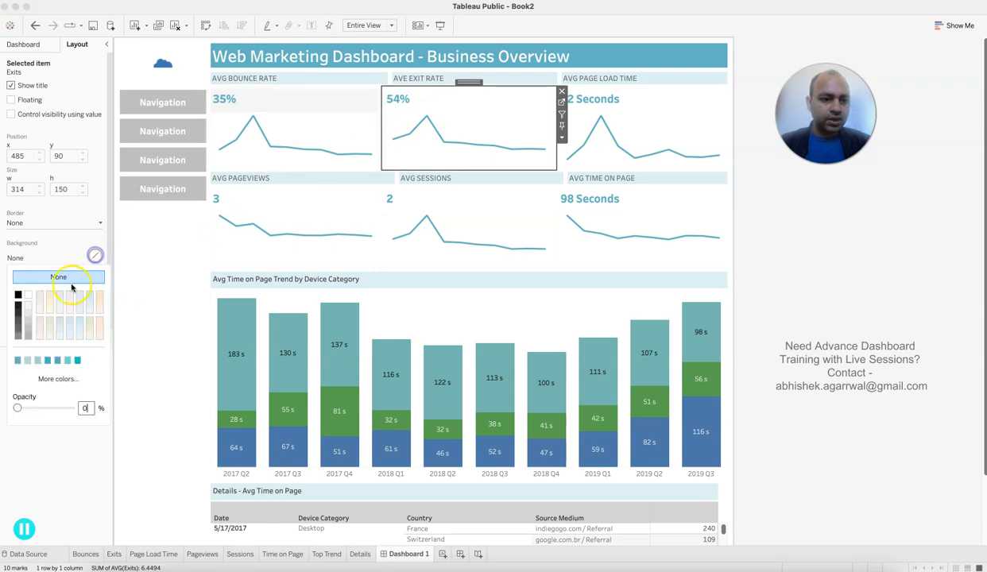
{"action": "left_click", "coordinate": [27, 306]}
{"action": "left_click", "coordinate": [623, 108]}
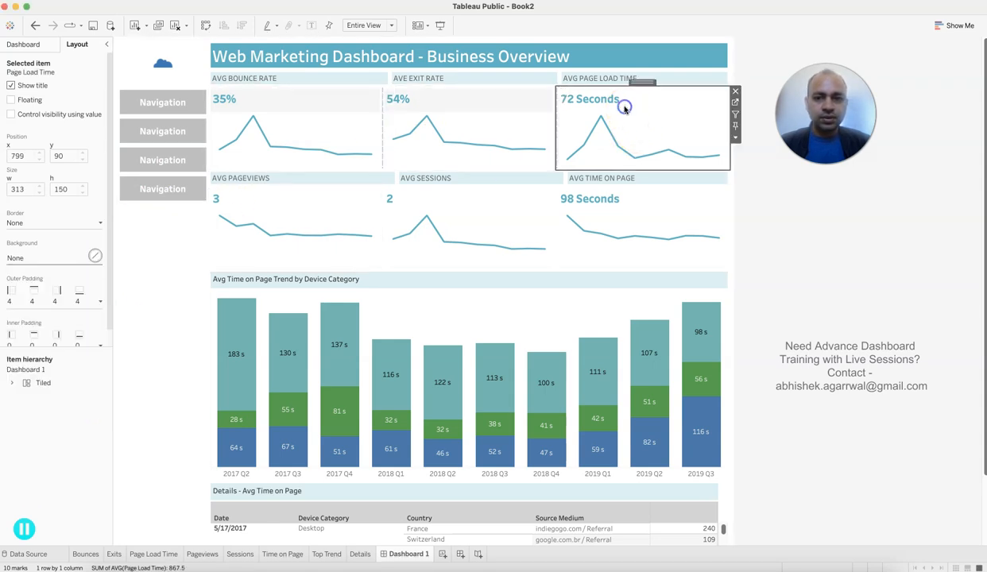
{"action": "left_click", "coordinate": [95, 257]}
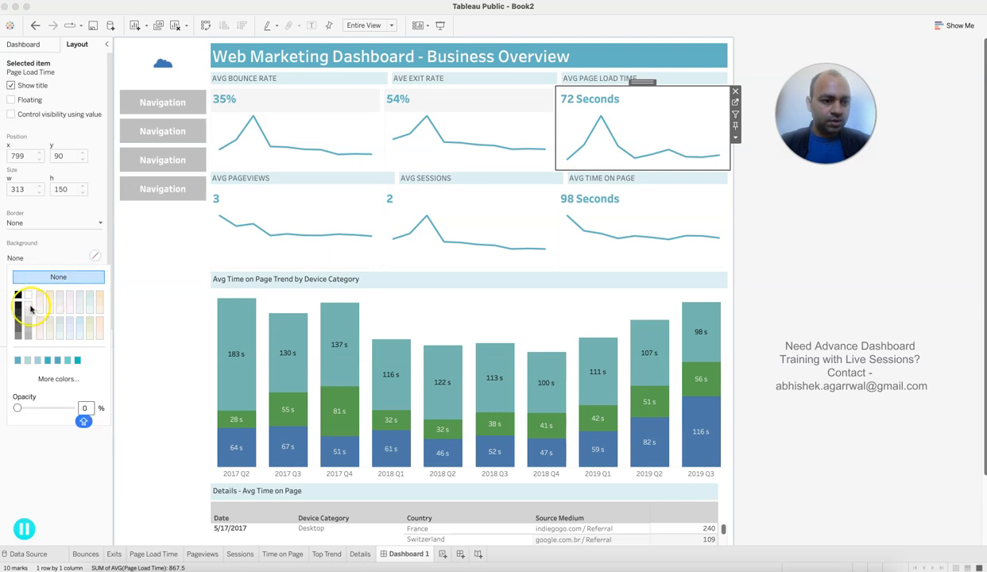
{"action": "left_click", "coordinate": [29, 308]}
Step: Apply the light gray background to the second-row Pageviews, Sessions and Time on Page charts
{"action": "left_click", "coordinate": [248, 199]}
{"action": "left_click", "coordinate": [96, 257]}
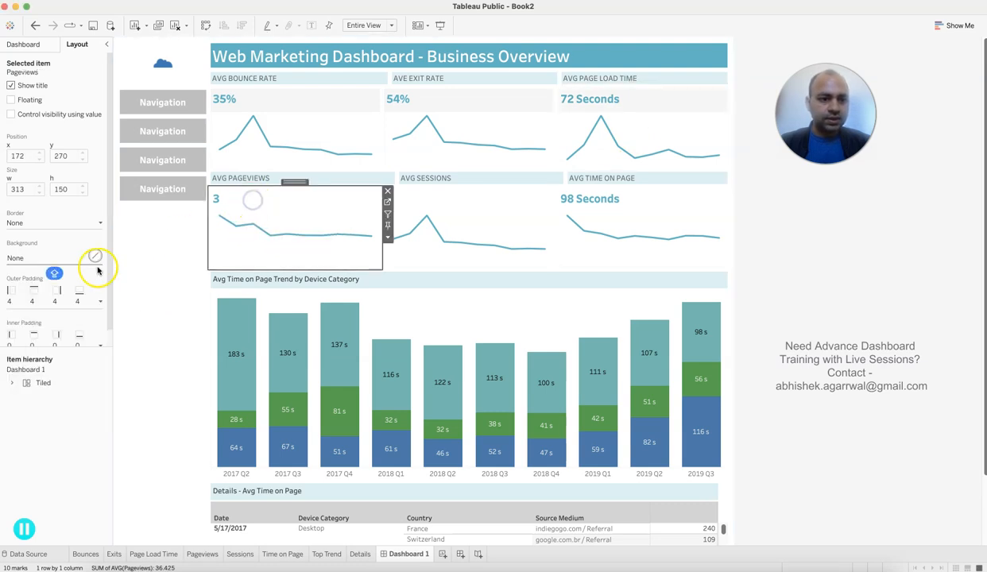
{"action": "left_click", "coordinate": [29, 309]}
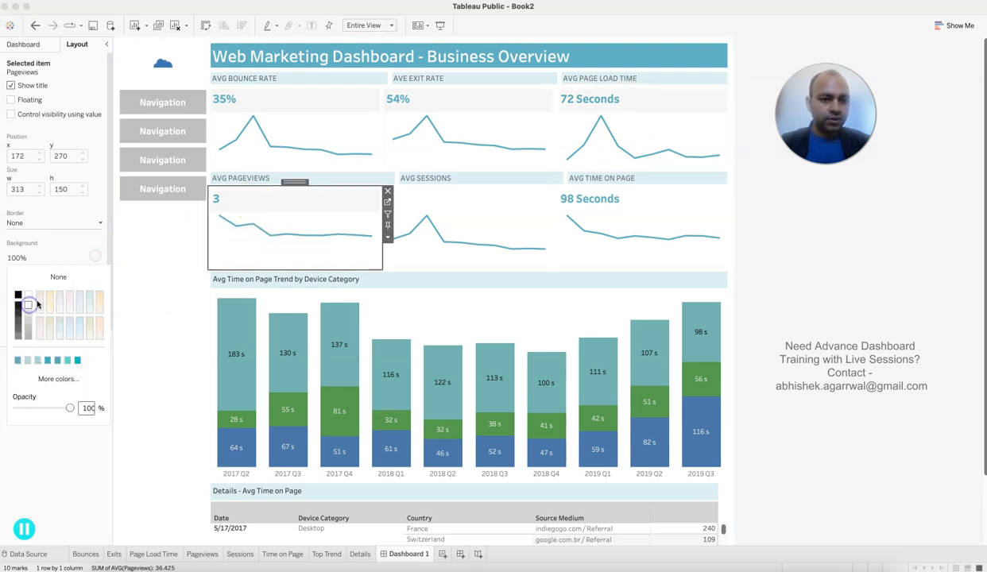
{"action": "left_click", "coordinate": [452, 197]}
{"action": "left_click", "coordinate": [95, 257]}
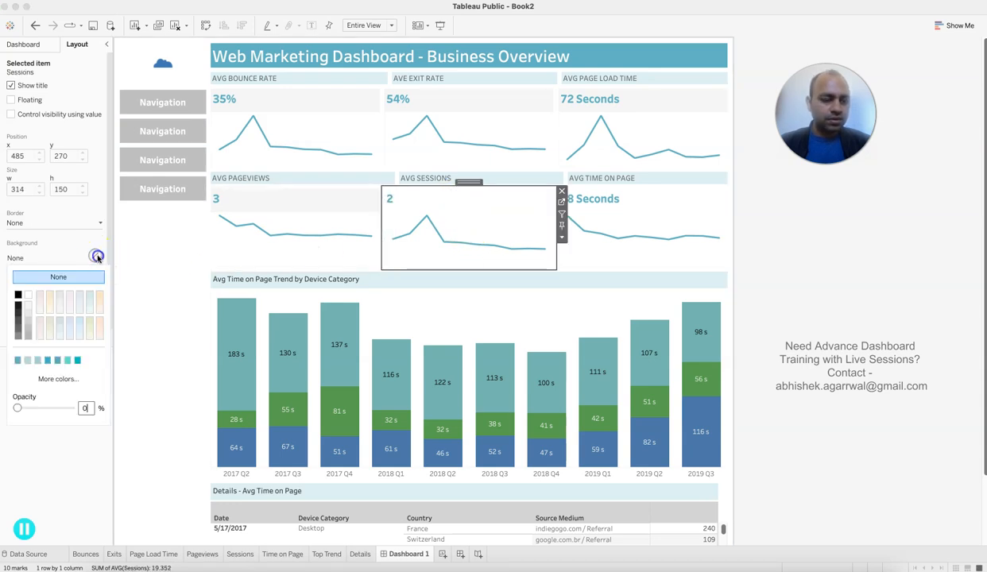
{"action": "left_click", "coordinate": [590, 201]}
{"action": "left_click", "coordinate": [95, 257]}
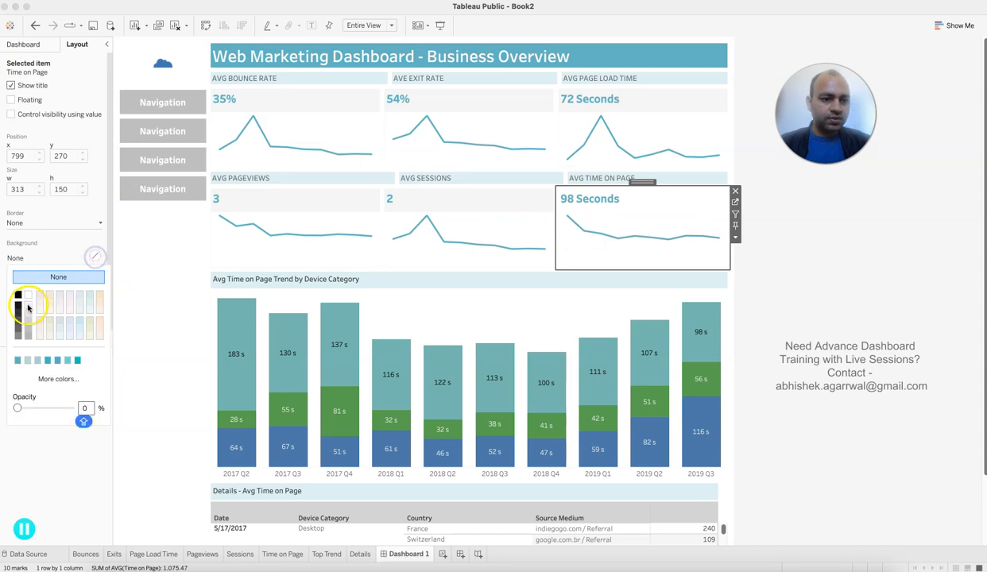
{"action": "left_click", "coordinate": [28, 308]}
{"action": "left_click", "coordinate": [796, 326]}
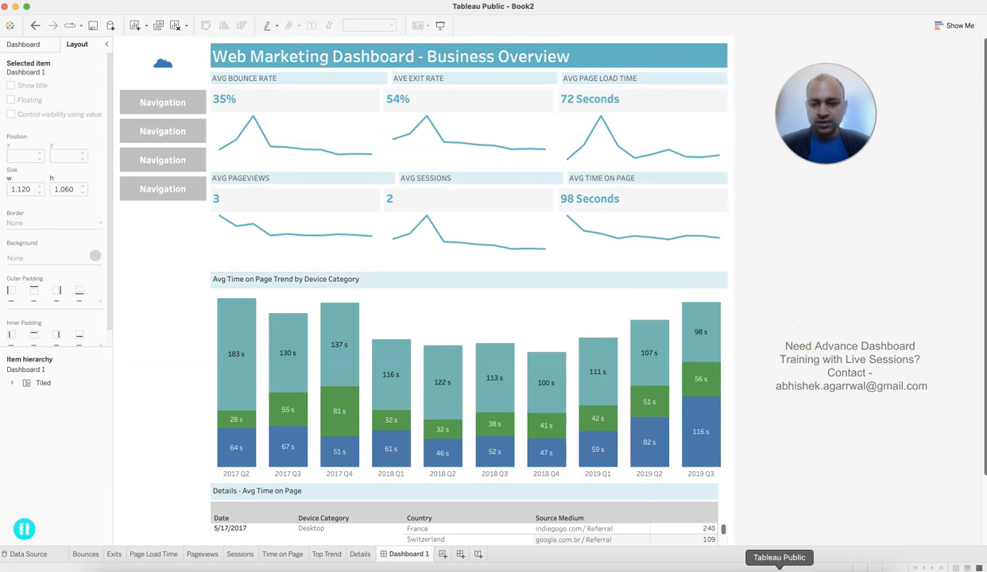
Step: Compare with the Book1 reference dashboard, and in Book2's Top Trend sheet hide the Device Category color legend
{"action": "left_click", "coordinate": [756, 568]}
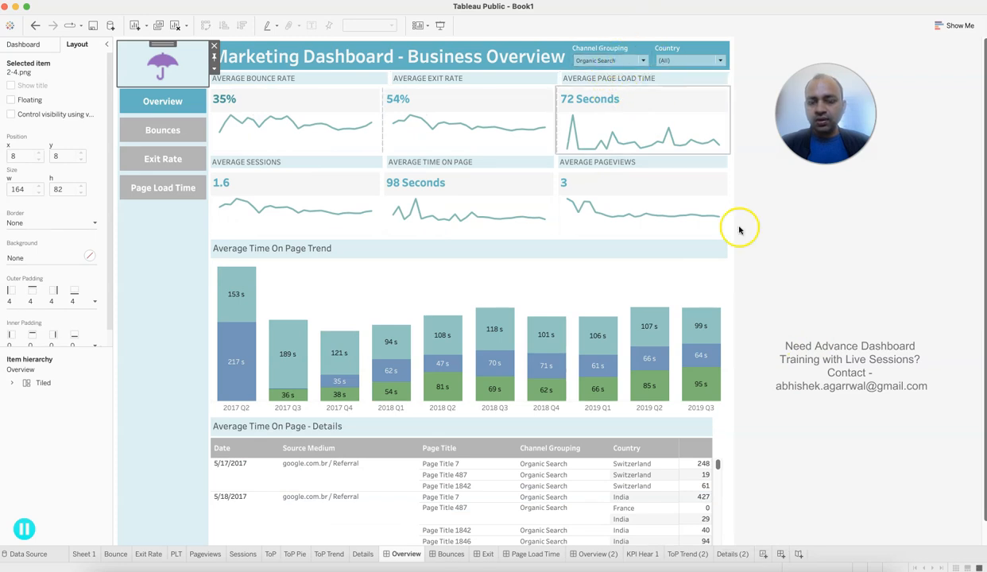
{"action": "left_click", "coordinate": [778, 567]}
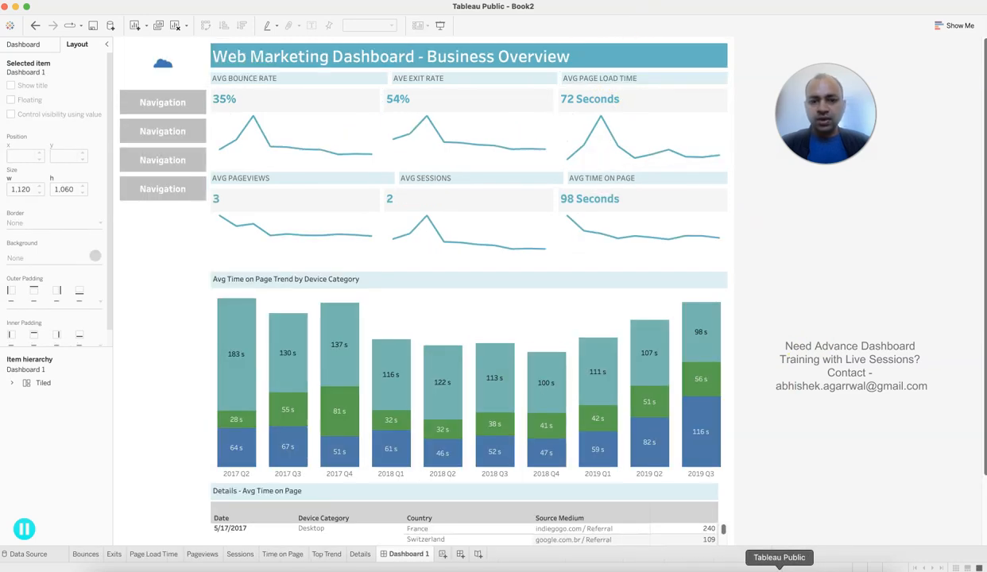
{"action": "left_click", "coordinate": [650, 295]}
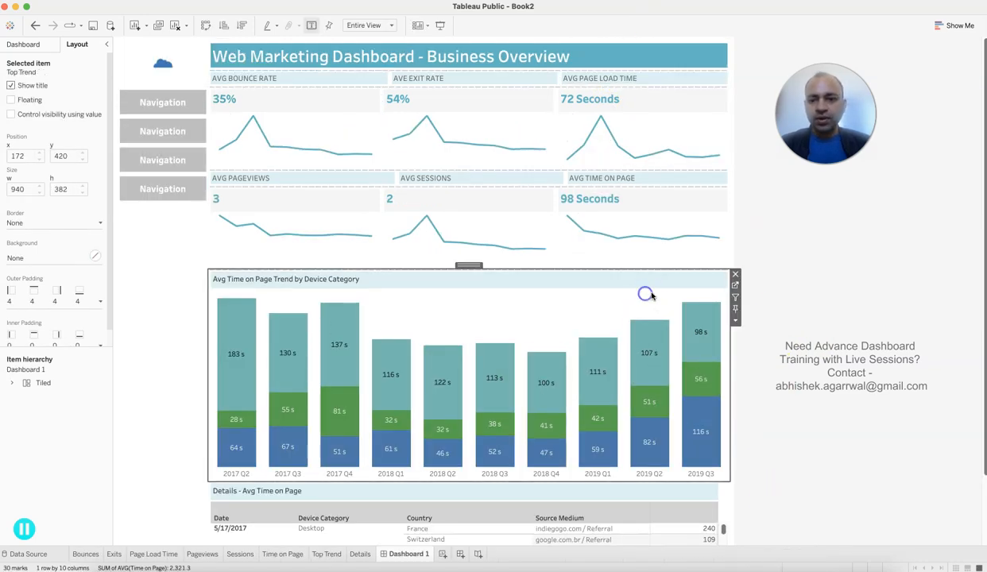
{"action": "left_click", "coordinate": [736, 285]}
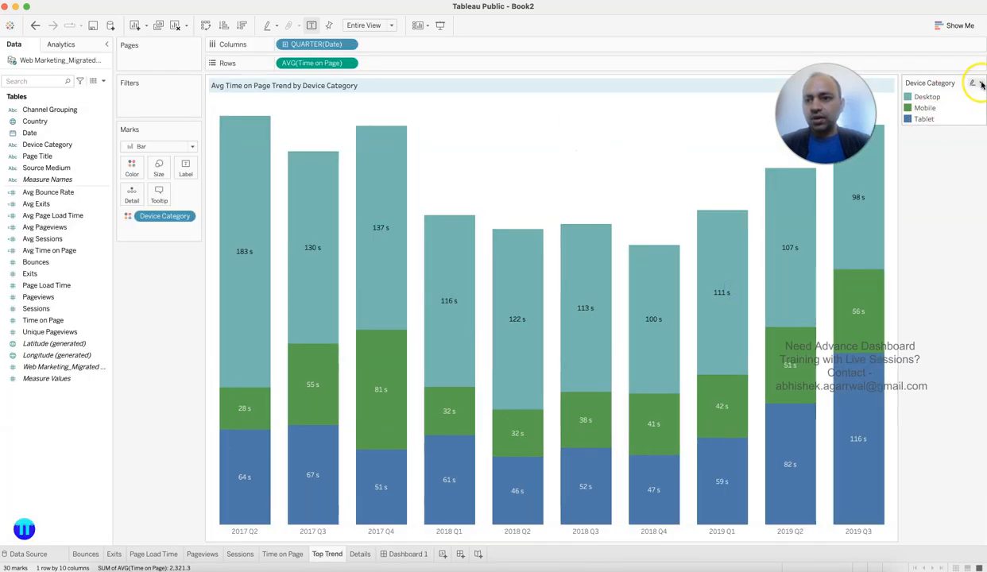
{"action": "left_click", "coordinate": [981, 84]}
{"action": "left_click", "coordinate": [936, 166]}
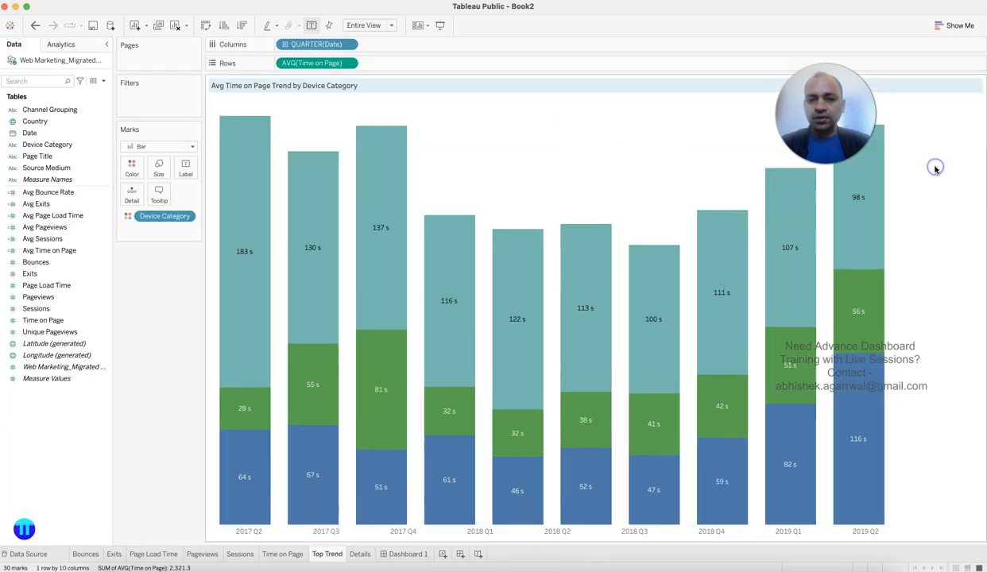
{"action": "left_click", "coordinate": [60, 144]}
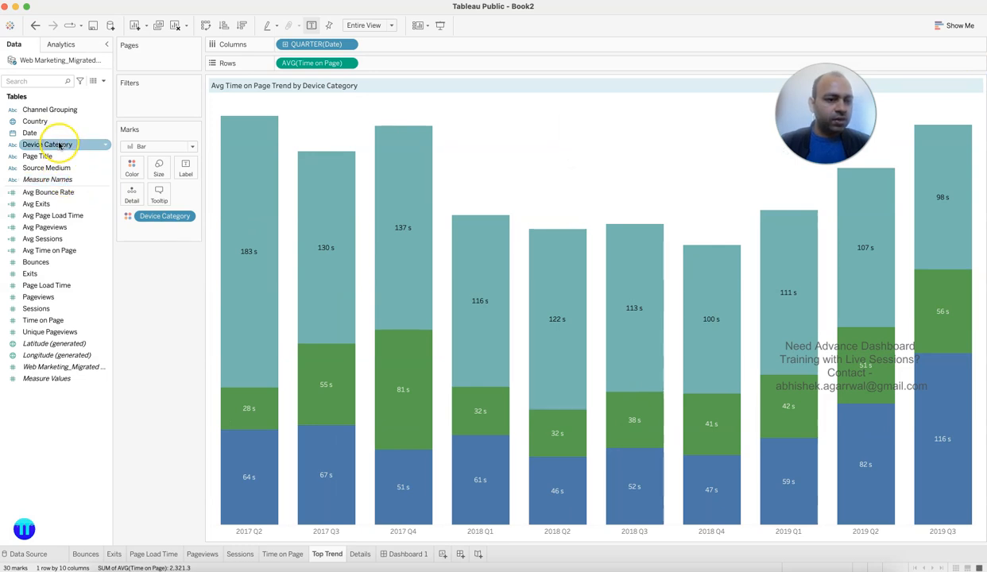
{"action": "left_click_drag", "start_coordinate": [60, 145], "coordinate": [152, 99]}
{"action": "key", "text": "Escape"}
Step: Add Country as a filter on the Top Trend sheet with all values selected
{"action": "left_click_drag", "start_coordinate": [57, 121], "coordinate": [150, 110]}
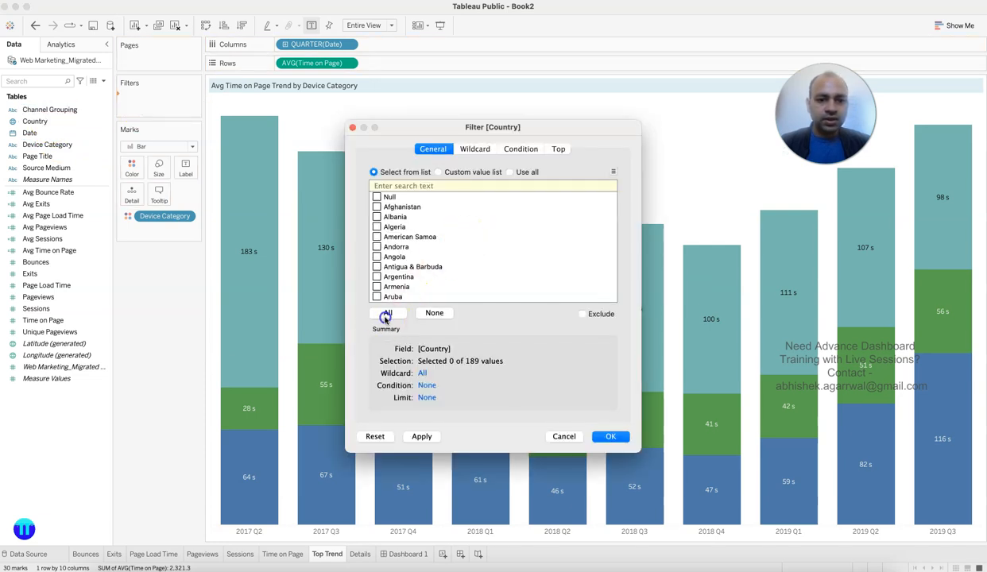
{"action": "left_click", "coordinate": [387, 312]}
{"action": "left_click", "coordinate": [608, 435]}
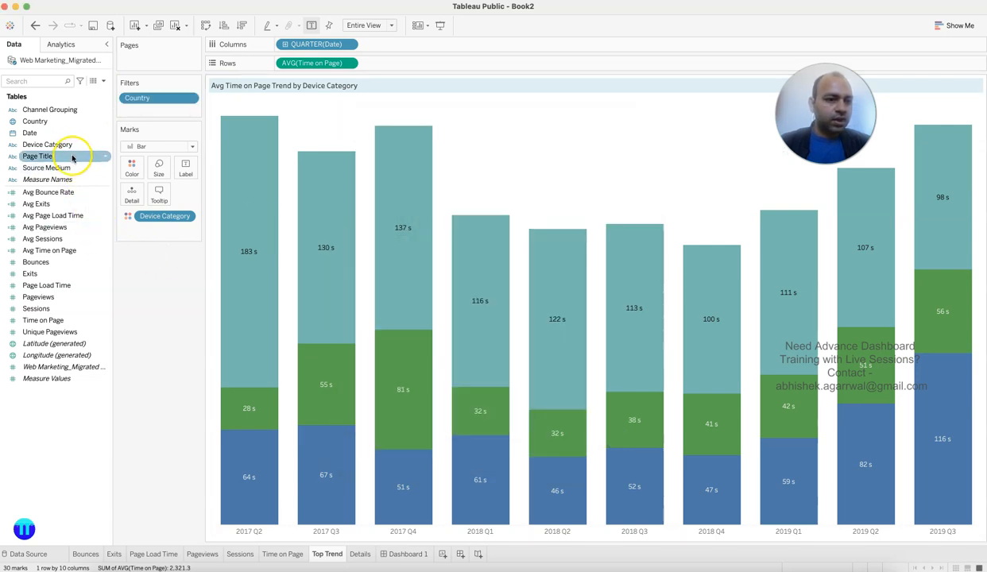
Step: Add Channel Grouping as a filter on the Top Trend sheet with all values selected
{"action": "left_click_drag", "start_coordinate": [73, 170], "coordinate": [146, 112]}
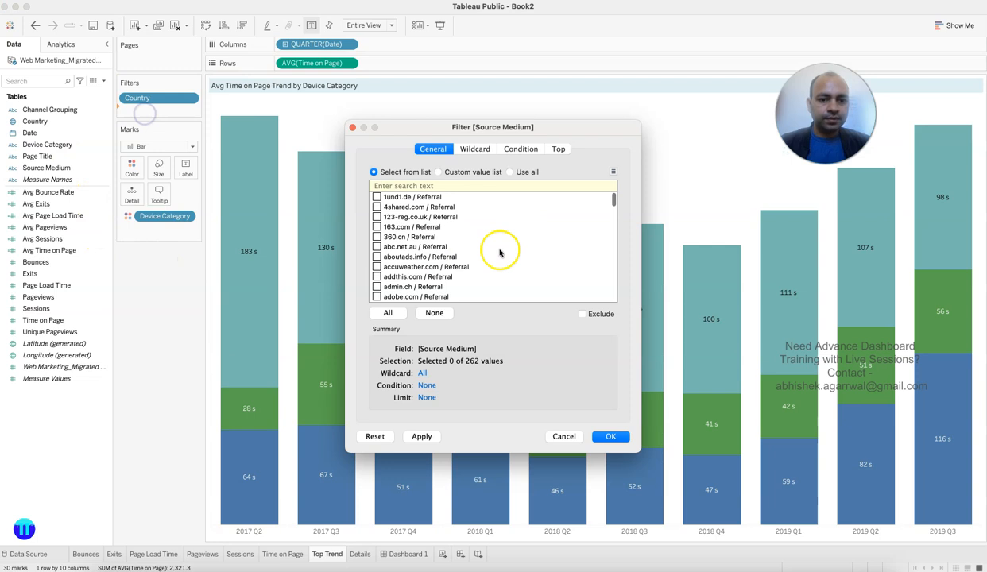
{"action": "key", "text": "Escape"}
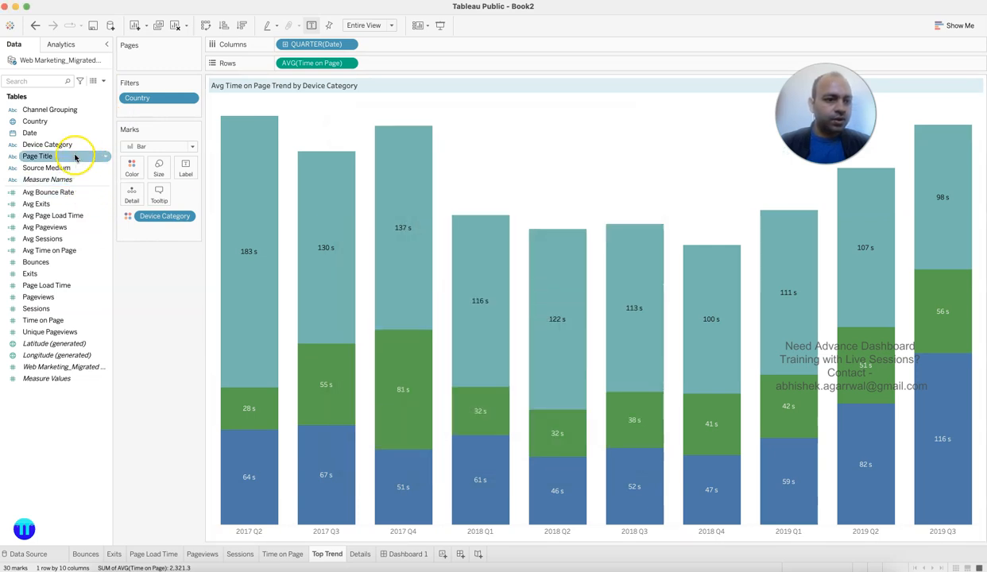
{"action": "left_click_drag", "start_coordinate": [71, 109], "coordinate": [155, 118]}
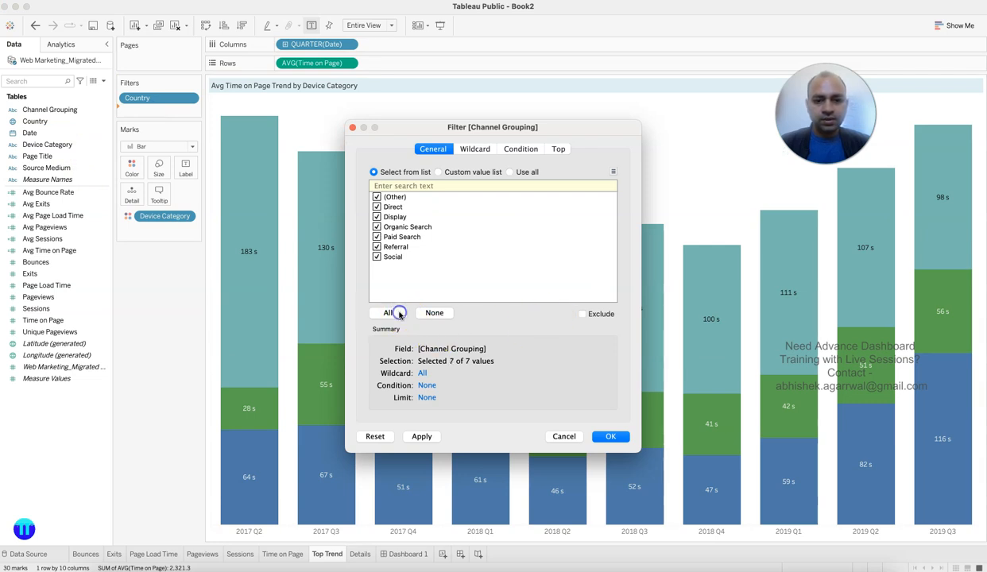
{"action": "left_click", "coordinate": [609, 437]}
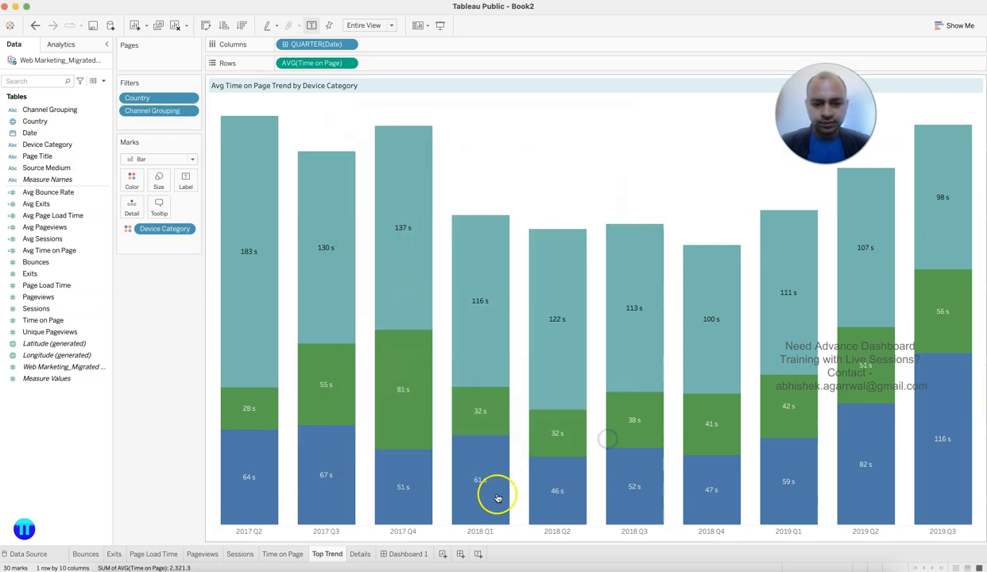
Step: Return to Dashboard 1 and insert a tiled horizontal container between the title banner and the first KPI row
{"action": "left_click", "coordinate": [408, 554]}
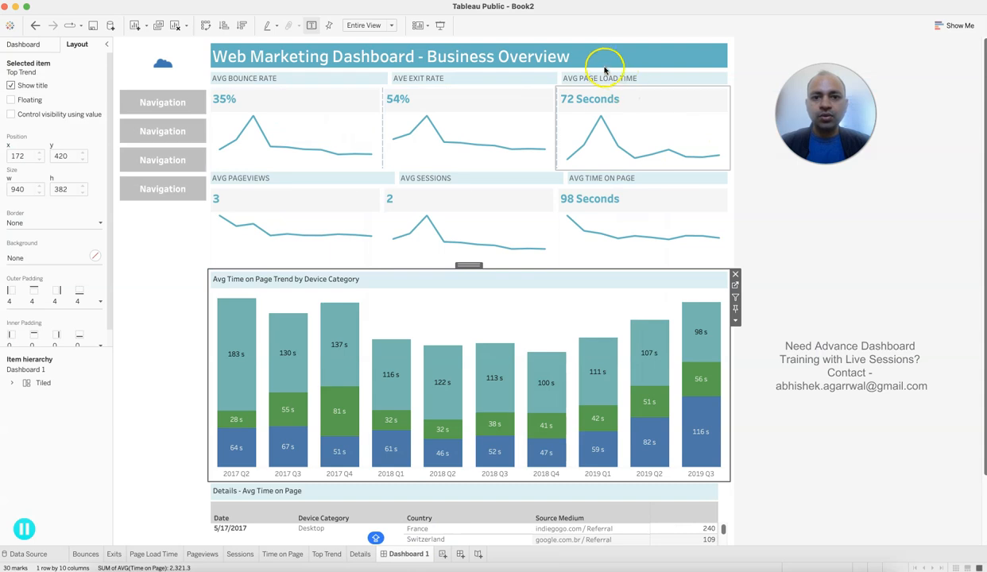
{"action": "left_click", "coordinate": [530, 57]}
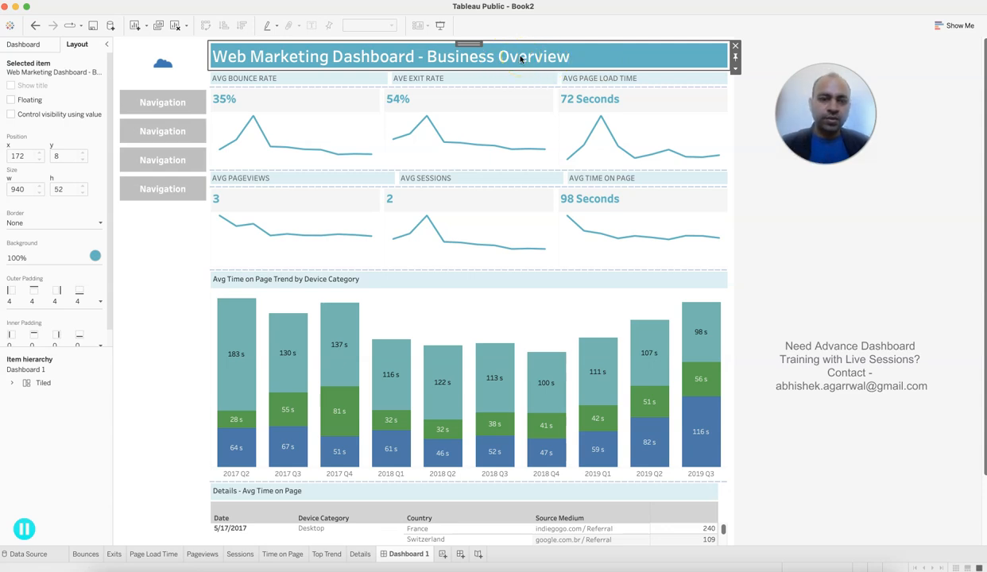
{"action": "left_click", "coordinate": [37, 44]}
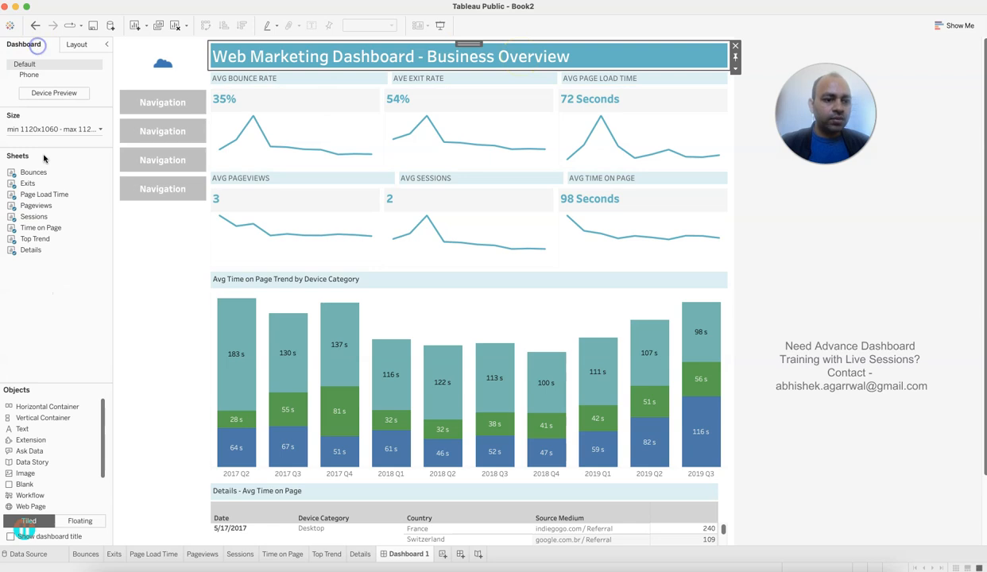
{"action": "mouse_move", "coordinate": [66, 407]}
{"action": "left_mouse_down"}
{"action": "mouse_move", "coordinate": [215, 220]}
{"action": "mouse_move", "coordinate": [356, 75]}
{"action": "mouse_move", "coordinate": [388, 63]}
{"action": "mouse_move", "coordinate": [388, 77]}
{"action": "left_mouse_up"}
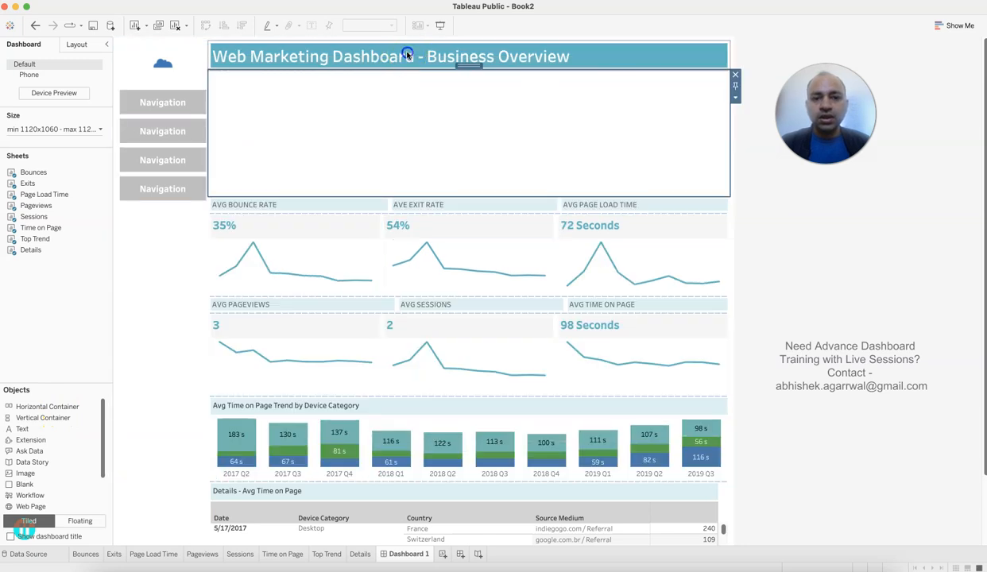
Step: Move the title banner into the new horizontal container and reduce the space it occupies to the banner's height
{"action": "left_click", "coordinate": [406, 54]}
{"action": "left_click", "coordinate": [469, 106]}
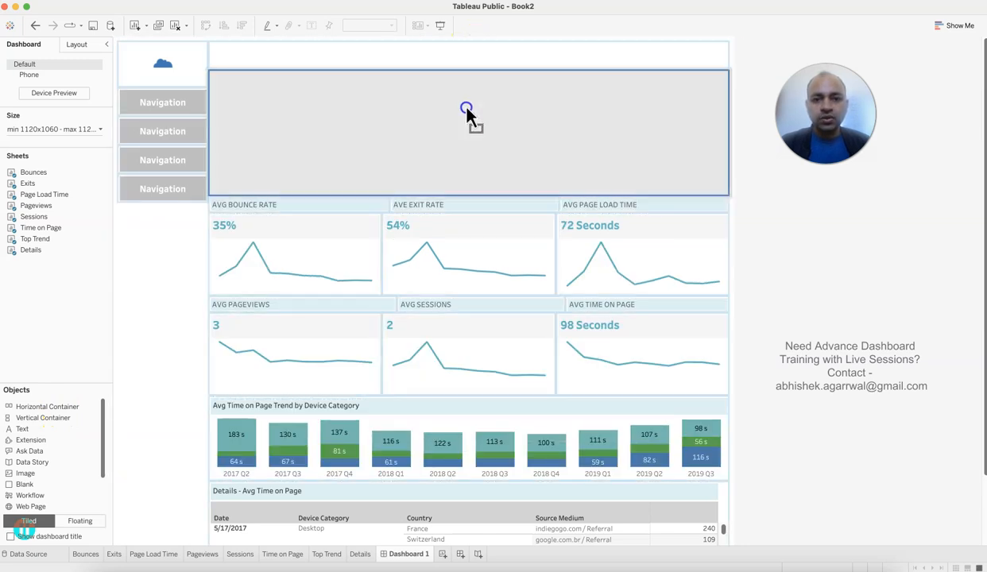
{"action": "key", "text": "Delete"}
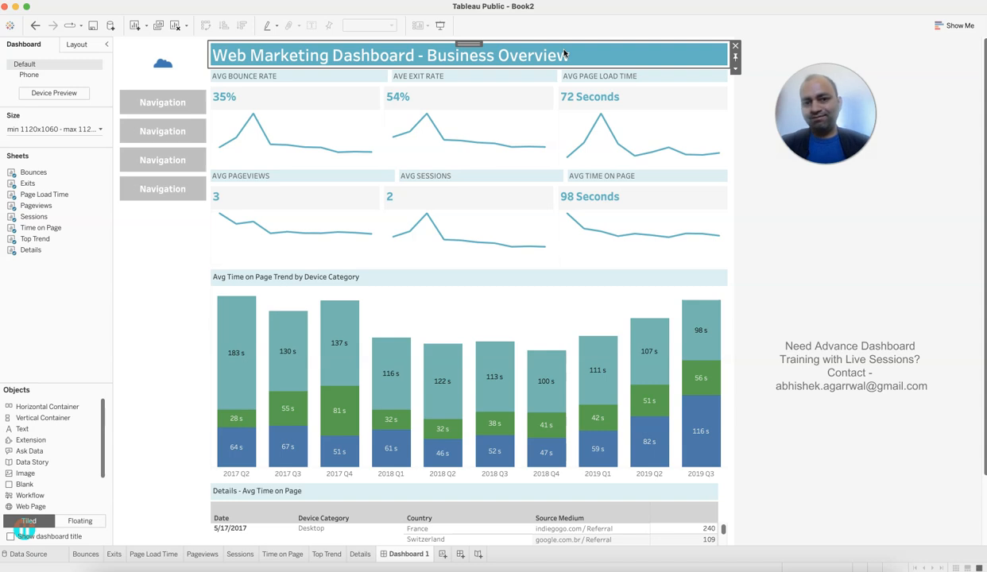
Step: Show the Country and Channel Grouping filters of the Avg Time on Page trend chart on the dashboard
{"action": "left_click", "coordinate": [675, 285]}
{"action": "left_click", "coordinate": [737, 319]}
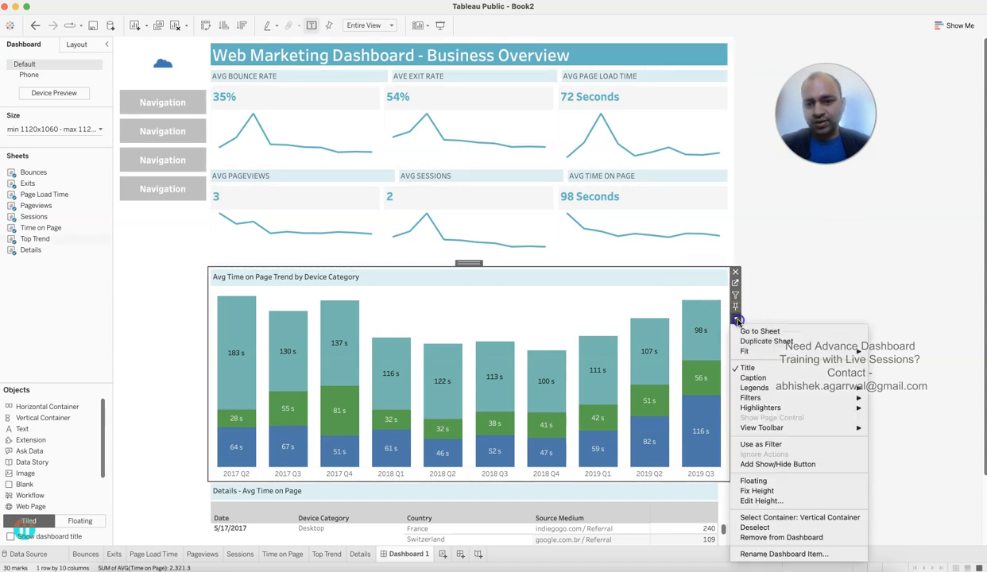
{"action": "mouse_move", "coordinate": [854, 397]}
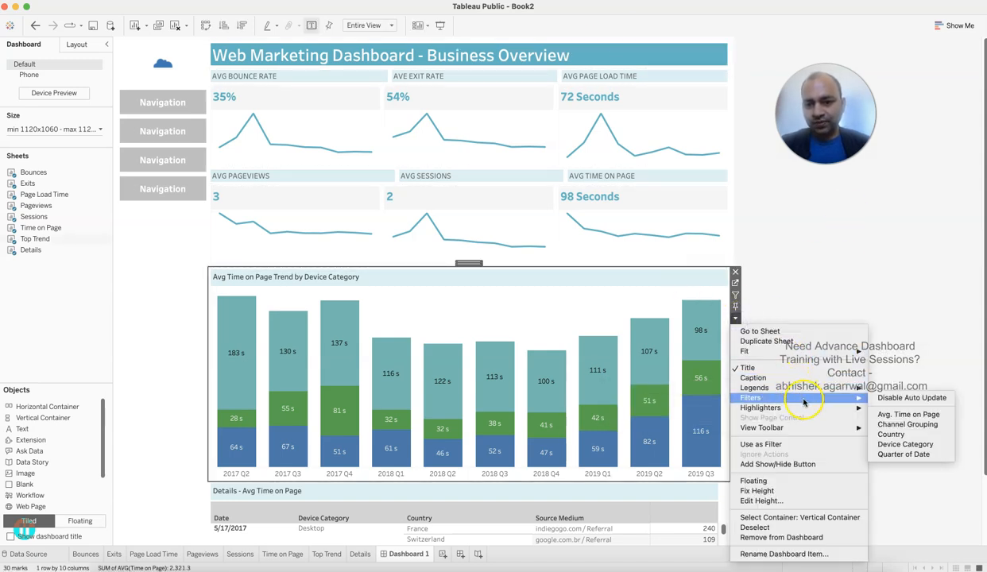
{"action": "left_click", "coordinate": [901, 436]}
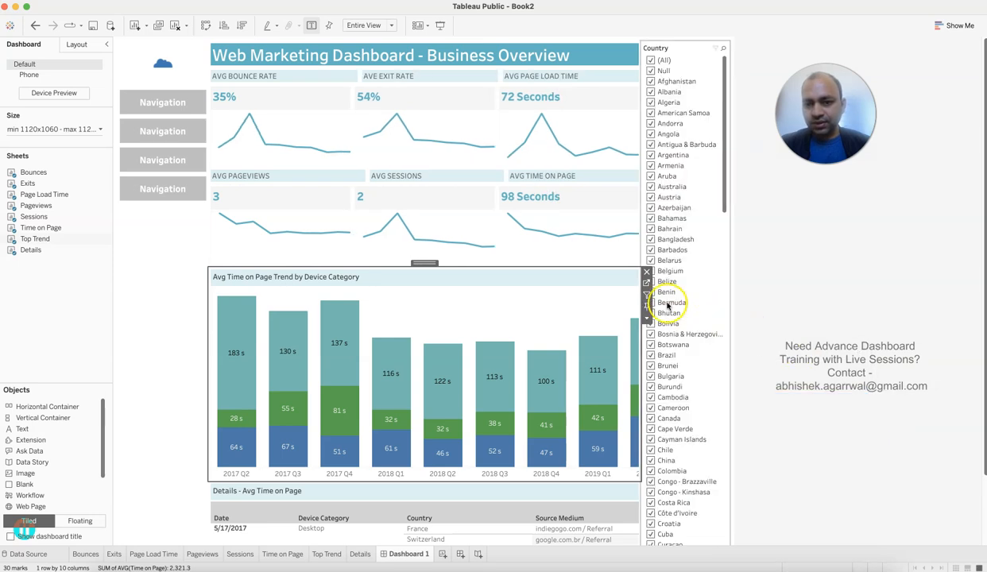
{"action": "left_click", "coordinate": [646, 319]}
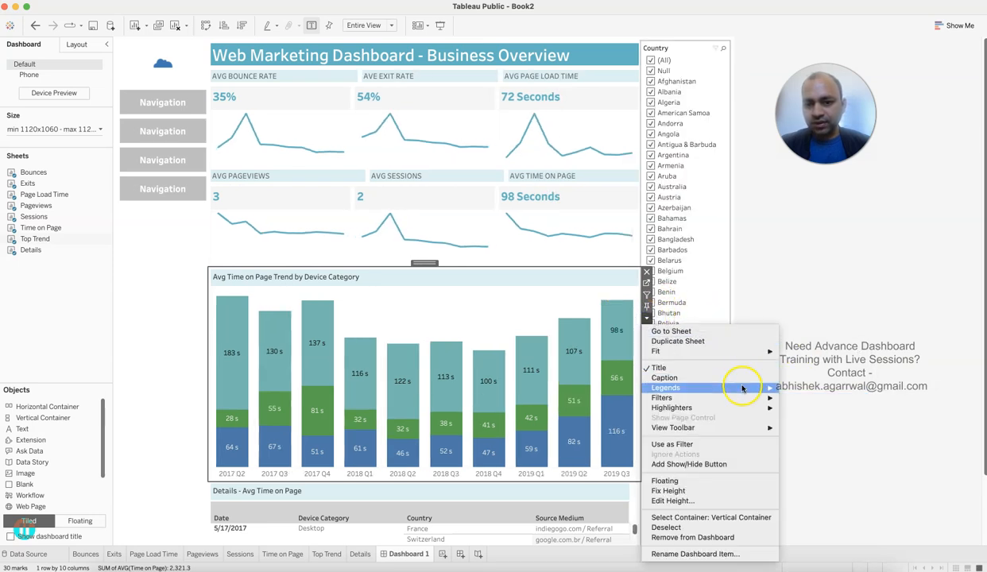
{"action": "mouse_move", "coordinate": [755, 397]}
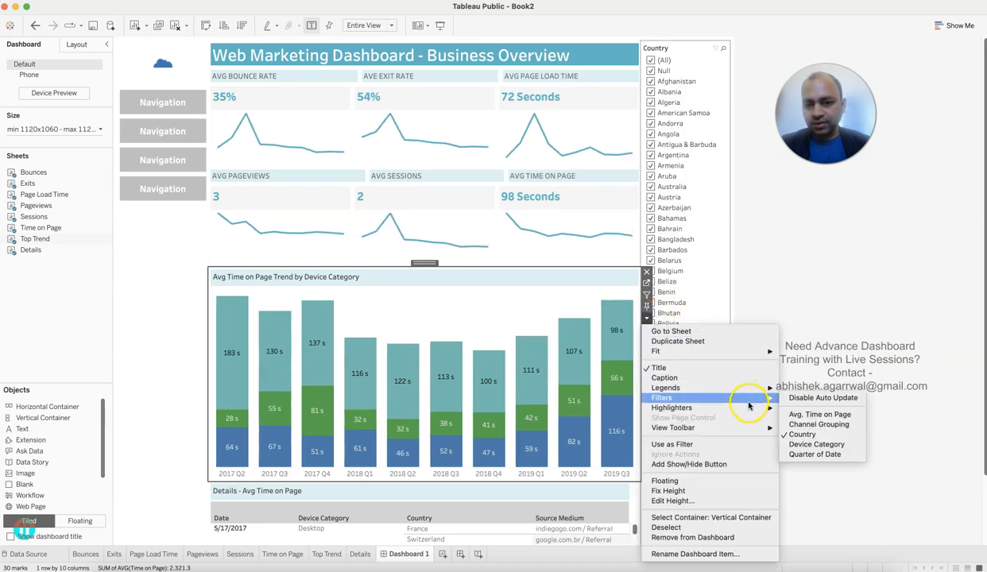
{"action": "left_click", "coordinate": [817, 425]}
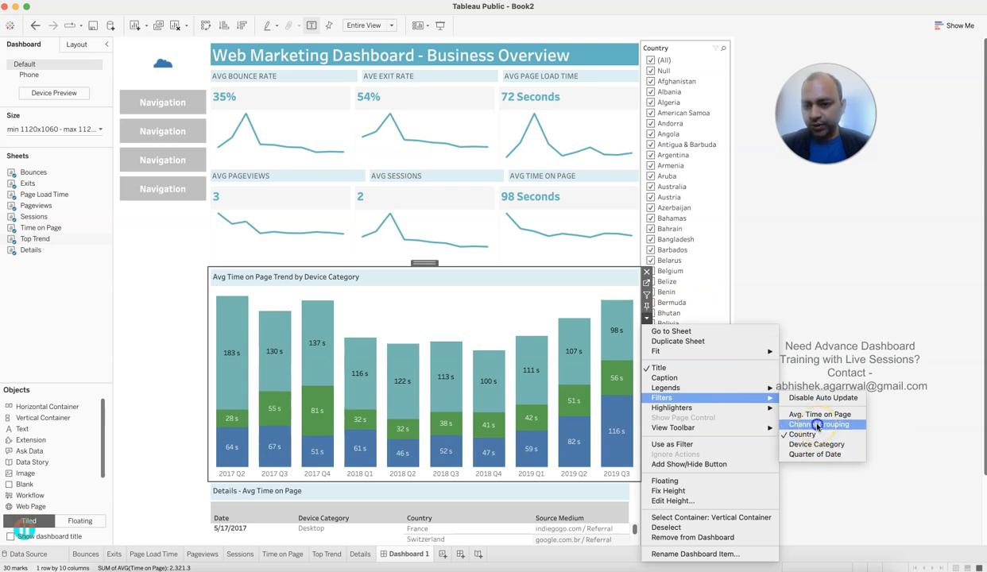
Step: Change the Country and Channel Grouping filters to the Multiple Values (dropdown) style
{"action": "left_click", "coordinate": [686, 47]}
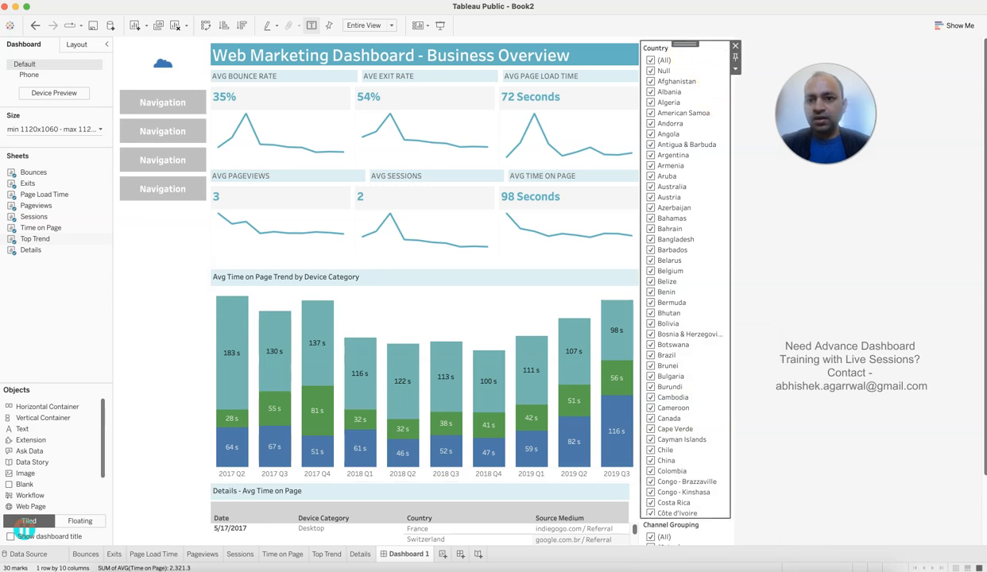
{"action": "left_click", "coordinate": [735, 69]}
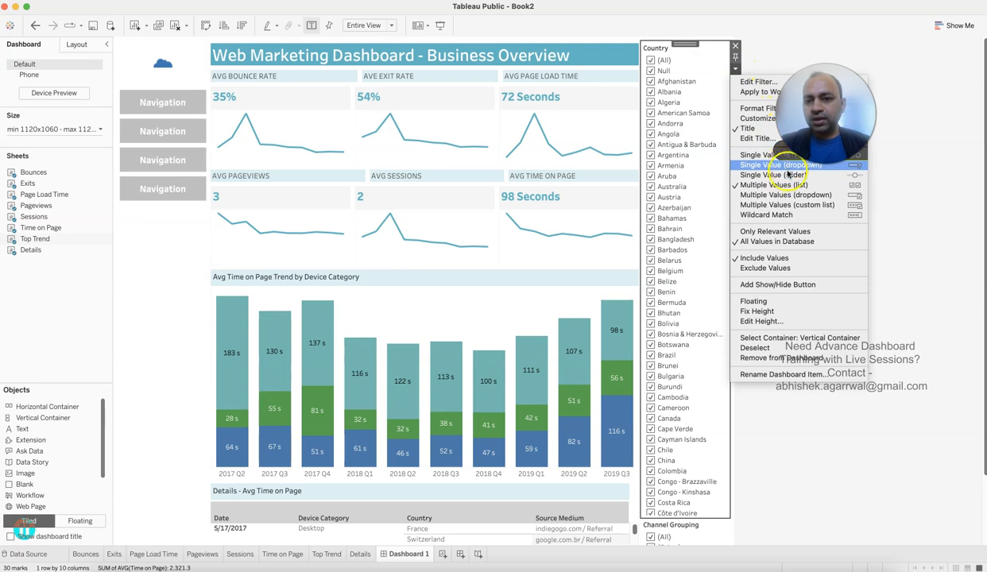
{"action": "left_click", "coordinate": [768, 194]}
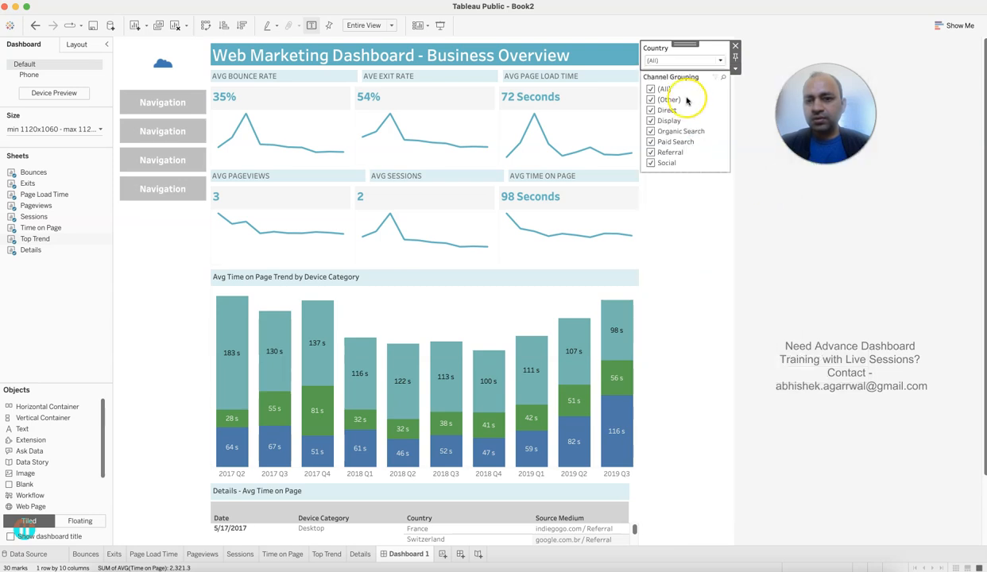
{"action": "left_click", "coordinate": [736, 98]}
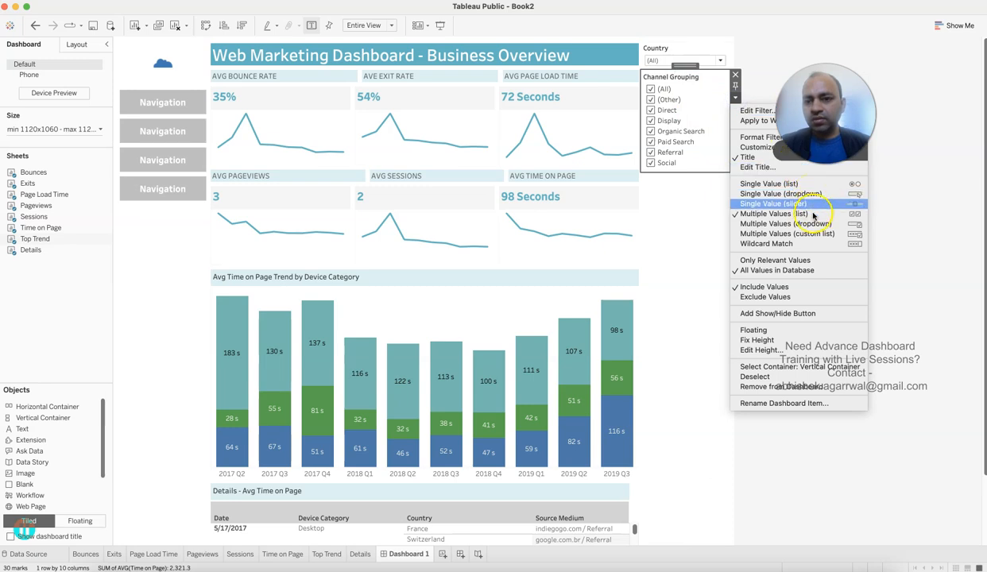
{"action": "left_click", "coordinate": [783, 223]}
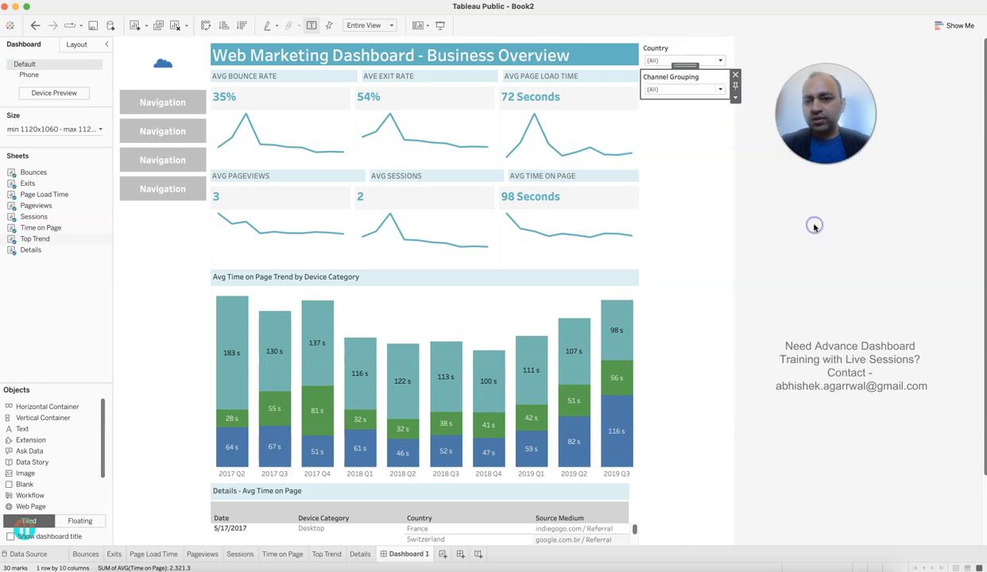
Step: Try to move the Country filter into the title banner's horizontal container
{"action": "left_click", "coordinate": [688, 43]}
{"action": "mouse_move", "coordinate": [658, 48]}
{"action": "left_mouse_down"}
{"action": "mouse_move", "coordinate": [629, 57]}
{"action": "mouse_move", "coordinate": [644, 60]}
{"action": "left_mouse_up"}
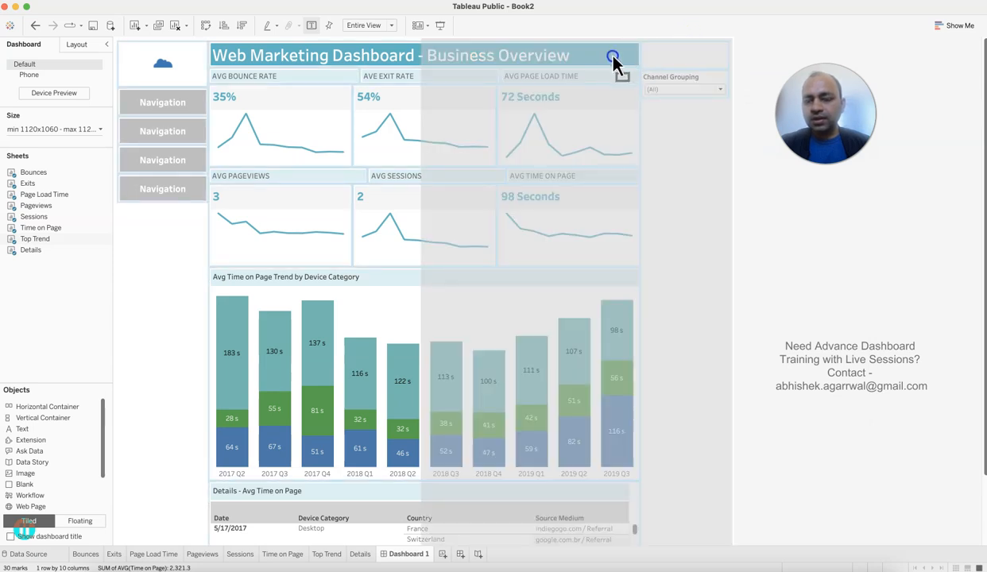
{"action": "mouse_move", "coordinate": [552, 59]}
{"action": "left_mouse_down"}
{"action": "mouse_move", "coordinate": [414, 57]}
{"action": "mouse_move", "coordinate": [595, 47]}
{"action": "mouse_move", "coordinate": [638, 60]}
{"action": "mouse_move", "coordinate": [416, 63]}
{"action": "left_mouse_up"}
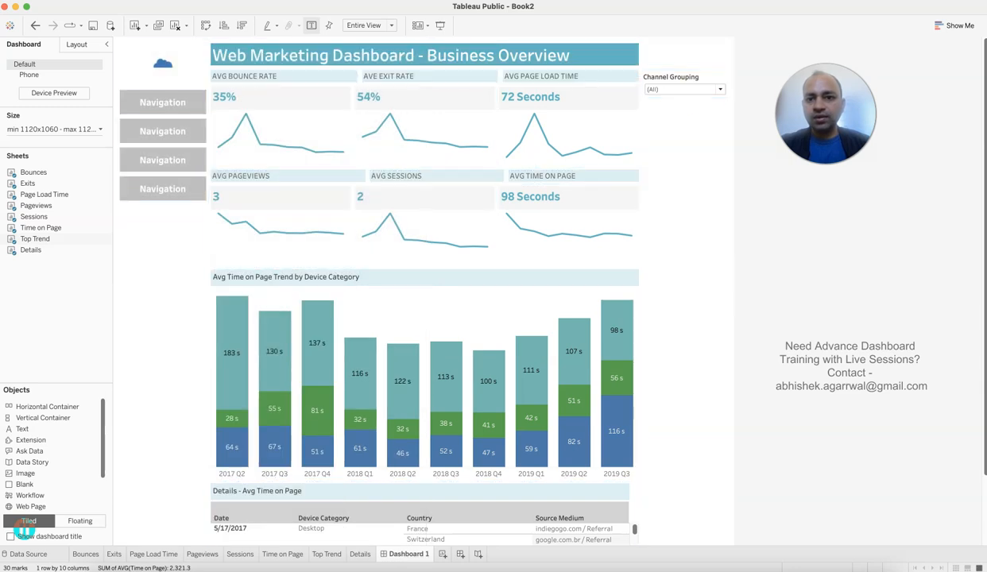
{"action": "left_click_drag", "start_coordinate": [700, 112], "coordinate": [681, 104]}
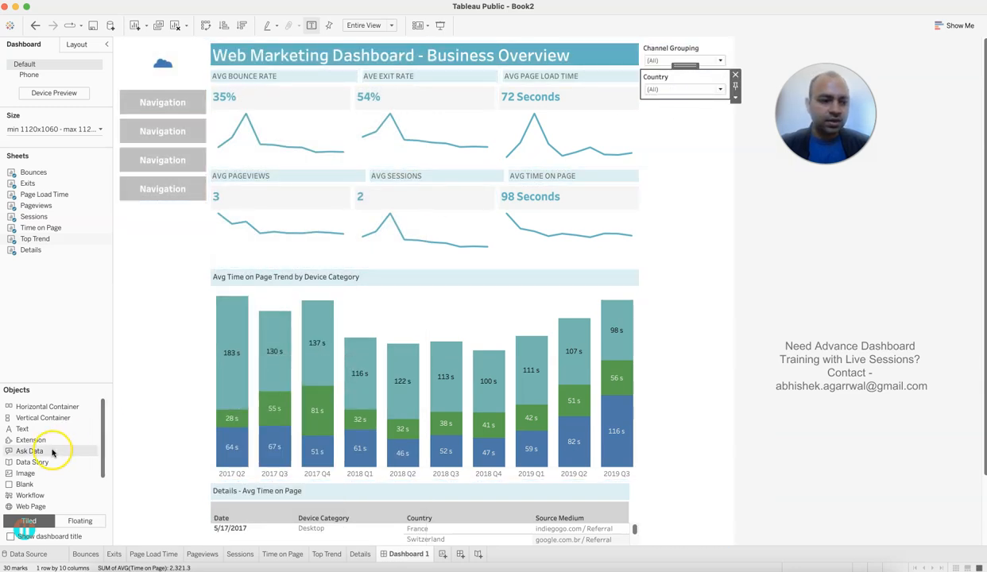
{"action": "mouse_move", "coordinate": [31, 473]}
{"action": "left_mouse_down"}
{"action": "mouse_move", "coordinate": [480, 72]}
{"action": "mouse_move", "coordinate": [508, 64]}
{"action": "left_mouse_up"}
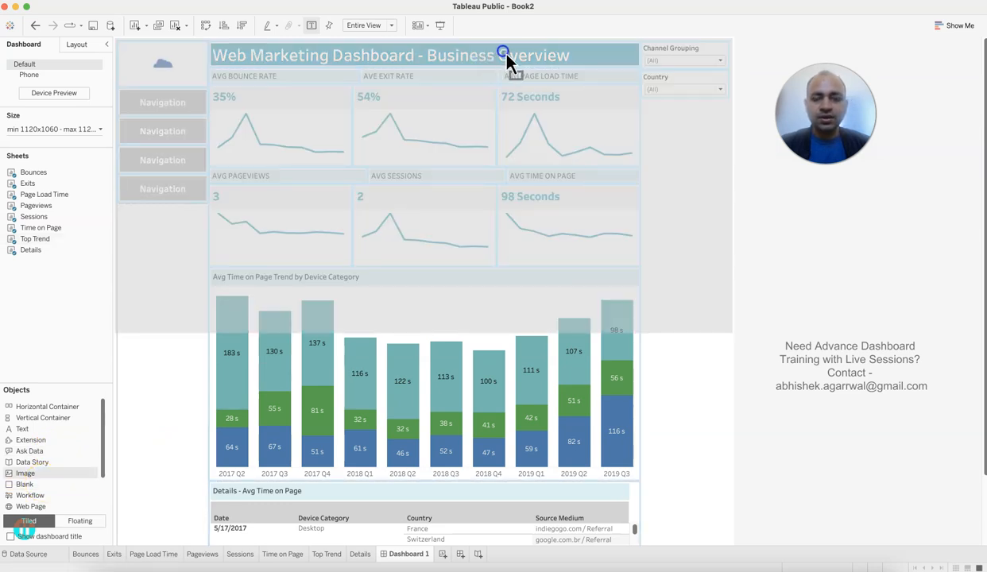
{"action": "mouse_move", "coordinate": [432, 57]}
{"action": "left_mouse_down"}
{"action": "mouse_move", "coordinate": [644, 64]}
{"action": "mouse_move", "coordinate": [633, 58]}
{"action": "left_mouse_up"}
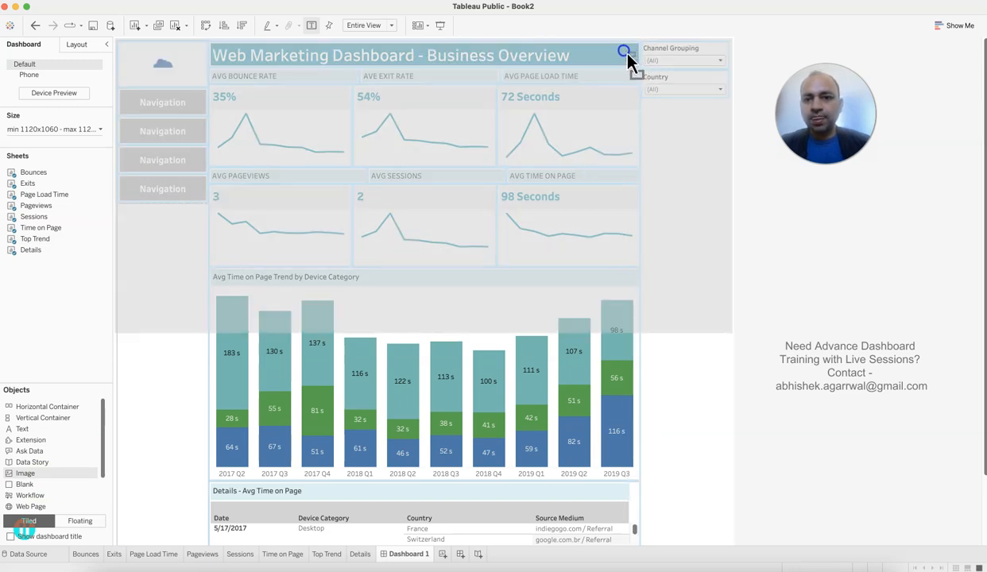
{"action": "mouse_move", "coordinate": [619, 59]}
{"action": "left_mouse_down"}
{"action": "mouse_move", "coordinate": [640, 90]}
{"action": "mouse_move", "coordinate": [768, 187]}
{"action": "left_mouse_up"}
Step: Move the Channel Grouping filter and the Country filter beside the title banner in its horizontal container
{"action": "left_click", "coordinate": [681, 46]}
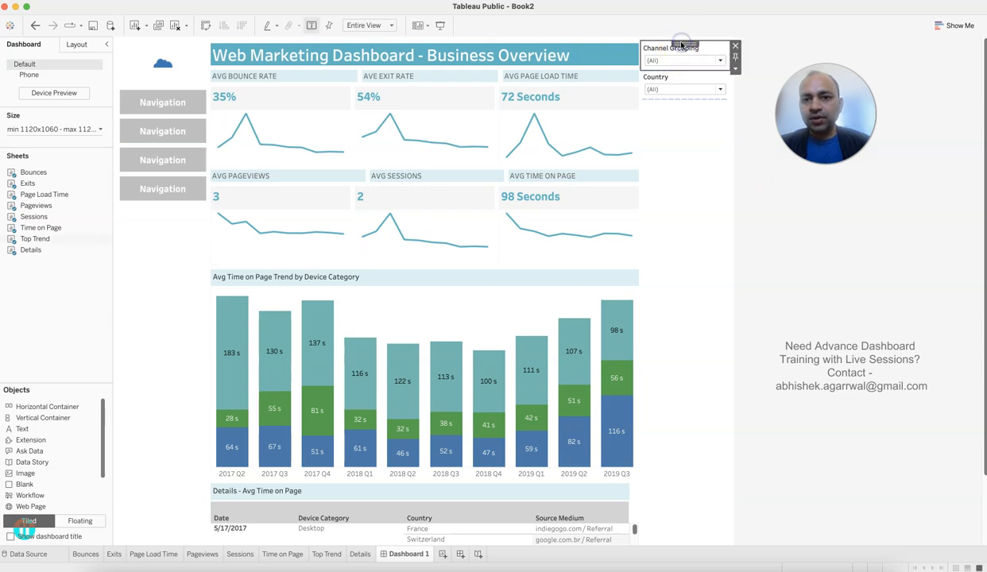
{"action": "left_click_drag", "start_coordinate": [681, 43], "coordinate": [633, 70]}
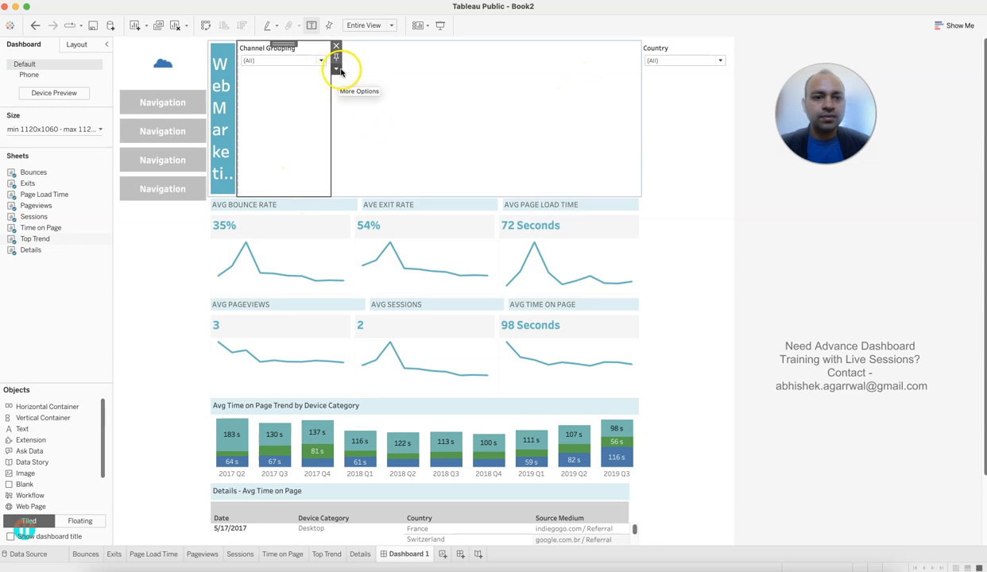
{"action": "left_click", "coordinate": [674, 48]}
{"action": "left_click_drag", "start_coordinate": [662, 48], "coordinate": [580, 103]}
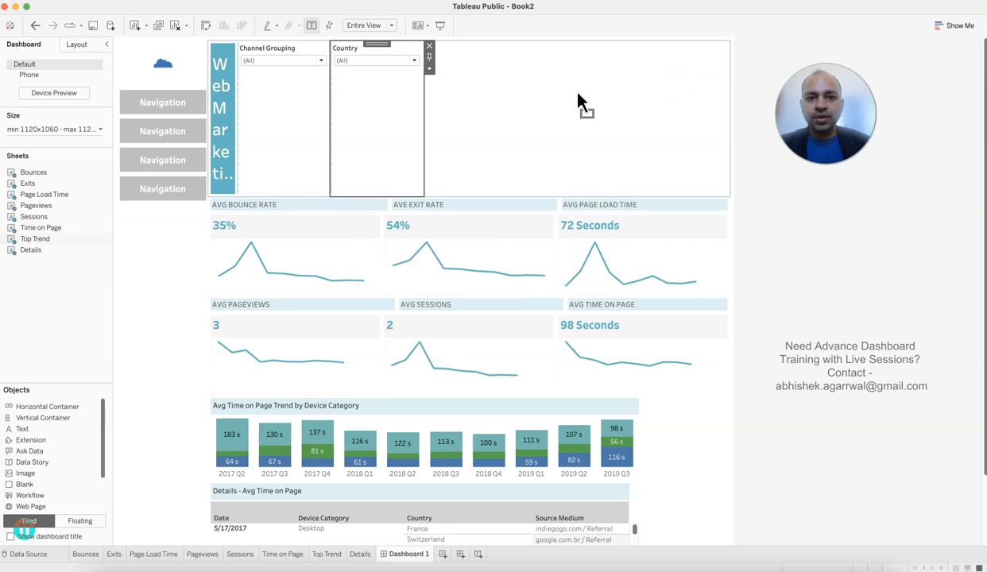
Step: Add a Blank object after the Country filter in the banner container and widen the Country filter
{"action": "left_click_drag", "start_coordinate": [426, 108], "coordinate": [570, 117]}
{"action": "left_click", "coordinate": [621, 110]}
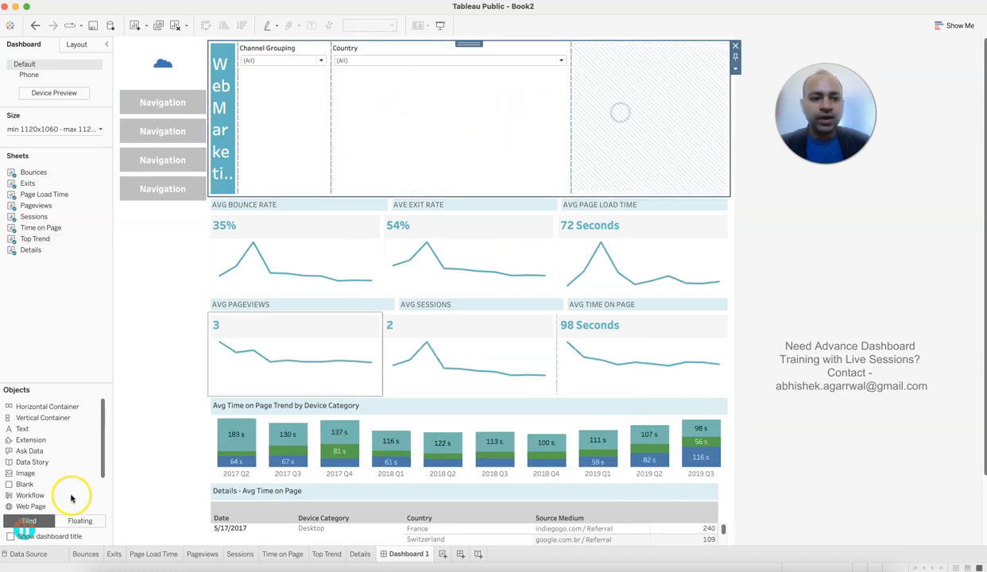
{"action": "left_click_drag", "start_coordinate": [56, 482], "coordinate": [591, 95]}
{"action": "left_click", "coordinate": [453, 155]}
{"action": "left_click_drag", "start_coordinate": [568, 128], "coordinate": [654, 128]}
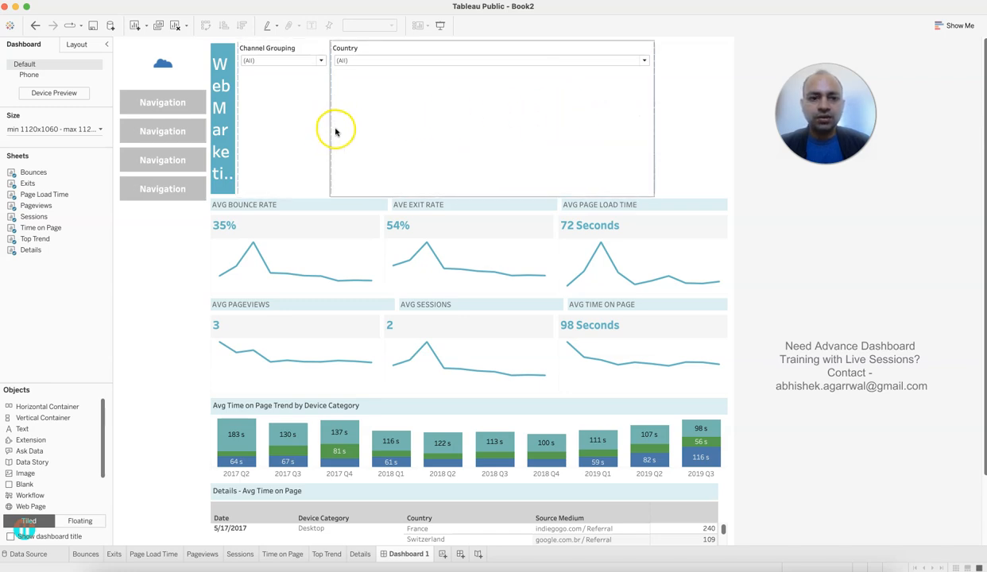
Step: Widen the Channel Grouping filter and the title banner within the horizontal container
{"action": "left_click", "coordinate": [321, 109]}
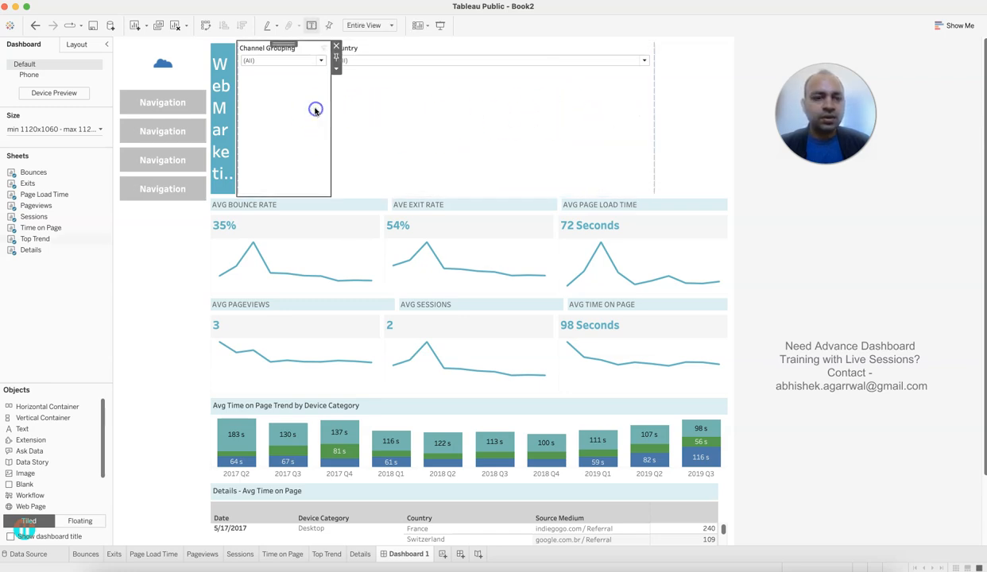
{"action": "left_click_drag", "start_coordinate": [330, 108], "coordinate": [625, 109]}
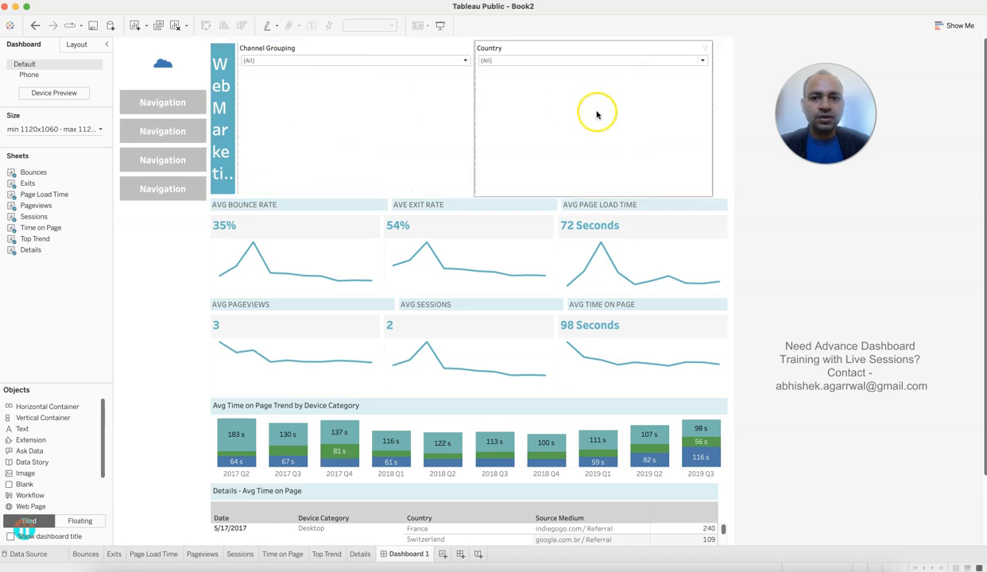
{"action": "left_click", "coordinate": [266, 108]}
{"action": "left_click_drag", "start_coordinate": [236, 106], "coordinate": [496, 106]}
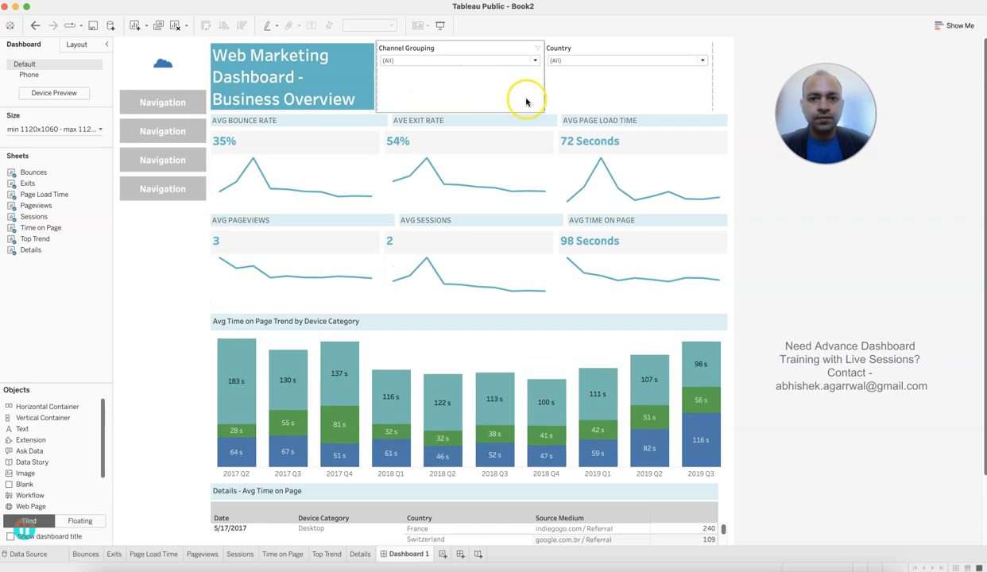
Step: Try to widen the title banner further by moving its border with the Channel Grouping filter
{"action": "left_click", "coordinate": [552, 87]}
{"action": "left_click", "coordinate": [466, 88]}
{"action": "left_click_drag", "start_coordinate": [378, 85], "coordinate": [566, 82]}
{"action": "left_click", "coordinate": [461, 97]}
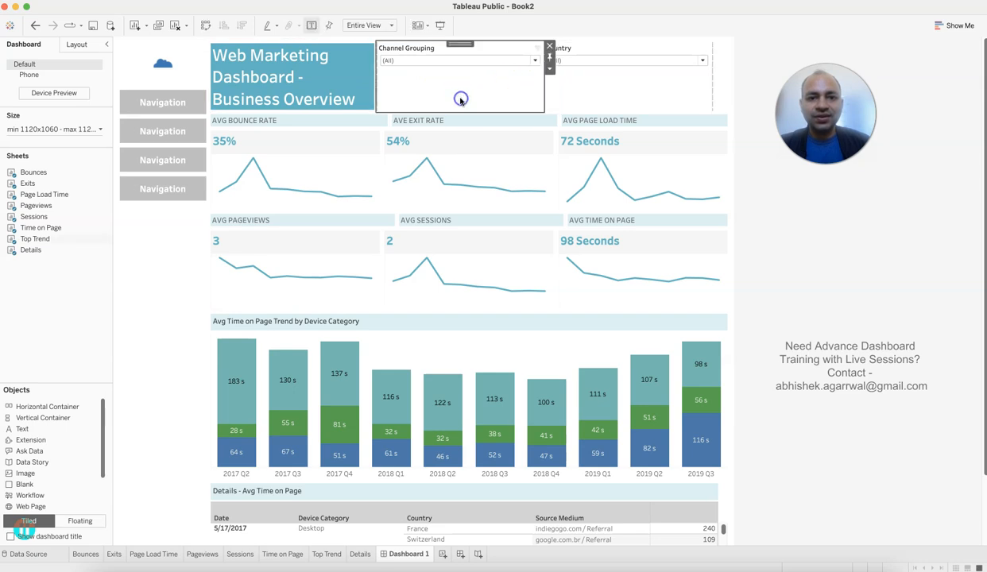
{"action": "left_click", "coordinate": [689, 81]}
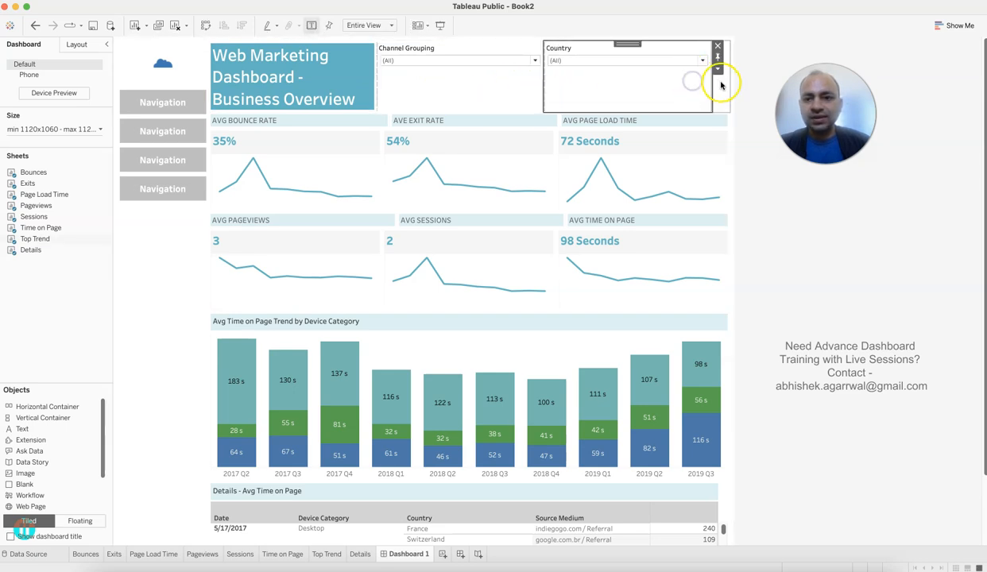
Step: Remove the Blank object at the end of the banner container and select the Country filter
{"action": "left_click", "coordinate": [720, 81]}
{"action": "left_click", "coordinate": [736, 49]}
{"action": "left_click", "coordinate": [645, 102]}
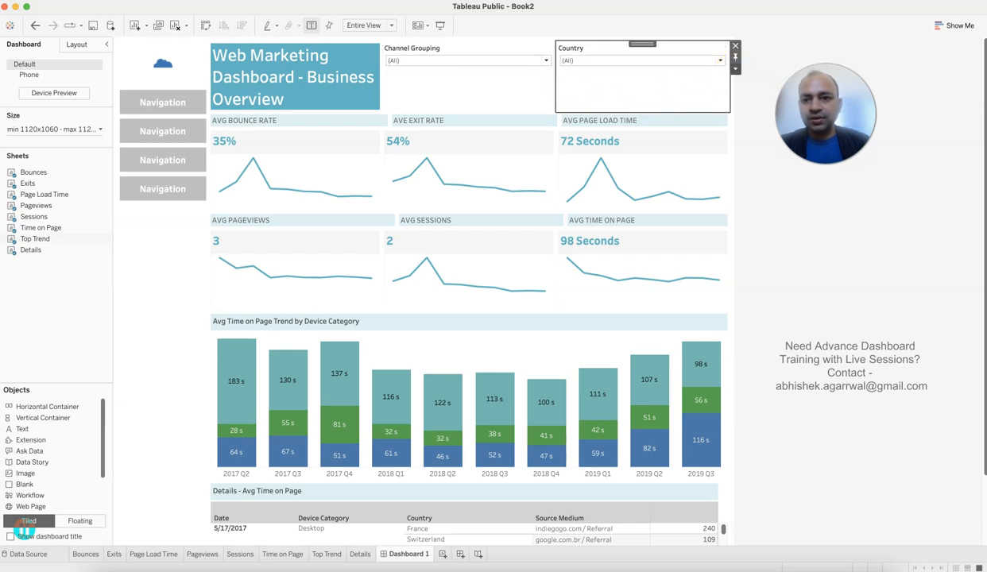
Step: Set the Country filter's width to 50 pixels
{"action": "left_click", "coordinate": [734, 69]}
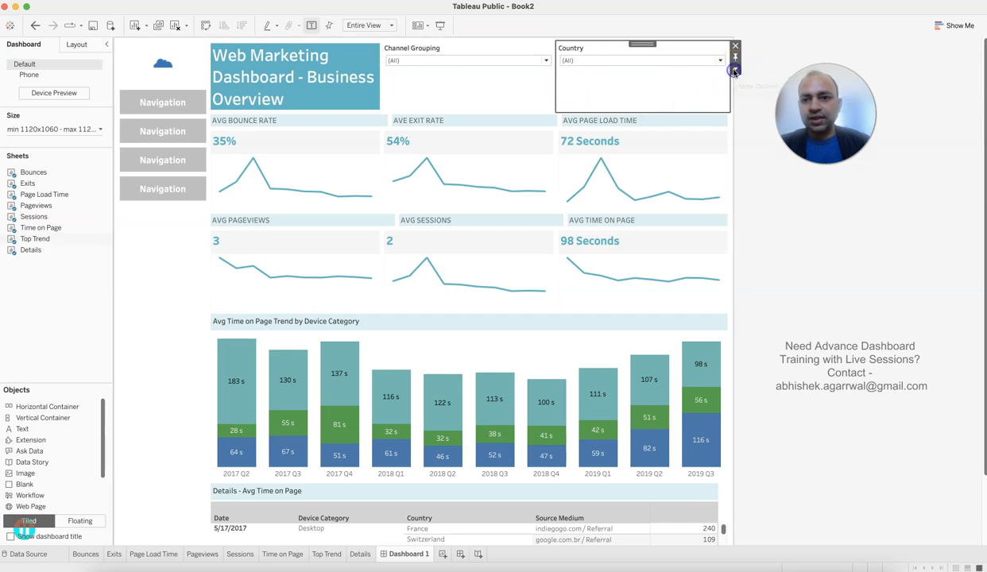
{"action": "left_click", "coordinate": [734, 69]}
{"action": "left_click", "coordinate": [779, 320]}
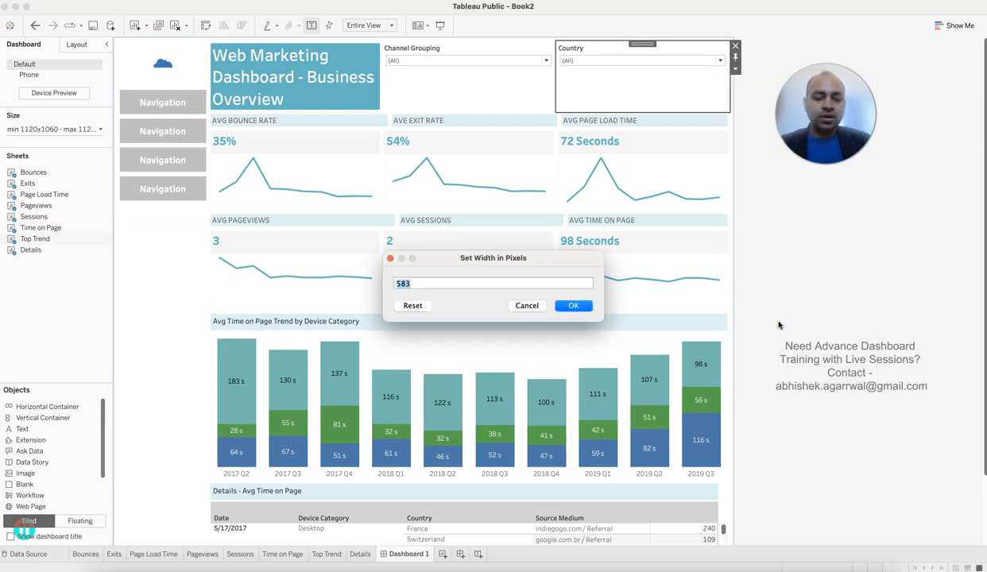
{"action": "type", "text": "50"}
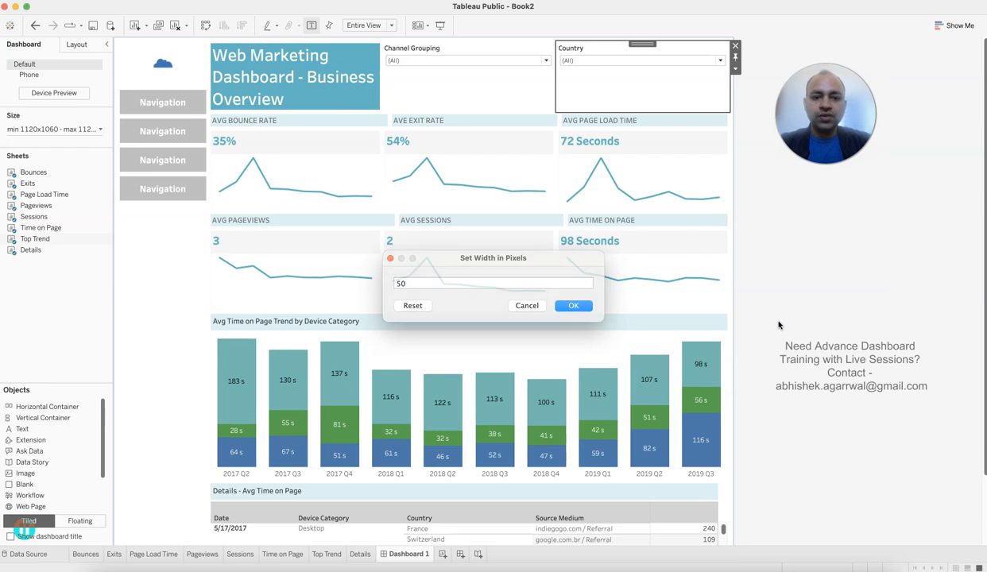
{"action": "key", "text": "Return"}
{"action": "left_click", "coordinate": [891, 50]}
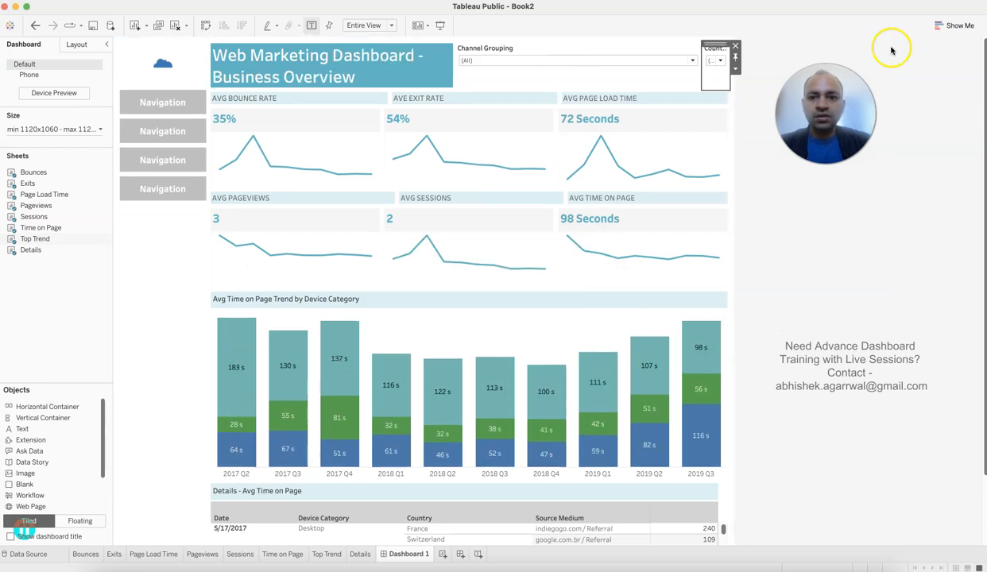
Step: Set the Country filter's width to 150 pixels
{"action": "left_click", "coordinate": [734, 69]}
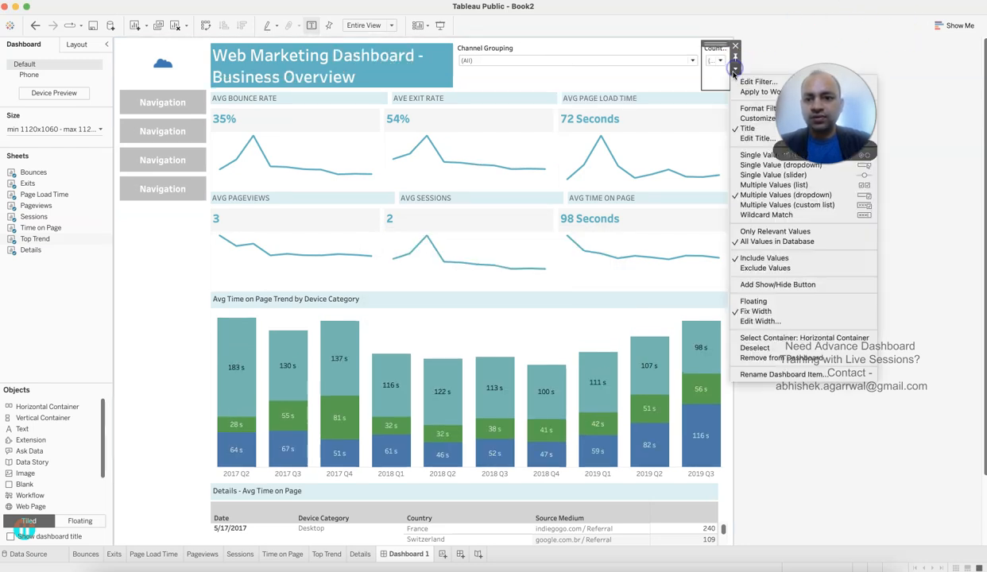
{"action": "left_click", "coordinate": [765, 320]}
{"action": "type", "text": "150"}
{"action": "key", "text": "Return"}
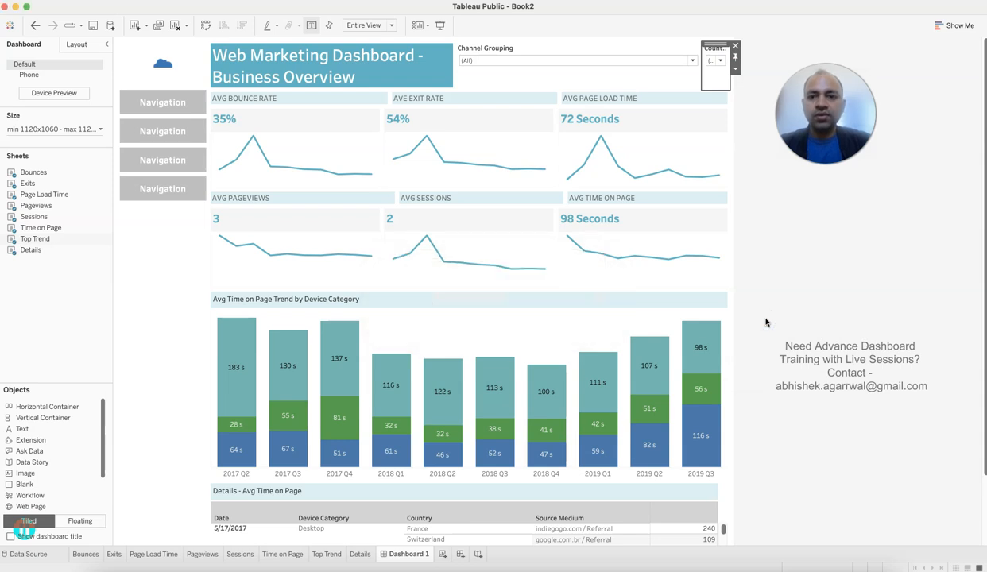
Step: Set the Channel Grouping filter's width to 150 pixels
{"action": "left_click", "coordinate": [548, 50]}
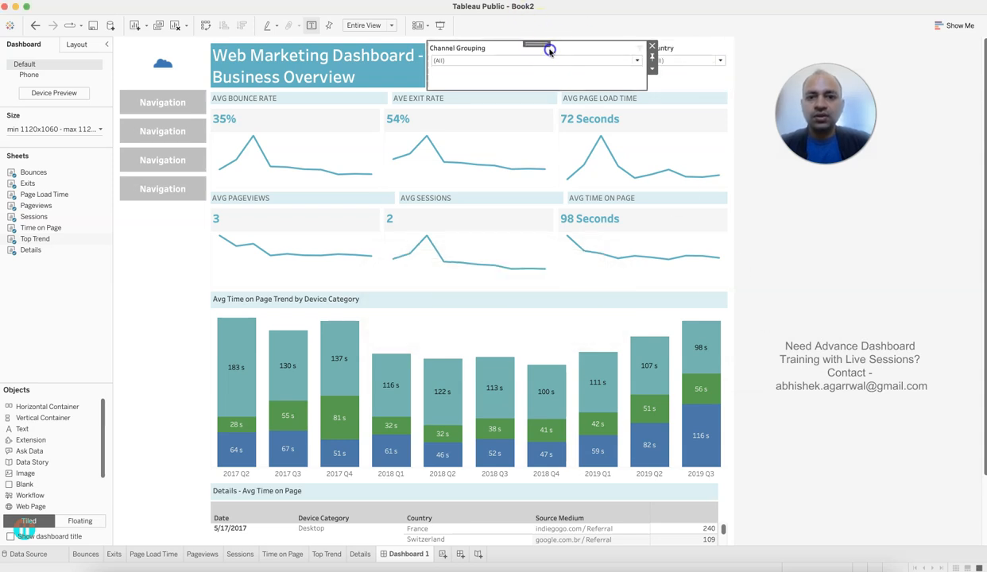
{"action": "left_click", "coordinate": [652, 69]}
{"action": "left_click", "coordinate": [710, 321]}
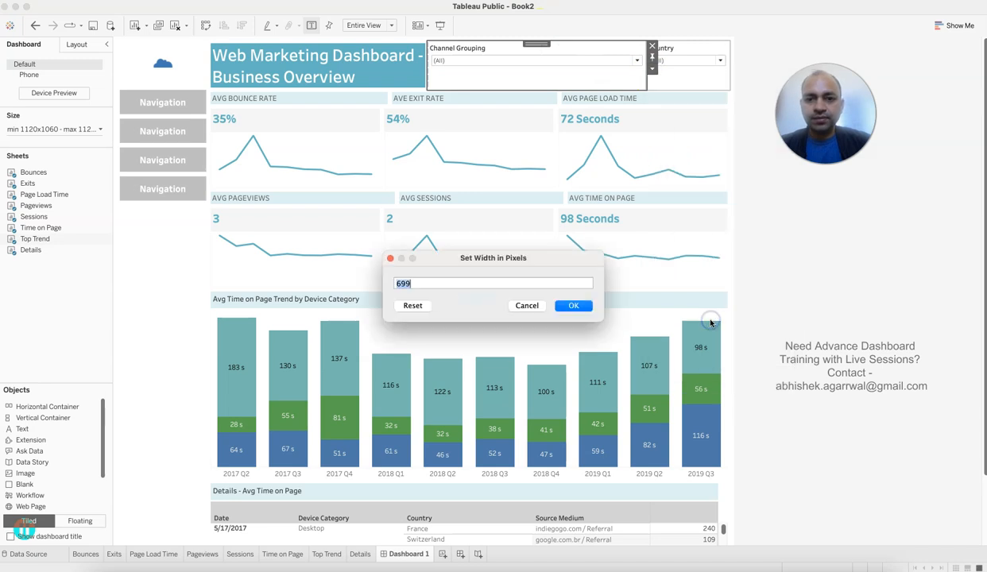
{"action": "key", "text": "Return"}
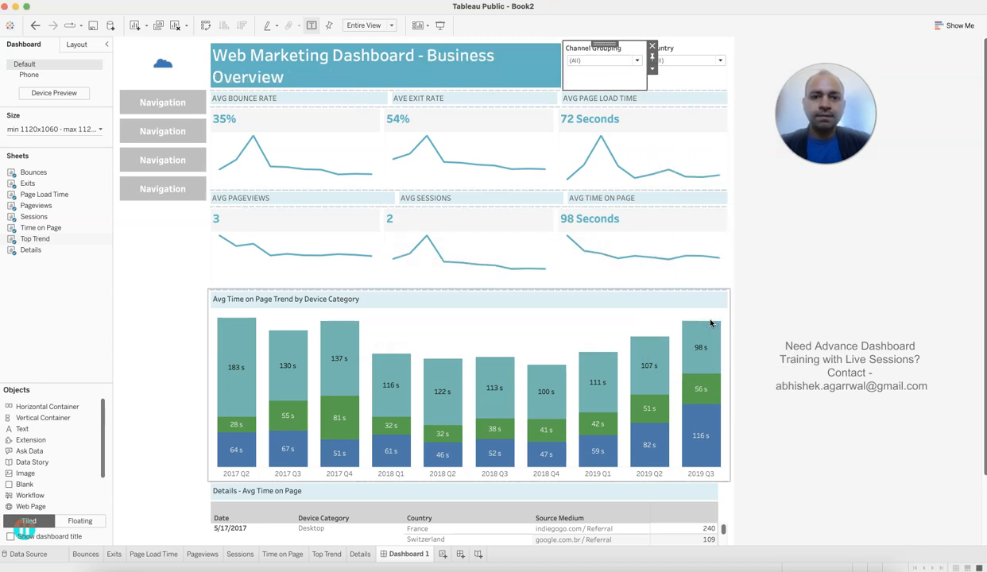
{"action": "left_click", "coordinate": [751, 35]}
{"action": "left_click", "coordinate": [804, 215]}
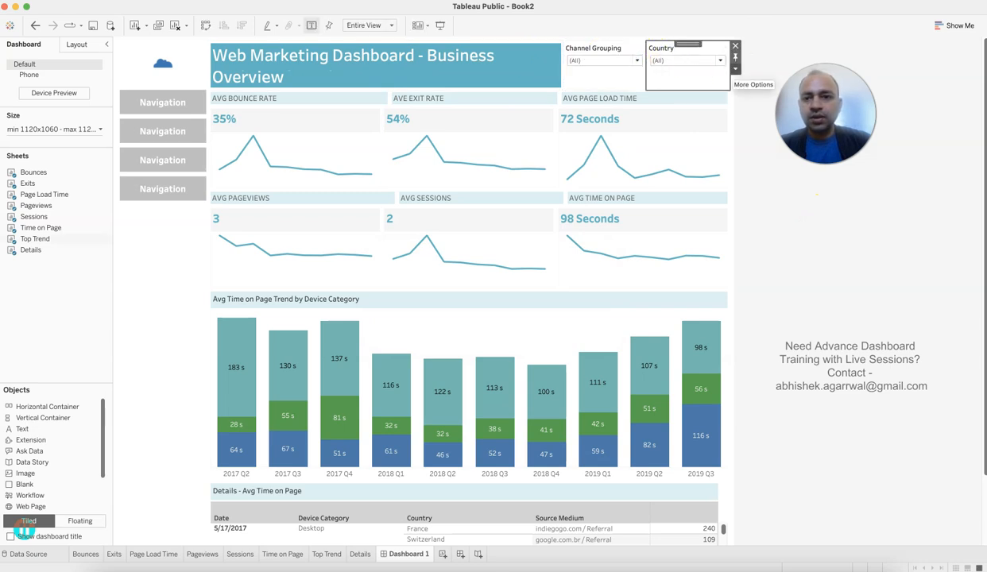
Step: Set the Country filter's width to 120 pixels and narrow the Channel Grouping filter to match it
{"action": "left_click", "coordinate": [735, 68]}
{"action": "left_click", "coordinate": [773, 318]}
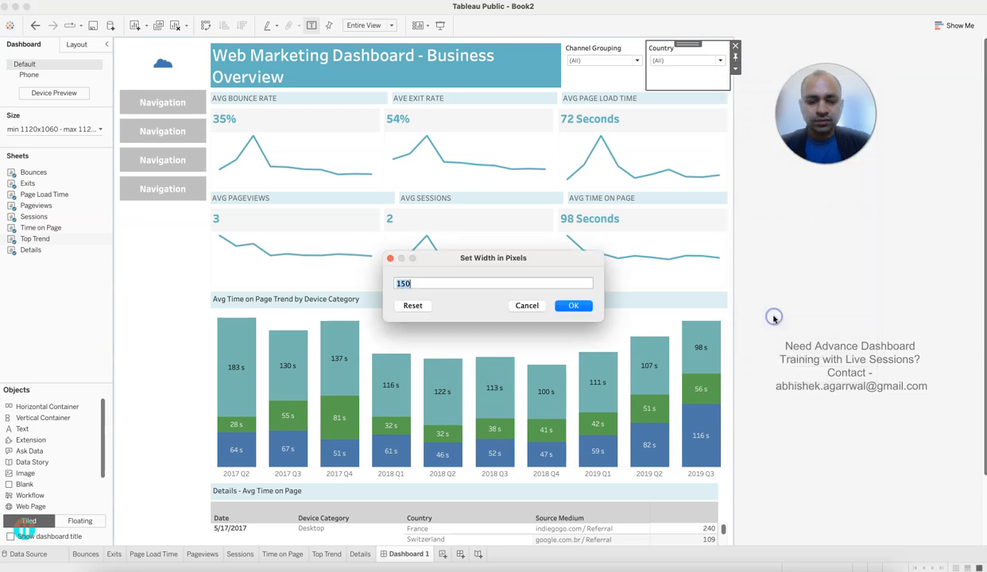
{"action": "type", "text": "1"}
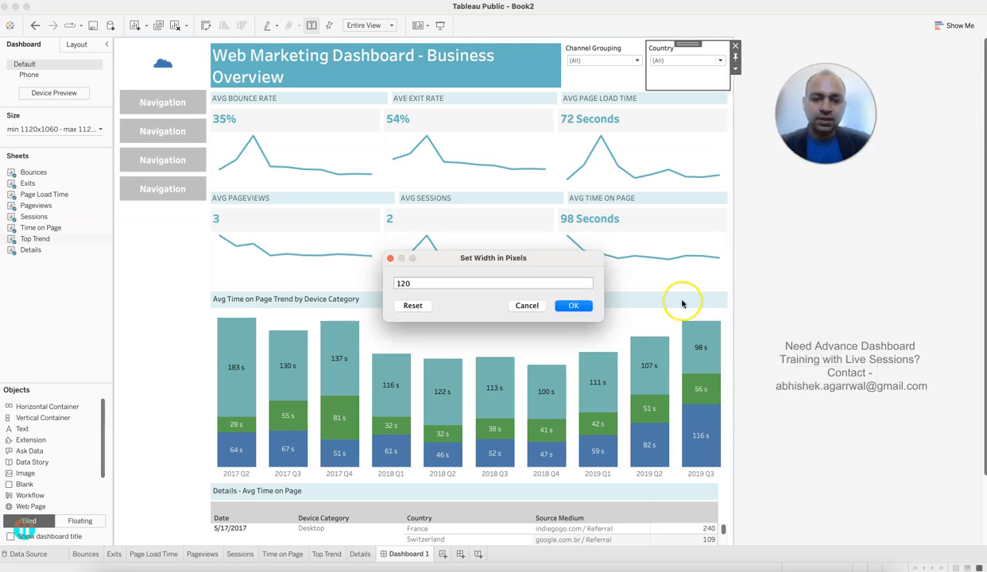
{"action": "left_click", "coordinate": [573, 306]}
{"action": "left_click", "coordinate": [597, 54]}
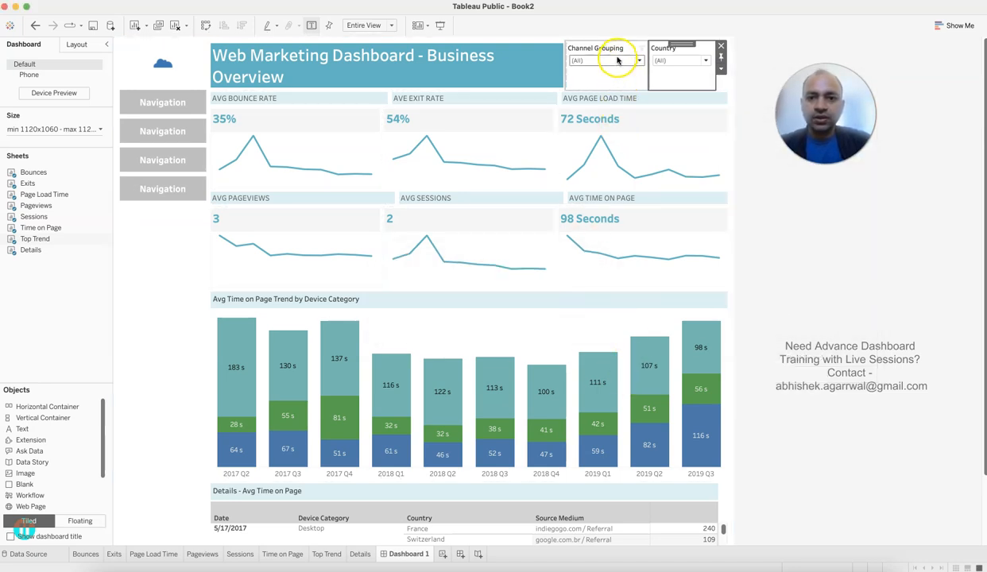
{"action": "left_click", "coordinate": [654, 71]}
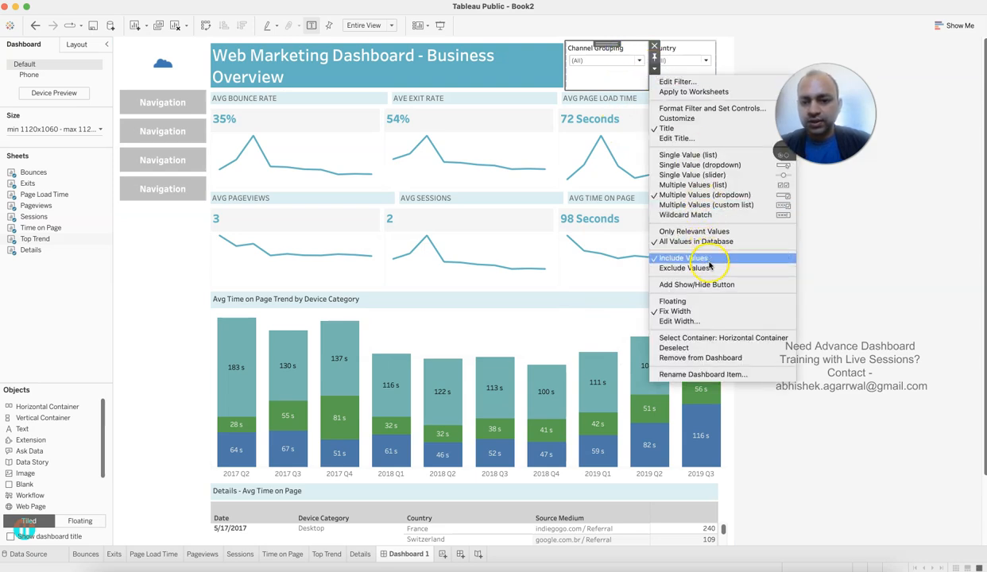
{"action": "left_click", "coordinate": [691, 321]}
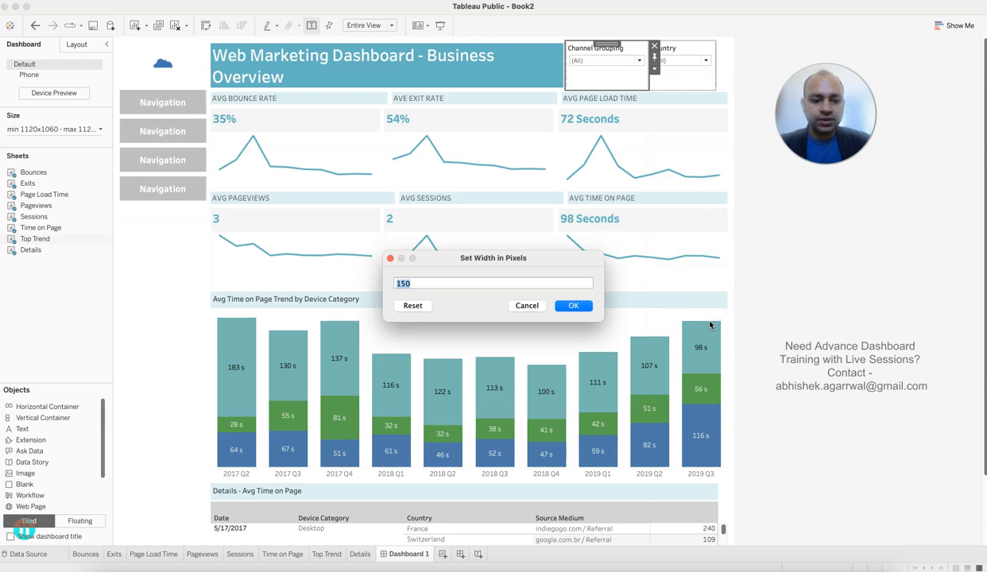
{"action": "key", "text": "Return"}
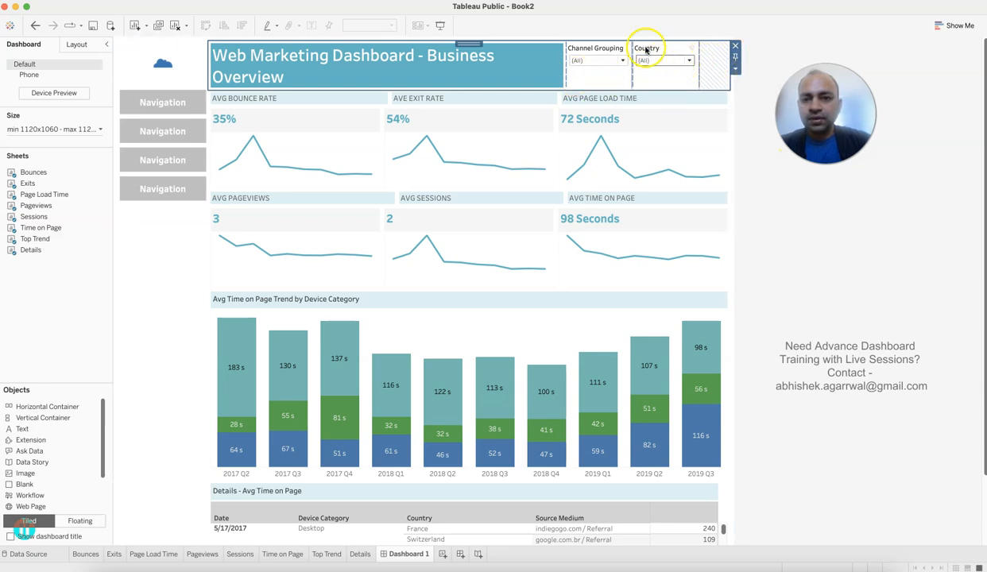
Step: Adjust the banner's inner borders so the title fits on one line and the two filters share the remaining width
{"action": "left_click", "coordinate": [510, 67]}
{"action": "left_click", "coordinate": [657, 45]}
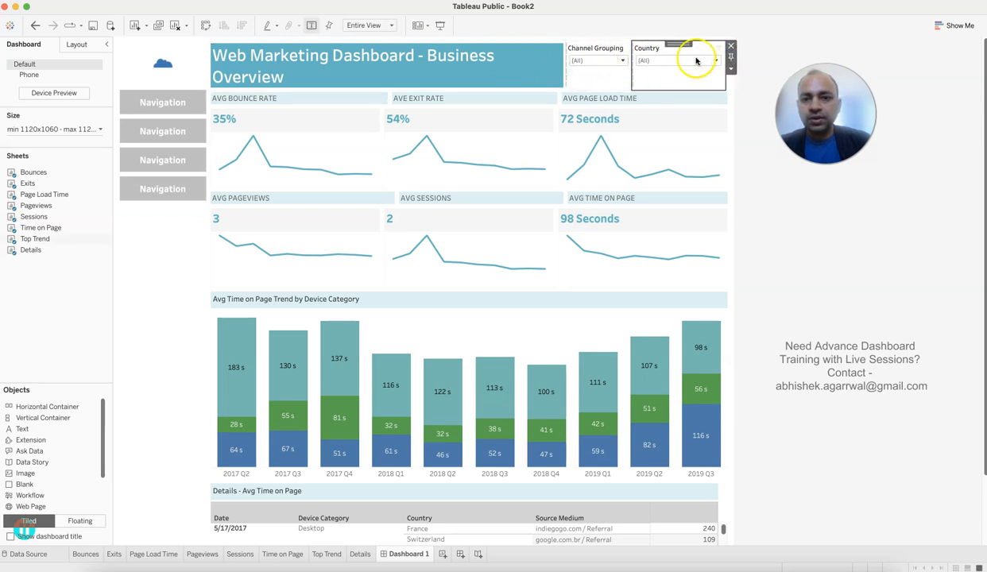
{"action": "left_click_drag", "start_coordinate": [633, 78], "coordinate": [668, 75]}
{"action": "left_click_drag", "start_coordinate": [564, 68], "coordinate": [595, 76]}
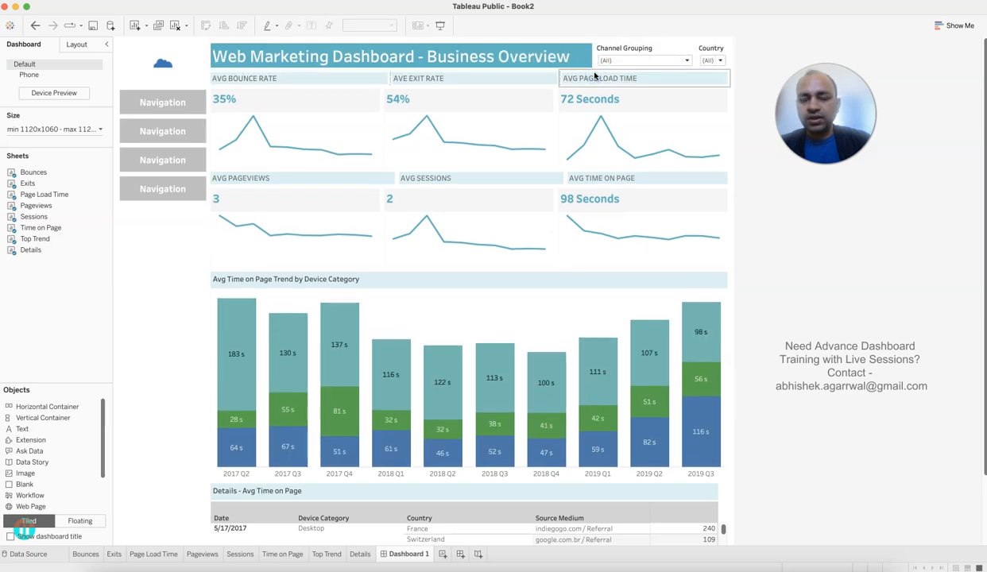
{"action": "left_click", "coordinate": [685, 61]}
{"action": "left_click_drag", "start_coordinate": [670, 61], "coordinate": [658, 61]}
{"action": "left_click", "coordinate": [789, 211]}
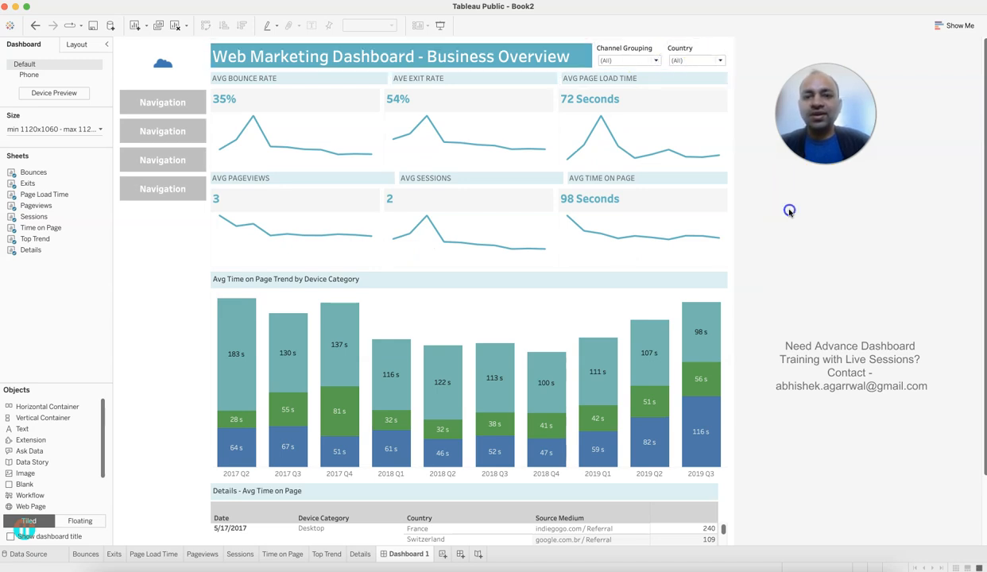
Step: Remove the background colour from the dashboard title text by setting it to None
{"action": "left_click", "coordinate": [567, 50]}
{"action": "left_click", "coordinate": [84, 45]}
{"action": "left_click", "coordinate": [92, 251]}
{"action": "left_click", "coordinate": [67, 275]}
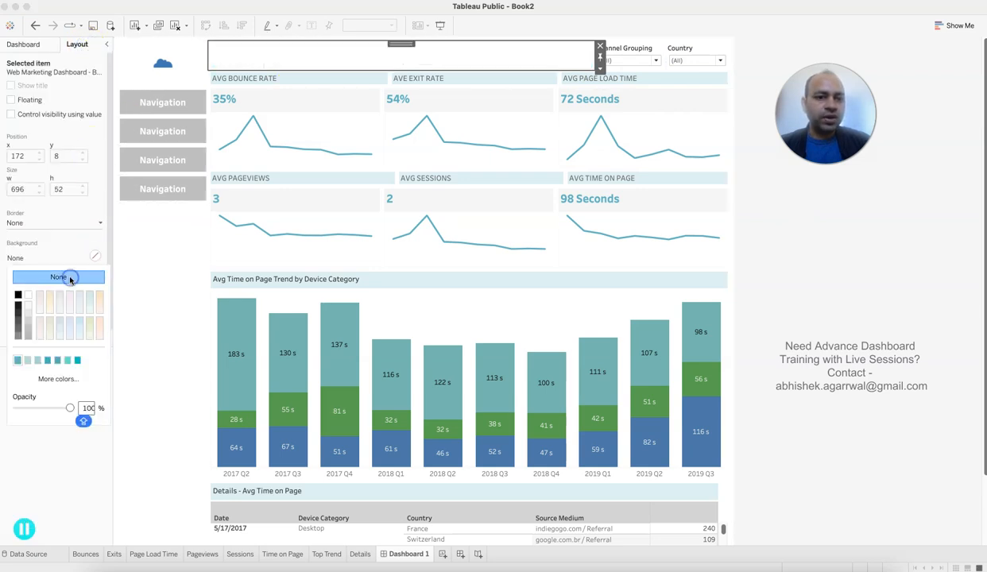
Step: Give the whole banner container, including the title and both filters, the teal background colour
{"action": "double_click", "coordinate": [400, 45]}
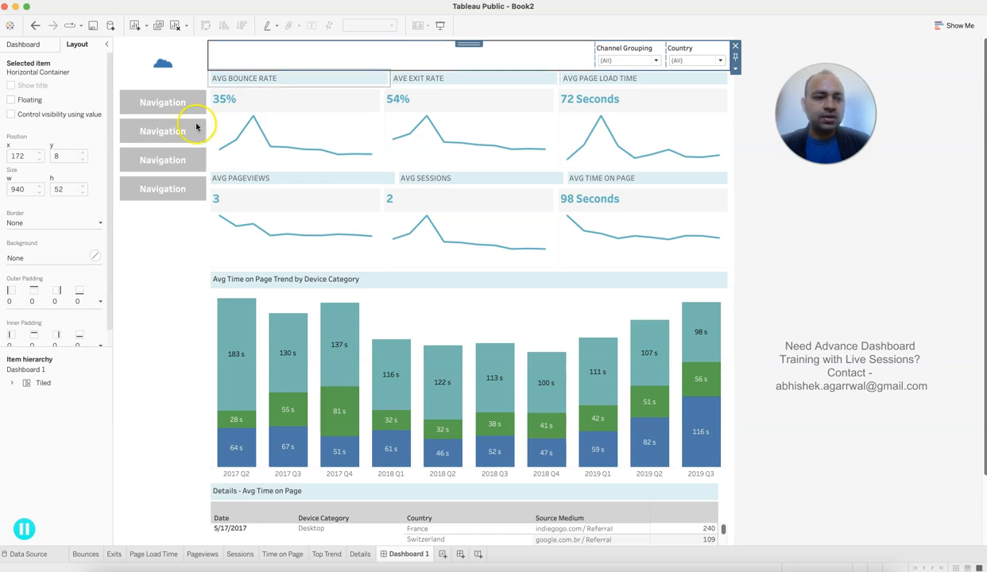
{"action": "left_click", "coordinate": [95, 256]}
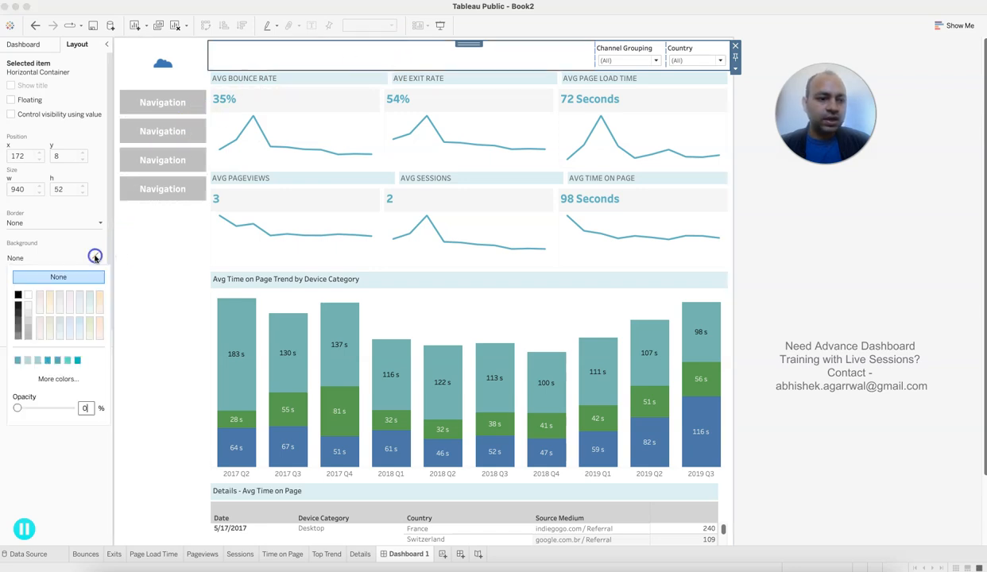
{"action": "left_click", "coordinate": [17, 363]}
{"action": "left_click", "coordinate": [819, 350]}
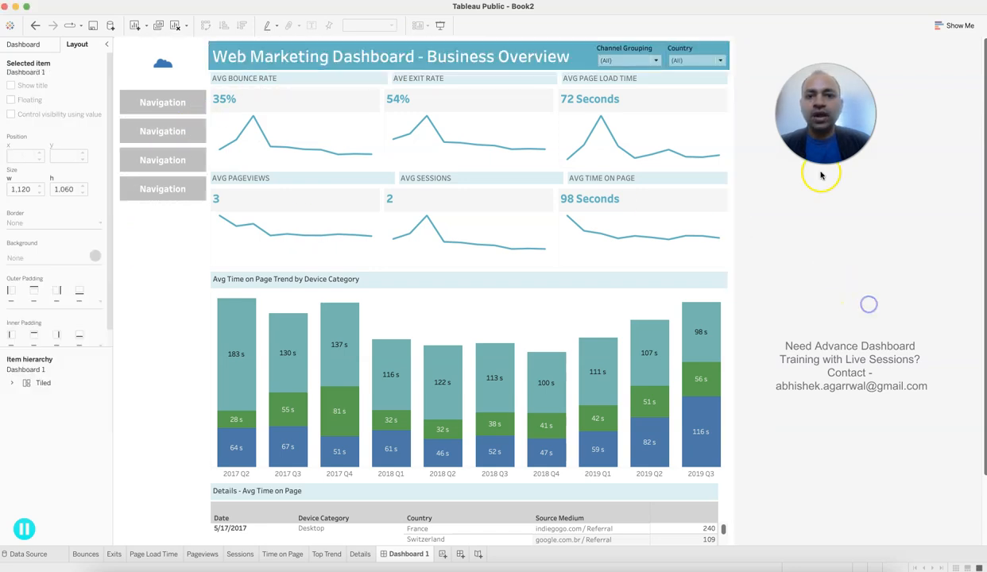
{"action": "left_click", "coordinate": [869, 445]}
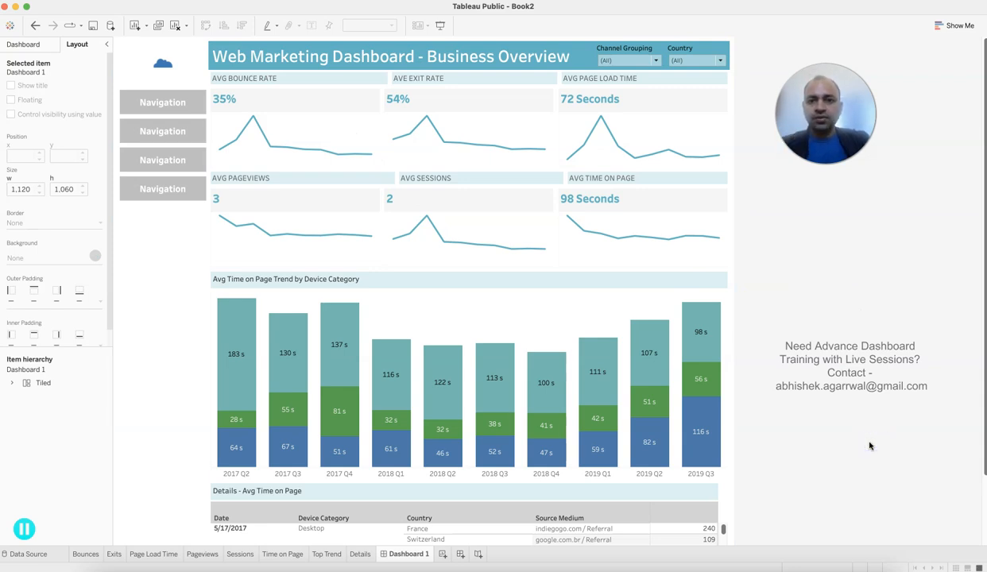
Step: Limit the Channel Grouping filter to Direct and Organic Search
{"action": "left_click", "coordinate": [655, 61]}
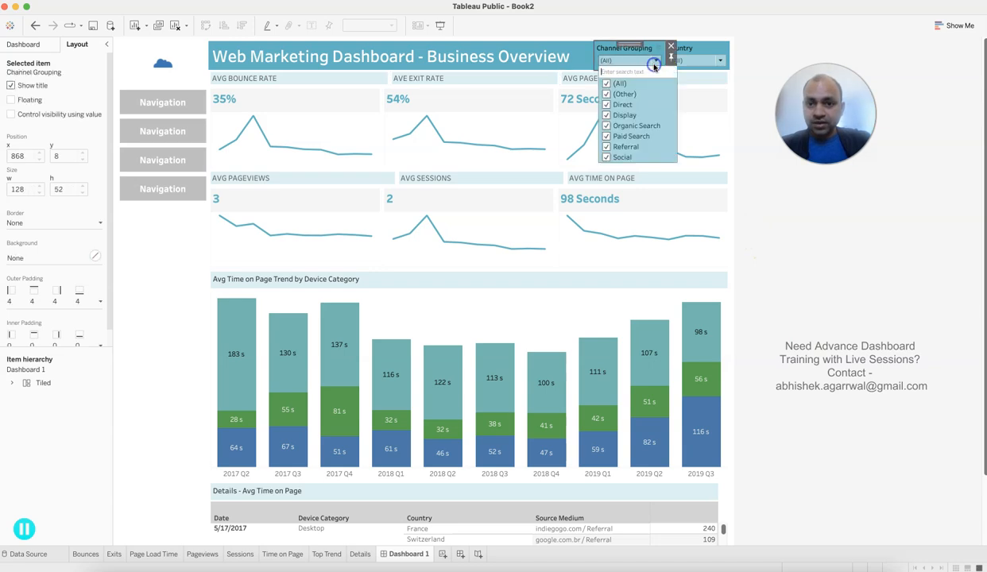
{"action": "left_click", "coordinate": [607, 84]}
{"action": "left_click", "coordinate": [606, 104]}
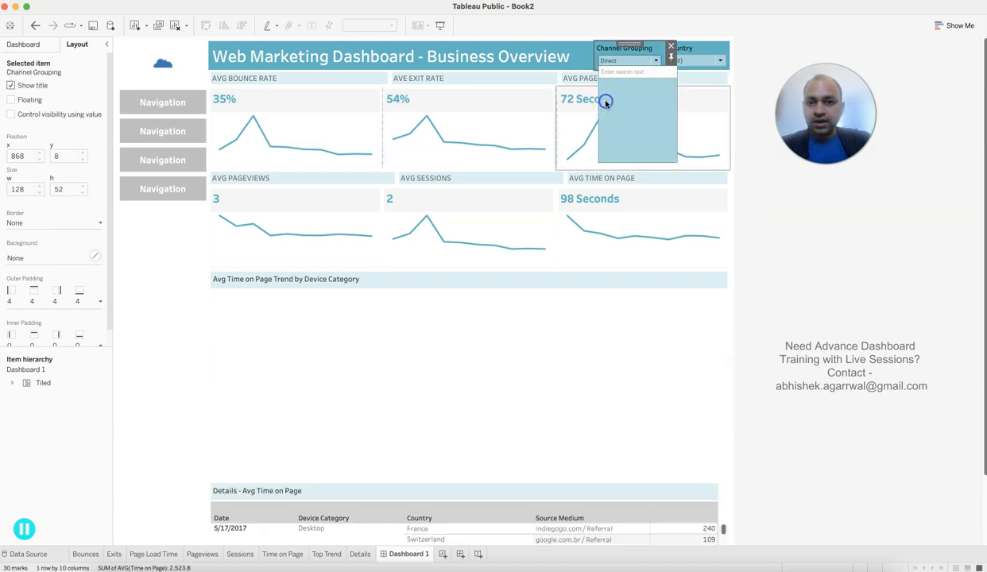
{"action": "left_click", "coordinate": [608, 125]}
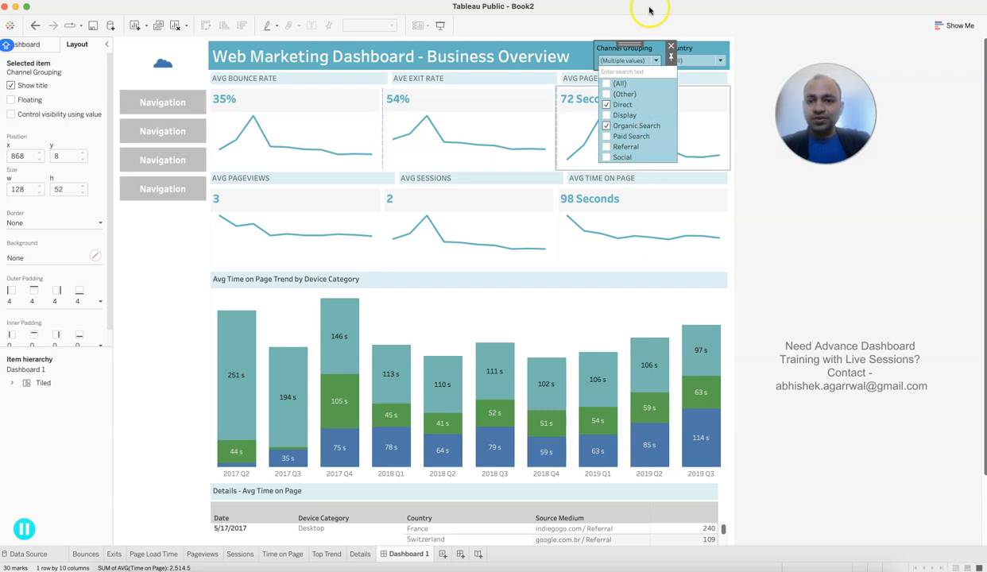
Step: Apply the Channel Grouping filter to all worksheets that use this data source
{"action": "left_click", "coordinate": [637, 49]}
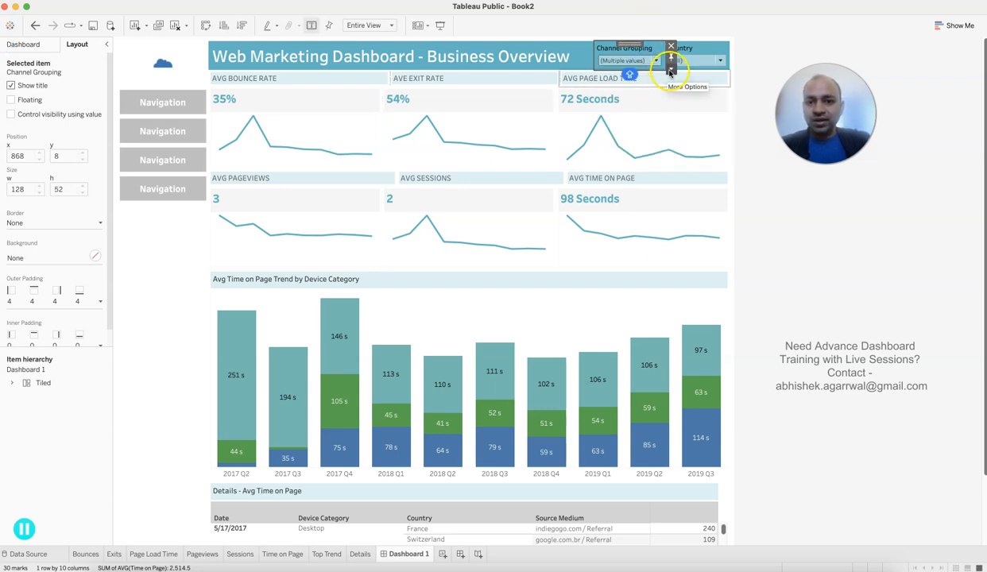
{"action": "left_click", "coordinate": [671, 68]}
{"action": "mouse_move", "coordinate": [720, 92]}
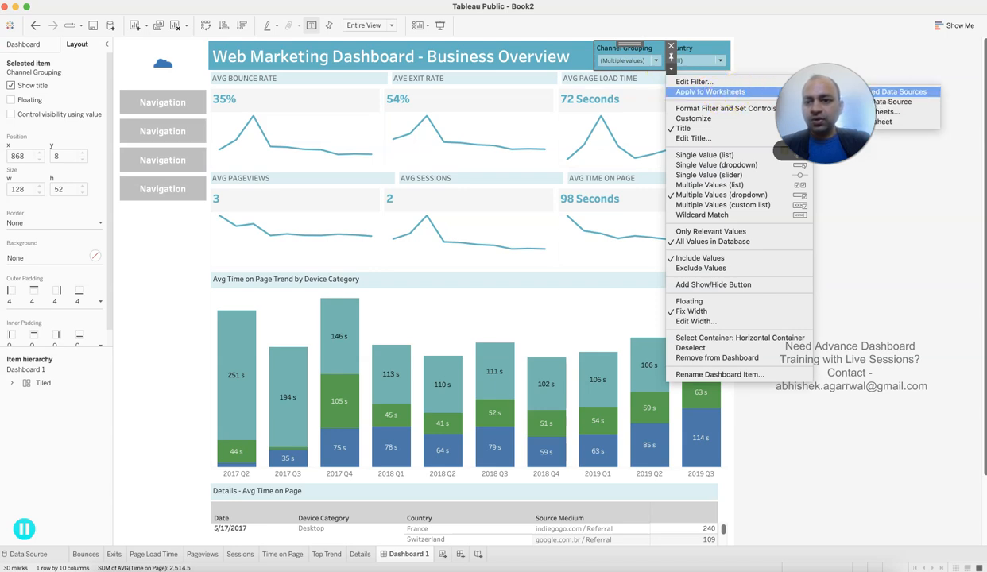
{"action": "left_click", "coordinate": [843, 101]}
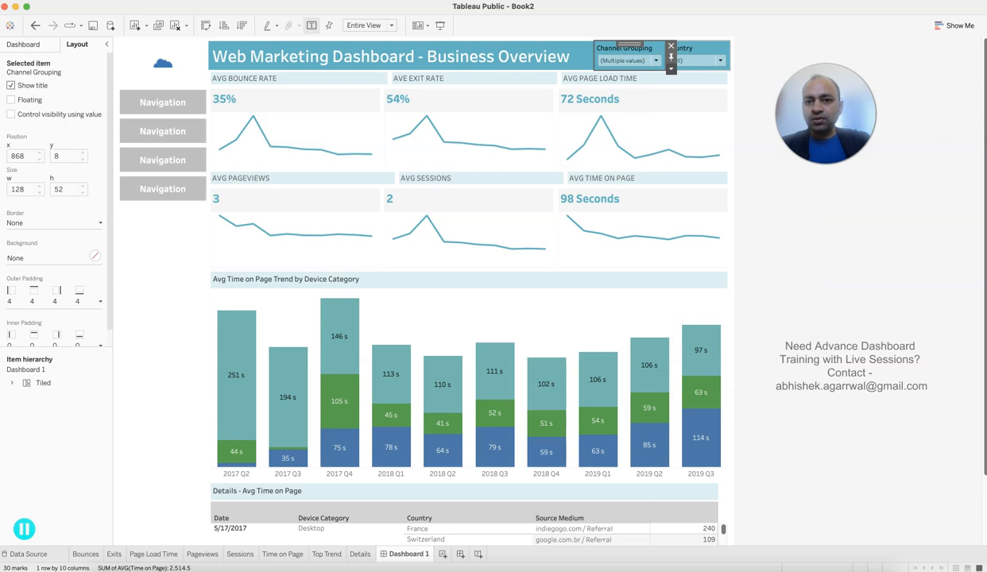
Step: Customize the Channel Grouping filter to show an Apply button
{"action": "left_click", "coordinate": [669, 68]}
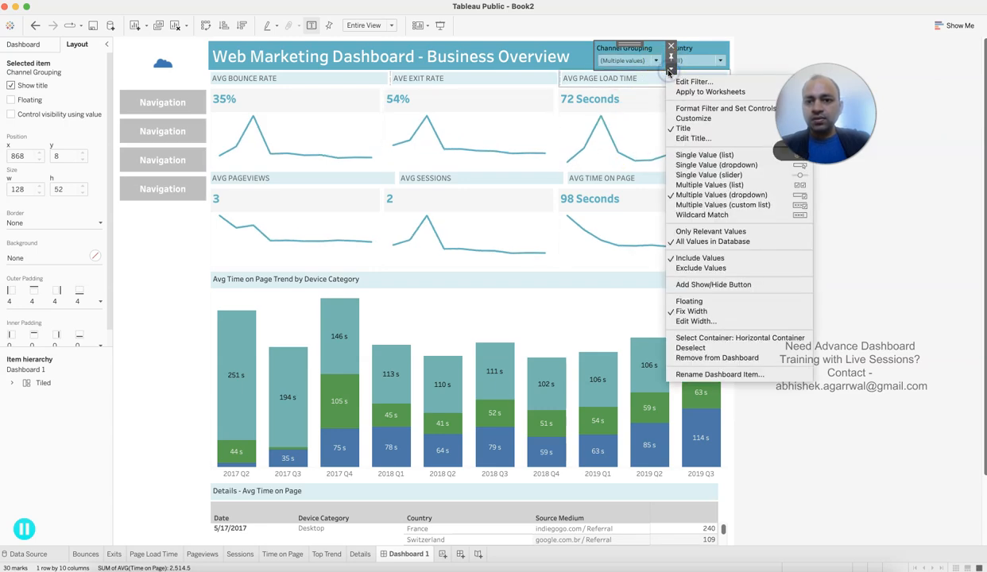
{"action": "mouse_move", "coordinate": [740, 118]}
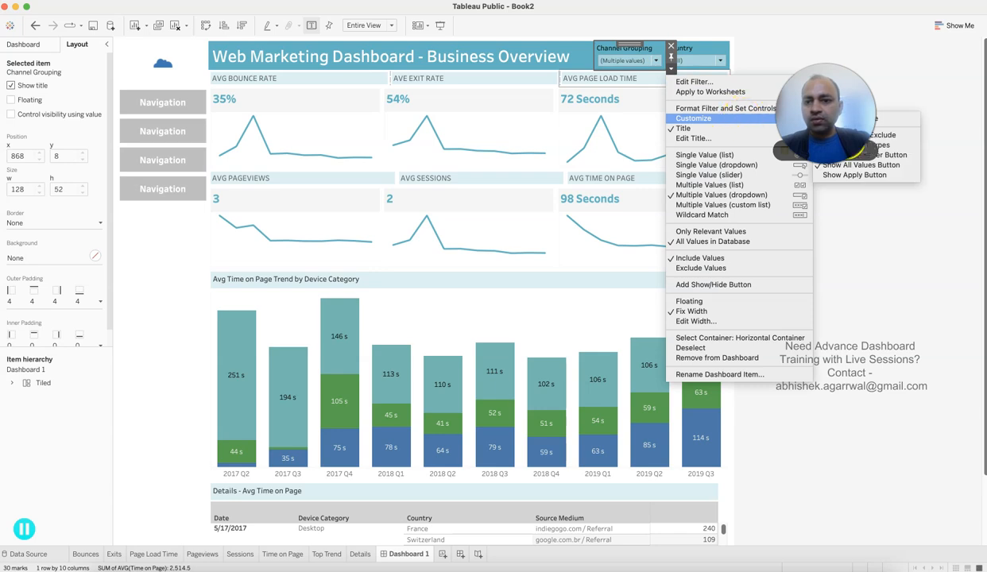
{"action": "left_click", "coordinate": [862, 176]}
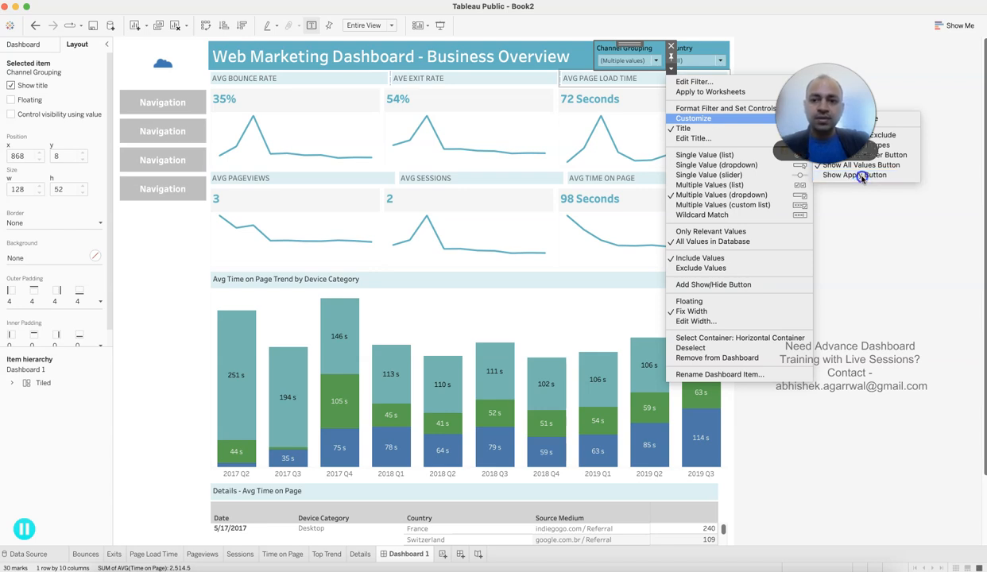
Step: Test the Channel Grouping filter by applying Organic Search alone, followed by Direct alone
{"action": "left_click", "coordinate": [655, 60]}
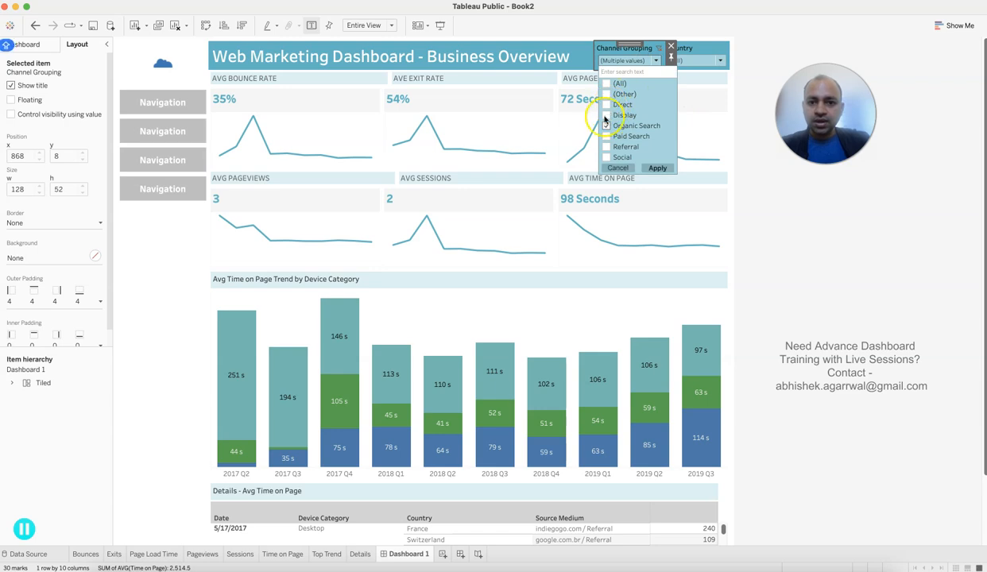
{"action": "left_click", "coordinate": [657, 169]}
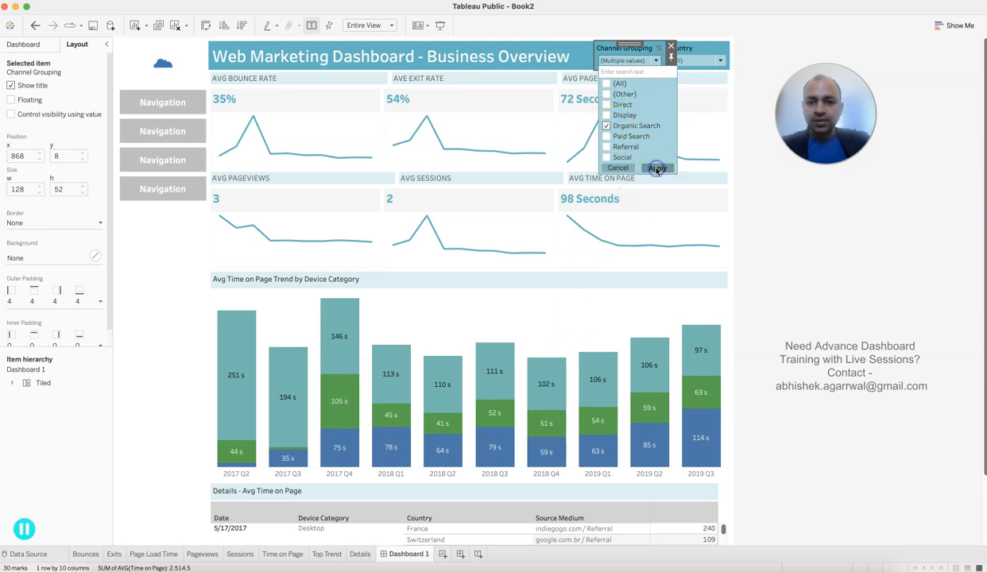
{"action": "left_click", "coordinate": [607, 126]}
{"action": "left_click", "coordinate": [607, 105]}
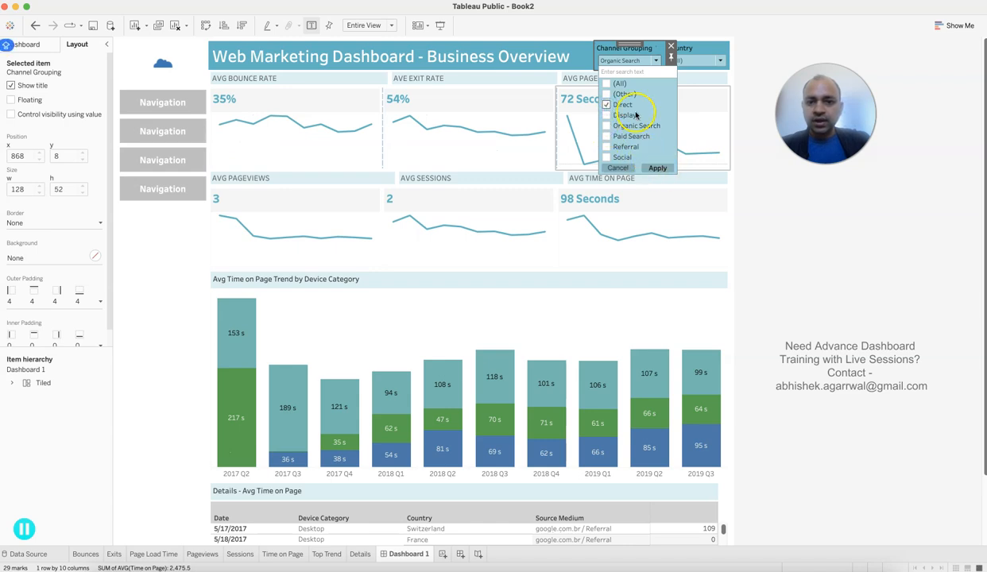
{"action": "left_click", "coordinate": [656, 168]}
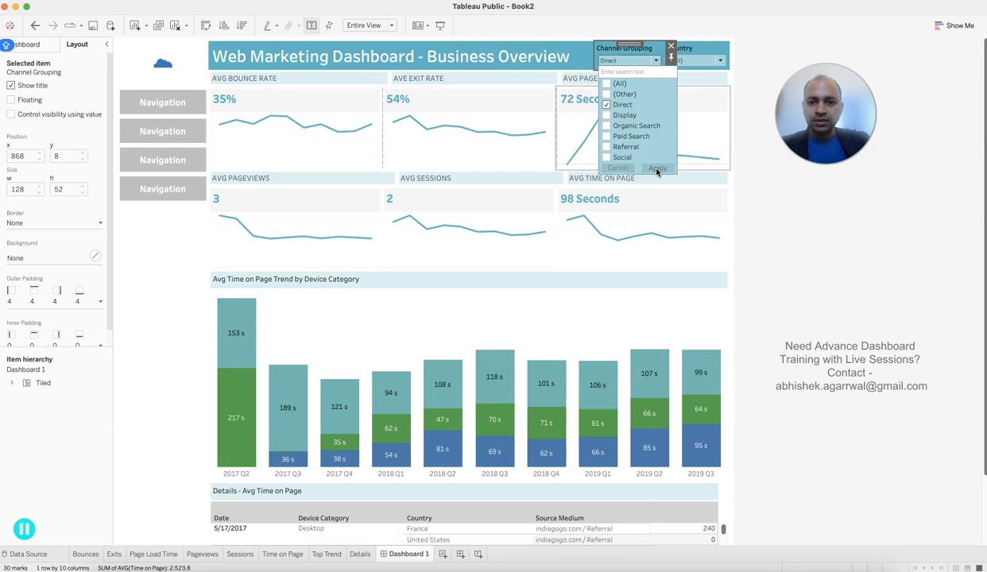
{"action": "left_click", "coordinate": [759, 343]}
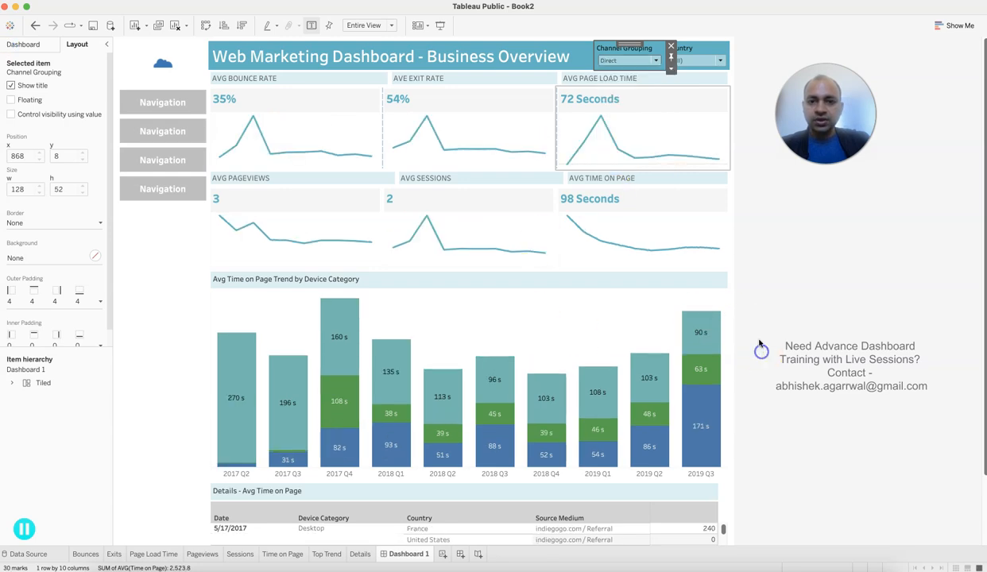
Step: Apply the Country filter to all worksheets that use this data source
{"action": "left_click", "coordinate": [698, 56]}
{"action": "left_click", "coordinate": [735, 68]}
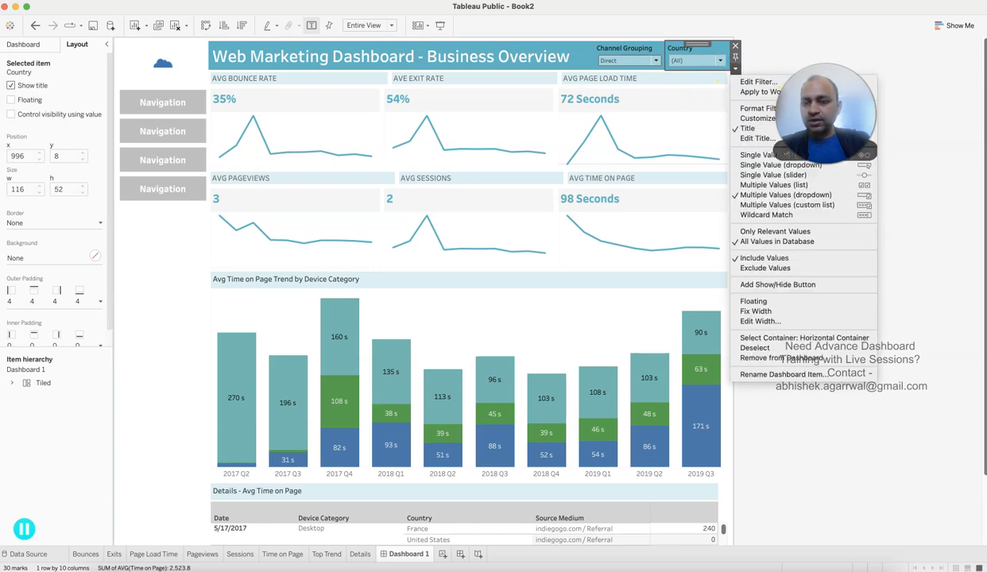
{"action": "mouse_move", "coordinate": [759, 91]}
{"action": "left_click", "coordinate": [709, 103]}
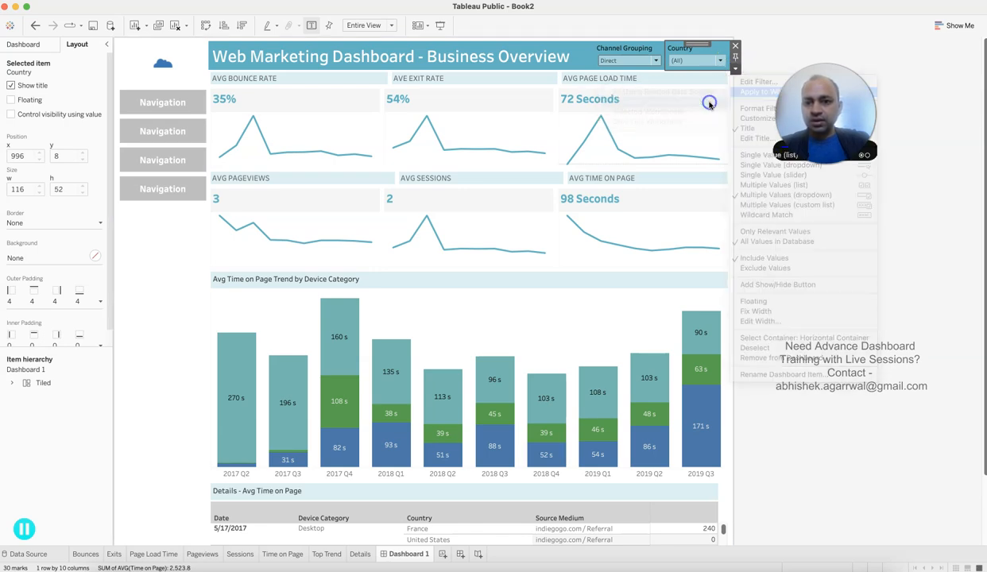
Step: Customize the Country filter to show an Apply button
{"action": "left_click", "coordinate": [735, 70]}
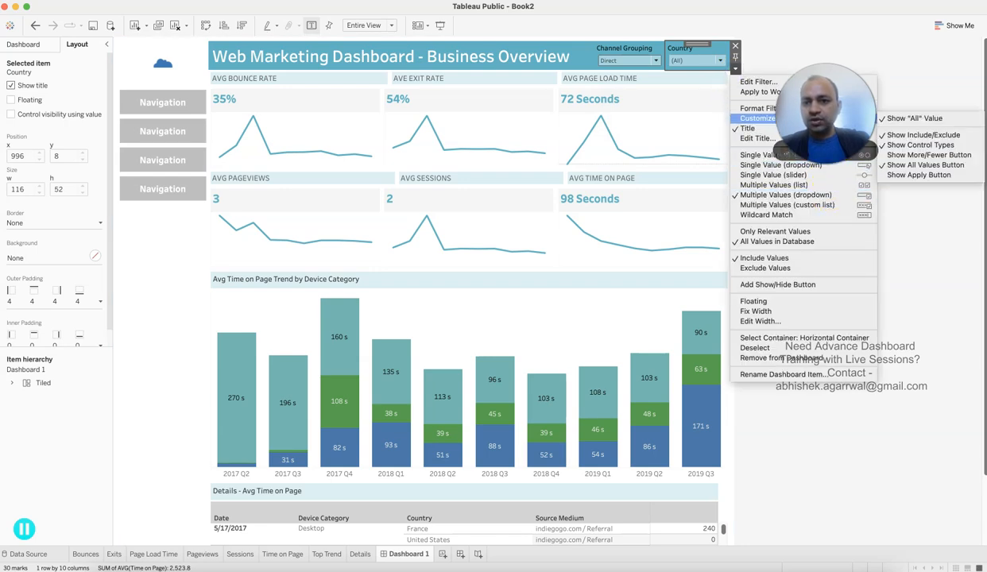
{"action": "mouse_move", "coordinate": [876, 119]}
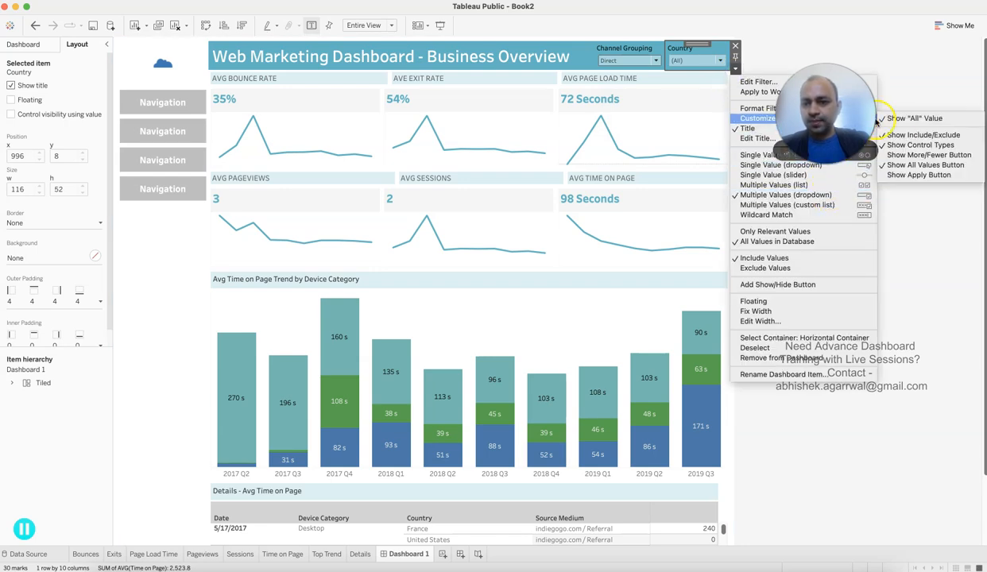
{"action": "left_click", "coordinate": [915, 175]}
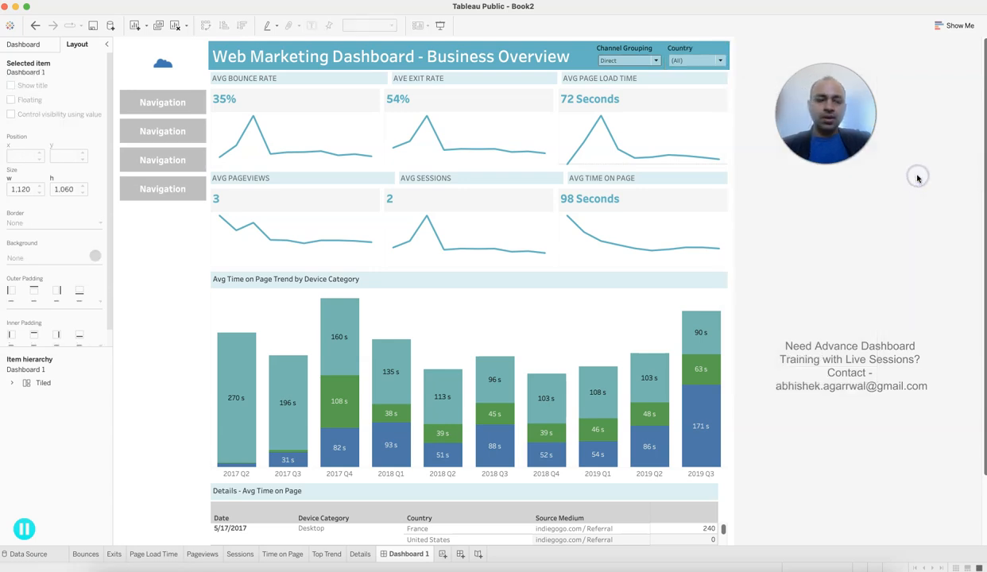
Step: Rename the Dashboard 1 sheet as OVERVIEW
{"action": "left_click", "coordinate": [159, 62]}
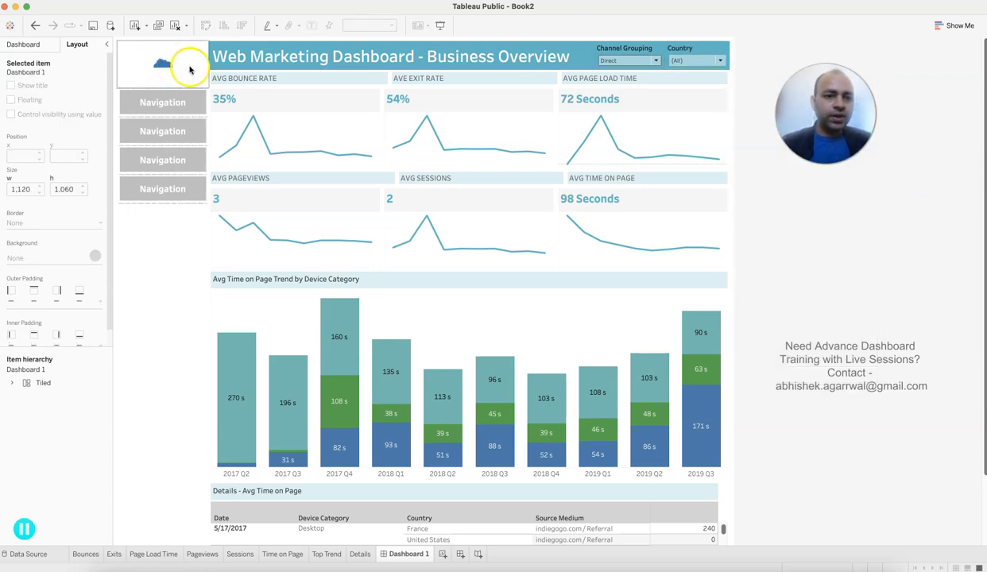
{"action": "left_click", "coordinate": [175, 106]}
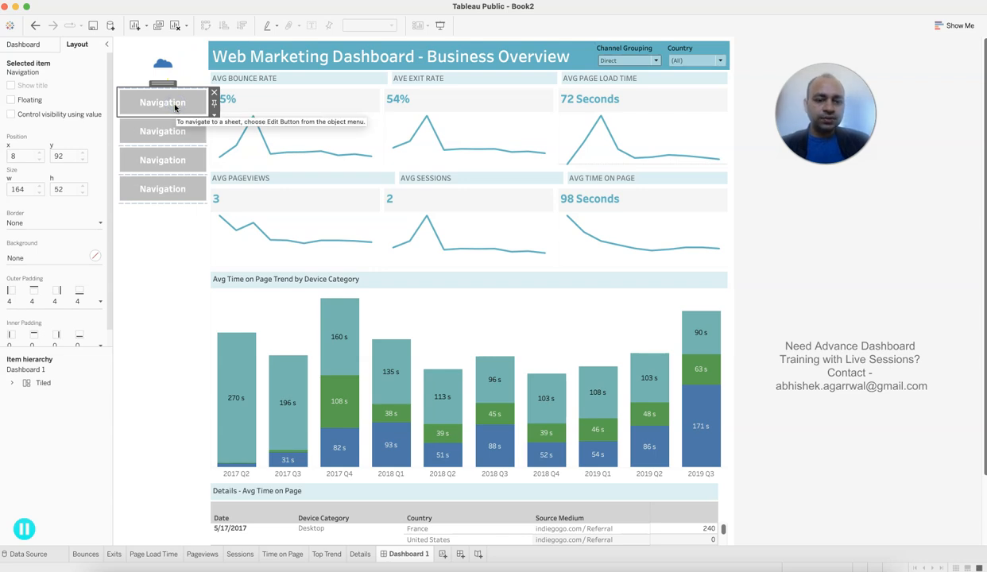
{"action": "double_click", "coordinate": [411, 555]}
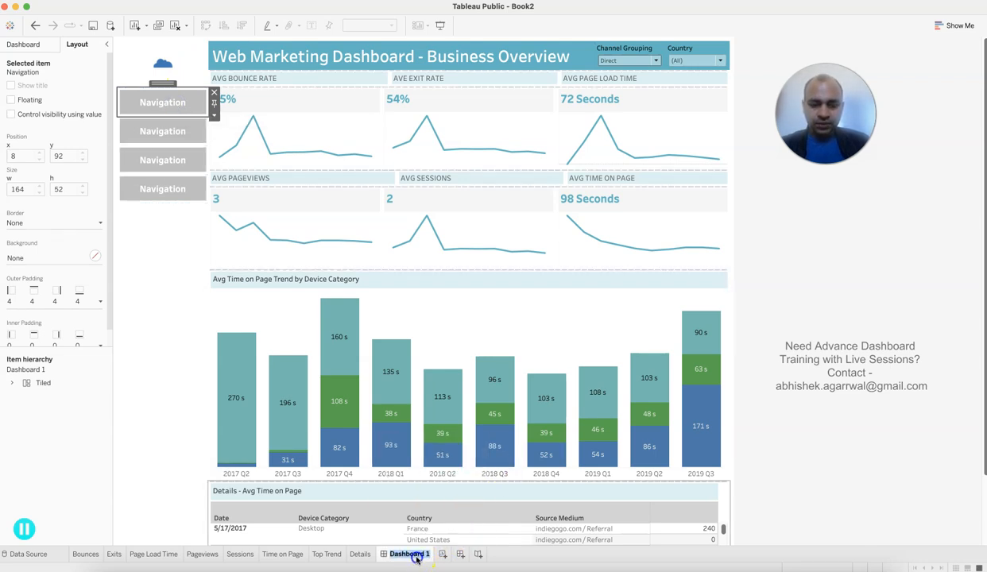
{"action": "type", "text": "OVE"}
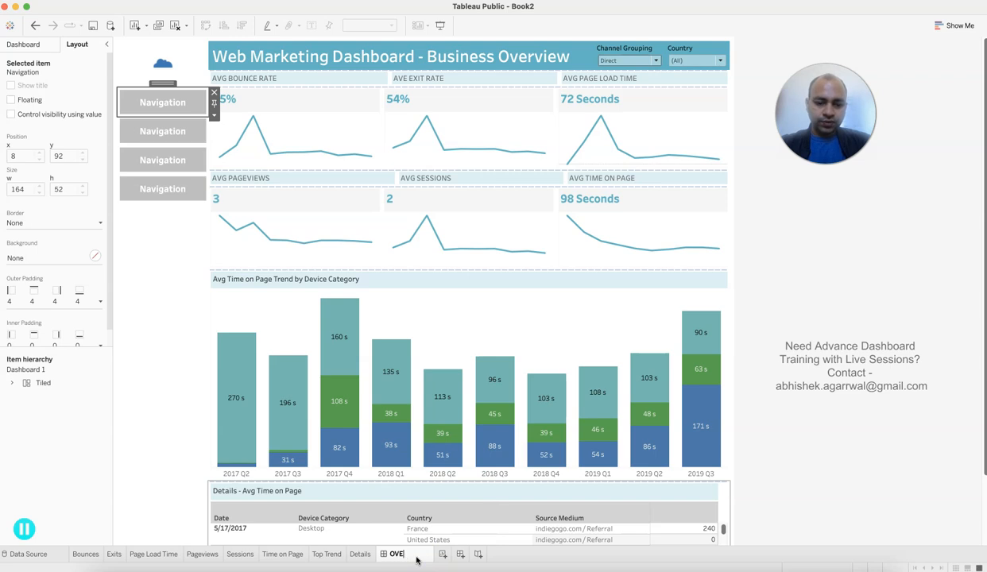
{"action": "type", "text": "RVIEW"}
{"action": "key", "text": "Return"}
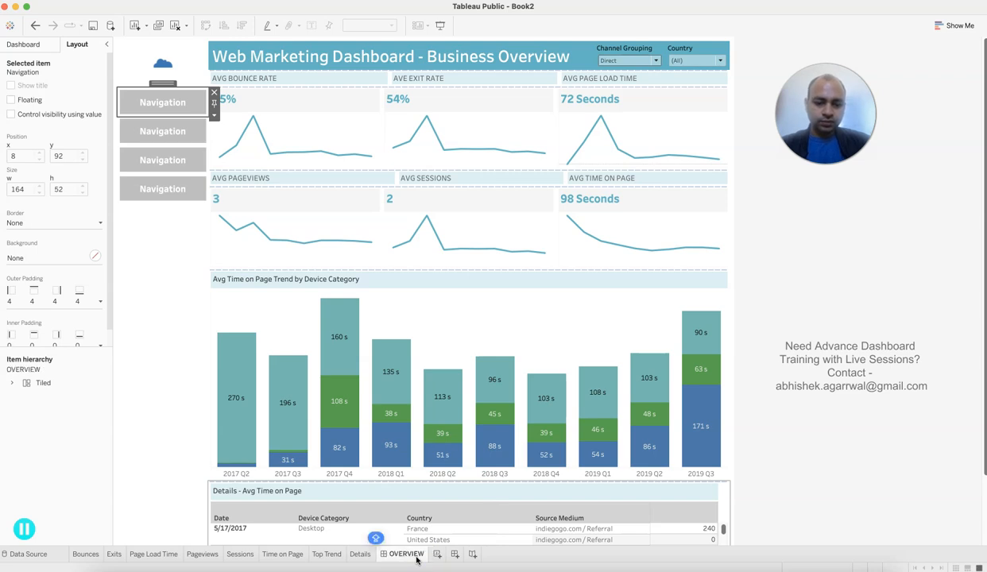
Step: Set the first sidebar navigation button to navigate to the OVERVIEW dashboard and title it Overview
{"action": "left_click", "coordinate": [214, 115]}
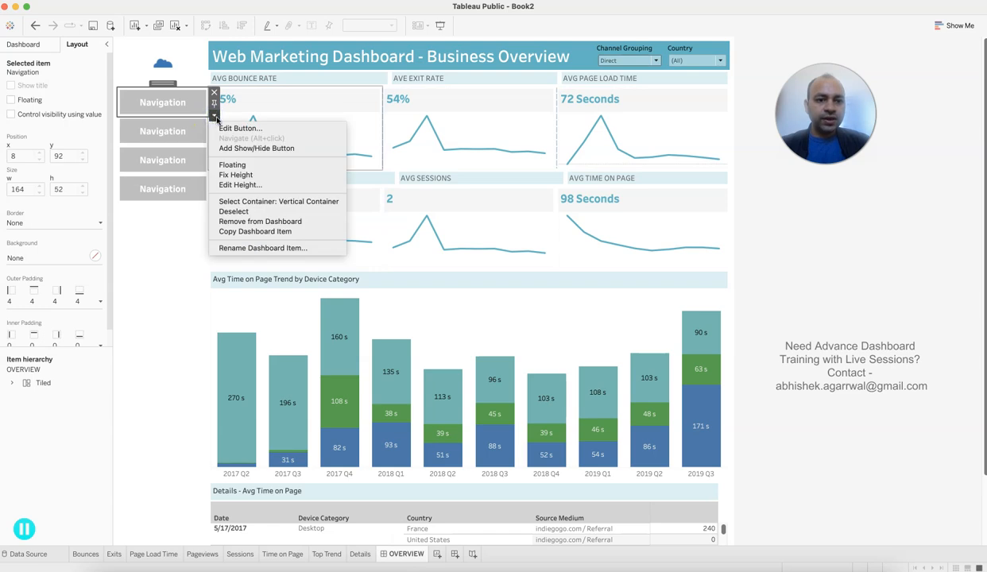
{"action": "left_click", "coordinate": [240, 127]}
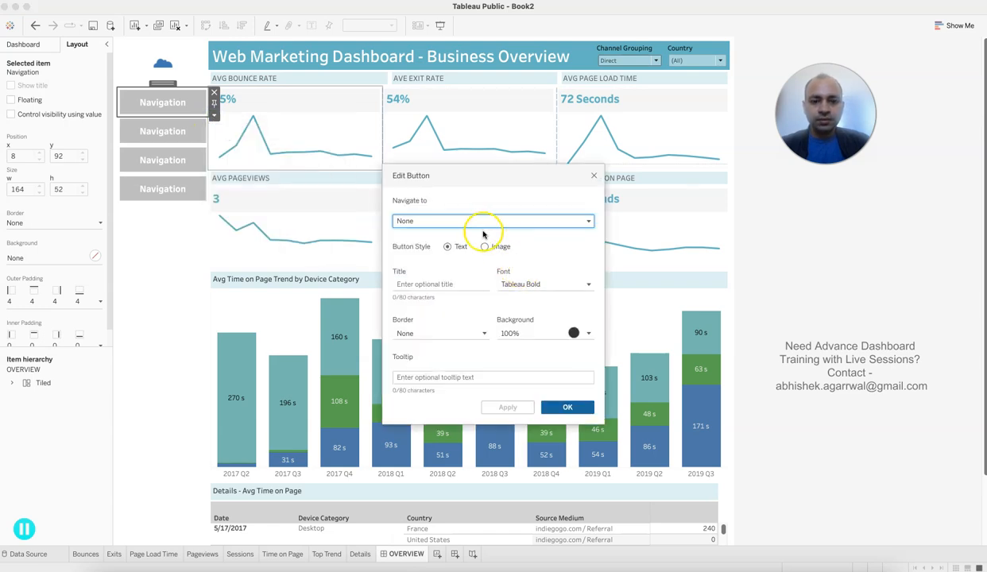
{"action": "left_click", "coordinate": [481, 222]}
{"action": "scroll", "coordinate": [481, 286], "scroll_direction": "down", "scroll_amount": 2}
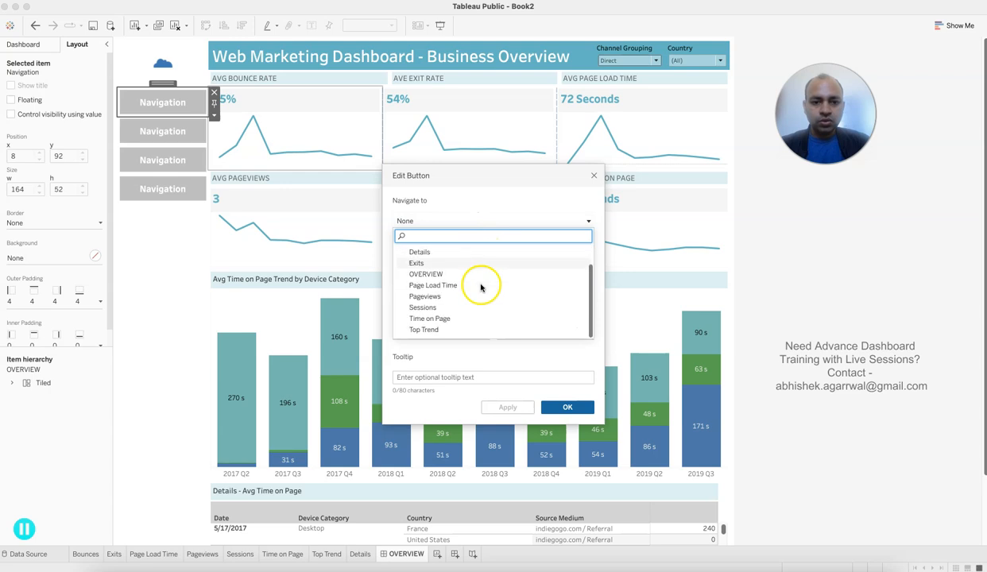
{"action": "left_click", "coordinate": [469, 274]}
{"action": "left_click", "coordinate": [439, 282]}
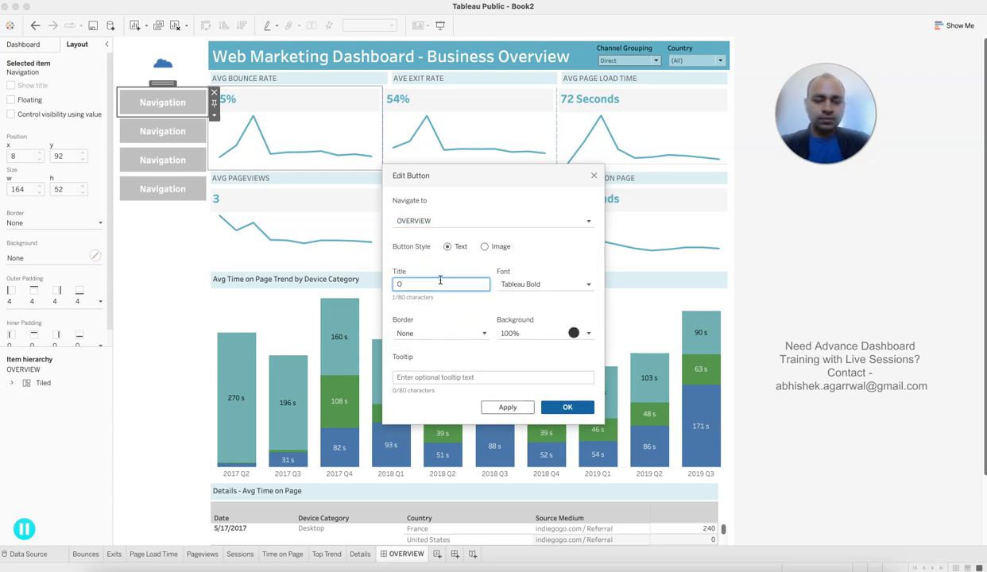
Step: Give the Overview navigation button the banner's teal background at 100% opacity and apply the button settings
{"action": "left_click", "coordinate": [573, 333]}
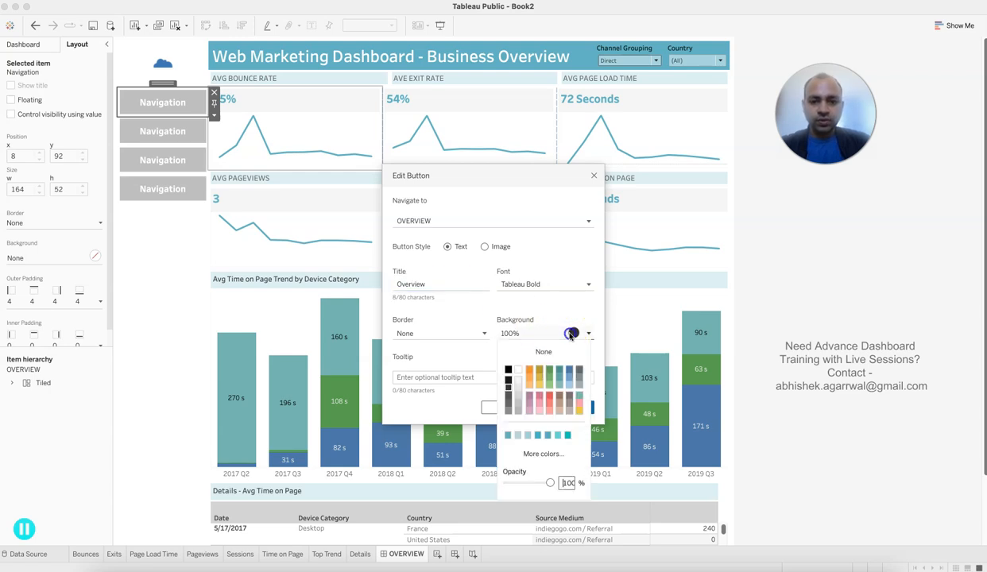
{"action": "left_click", "coordinate": [508, 435]}
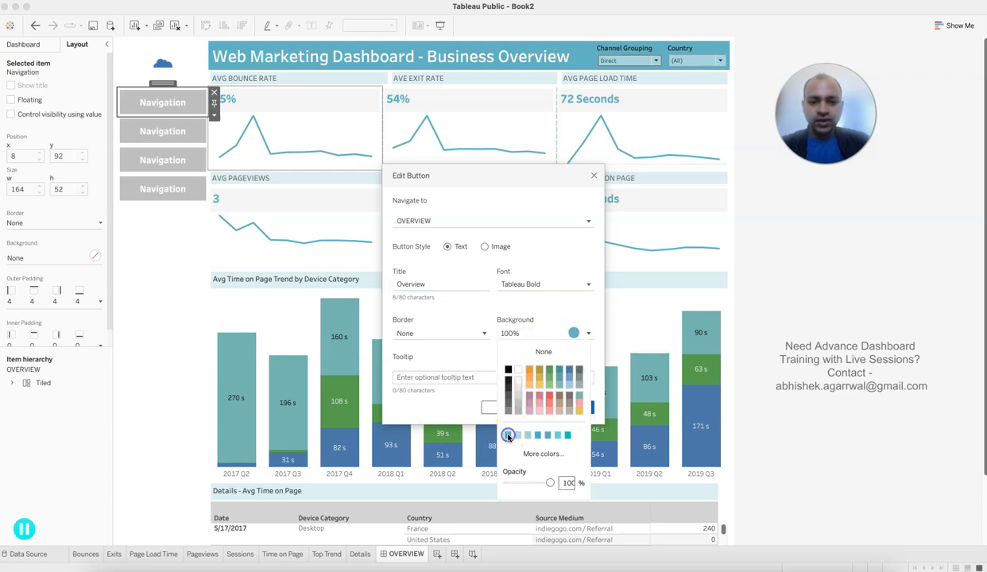
{"action": "left_click", "coordinate": [443, 344]}
{"action": "left_click", "coordinate": [508, 409]}
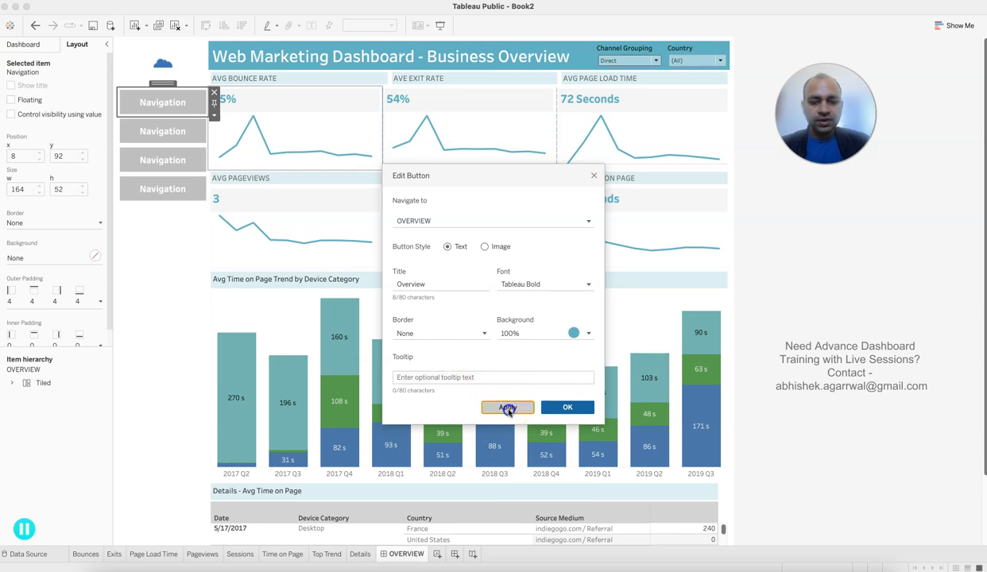
{"action": "left_click", "coordinate": [566, 408]}
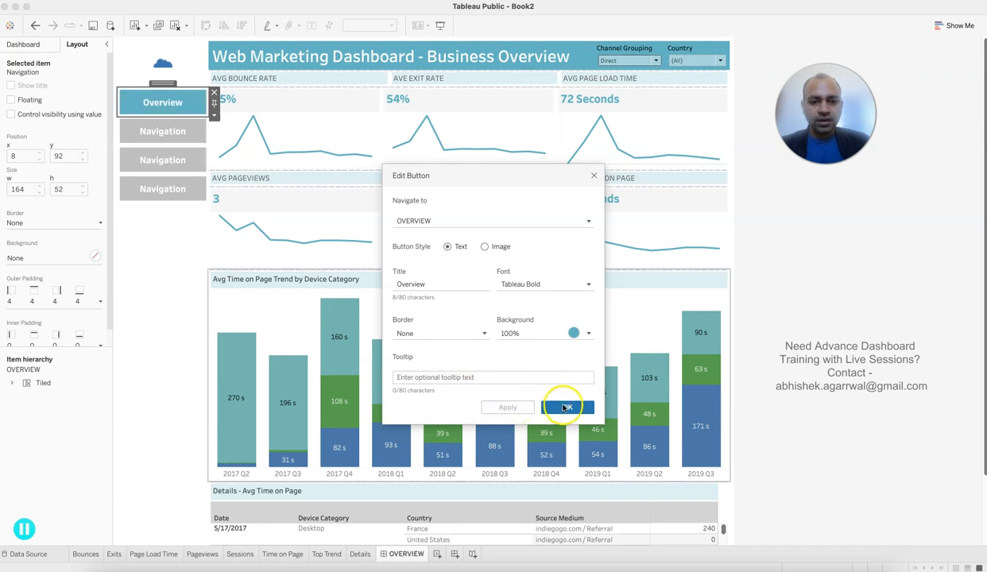
{"action": "left_click", "coordinate": [175, 131]}
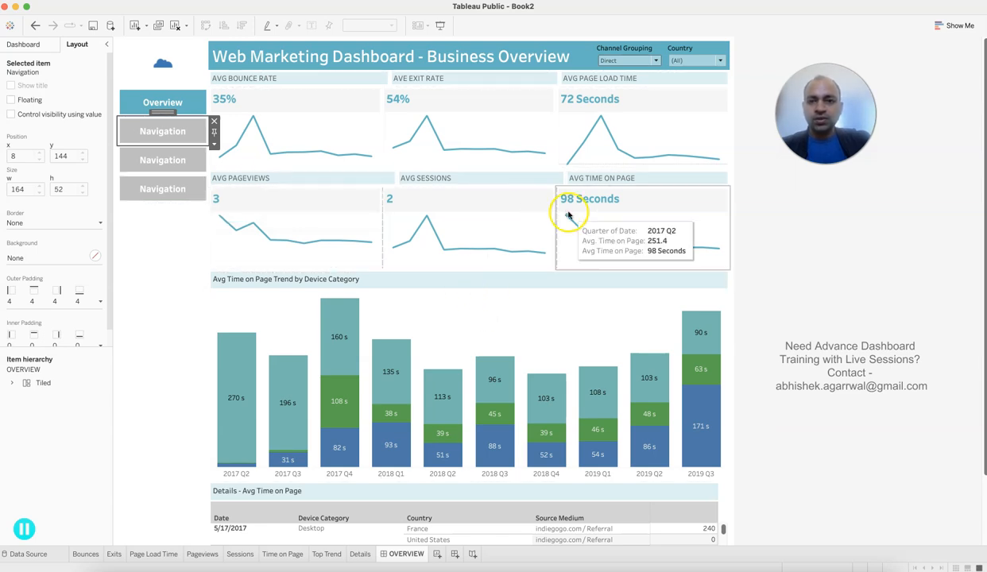
{"action": "scroll", "coordinate": [642, 274], "scroll_direction": "down", "scroll_amount": 1}
{"action": "scroll", "coordinate": [642, 274], "scroll_direction": "up", "scroll_amount": 1}
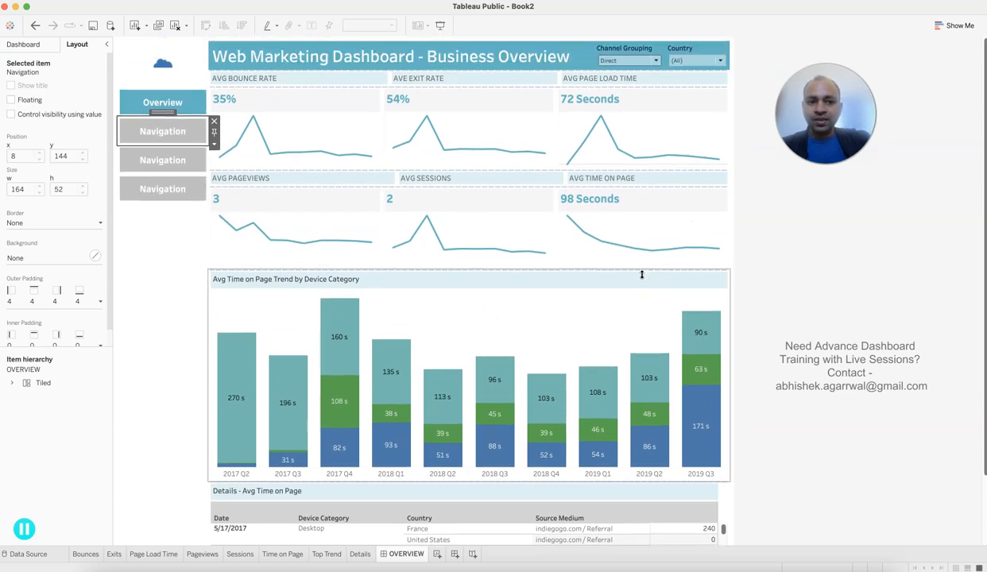
{"action": "left_click", "coordinate": [179, 52]}
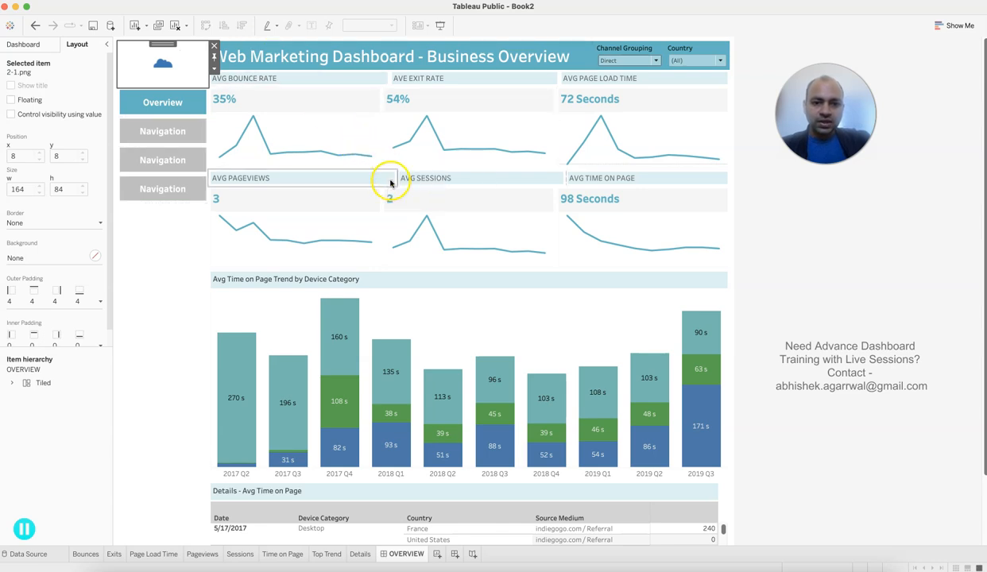
Step: Resize the AVE EXIT RATE, AVG TIME ON PAGE and AVG SESSIONS title boxes to align with the KPI charts beneath them
{"action": "left_click", "coordinate": [388, 77]}
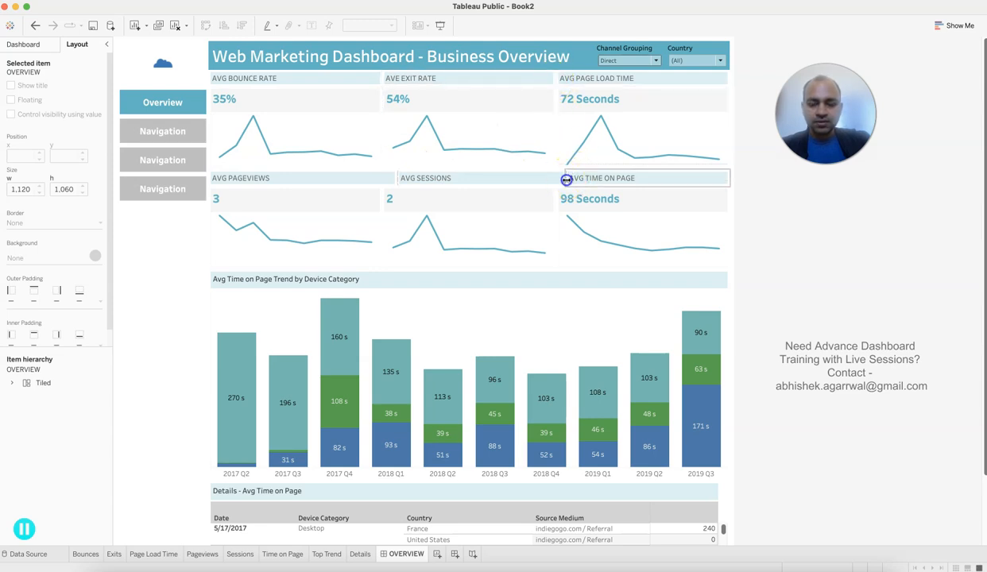
{"action": "left_click_drag", "start_coordinate": [558, 181], "coordinate": [557, 181]}
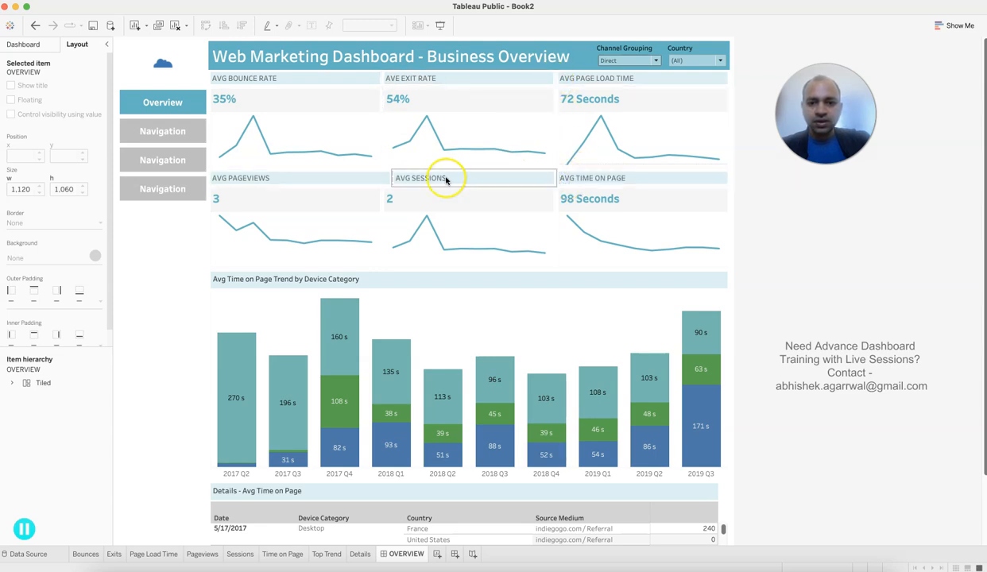
{"action": "left_click_drag", "start_coordinate": [391, 180], "coordinate": [379, 177]}
{"action": "mouse_move", "coordinate": [719, 252]}
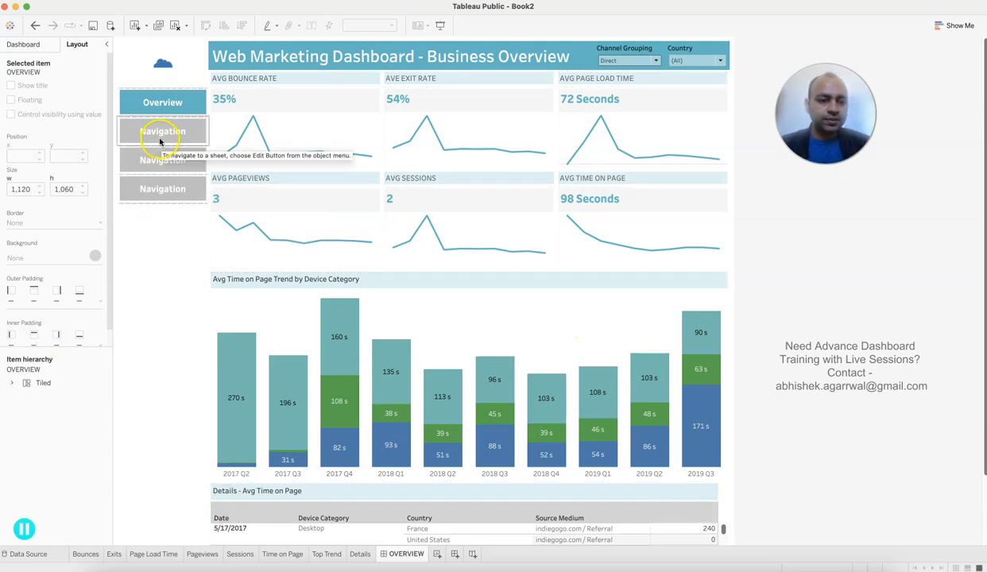
Step: Fill the navigation sidebar's vertical container with the teal background color at 20% opacity
{"action": "left_click", "coordinate": [159, 56]}
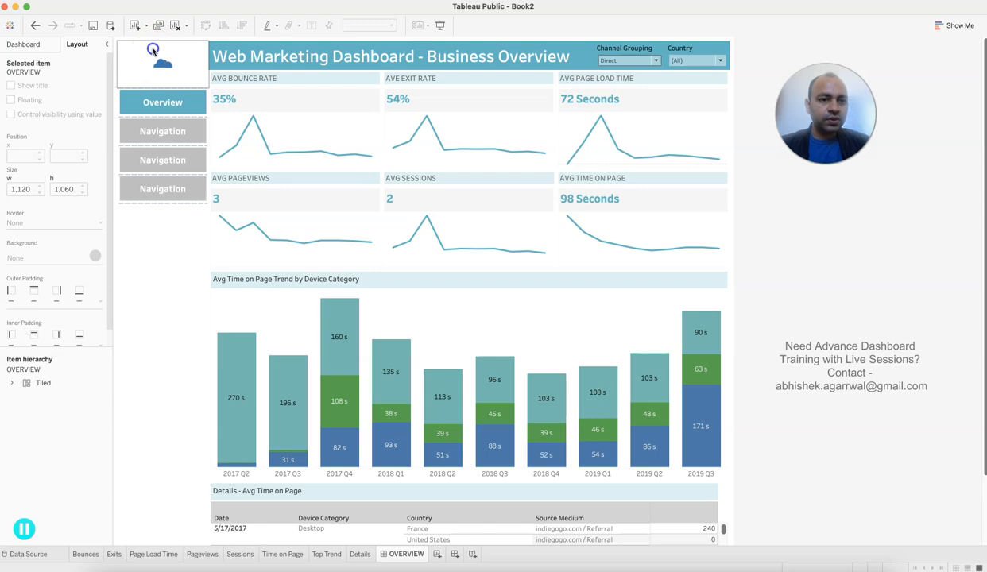
{"action": "double_click", "coordinate": [158, 41]}
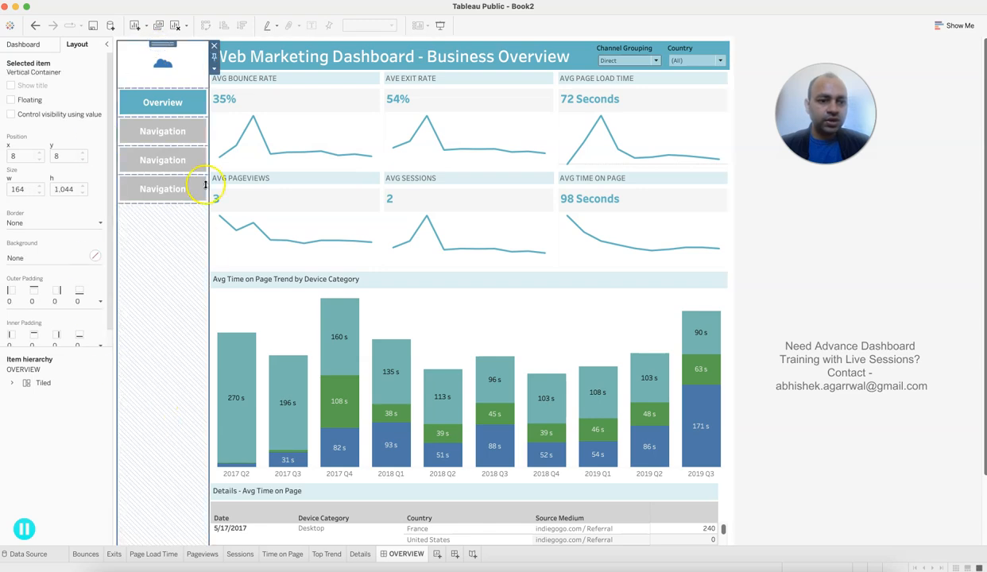
{"action": "left_click", "coordinate": [94, 255]}
{"action": "left_click", "coordinate": [18, 360]}
{"action": "left_click_drag", "start_coordinate": [92, 409], "coordinate": [39, 410]}
{"action": "type", "text": "2"}
{"action": "left_click", "coordinate": [74, 485]}
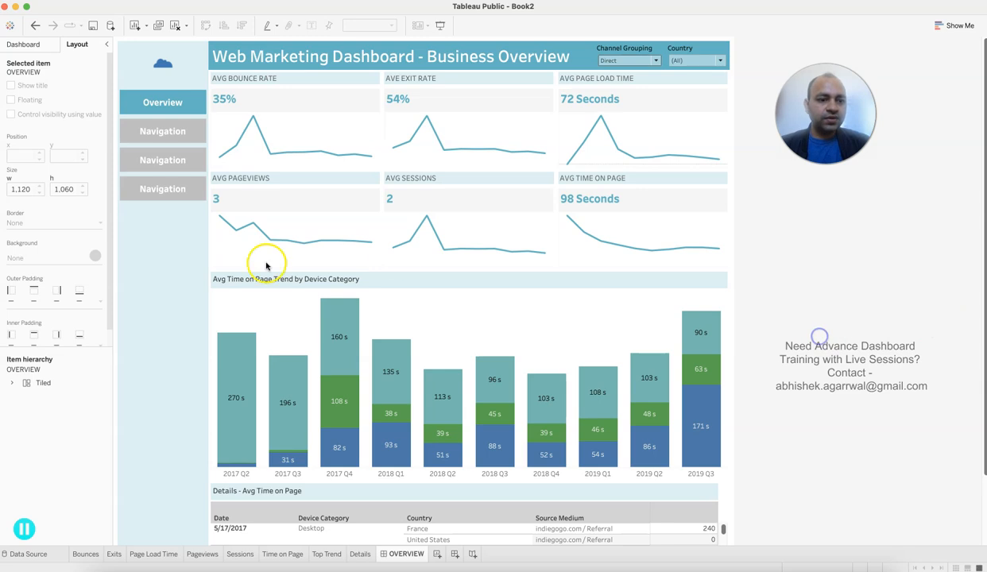
Step: Compare the dashboard's layout and details table with the finished Overview dashboard in the Book1 workbook
{"action": "left_click", "coordinate": [189, 307]}
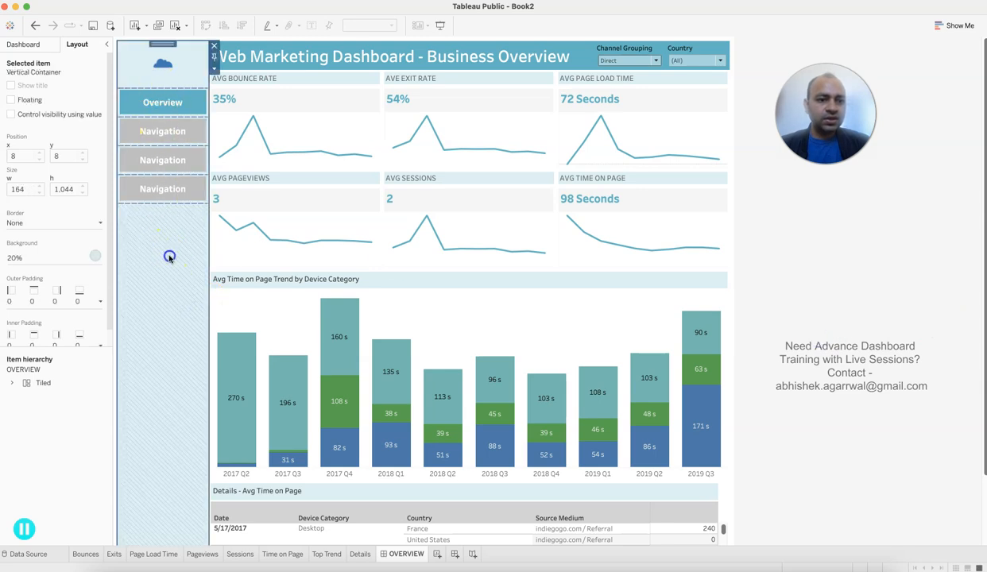
{"action": "left_click", "coordinate": [275, 180]}
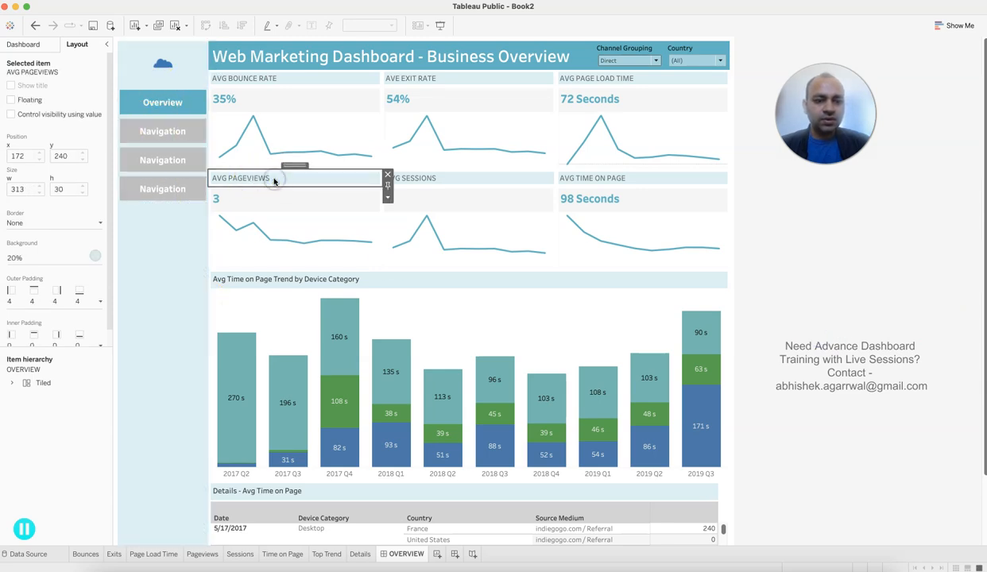
{"action": "left_click", "coordinate": [896, 309]}
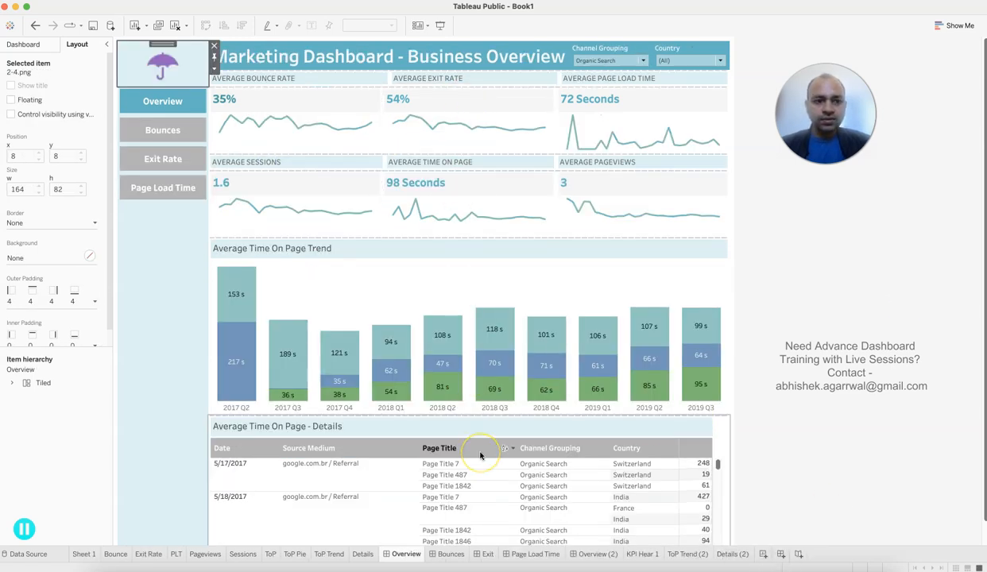
{"action": "scroll", "coordinate": [480, 456], "scroll_direction": "down", "scroll_amount": 2}
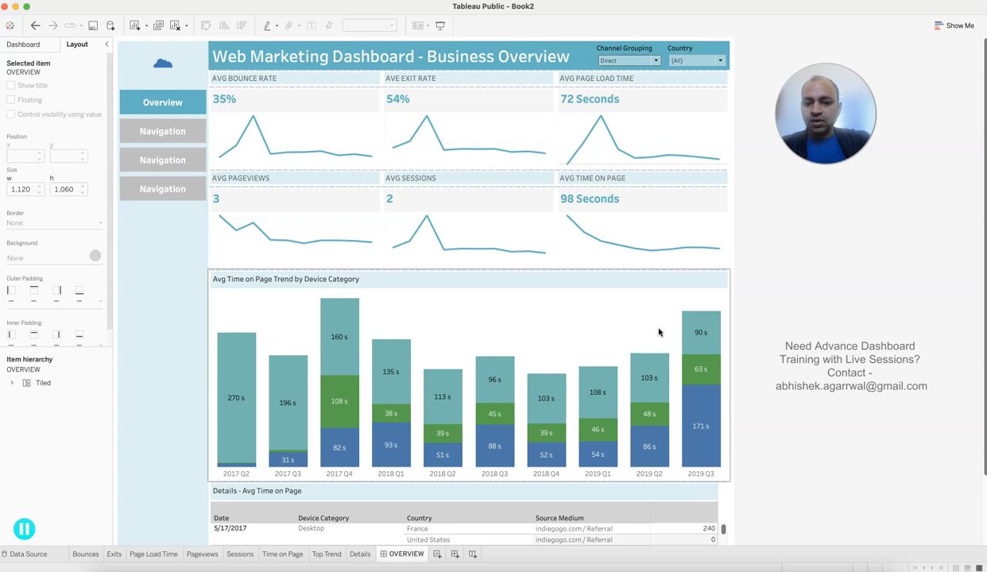
{"action": "left_click", "coordinate": [835, 262]}
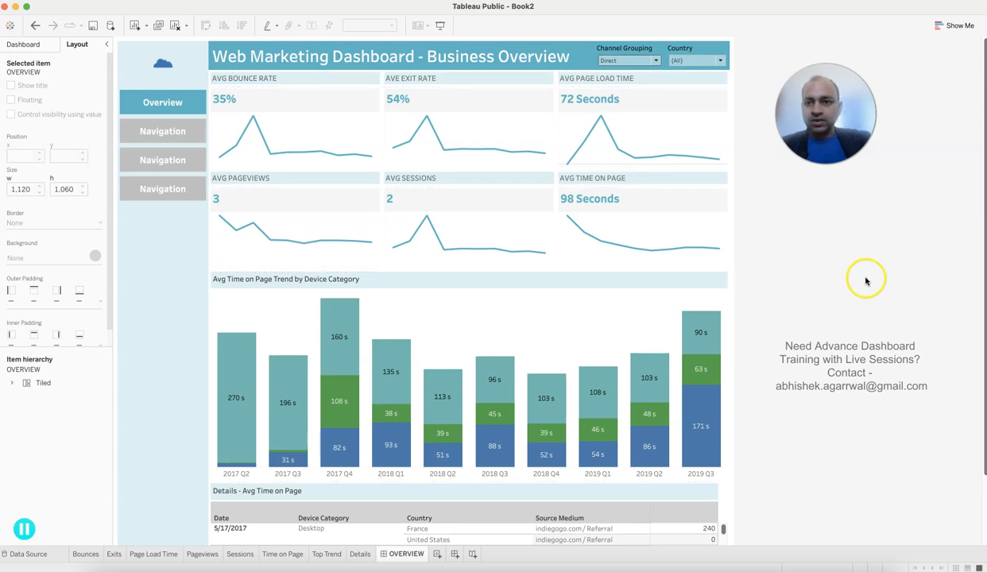